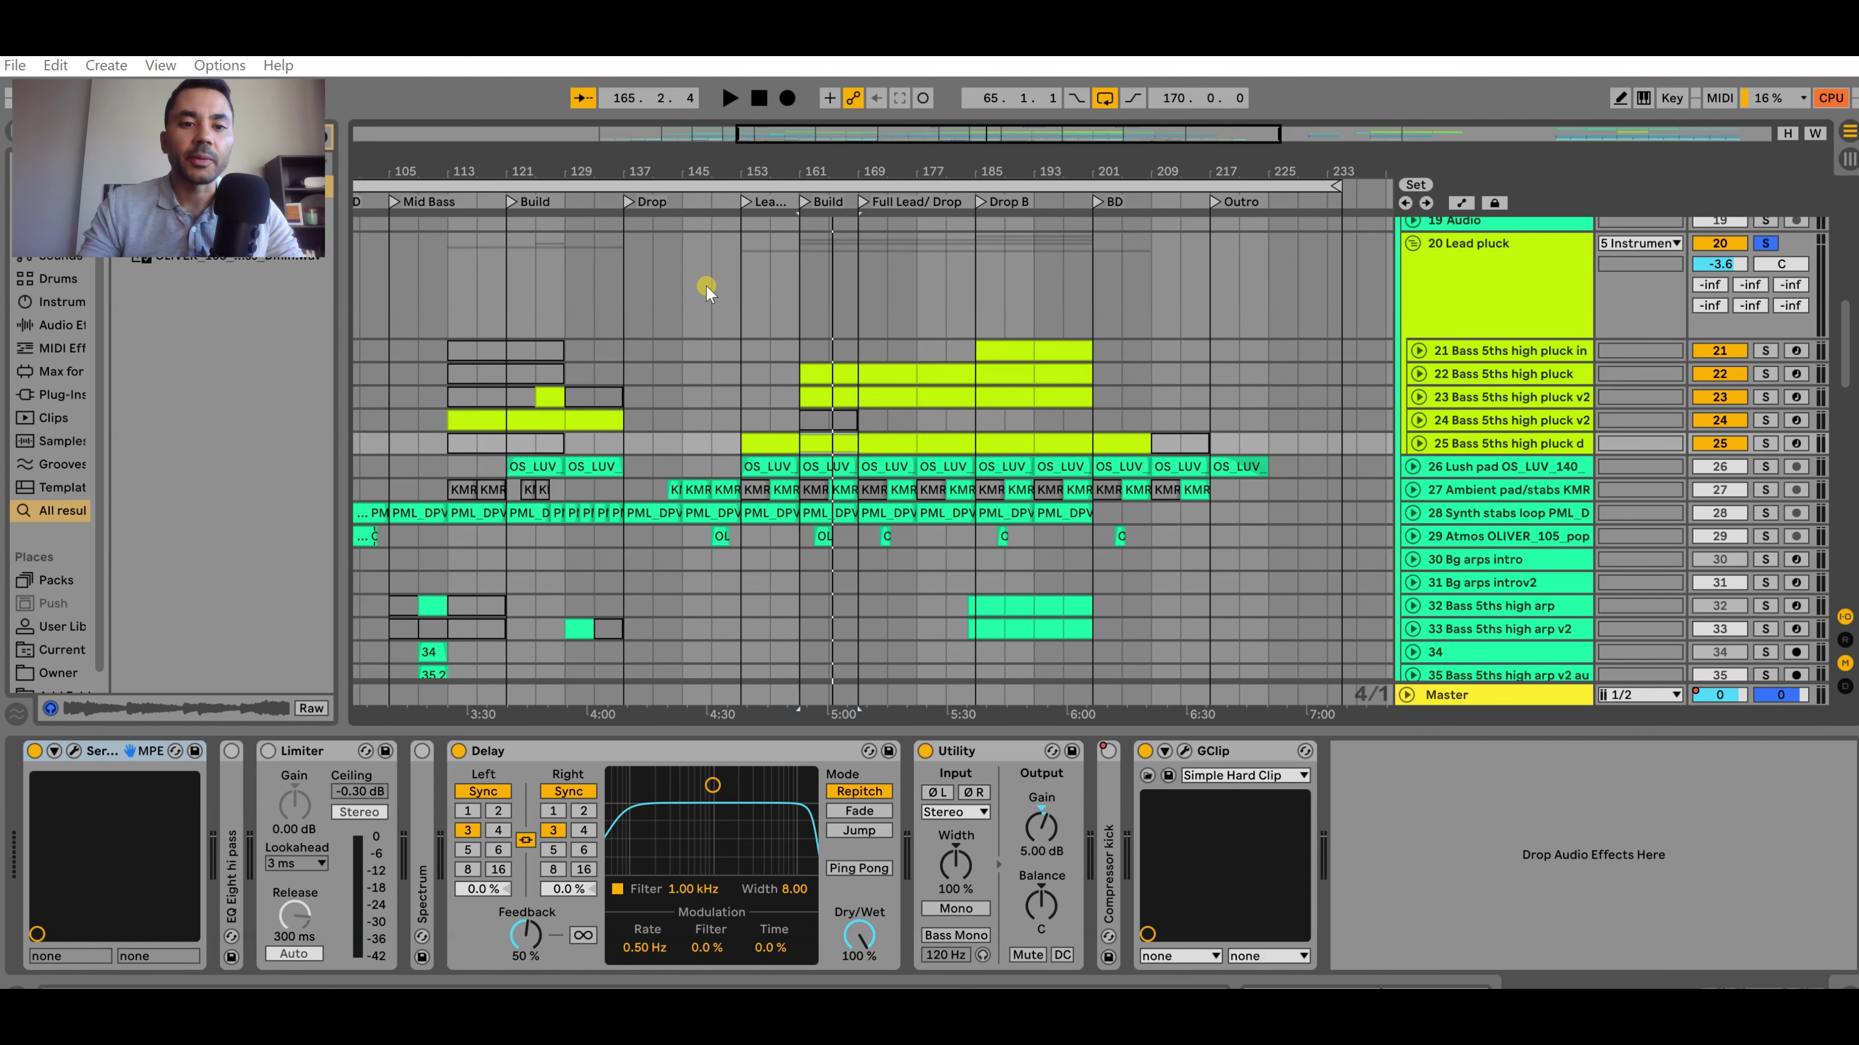
Select the Lush pad clip at bar 153 and unfold track 26 to show its waveform
scroll(688, 404, "down", 1)
scroll(686, 405, "down", 2)
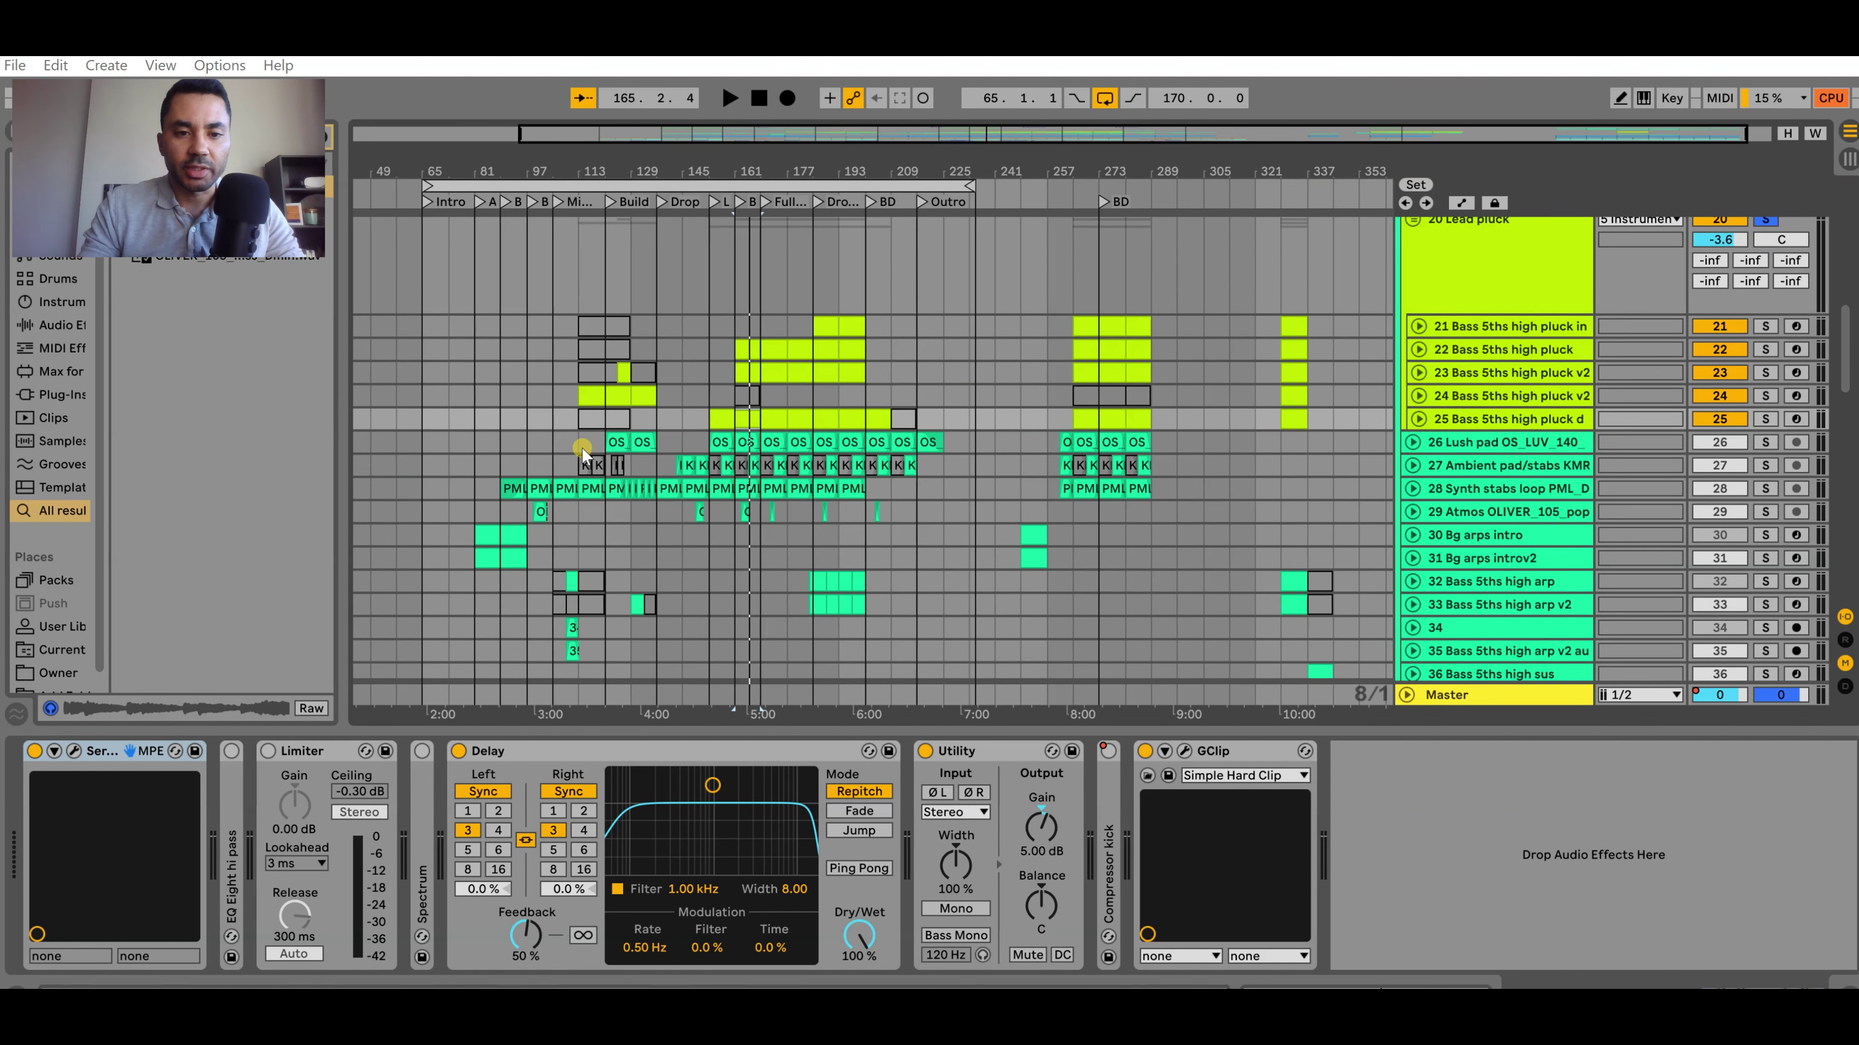
scroll(582, 449, "up", 1)
left_click(532, 498)
scroll(563, 498, "up", 2)
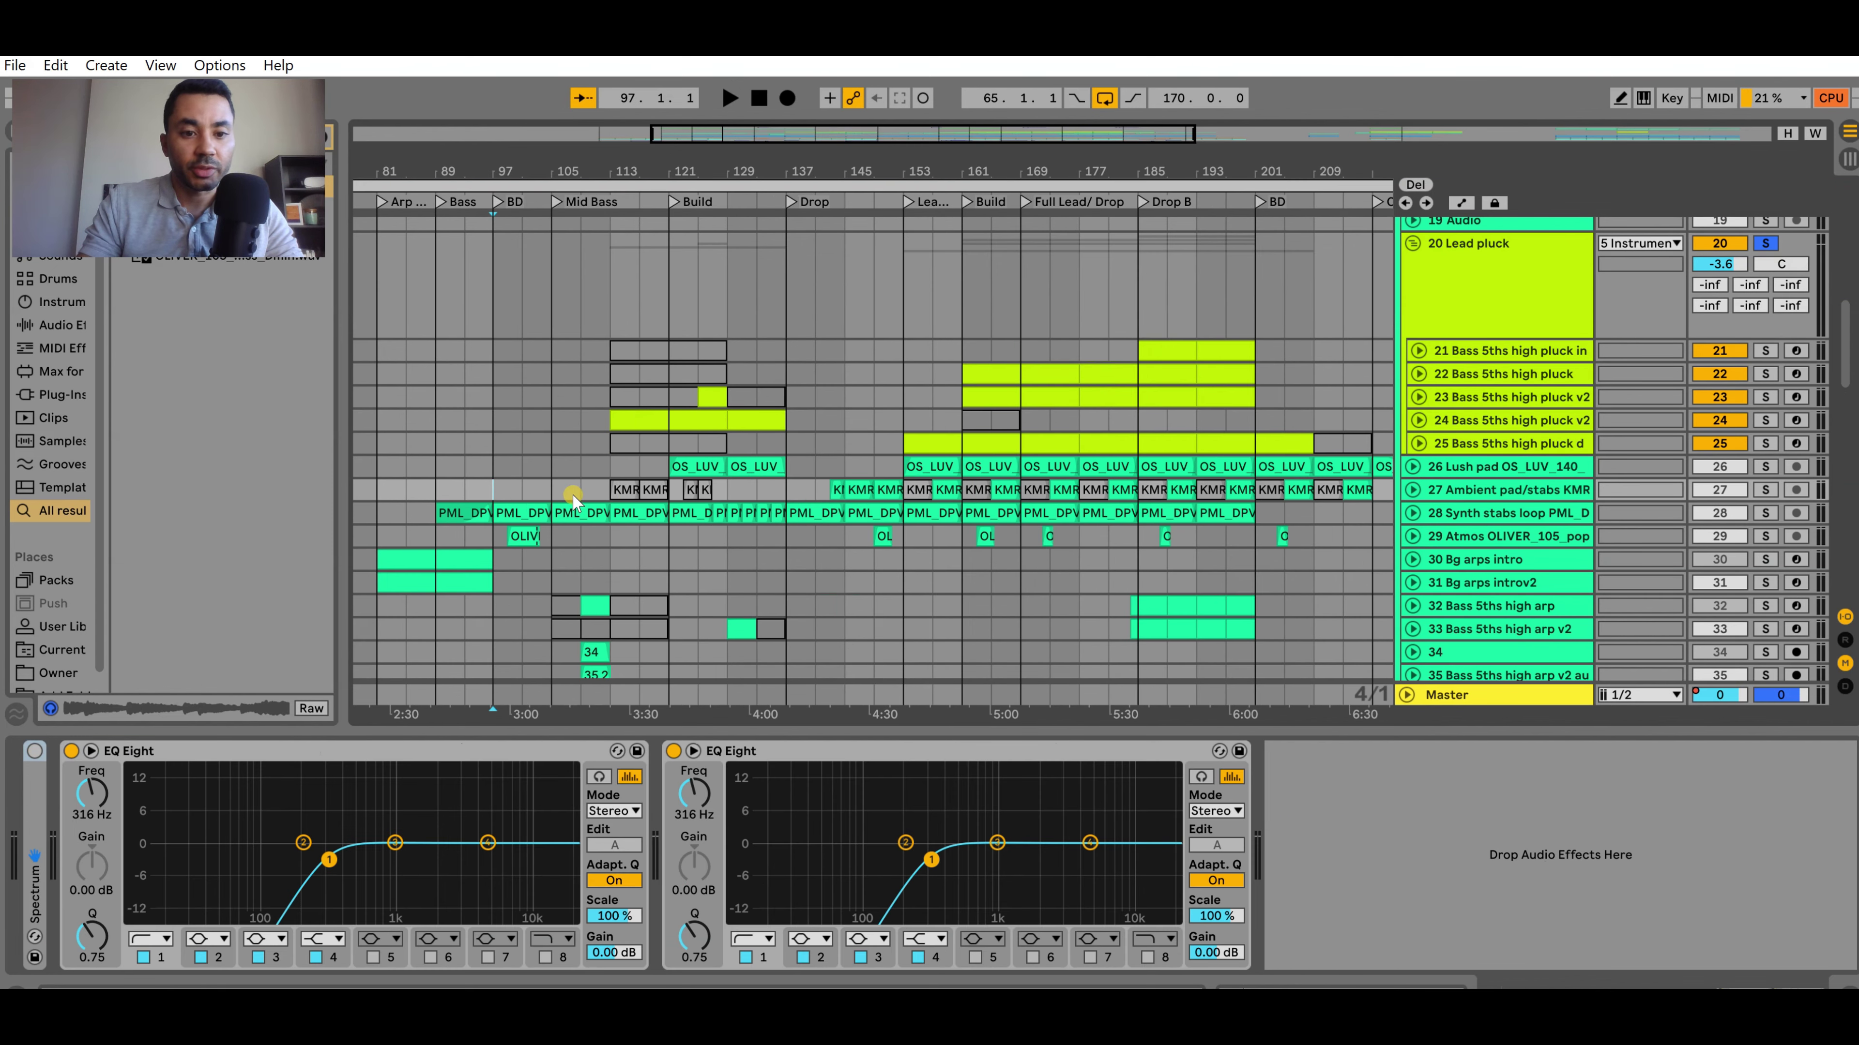
left_click(1411, 513)
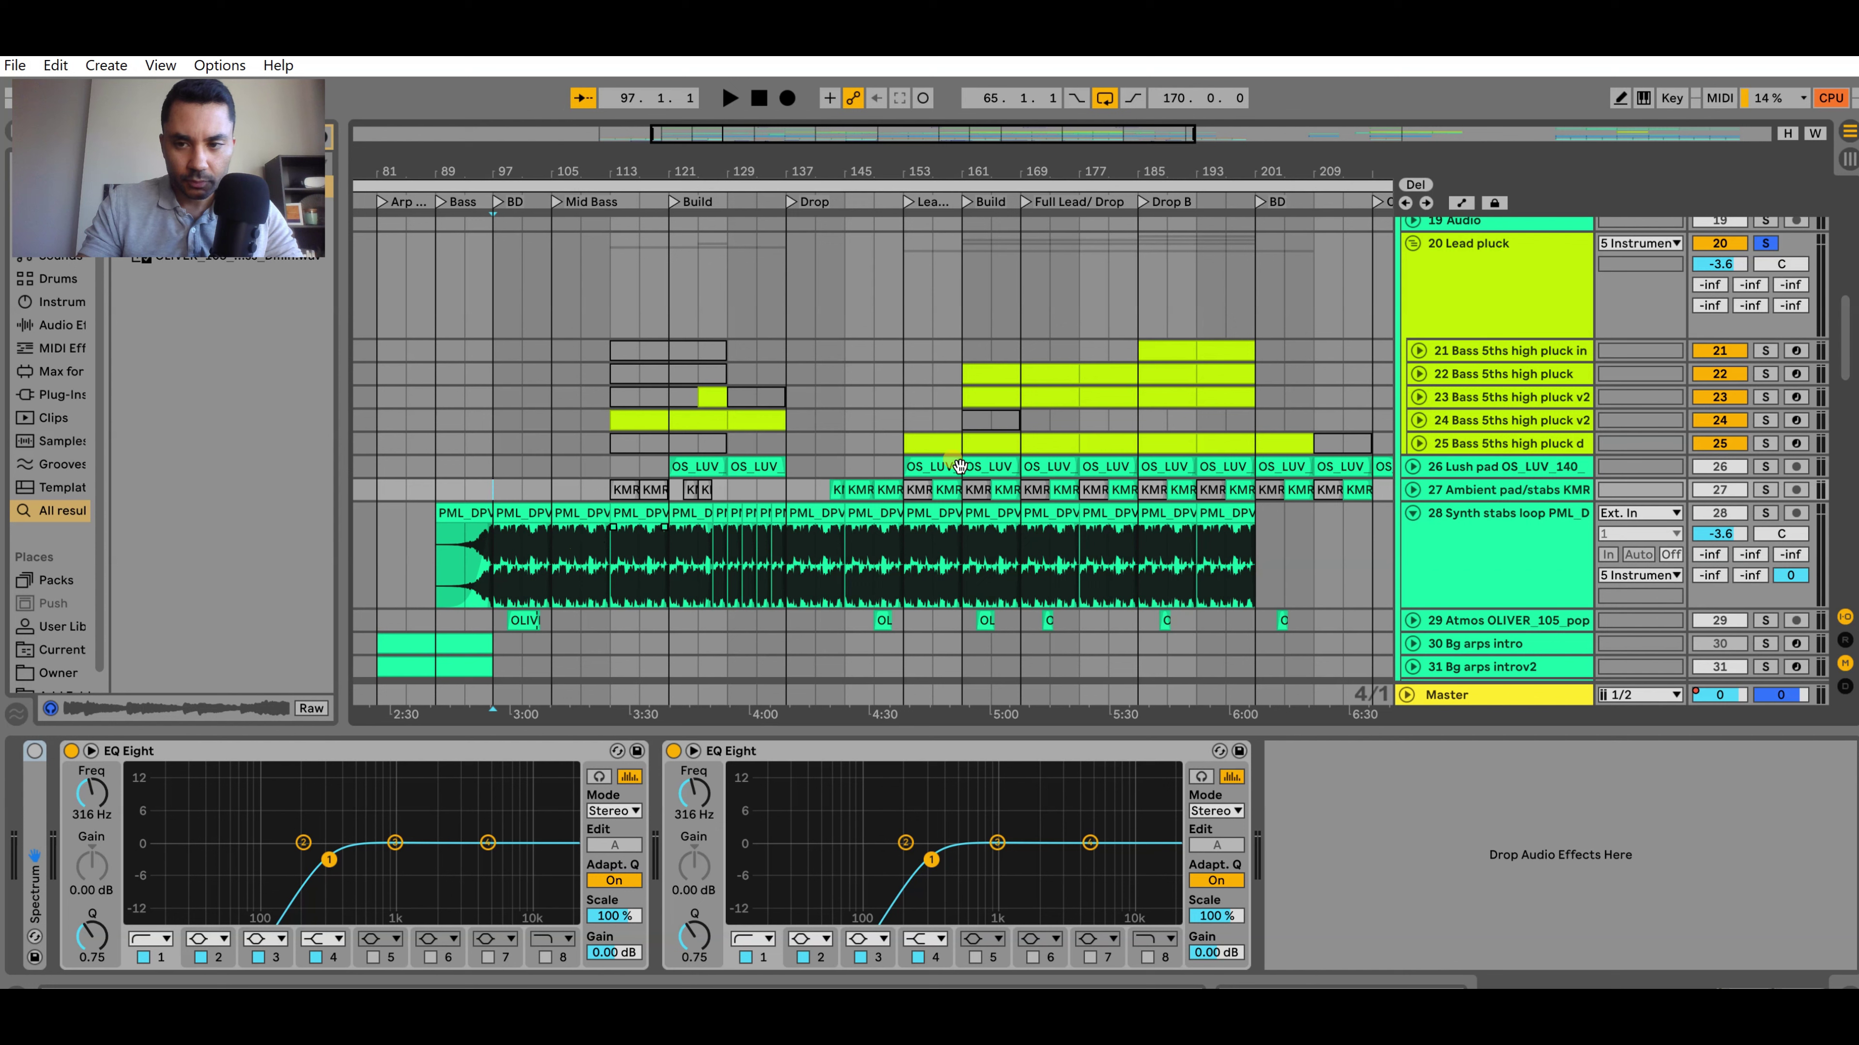
left_click(913, 466)
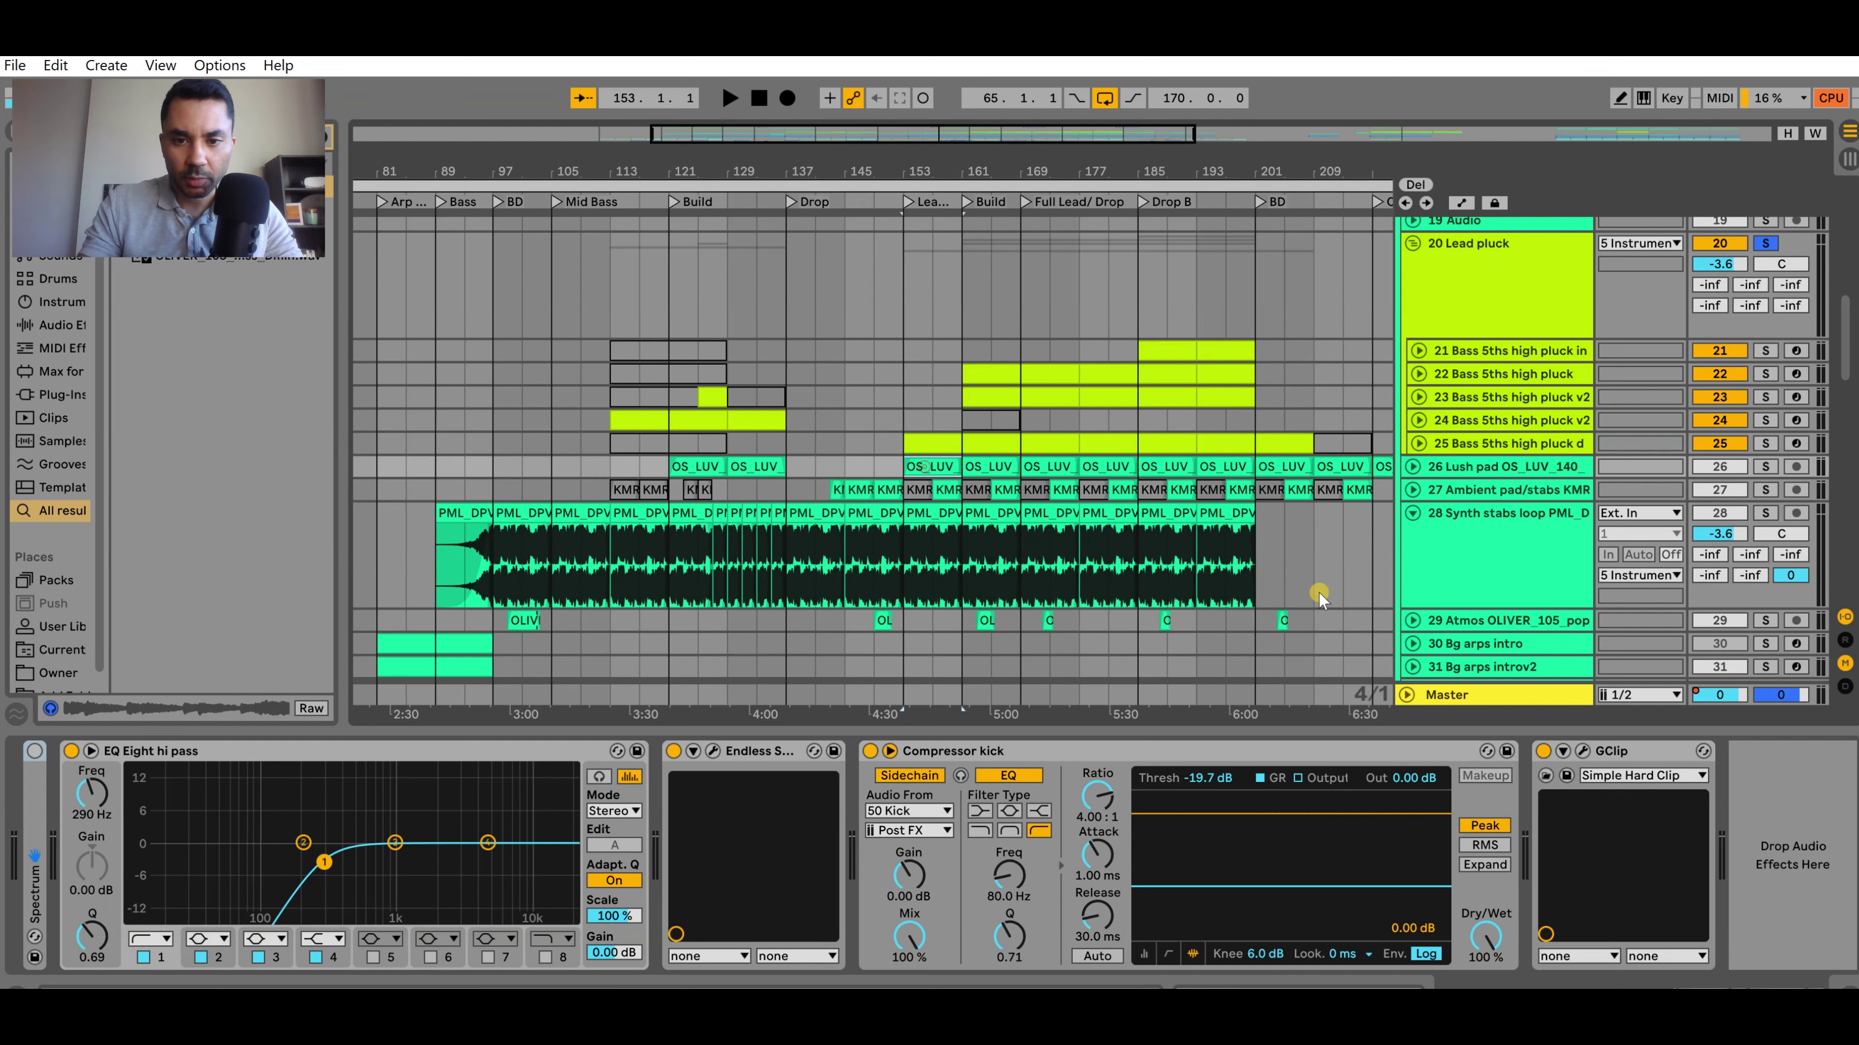
left_click(1412, 514)
left_click(1413, 468)
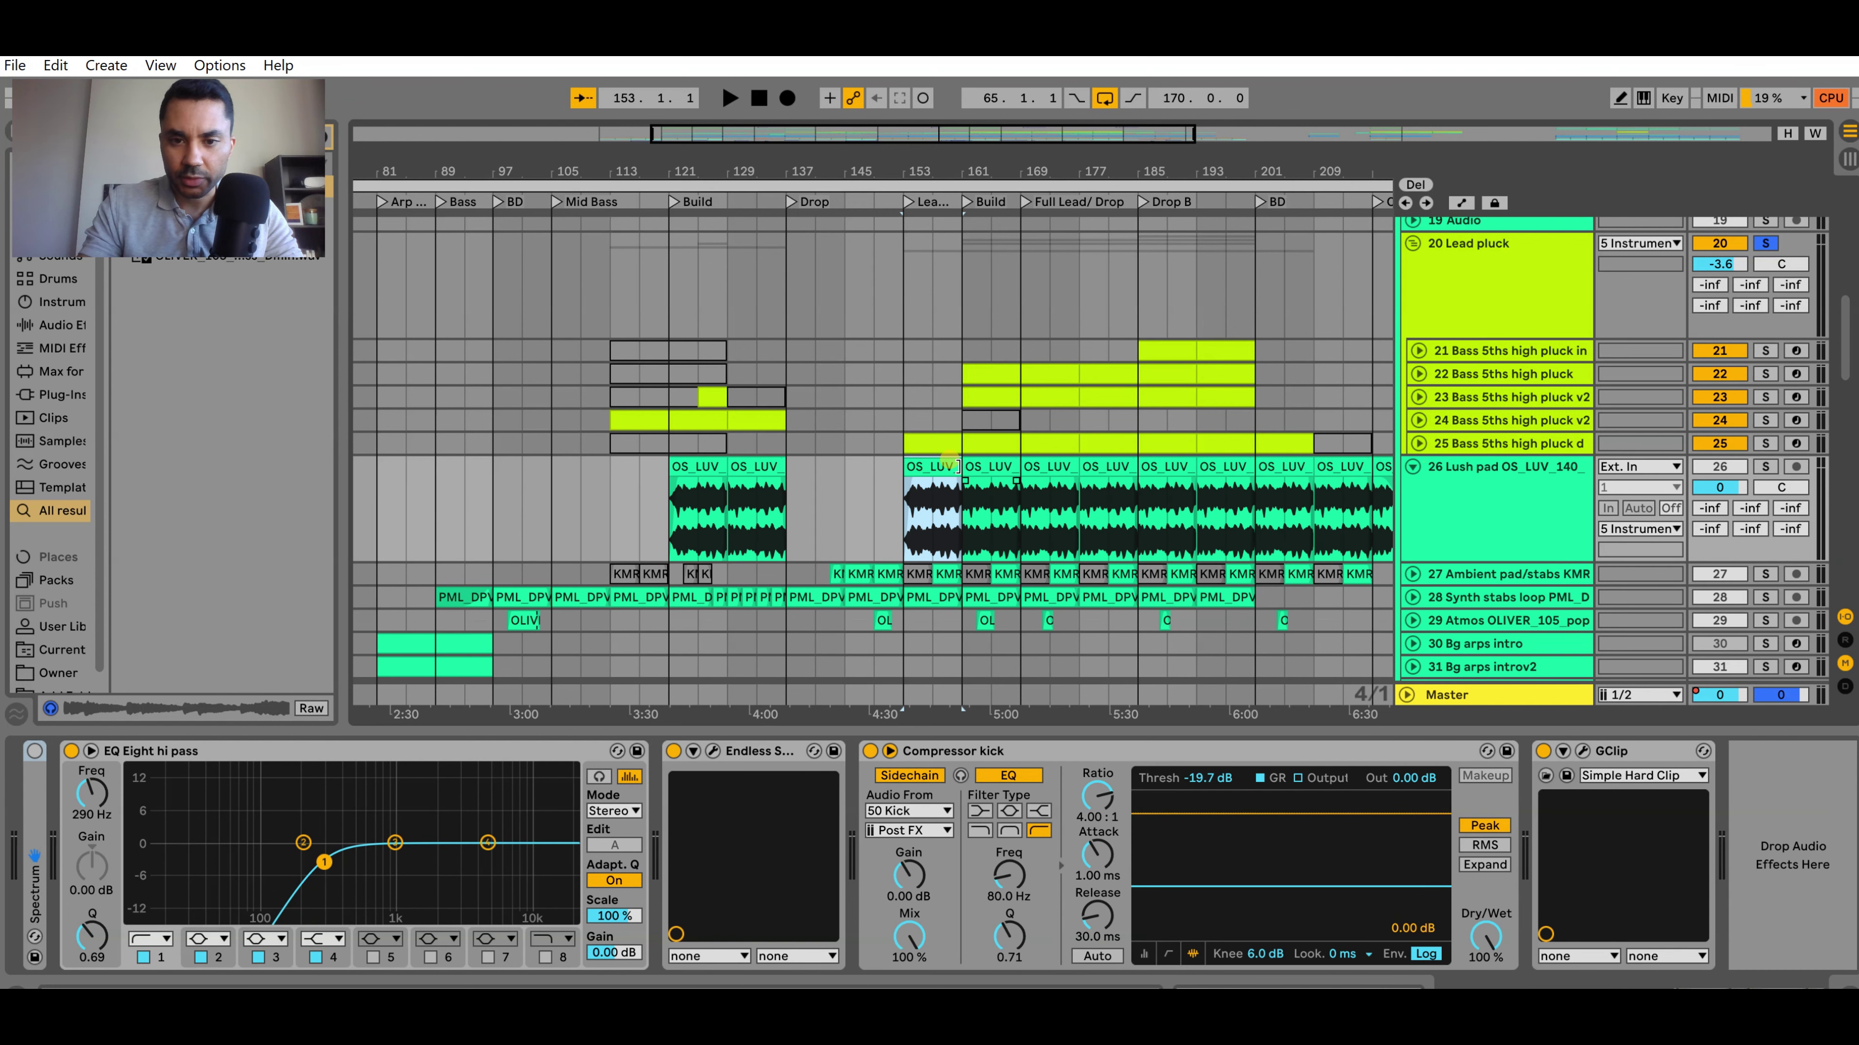
Solo the Lush pad track and listen to it from bar 153
left_click(1751, 467)
key("space")
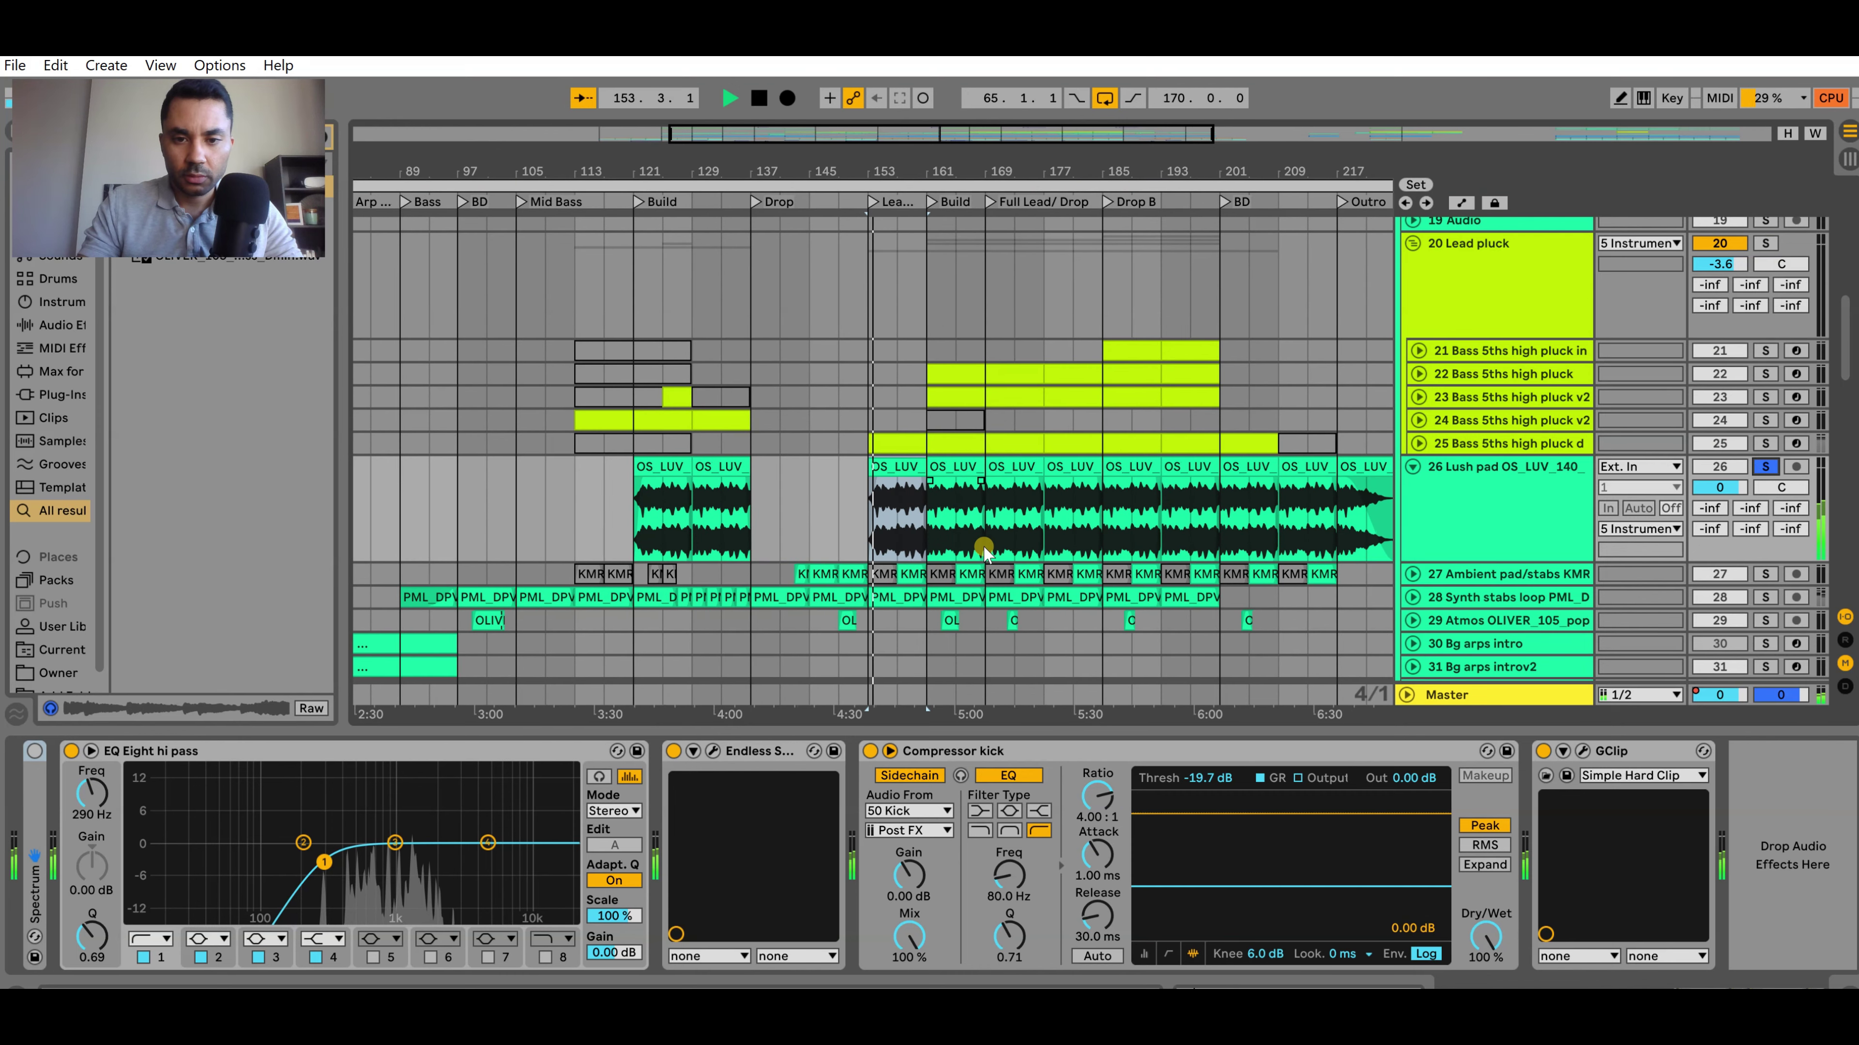
scroll(989, 539, "up", 5, "ctrl")
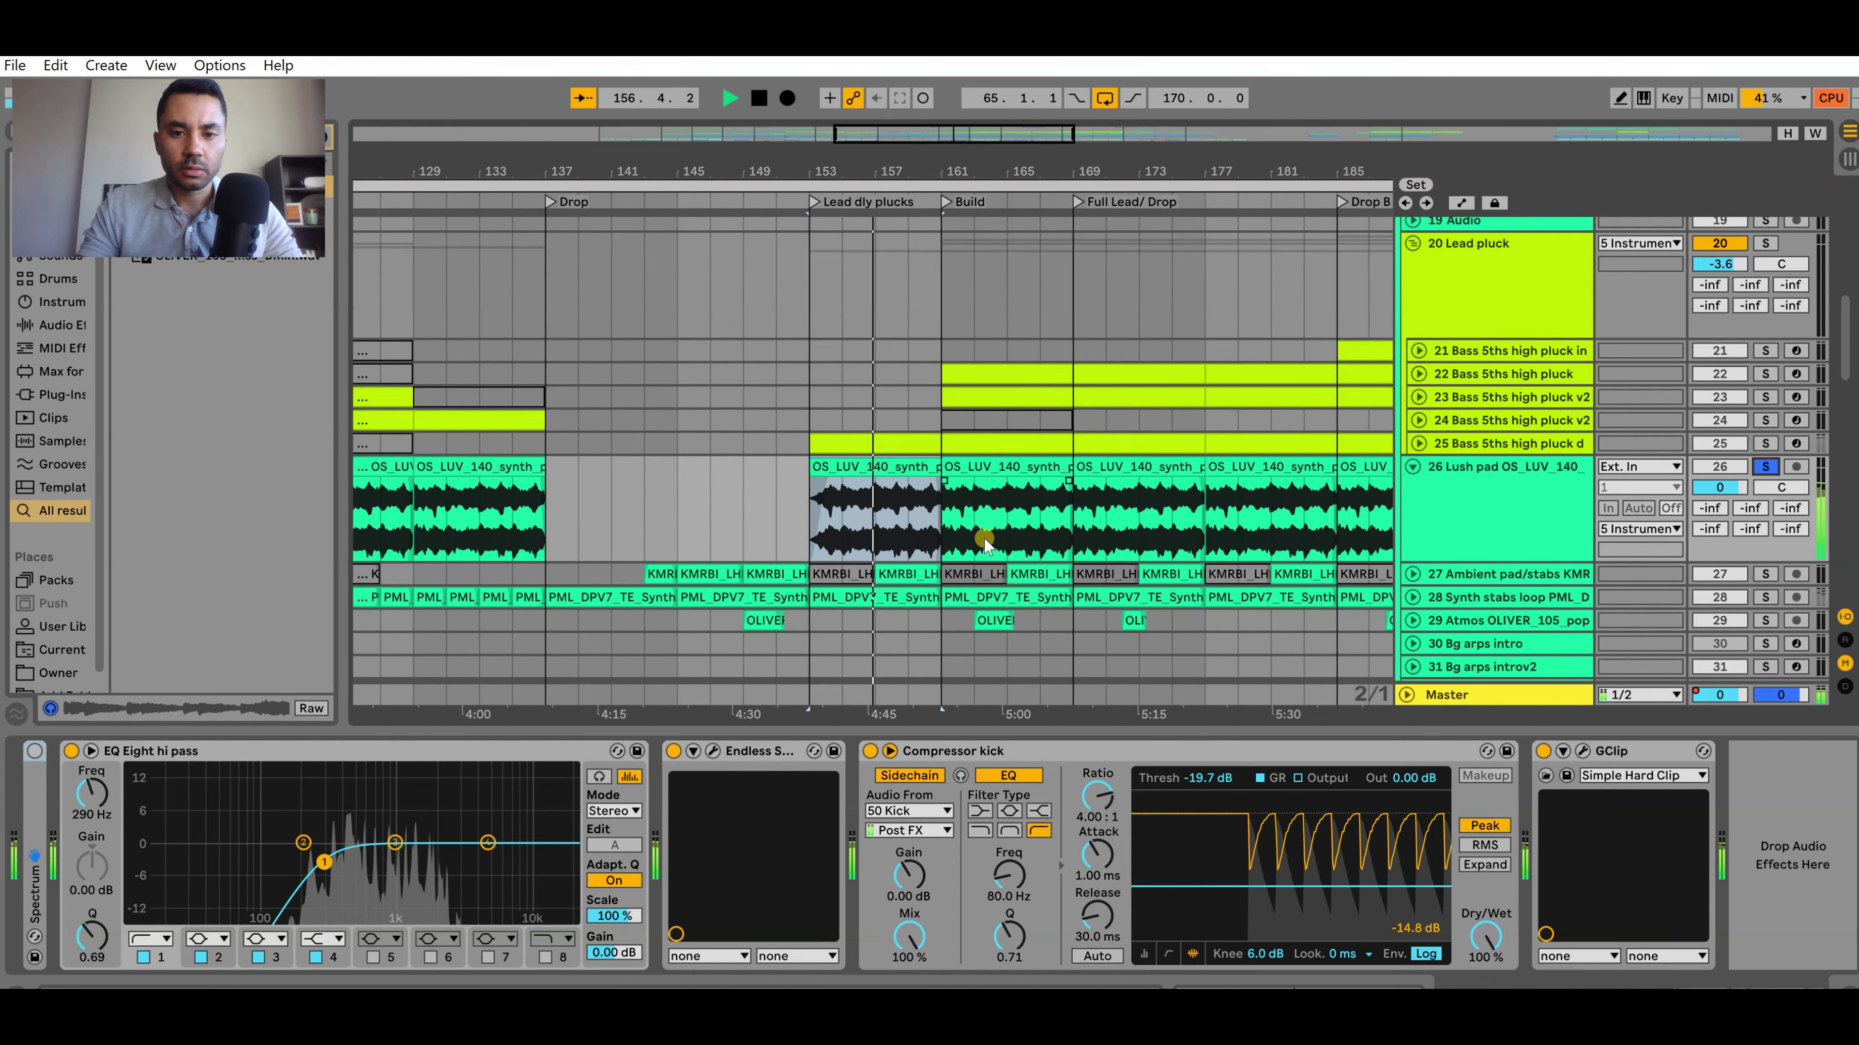
scroll(970, 540, "up", 3, "ctrl")
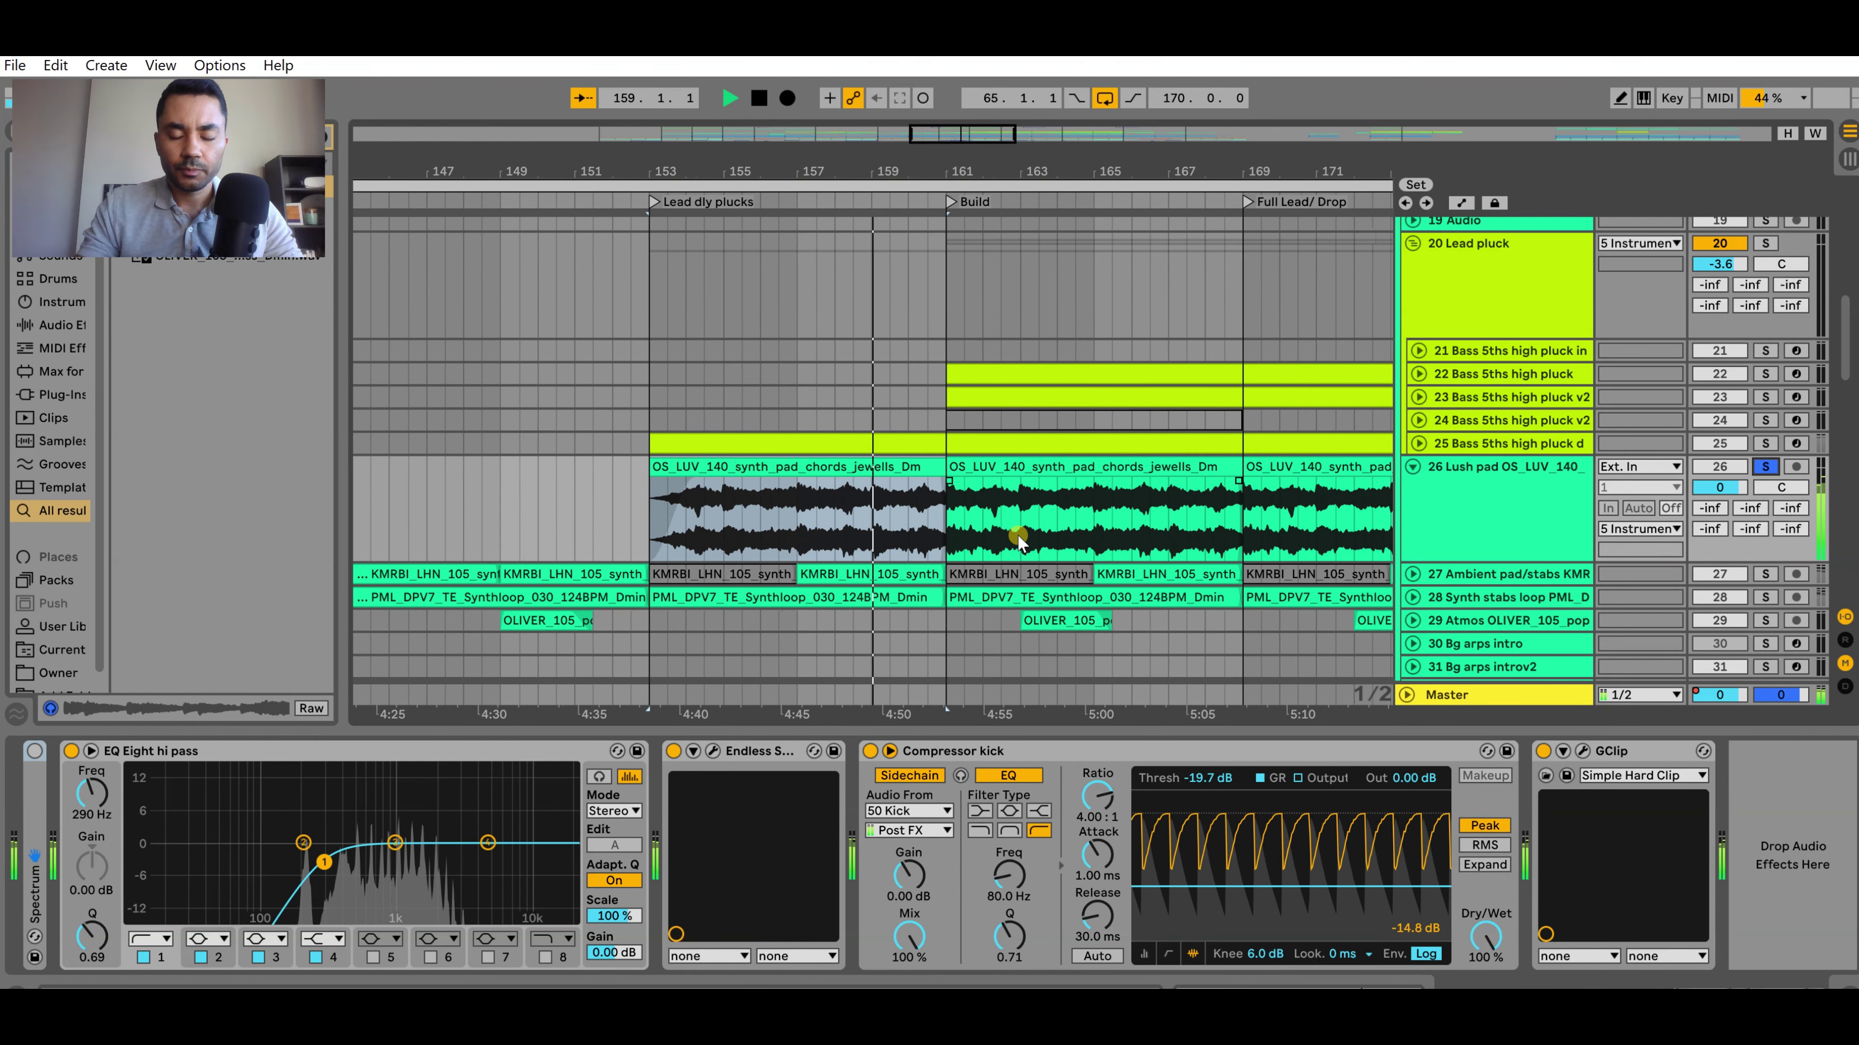
key("space")
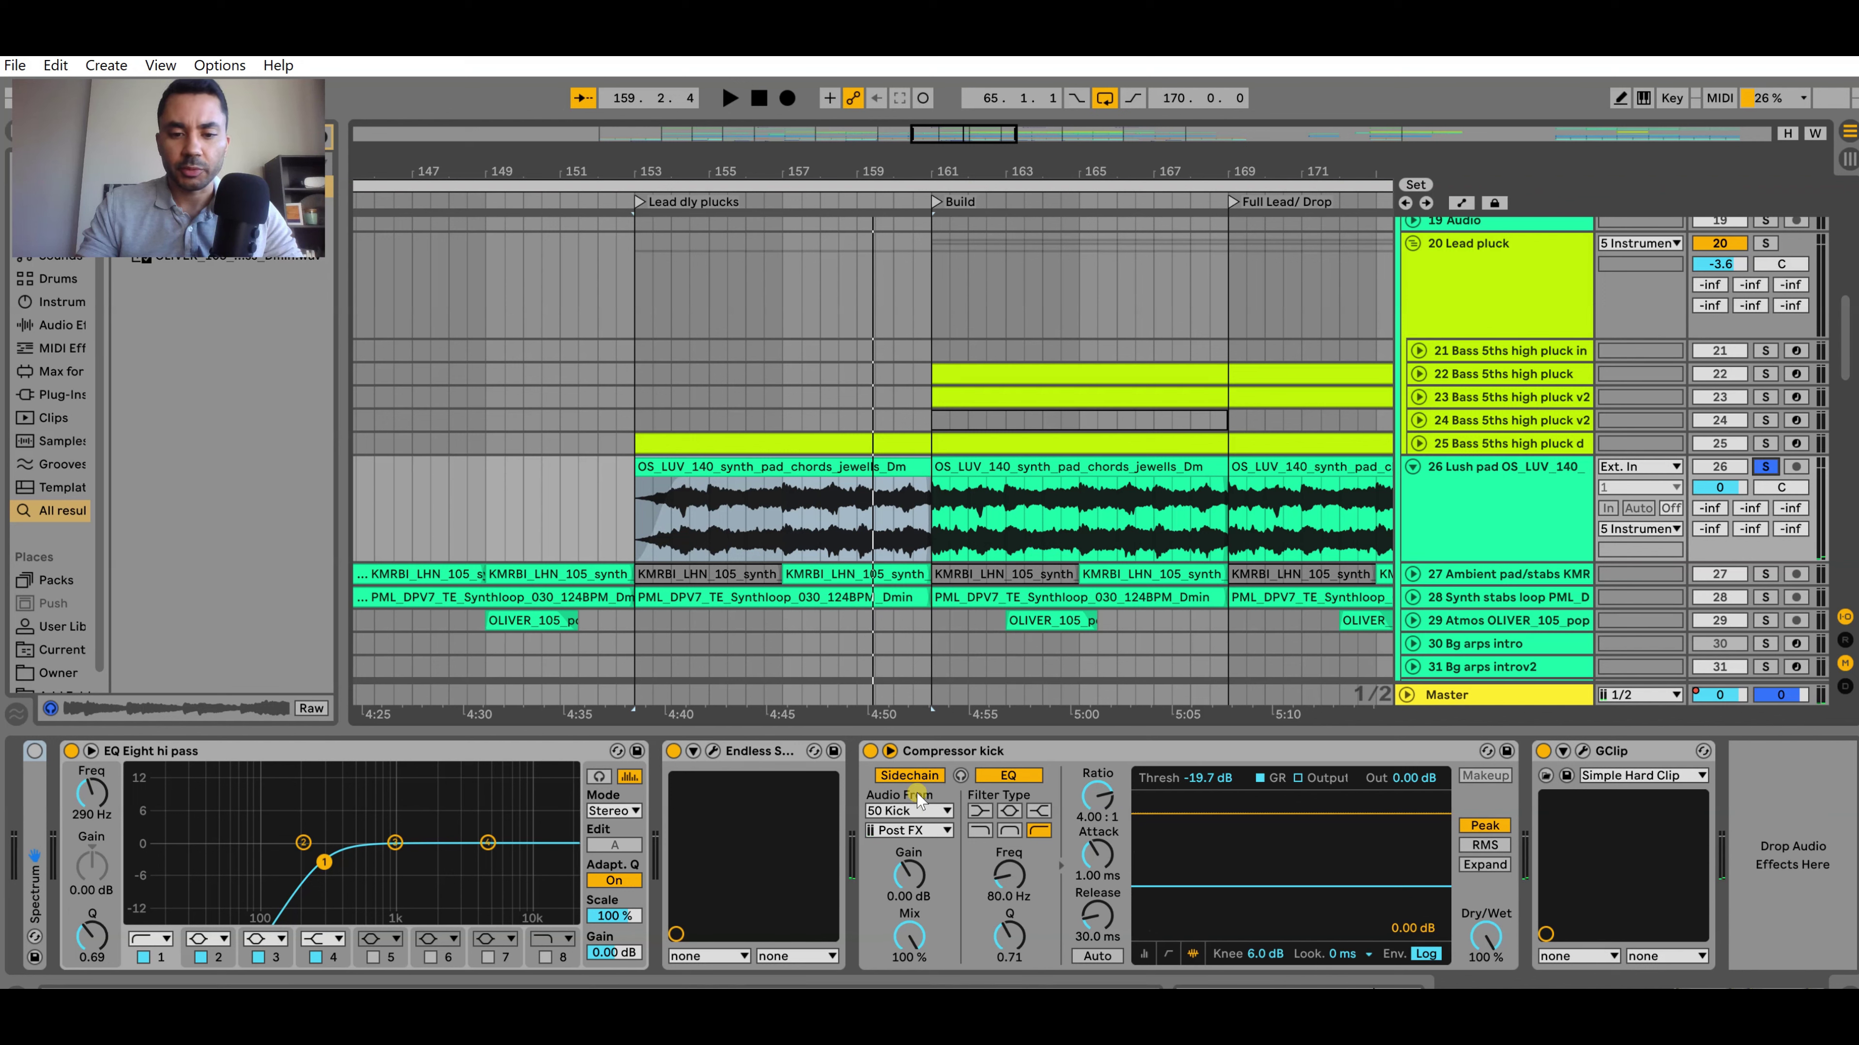
Inspect the Endless Smile plugin's settings on the Lush pad track and close its window
left_click(712, 751)
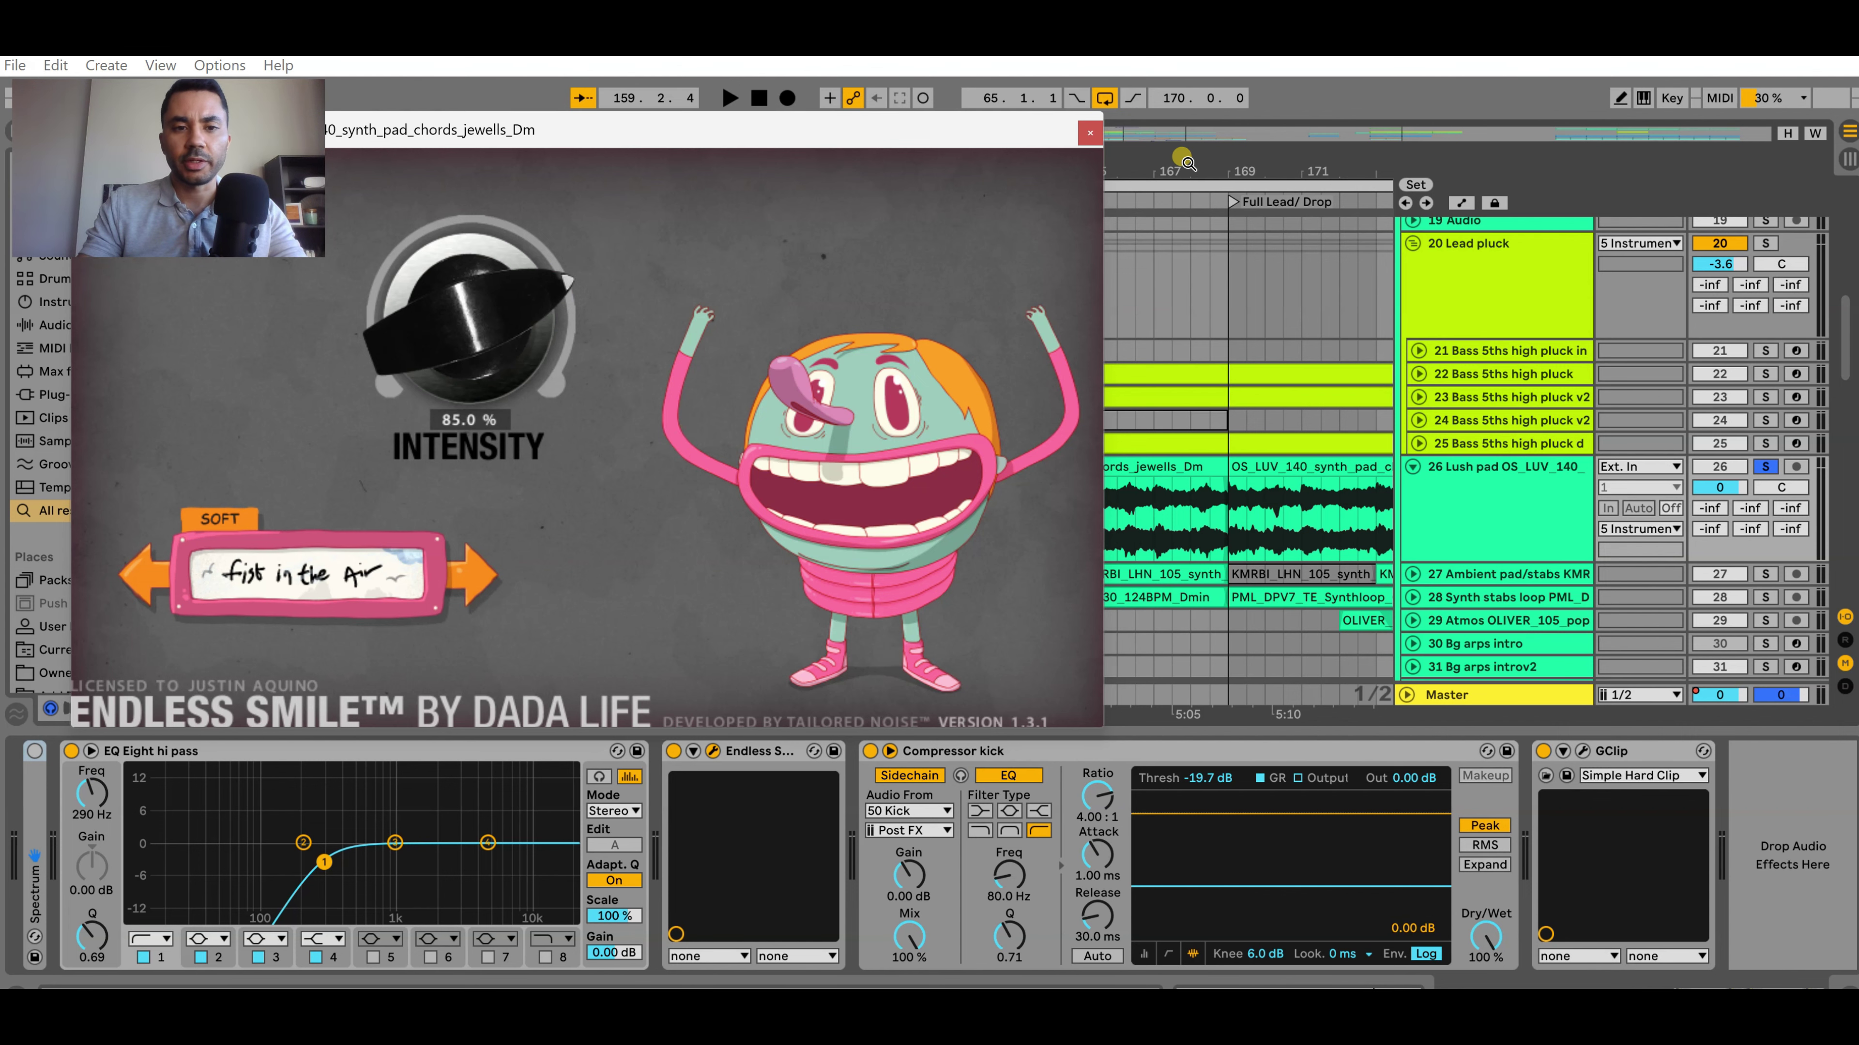
left_click(1089, 133)
left_click(782, 482)
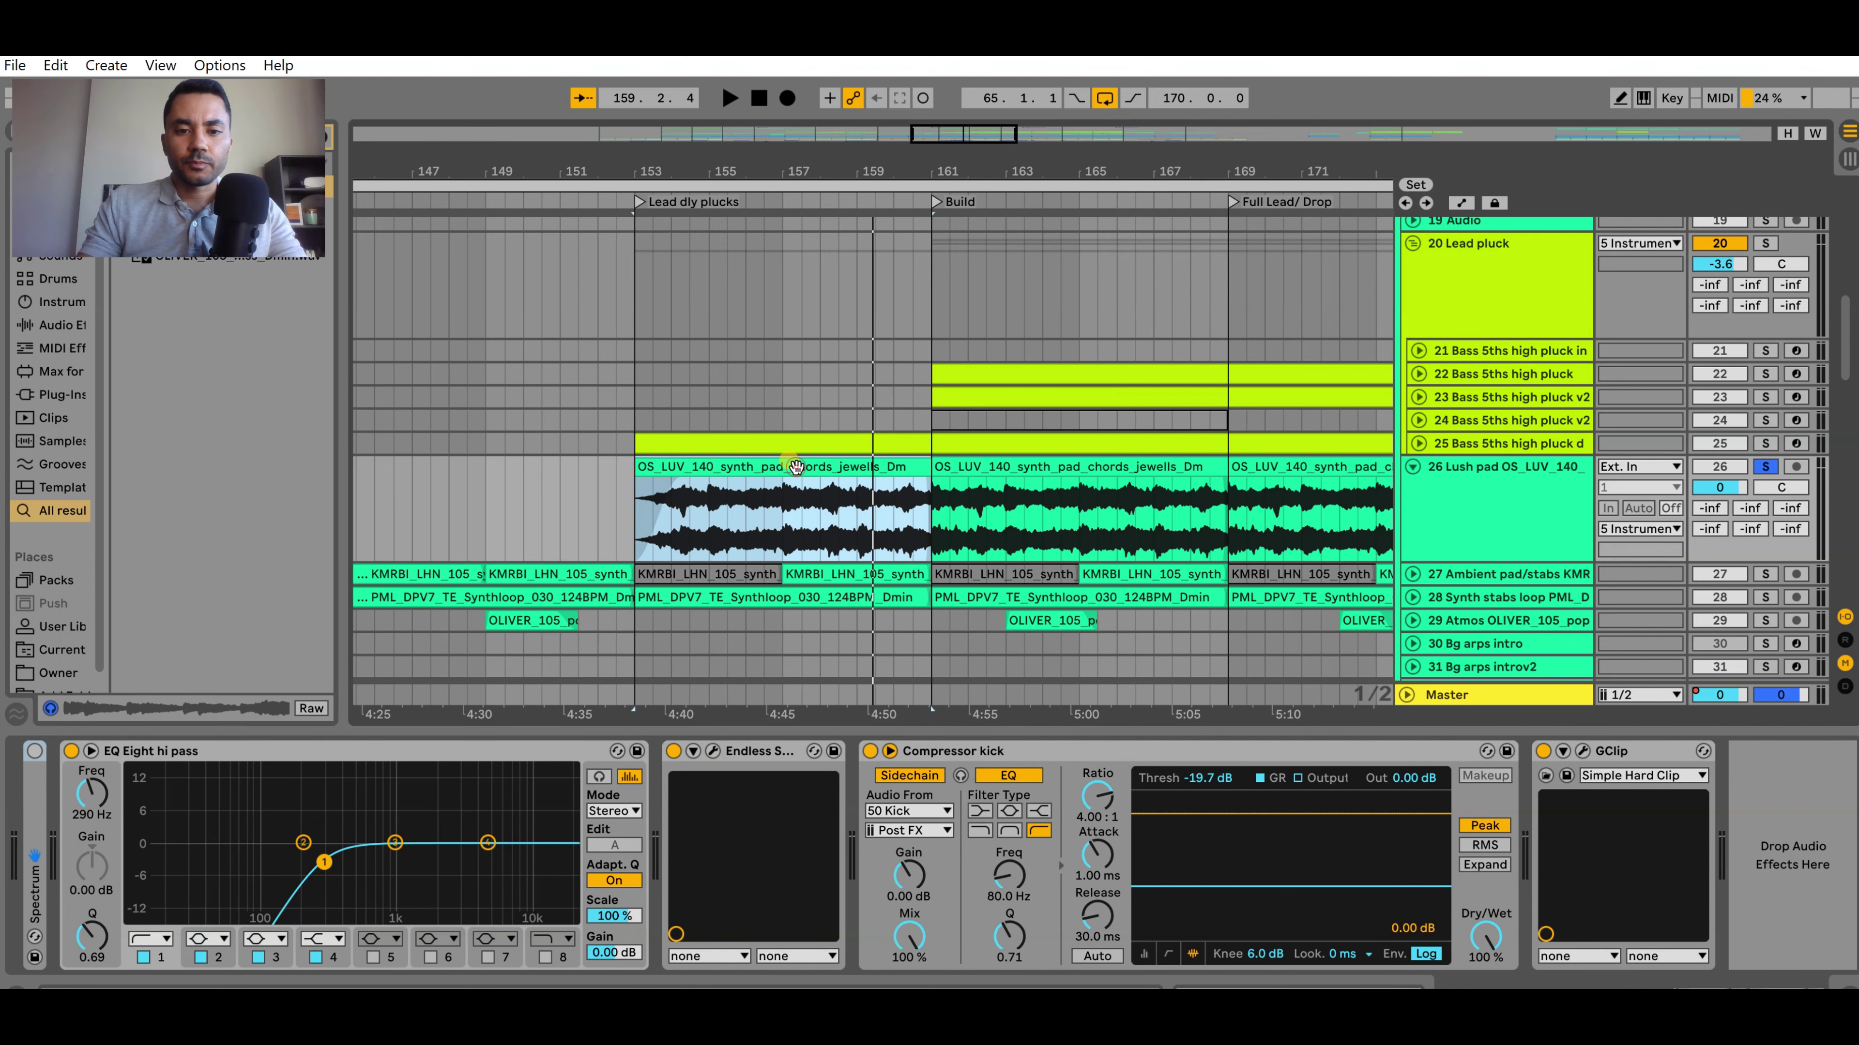
Listen to the Lush pad clip with Endless Smile bypassed, and switch the effect back on
left_click(674, 751)
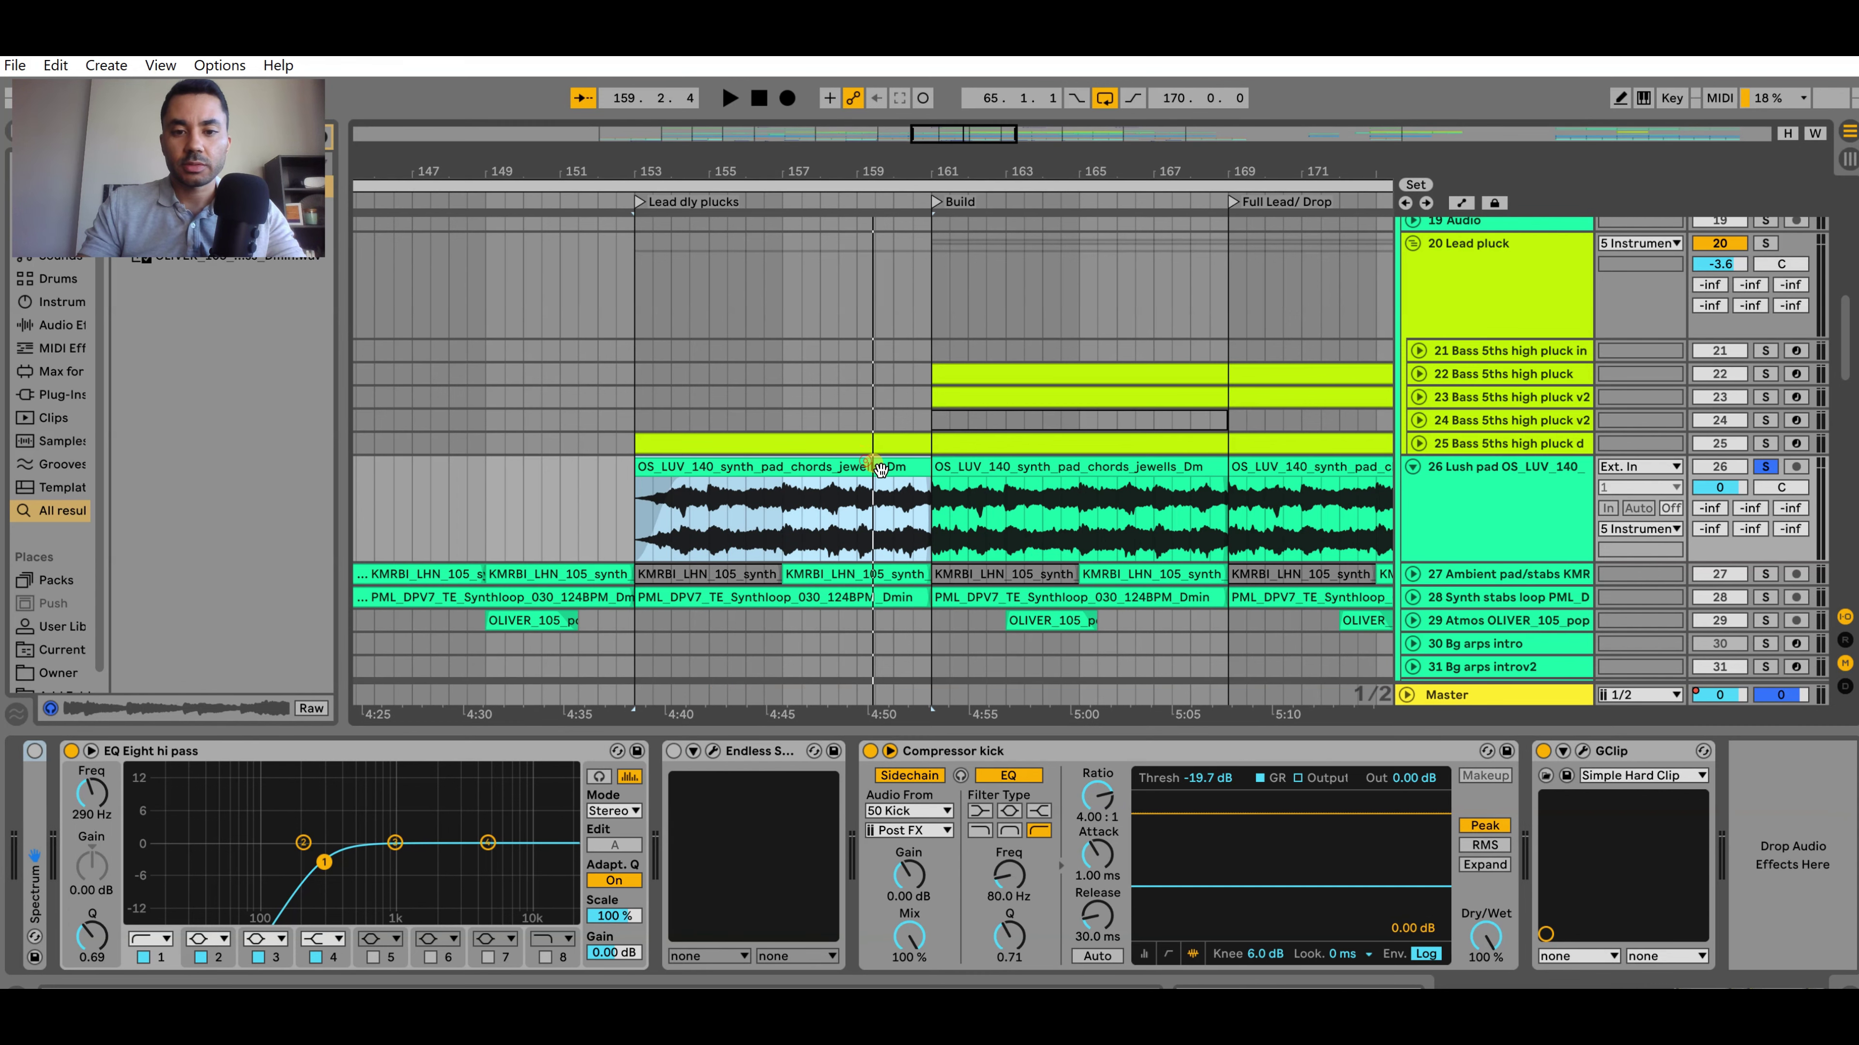
key("space")
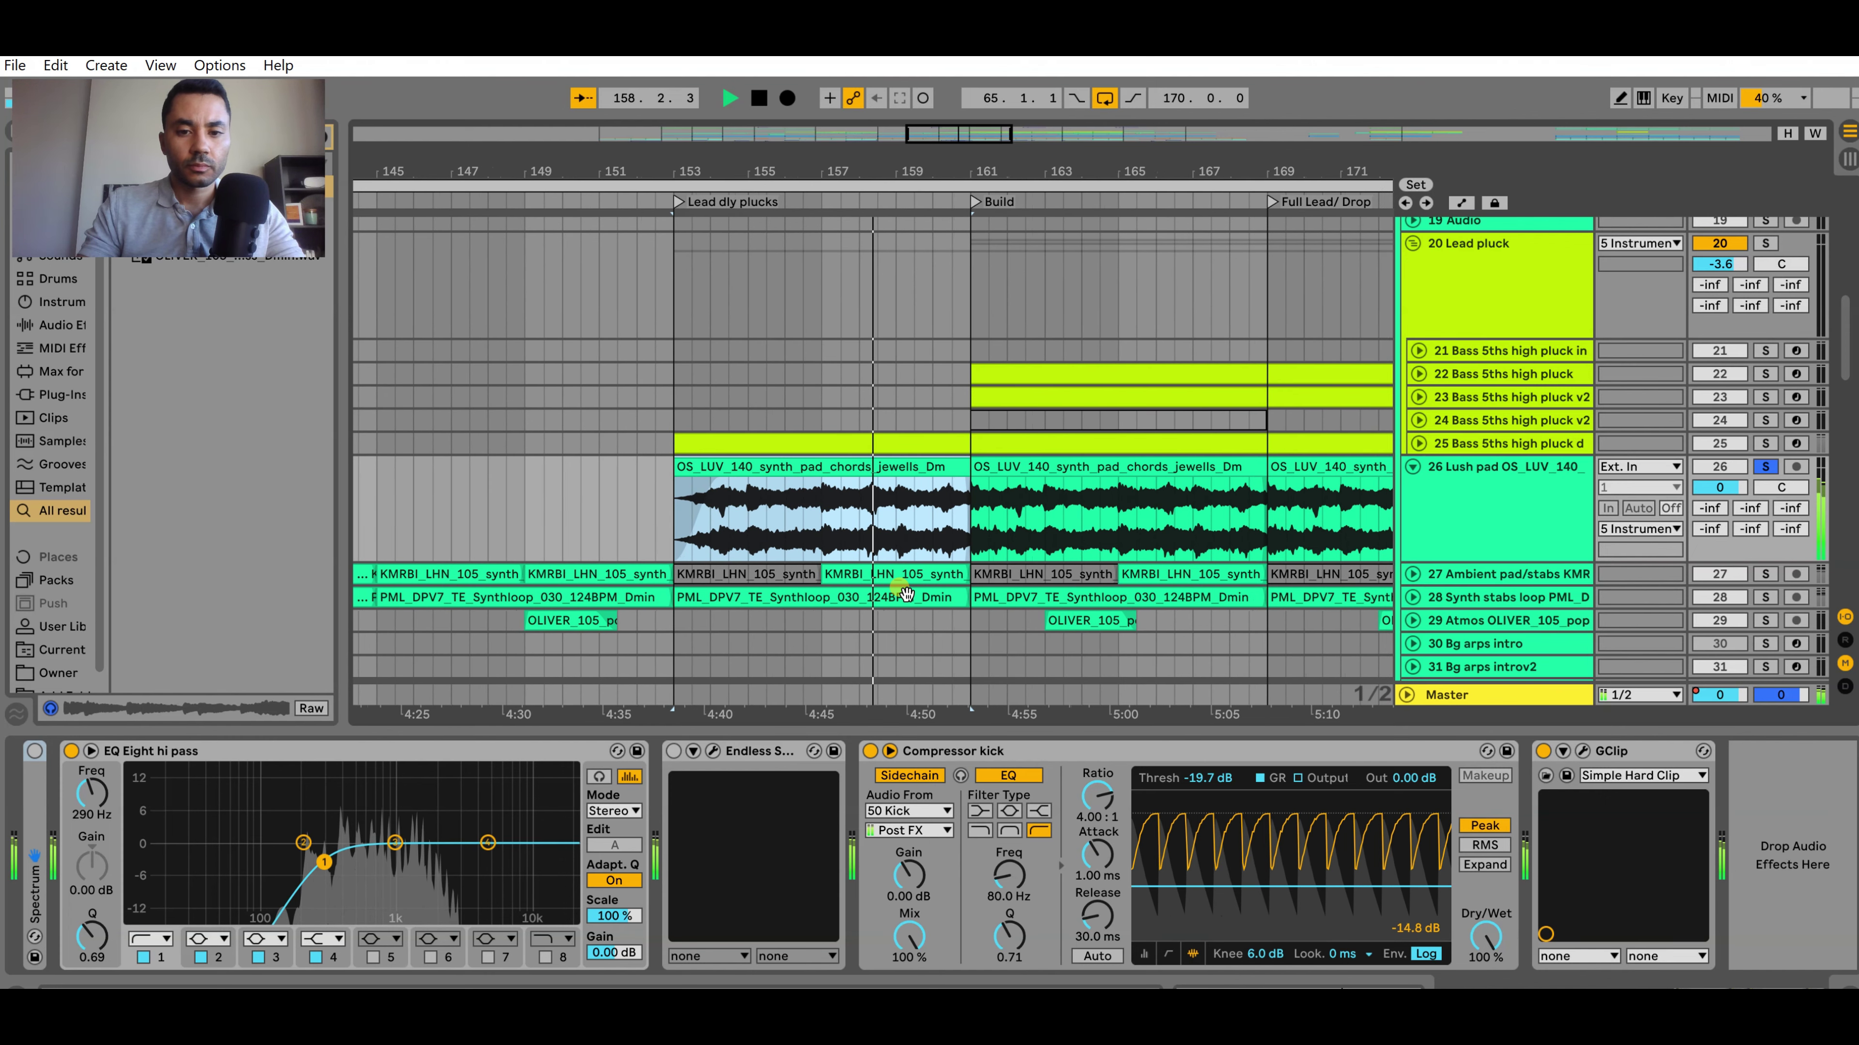
key("space")
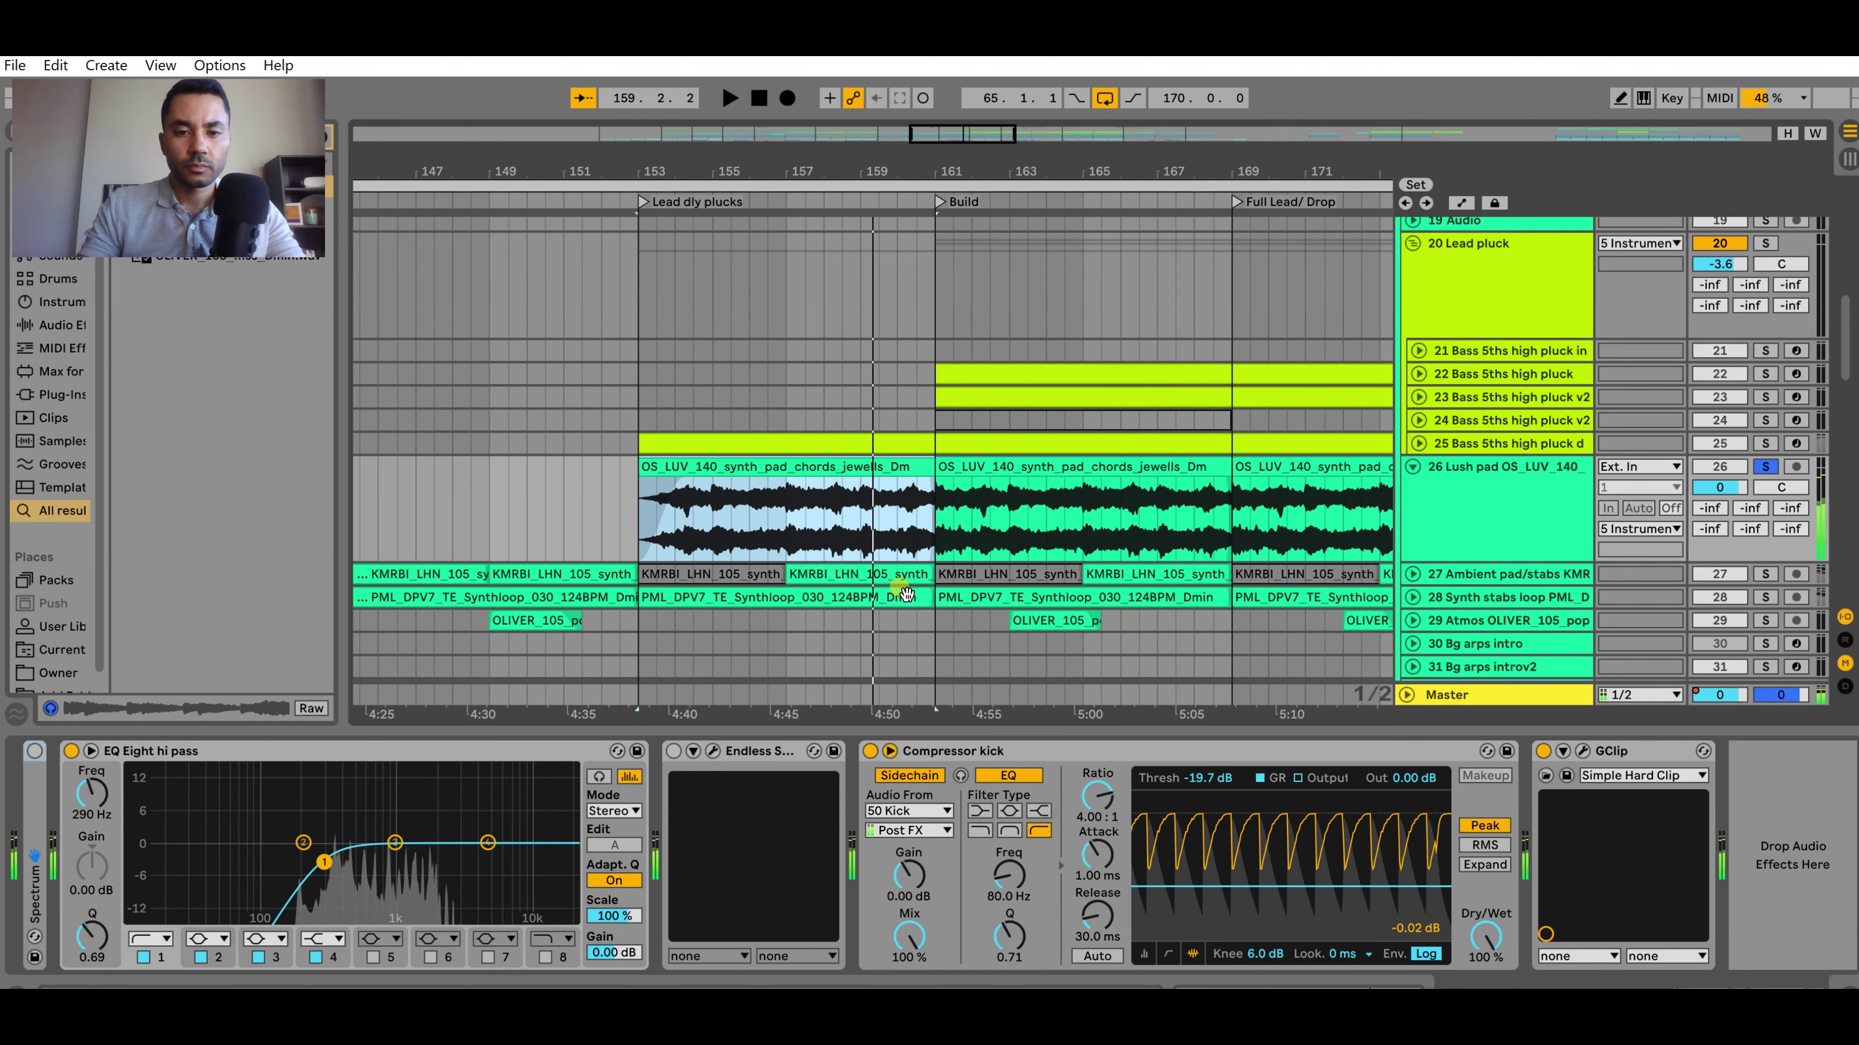
left_click(674, 751)
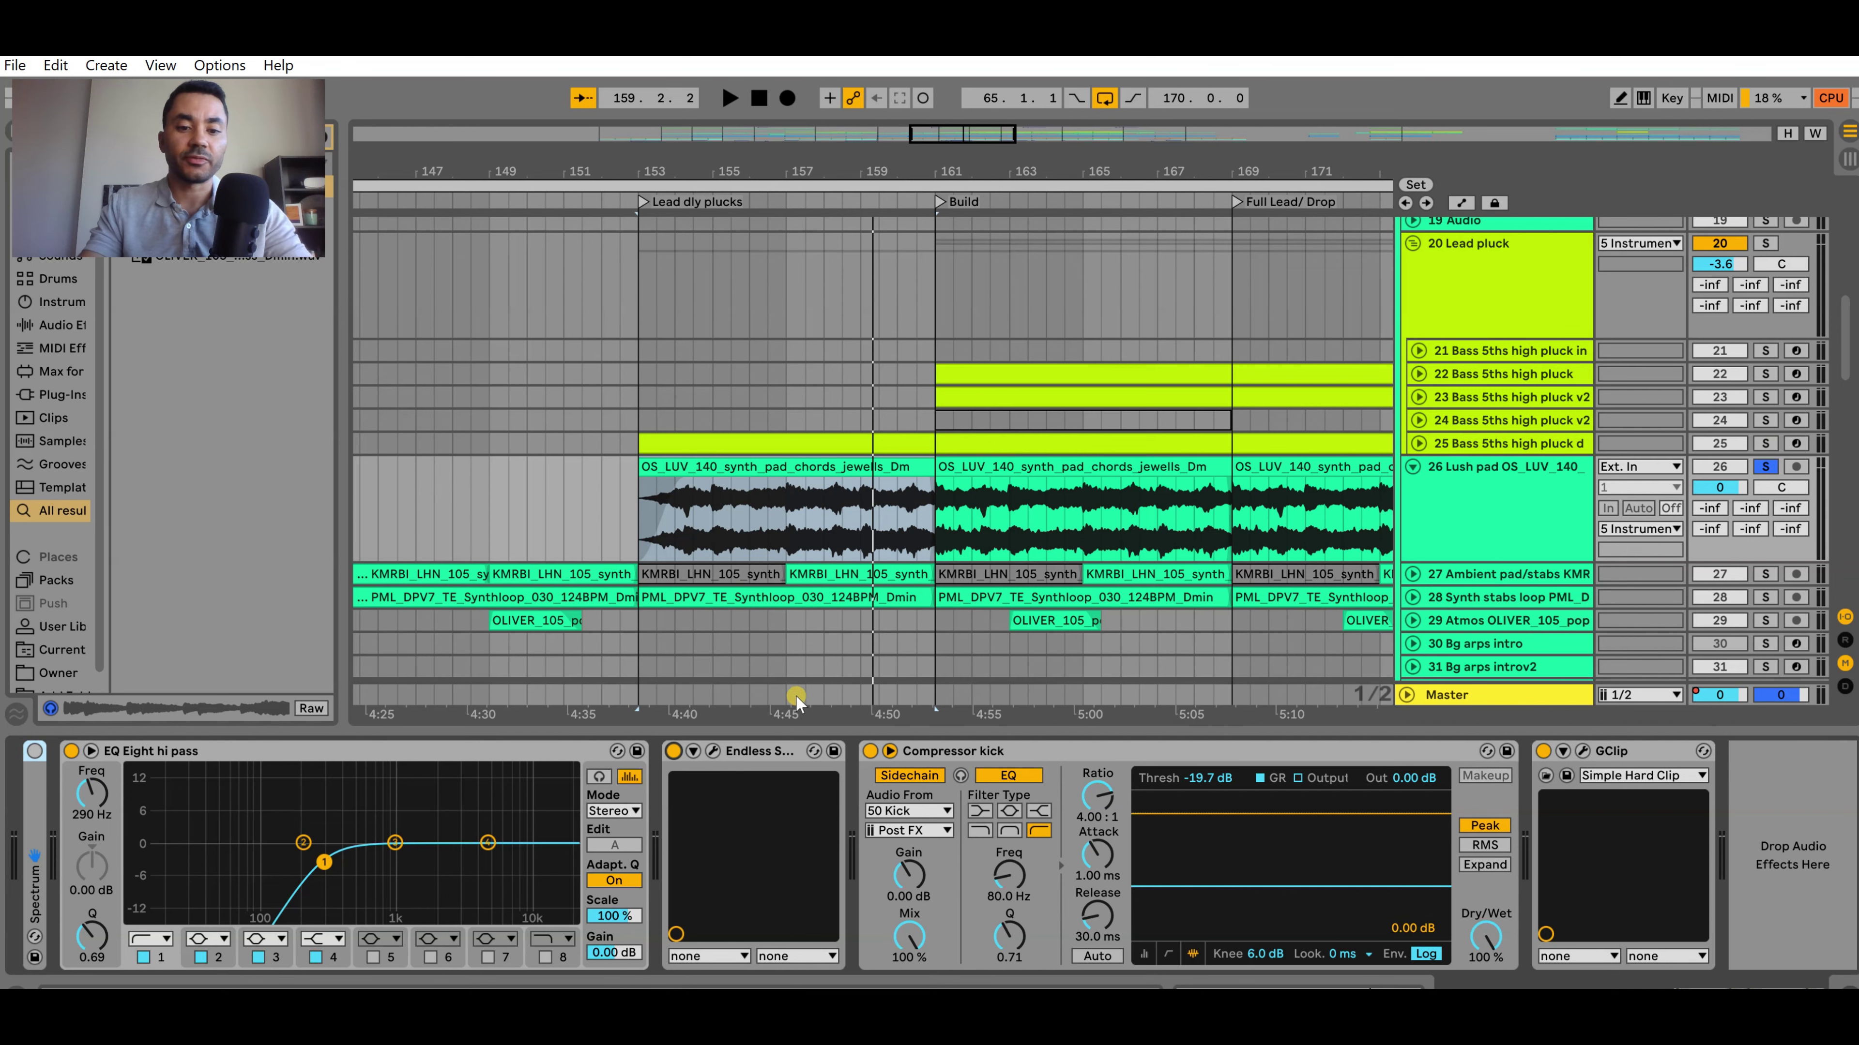
Unfold the Ambient pad/stabs track, select its clip at bar 157, and solo the track
scroll(965, 510, "down", 3)
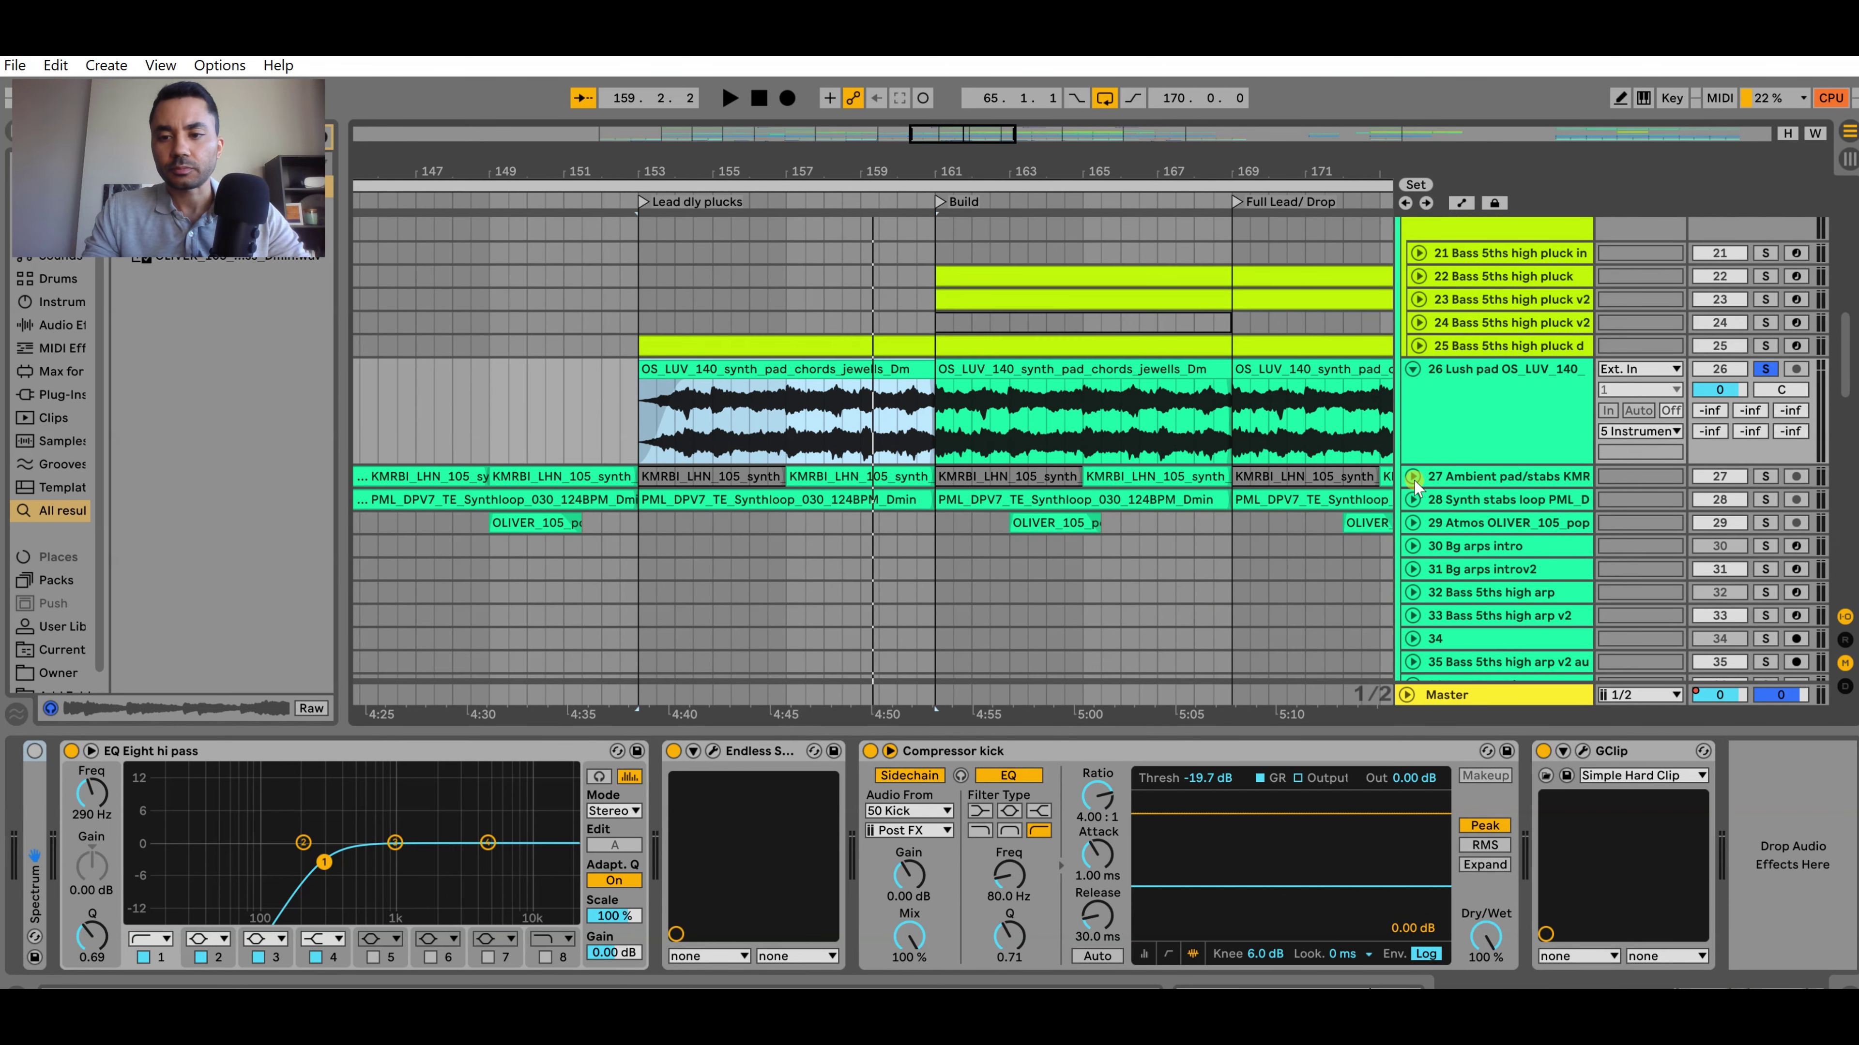
left_click(1413, 477)
left_click(882, 476)
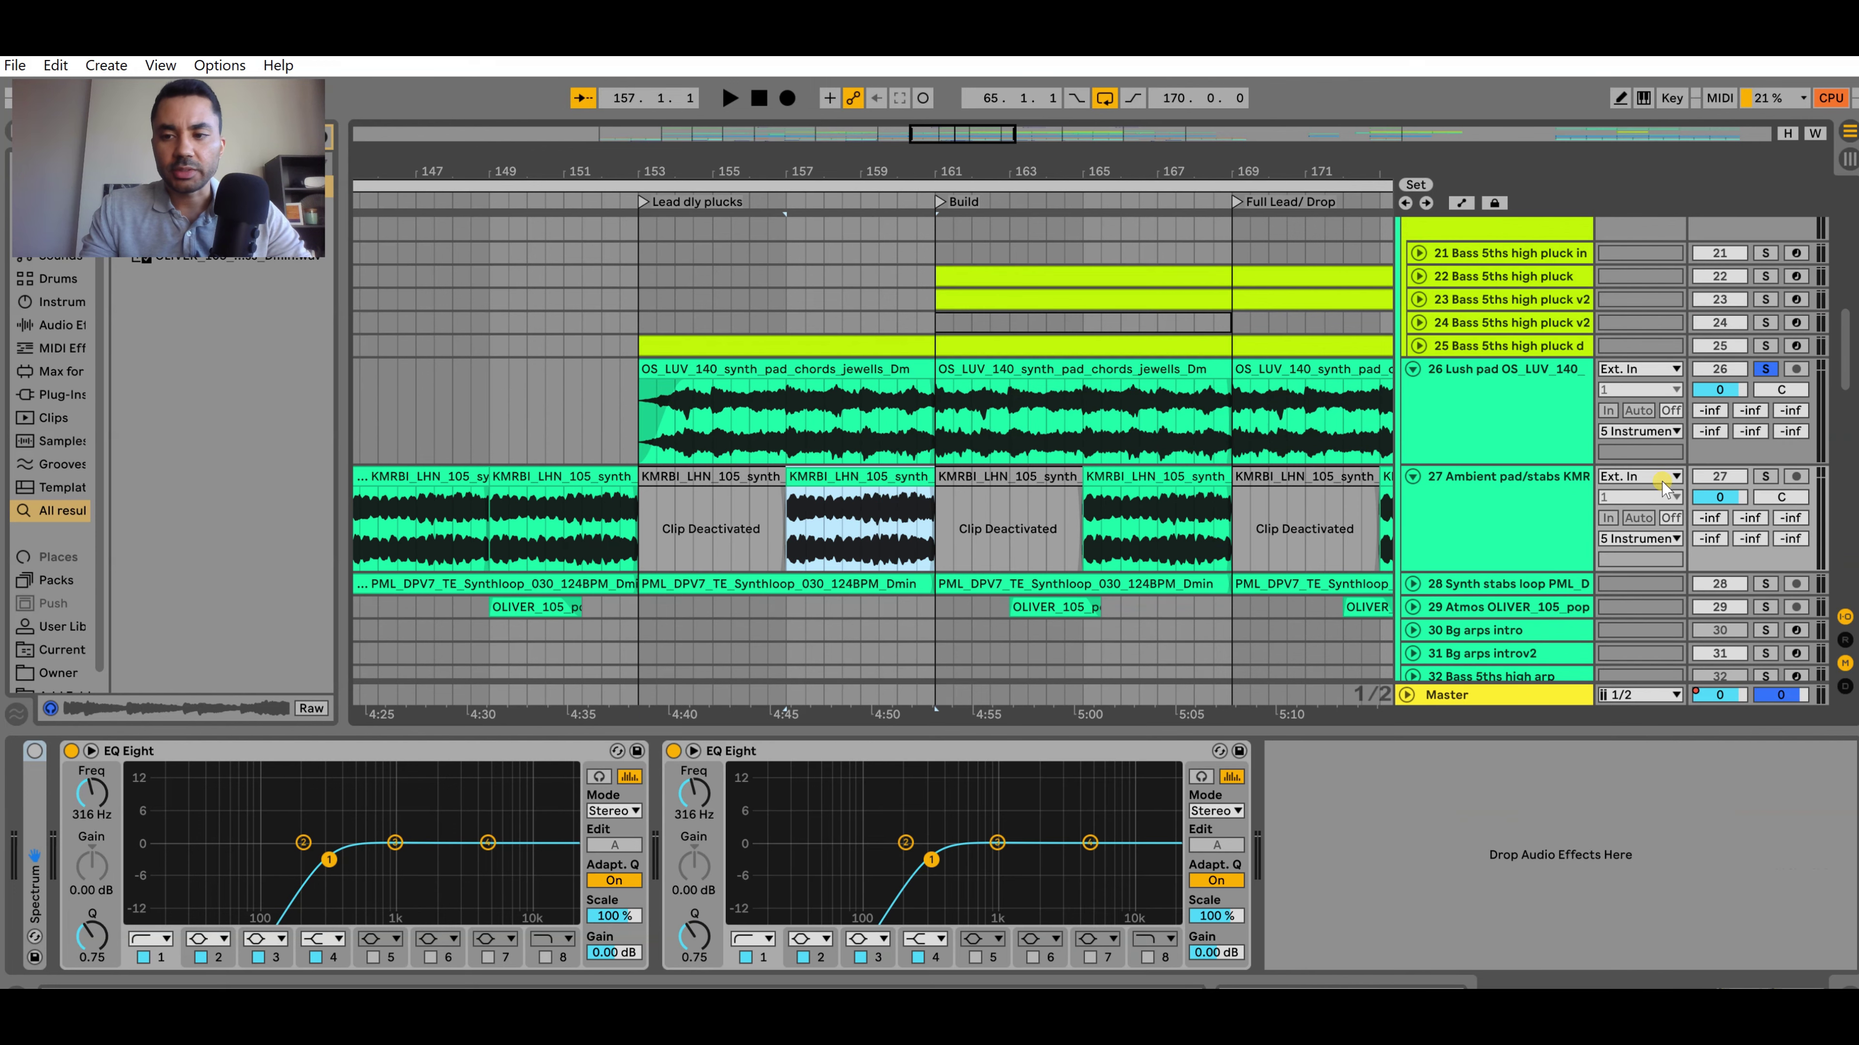
left_click(1764, 477)
Listen to the soloed Ambient pad/stabs clip from bar 157 with both EQ Eight devices active
left_click(905, 522)
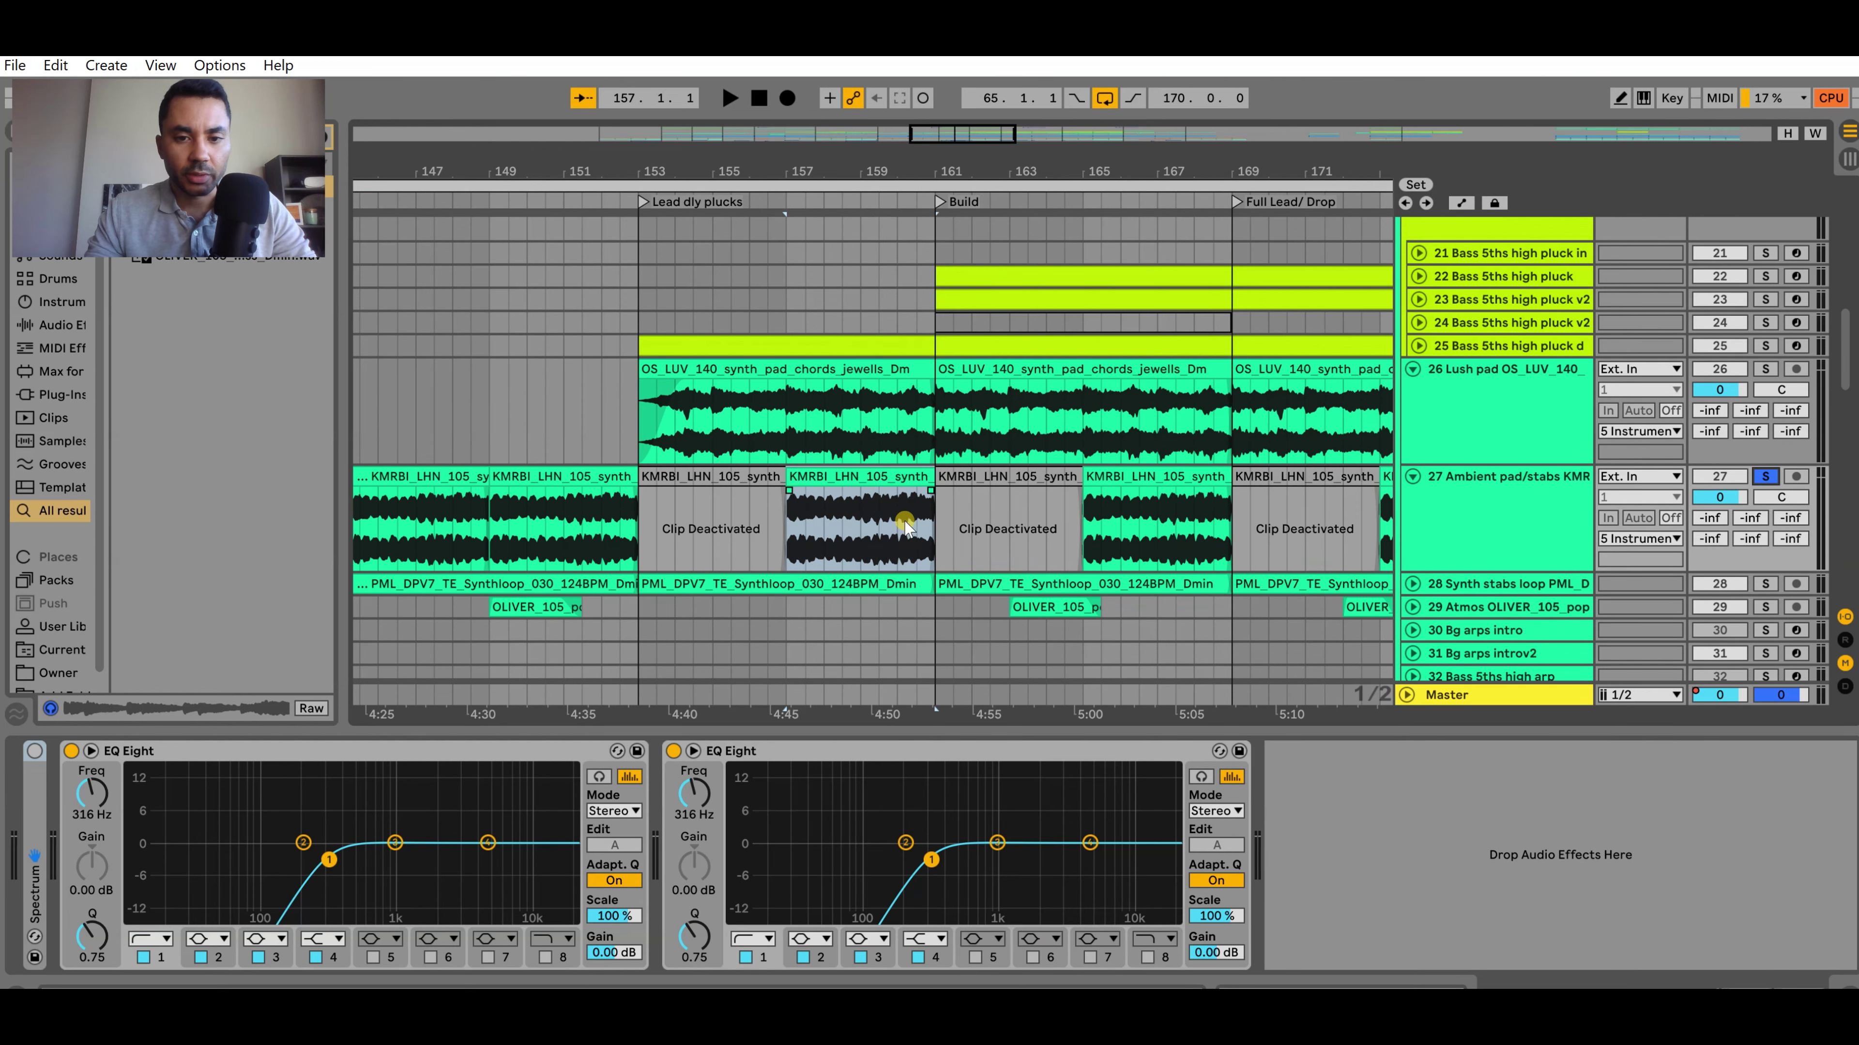
scroll(891, 526, "up", 5)
scroll(891, 526, "down", 5)
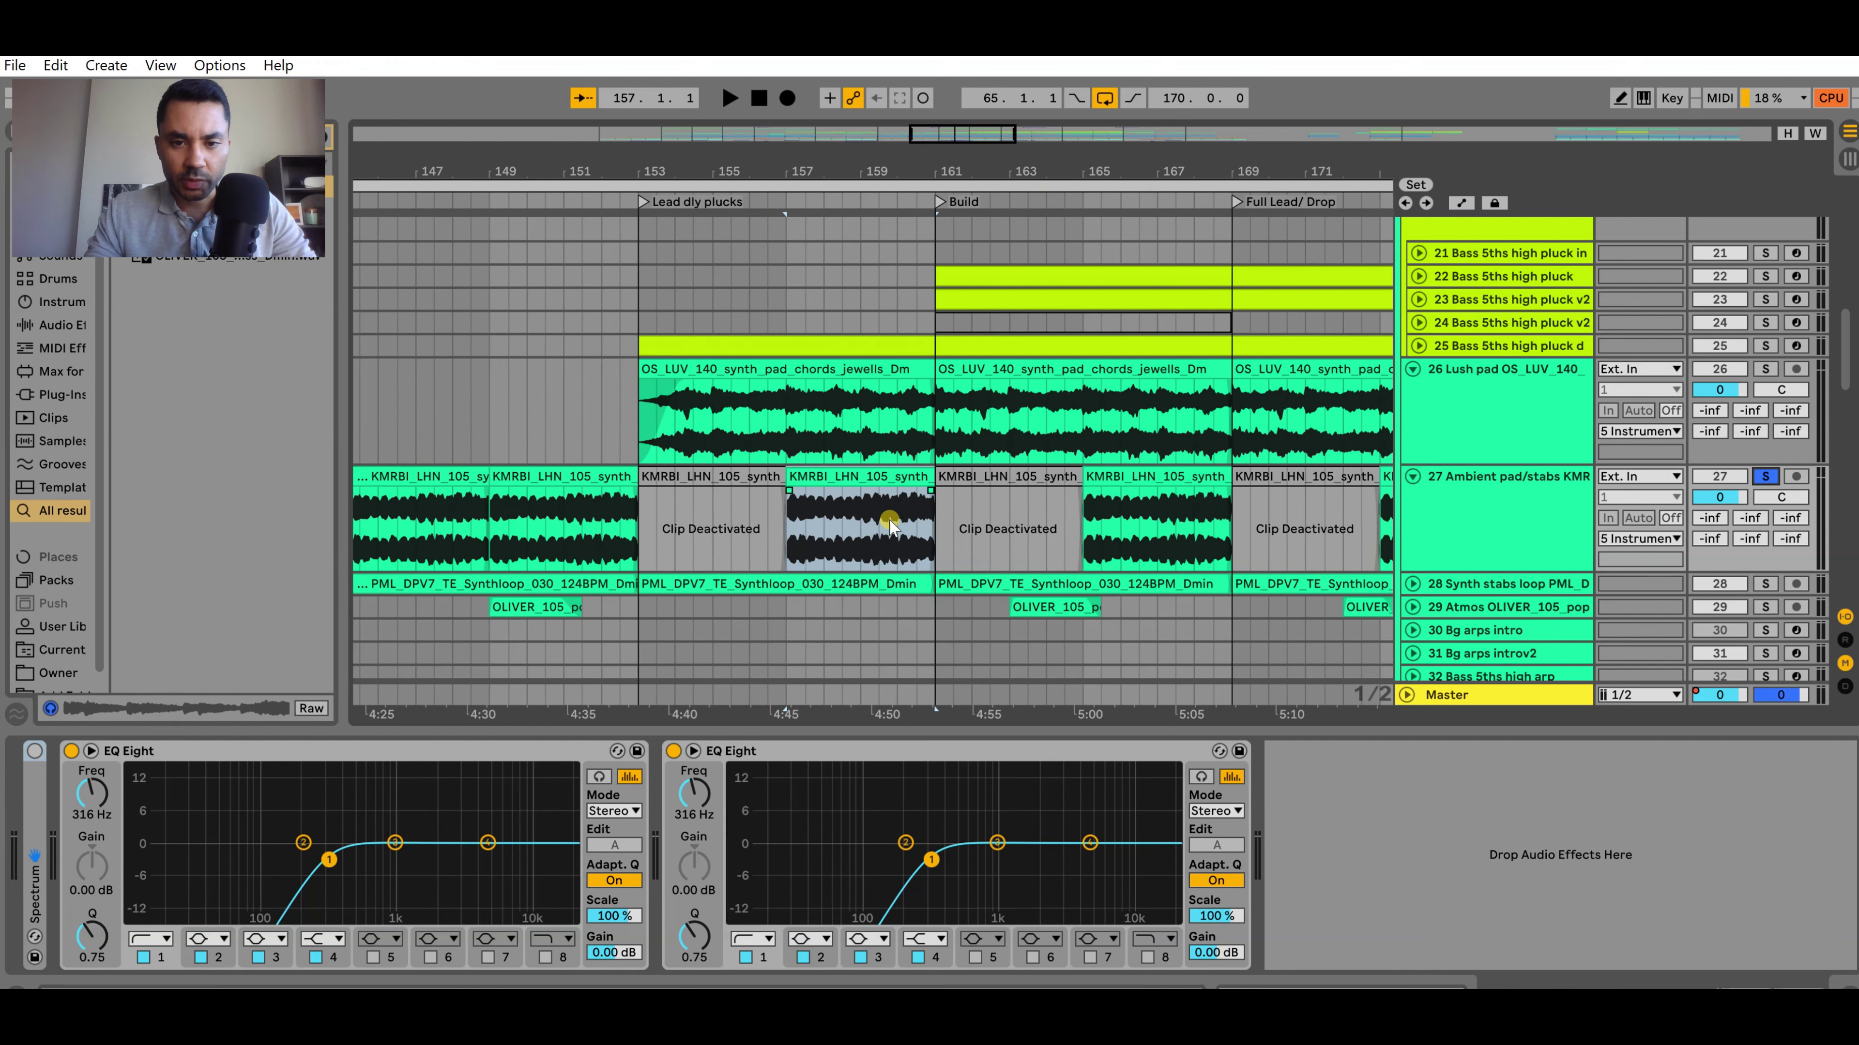
left_click(1464, 505)
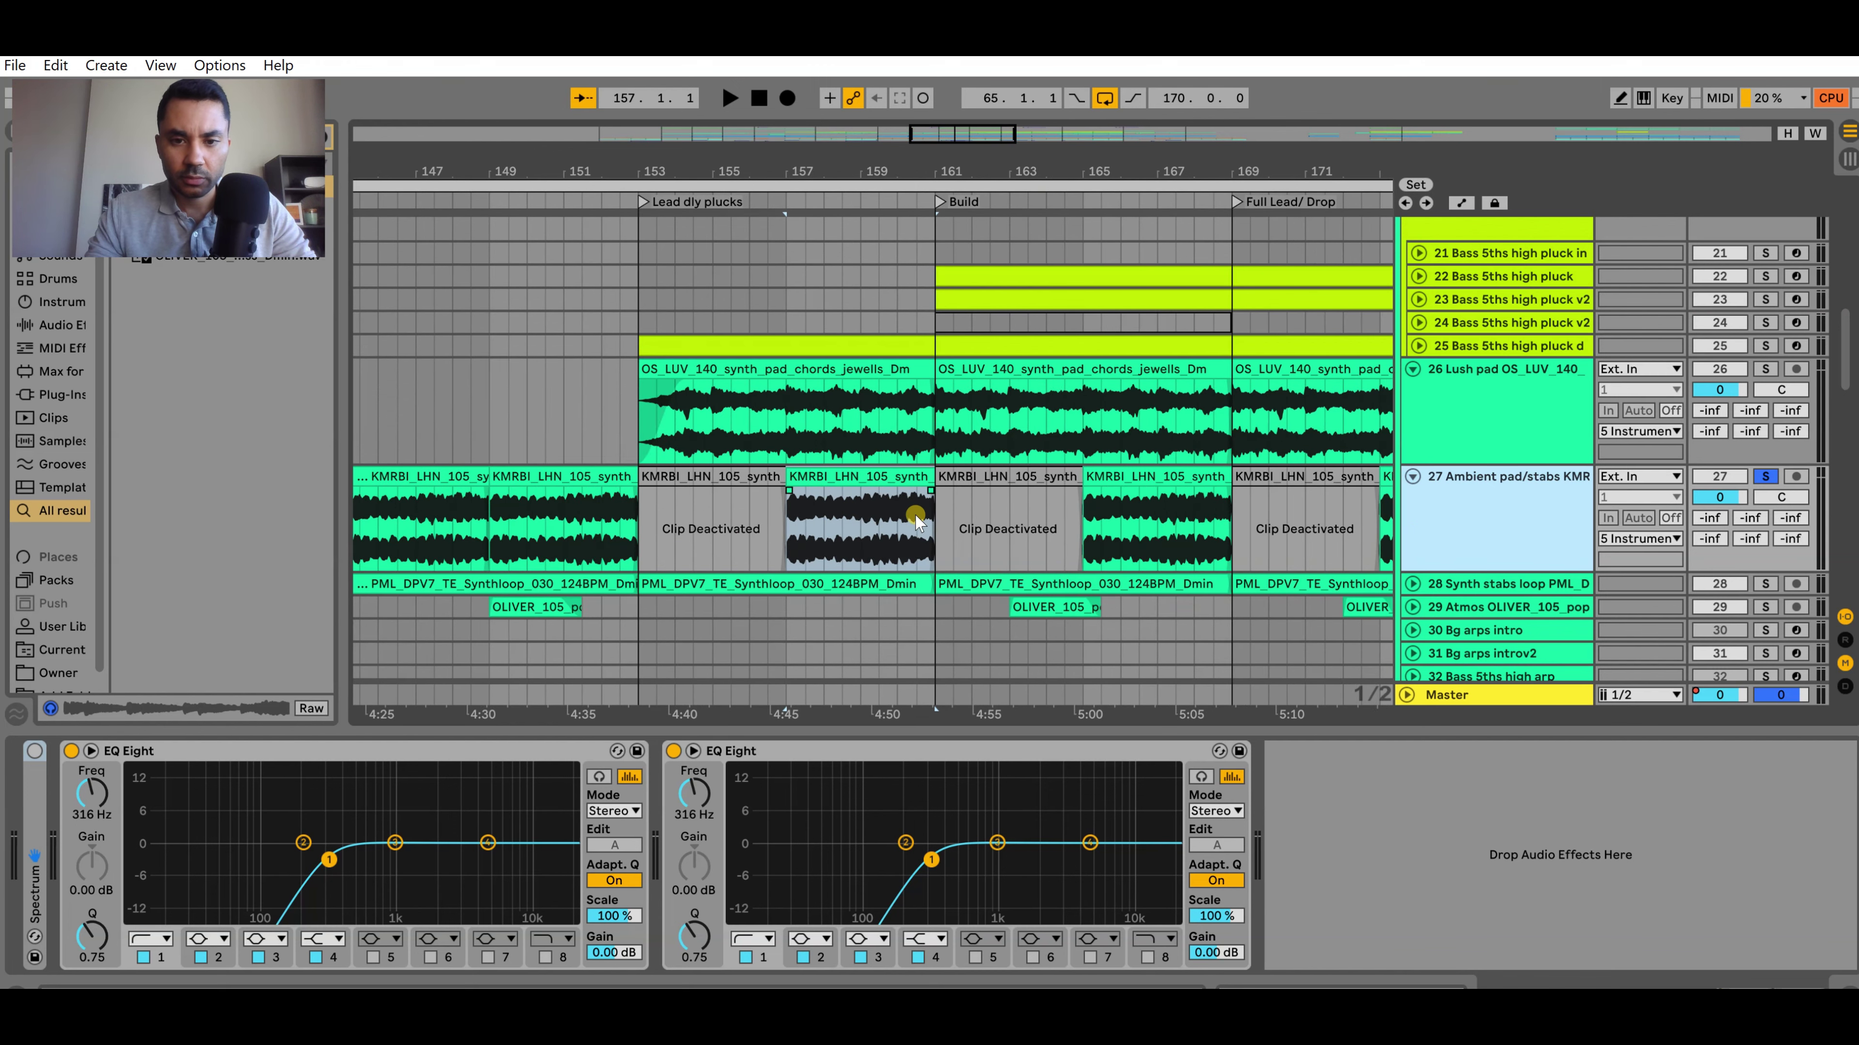
key("space")
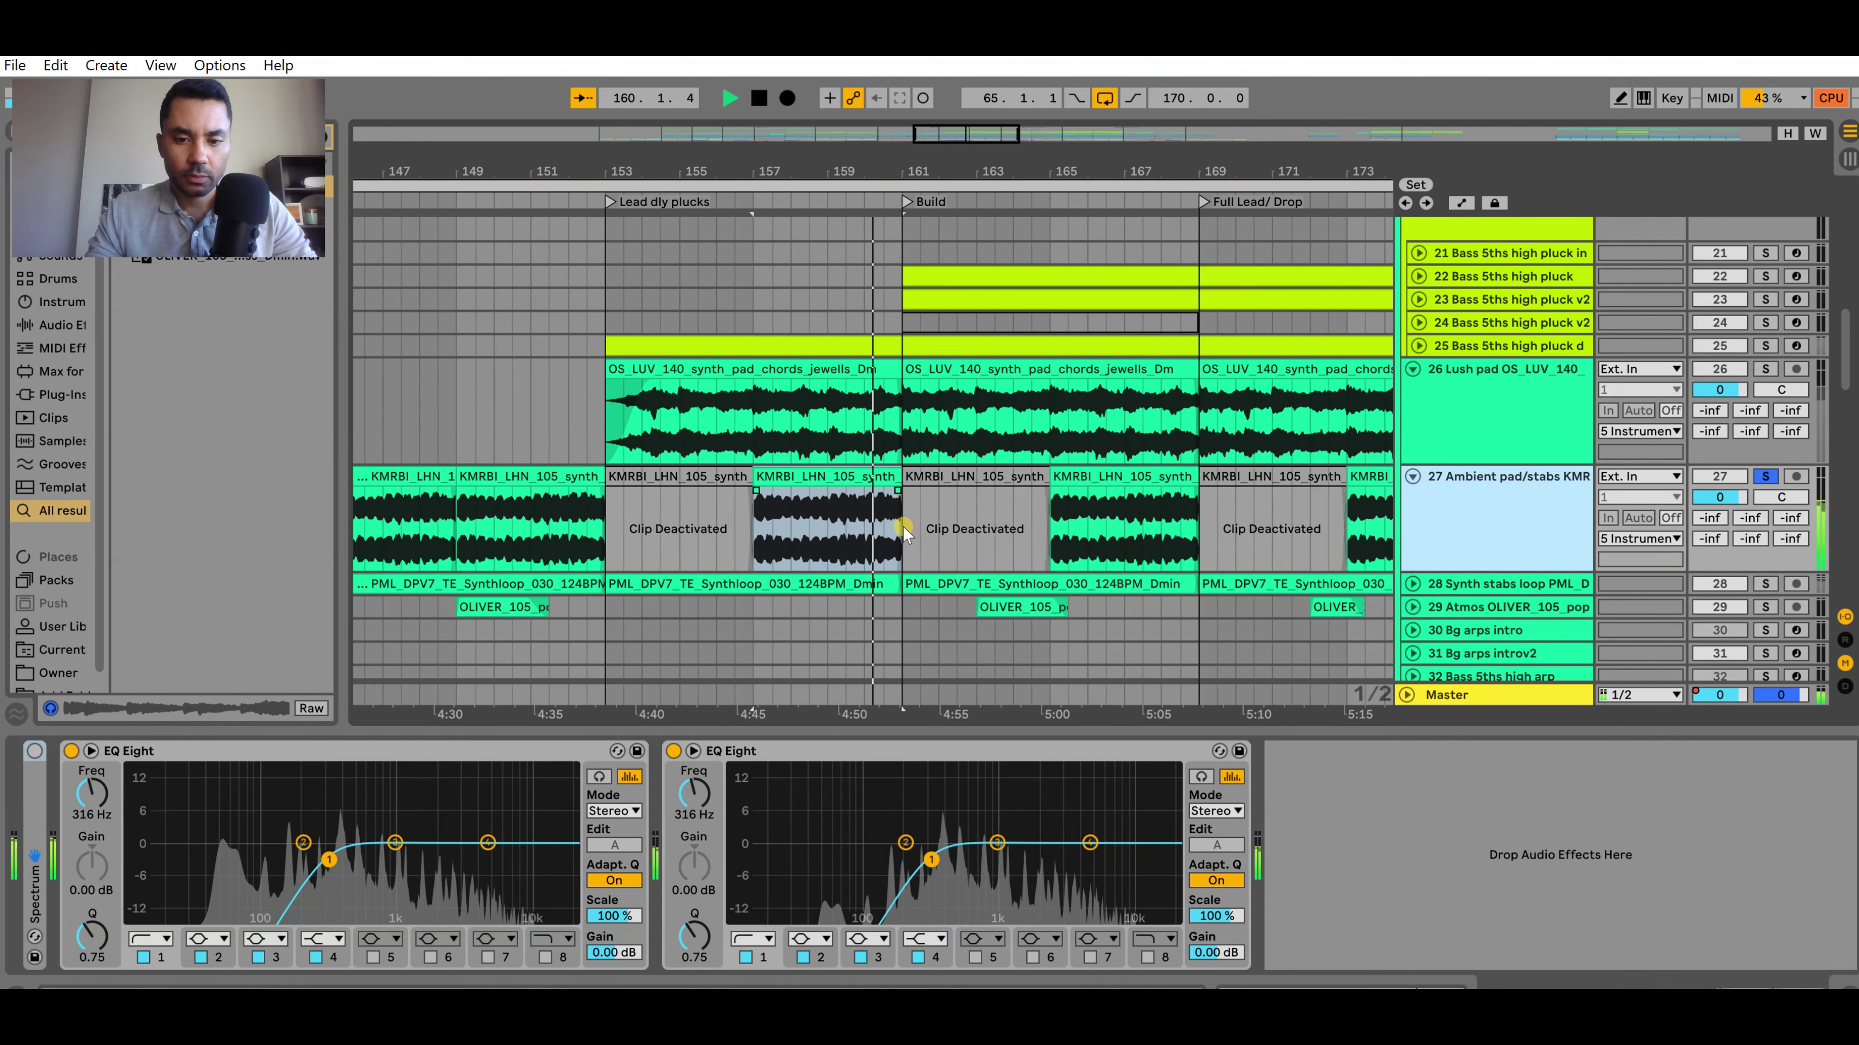
key("space")
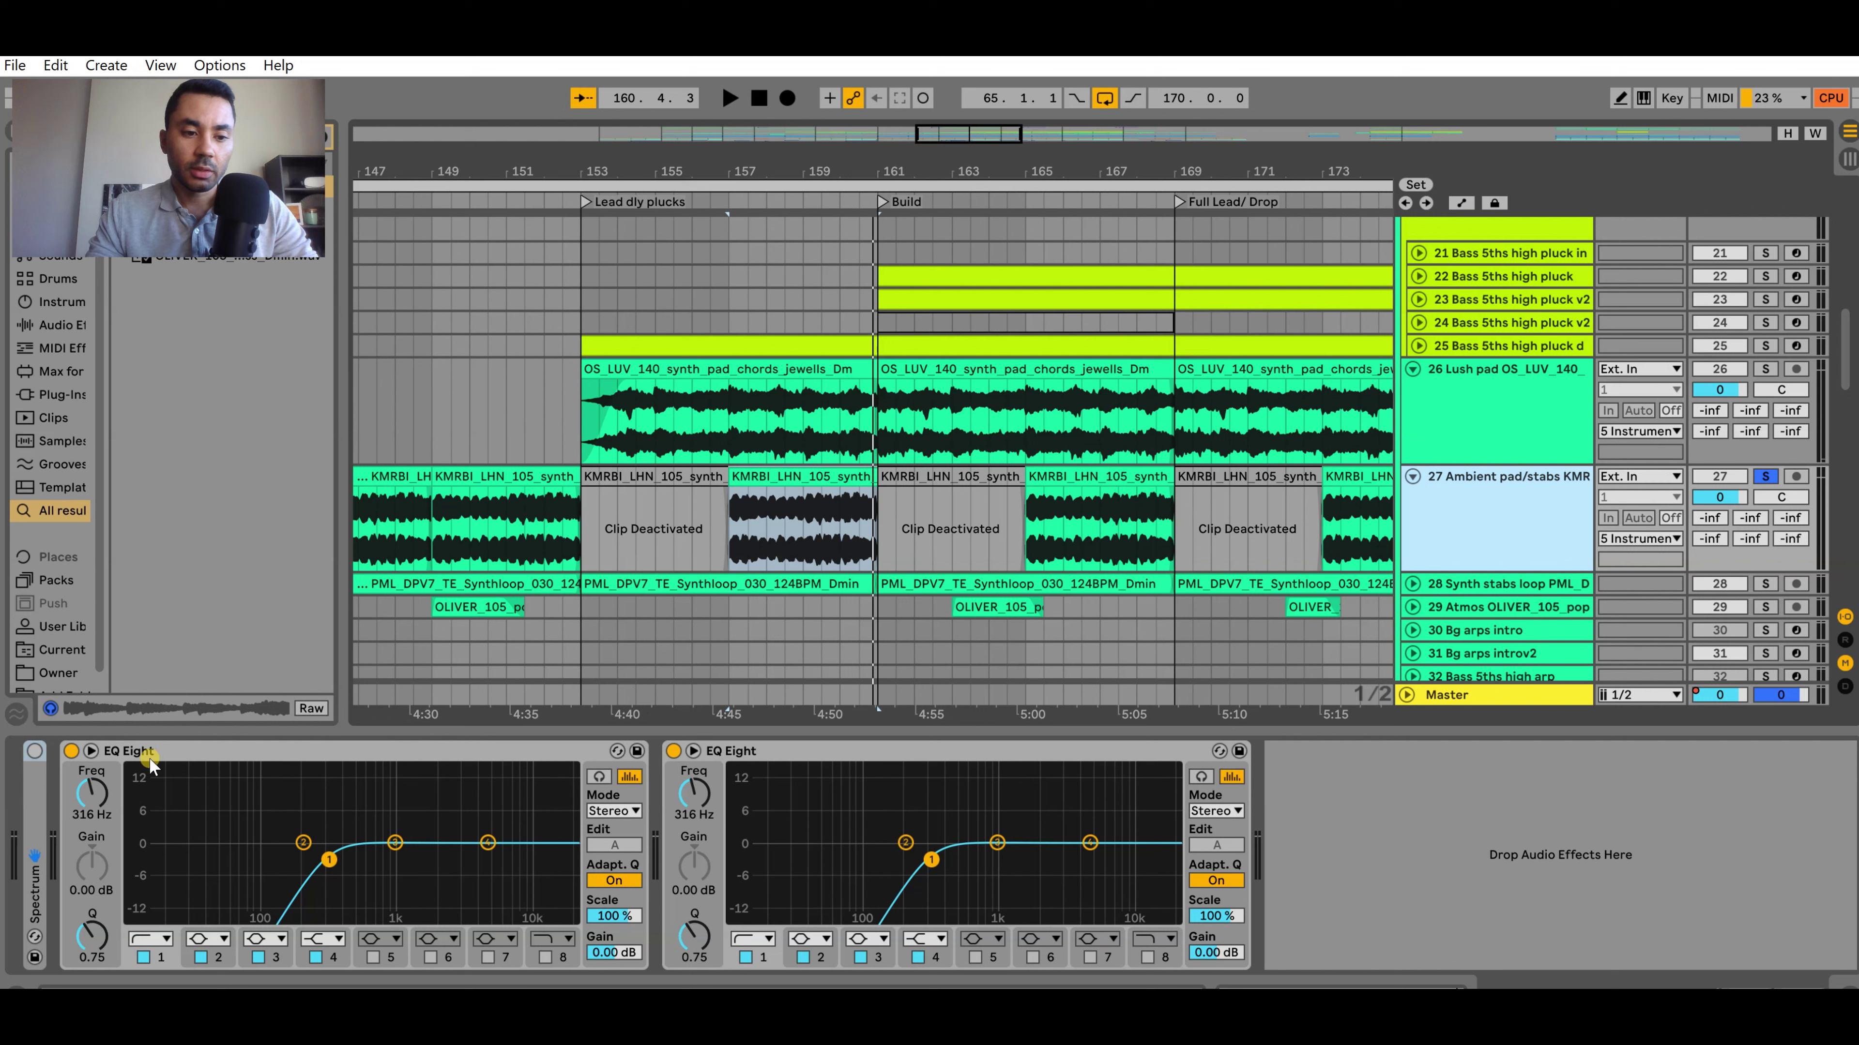
Compare the Ambient pad/stabs clip with both EQ Eight devices bypassed and with both switched back on
left_click(70, 750)
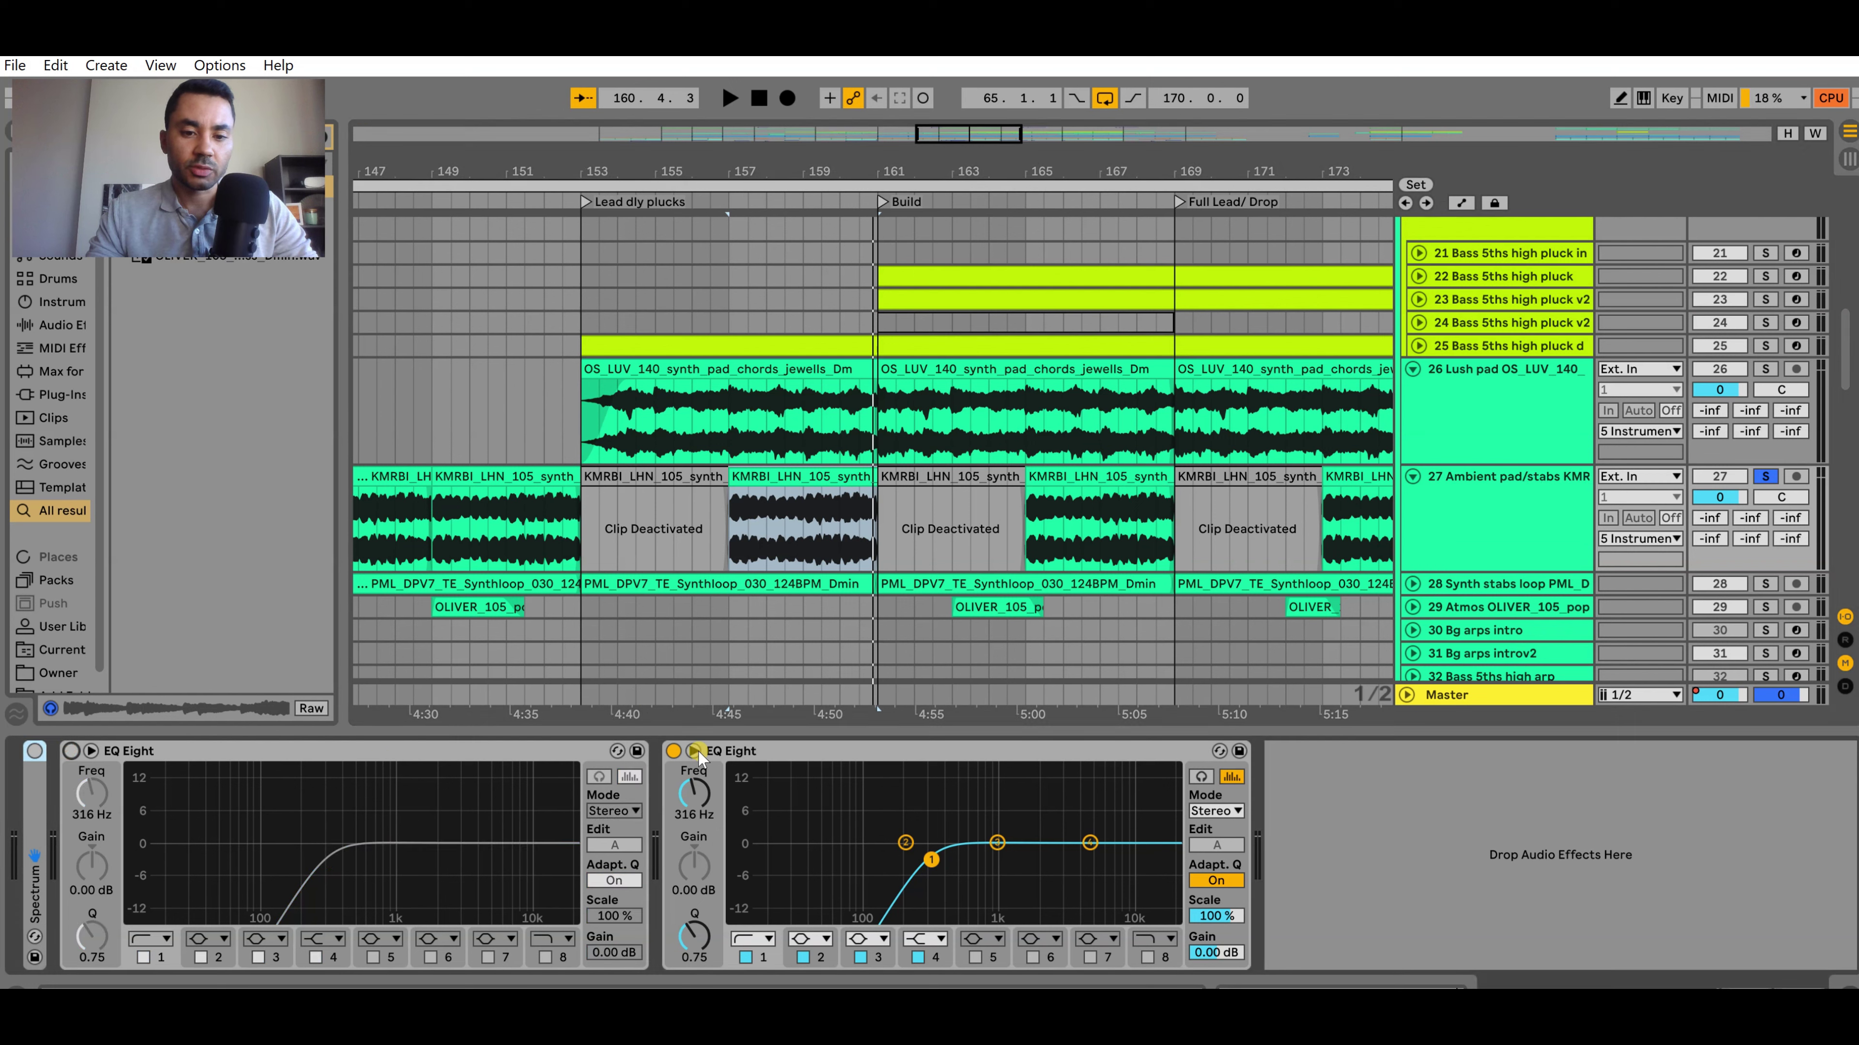
left_click(674, 750)
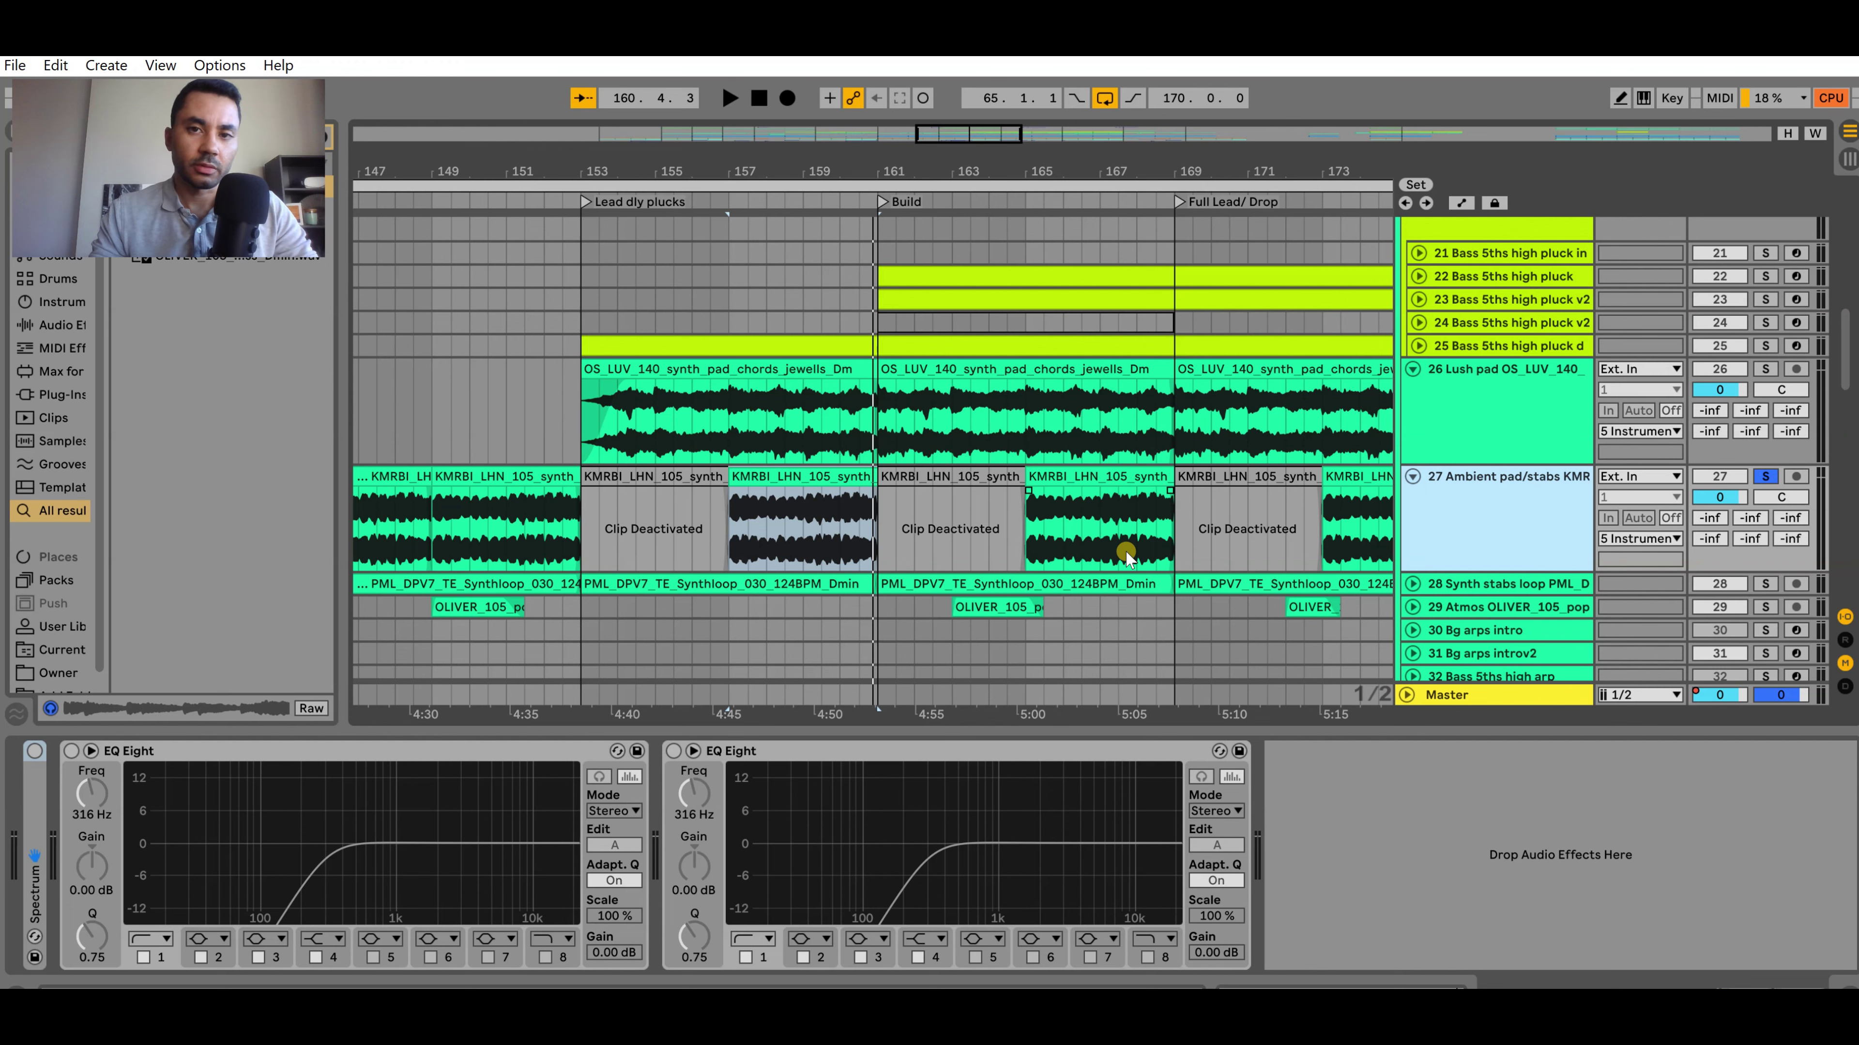
key("space")
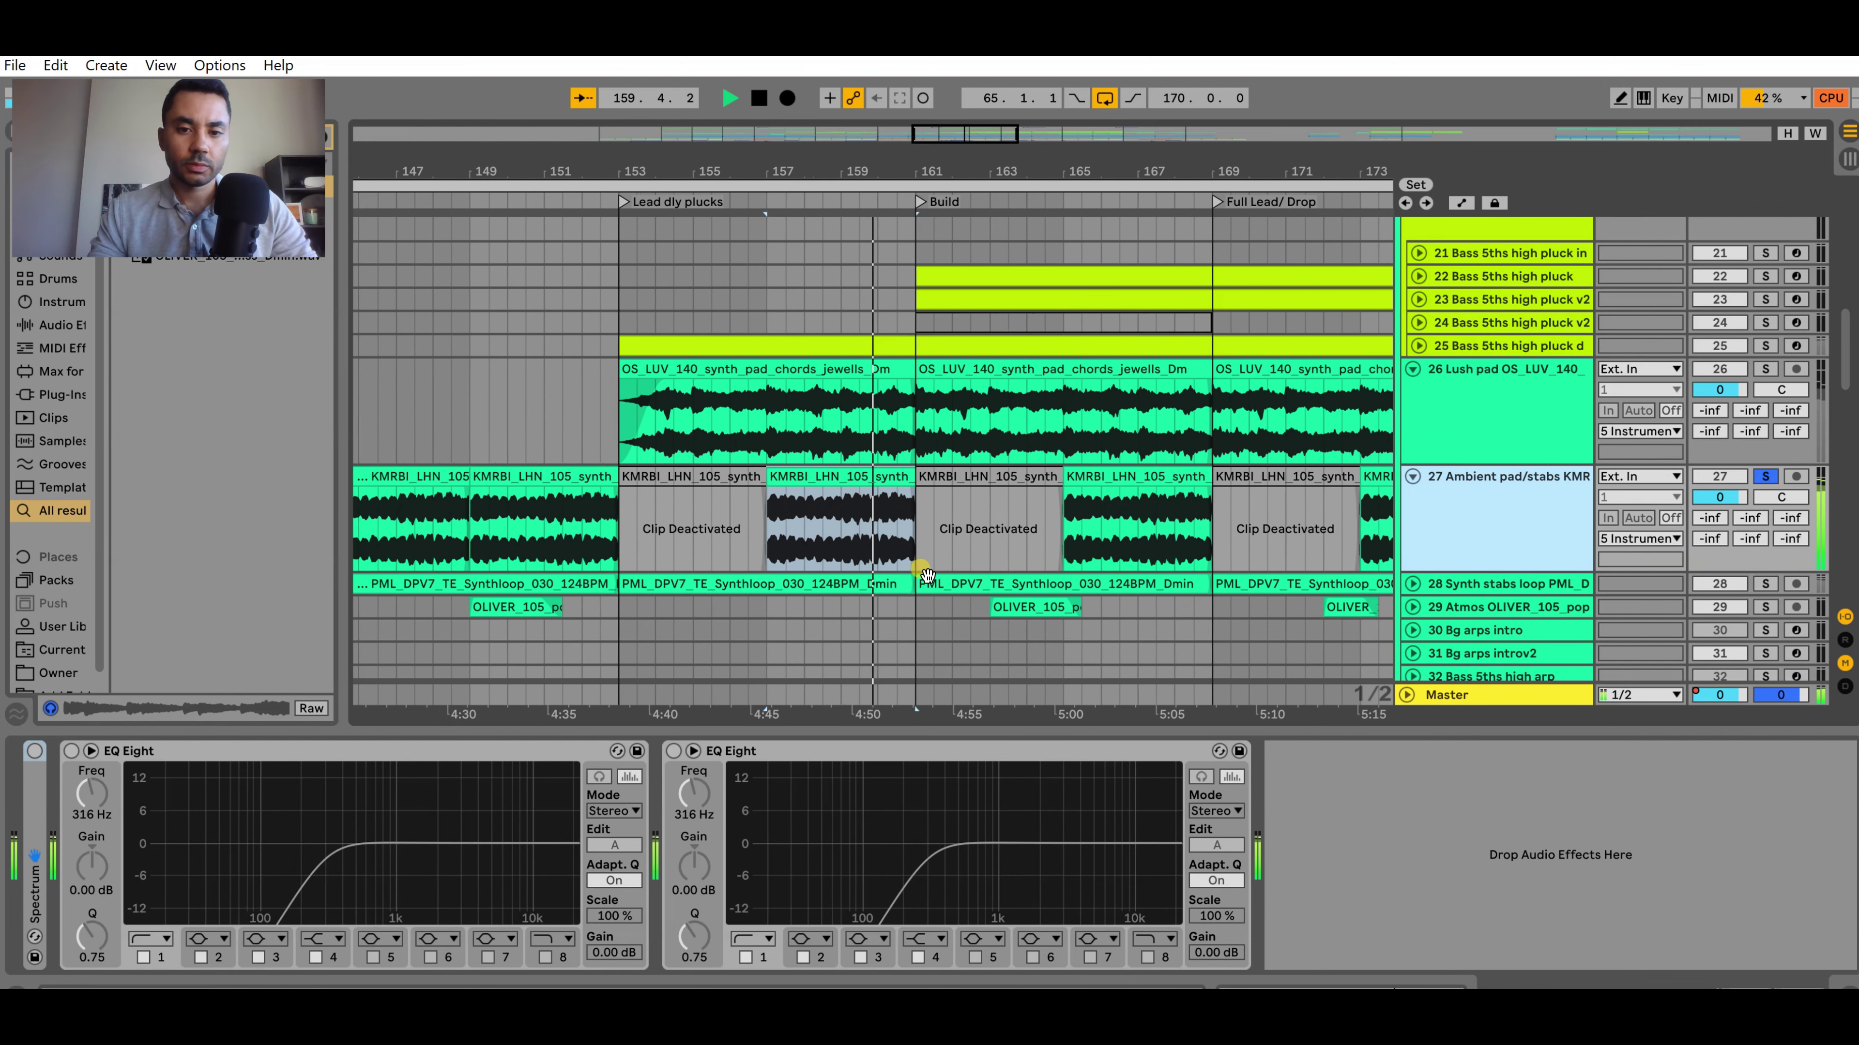
key("space")
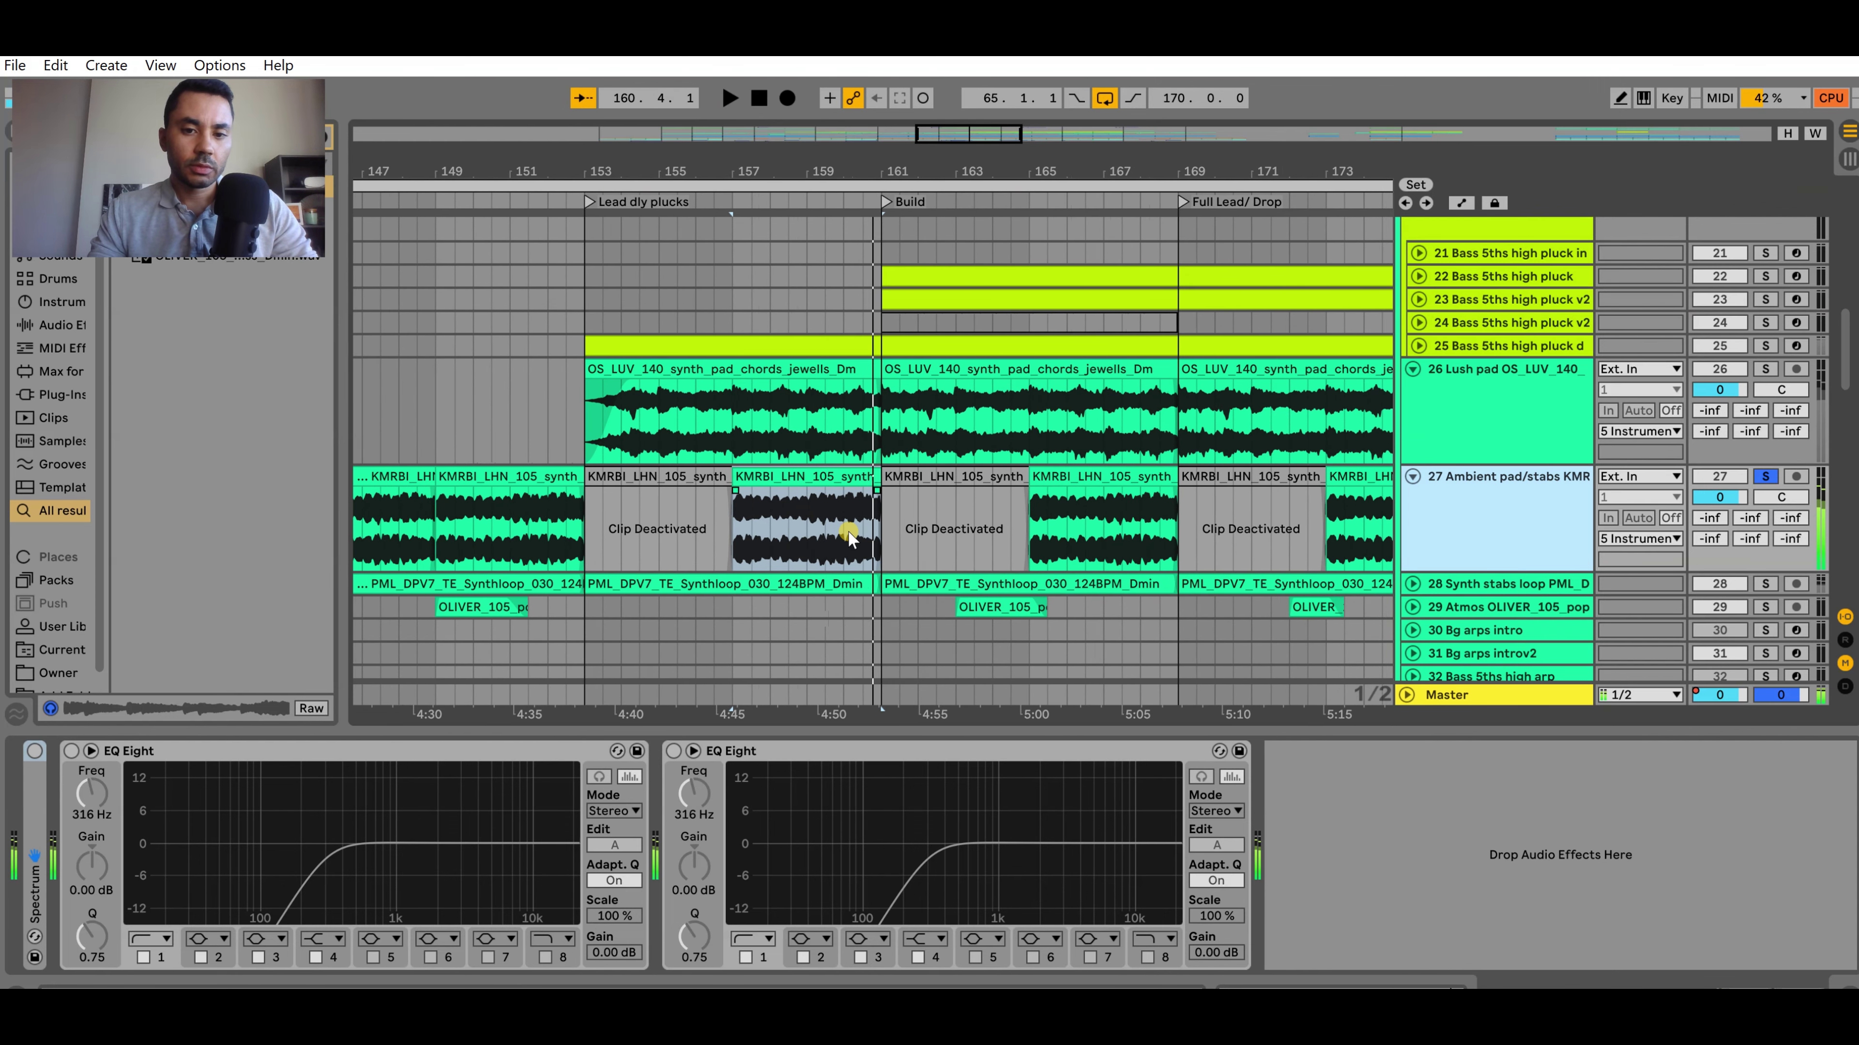
left_click(71, 750)
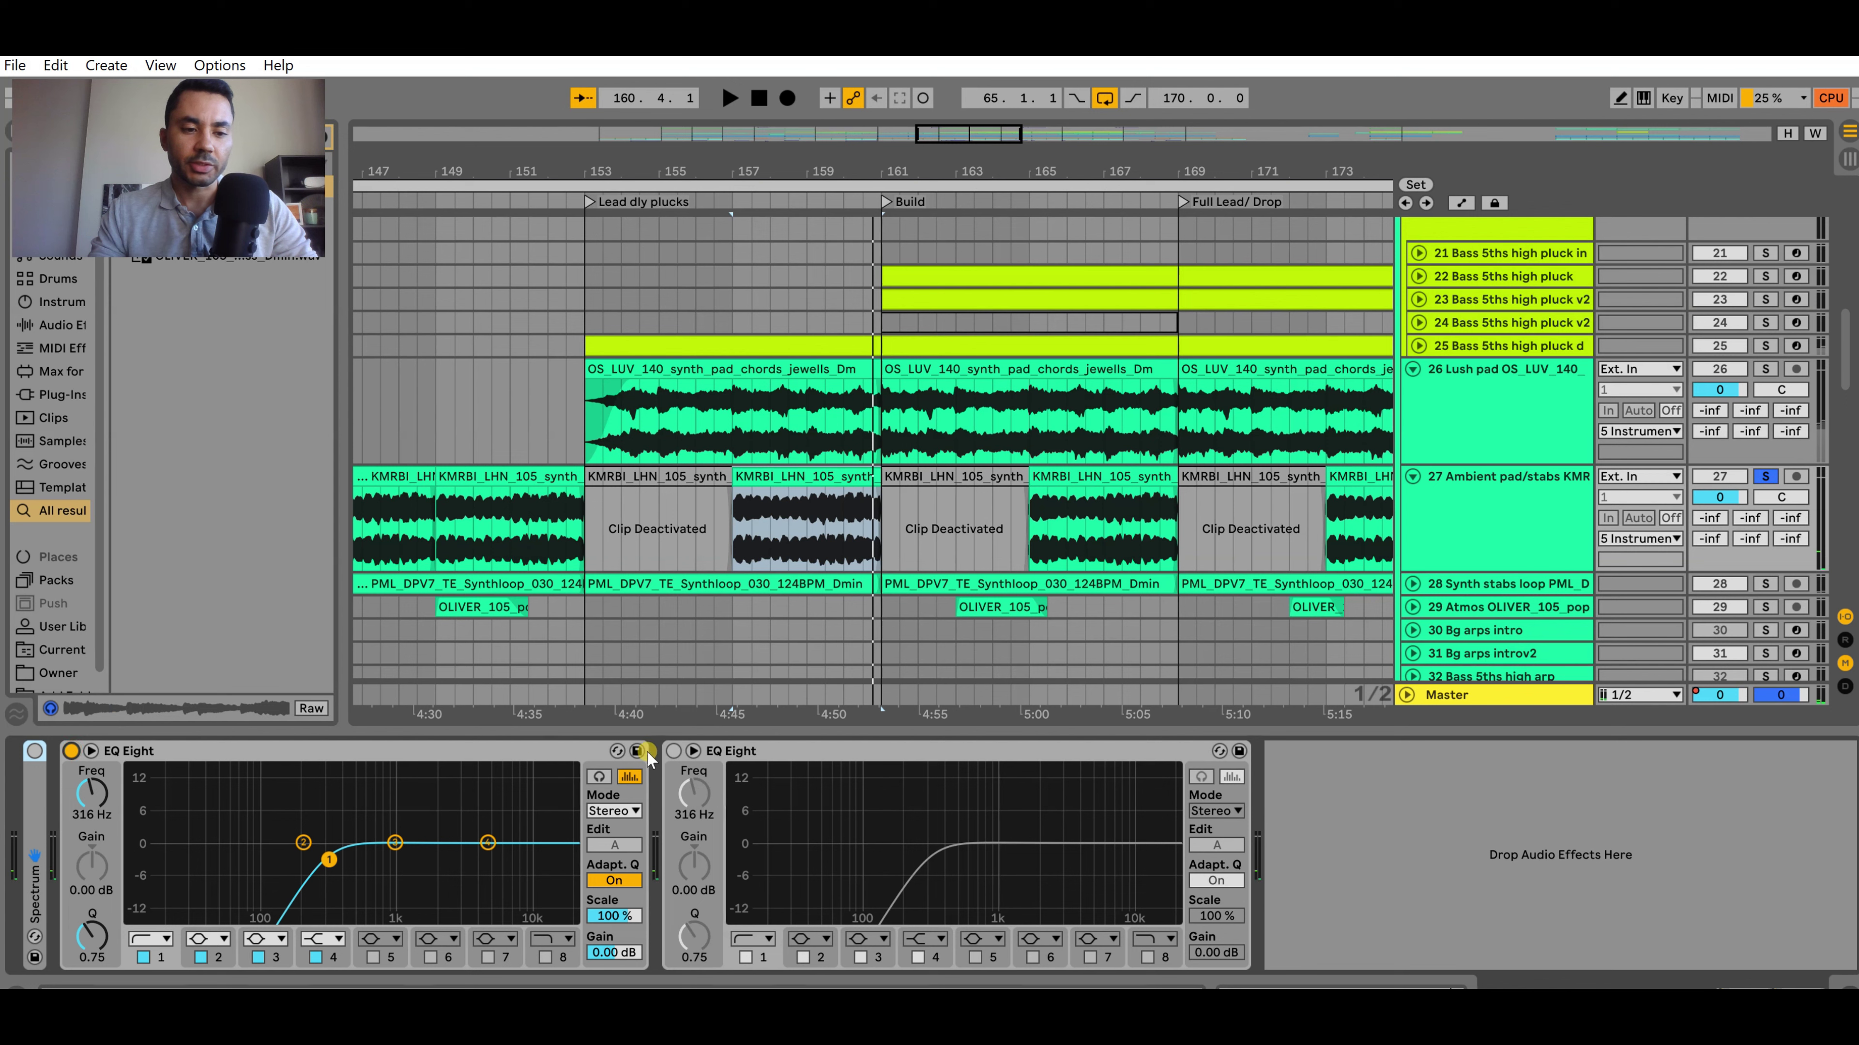
left_click(673, 751)
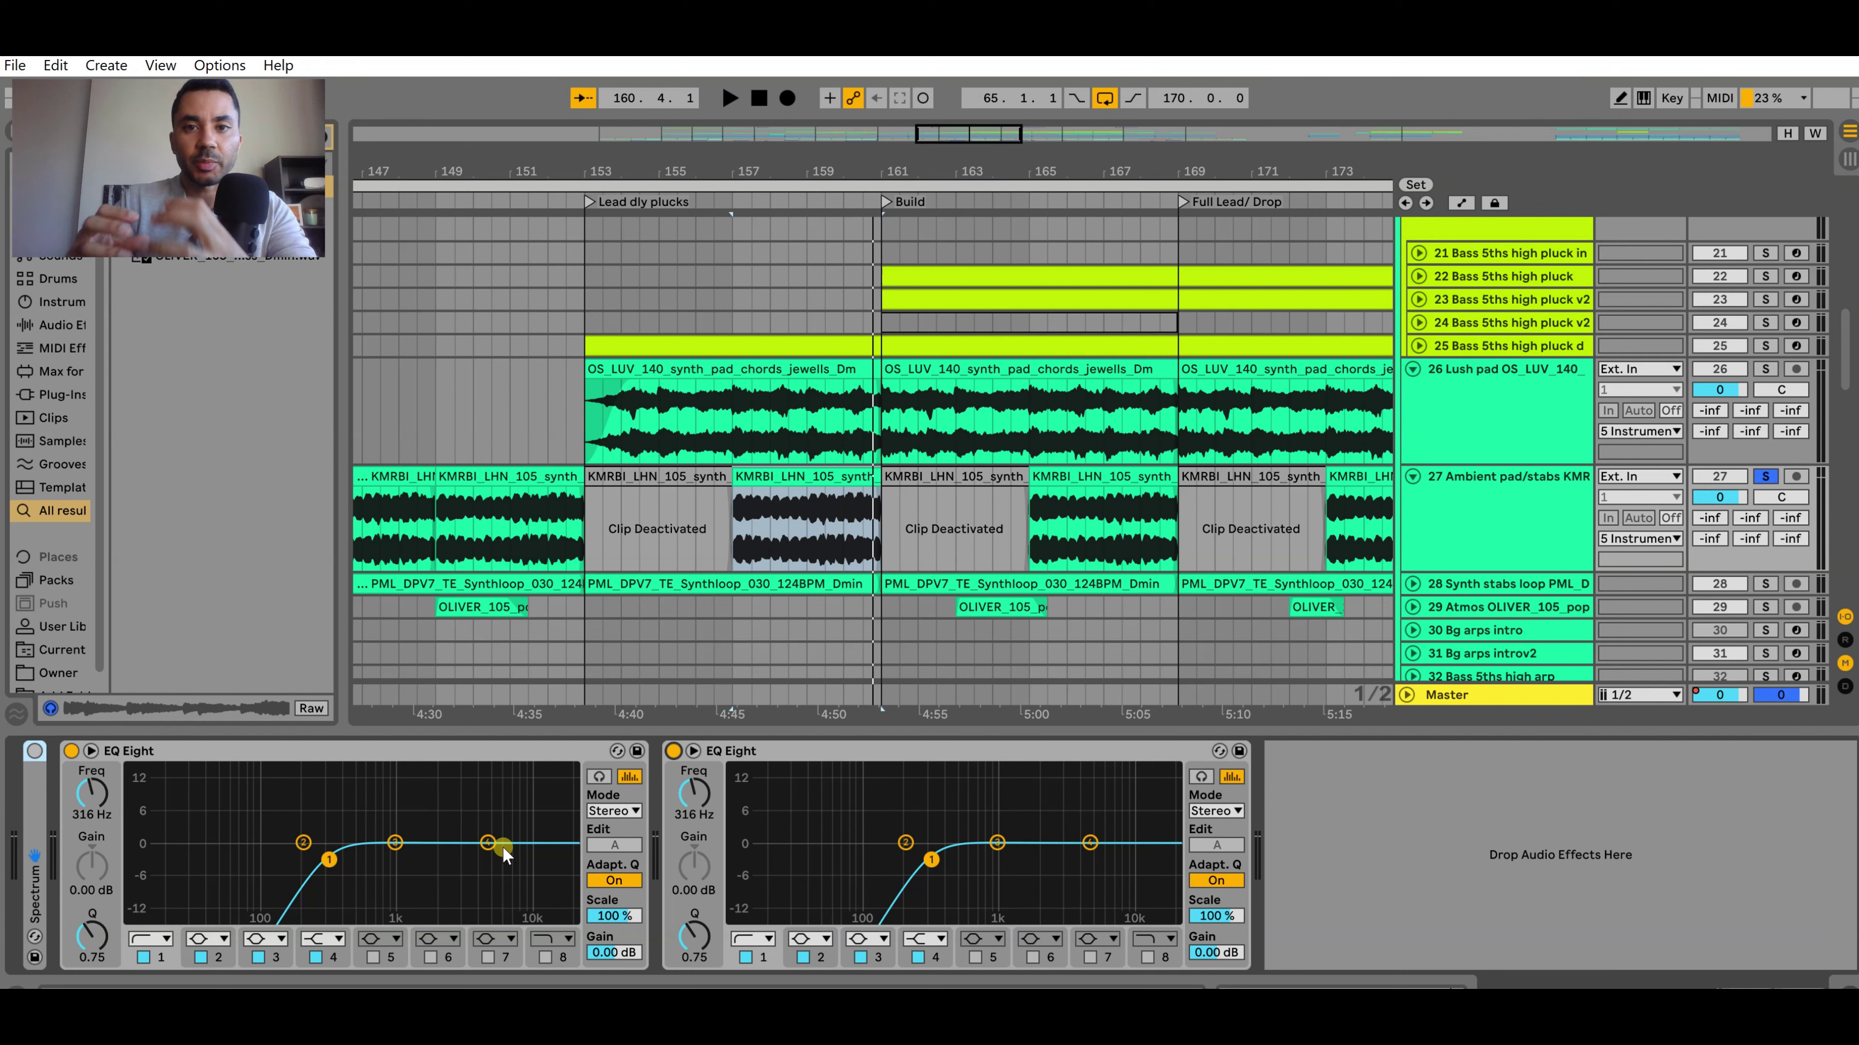
left_click(834, 710)
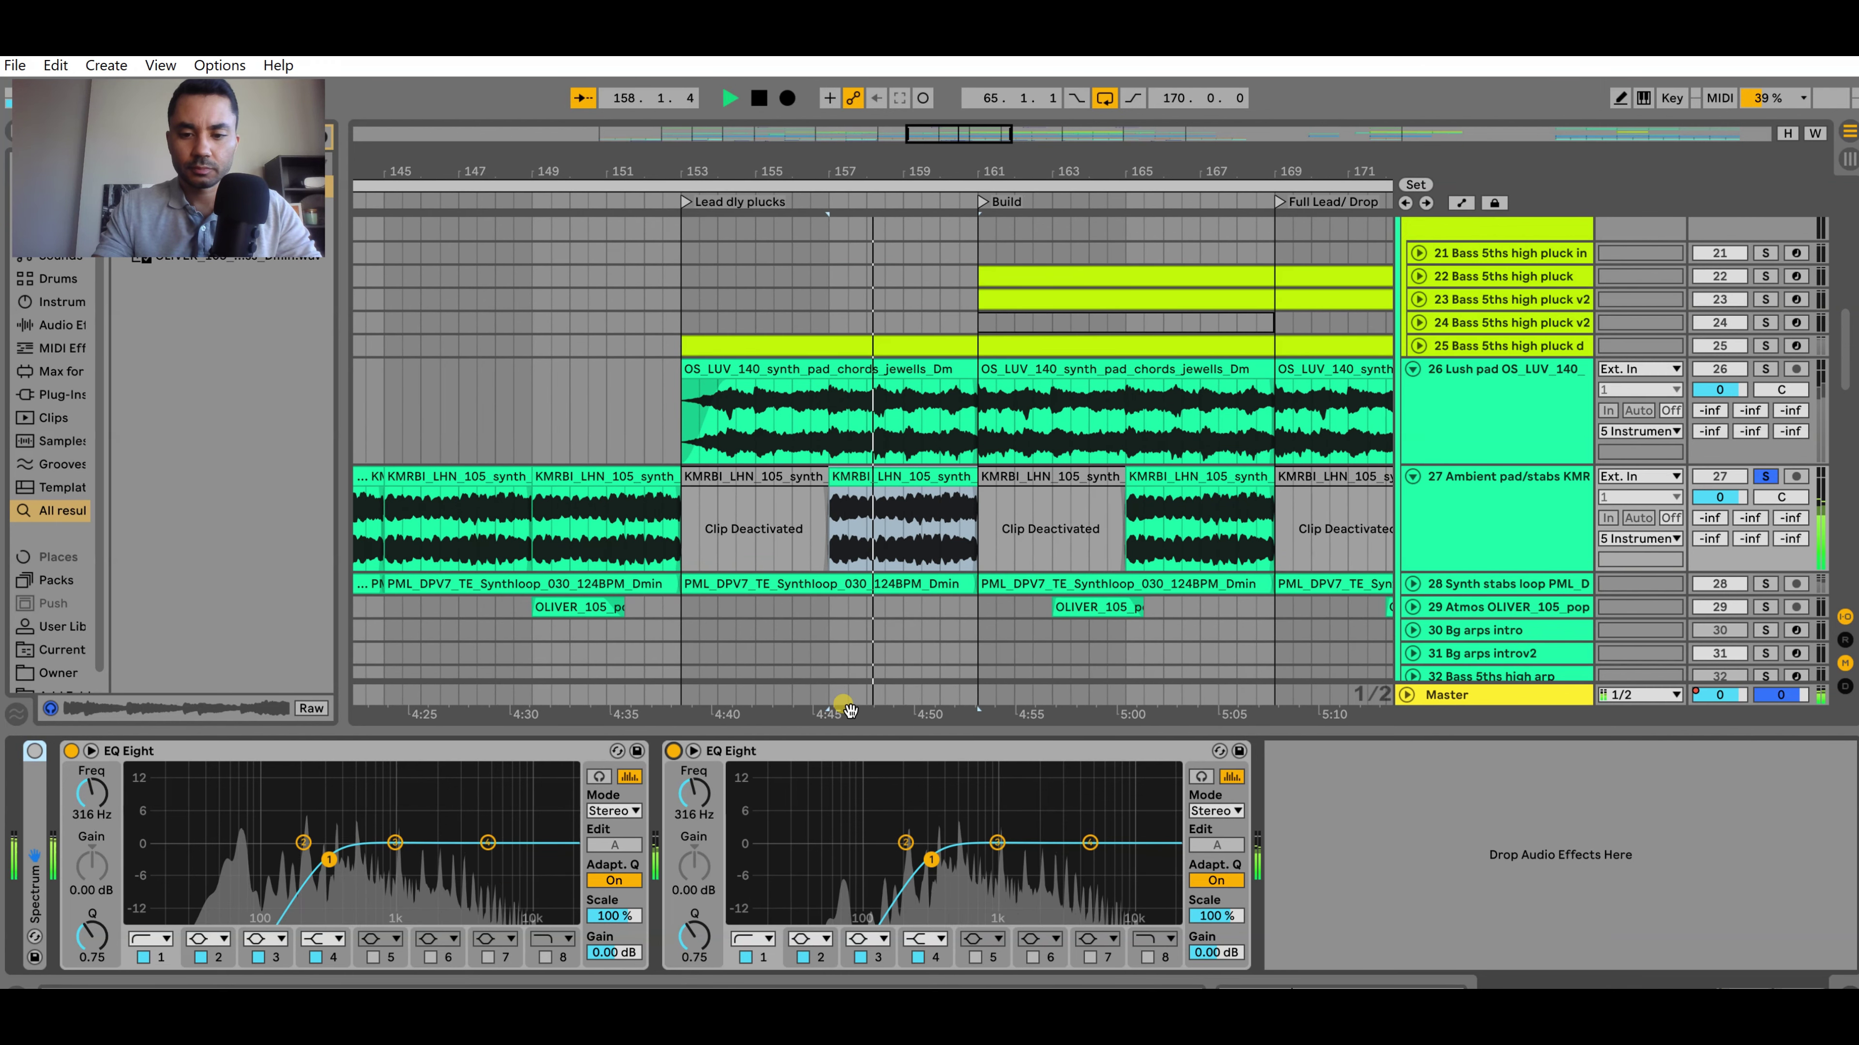
key("space")
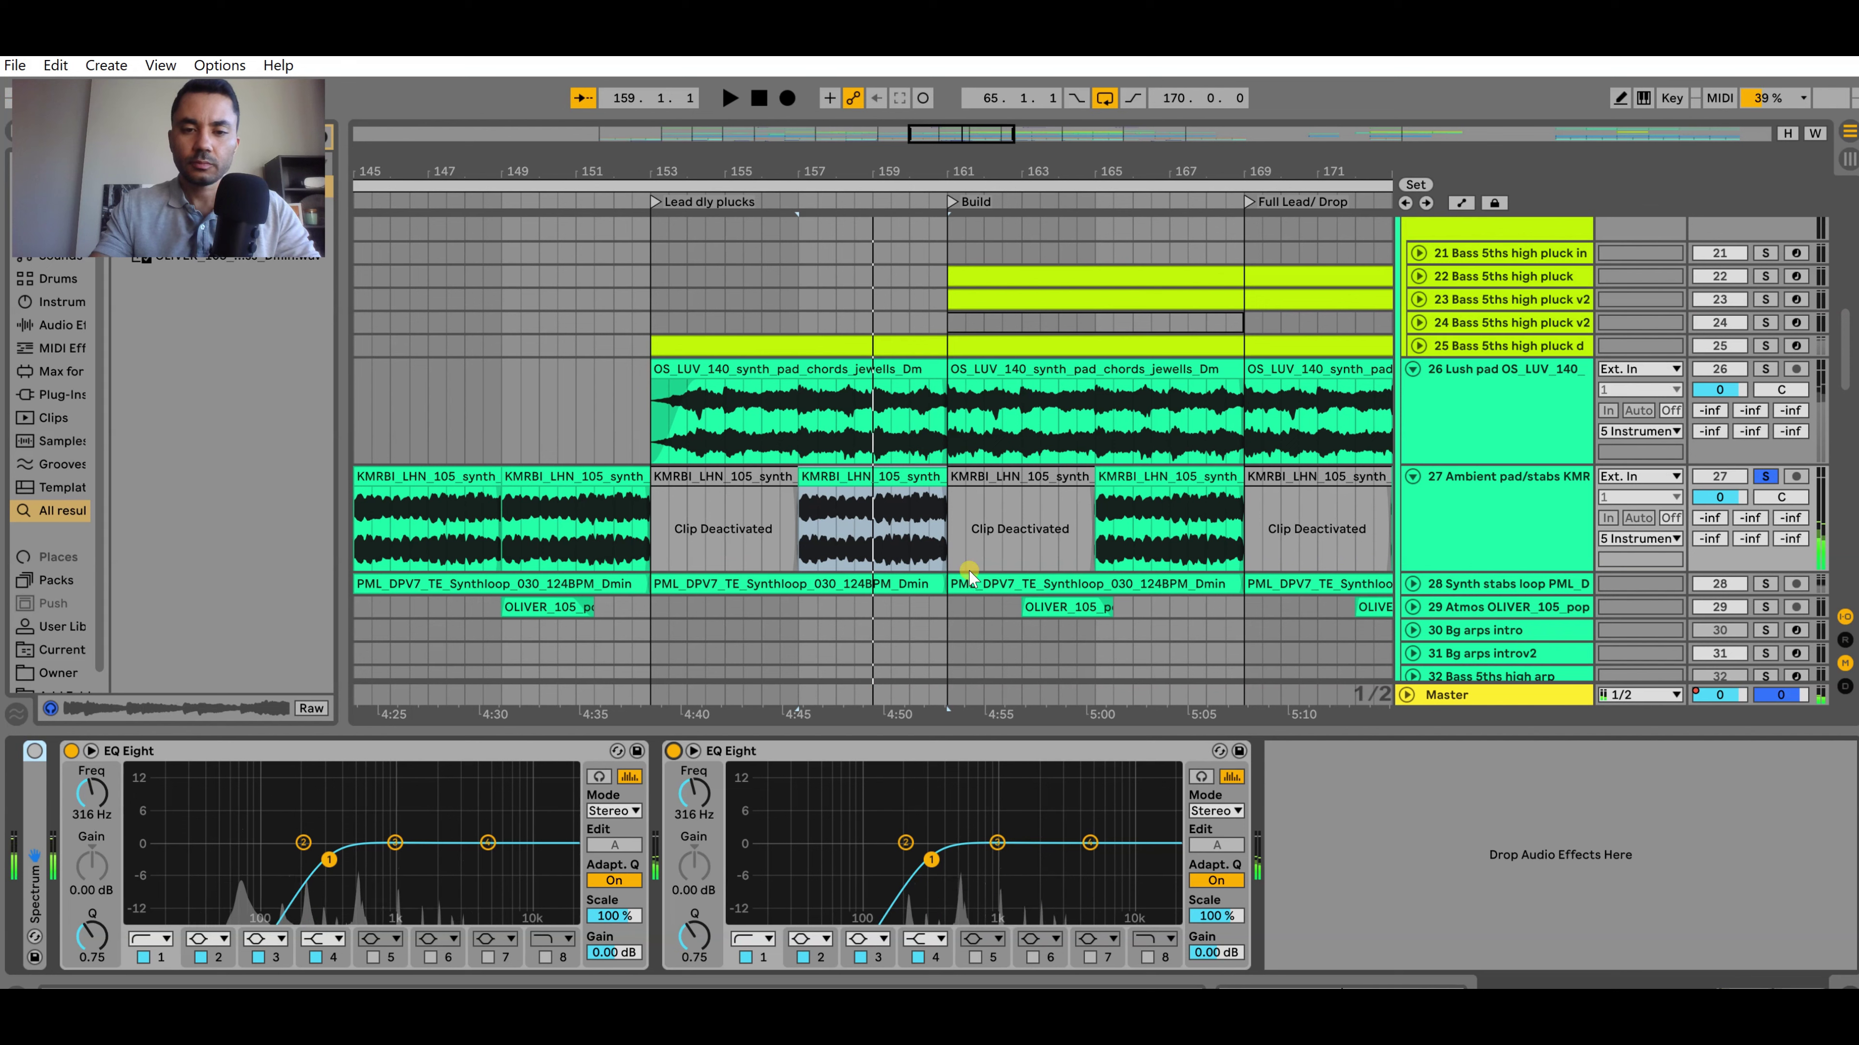
Unfold the Synth stabs loop track, select its clip at bar 153, and solo the track
scroll(1230, 456, "down", 2)
scroll(1229, 456, "down", 3)
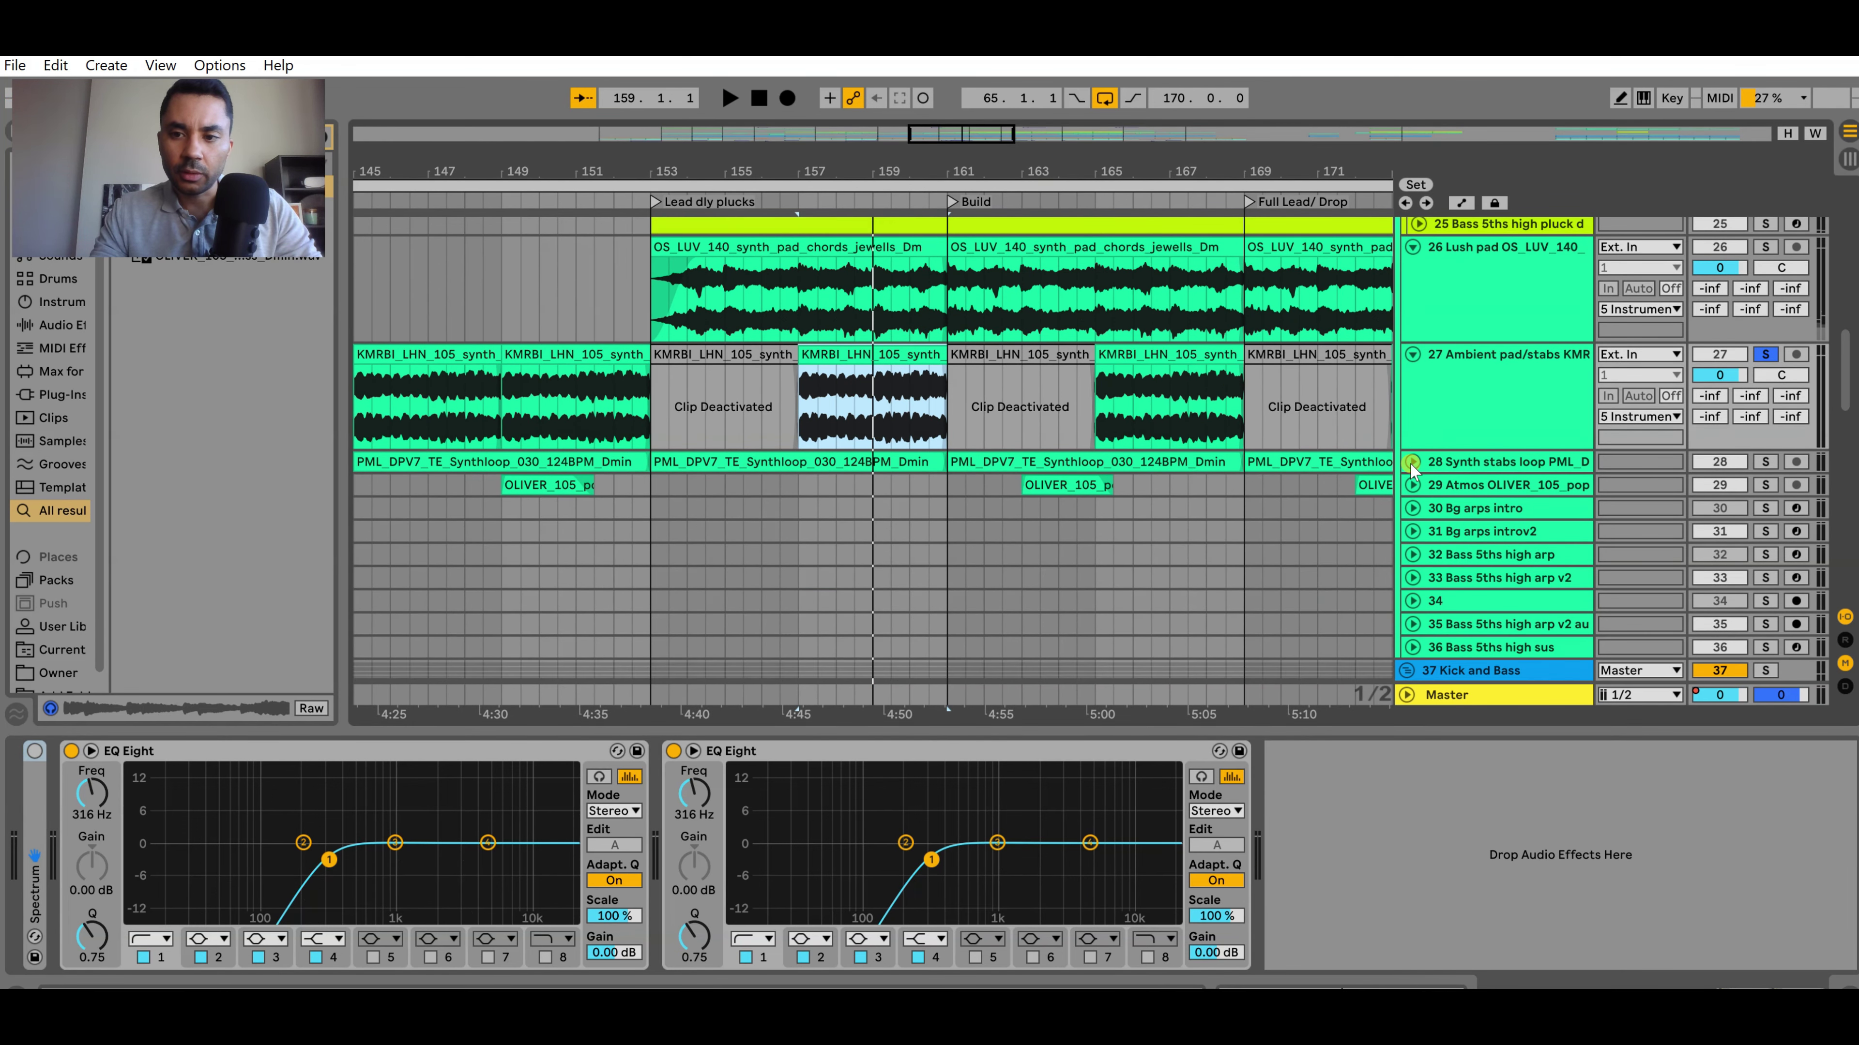
left_click(1412, 462)
left_click(878, 461)
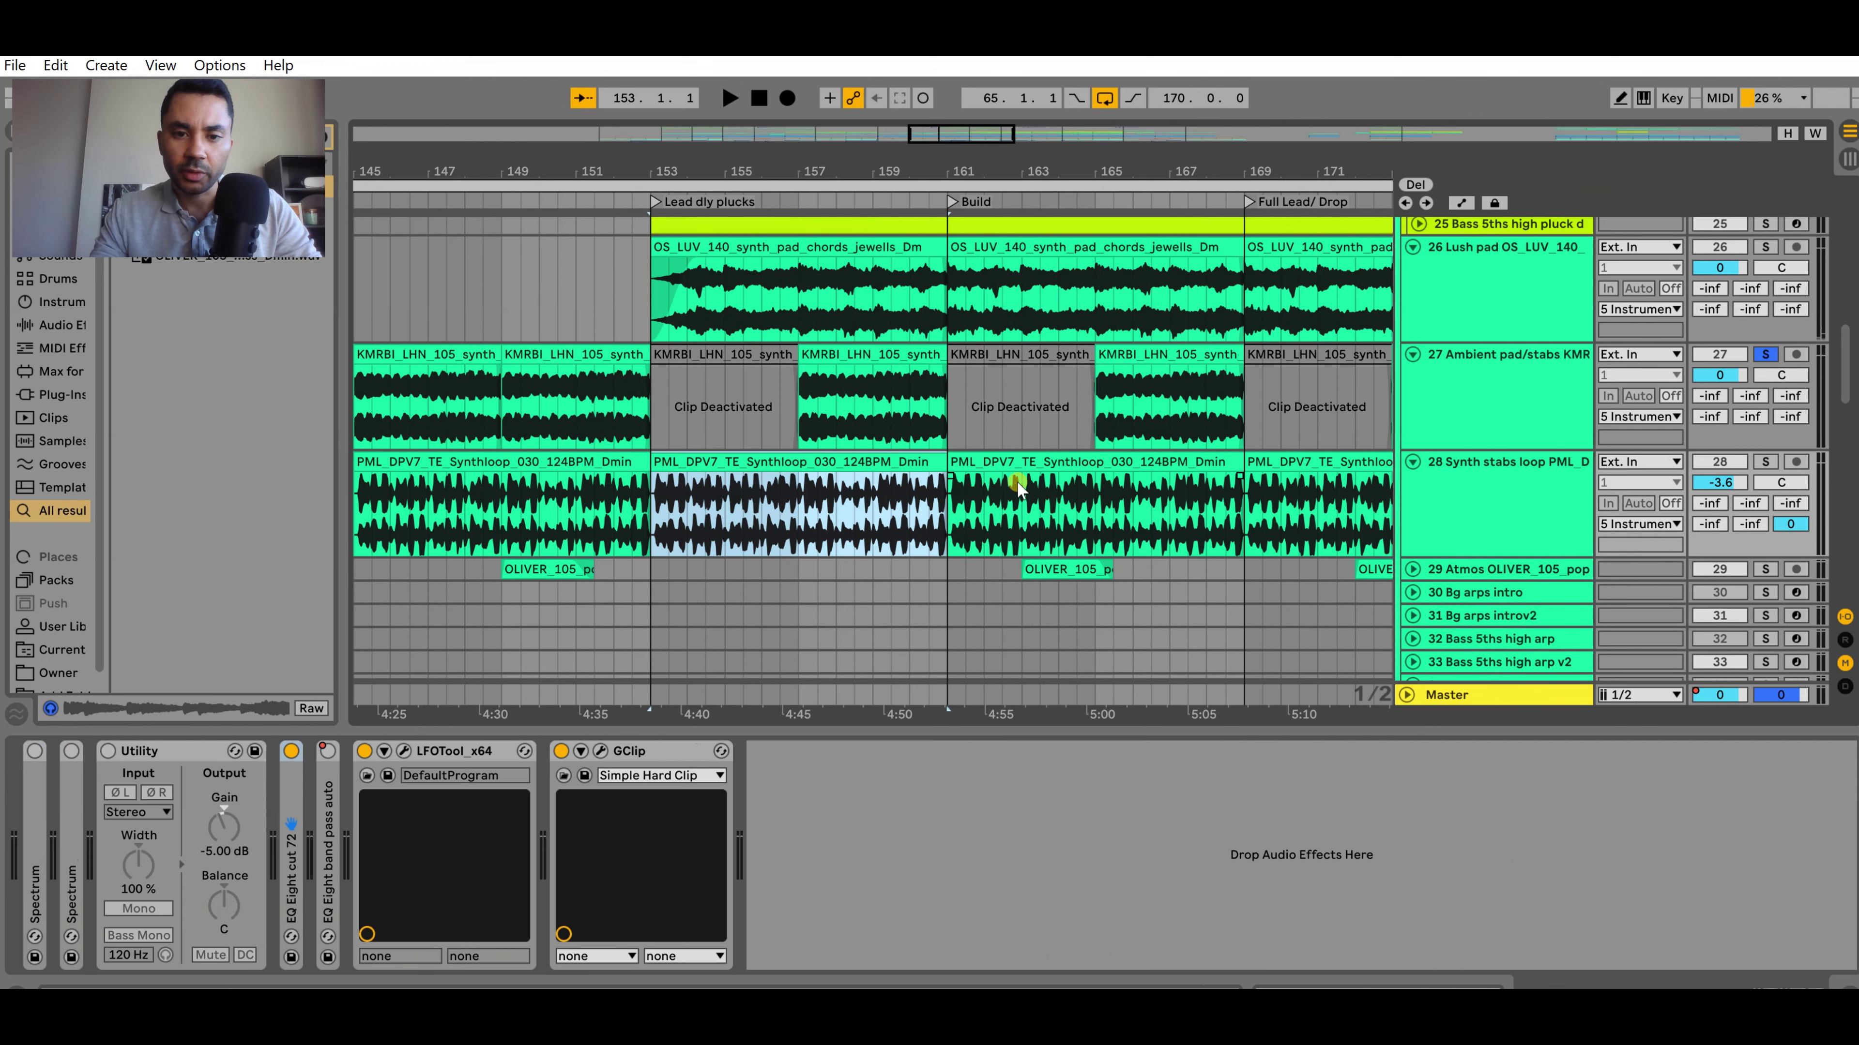
left_click(1478, 487)
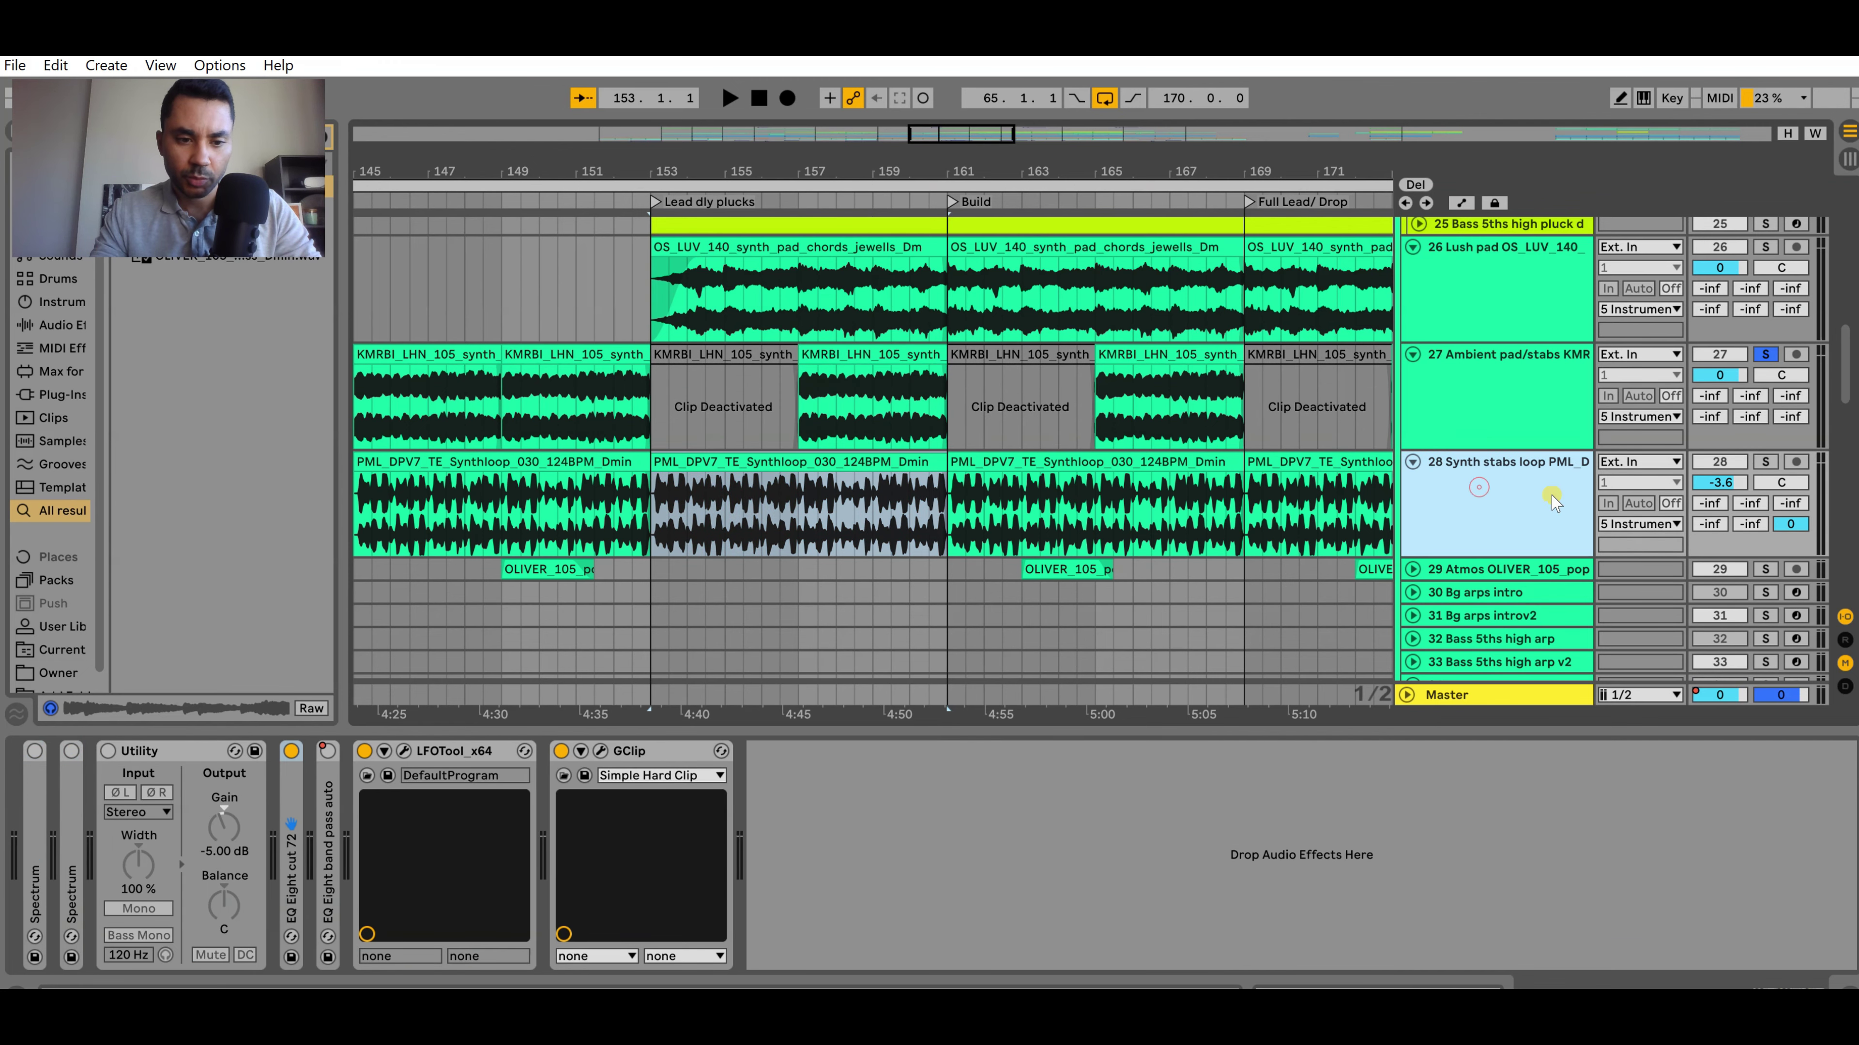
left_click(1765, 462)
Bypass LFOTool on the Synth stabs loop track and play the clip from bar 153
left_click(572, 792)
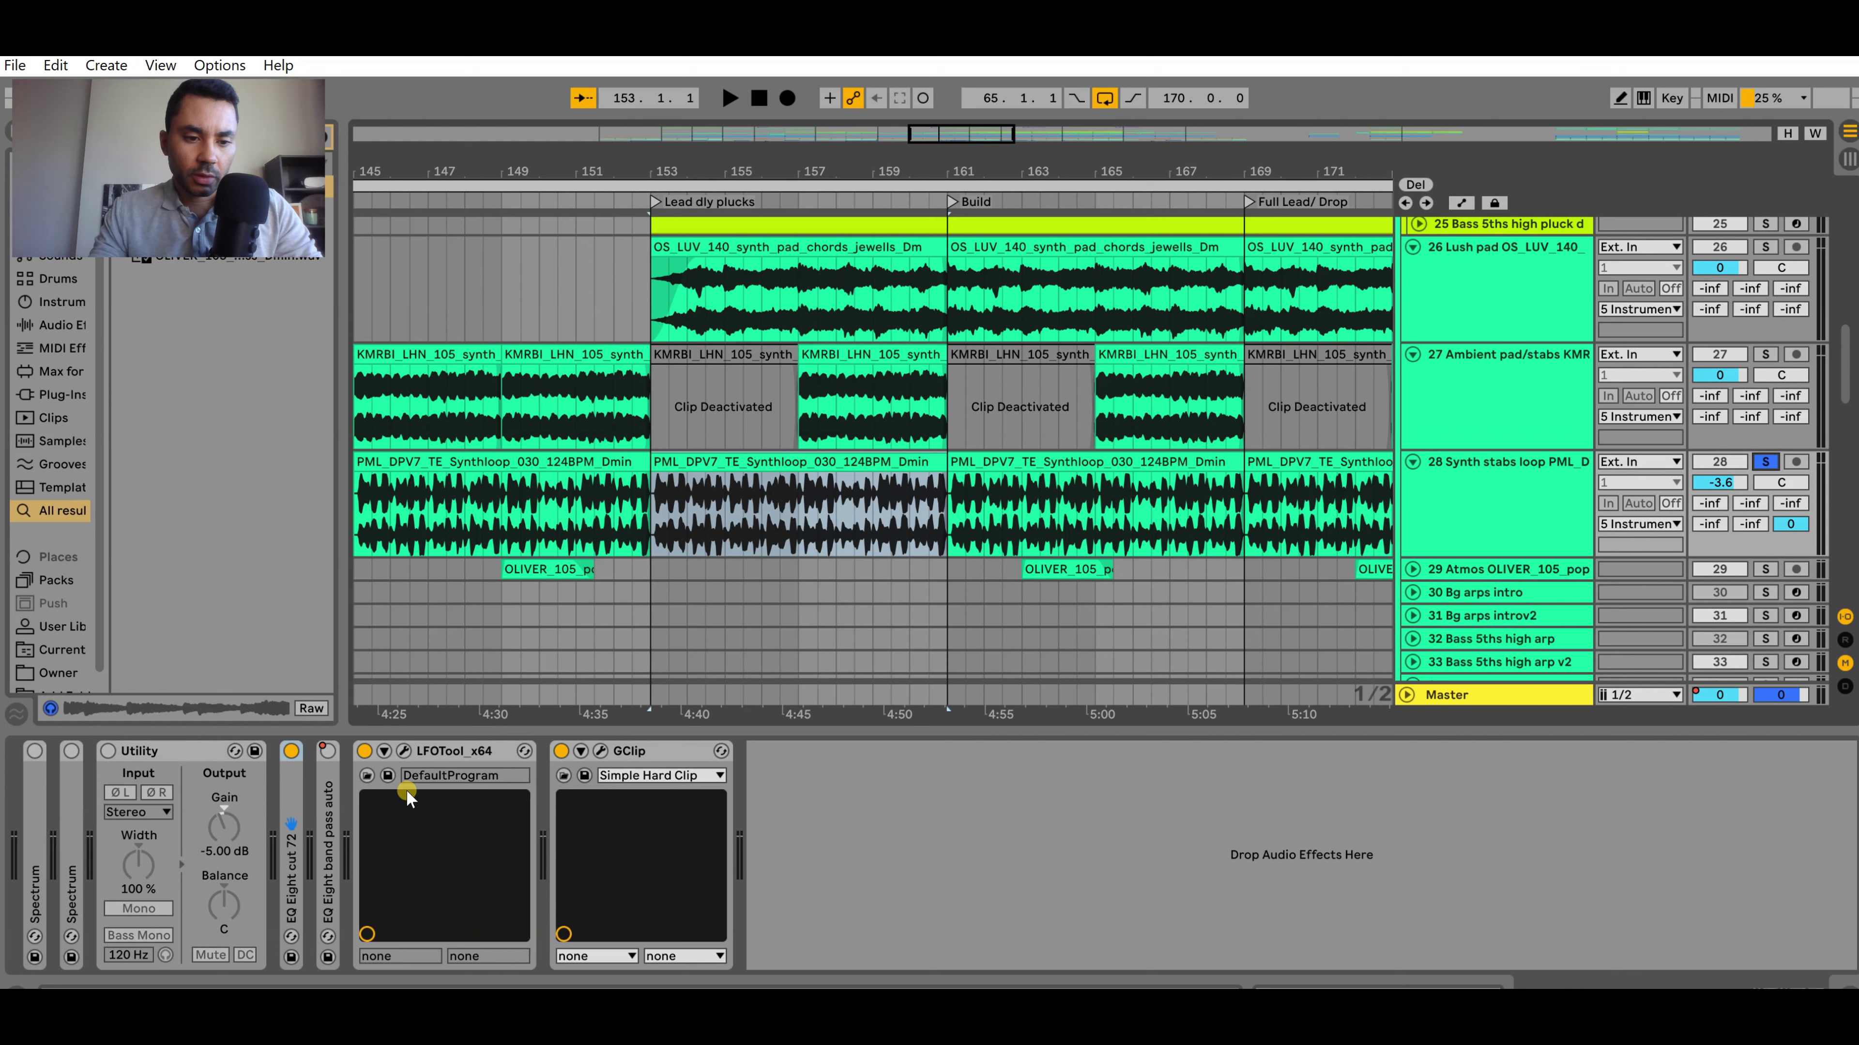
left_click(364, 752)
key("space")
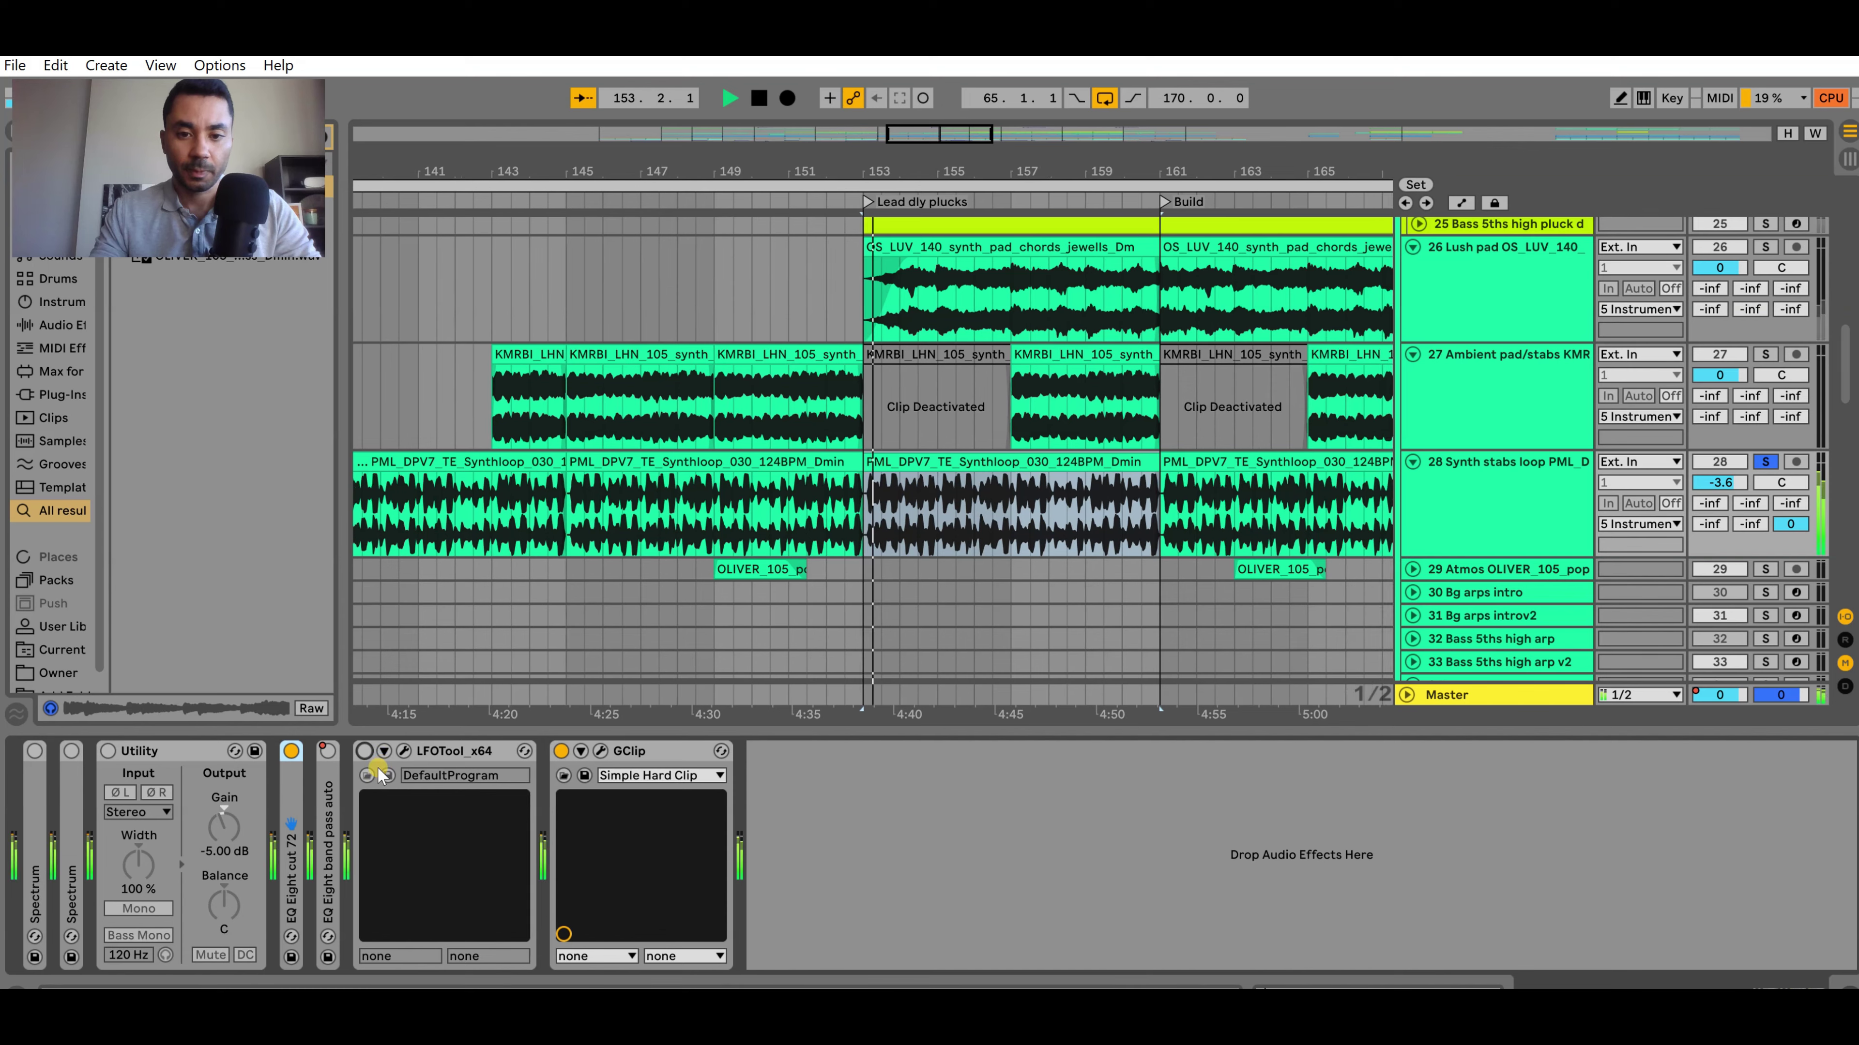
Switch LFOTool back on for the Synth stabs loop track and listen to the soloed clip from bar 153
left_click(363, 752)
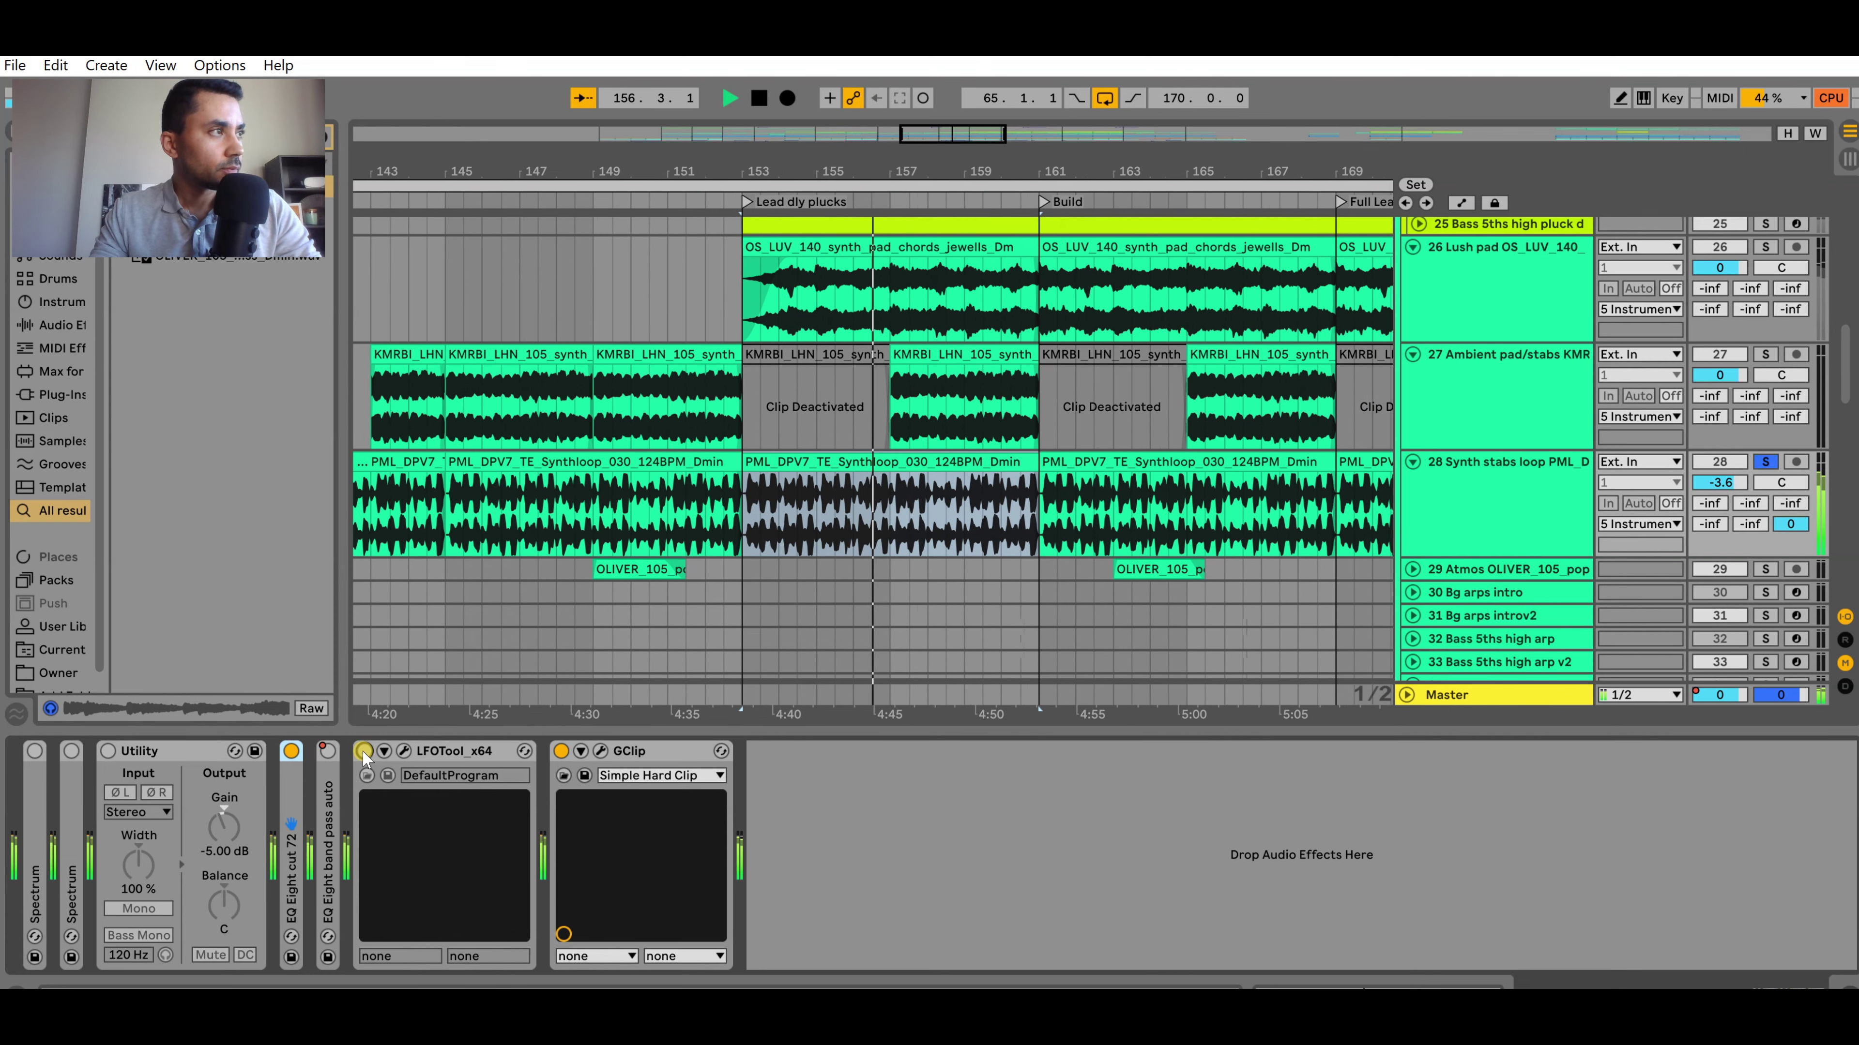
key("space")
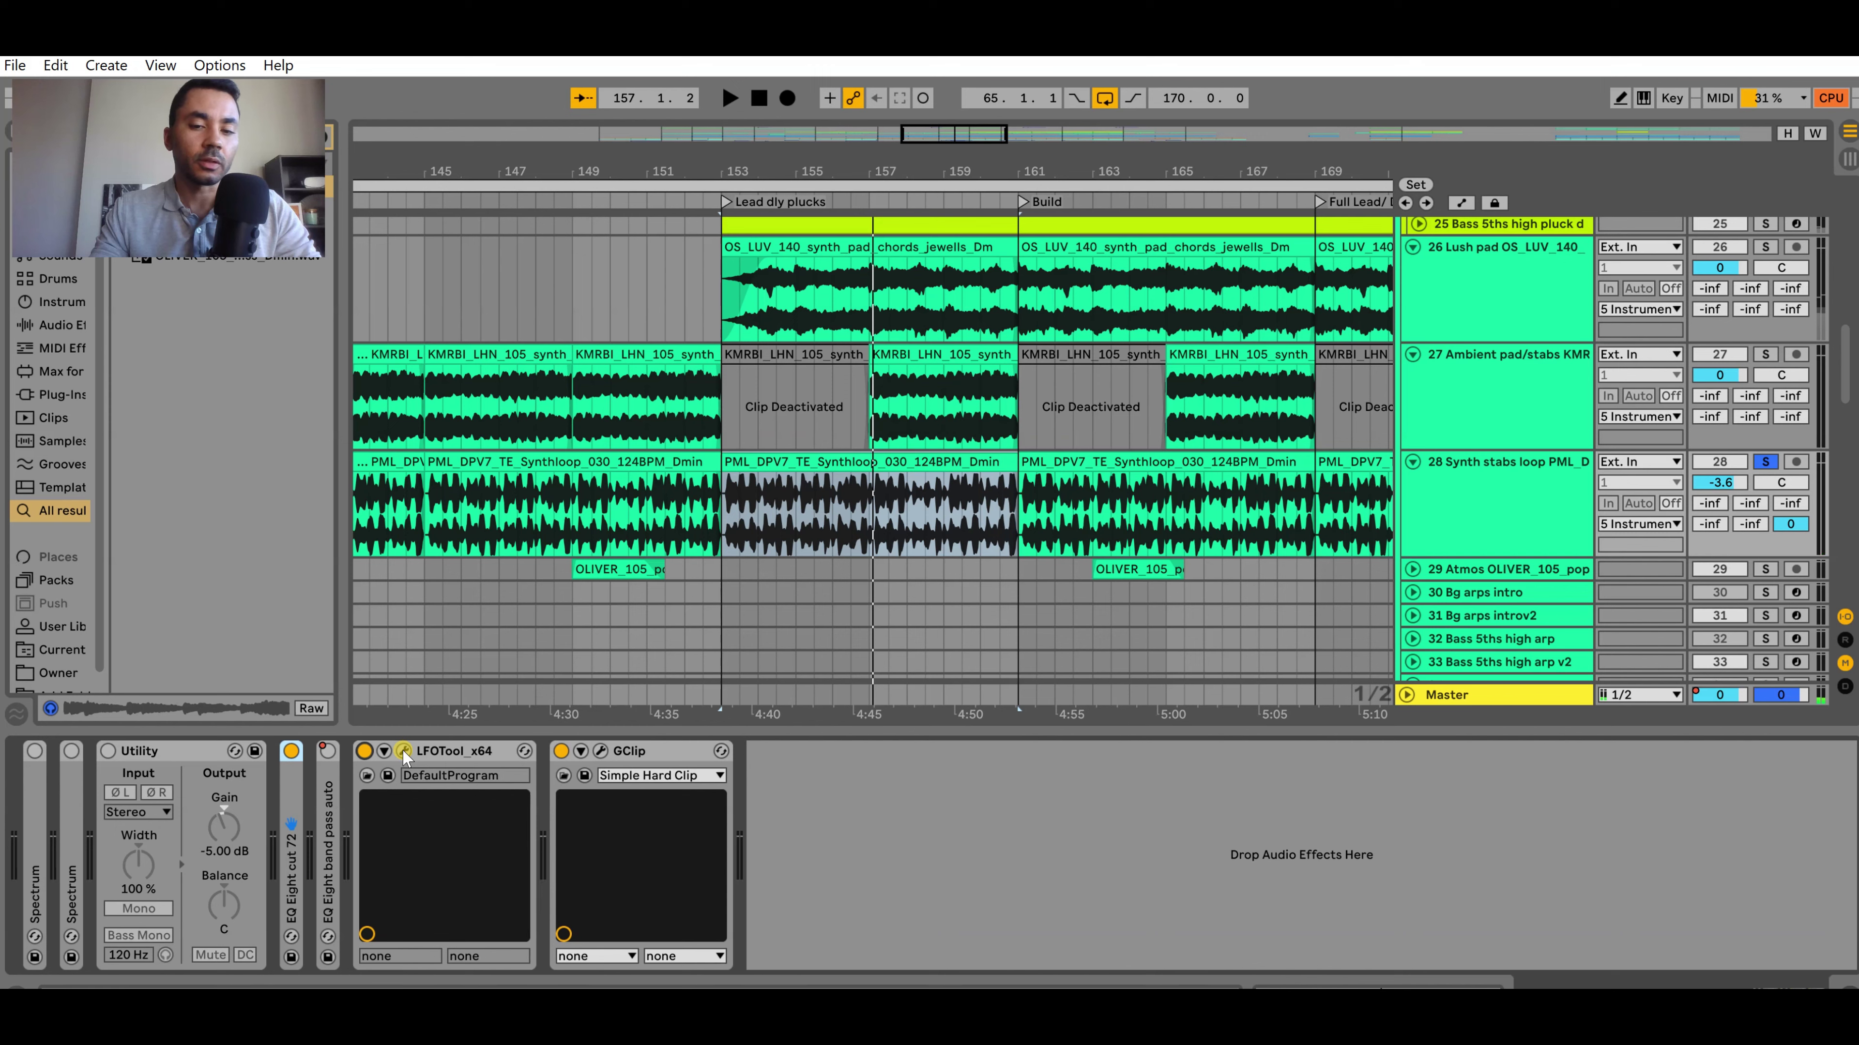
key("space")
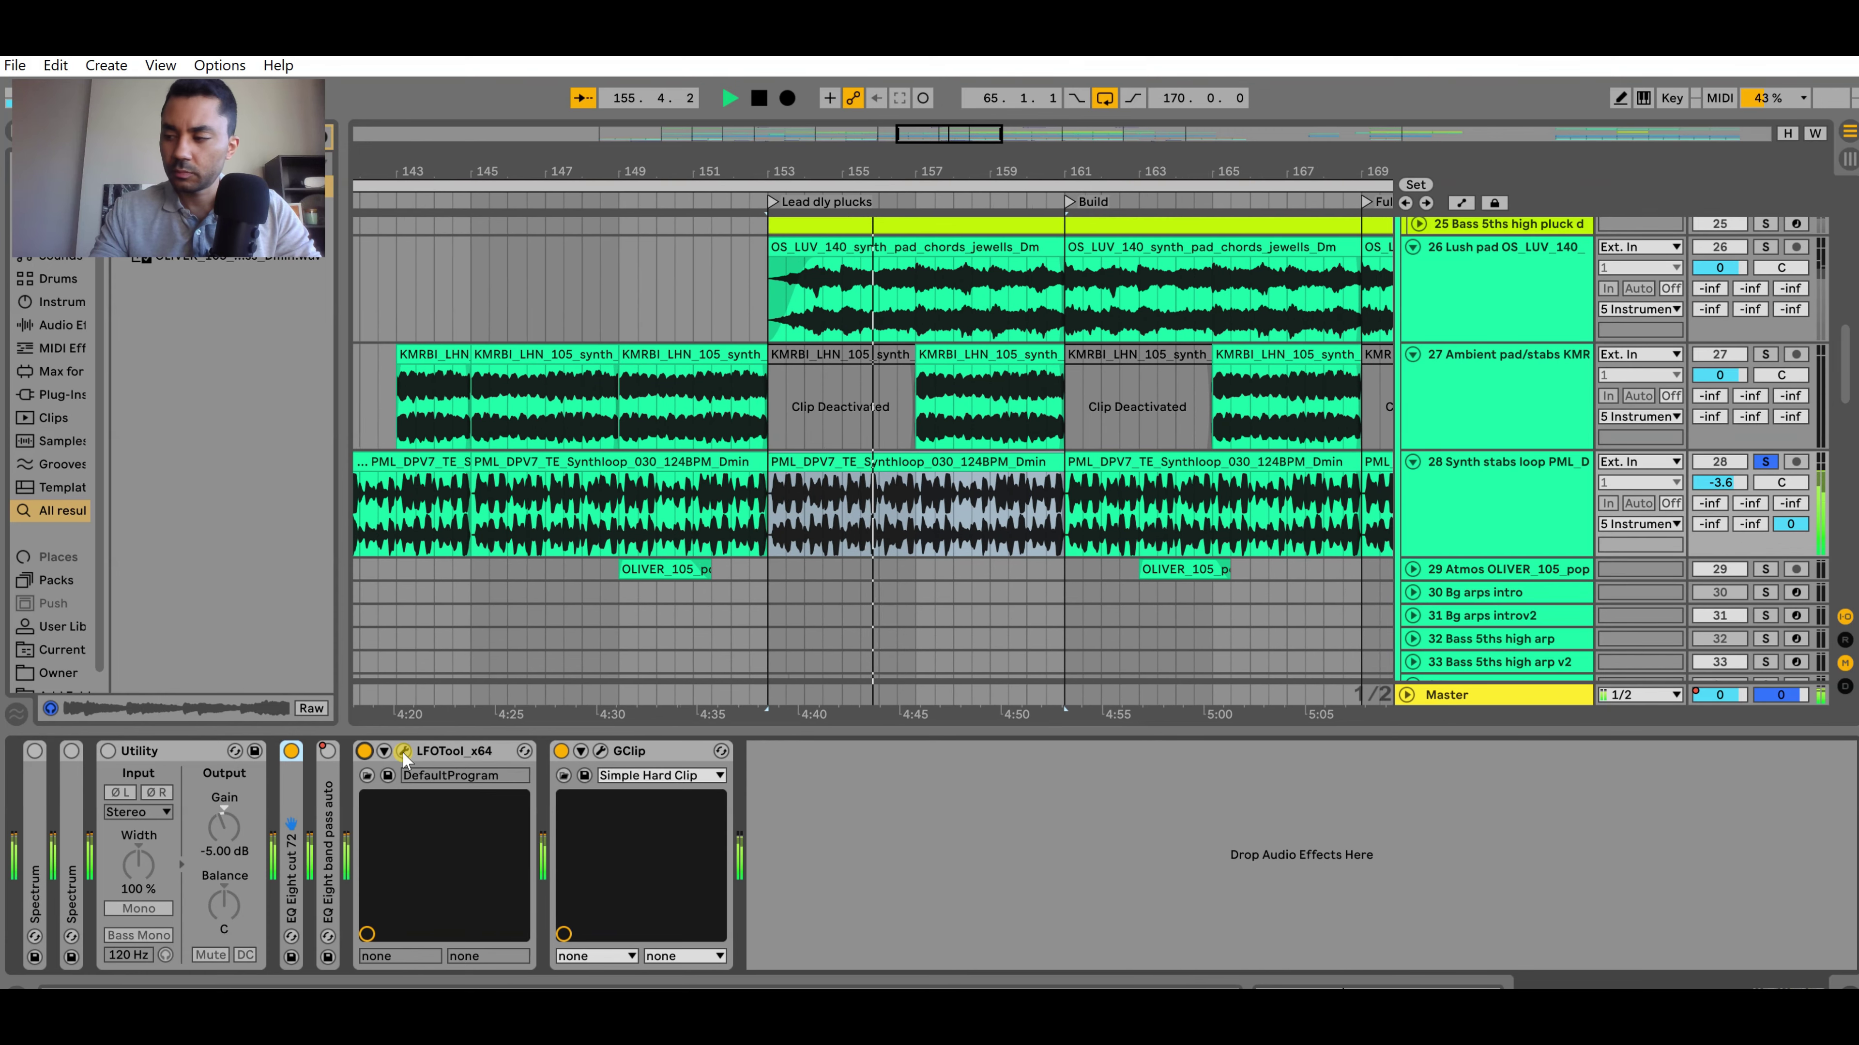
key("space")
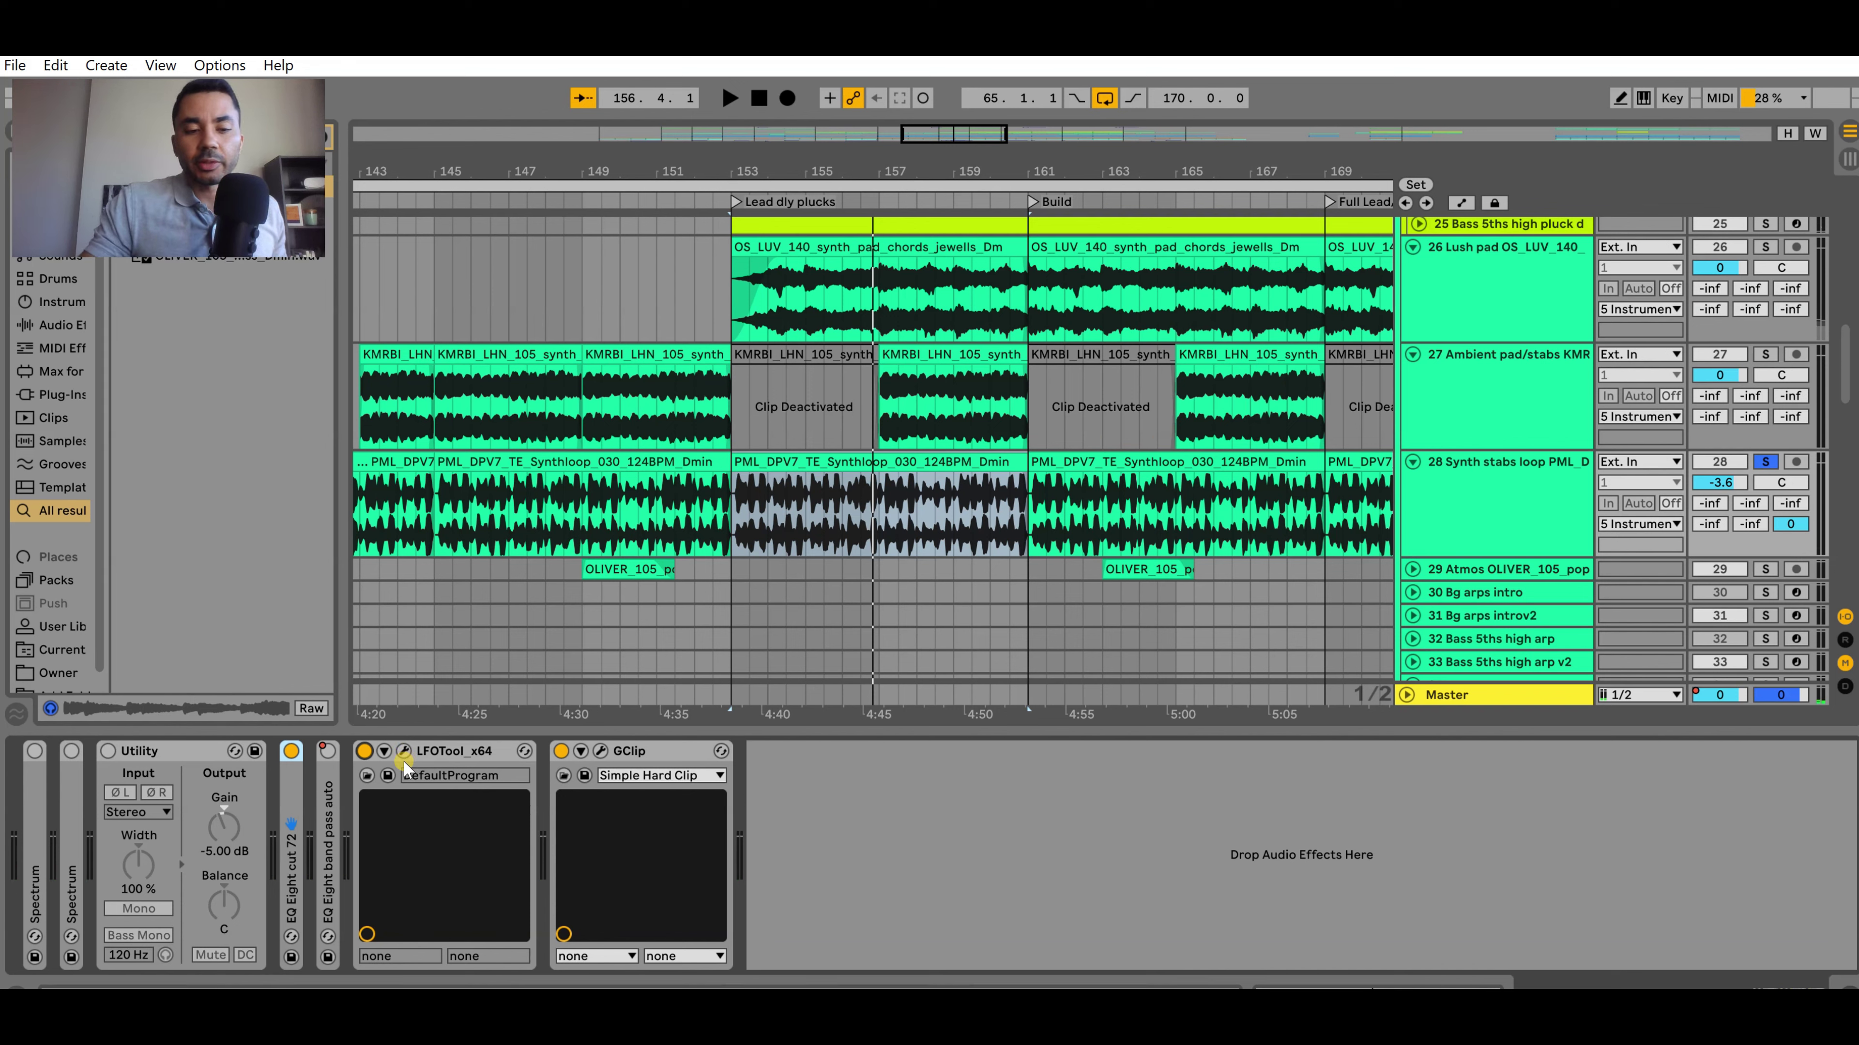
Examine LFOTool's volume curve, rate and swing on the Synth stabs loop track during playback, and close its window
left_click(403, 751)
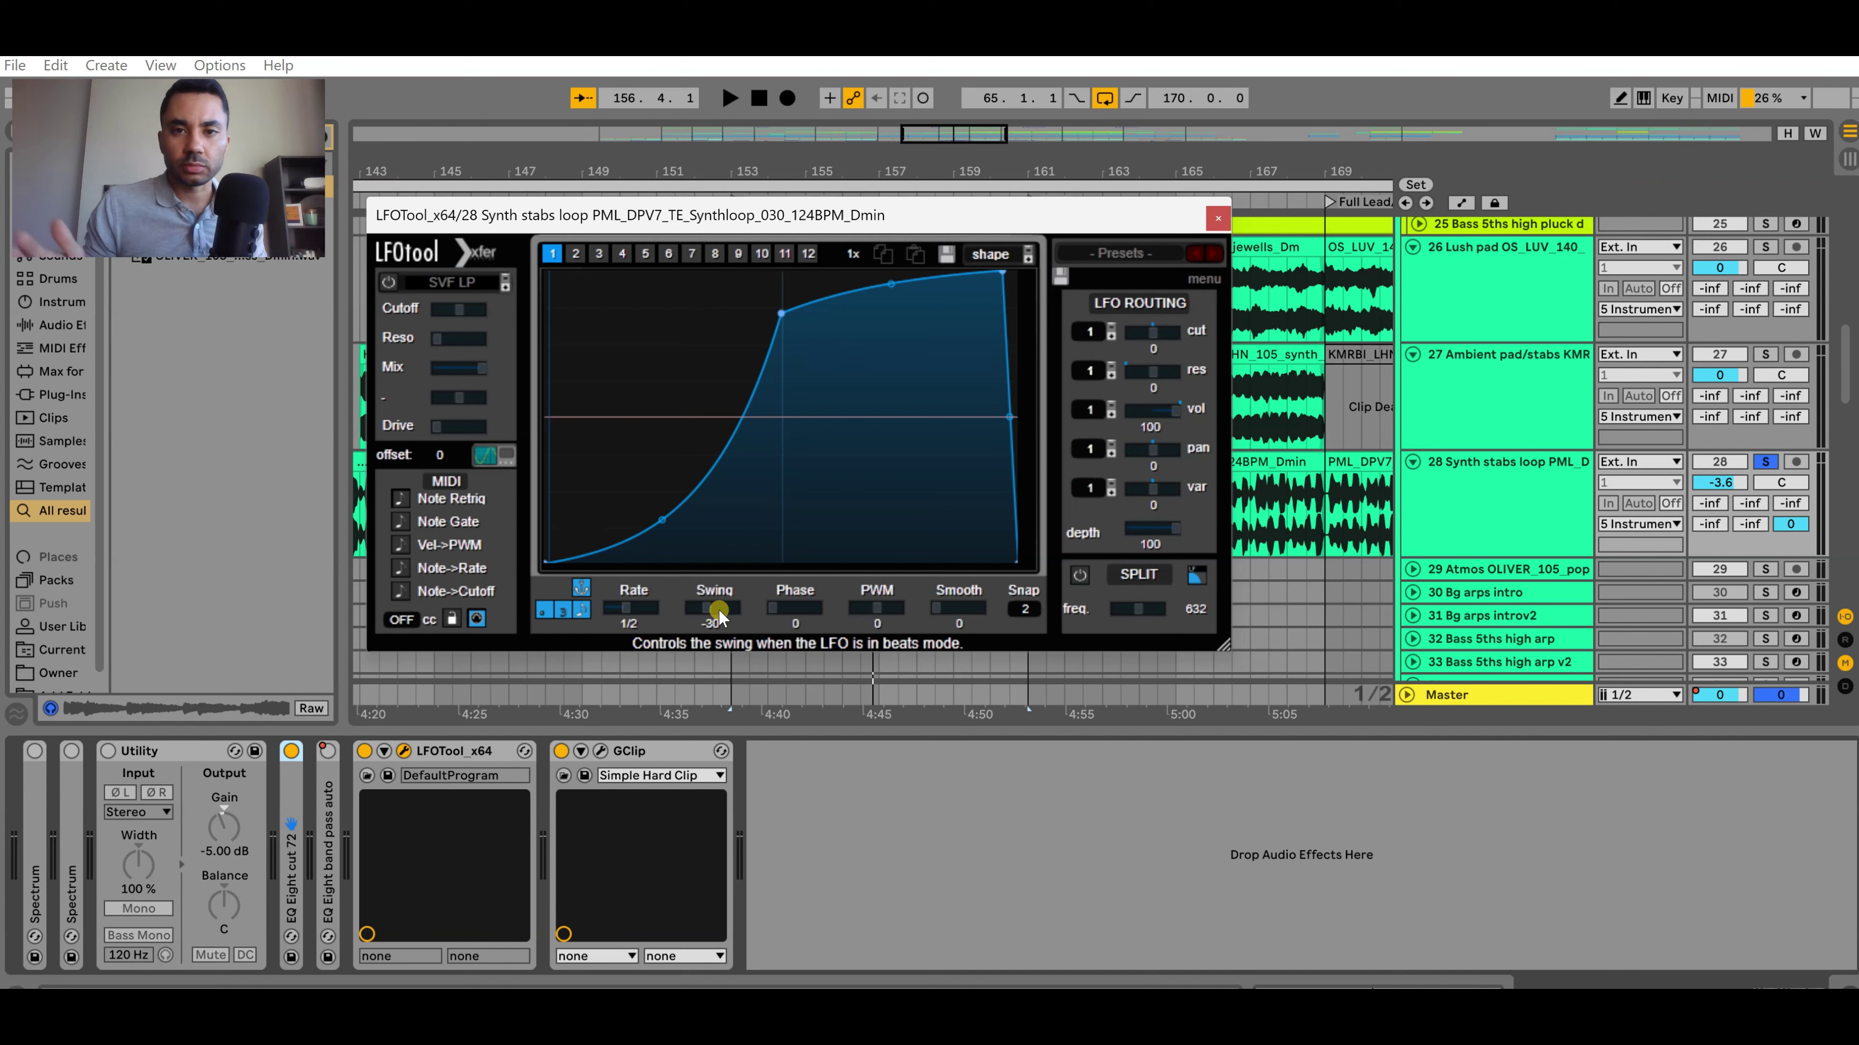
key("space")
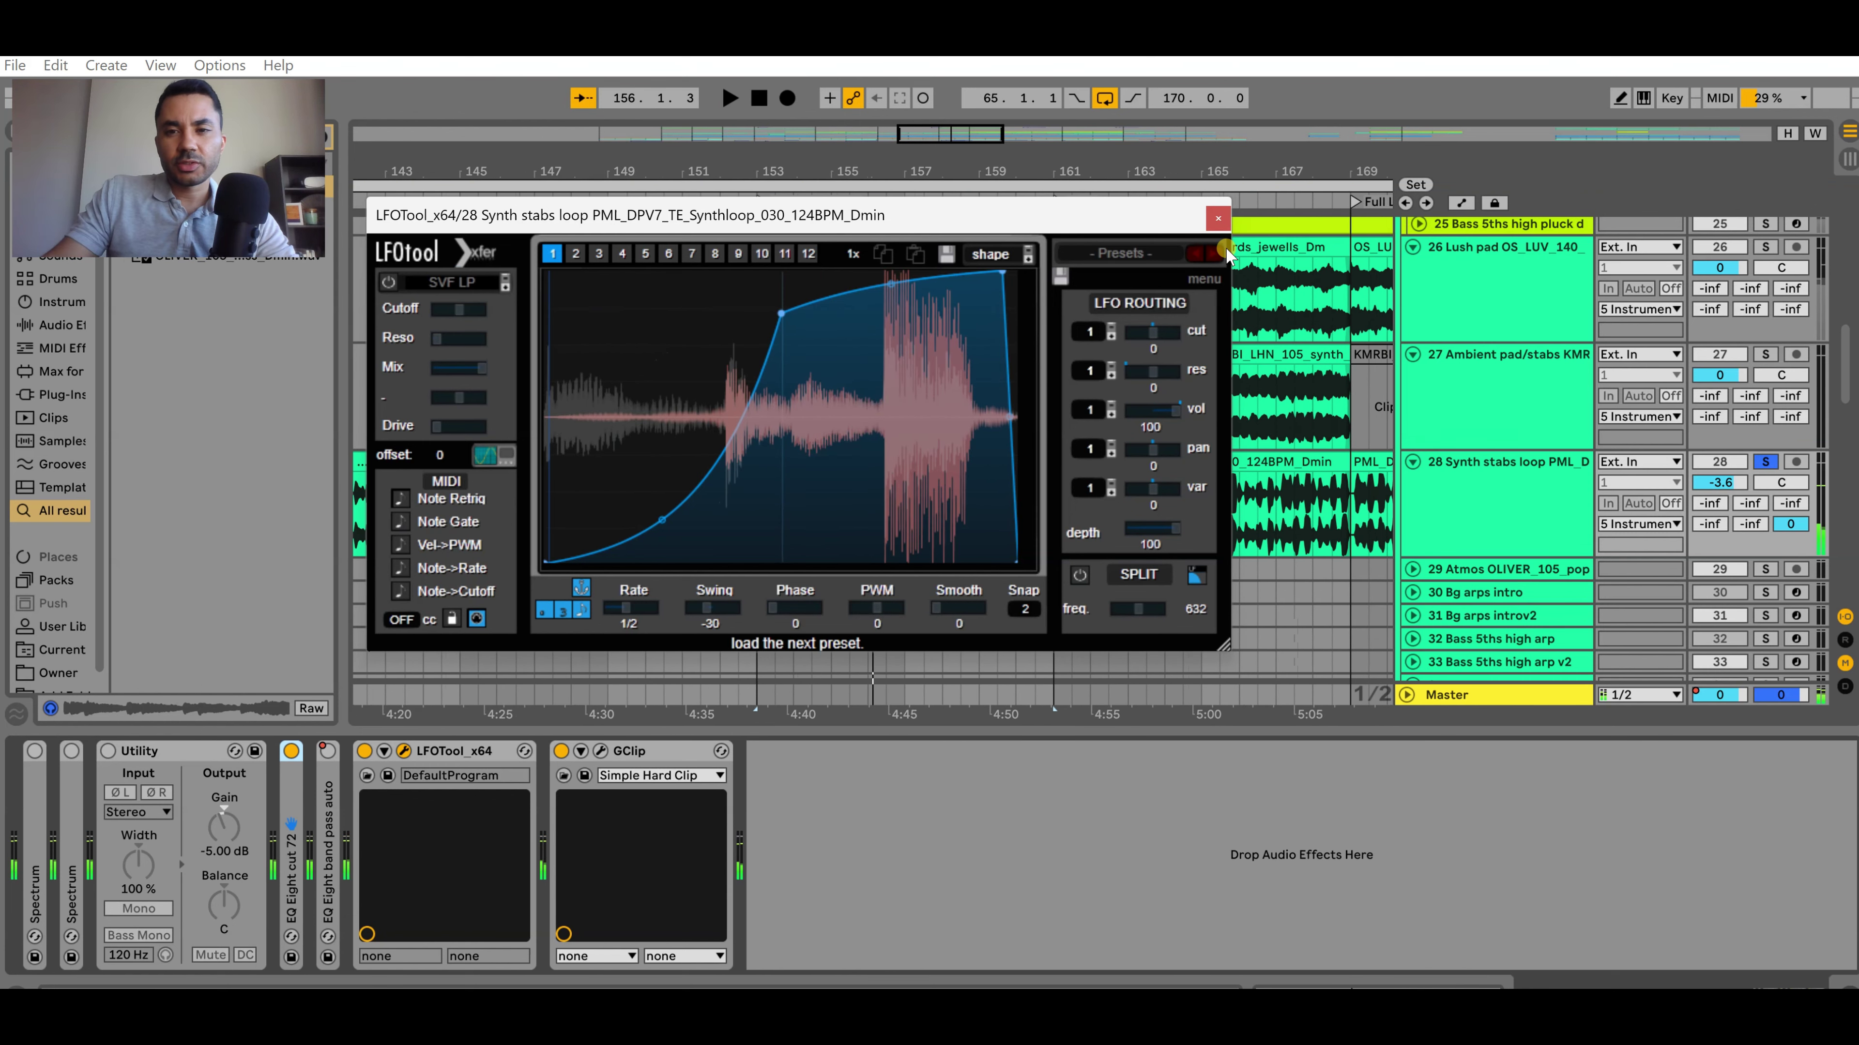
left_click(1218, 218)
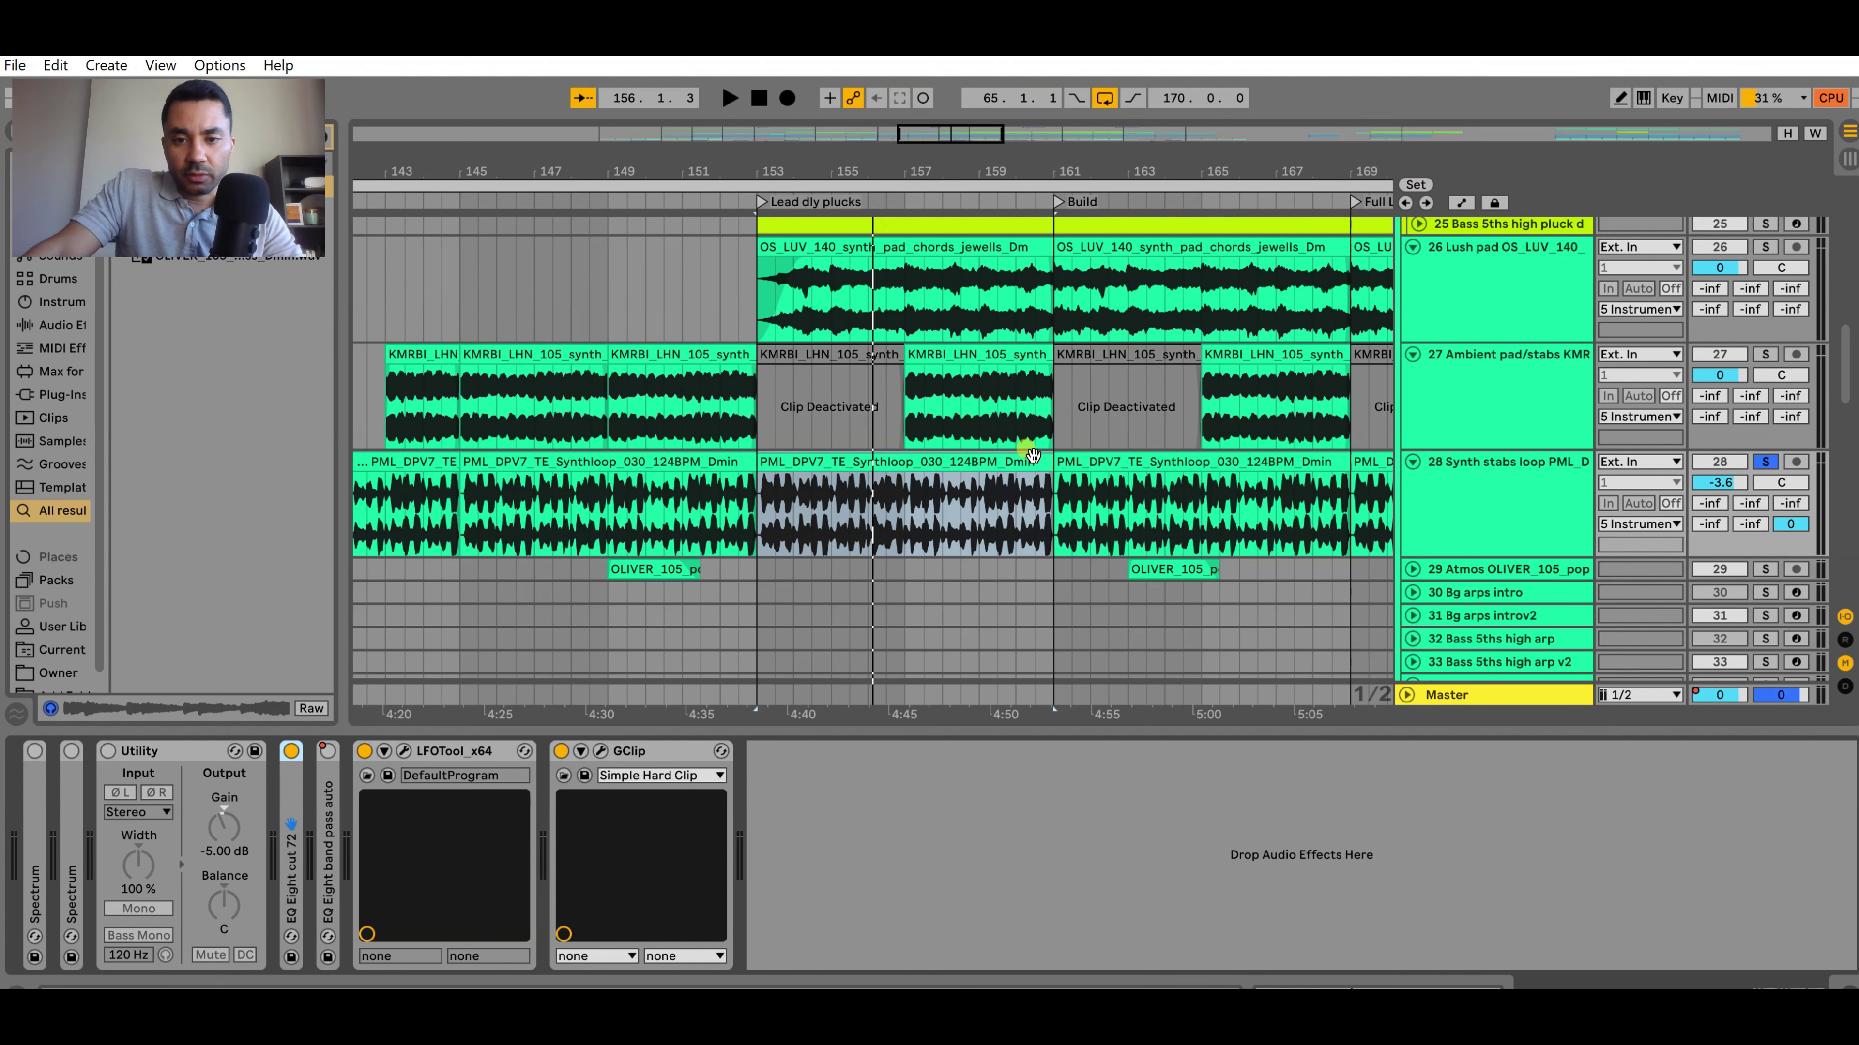
Unfold the Atmos OLIVER track and select its clip at bar 149
scroll(1028, 446, "down", 3, "ctrl")
scroll(1028, 446, "down", 1)
scroll(1035, 450, "up", 2)
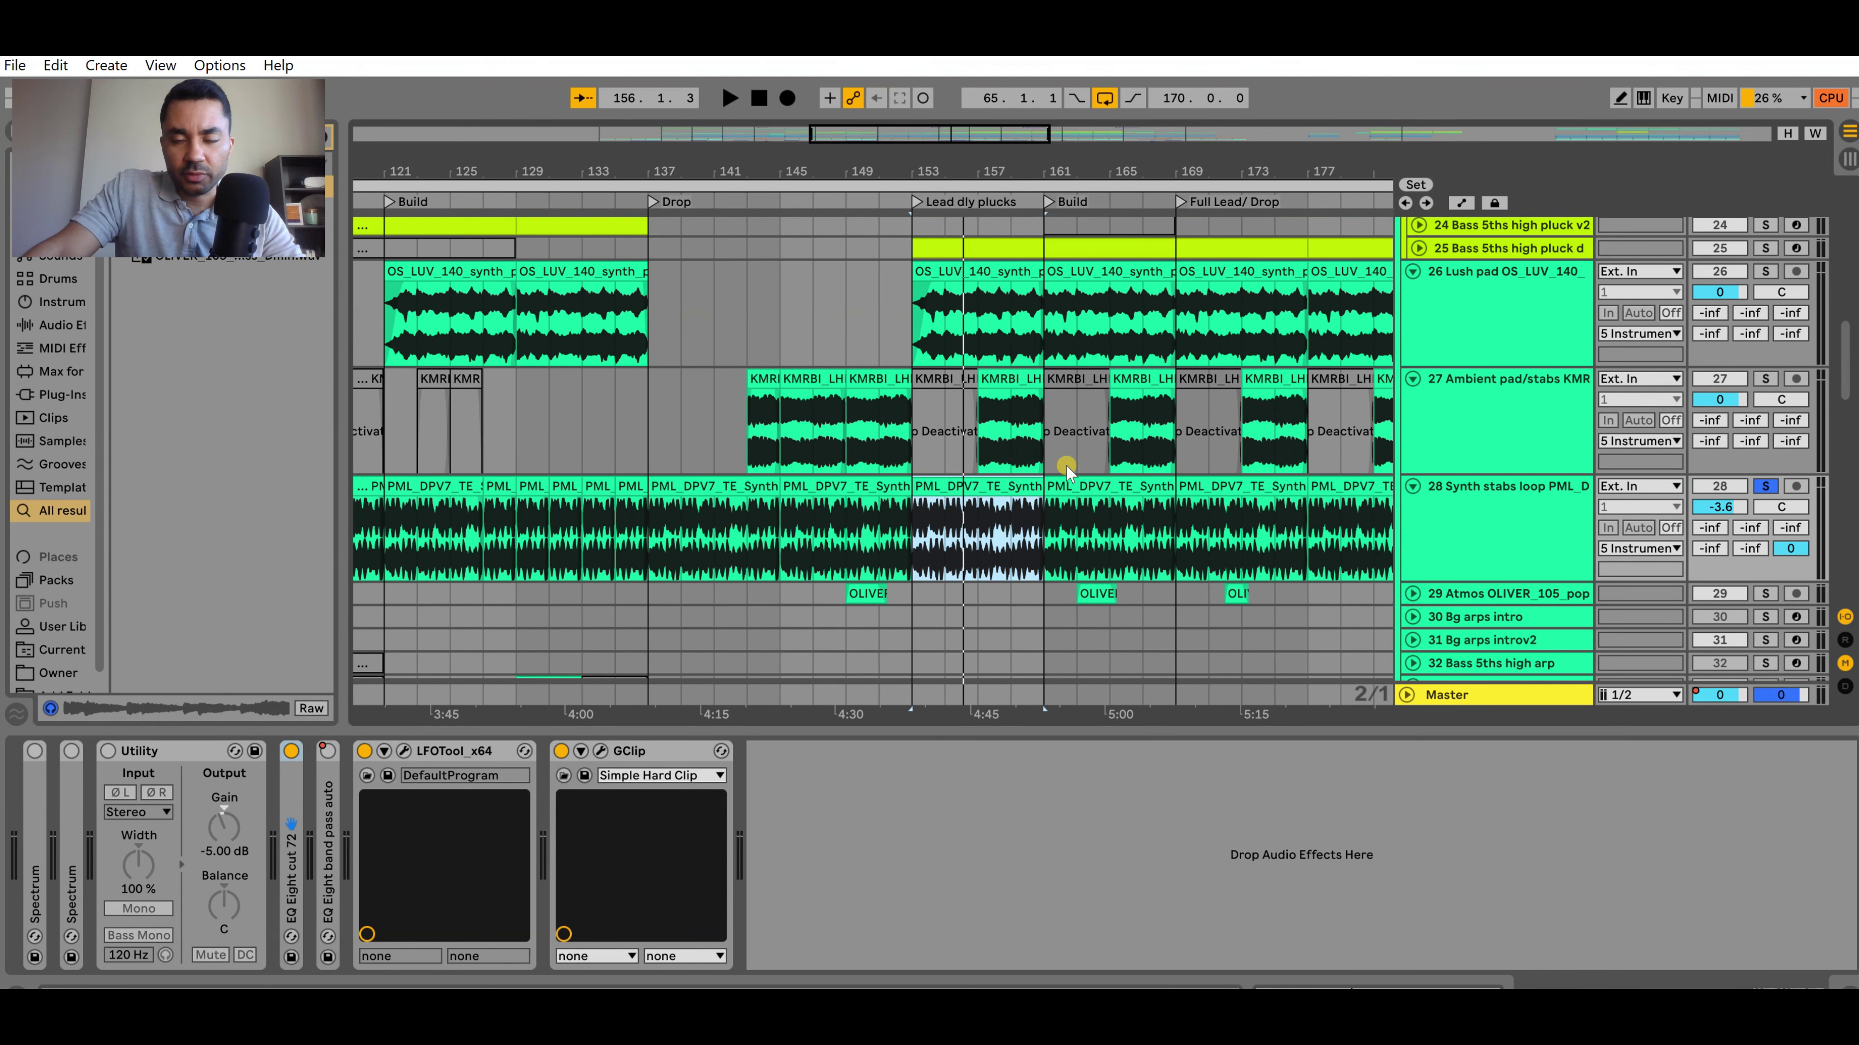
scroll(1054, 469, "down", 2)
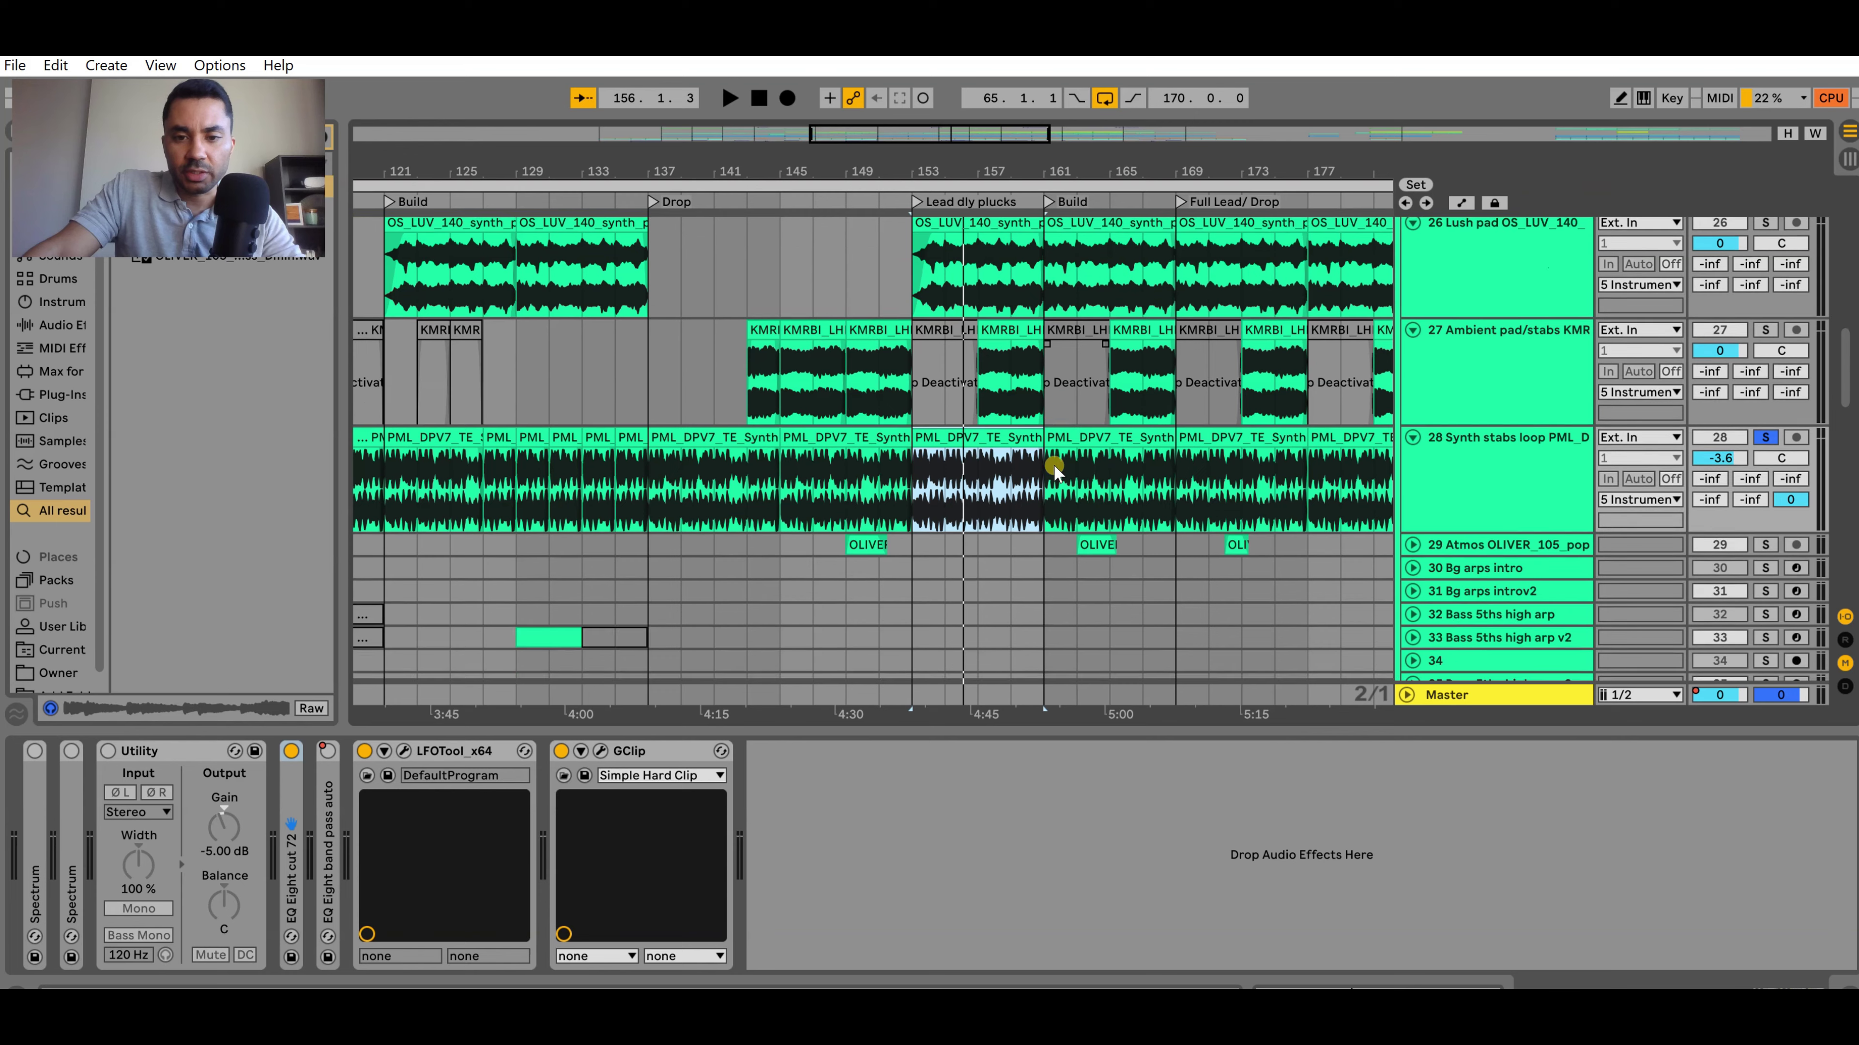
left_click(1413, 544)
left_click(856, 546)
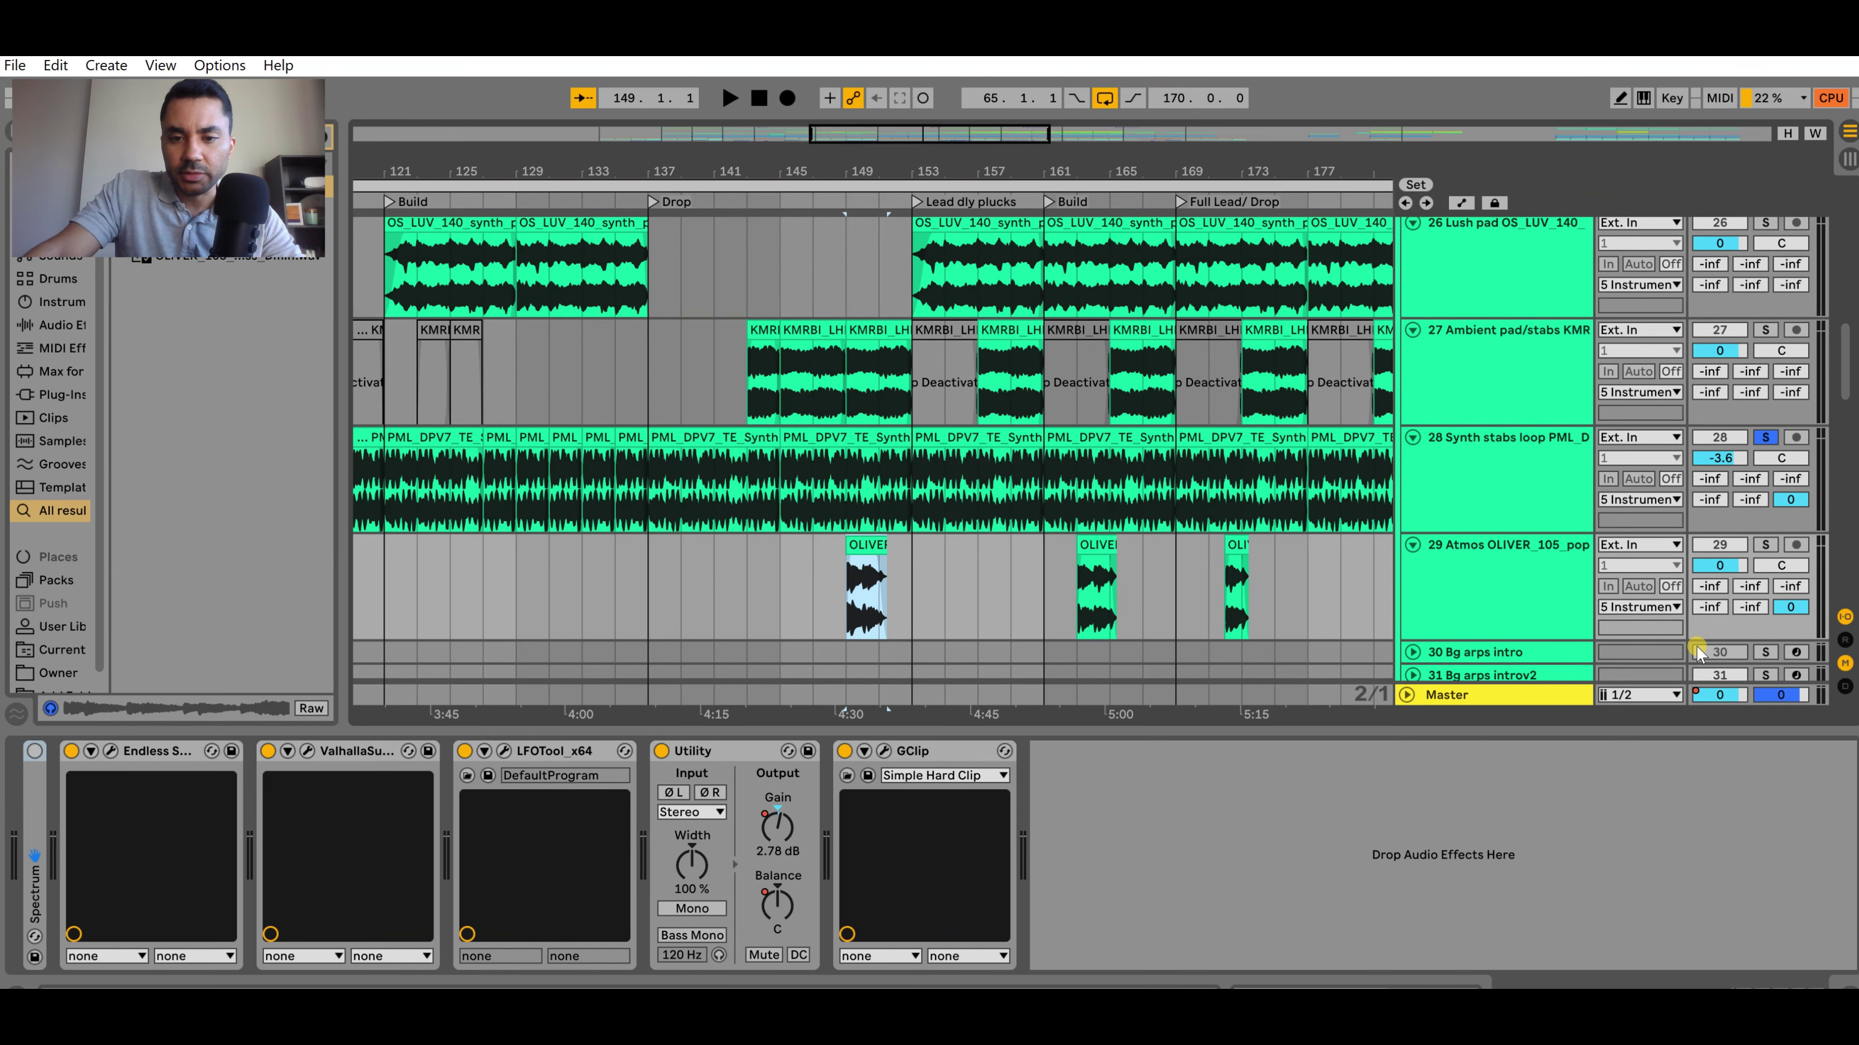
Preview the first OLIVER_105 D minor sample in the browser's "oliver surrender" results
scroll(865, 566, "up", 4)
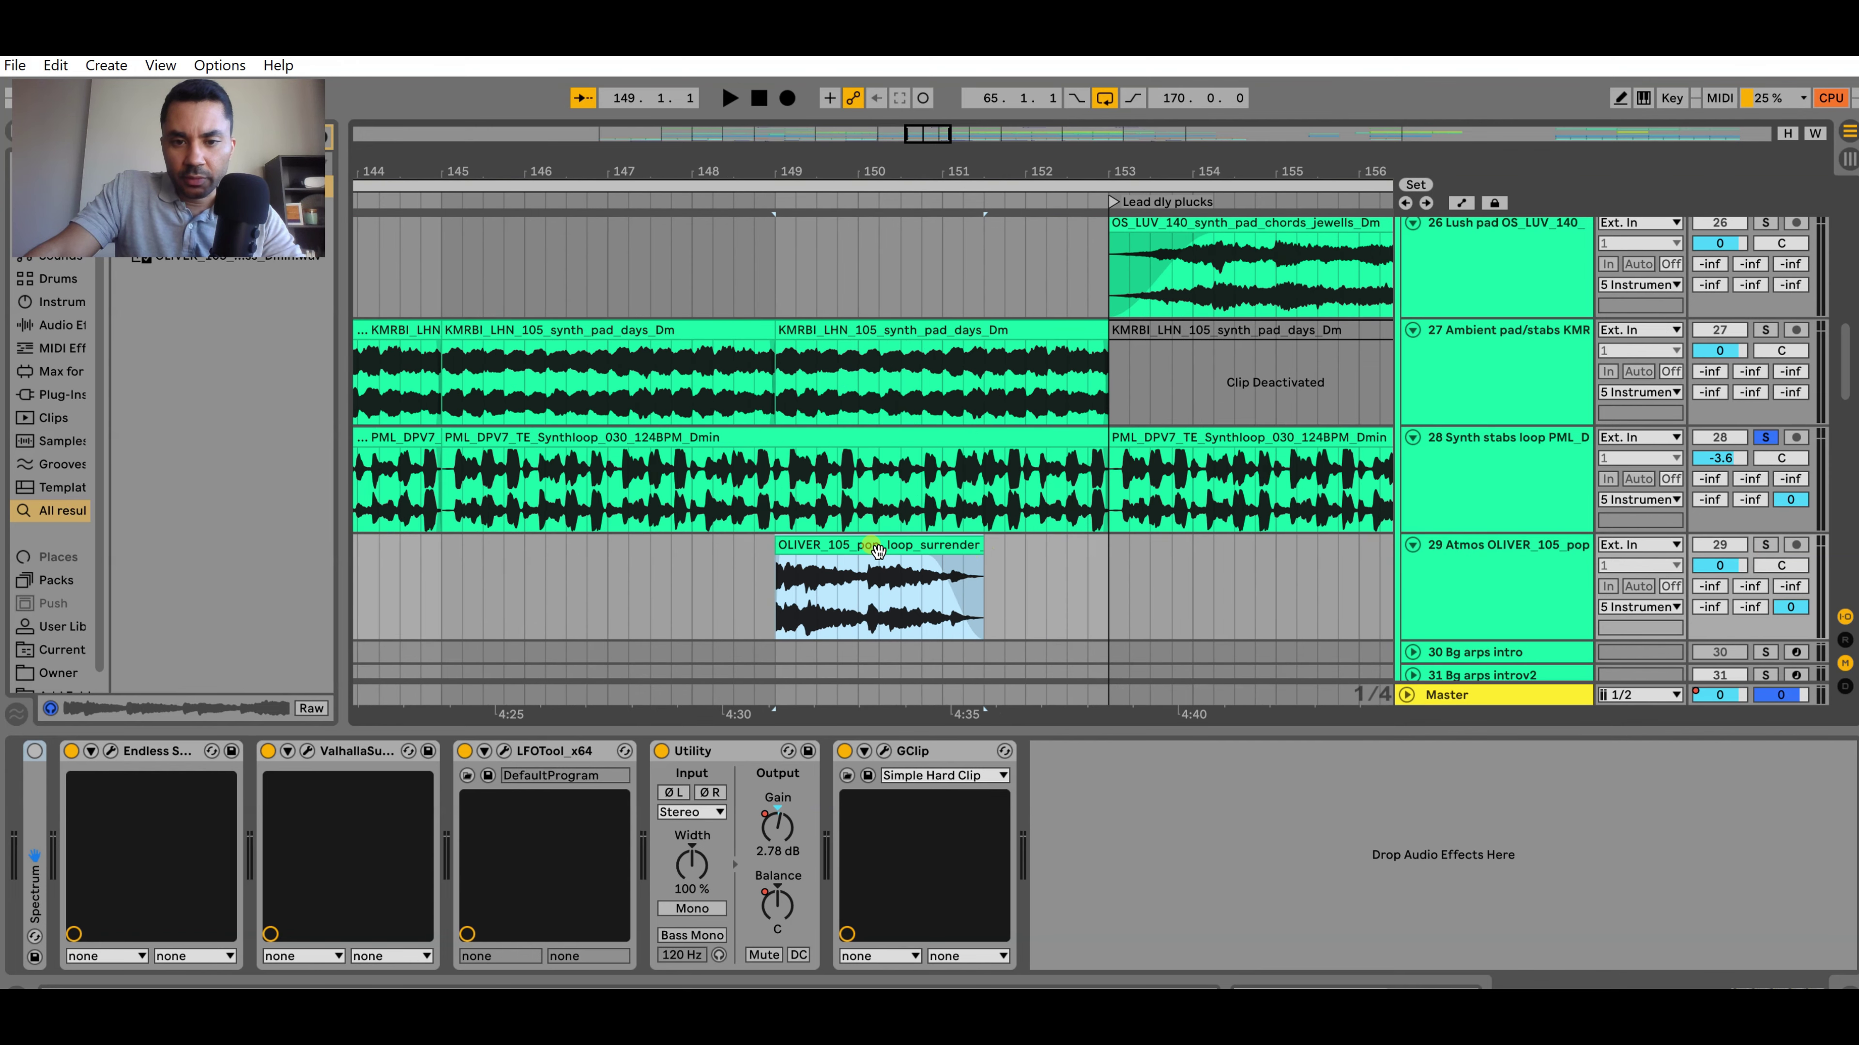
scroll(878, 549, "up", 3)
scroll(930, 563, "down", 2)
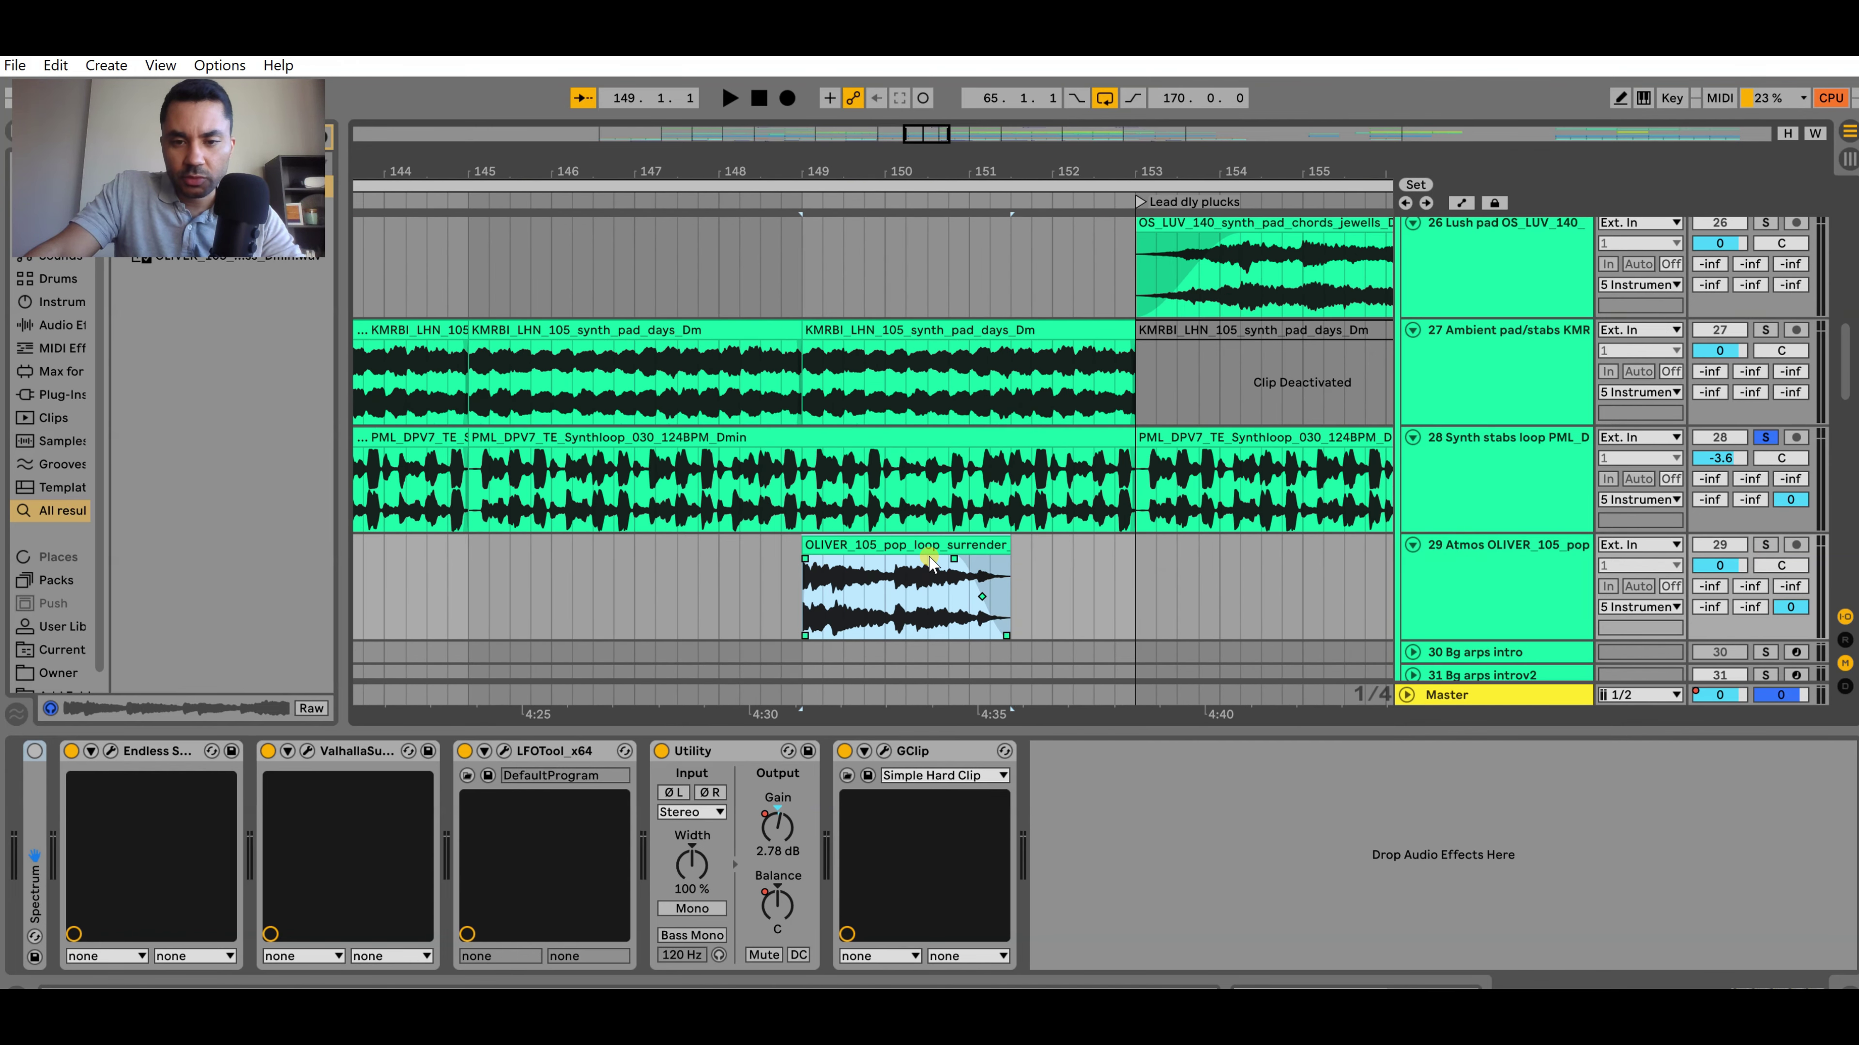
scroll(929, 564, "down", 2)
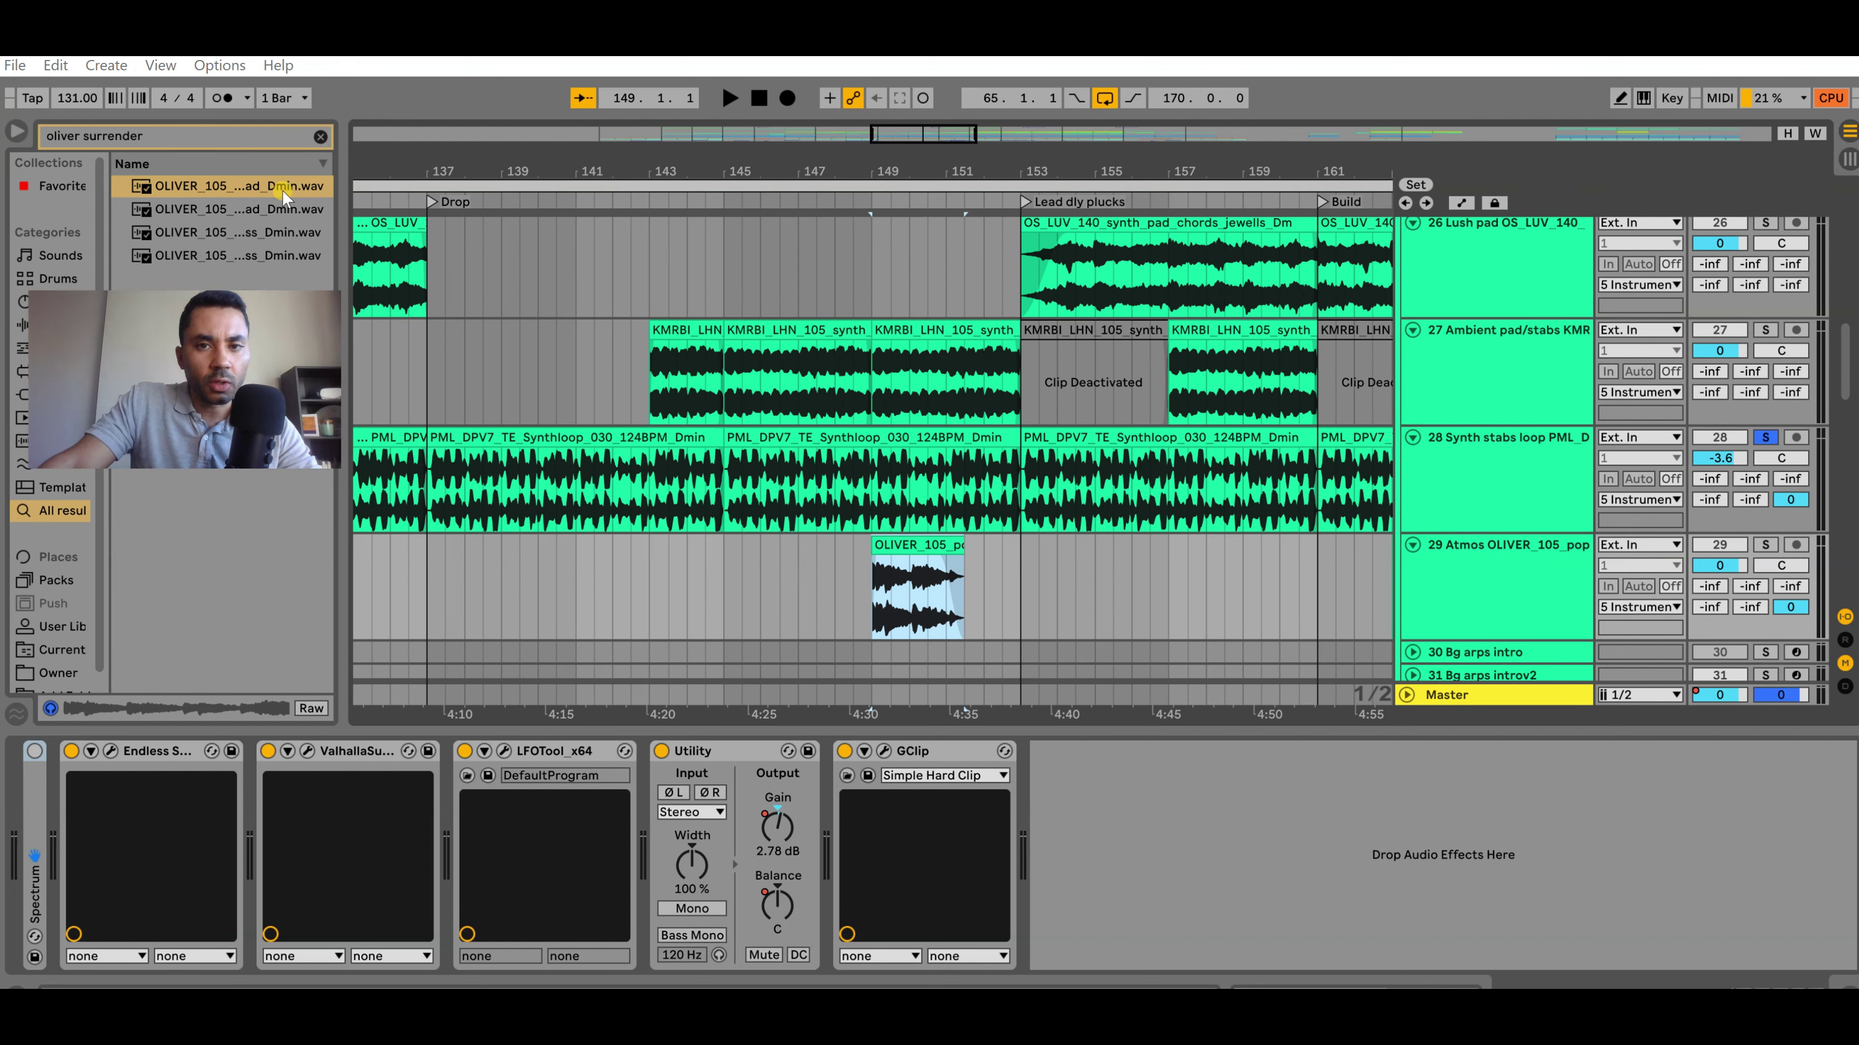
left_click(280, 189)
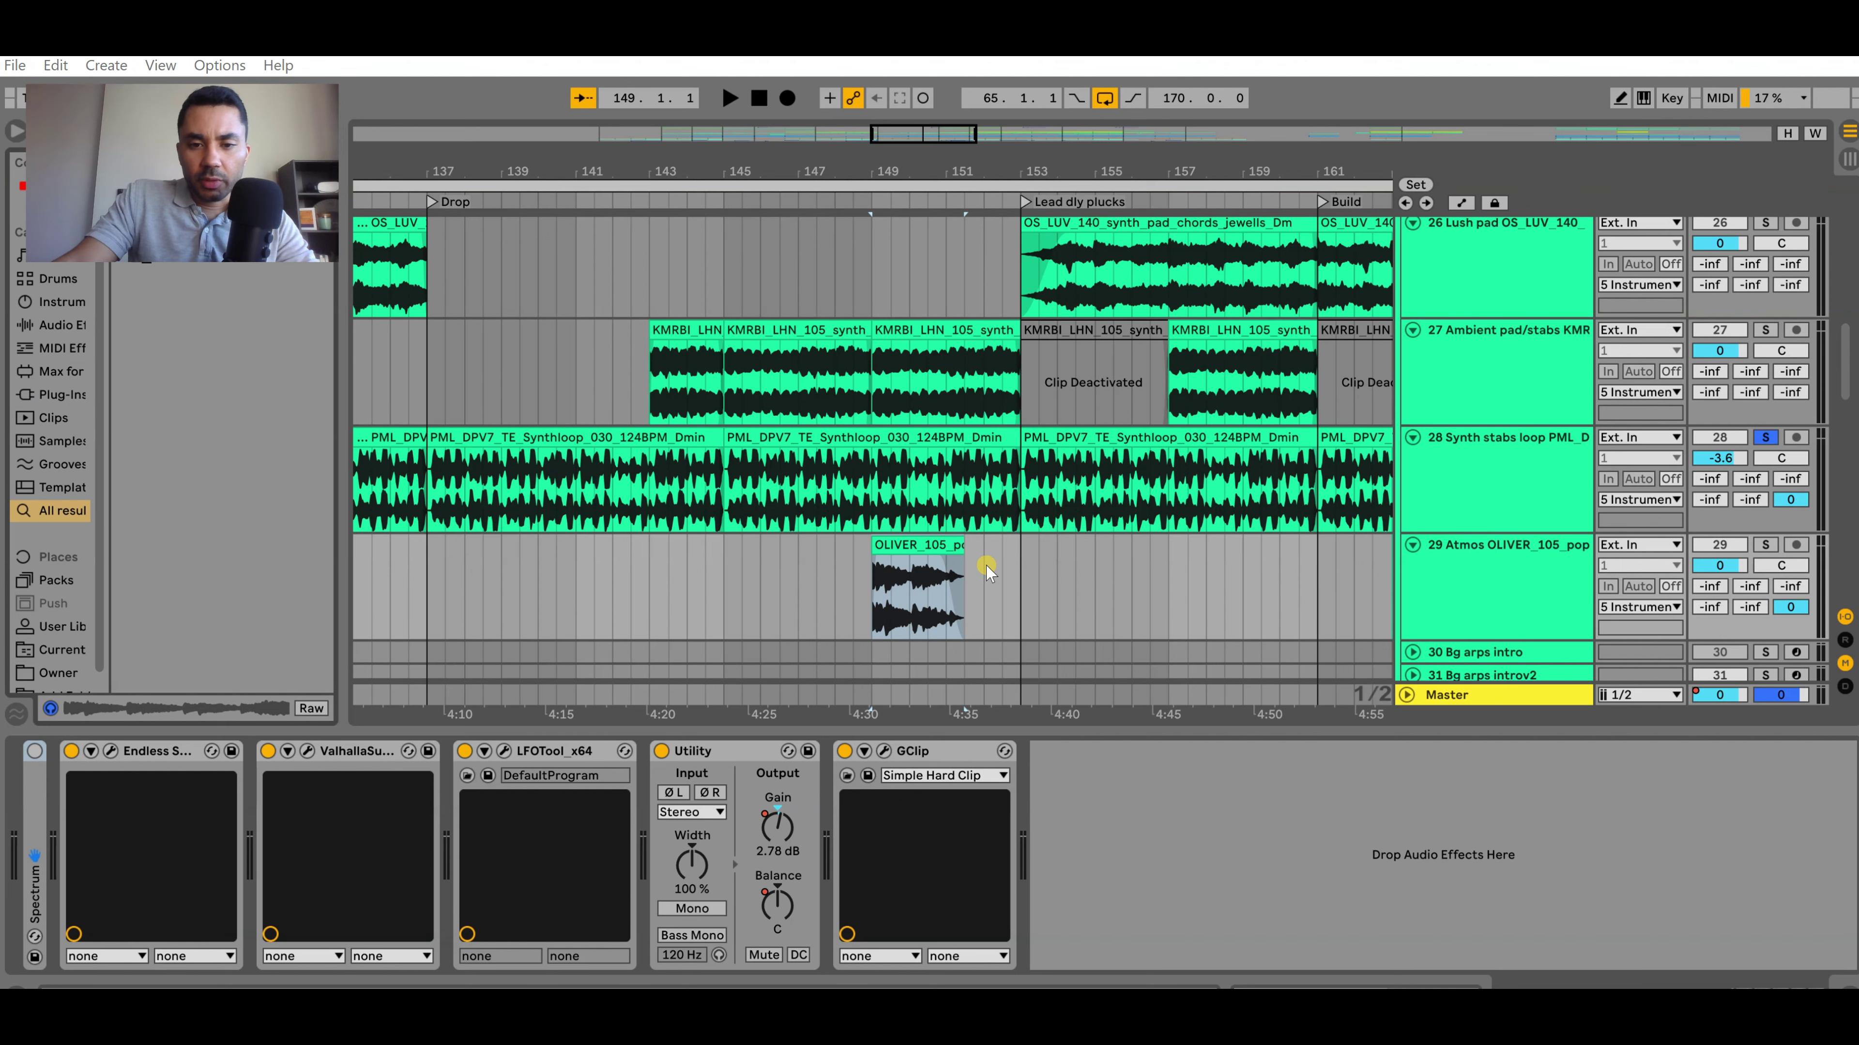
Solo the Atmos track and select its first clip at bar 99, in the BD section
scroll(981, 571, "down", 2)
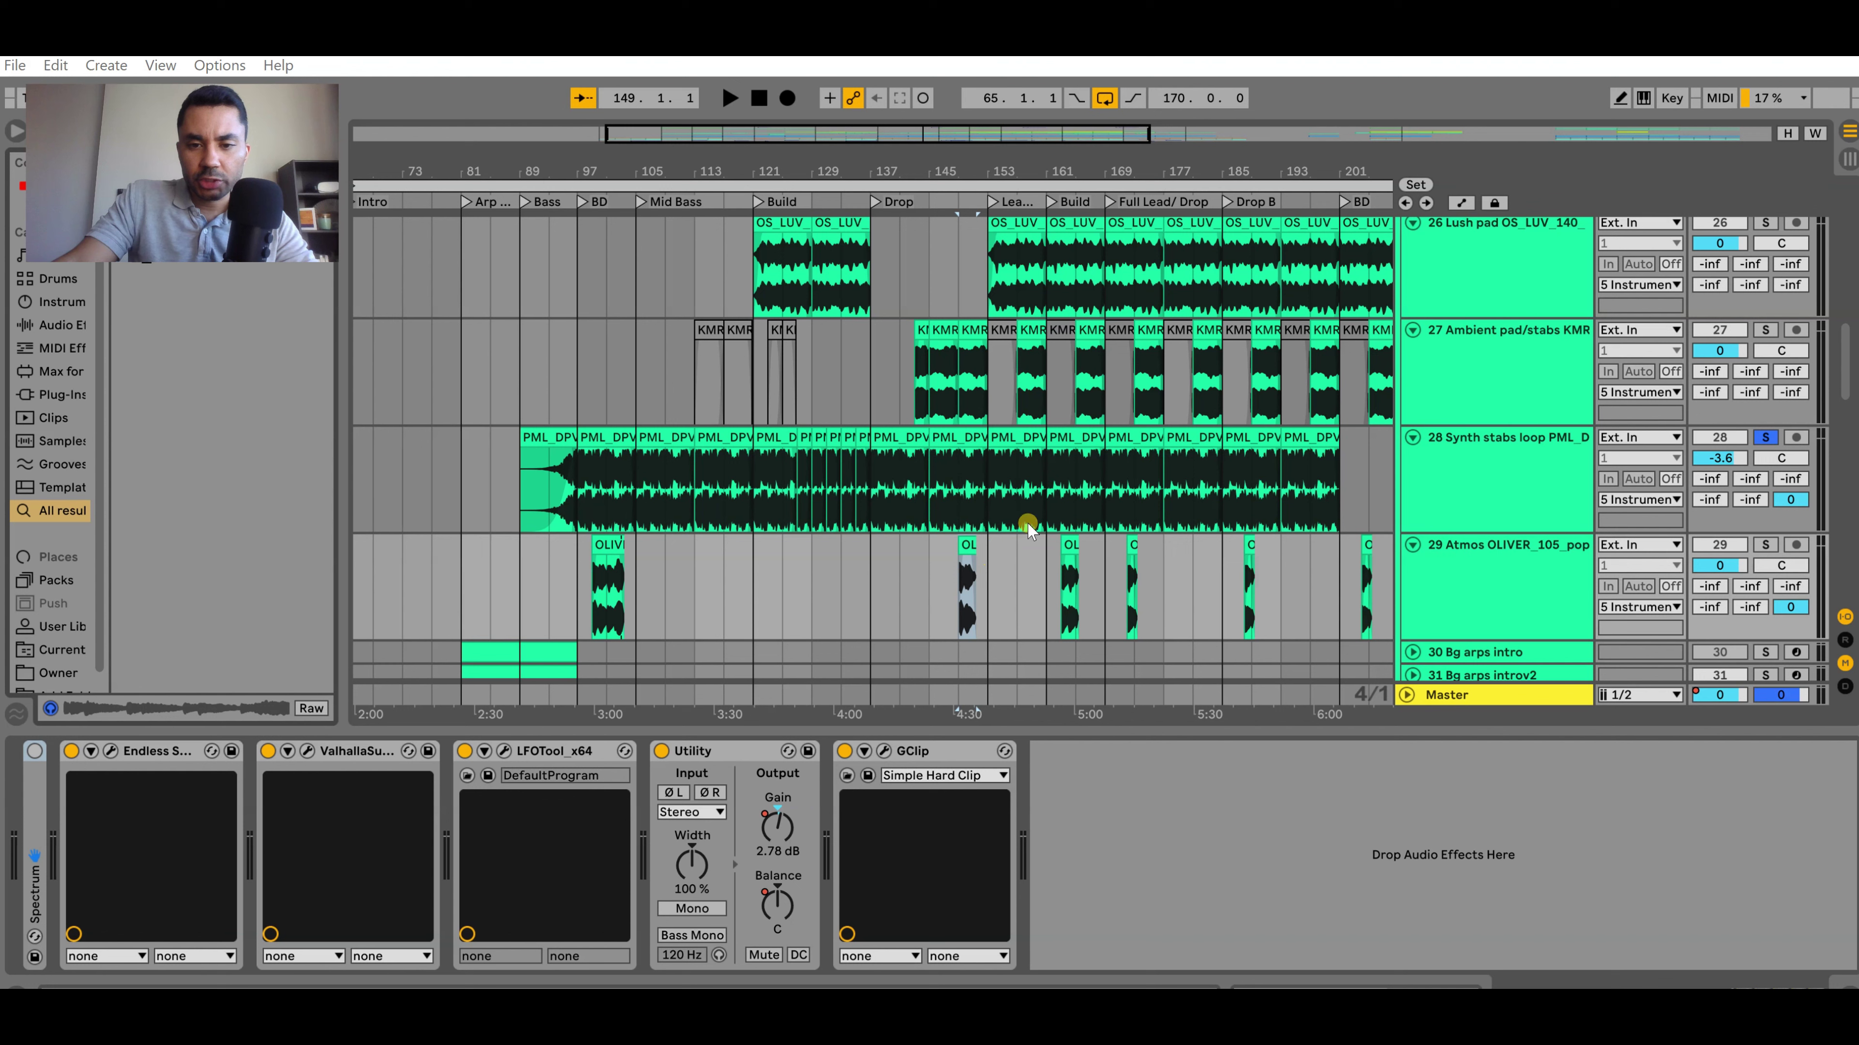
left_click(1766, 545)
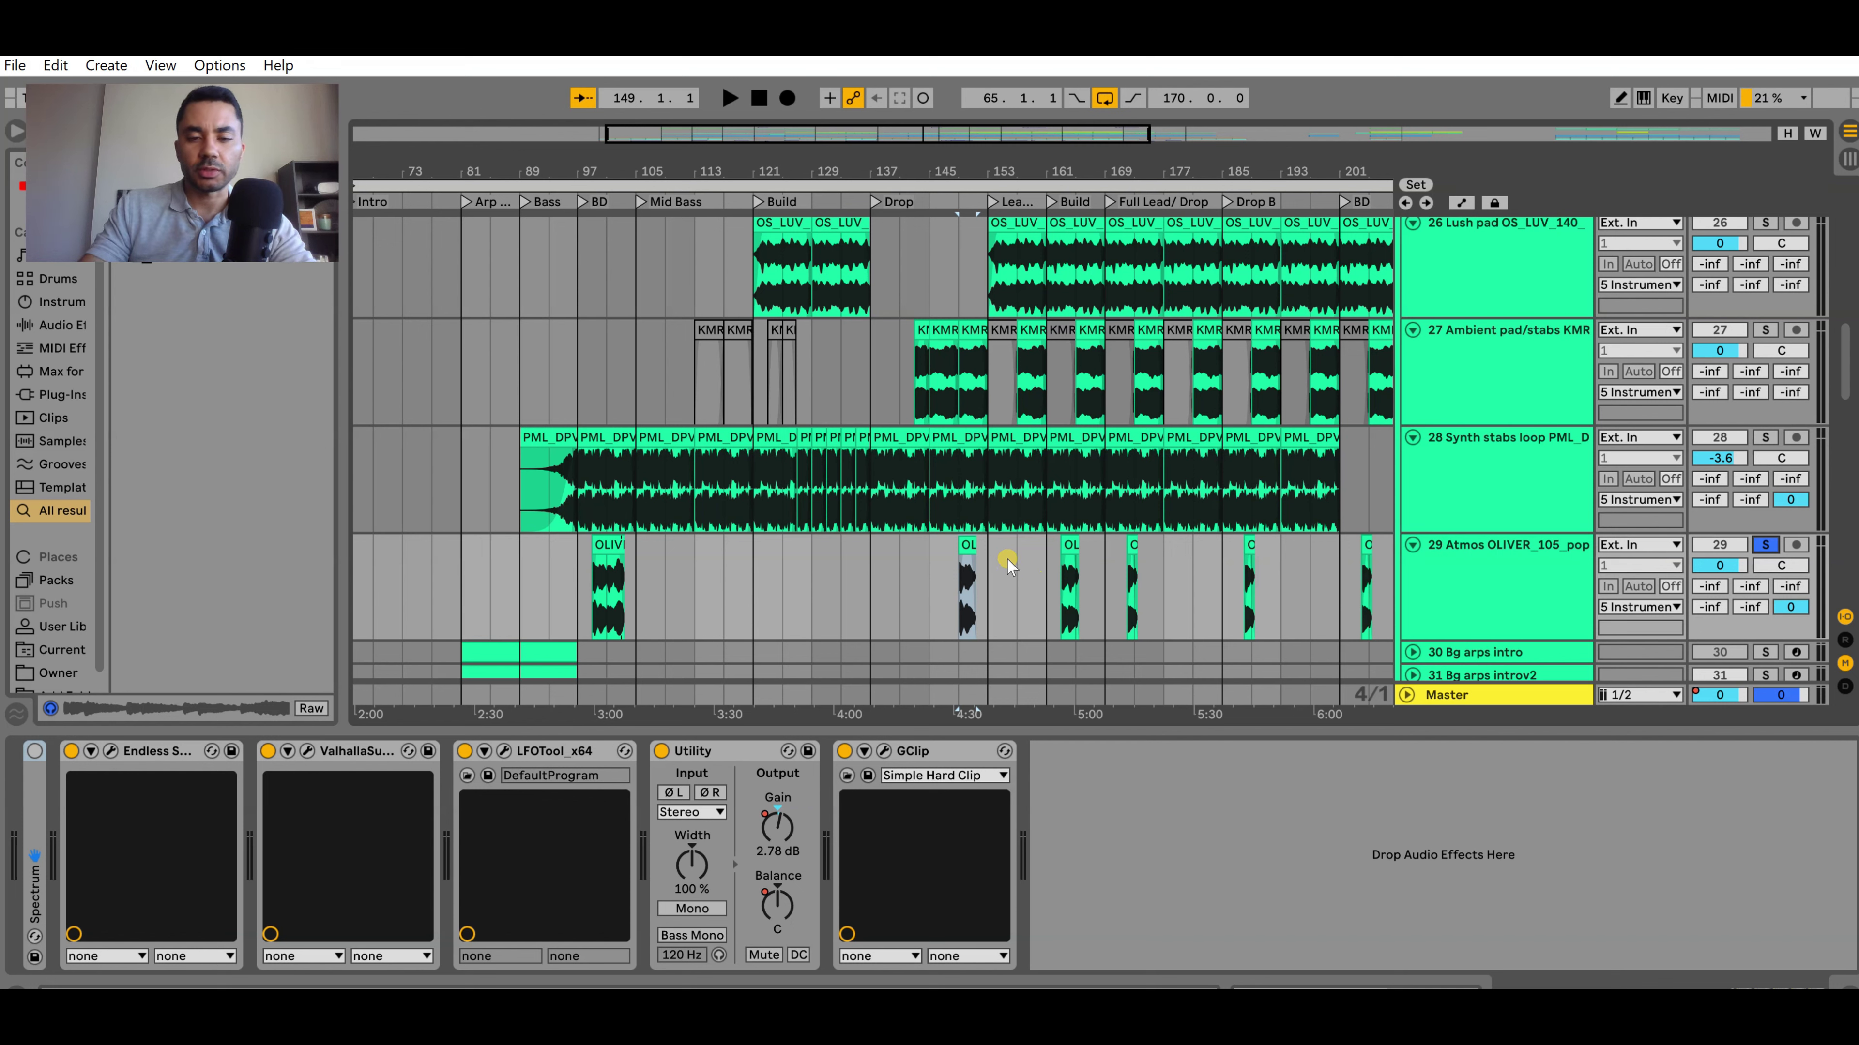
left_click(605, 543)
key("minus")
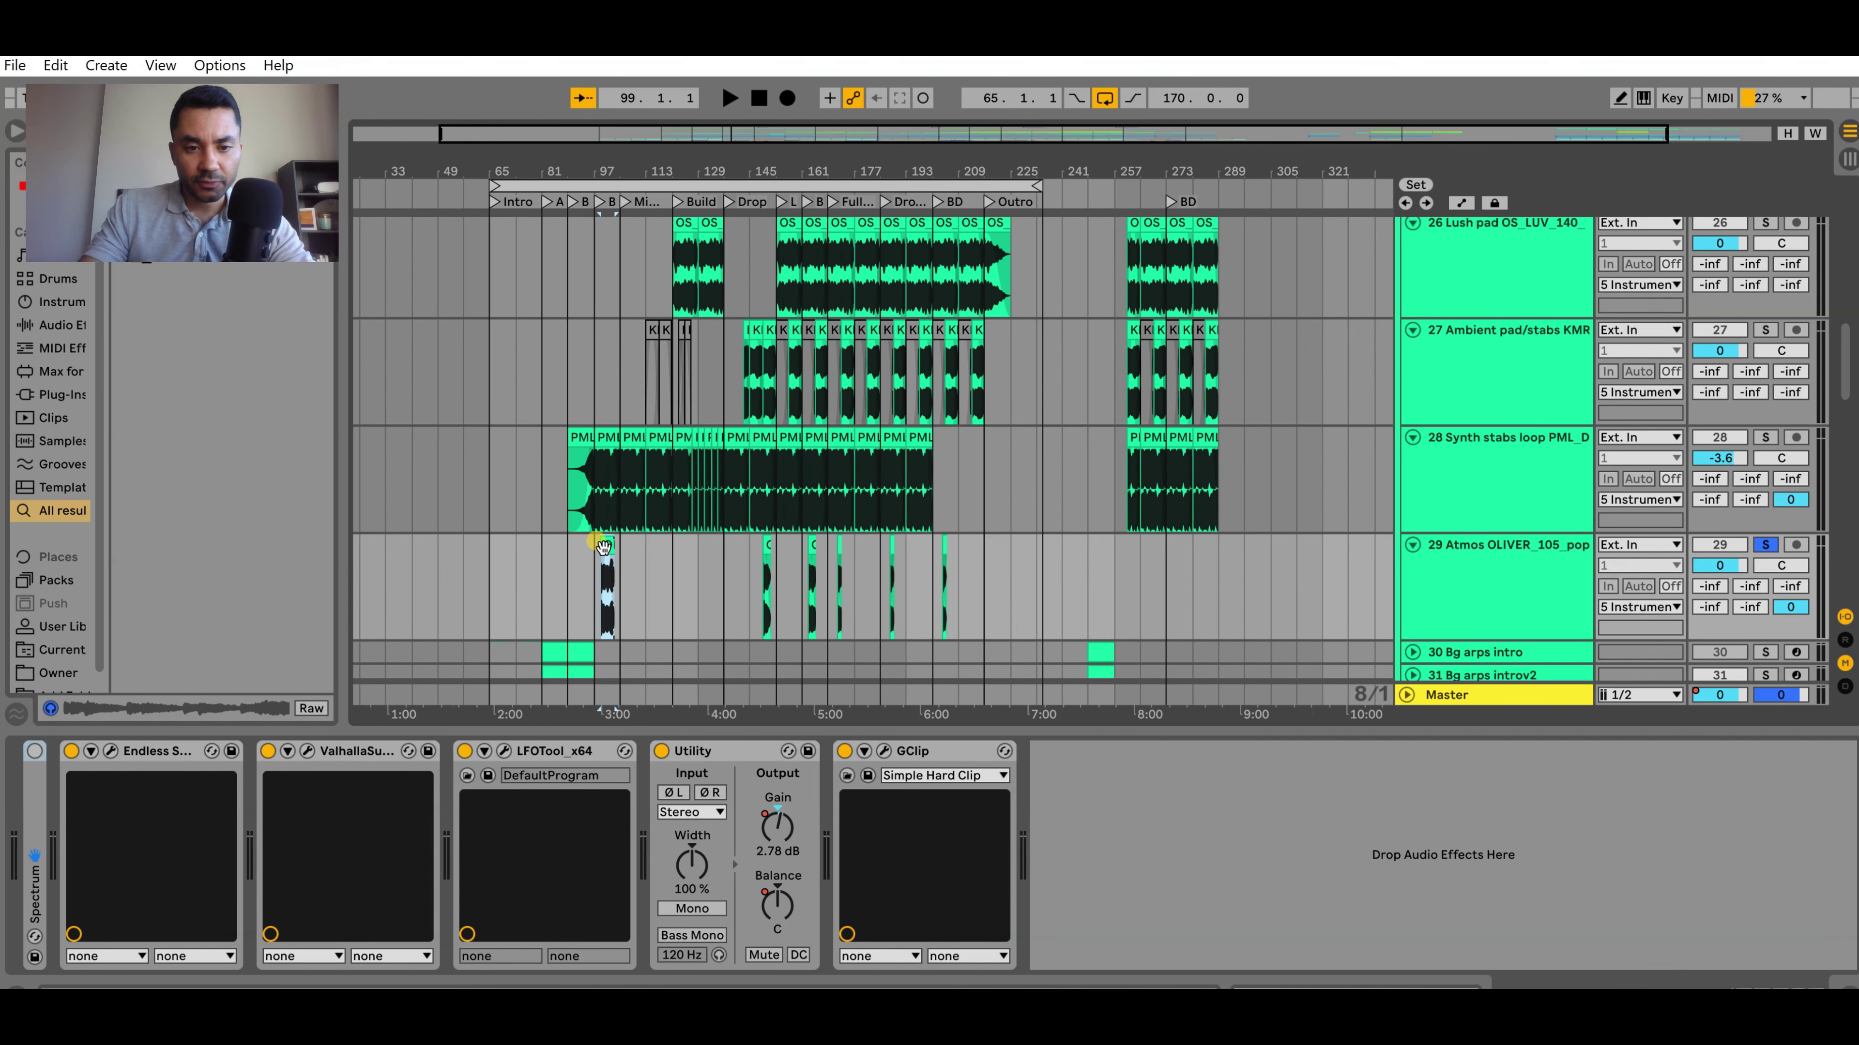
Listen to the soloed Atmos clip from bar 99 with its effects active
scroll(601, 544, "up", 4)
scroll(622, 543, "up", 2)
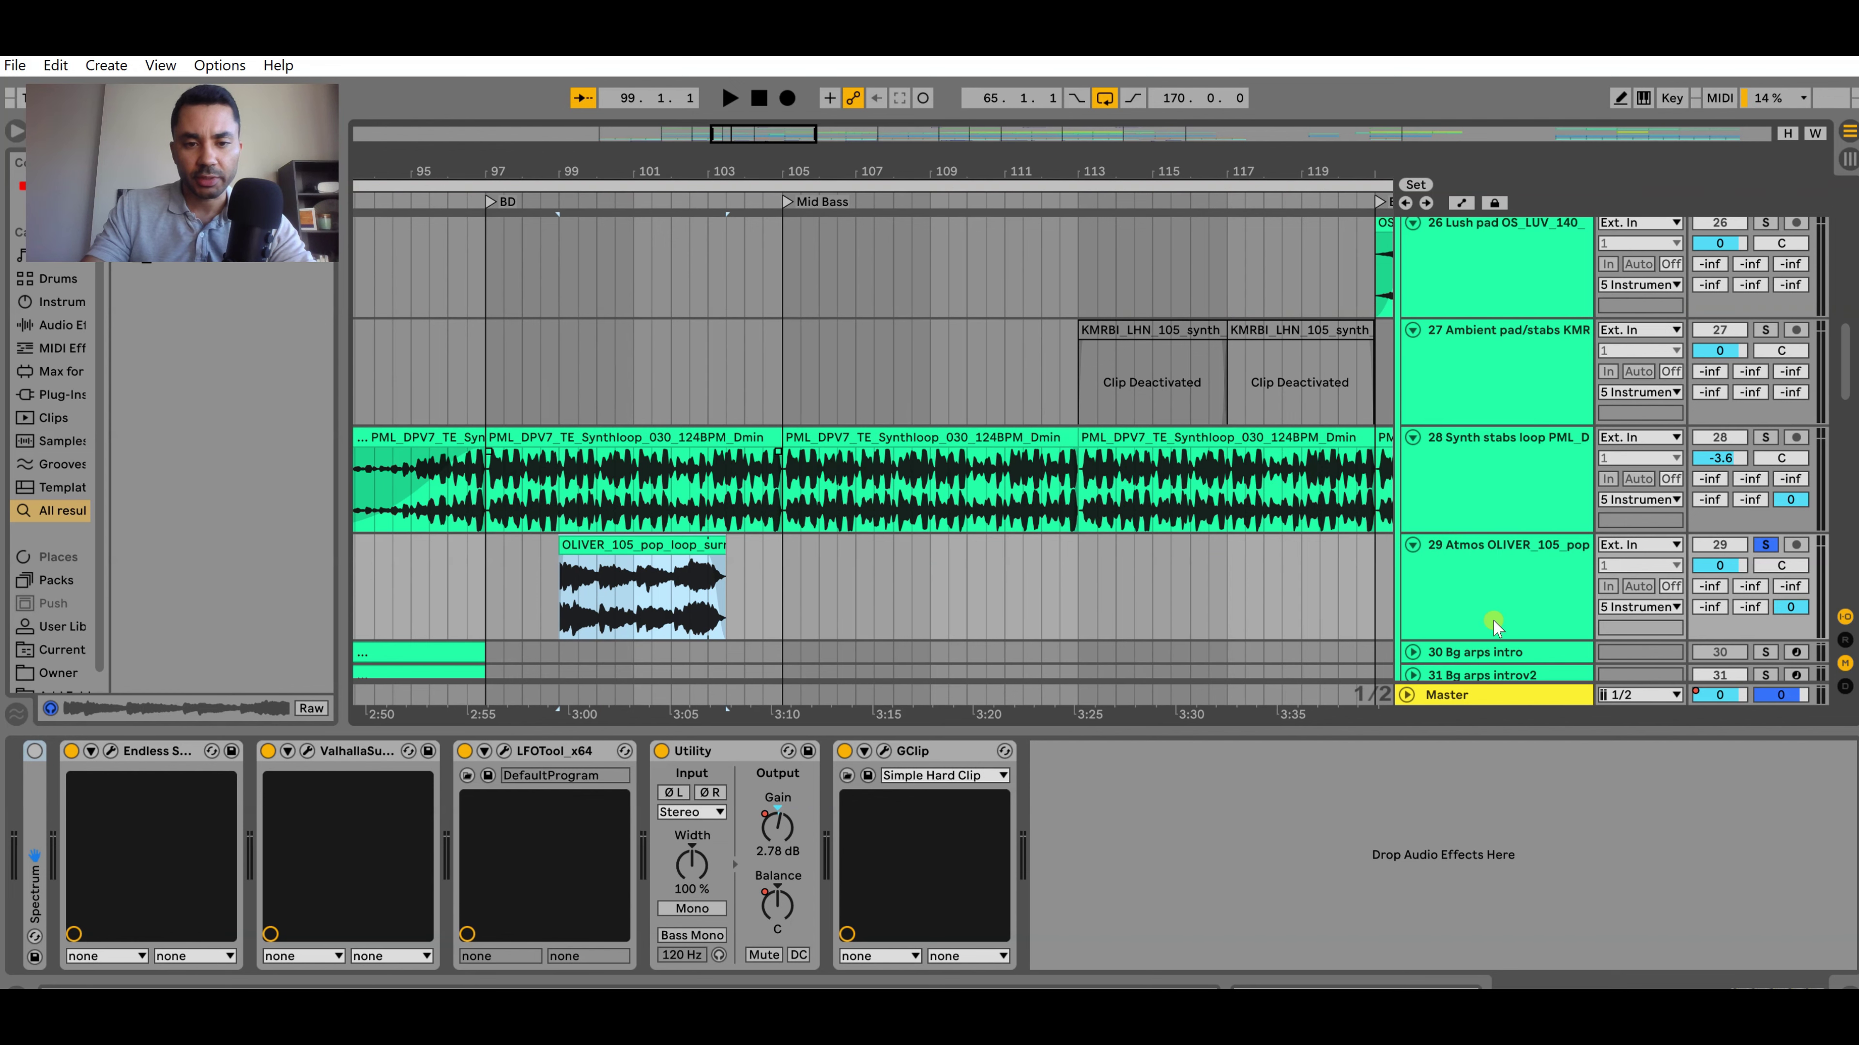
key("space")
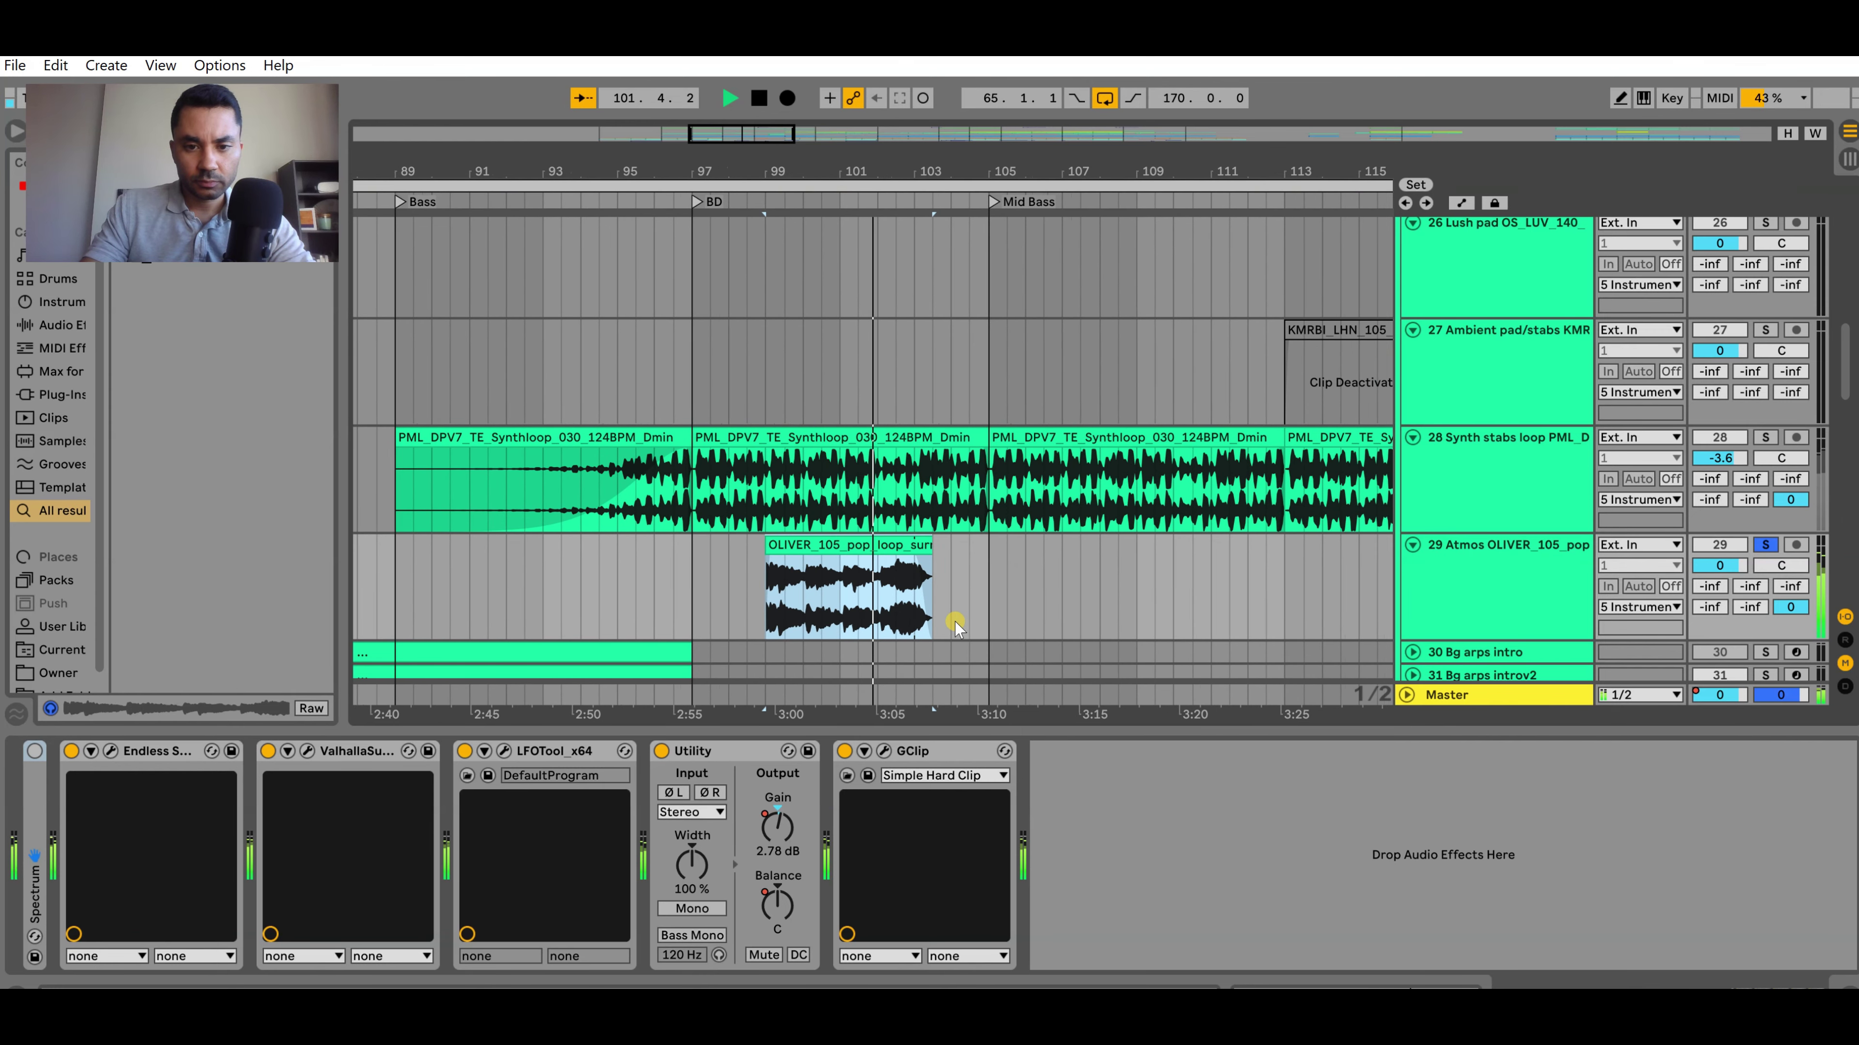
key("space")
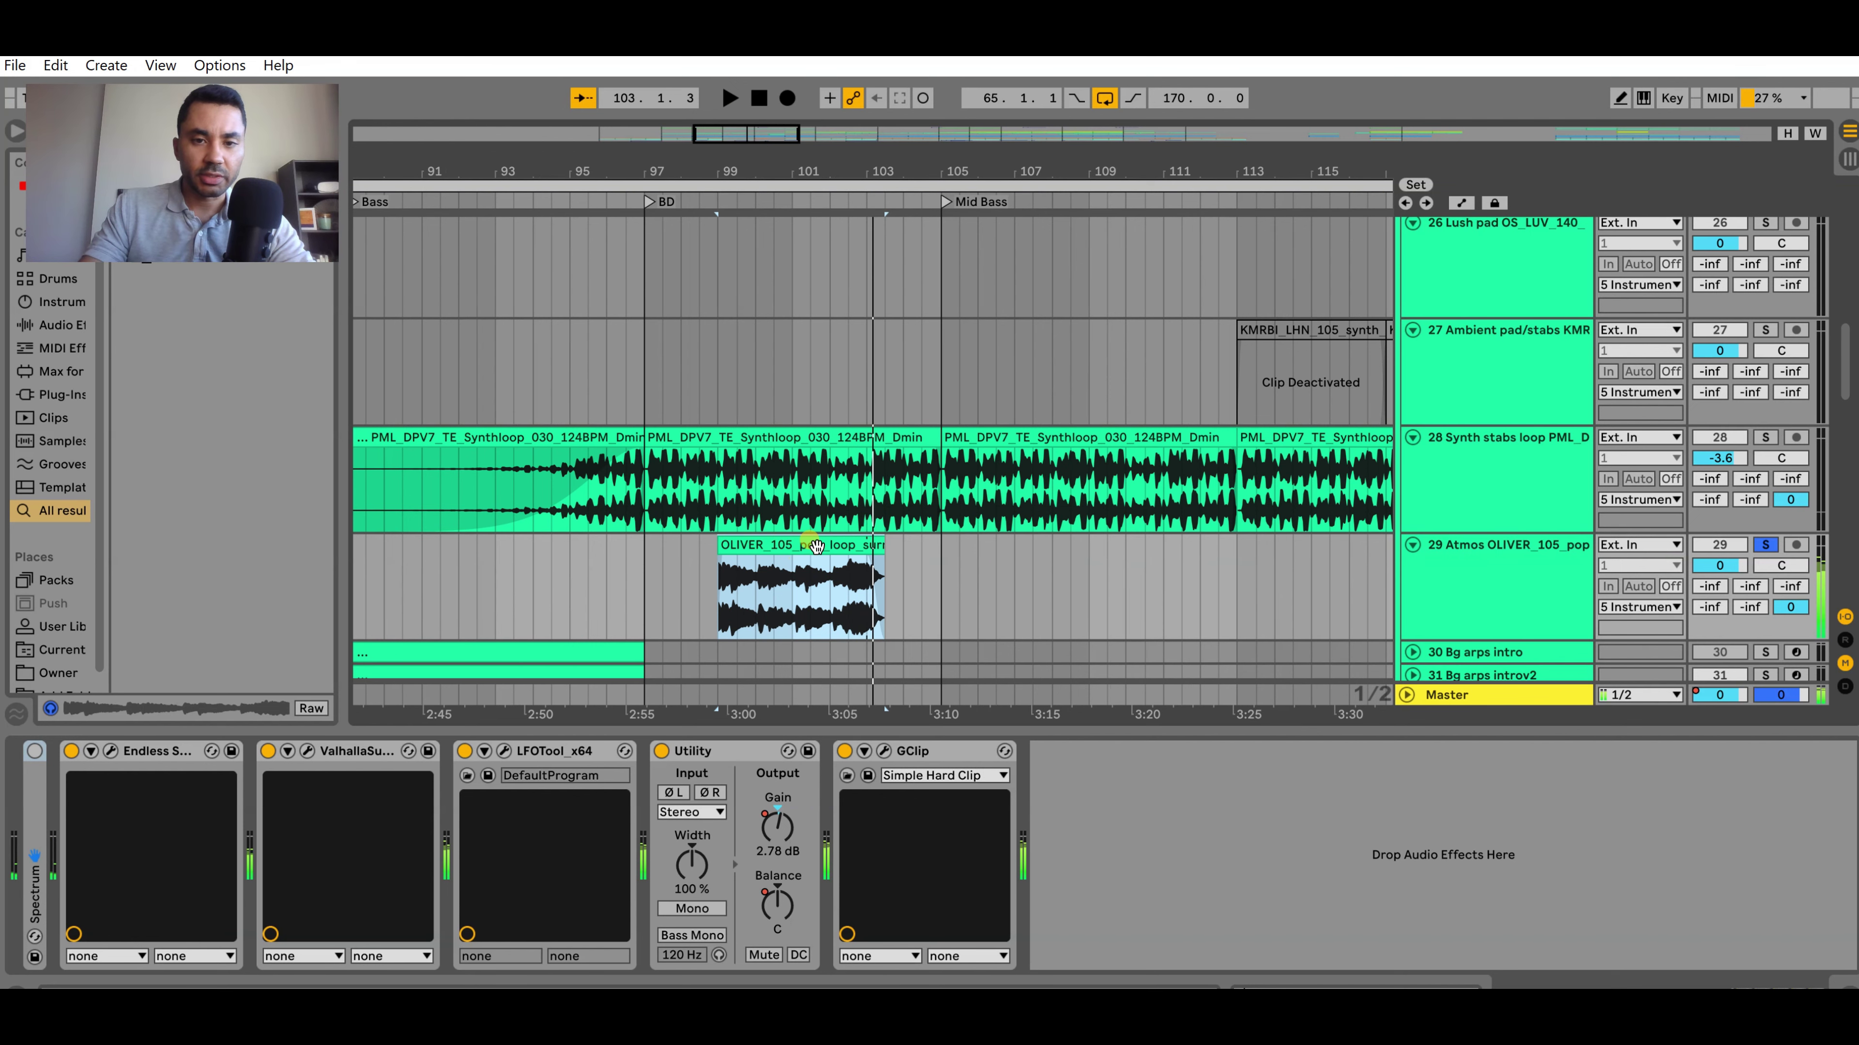
Examine the Endless Smile, ValhallaSupermassive and LFOTool settings on the Atmos track, closing each plug-in window
left_click(111, 750)
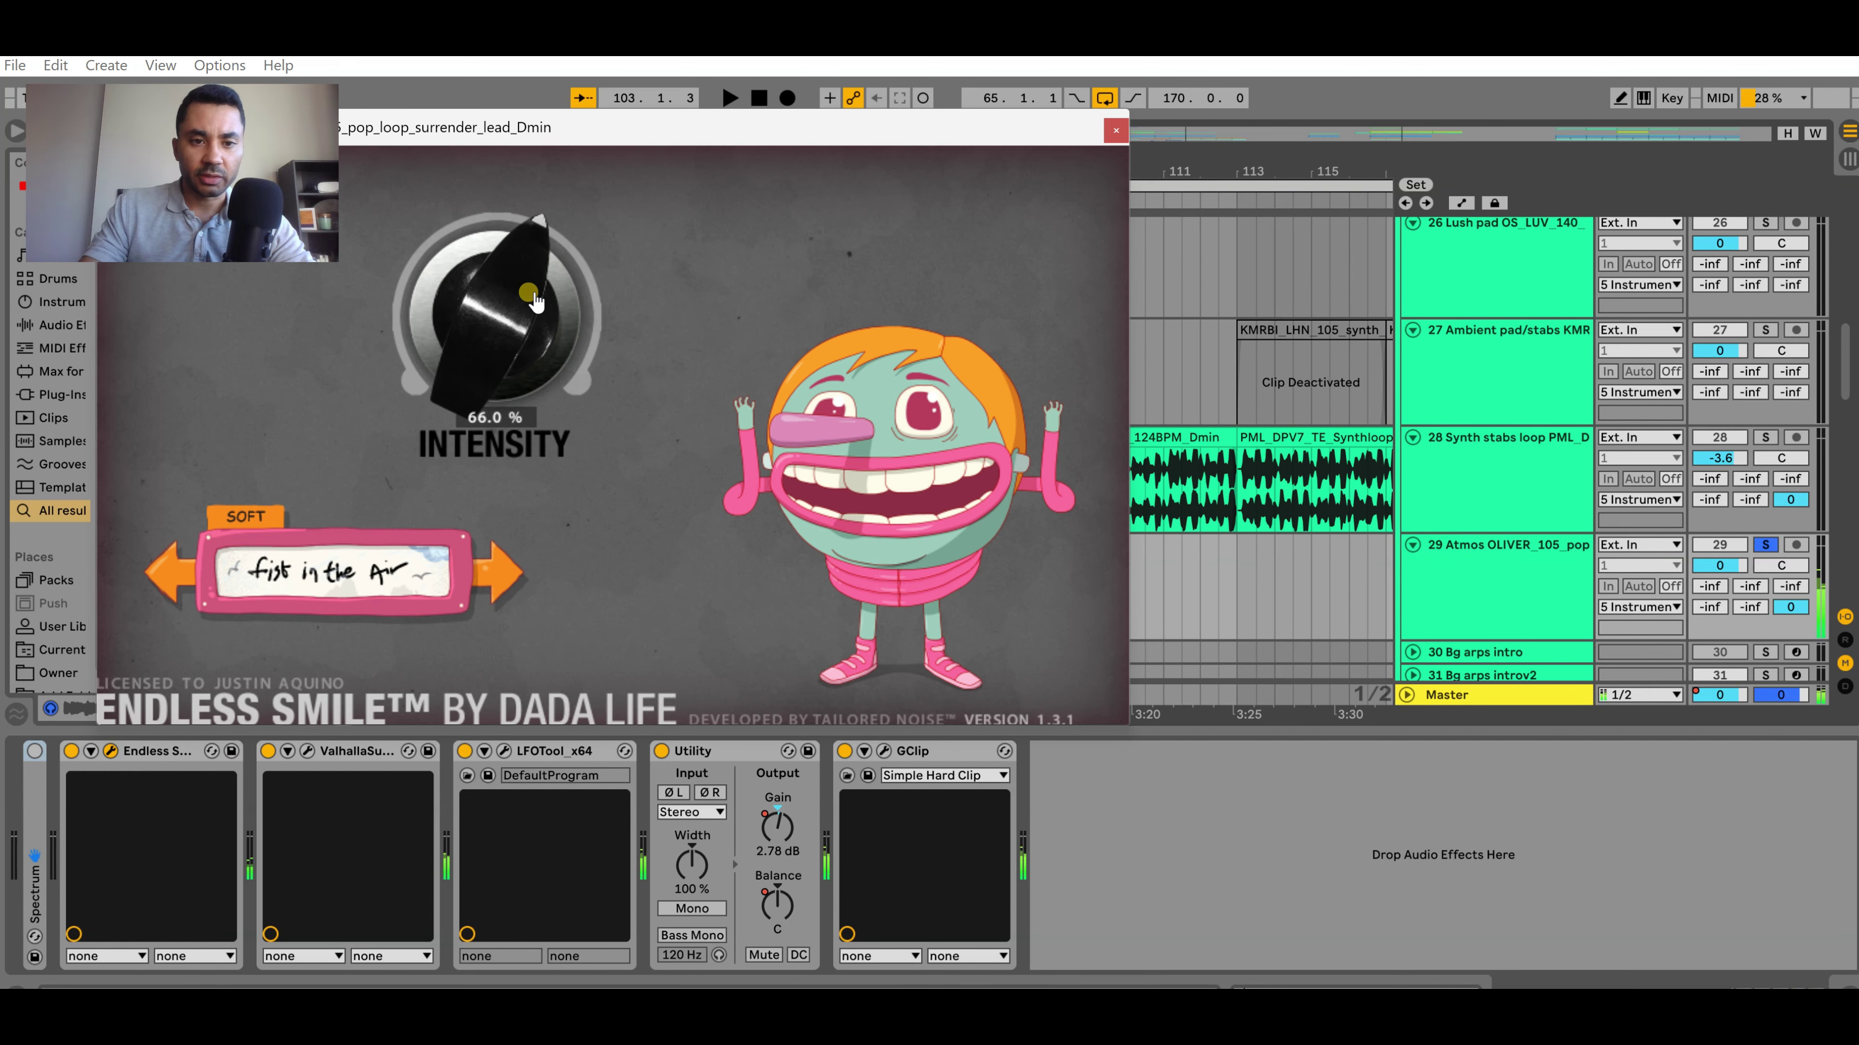
left_click(1116, 131)
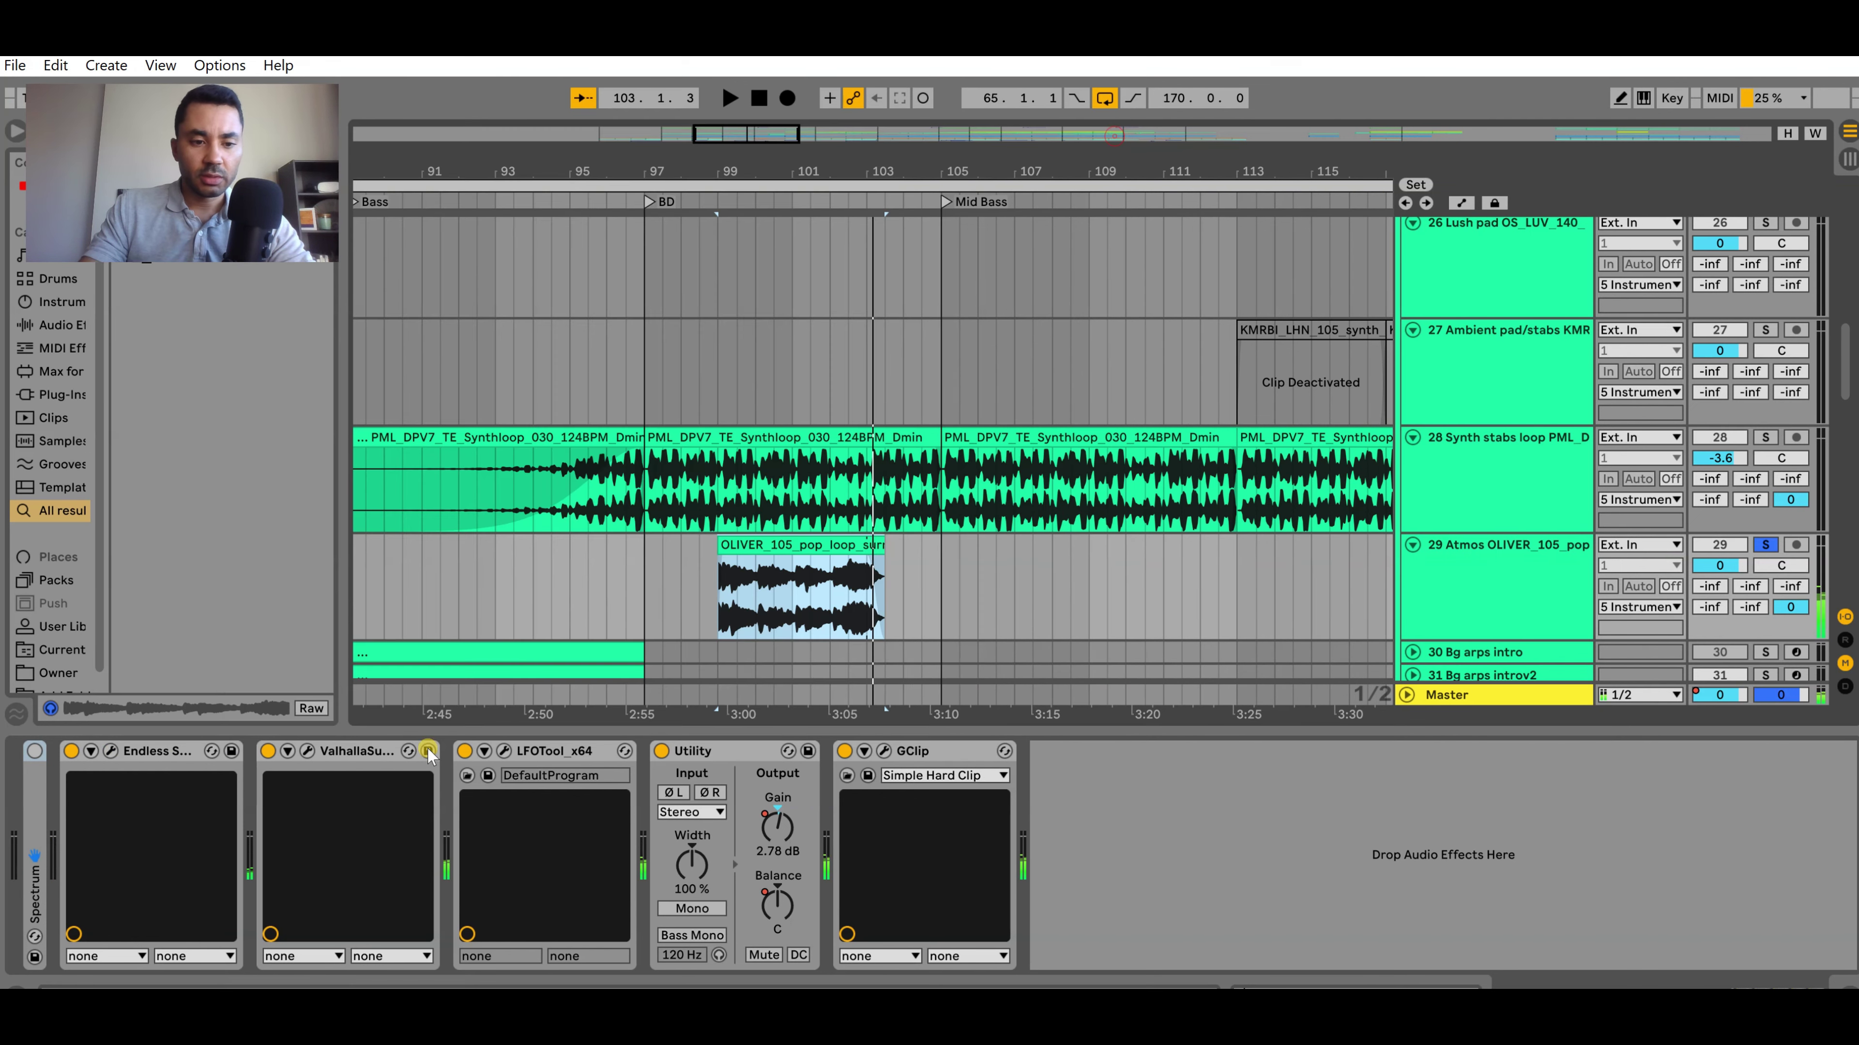
left_click(306, 751)
left_click_drag(765, 150, 1071, 172)
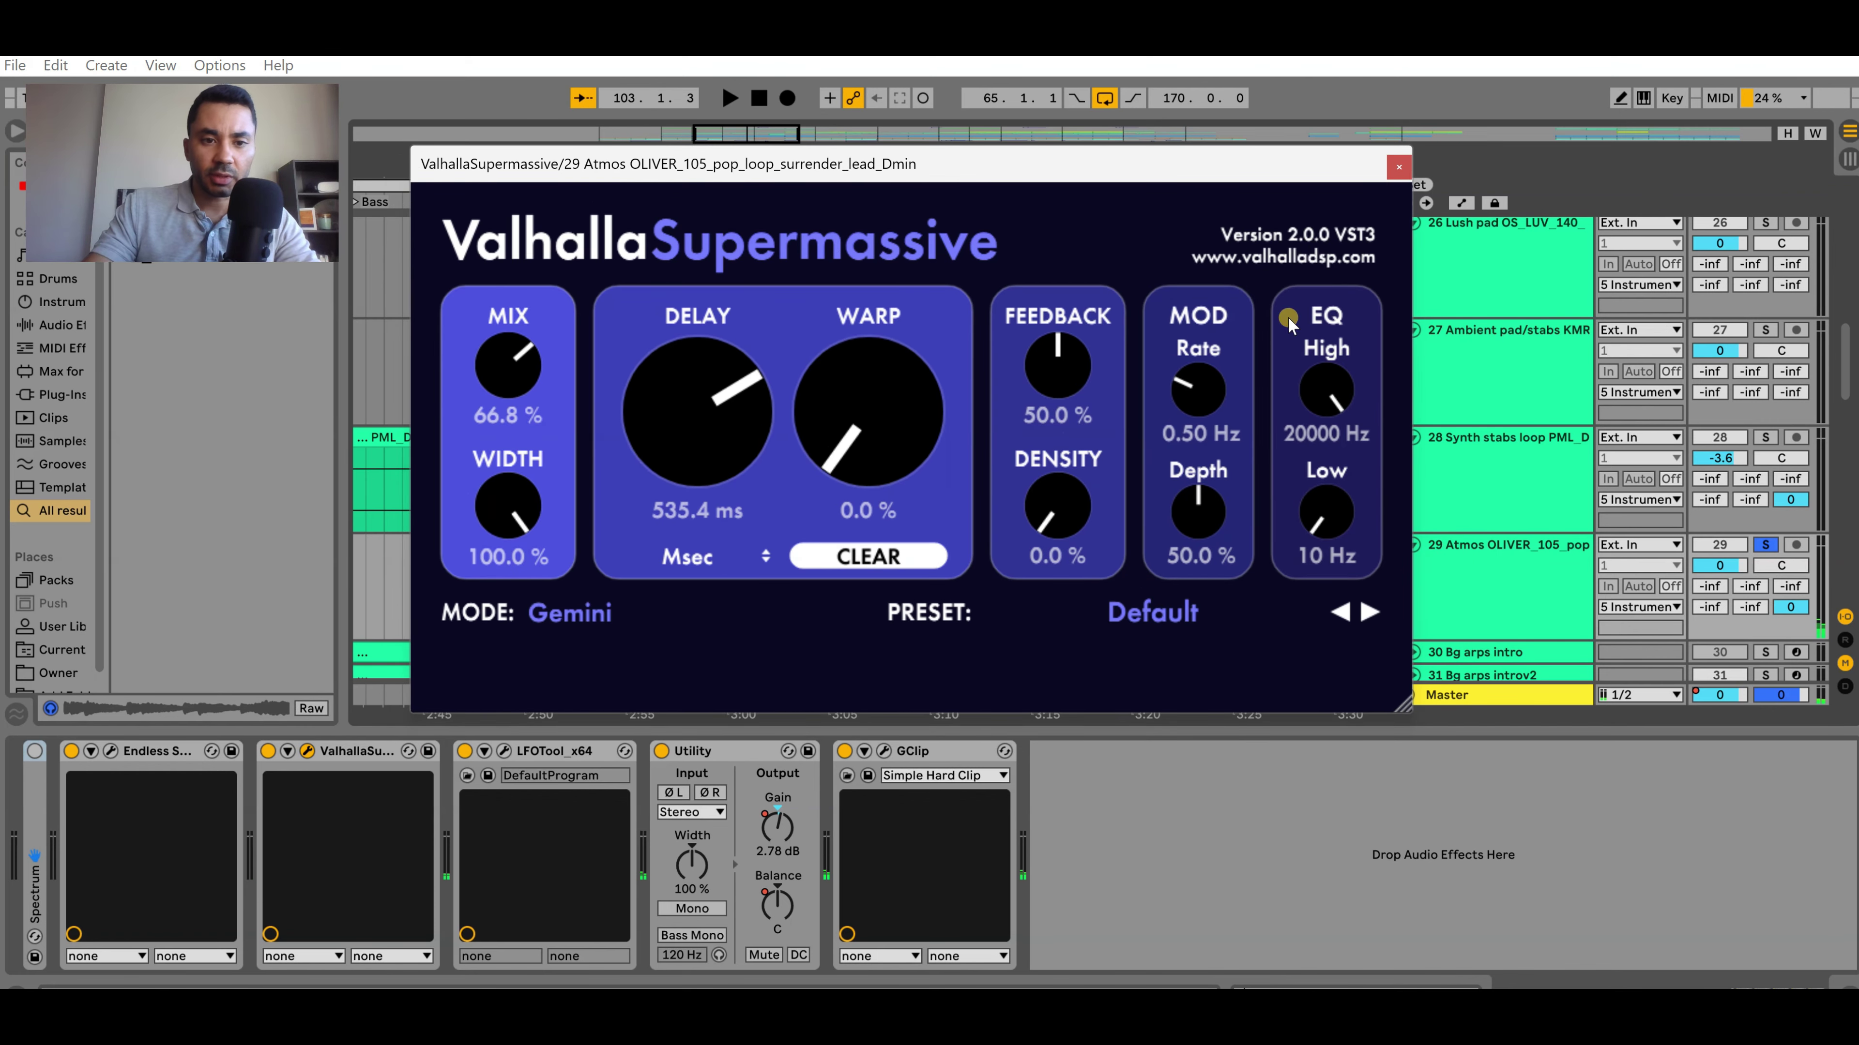
left_click(1396, 170)
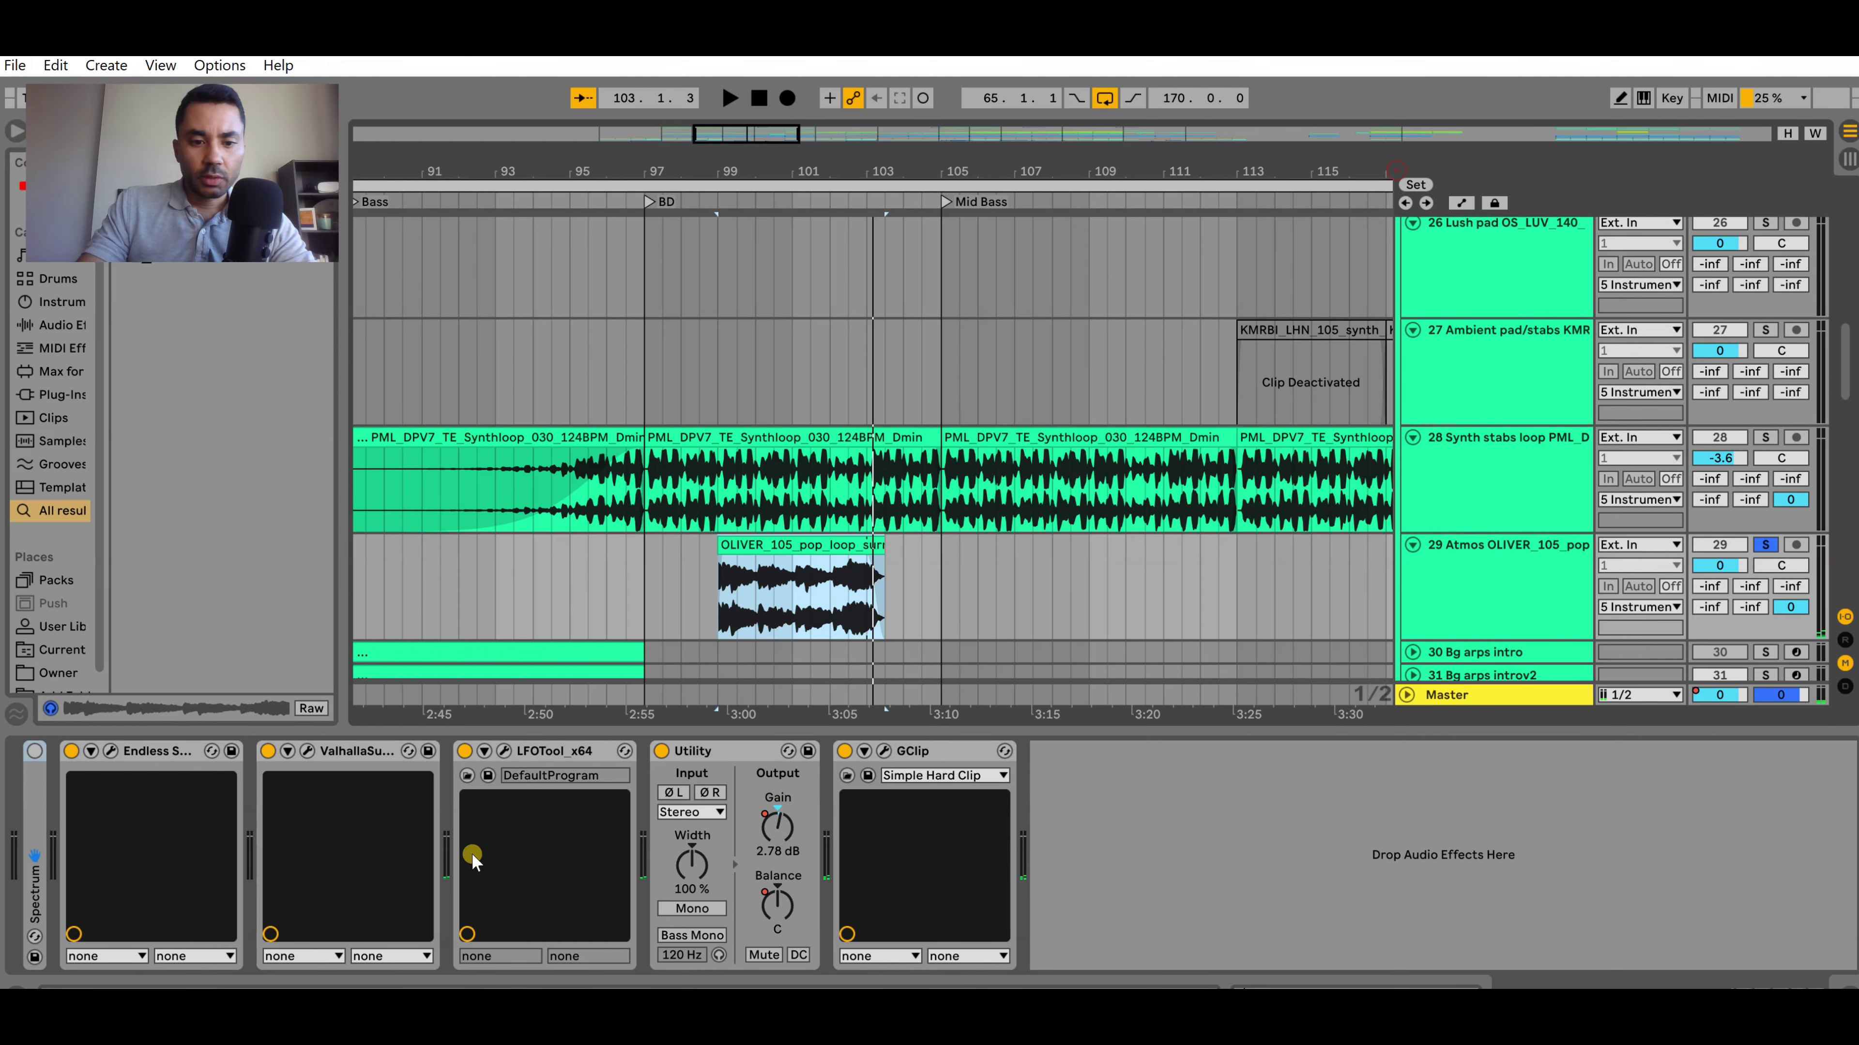
left_click(505, 751)
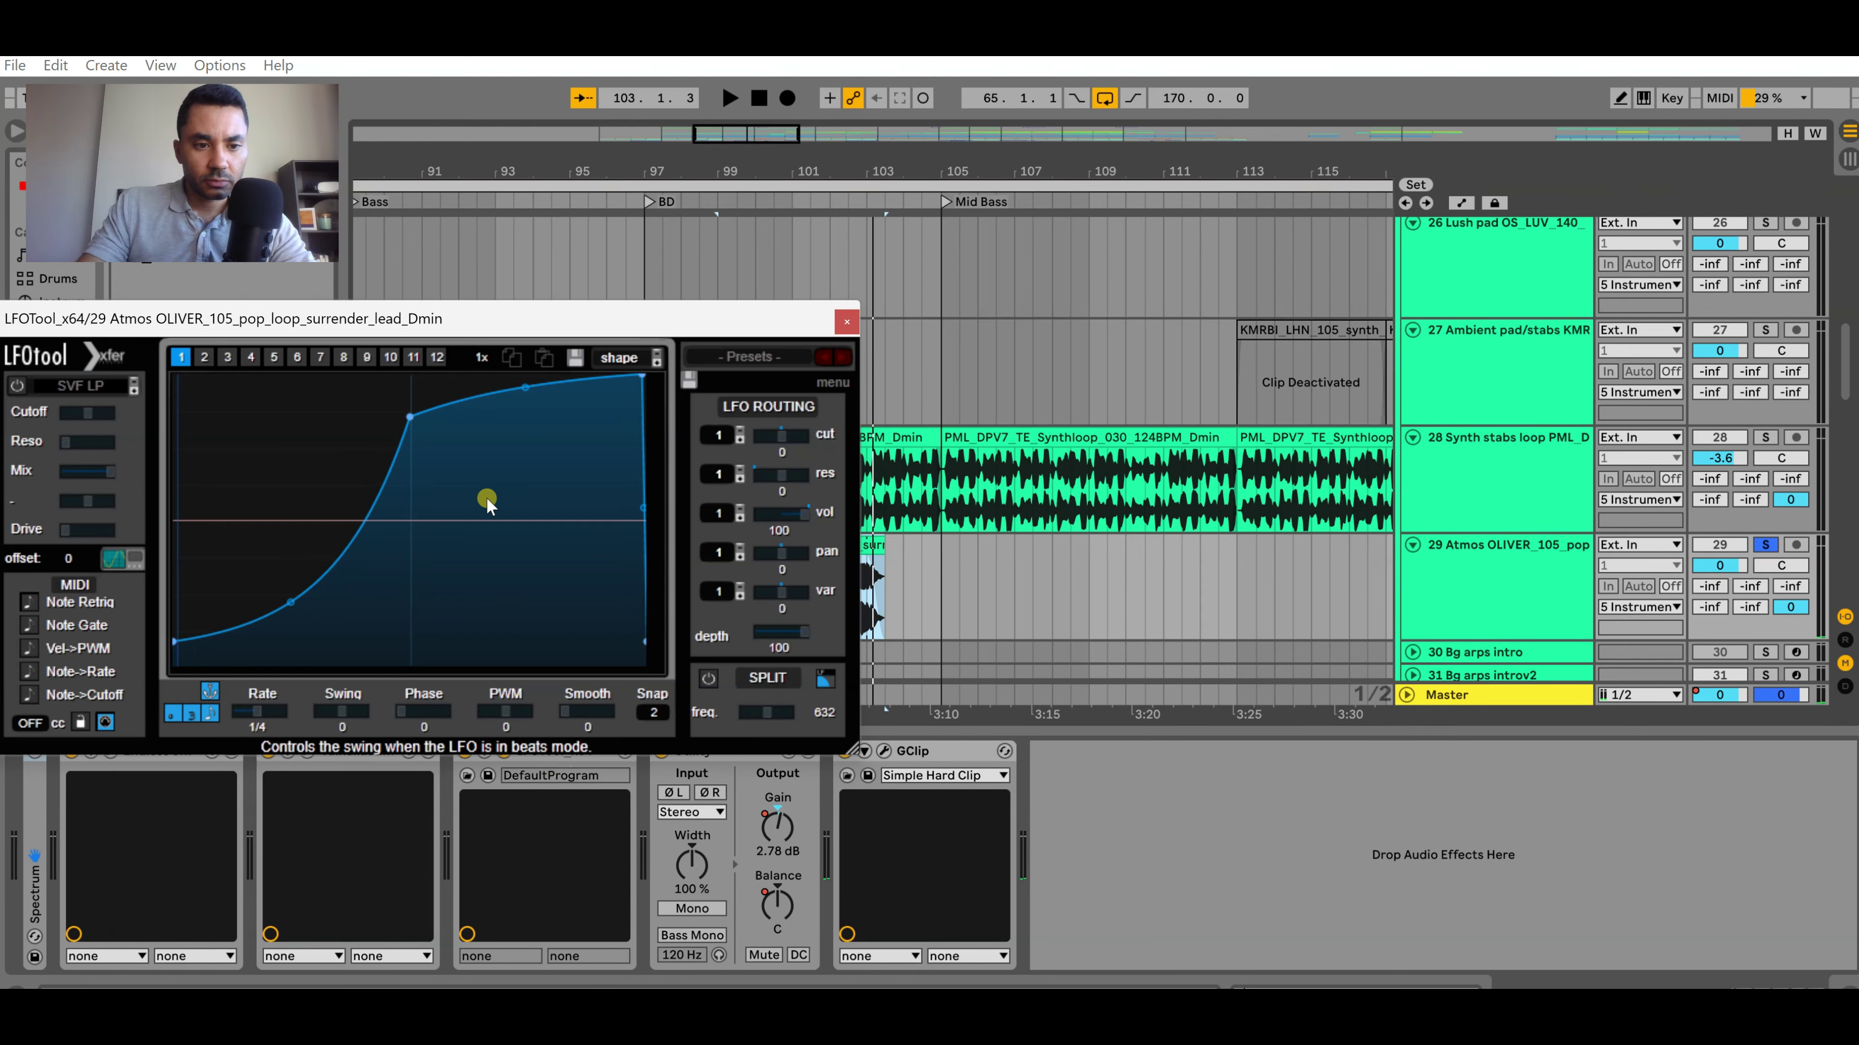
left_click(847, 321)
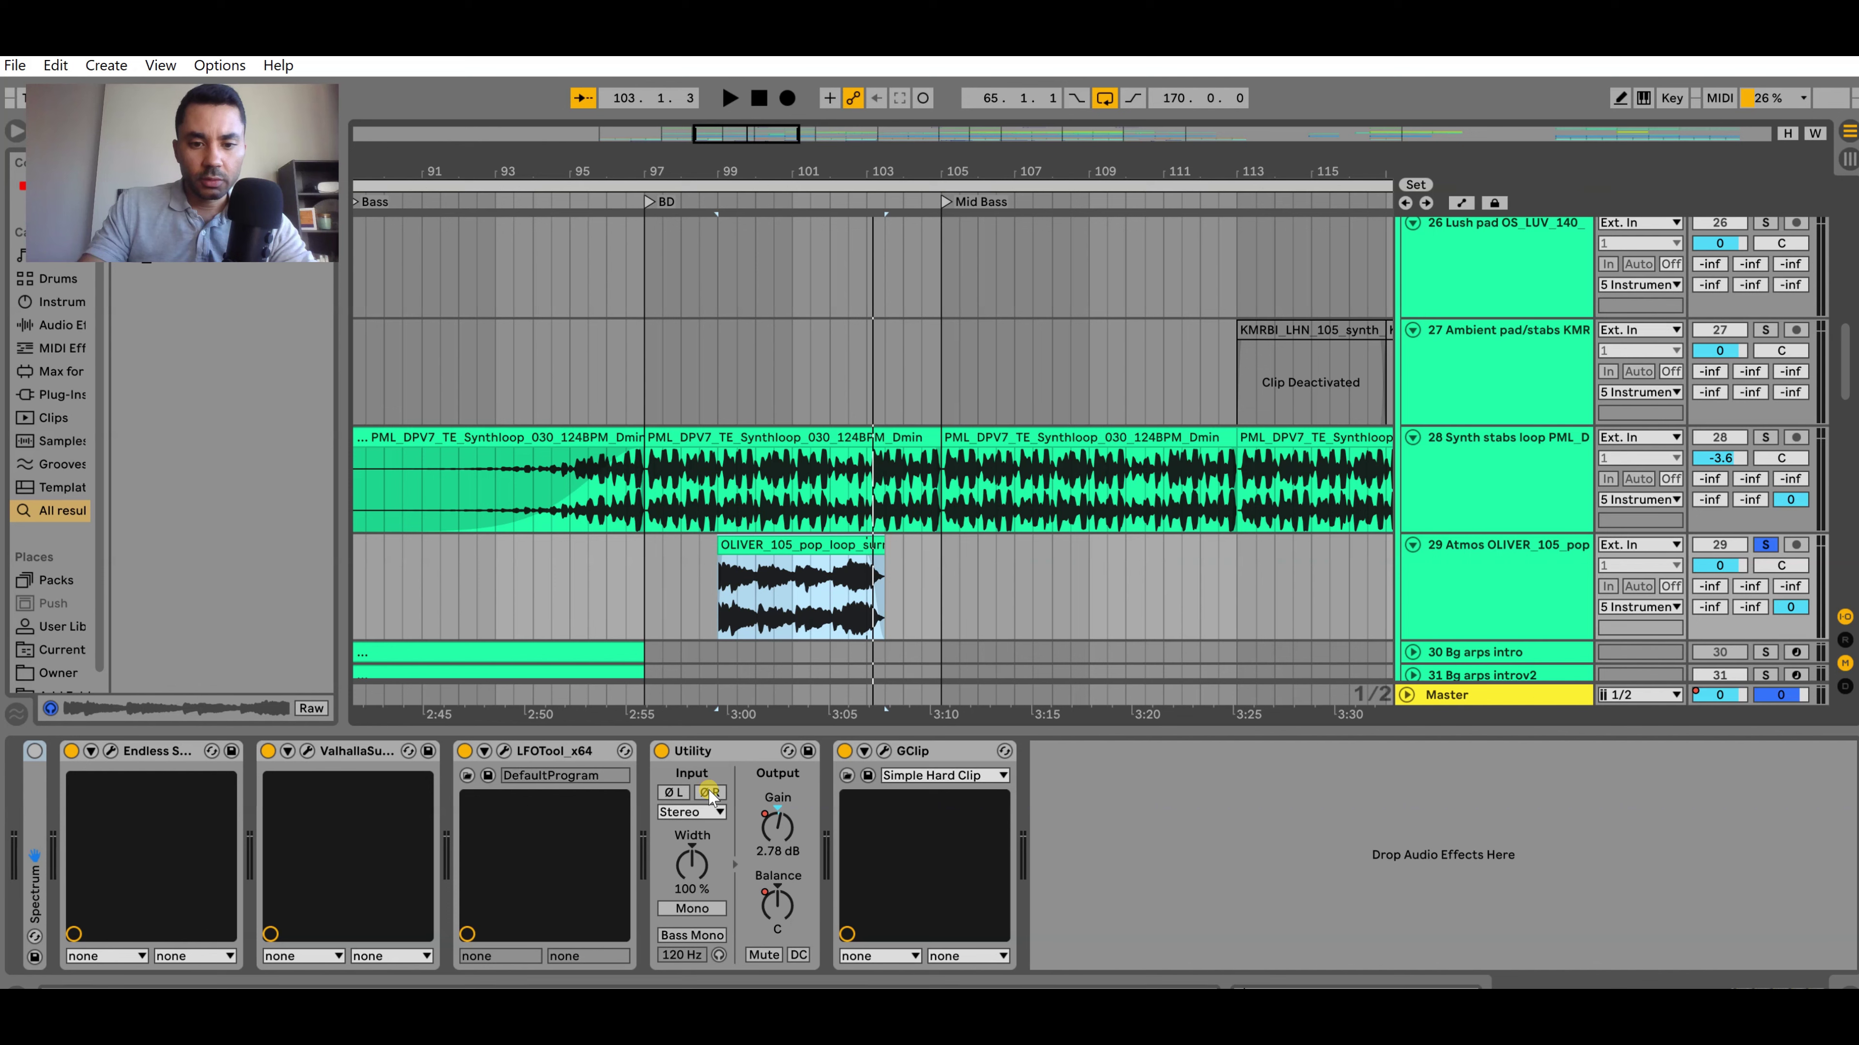
Select the Atmos clip at bar 149, just before the Lead diy plucks section
scroll(849, 590, "down", 5)
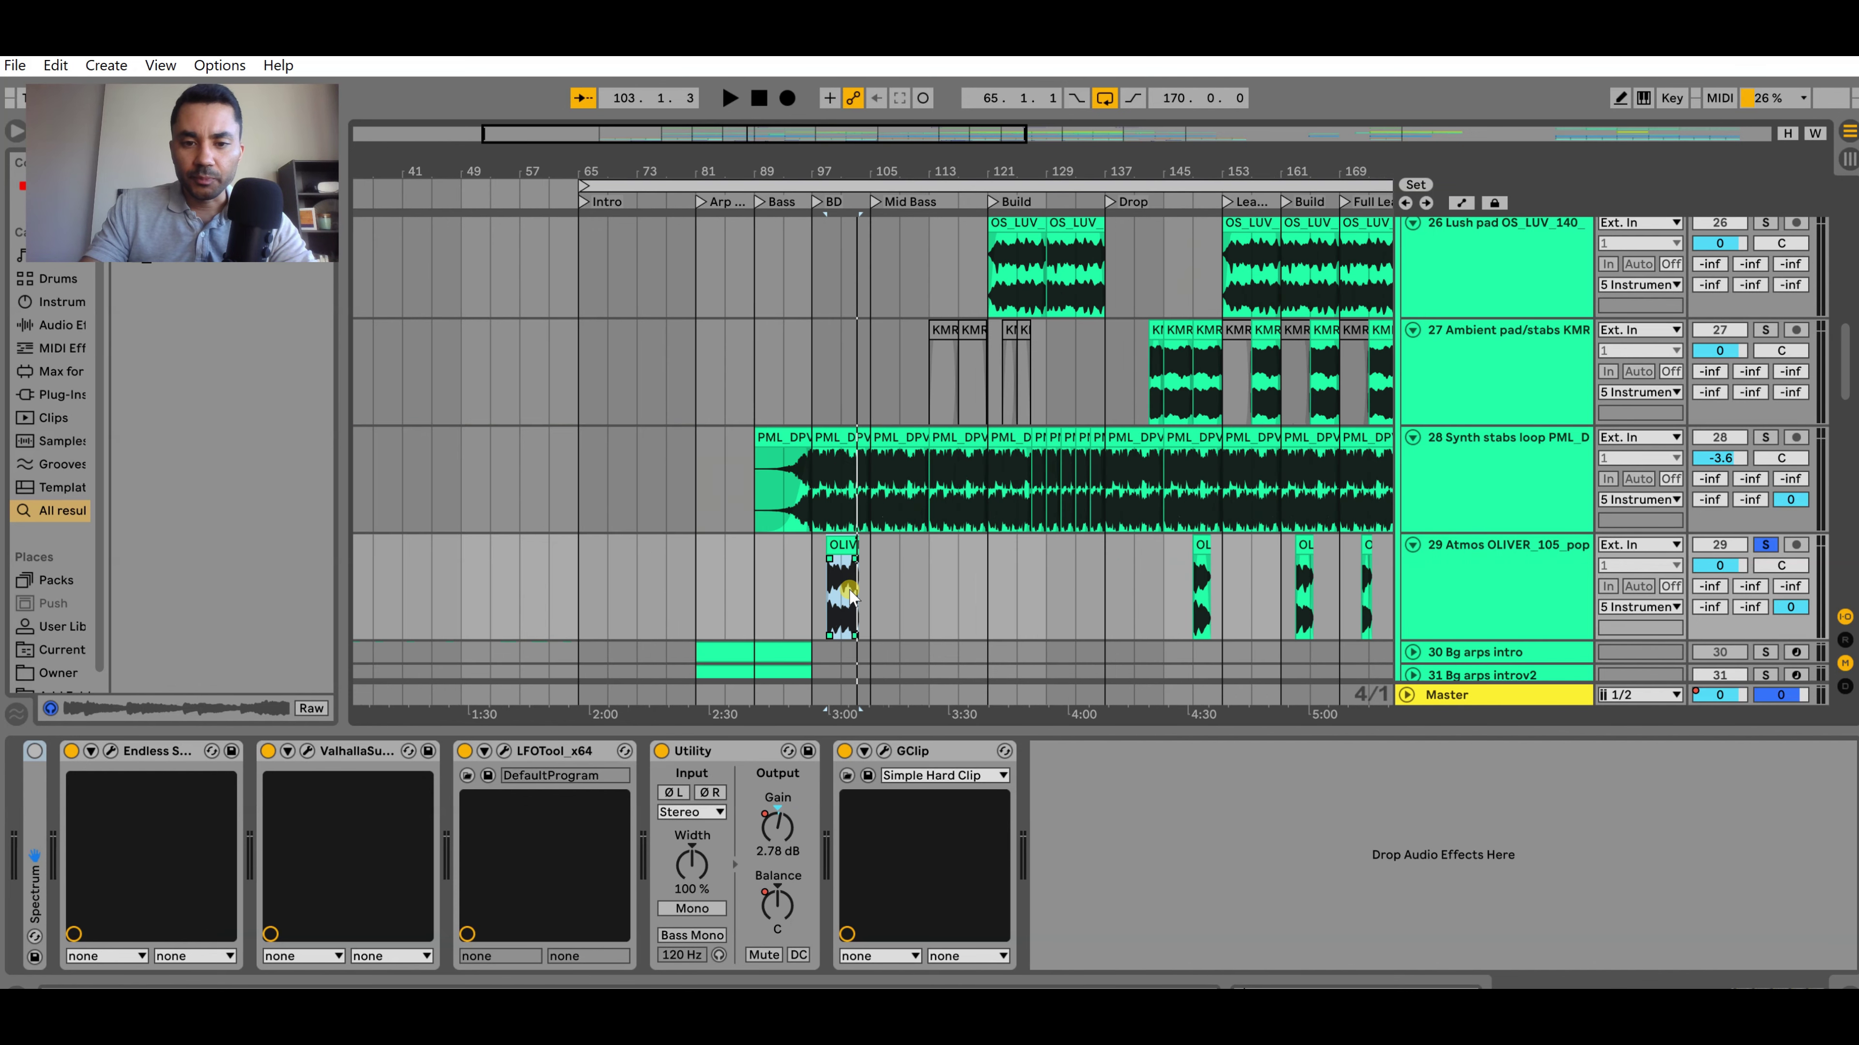
left_click(1204, 567)
scroll(1204, 567, "up", 2)
scroll(1208, 565, "down", 2)
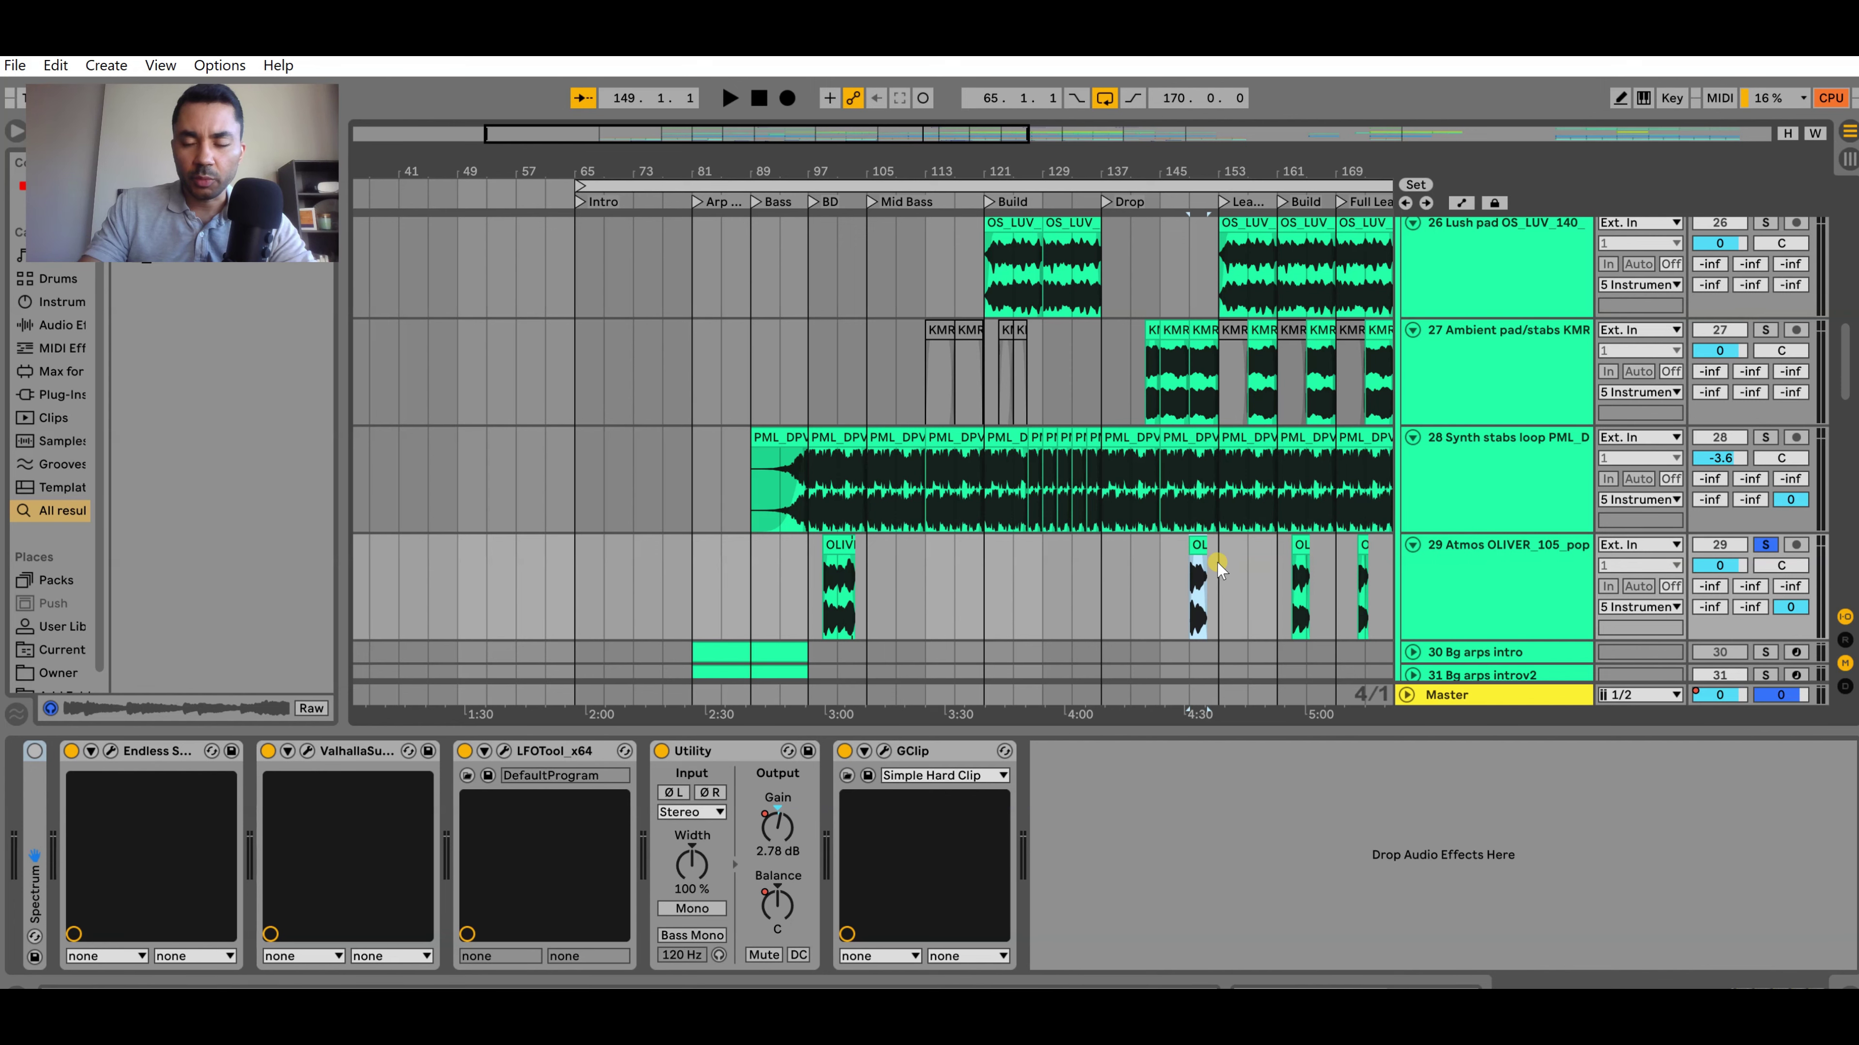
scroll(1218, 565, "up", 3)
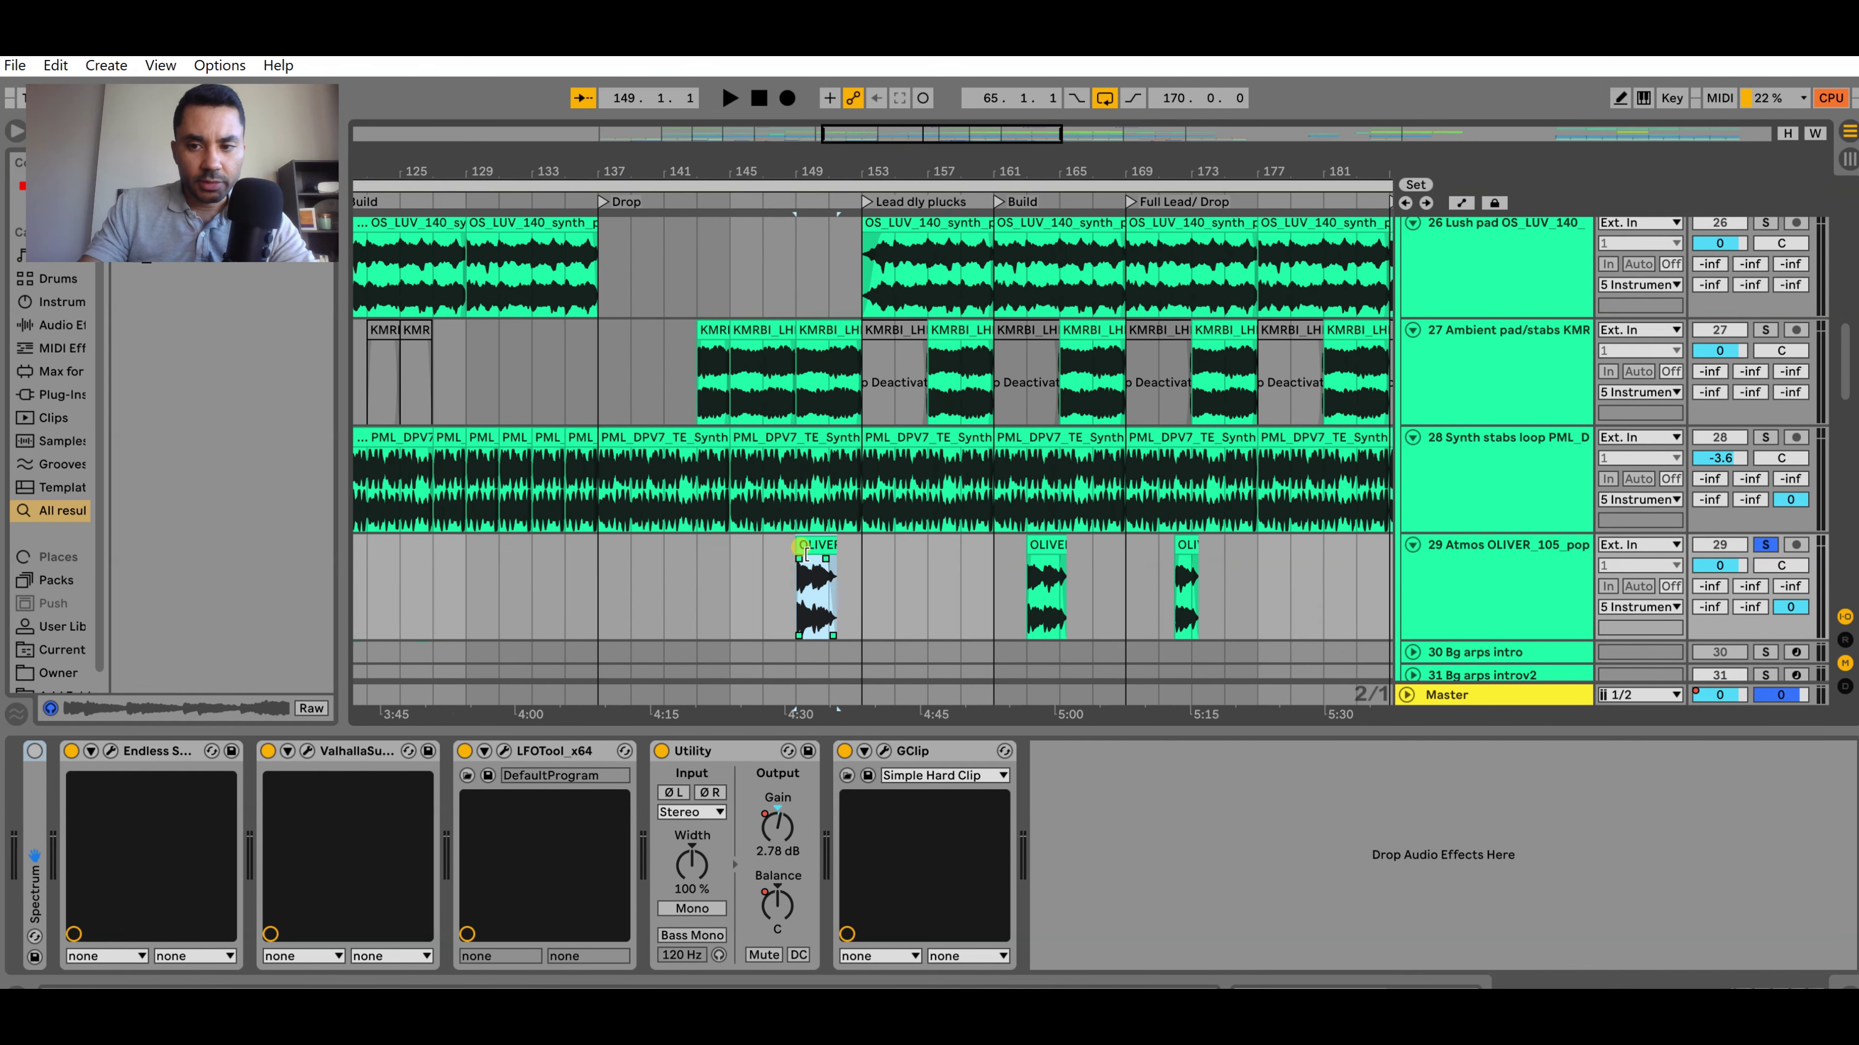
scroll(806, 554, "up", 3)
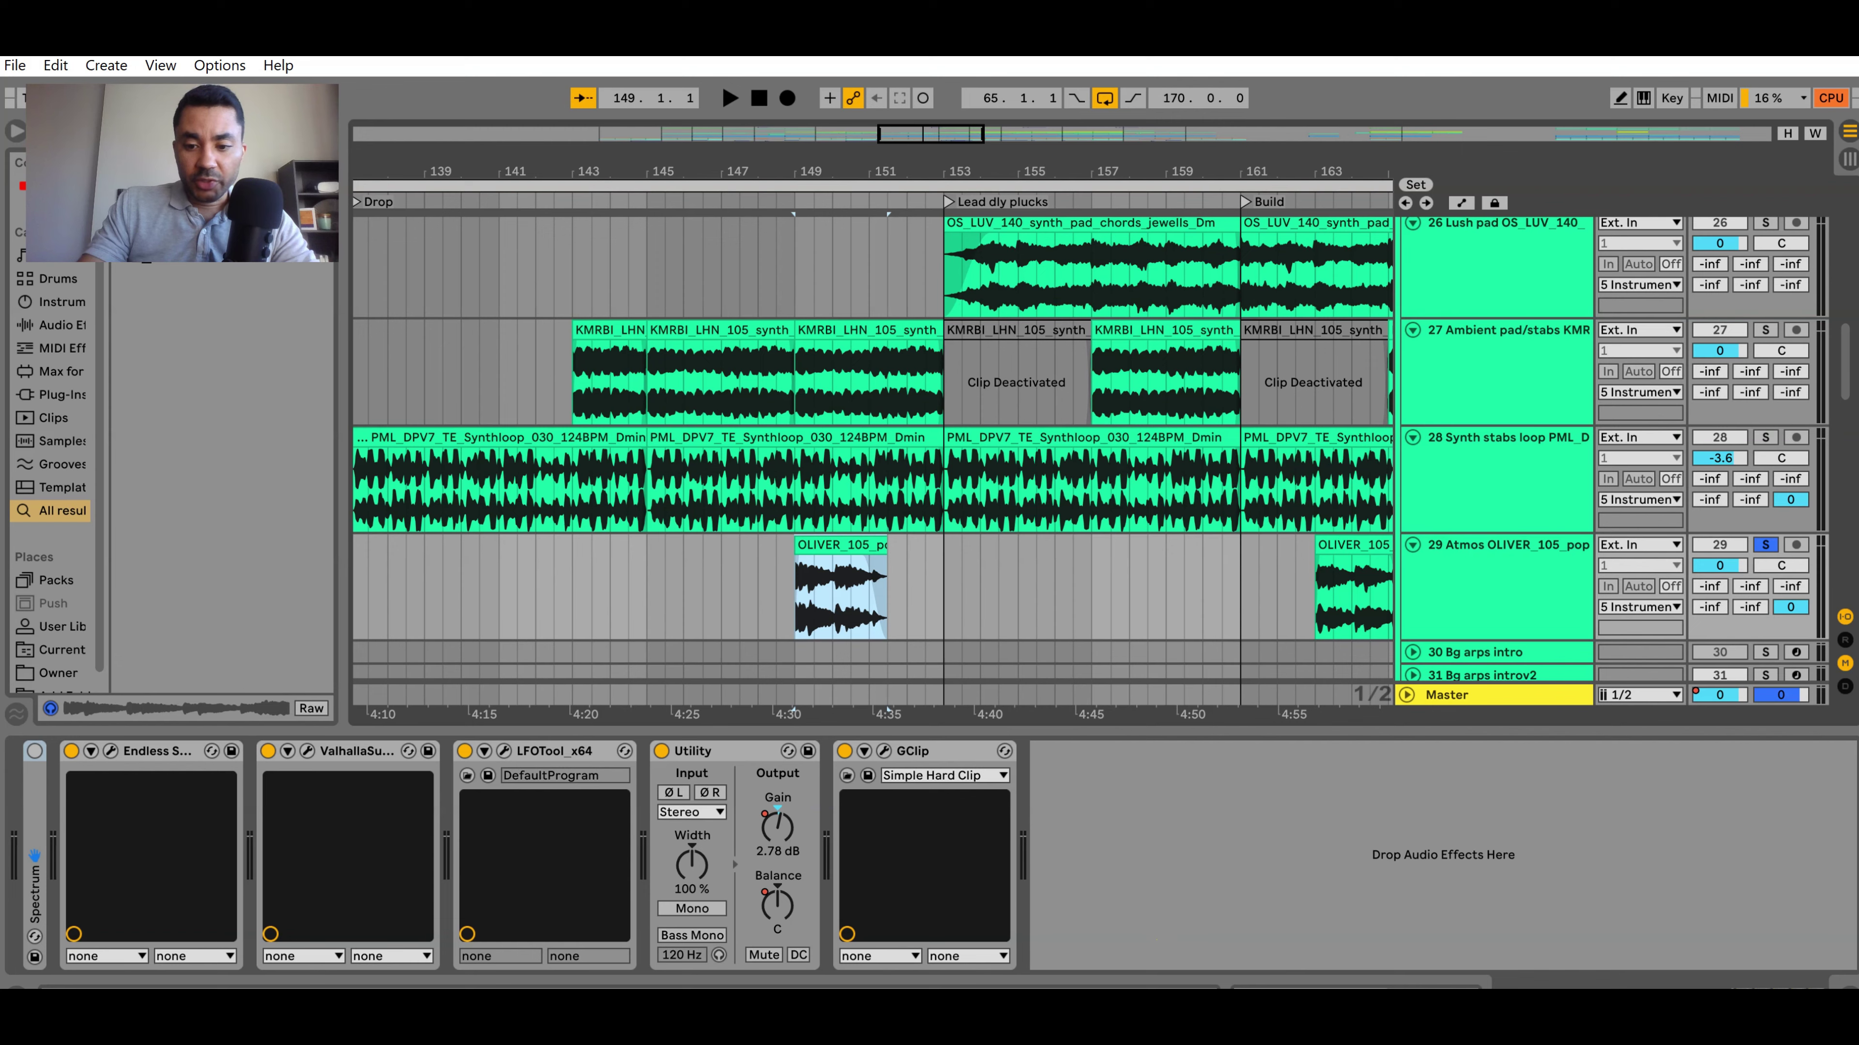
Show the sample view and compare the warp, formant and pitch settings of the Atmos clips at bars 149 and 163
left_click(1354, 988)
scroll(70, 879, "down", 5)
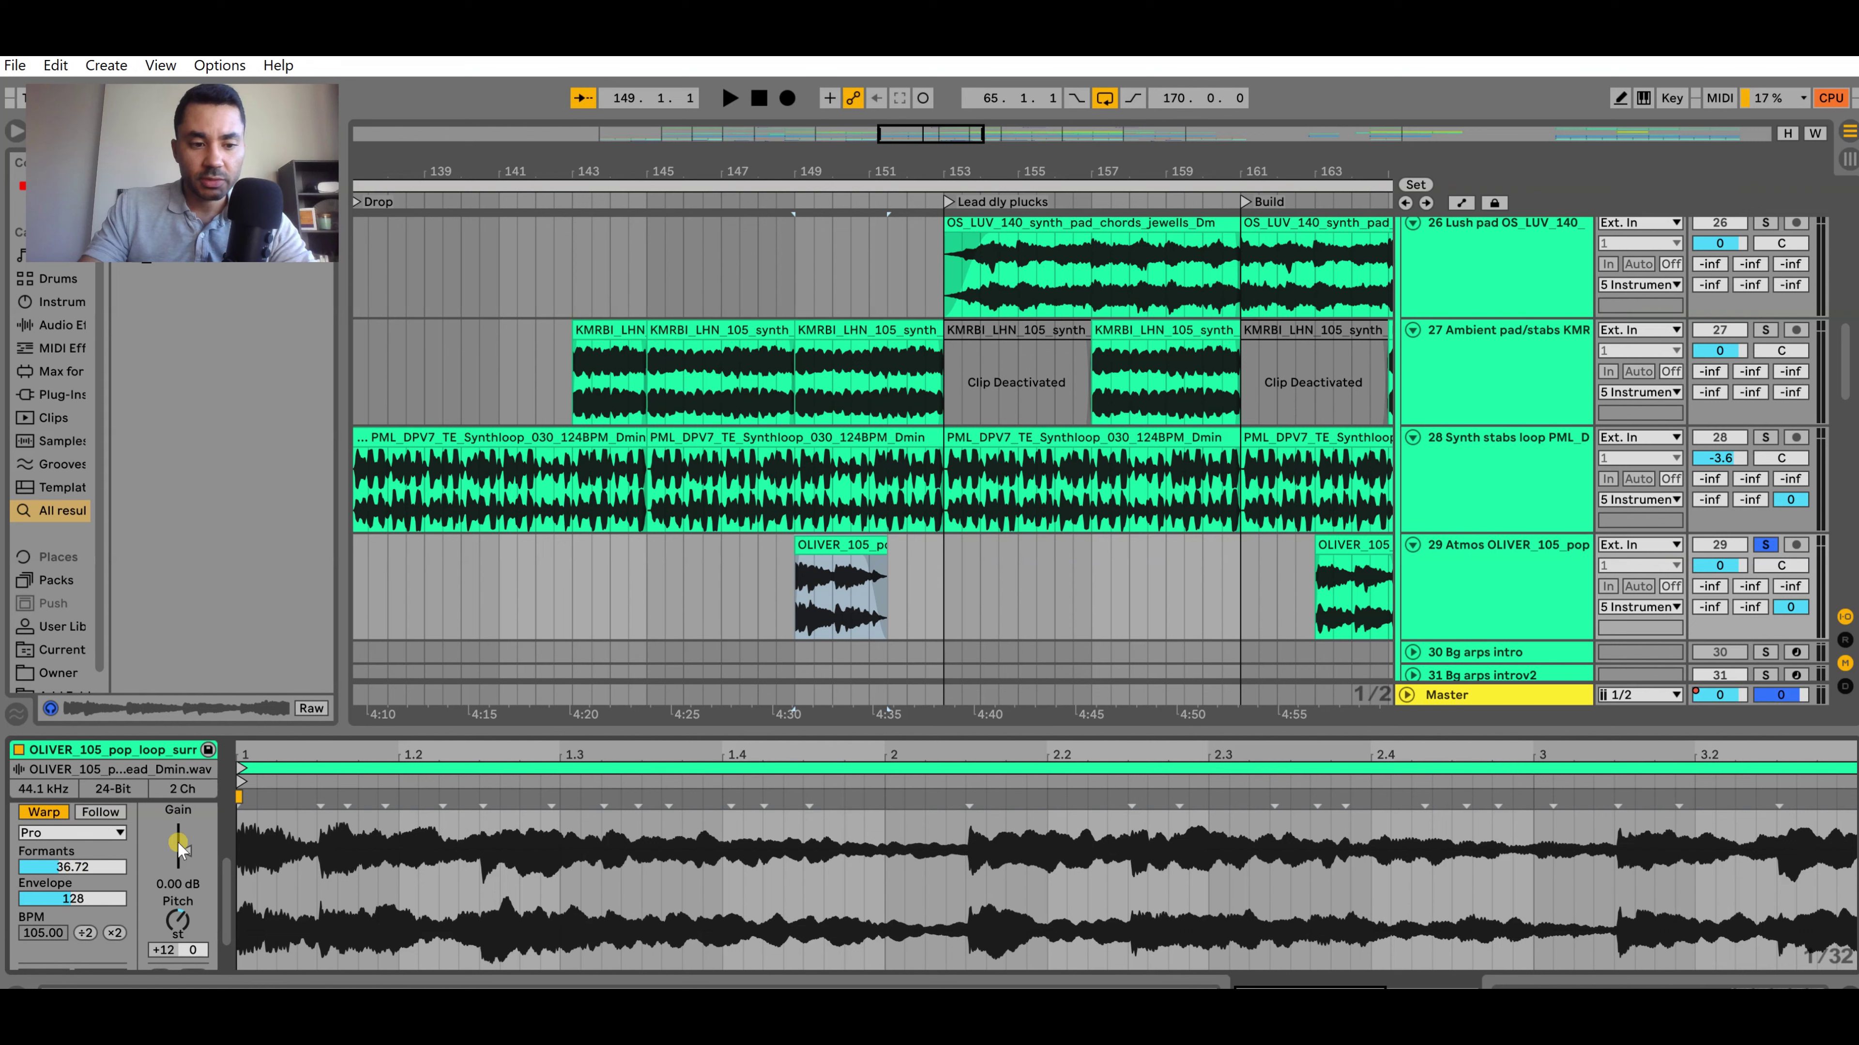
left_click(841, 545)
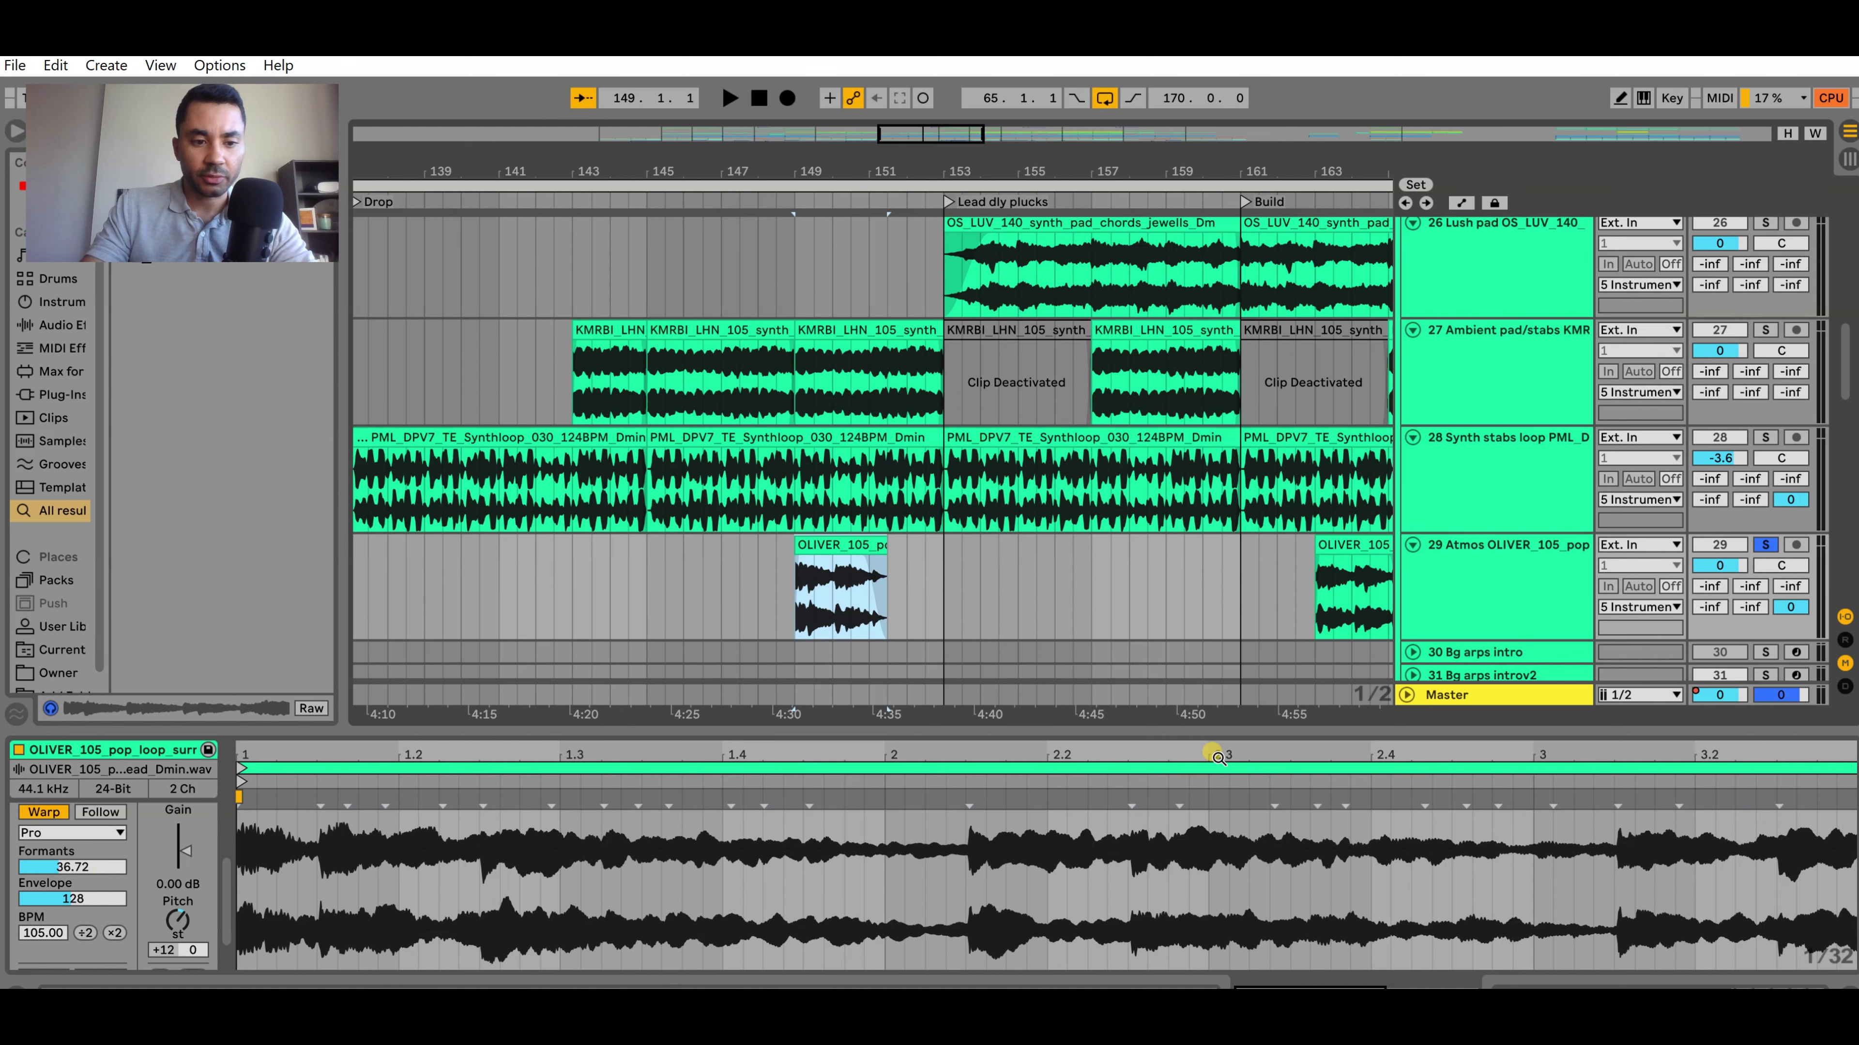
left_click(1347, 545)
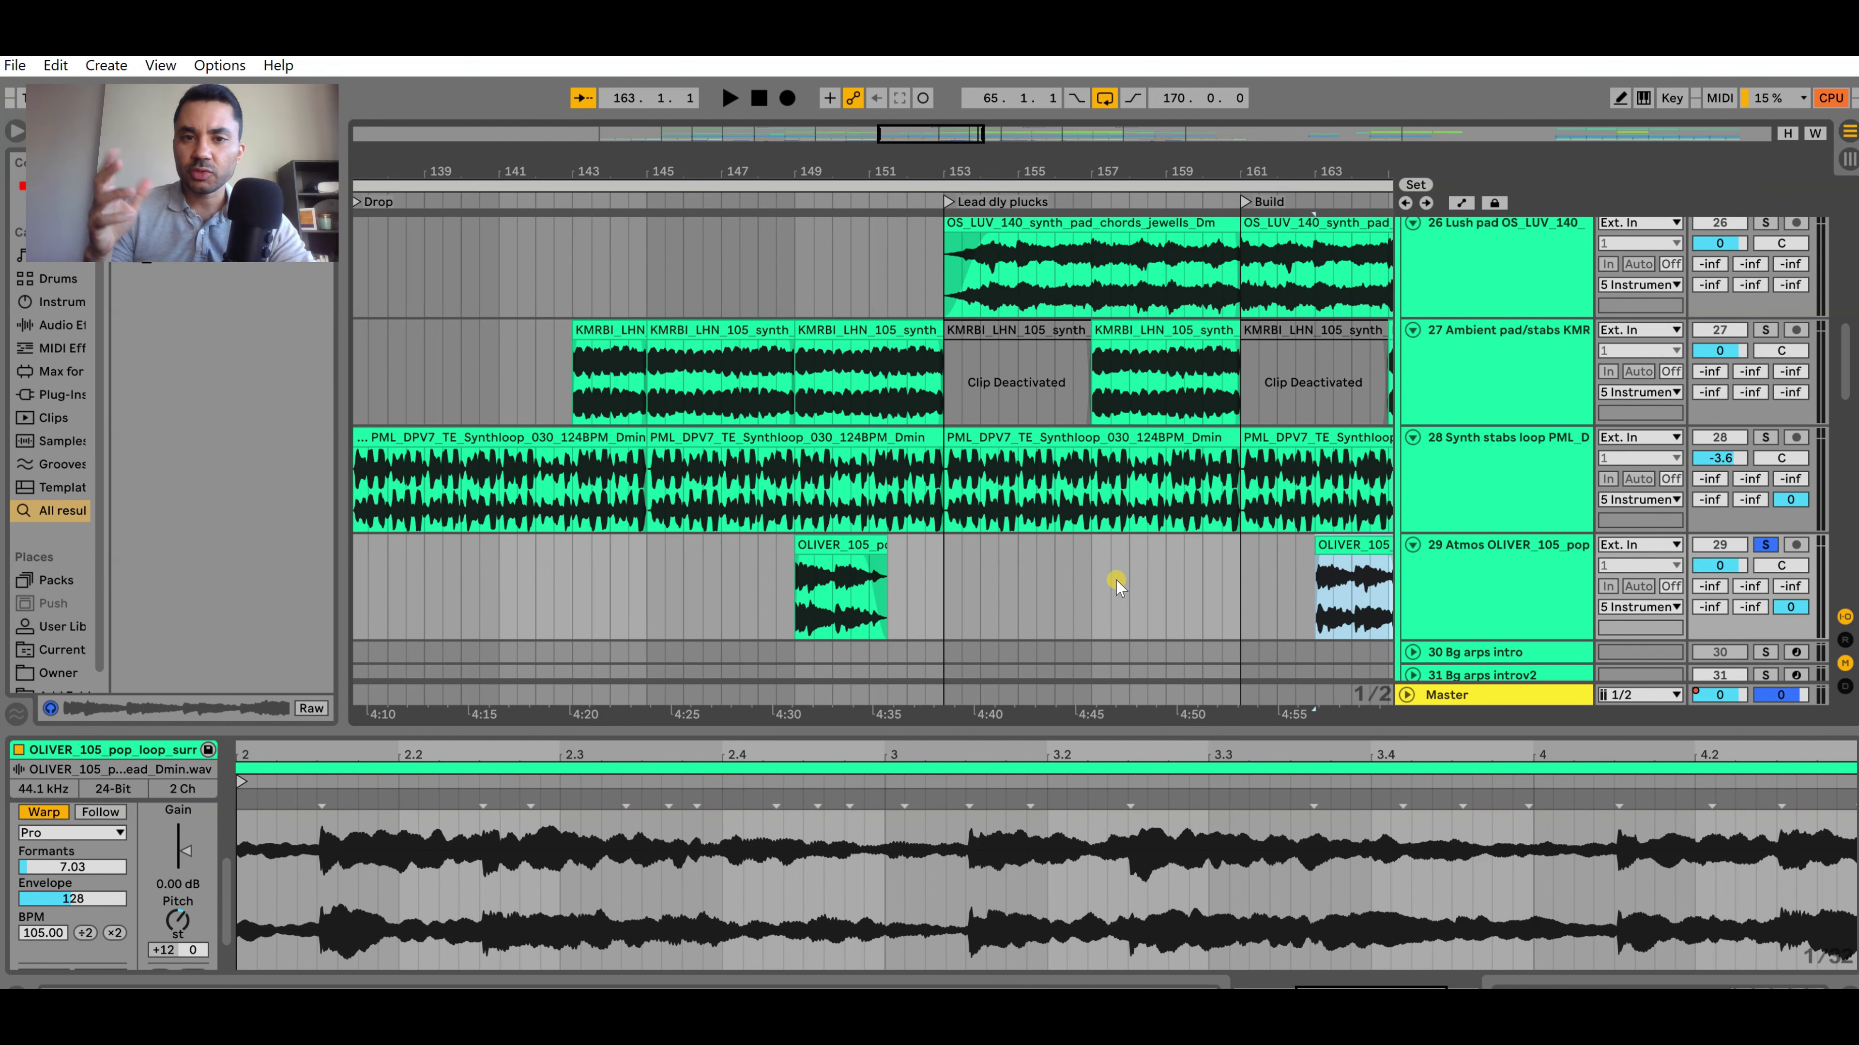
scroll(1115, 580, "down", 5)
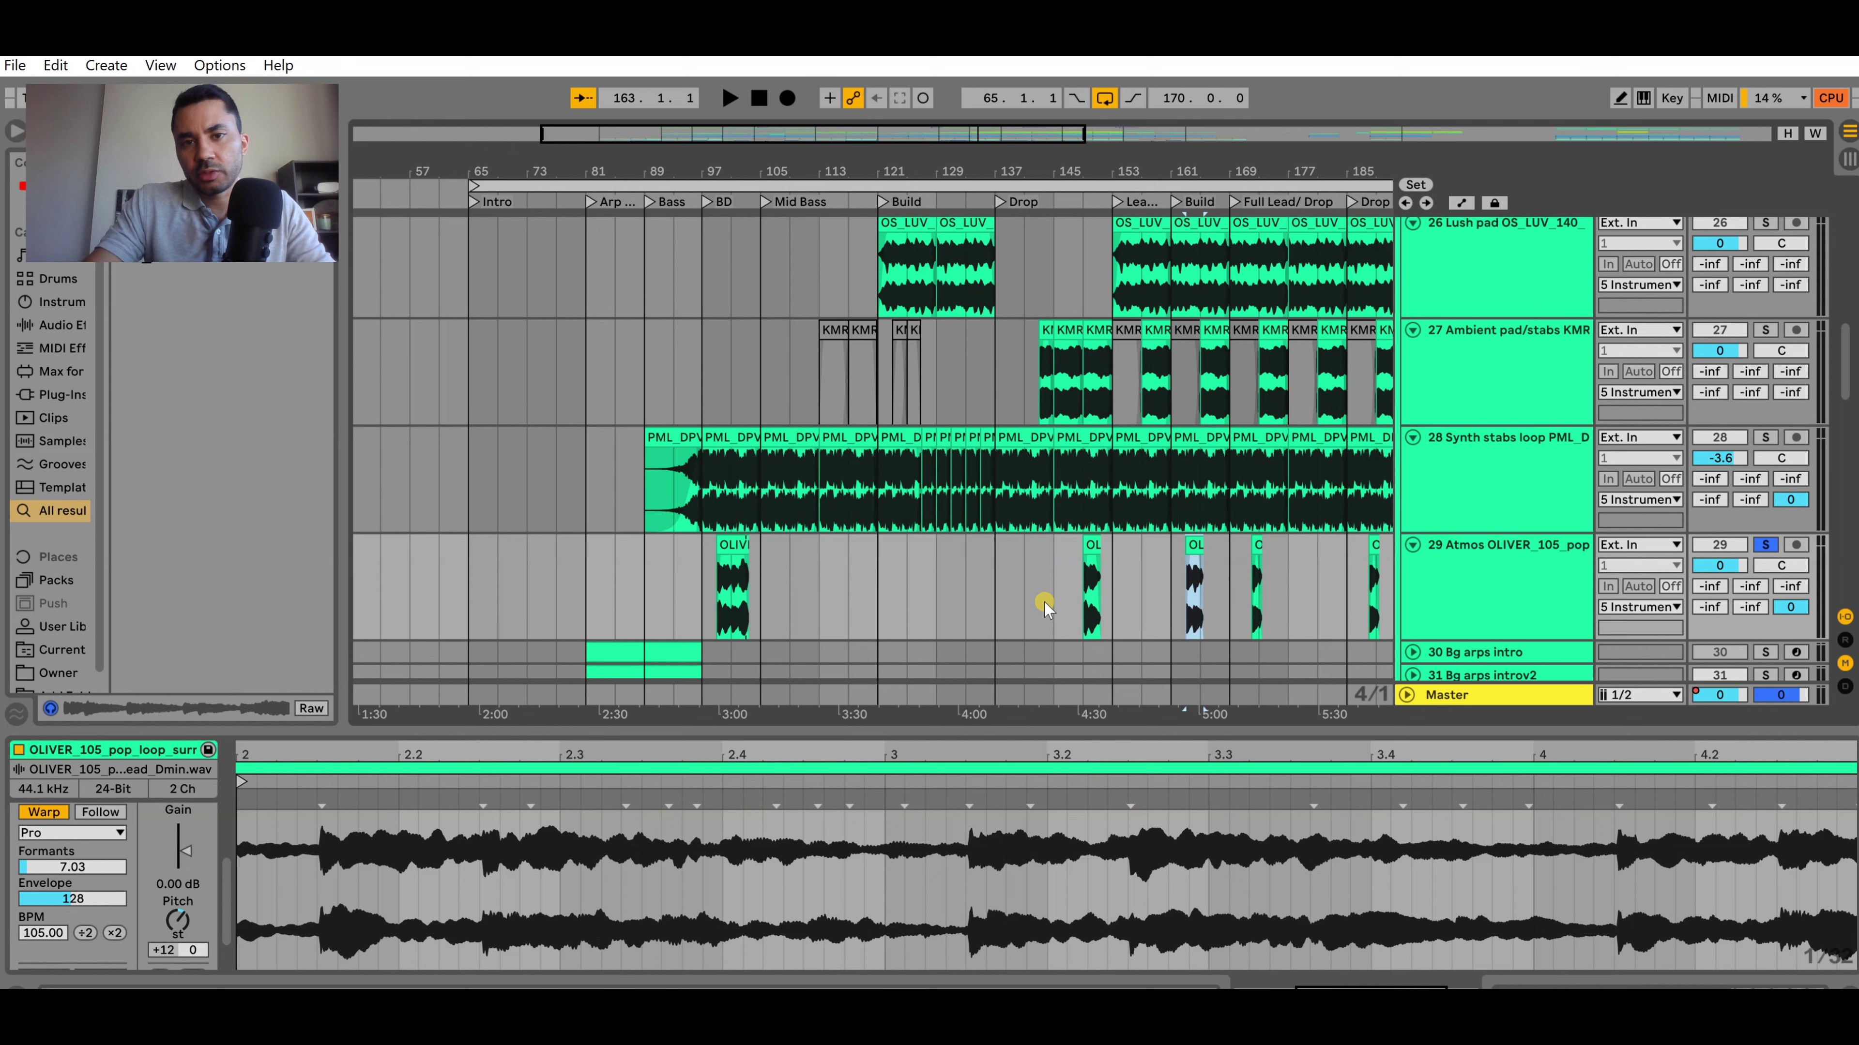
left_click(1092, 541)
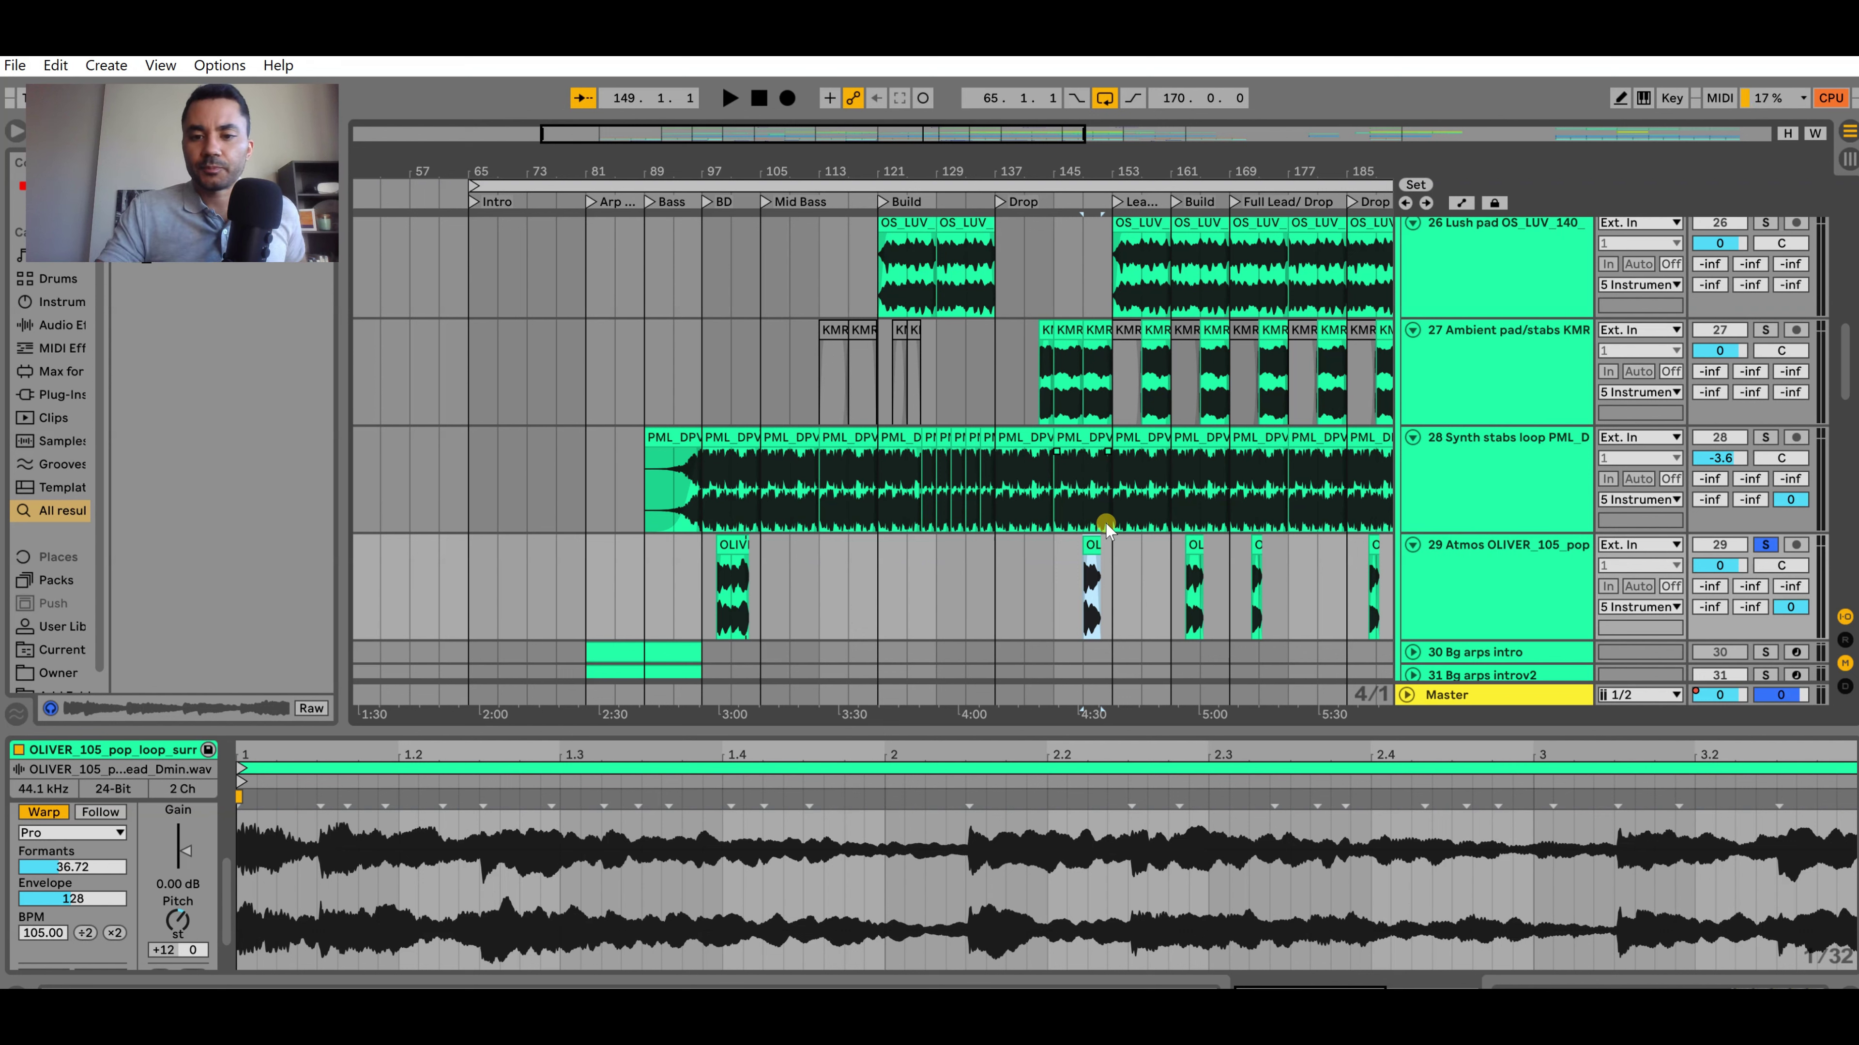
Listen to the soloed Atmos clip from bar 149 up to the Lead diy plucks section
key("space")
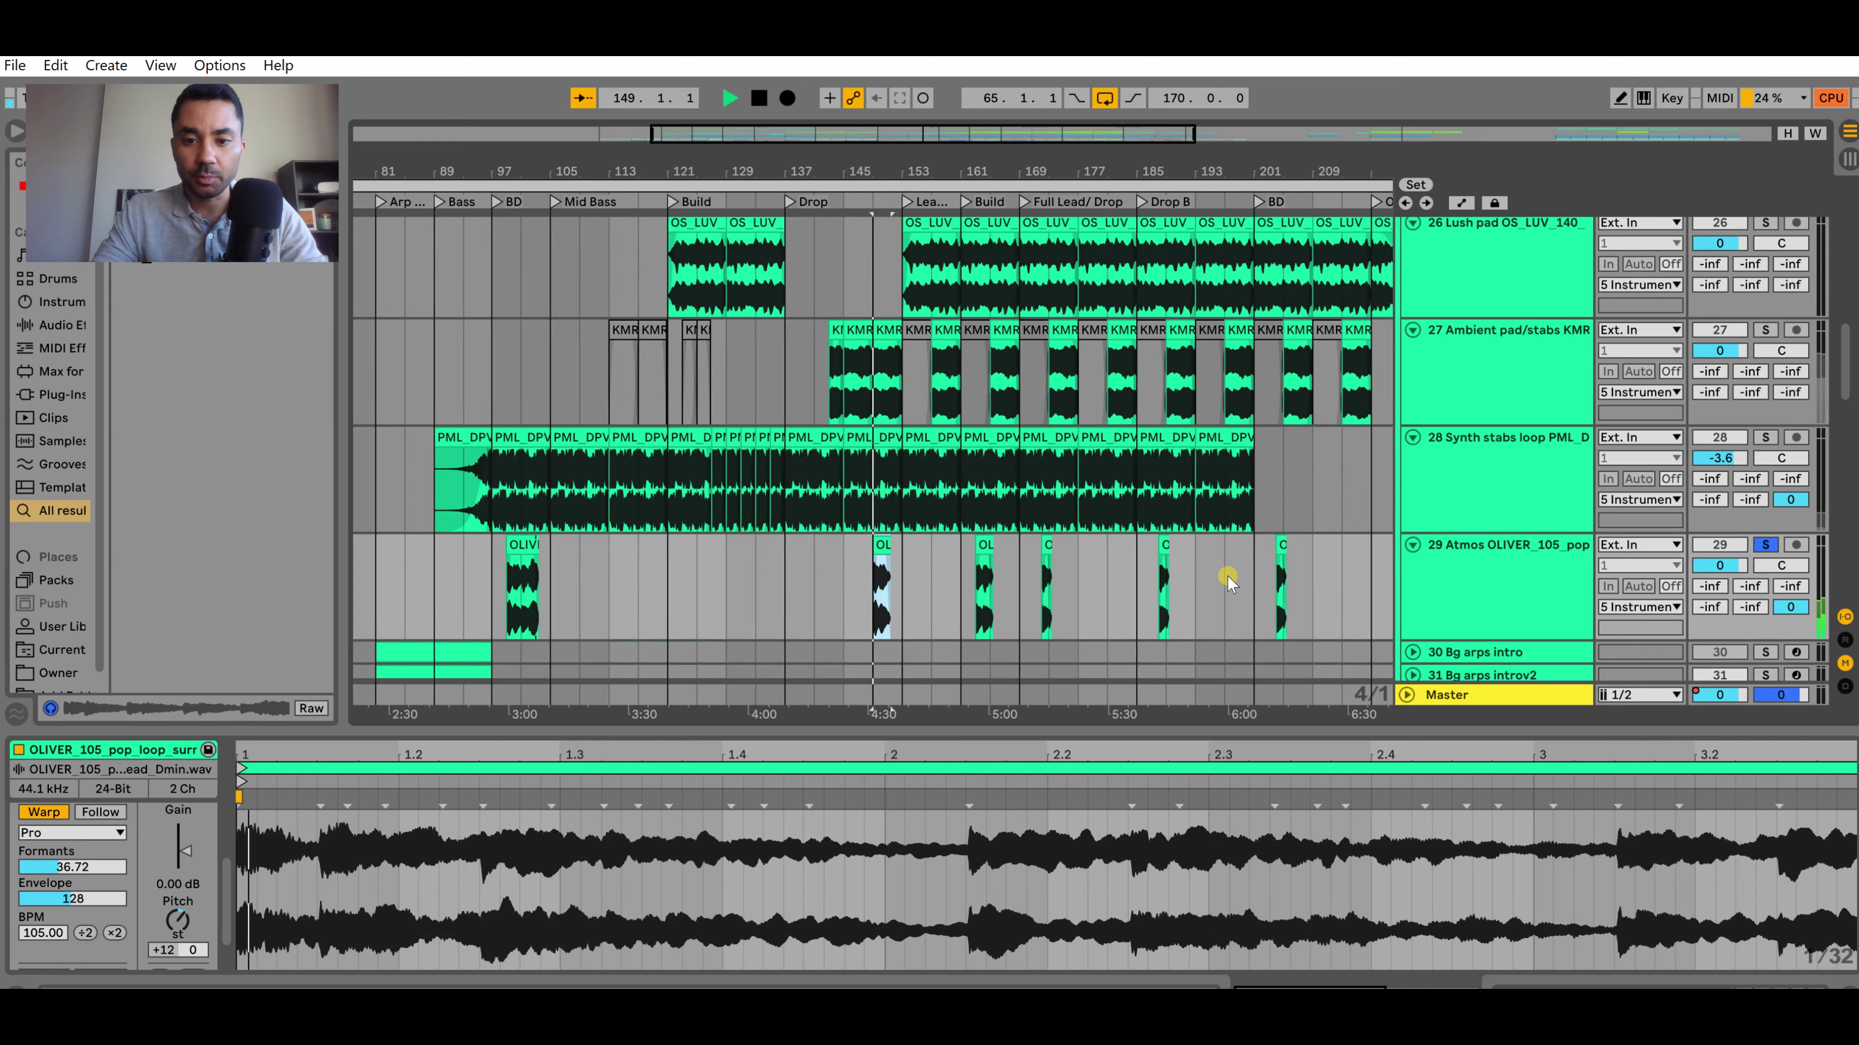
scroll(913, 600, "up", 2)
scroll(914, 600, "up", 3)
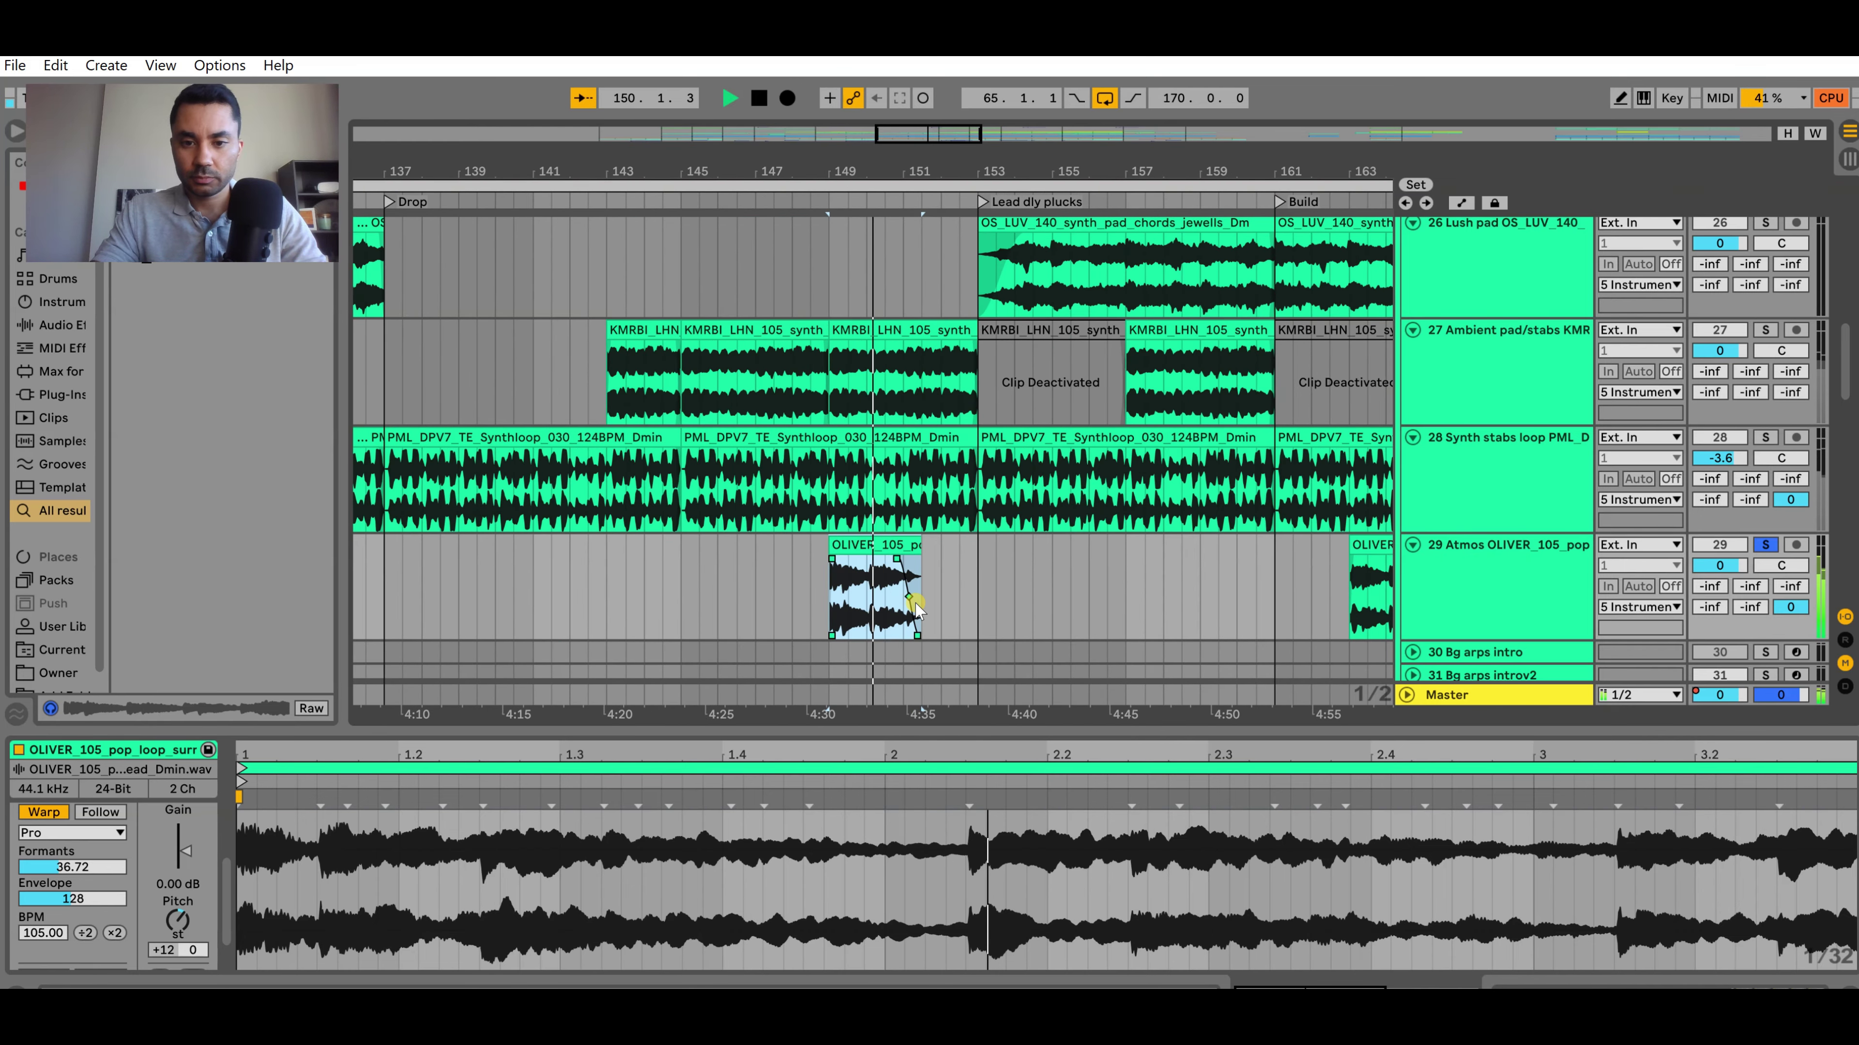
scroll(1019, 564, "down", 4)
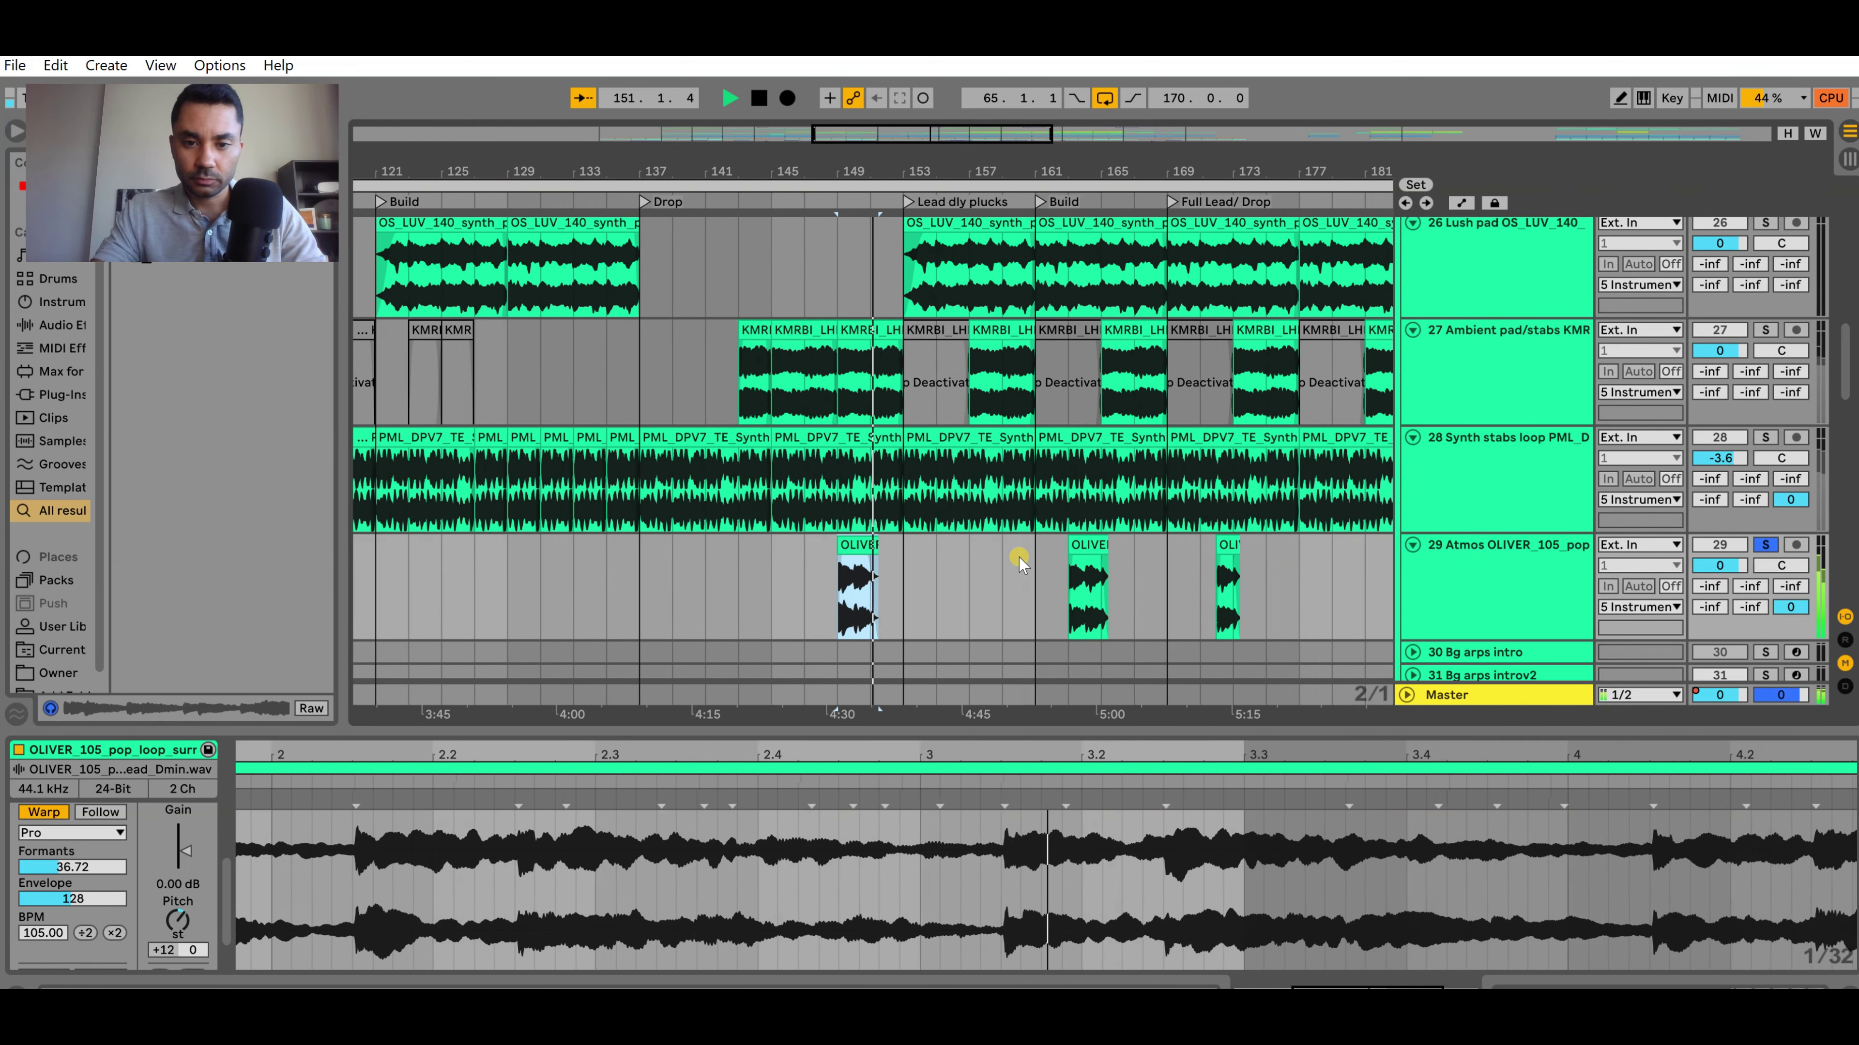
key("space")
Listen to the soloed Atmos clip at bar 163 in the Build section, stopping once it has ended
left_click(1080, 541)
key("space")
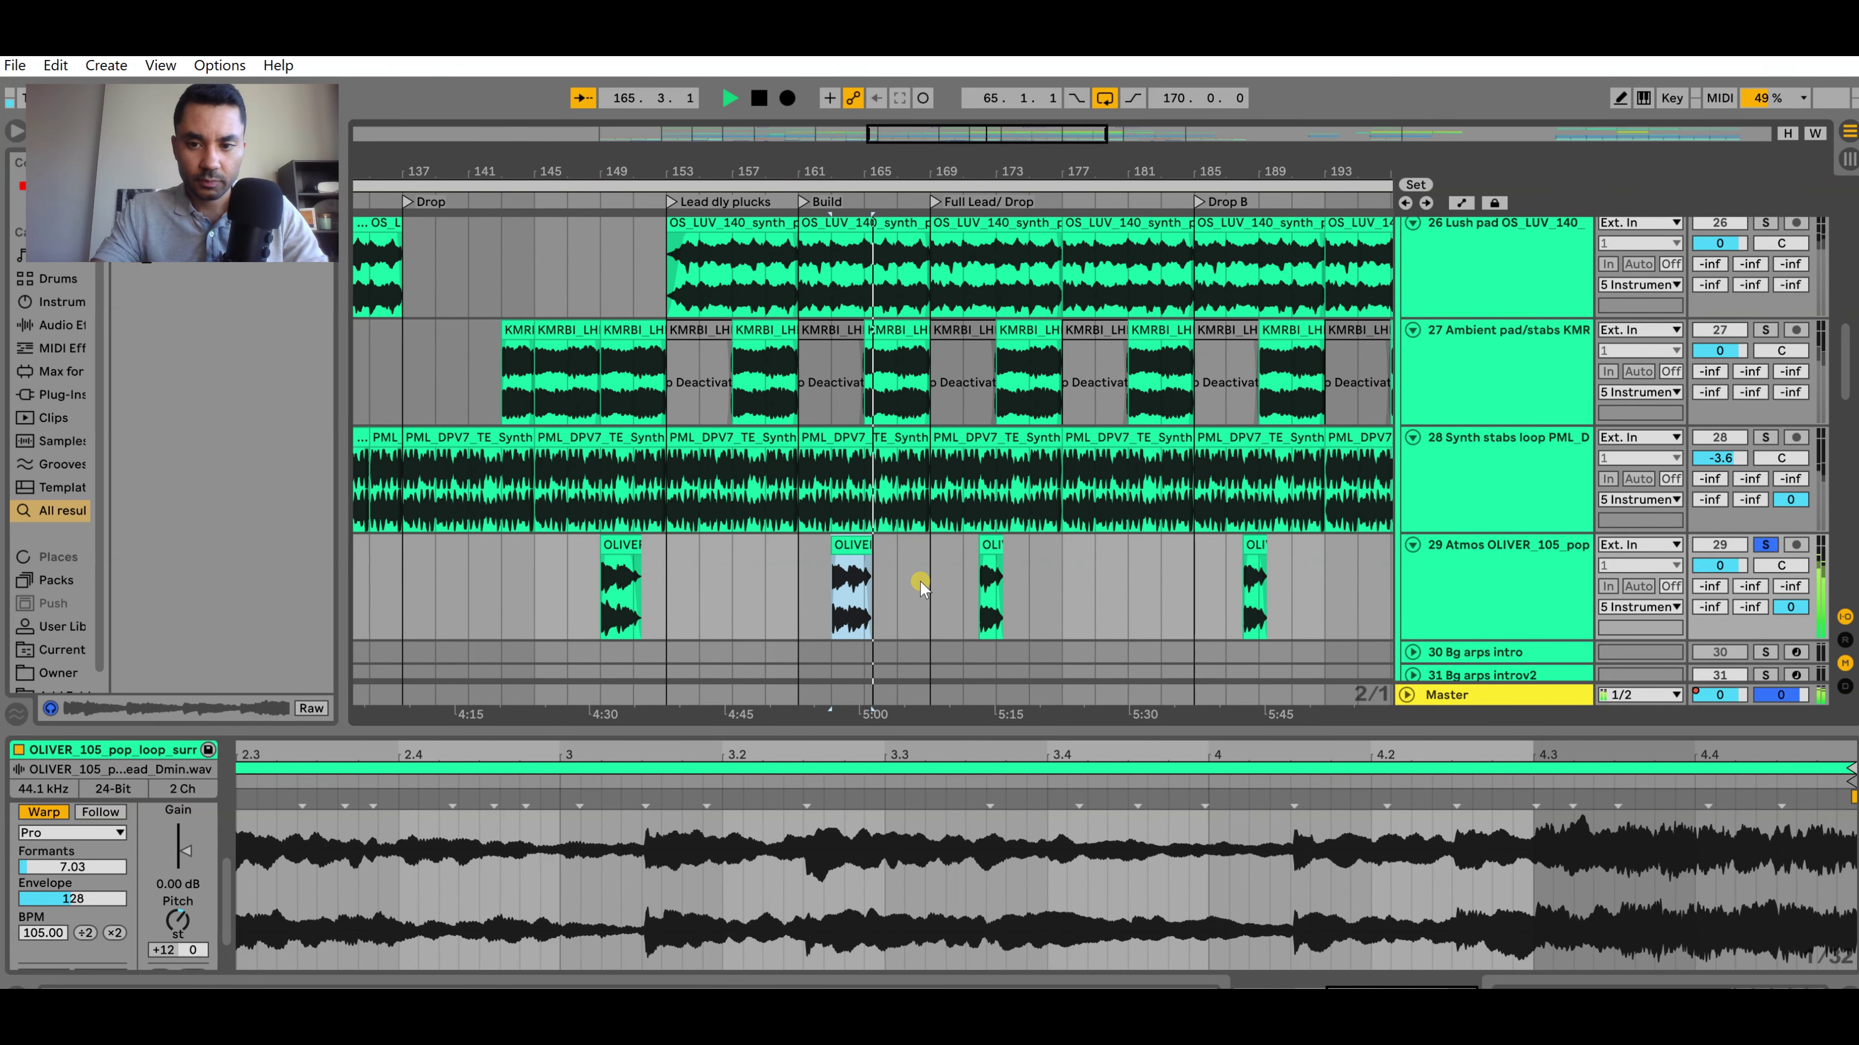
scroll(907, 584, "down", 2)
key("space")
Fold the Ambient pad/stabs, Synth stabs loop, Lush pad and Atmos tracks
scroll(812, 595, "up", 1)
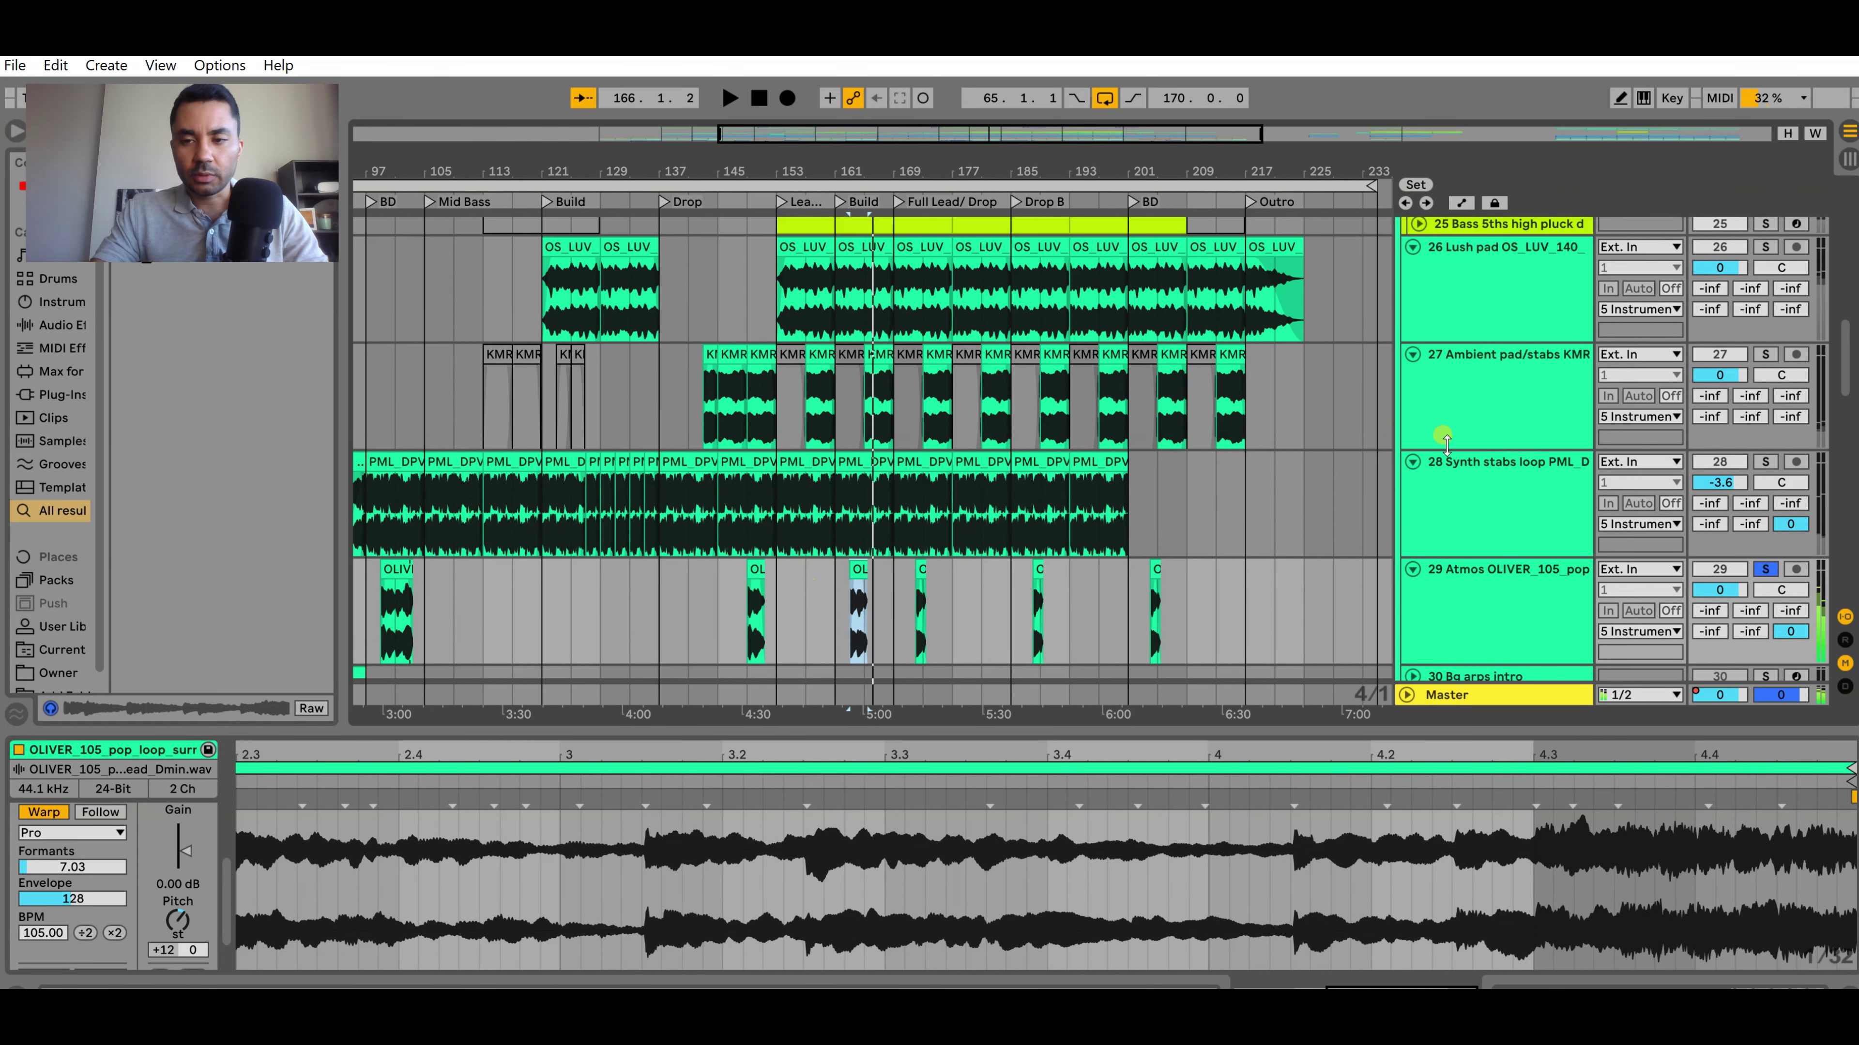
left_click(1412, 354)
left_click(1412, 378)
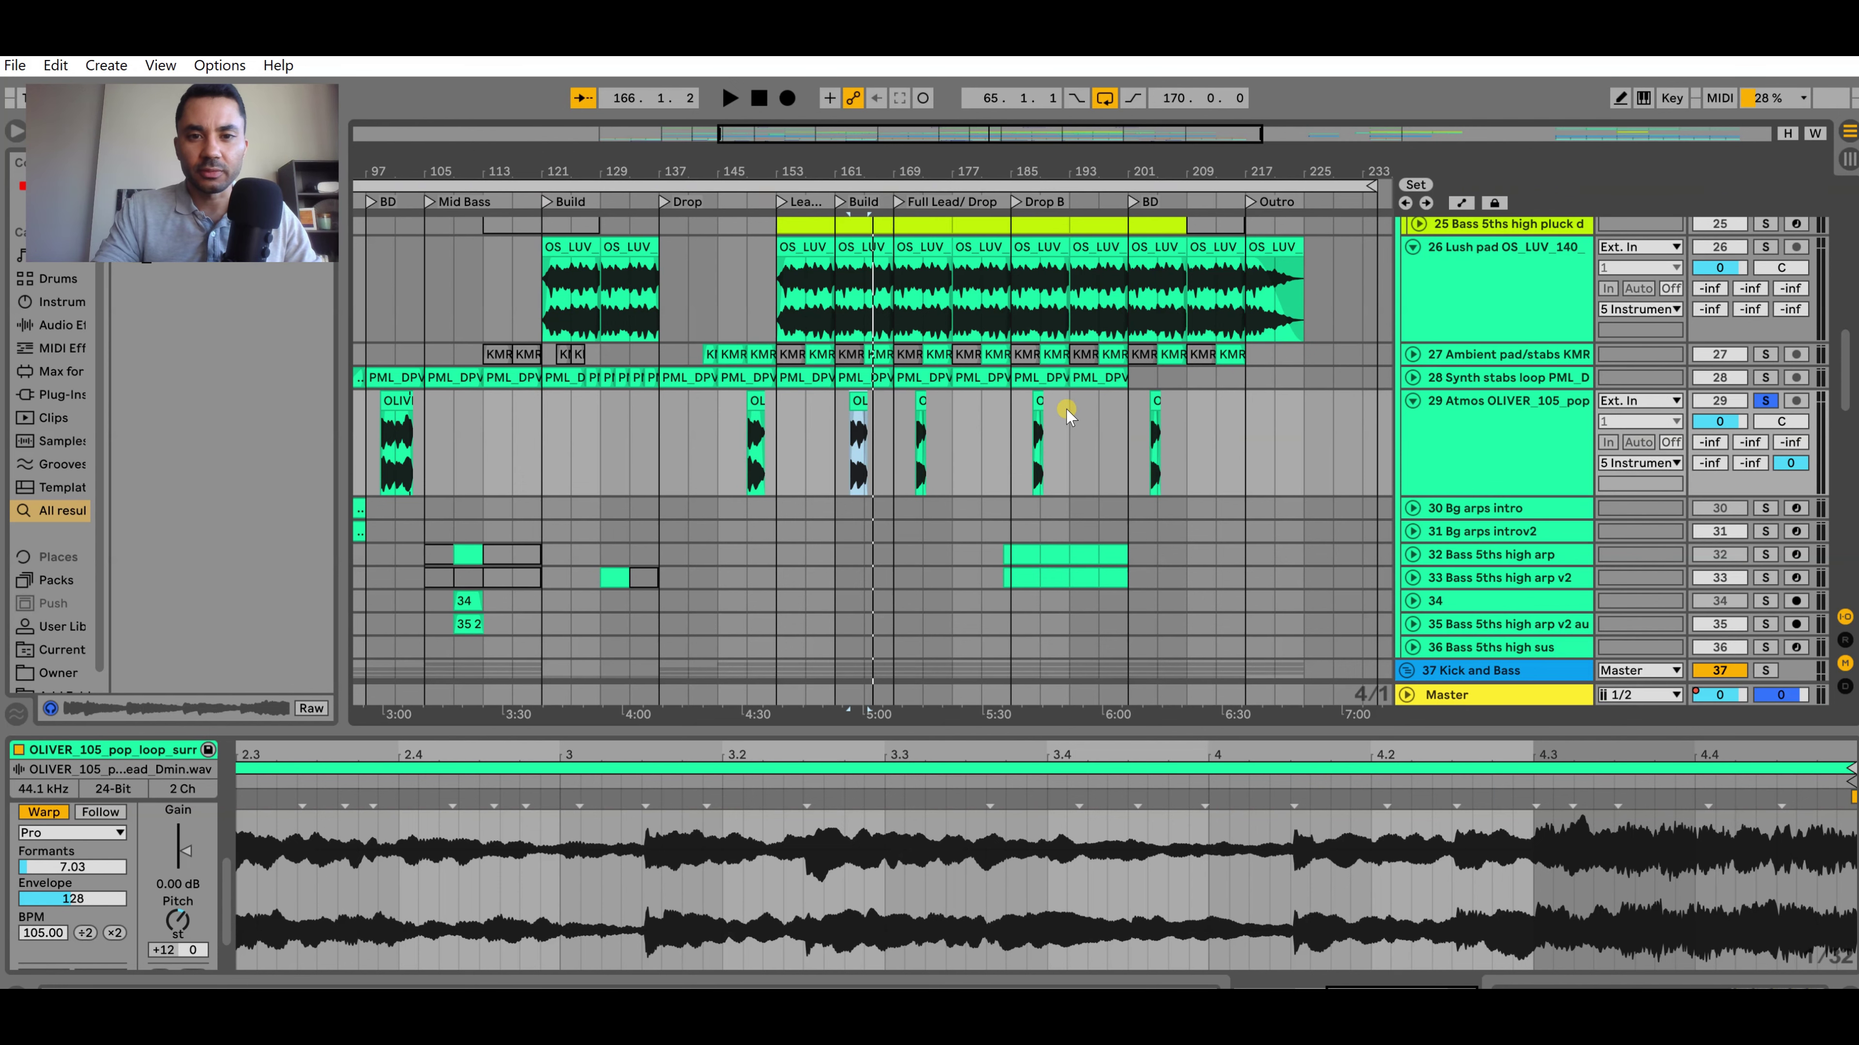
scroll(1068, 415, "up", 2)
left_click(1410, 300)
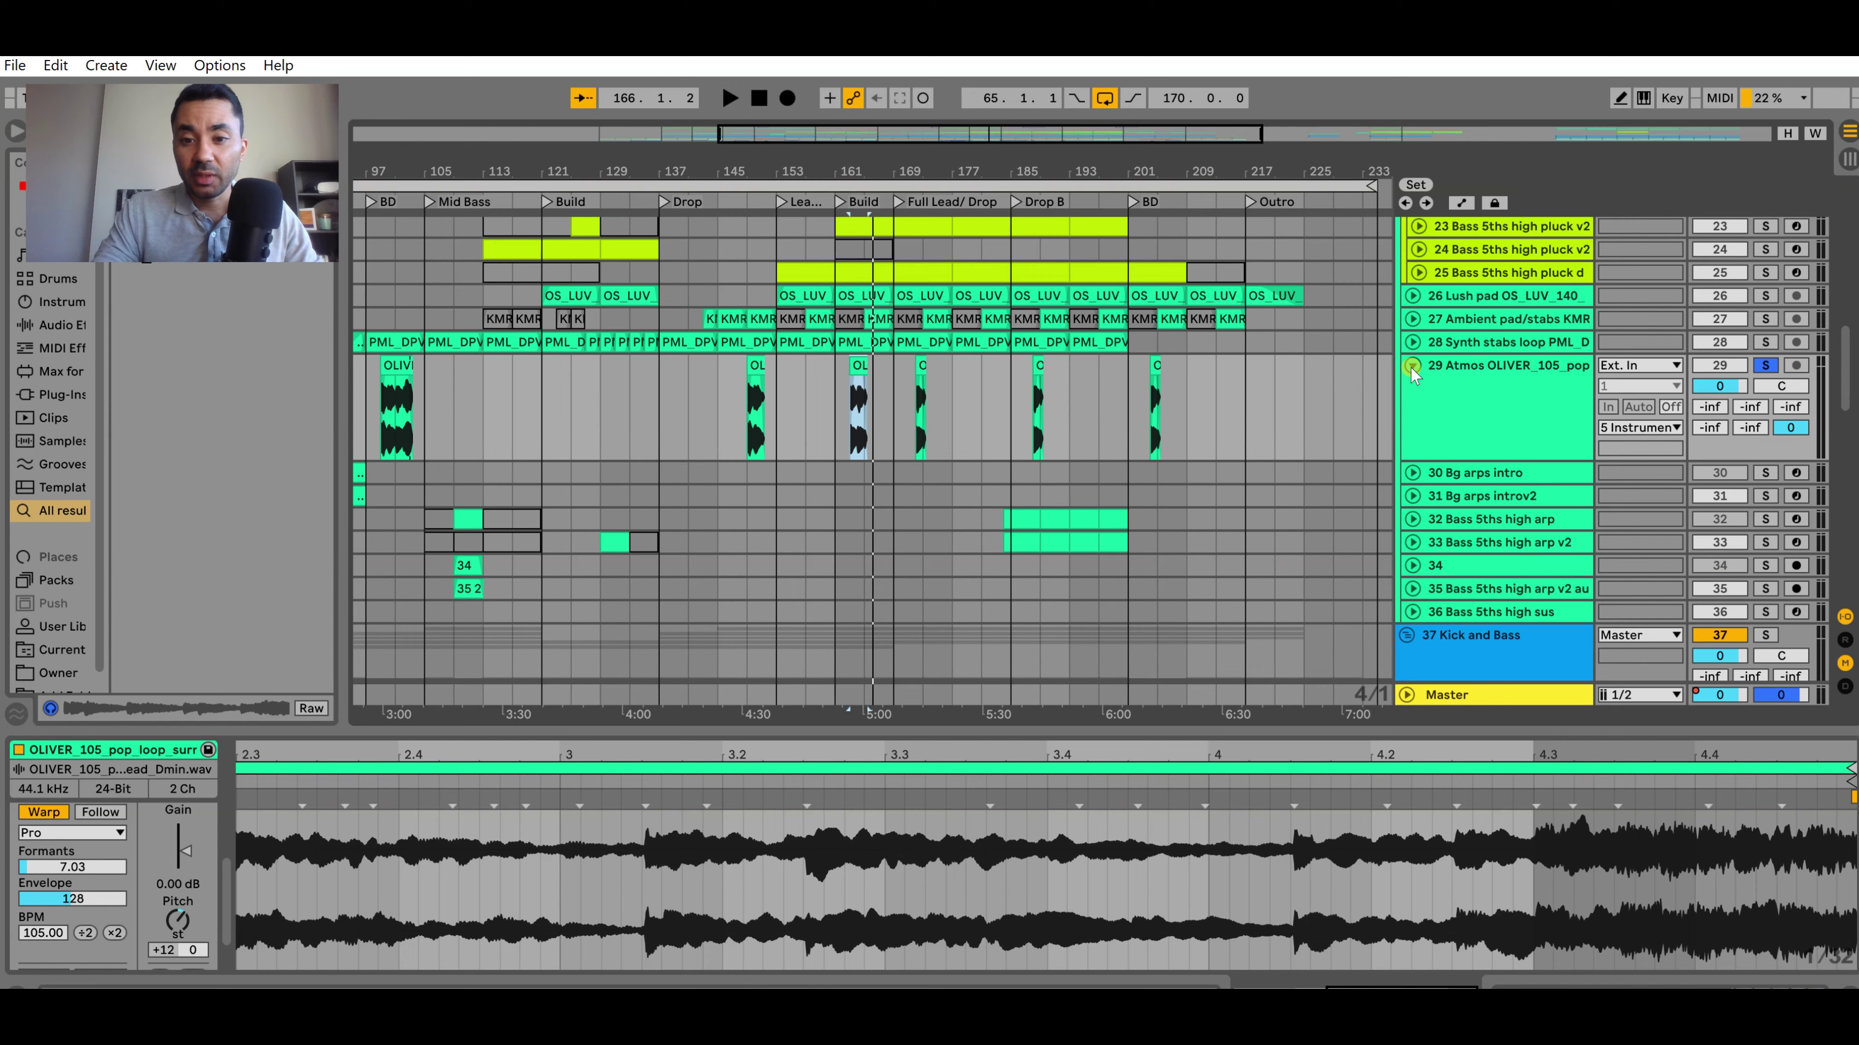
left_click(1411, 366)
Select the vocal clip at bar 106 on the Atmos one shot track in the Vox group and unfold that track
scroll(752, 476, "up", 10)
scroll(815, 510, "up", 10)
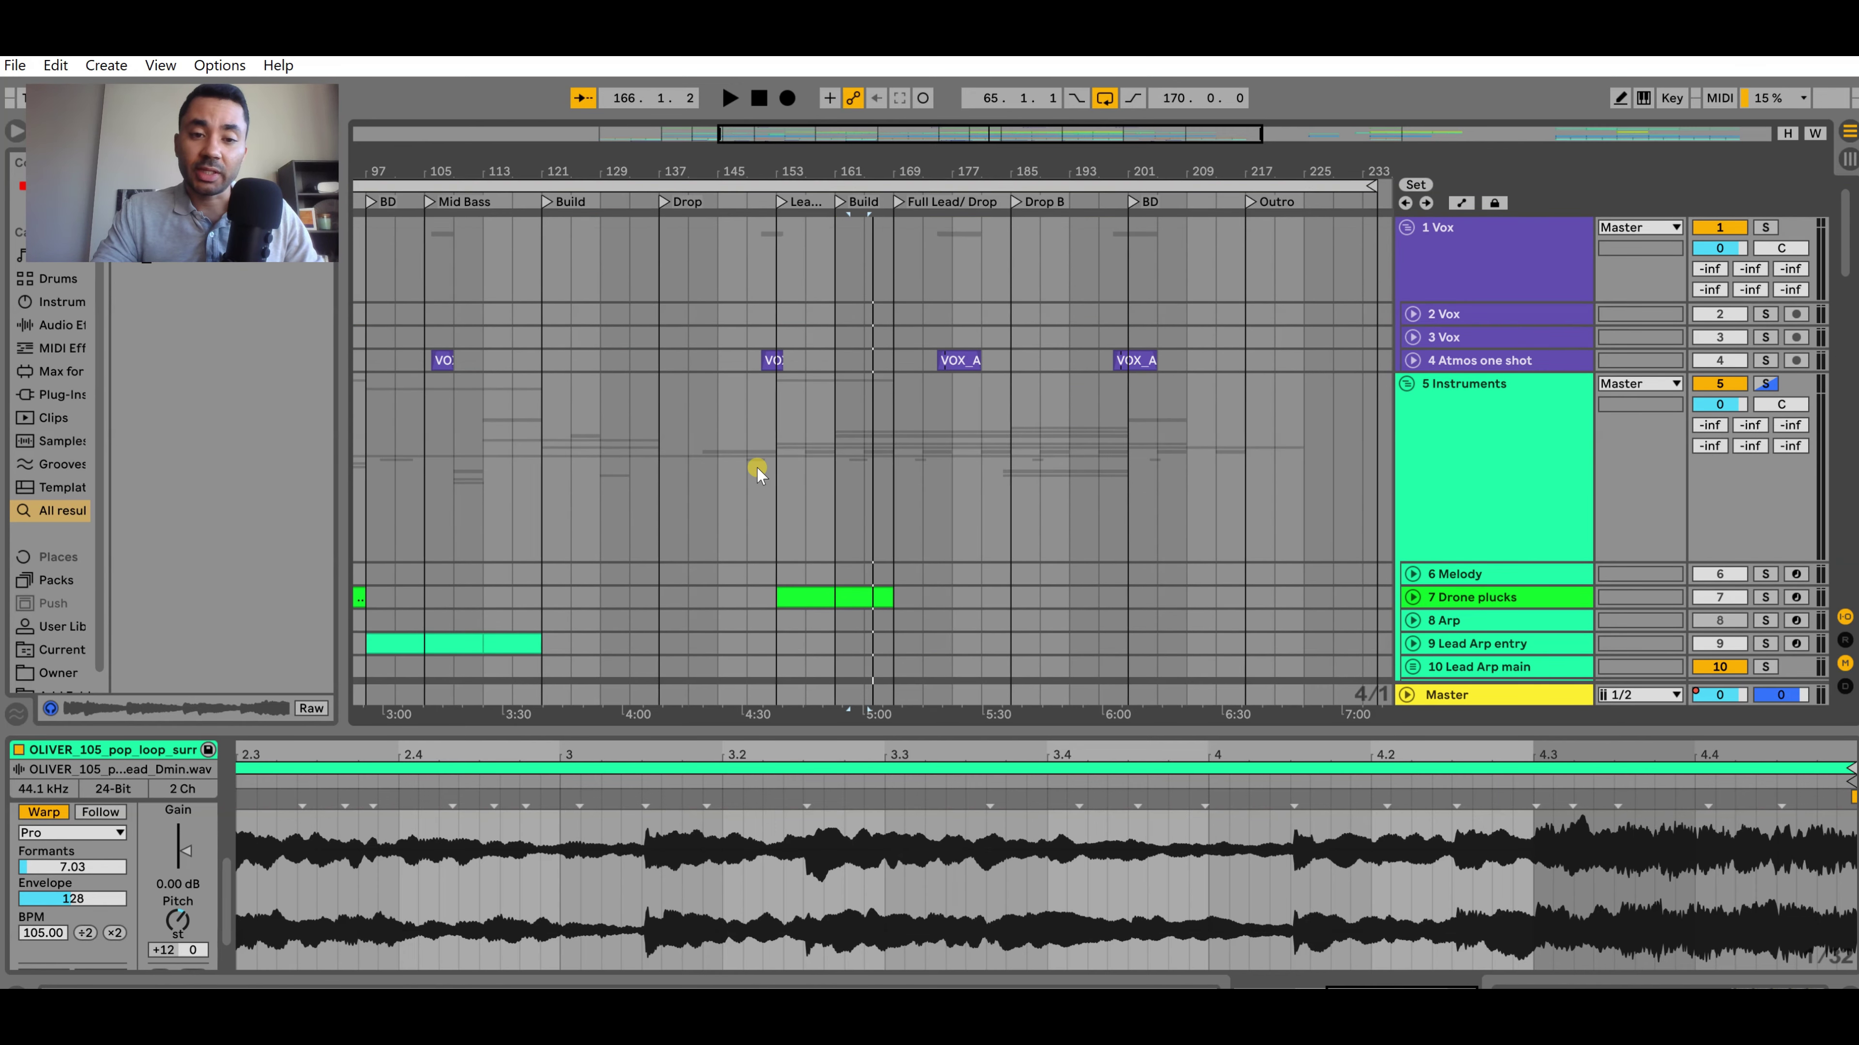
left_click(771, 360)
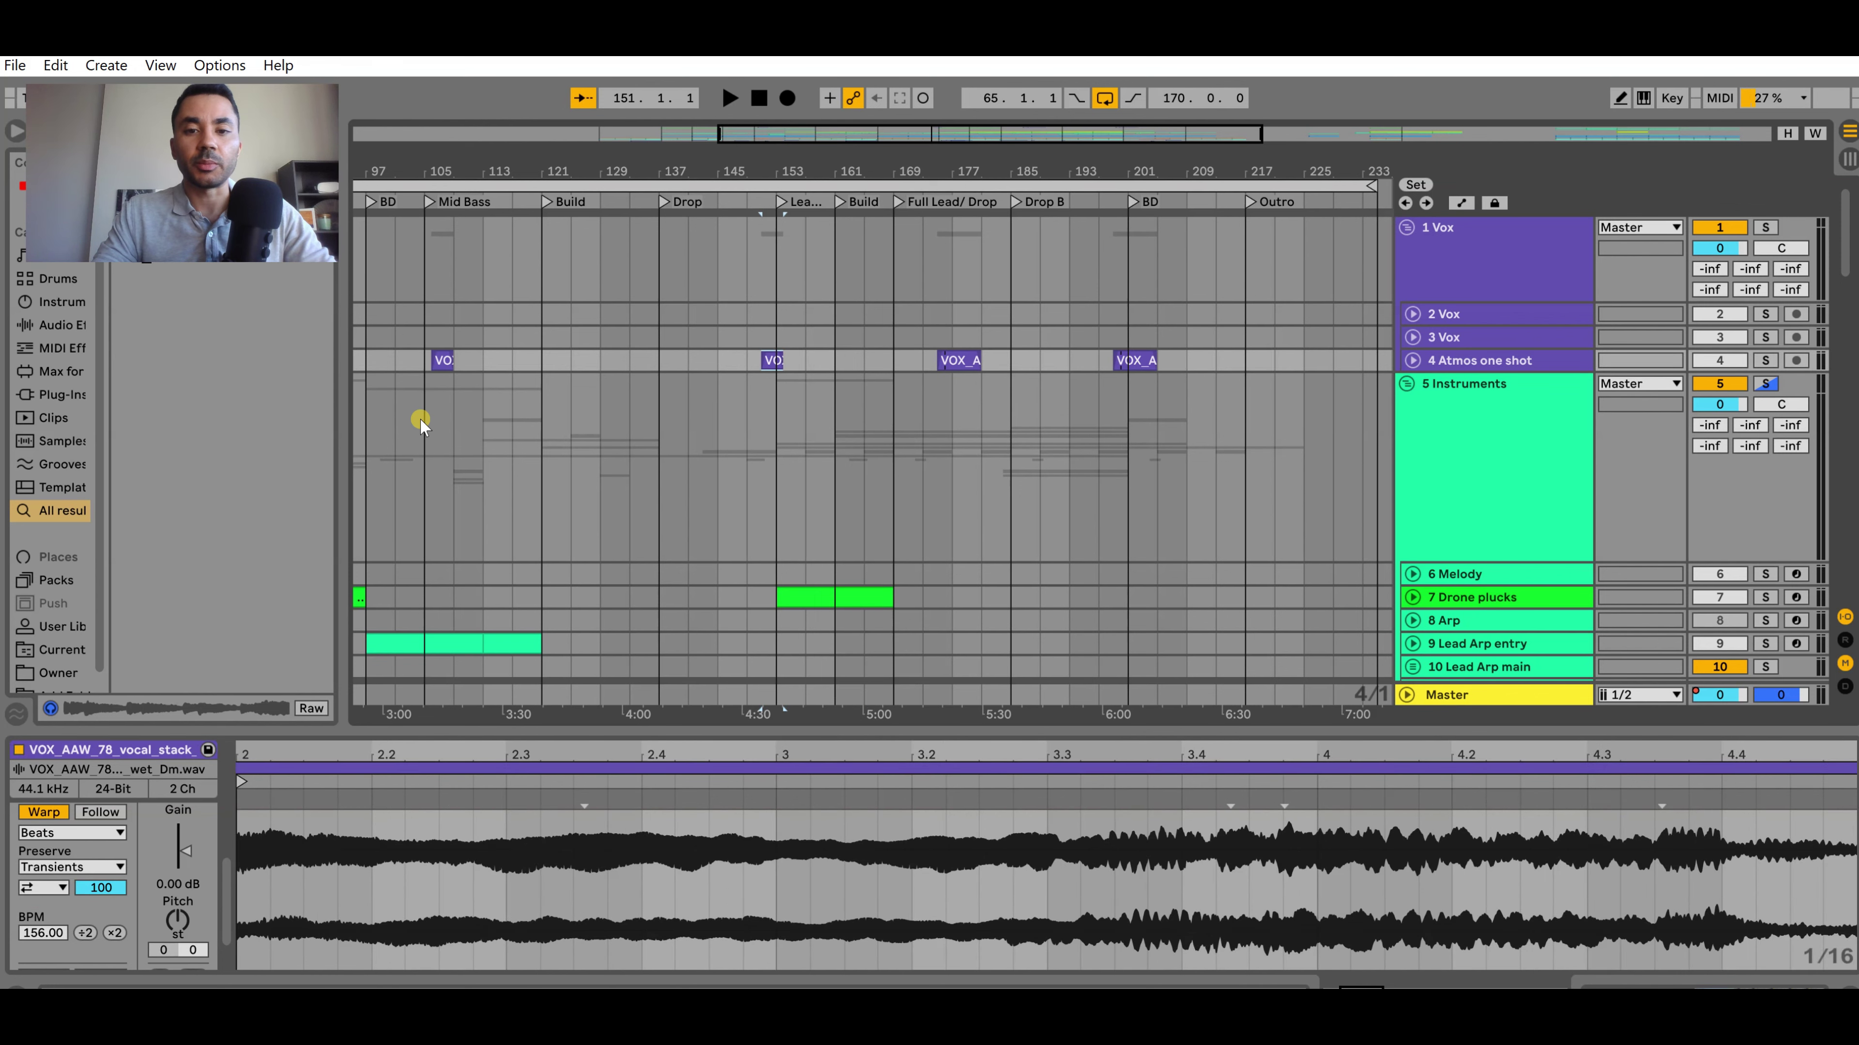
left_click(442, 359)
left_click(1408, 360)
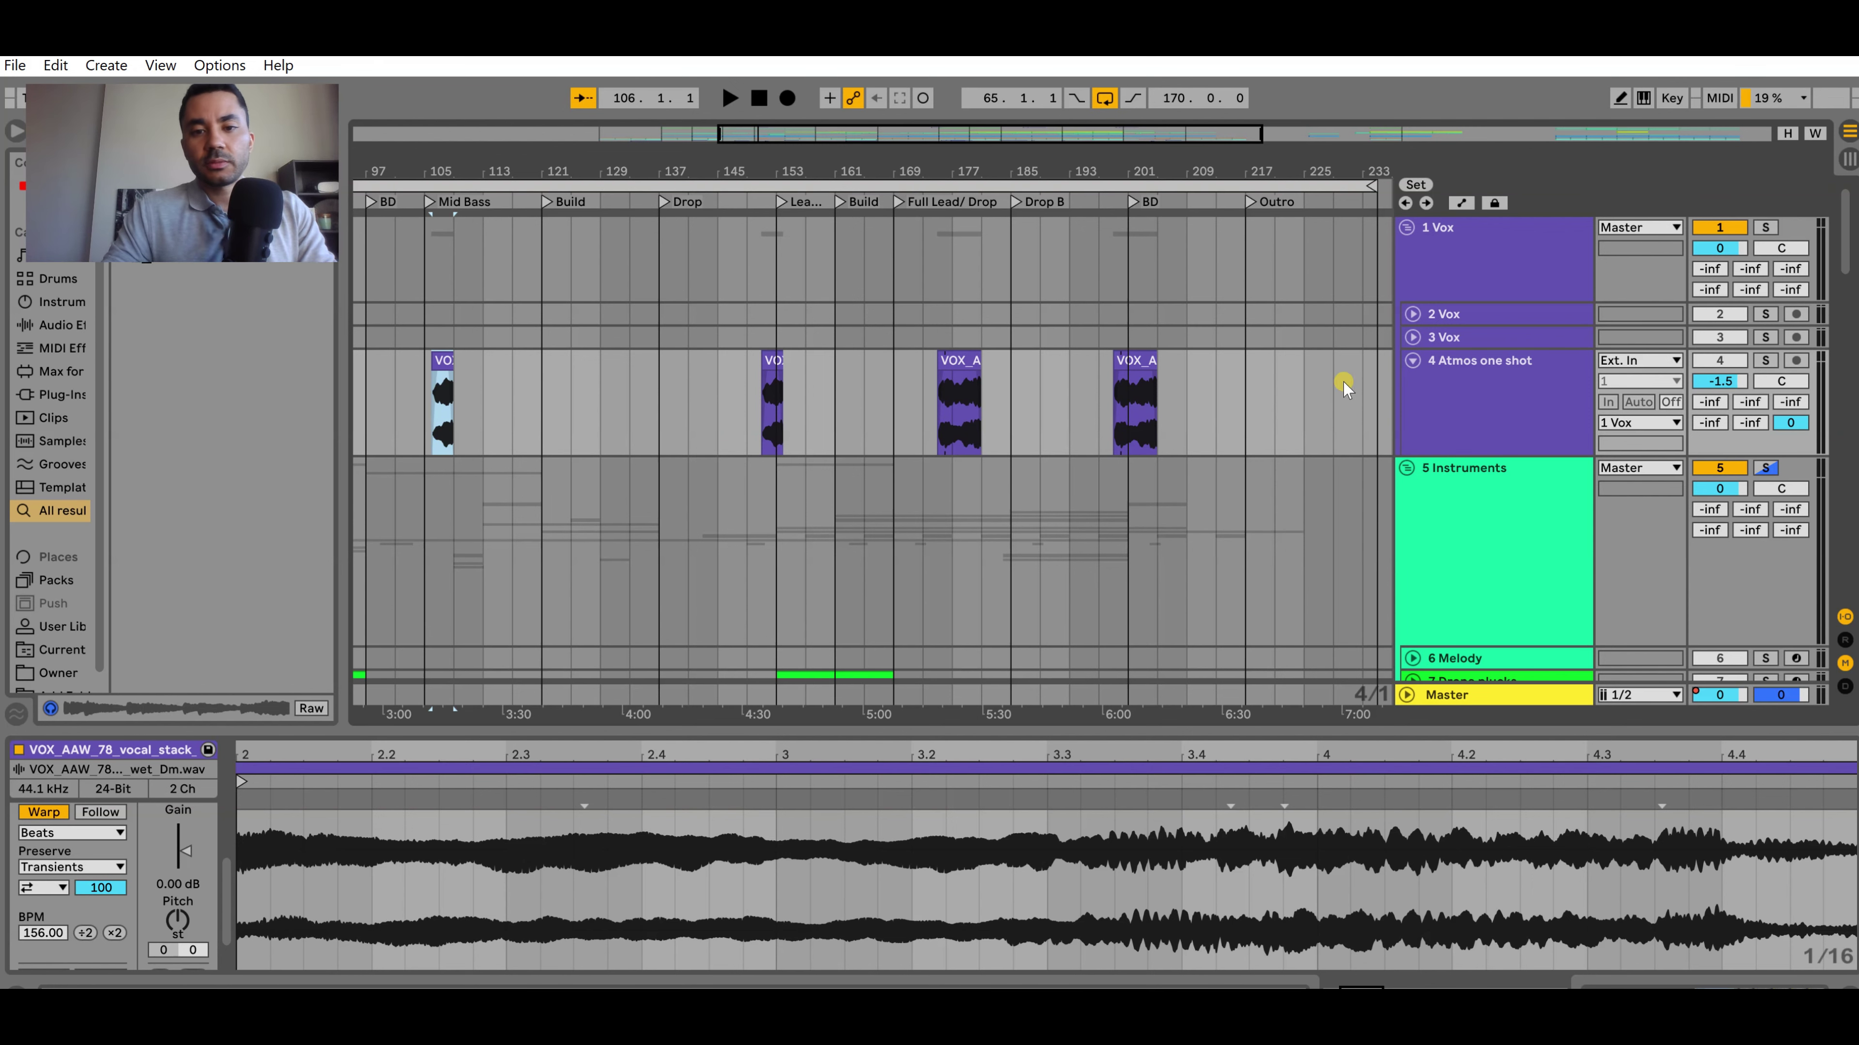
Solo the Atmos one shot track and listen to its clip from bar 106 with the track's effects chain displayed
left_click(1764, 360)
key("space")
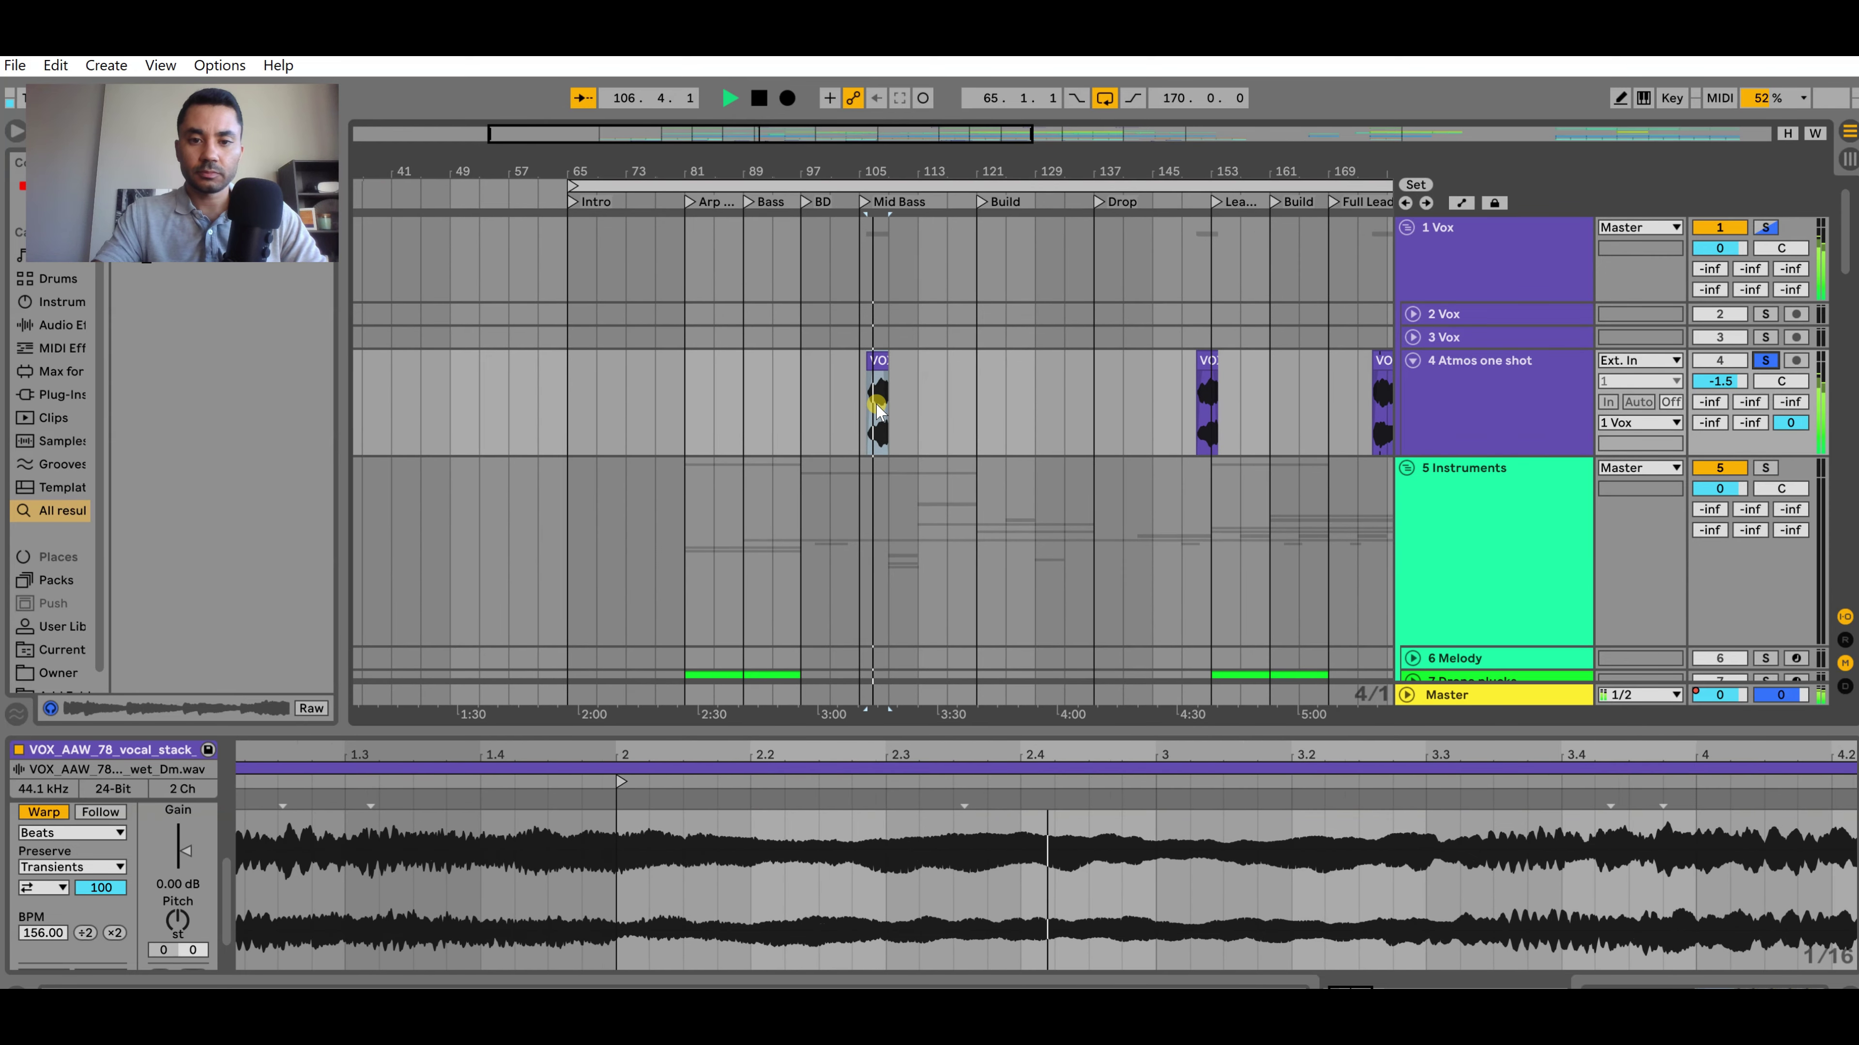
scroll(878, 410, "up", 4)
left_click(1460, 398)
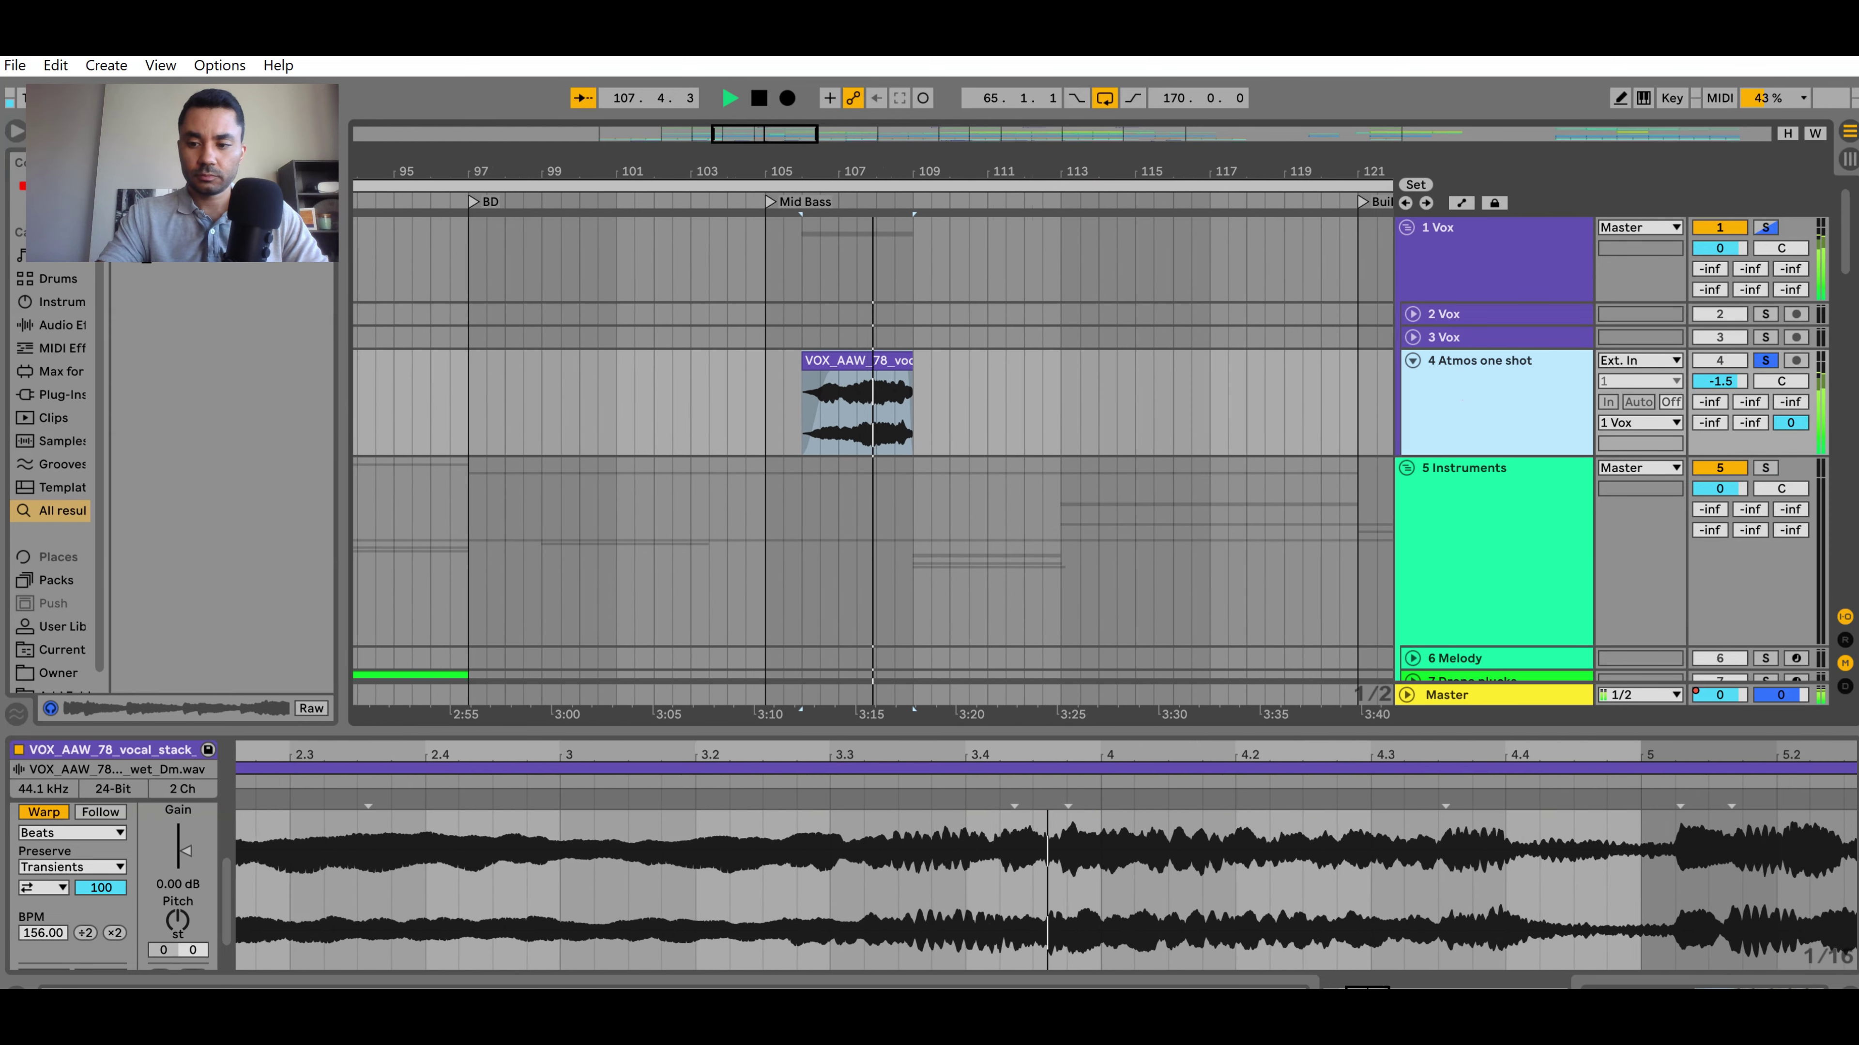
left_click(1420, 984)
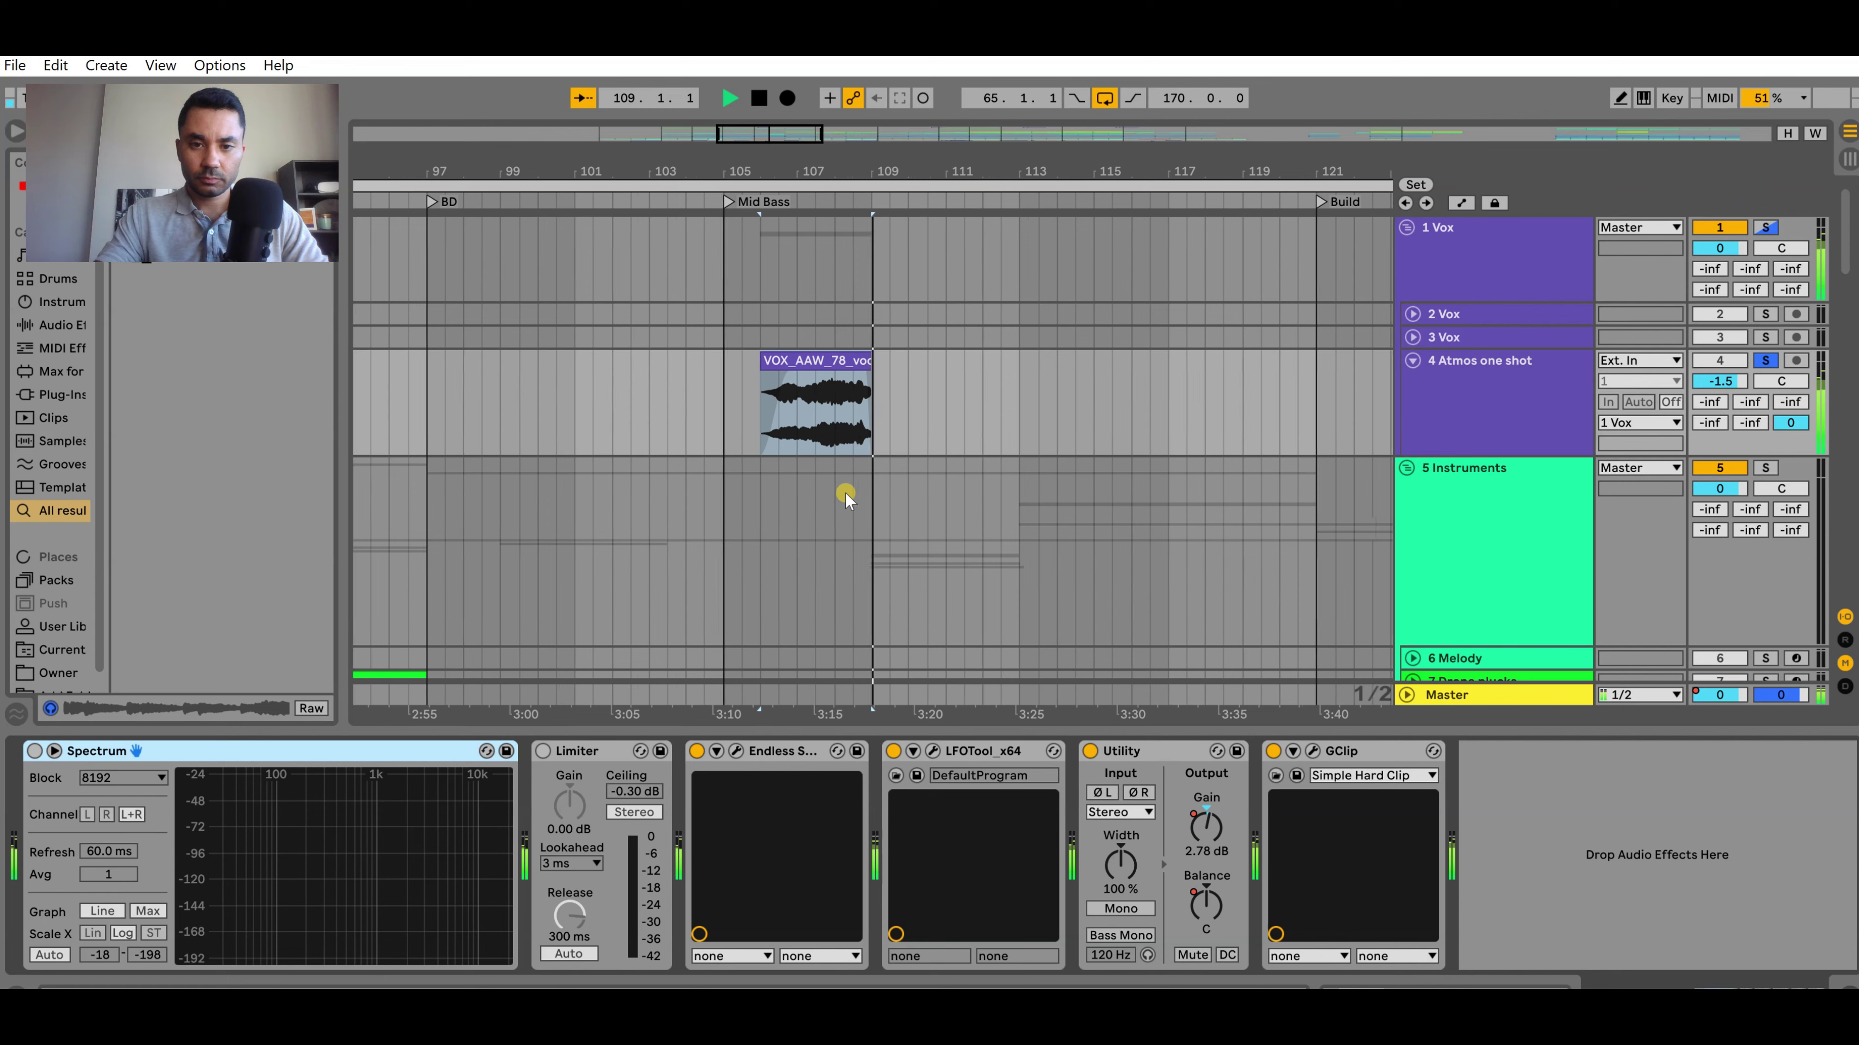
key("space")
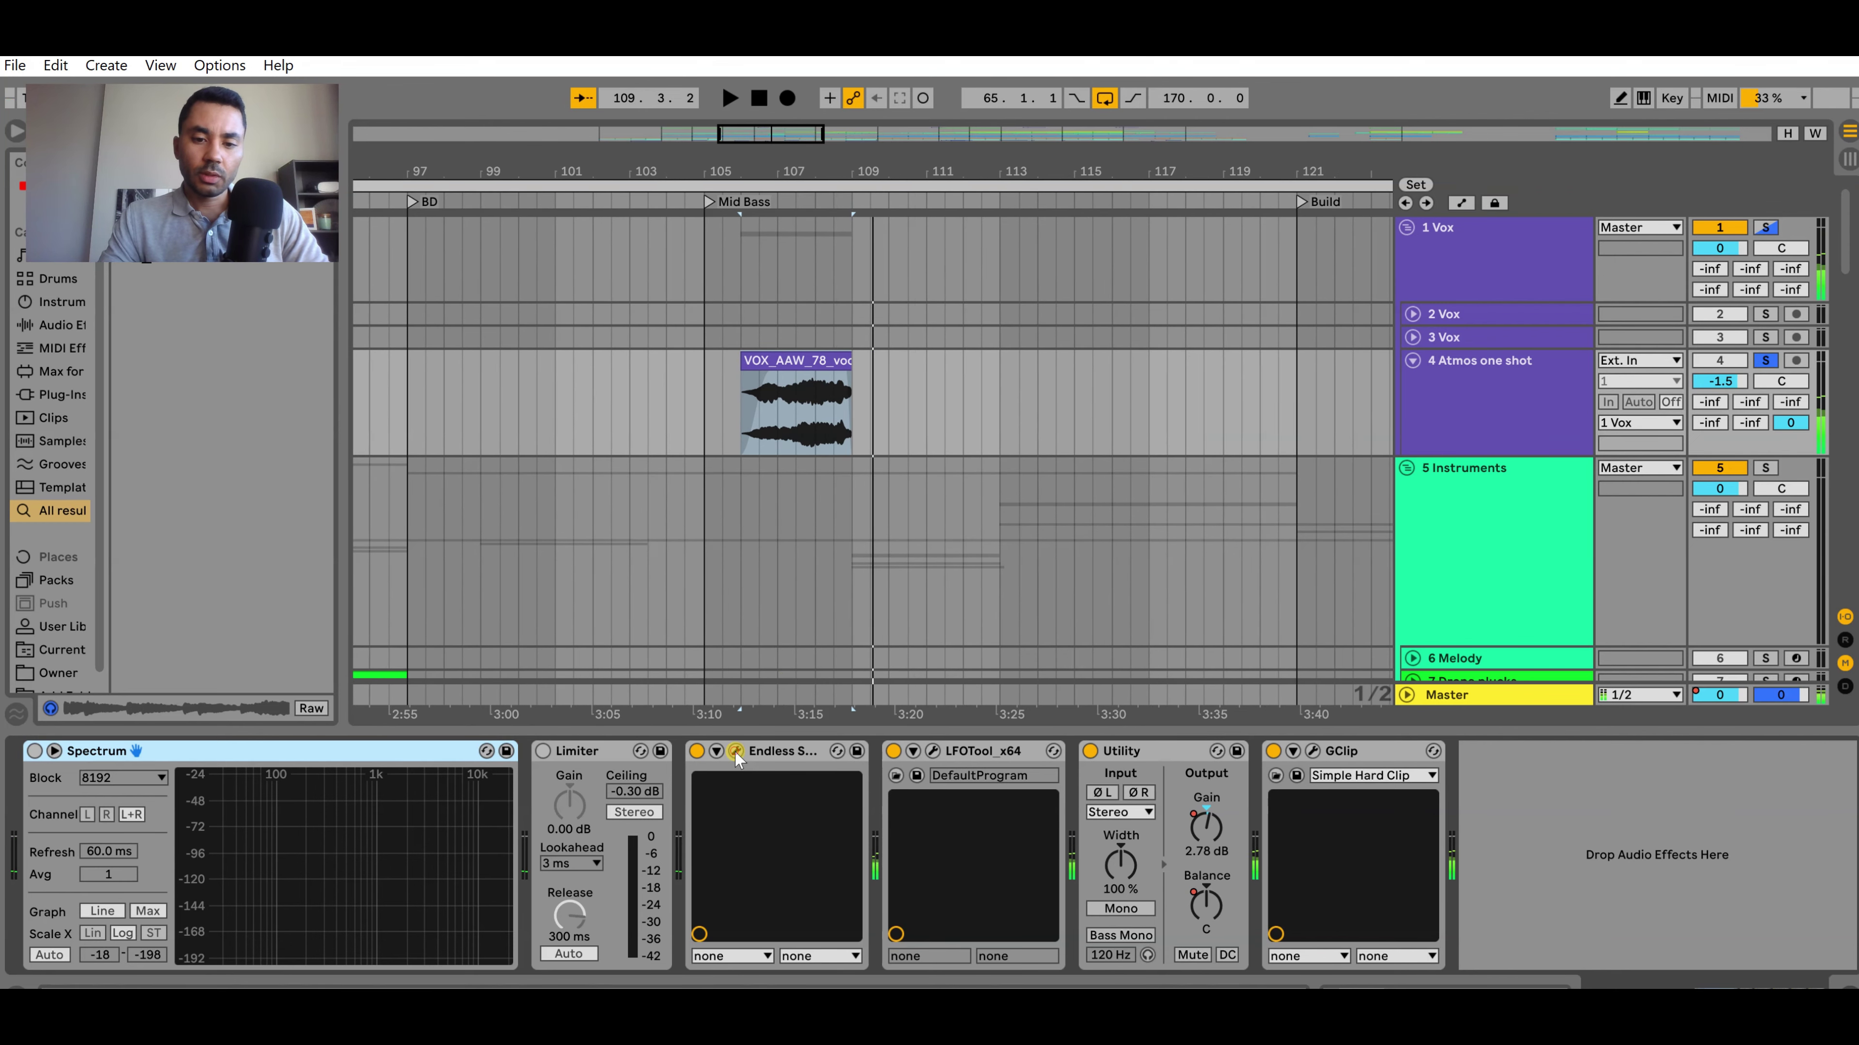
Examine the Endless Smile plug-in on the Atmos one shot track, close its window and show the return tracks
left_click(734, 753)
left_click(1112, 125)
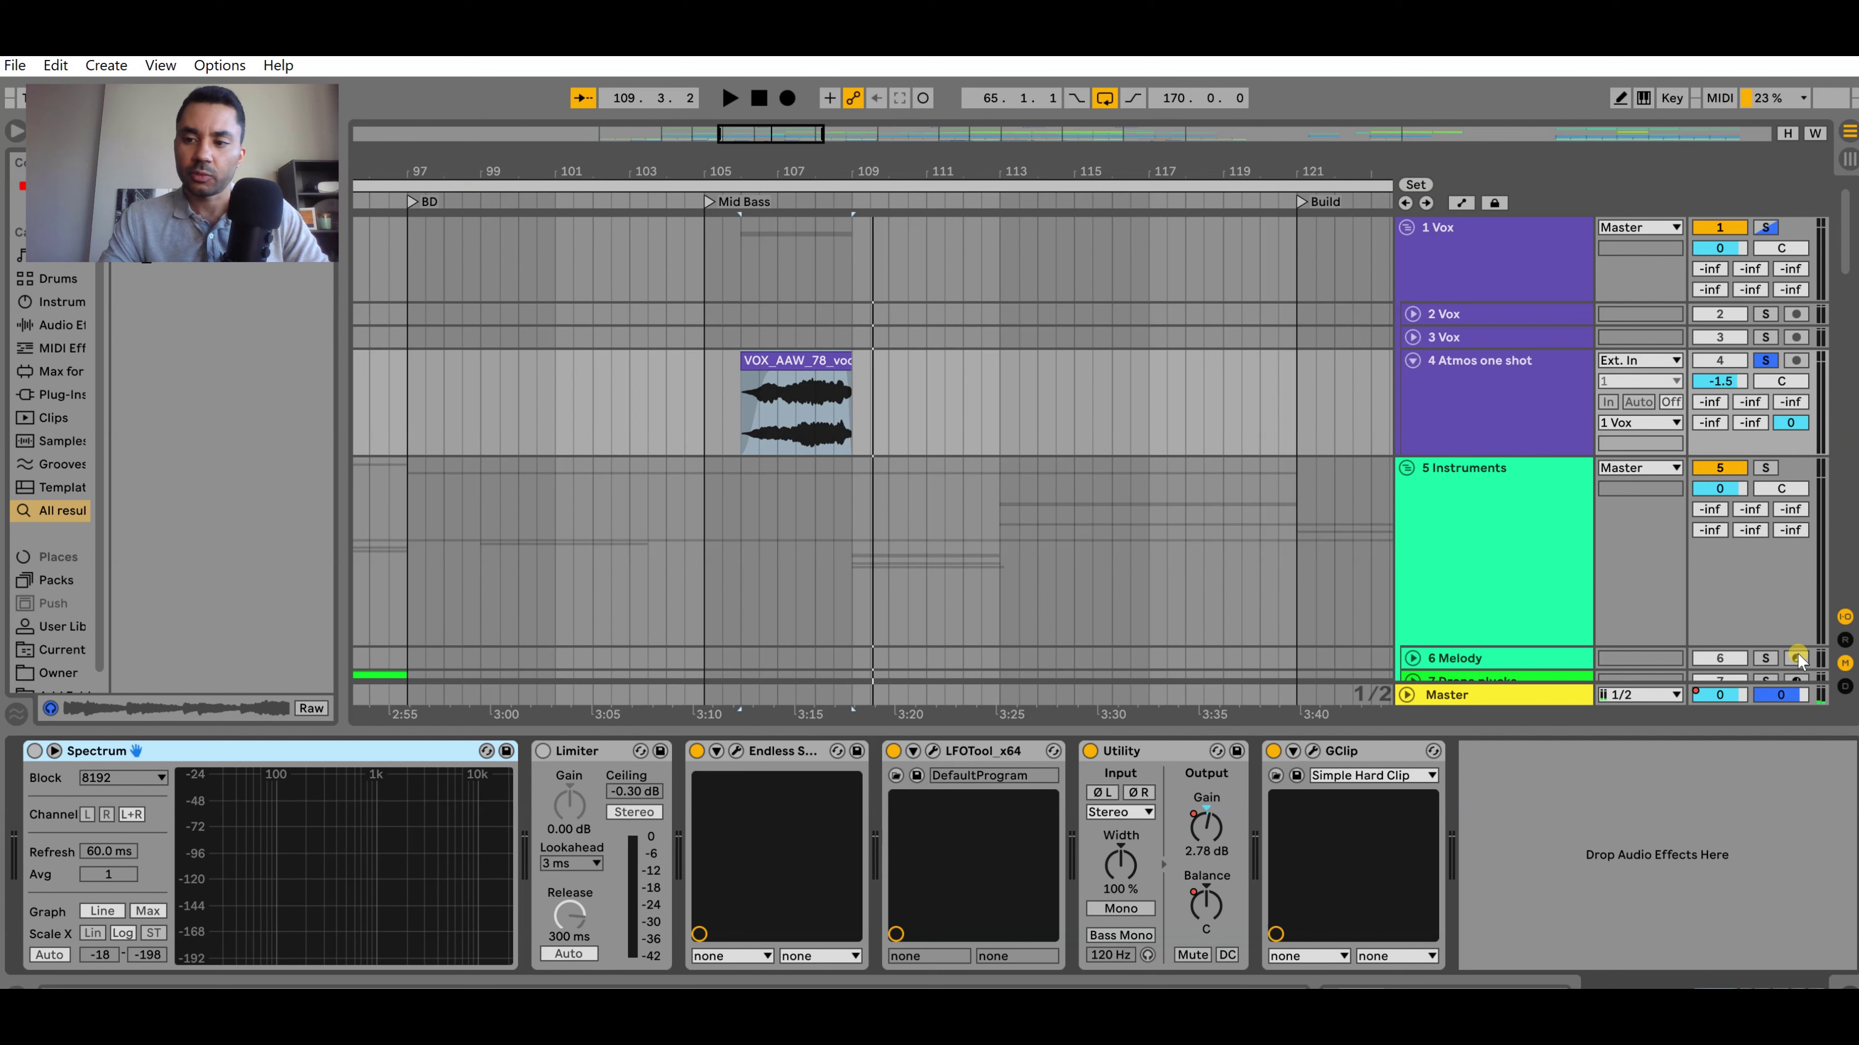
left_click(1844, 641)
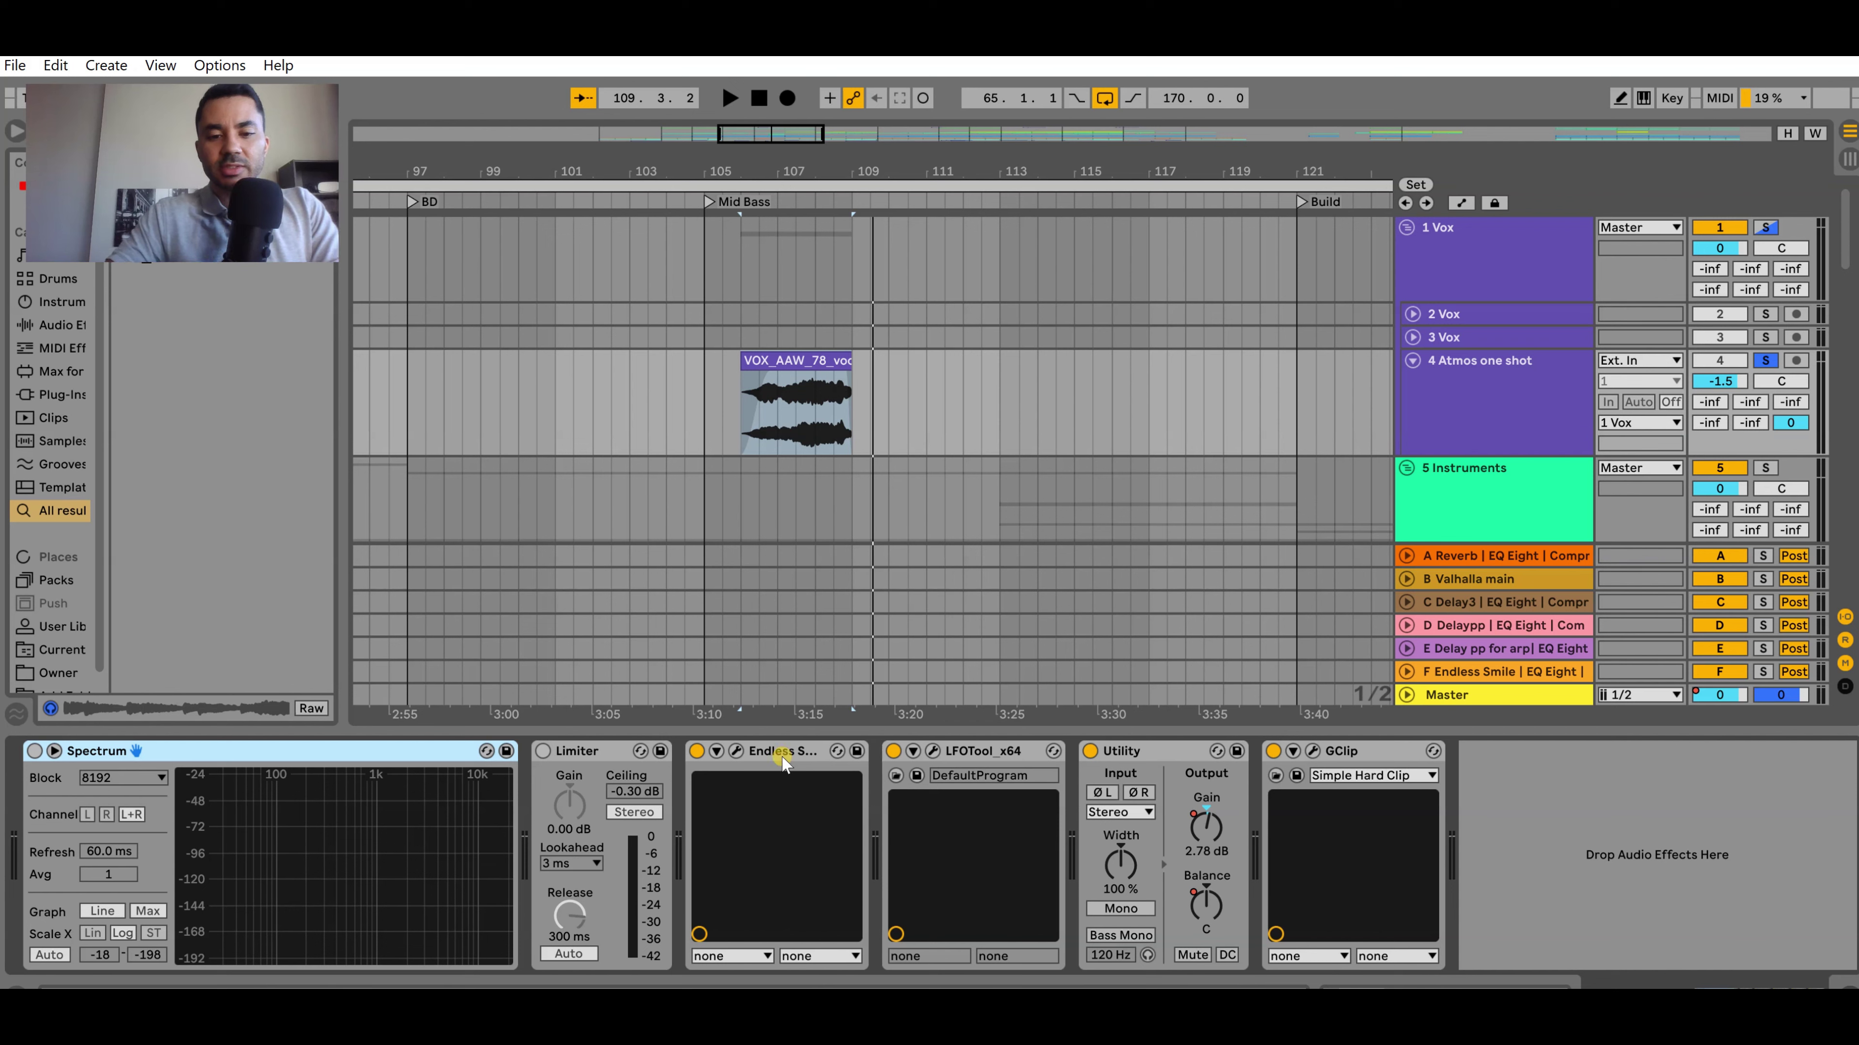
left_click(791, 752)
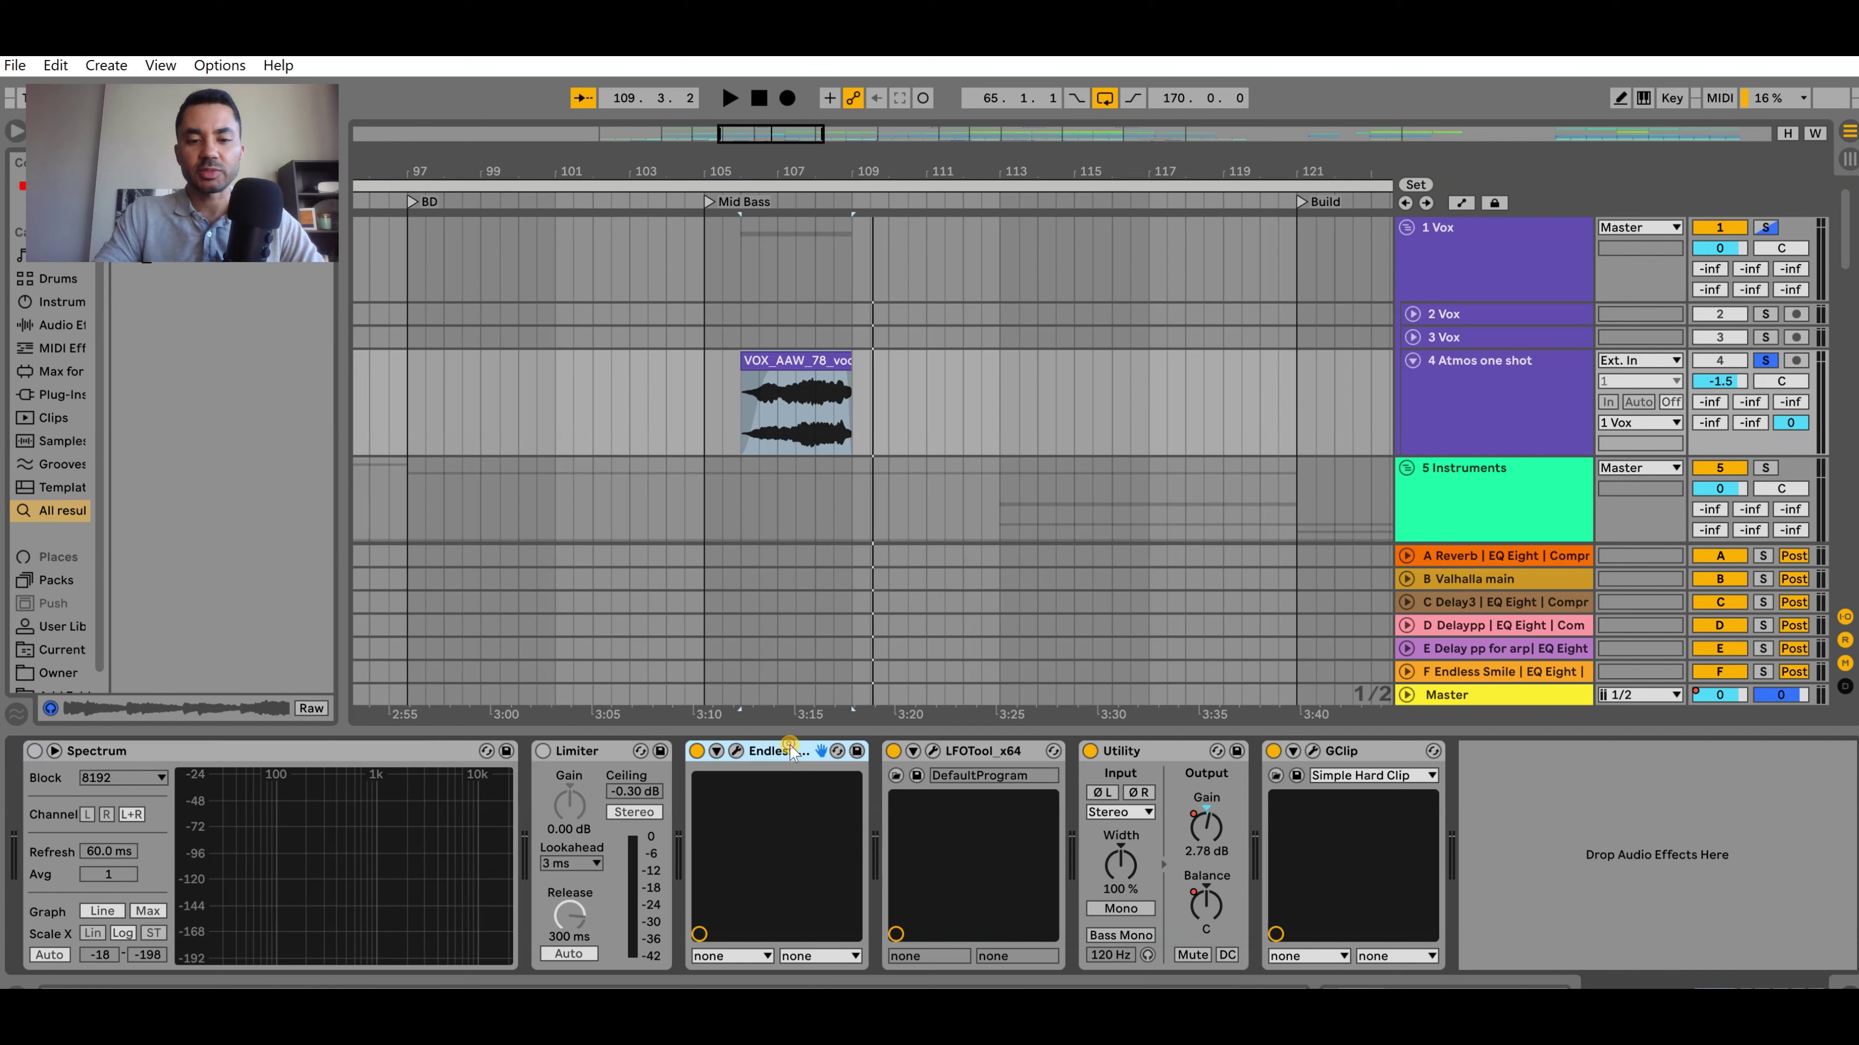
left_click(1467, 428)
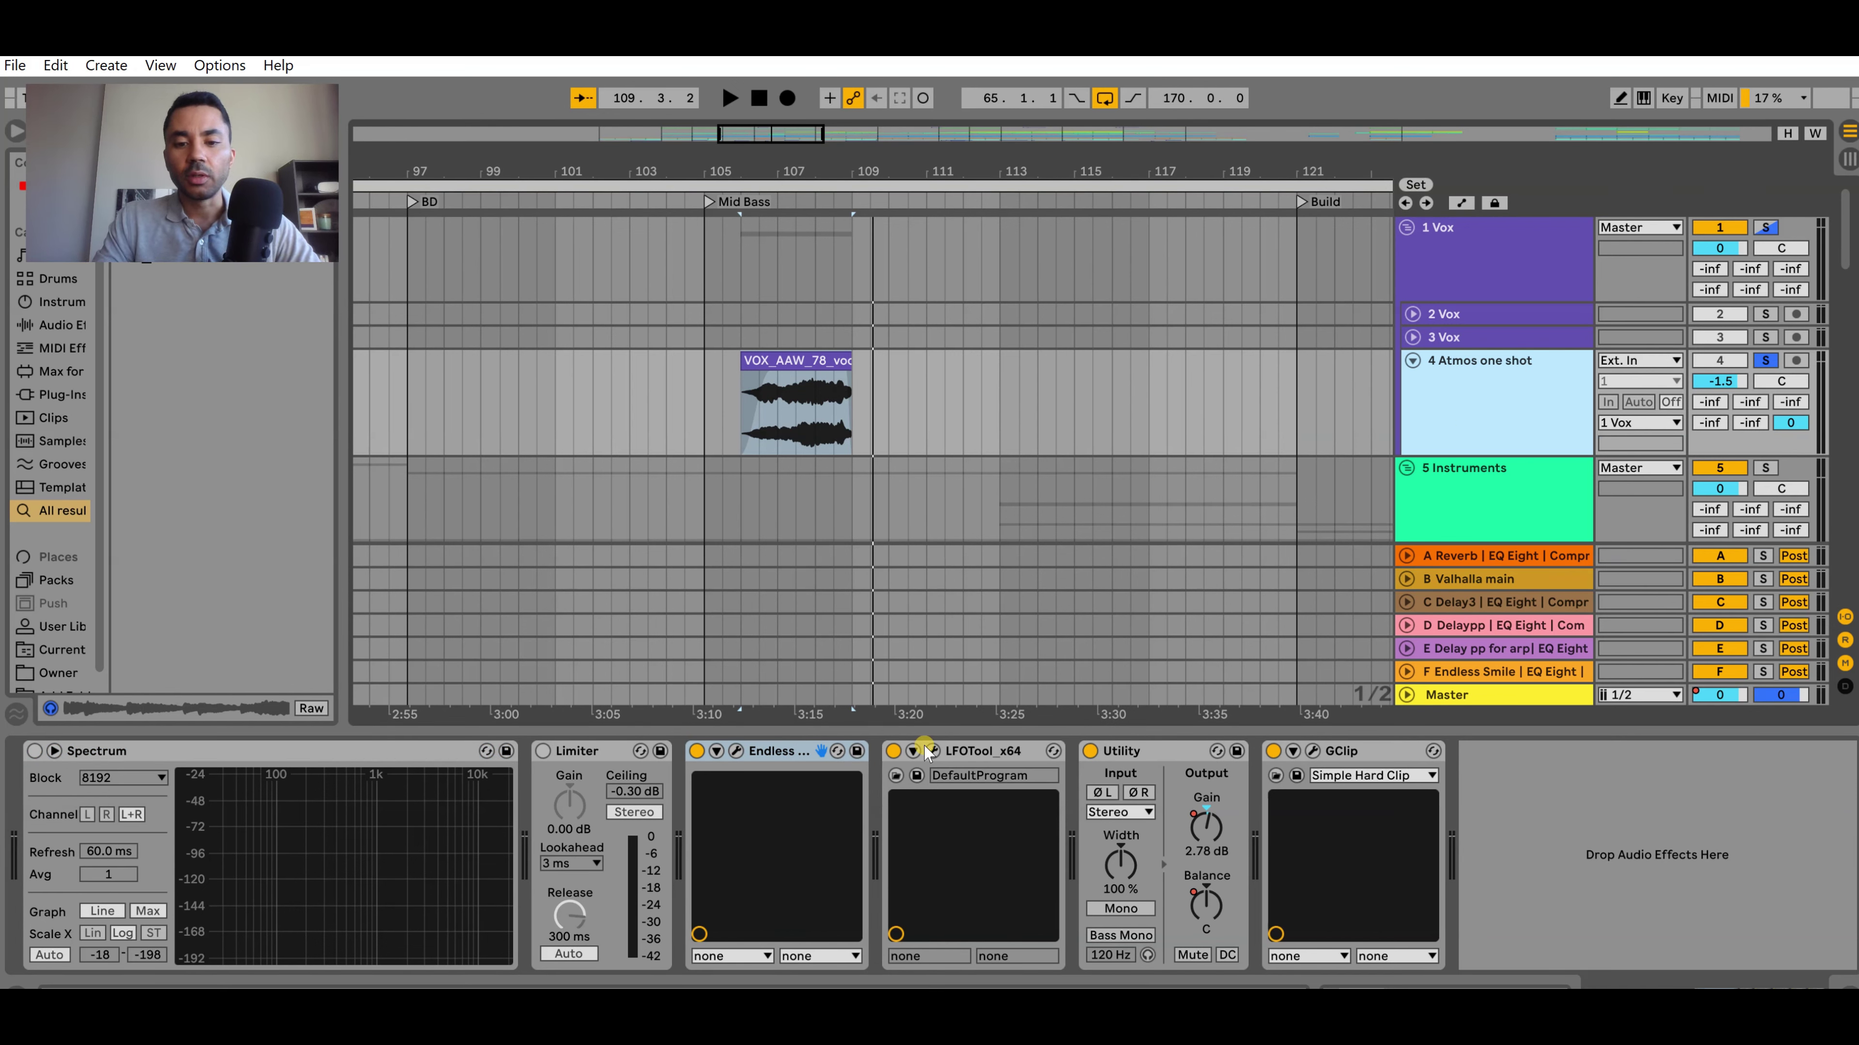
Listen to the Atmos one shot clip from bar 107 with Endless Smile and LFOTool bypassed, and re-enable both devices
left_click(697, 751)
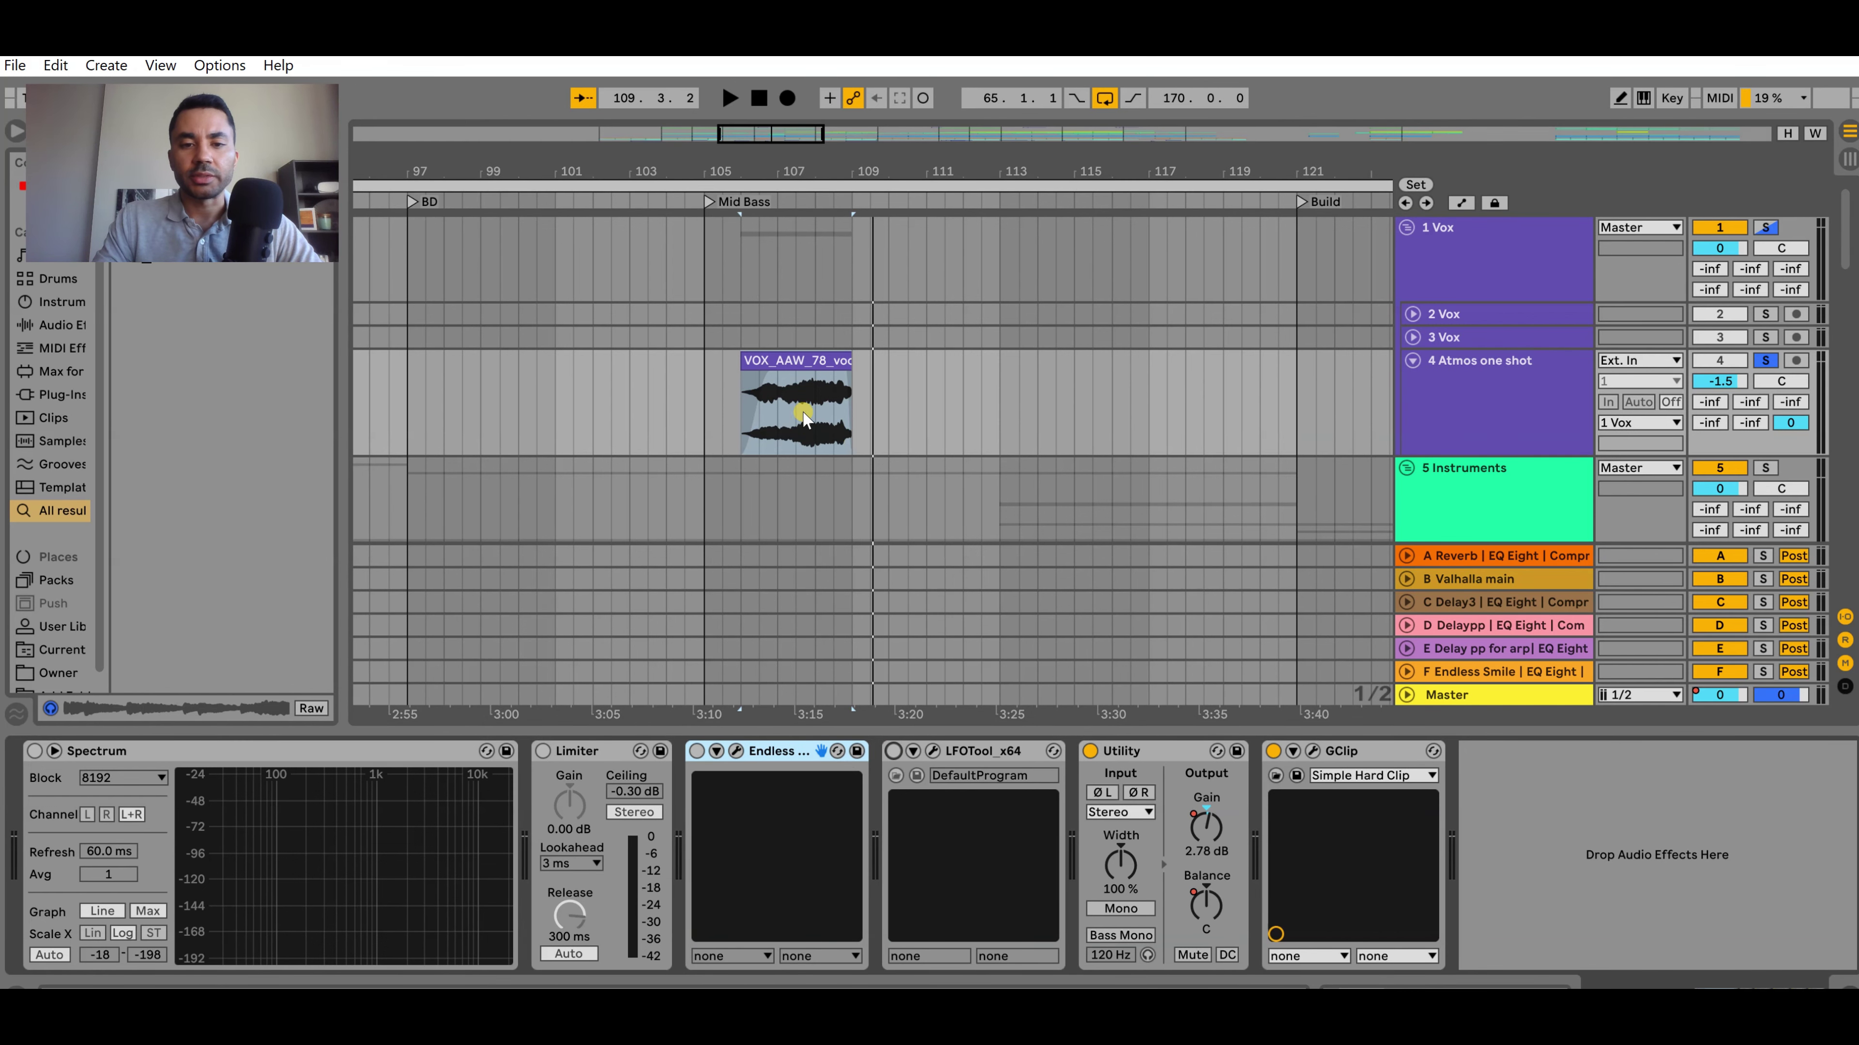
left_click(781, 398)
key("space")
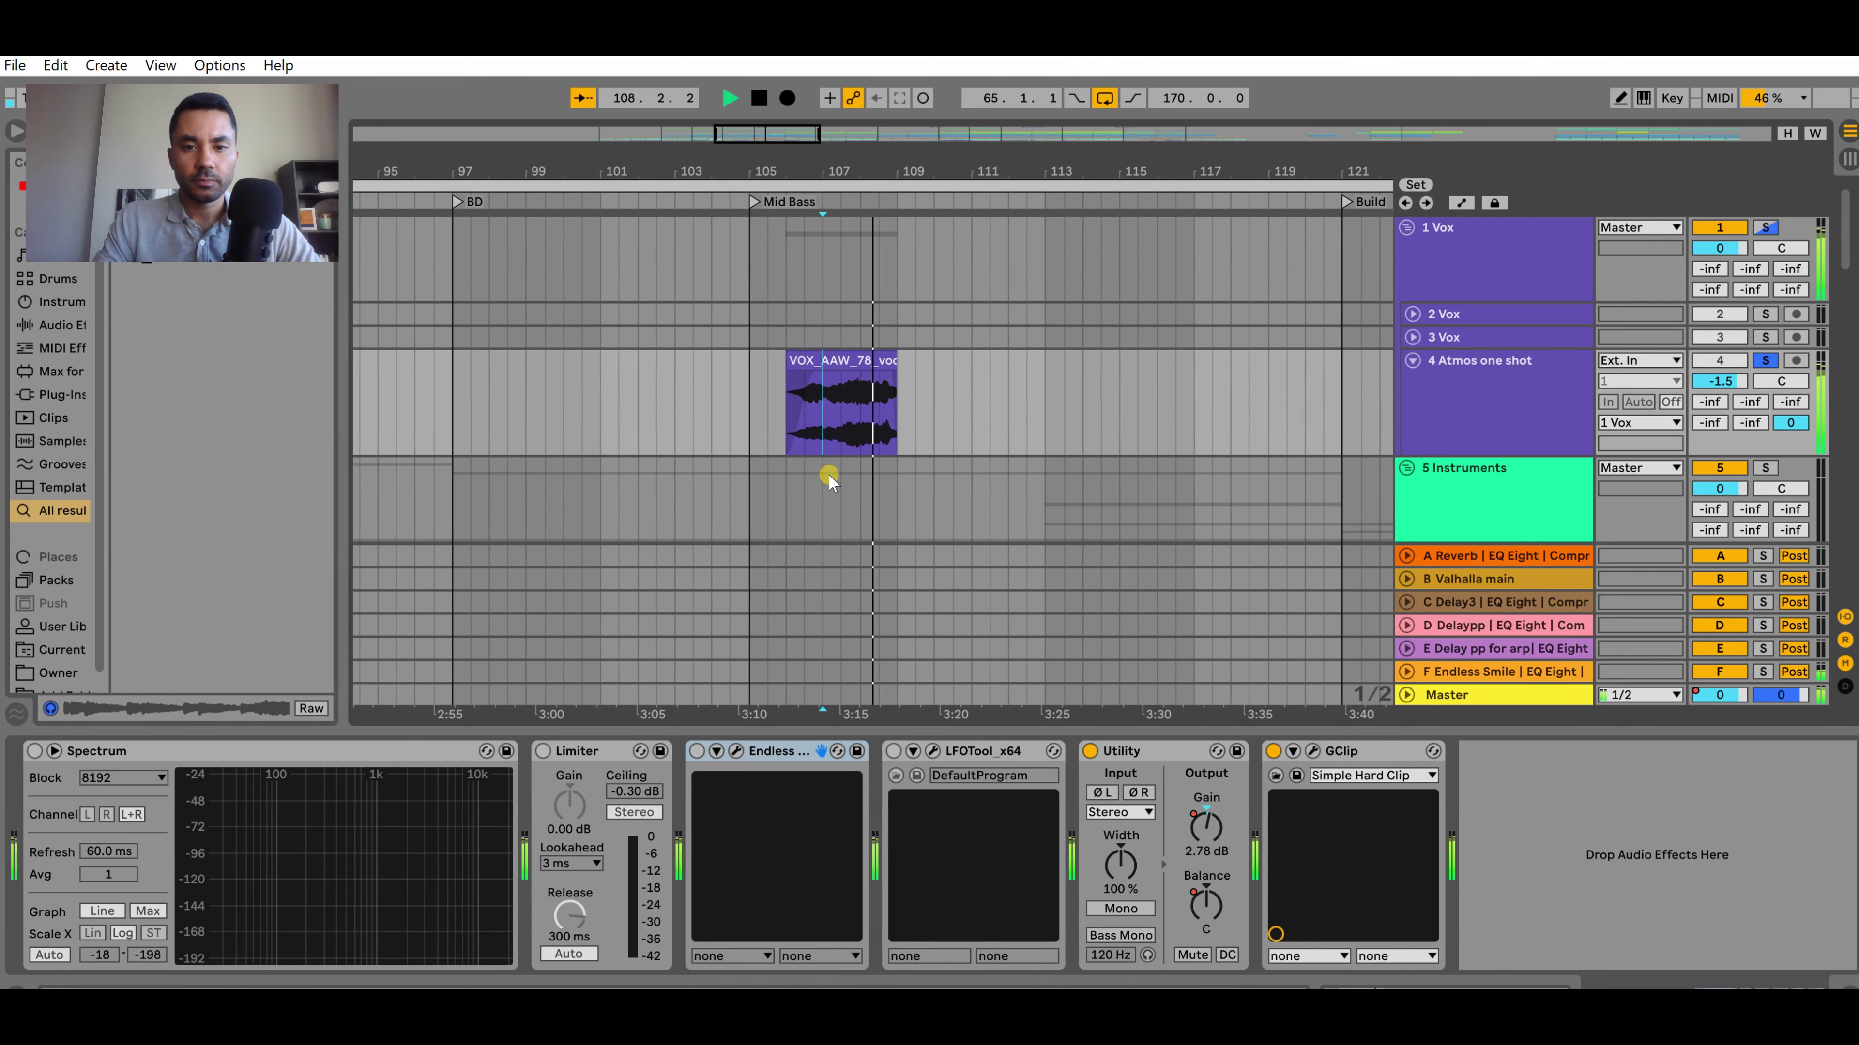
key("space")
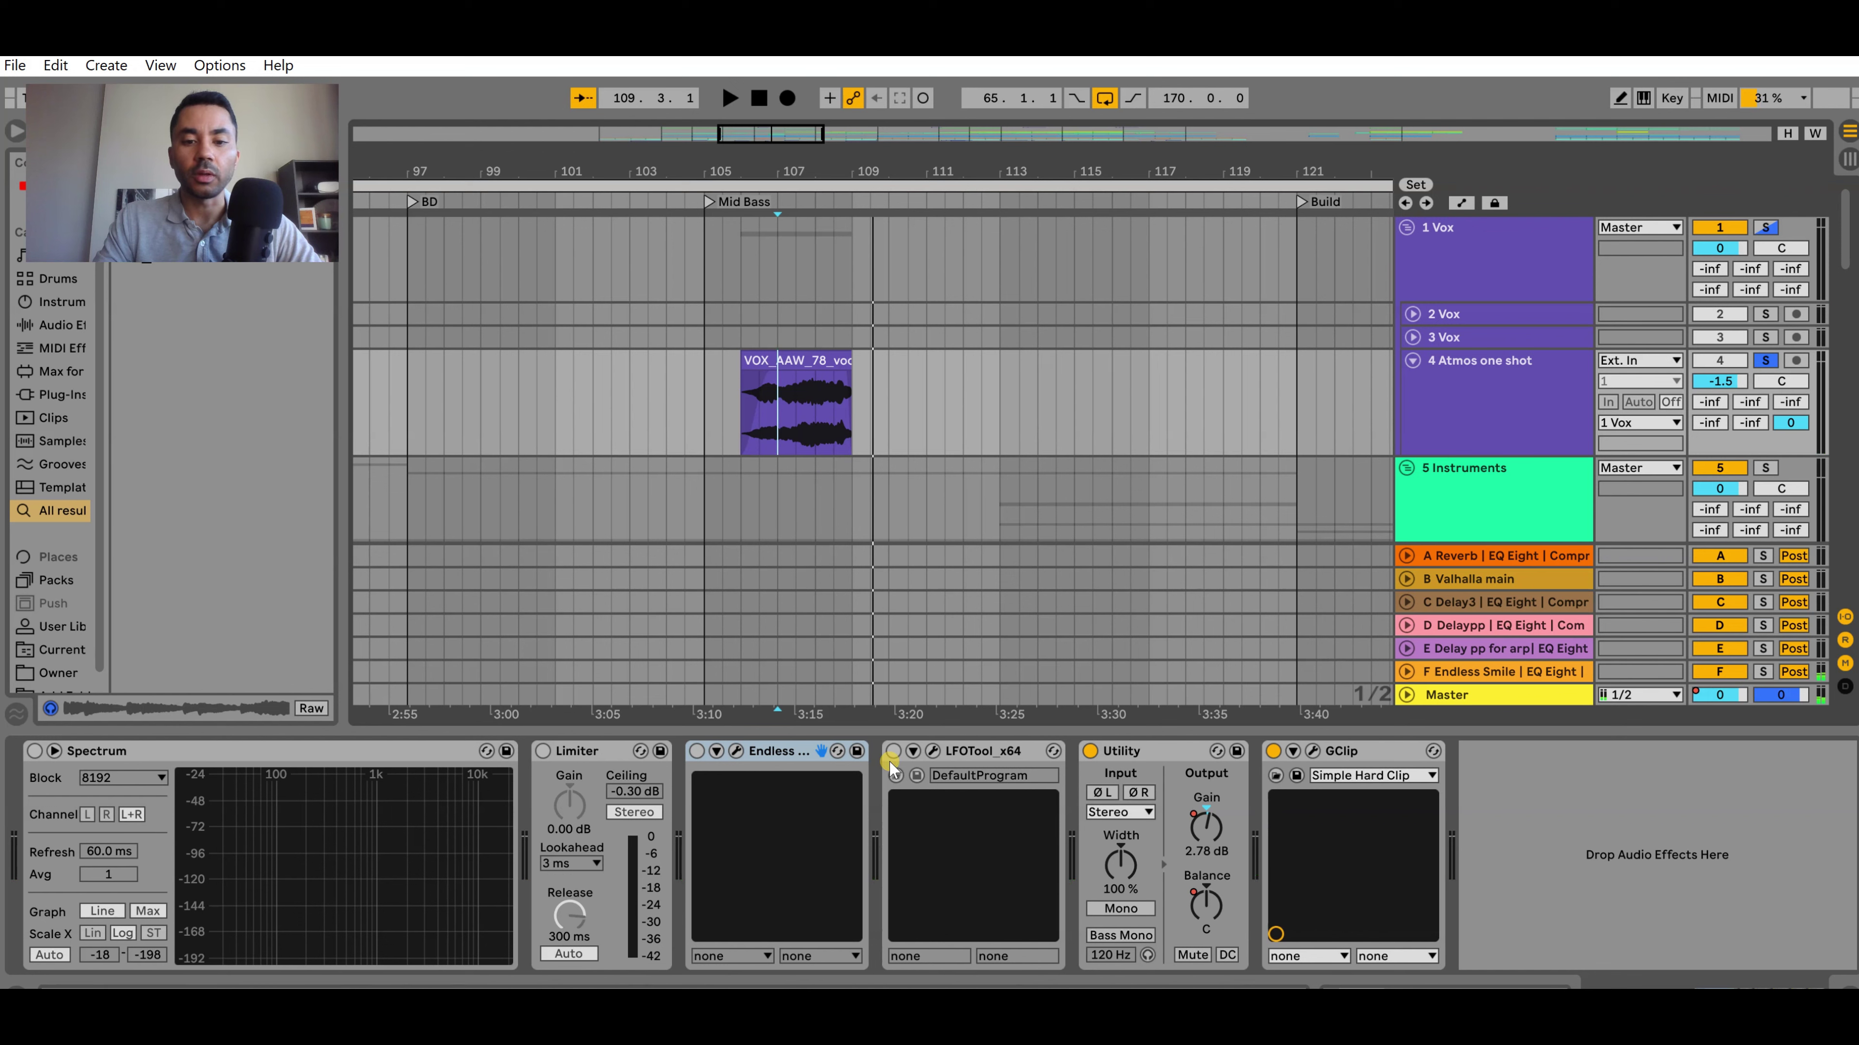
left_click(893, 750)
left_click(697, 750)
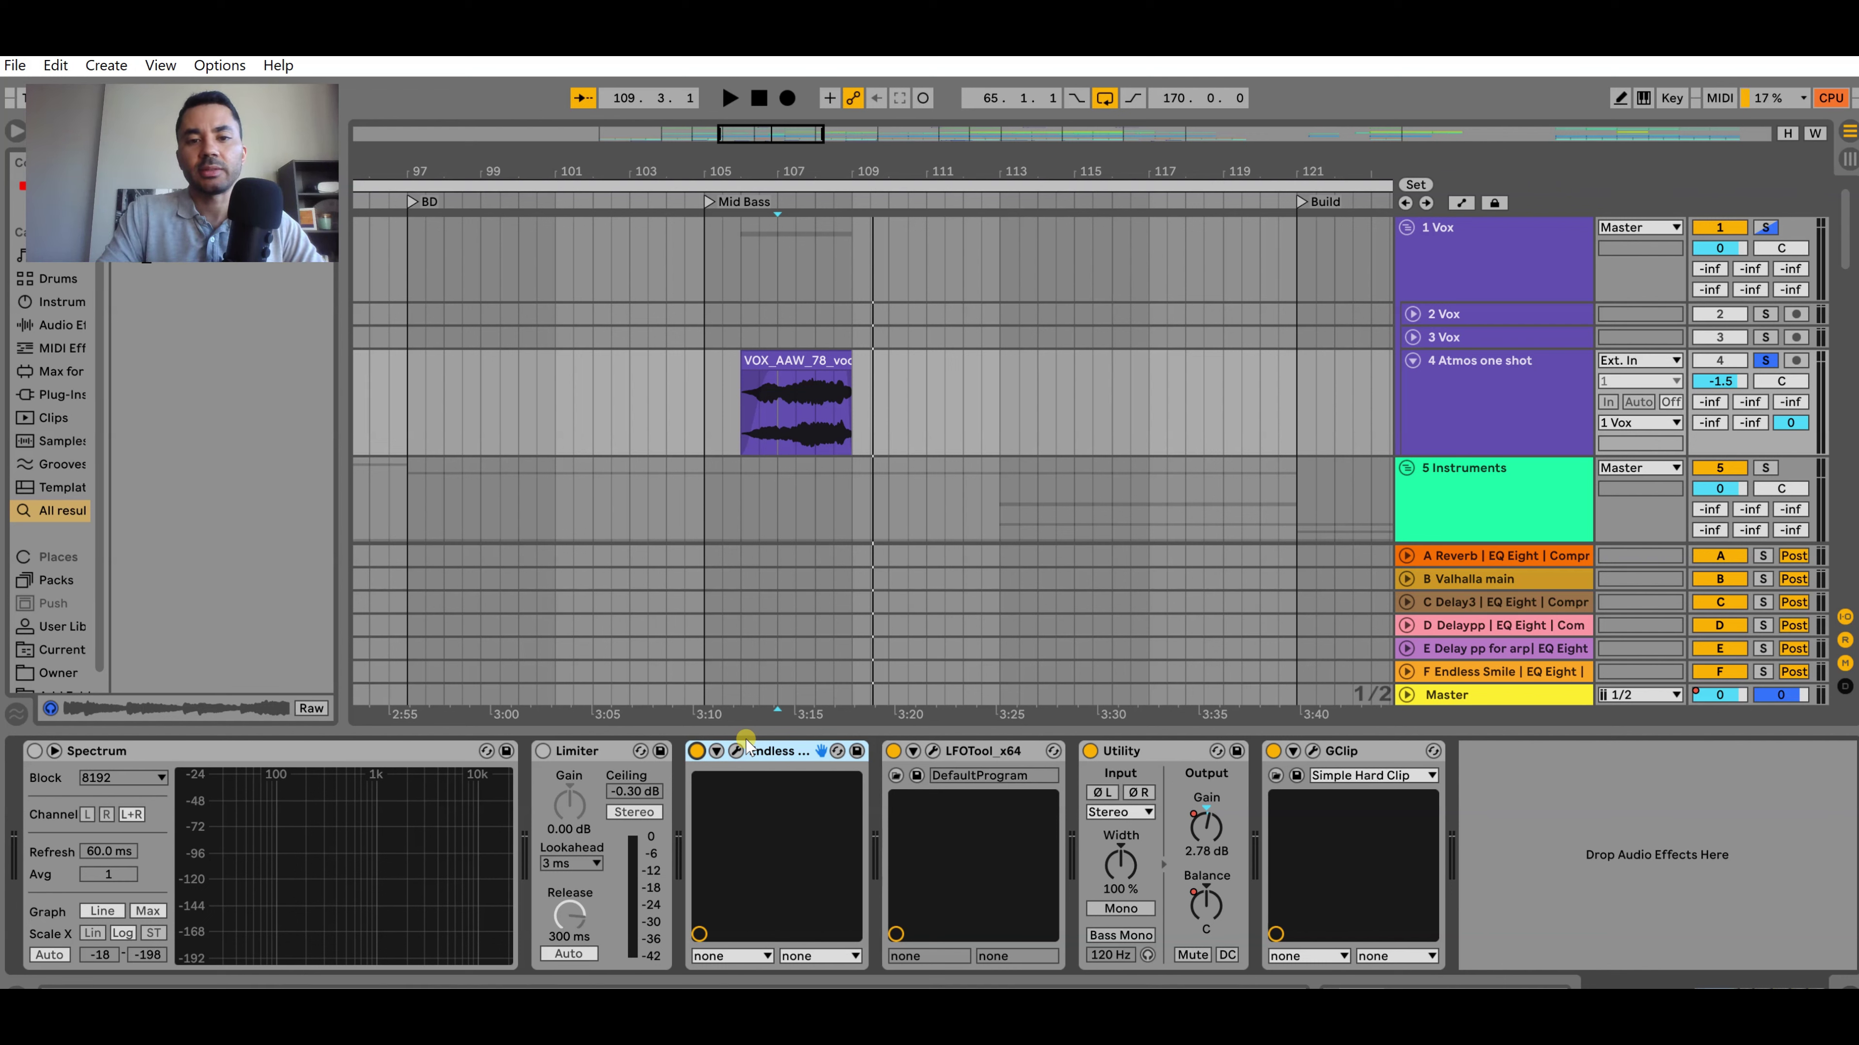
Hide the return tracks and fold the Atmos one shot track
left_click(1844, 640)
left_click(1412, 360)
scroll(1025, 432, "down", 10)
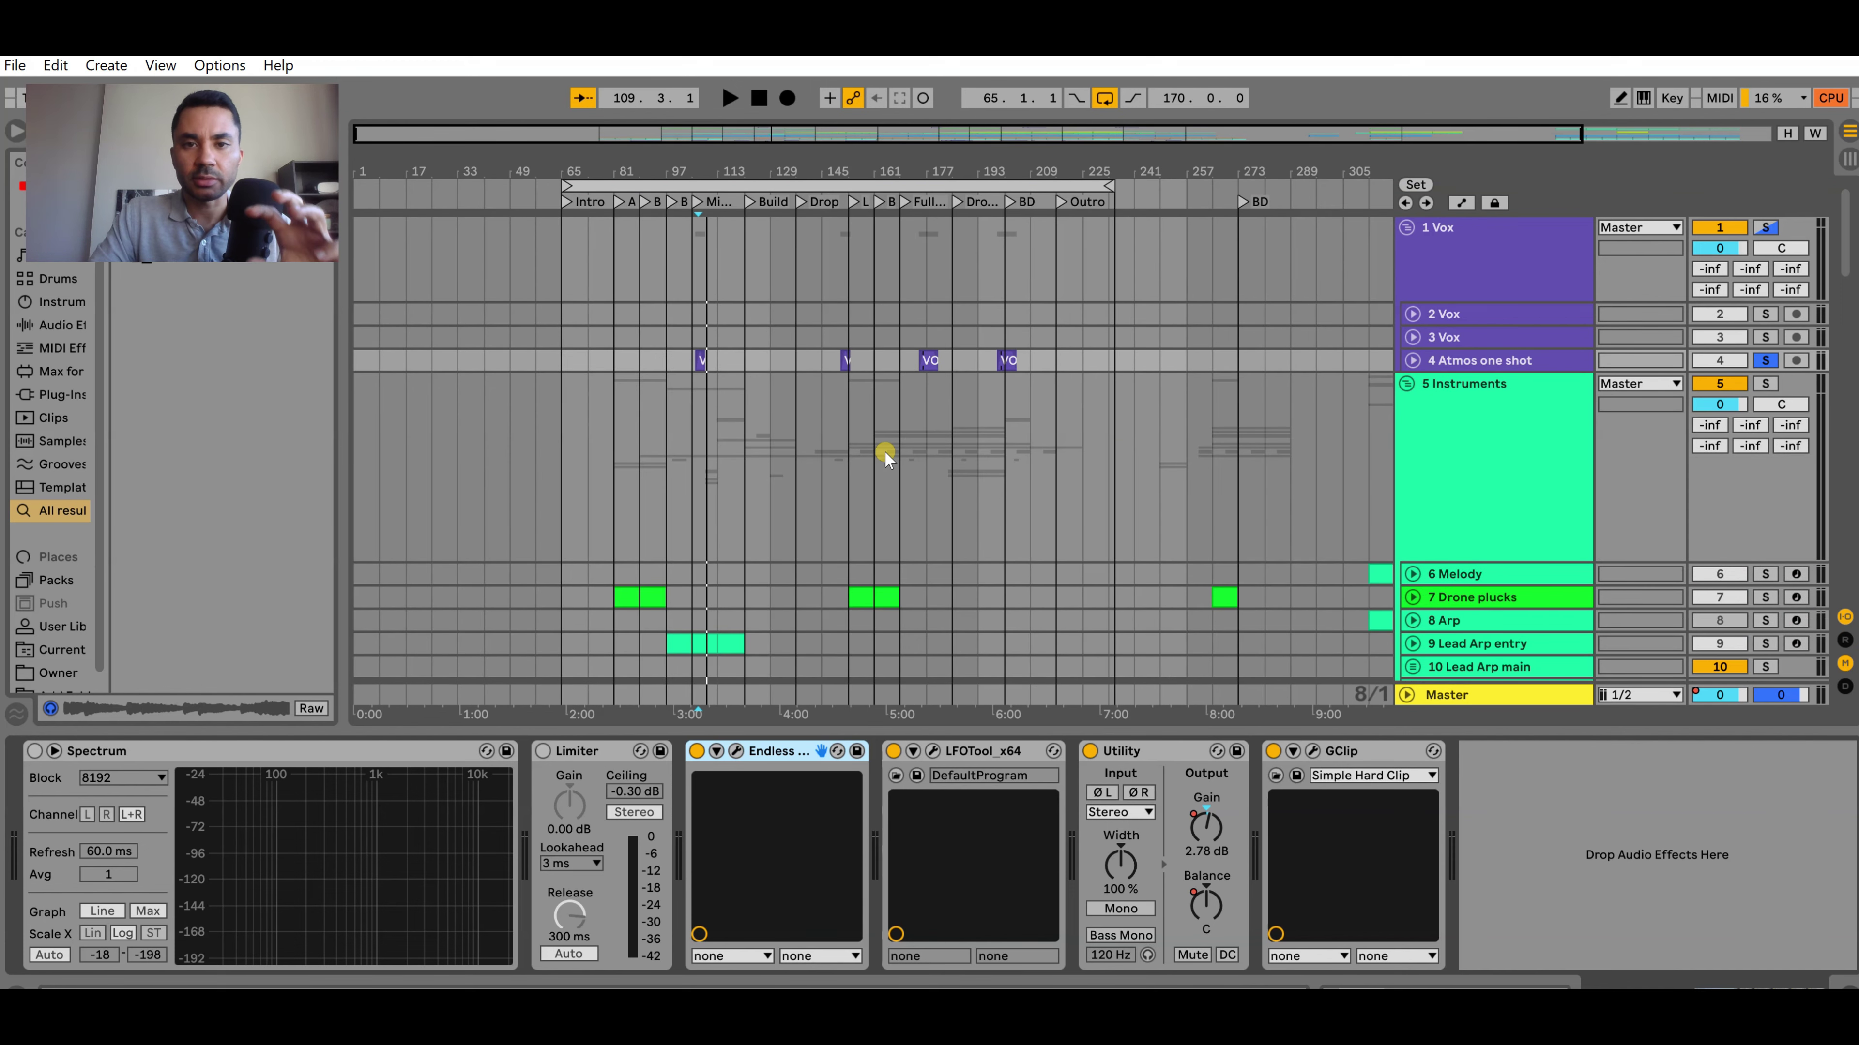
Set the playback start to bar 105 at the Mid Bass marker and unsolo the Atmos one shot track
scroll(821, 486, "down", 1)
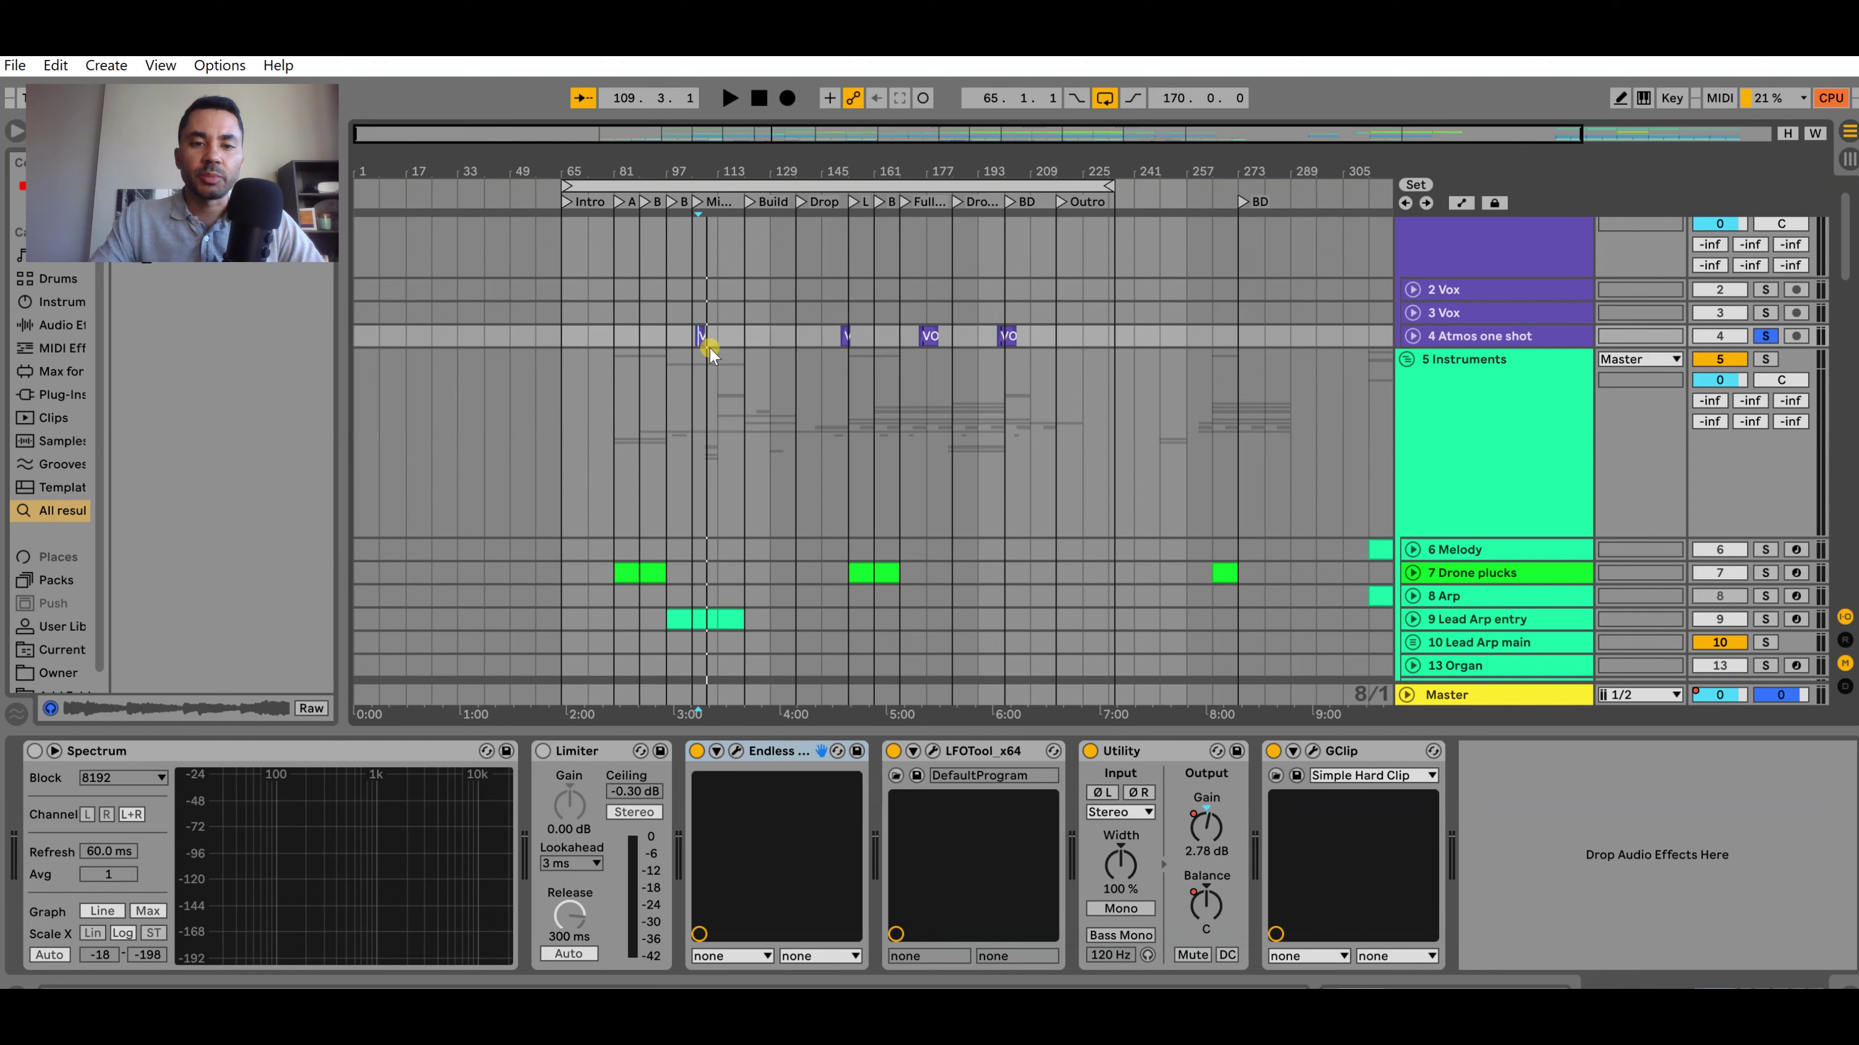
scroll(708, 347, "up", 3)
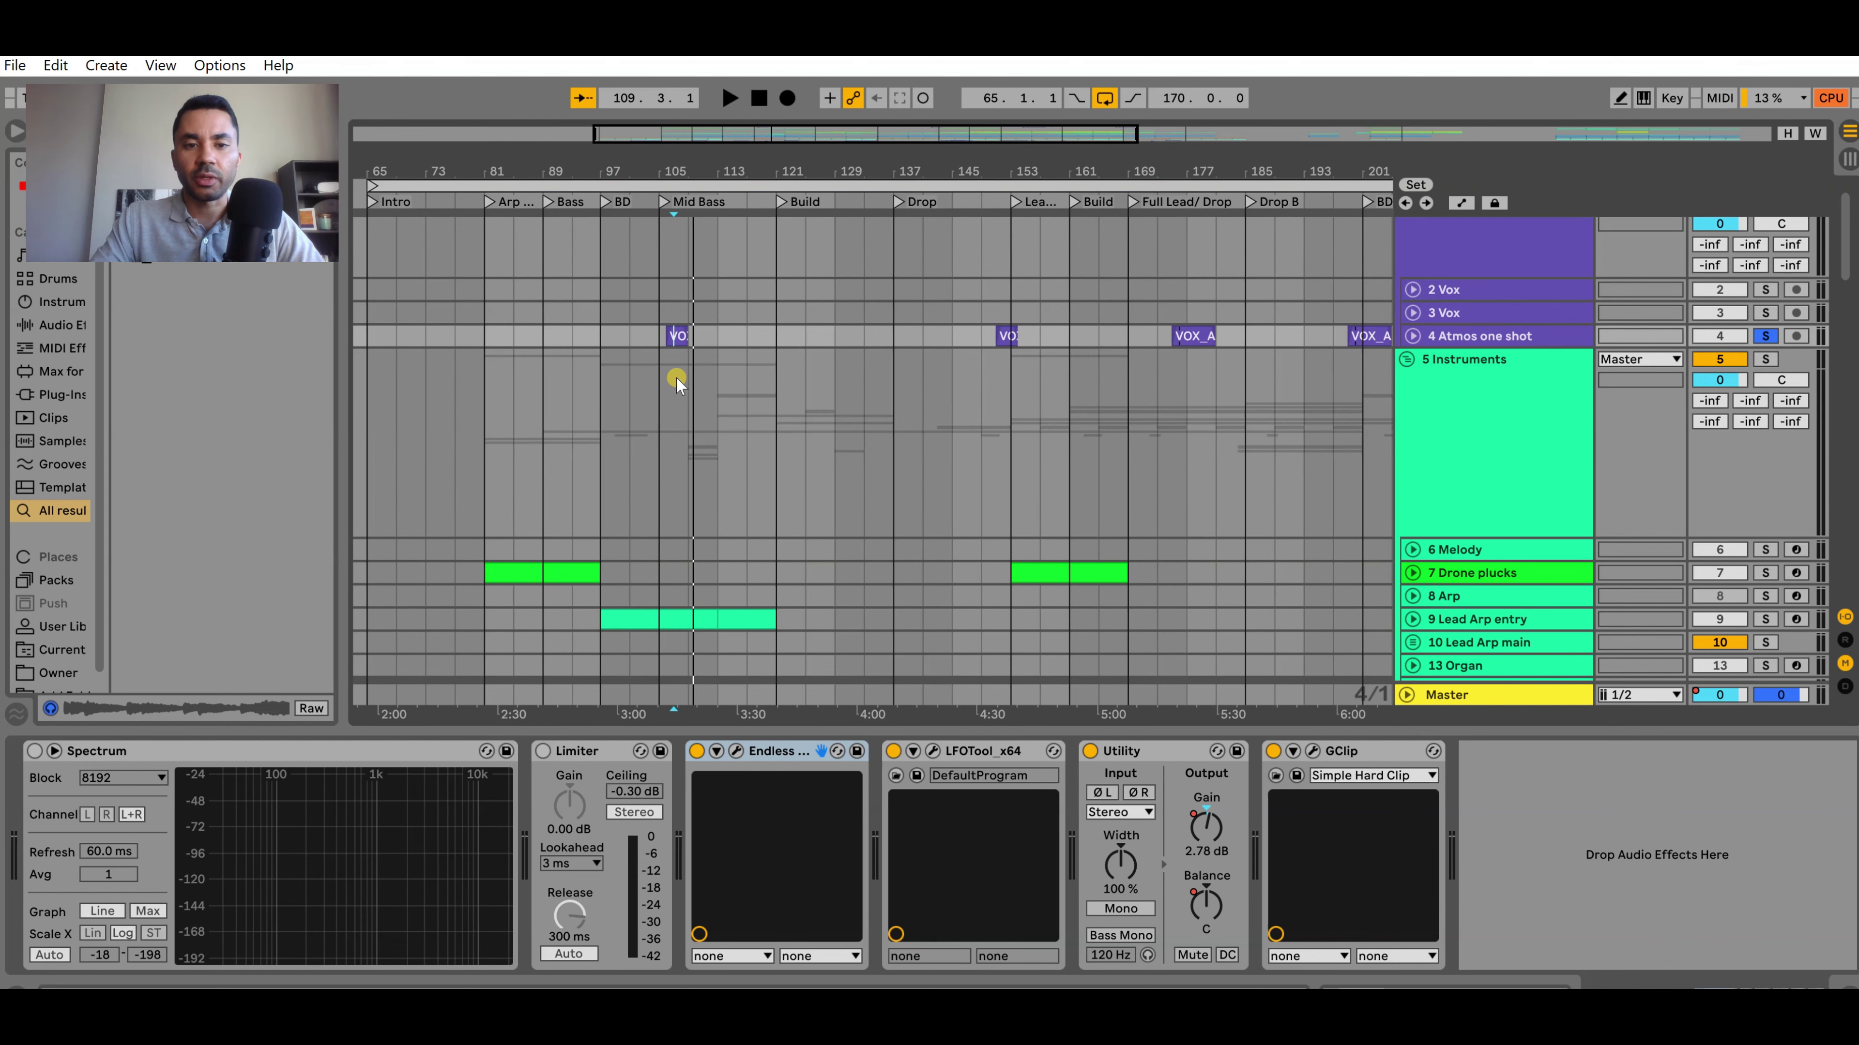
scroll(675, 376, "up", 3)
left_click(642, 386)
left_click(1765, 336)
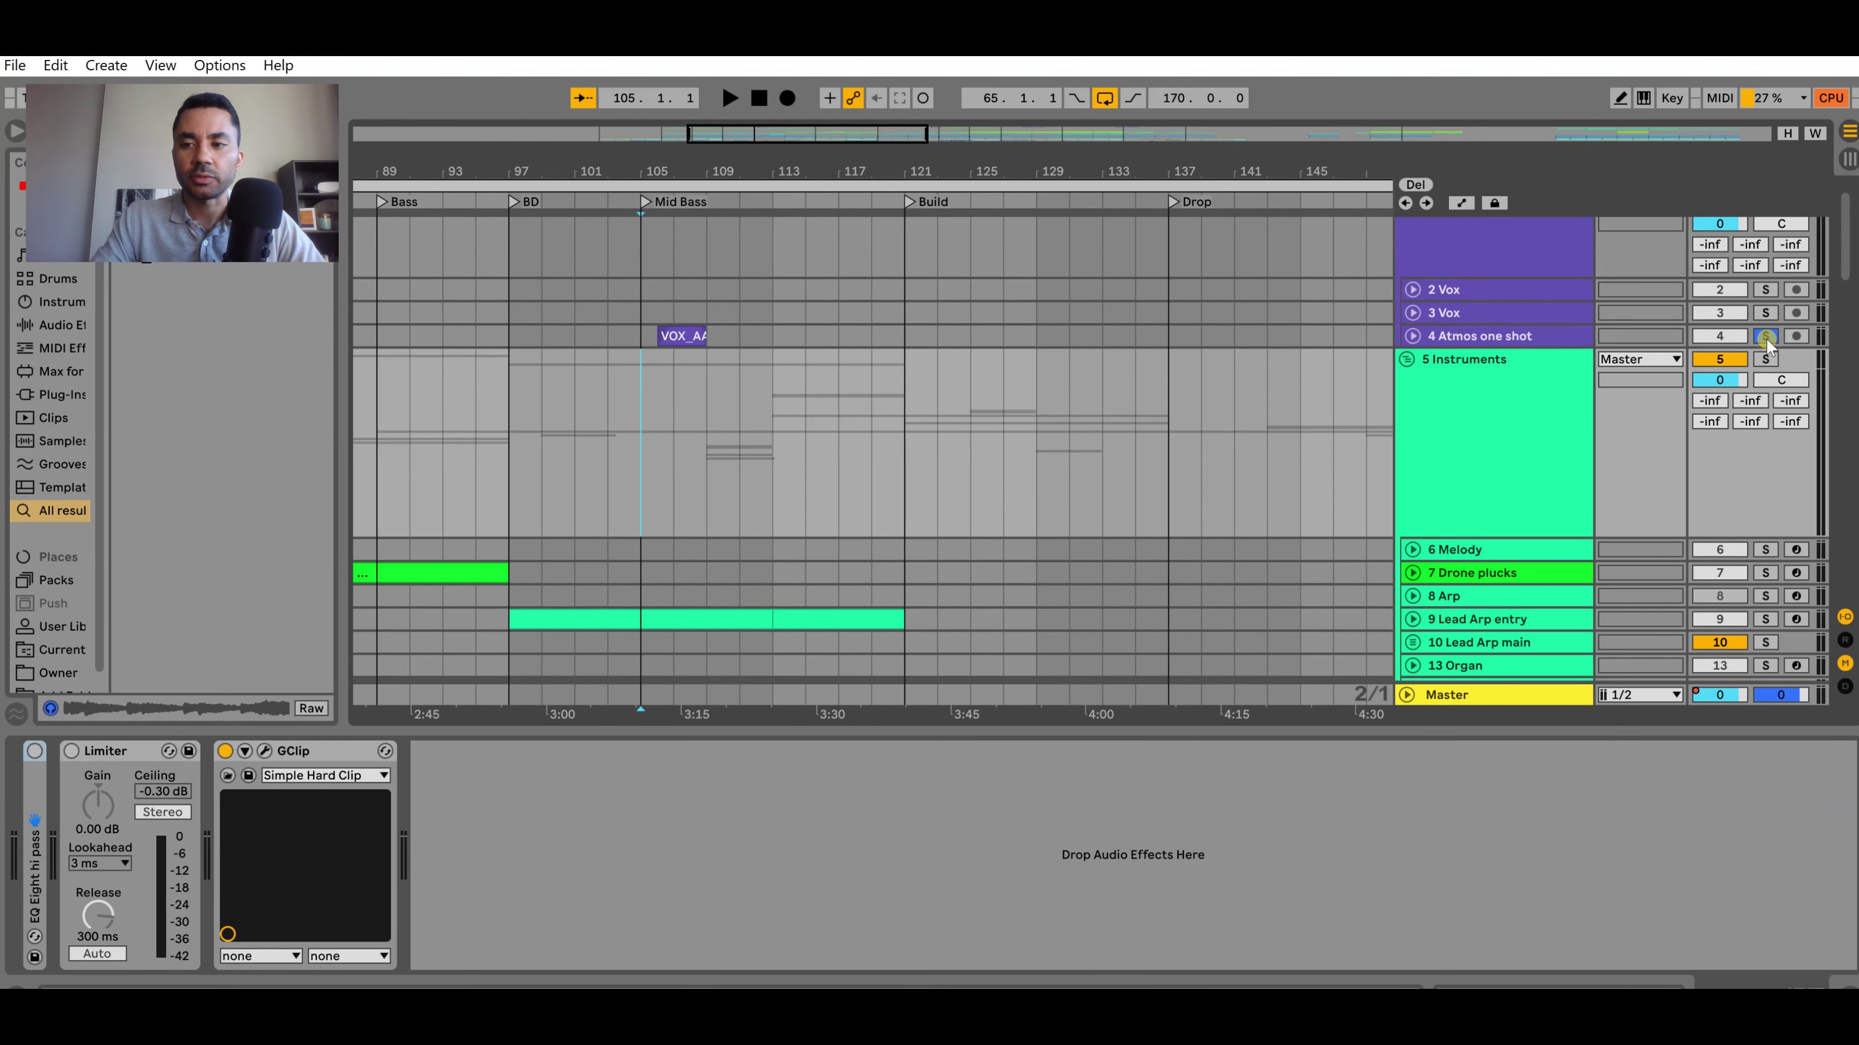
left_click(1766, 336)
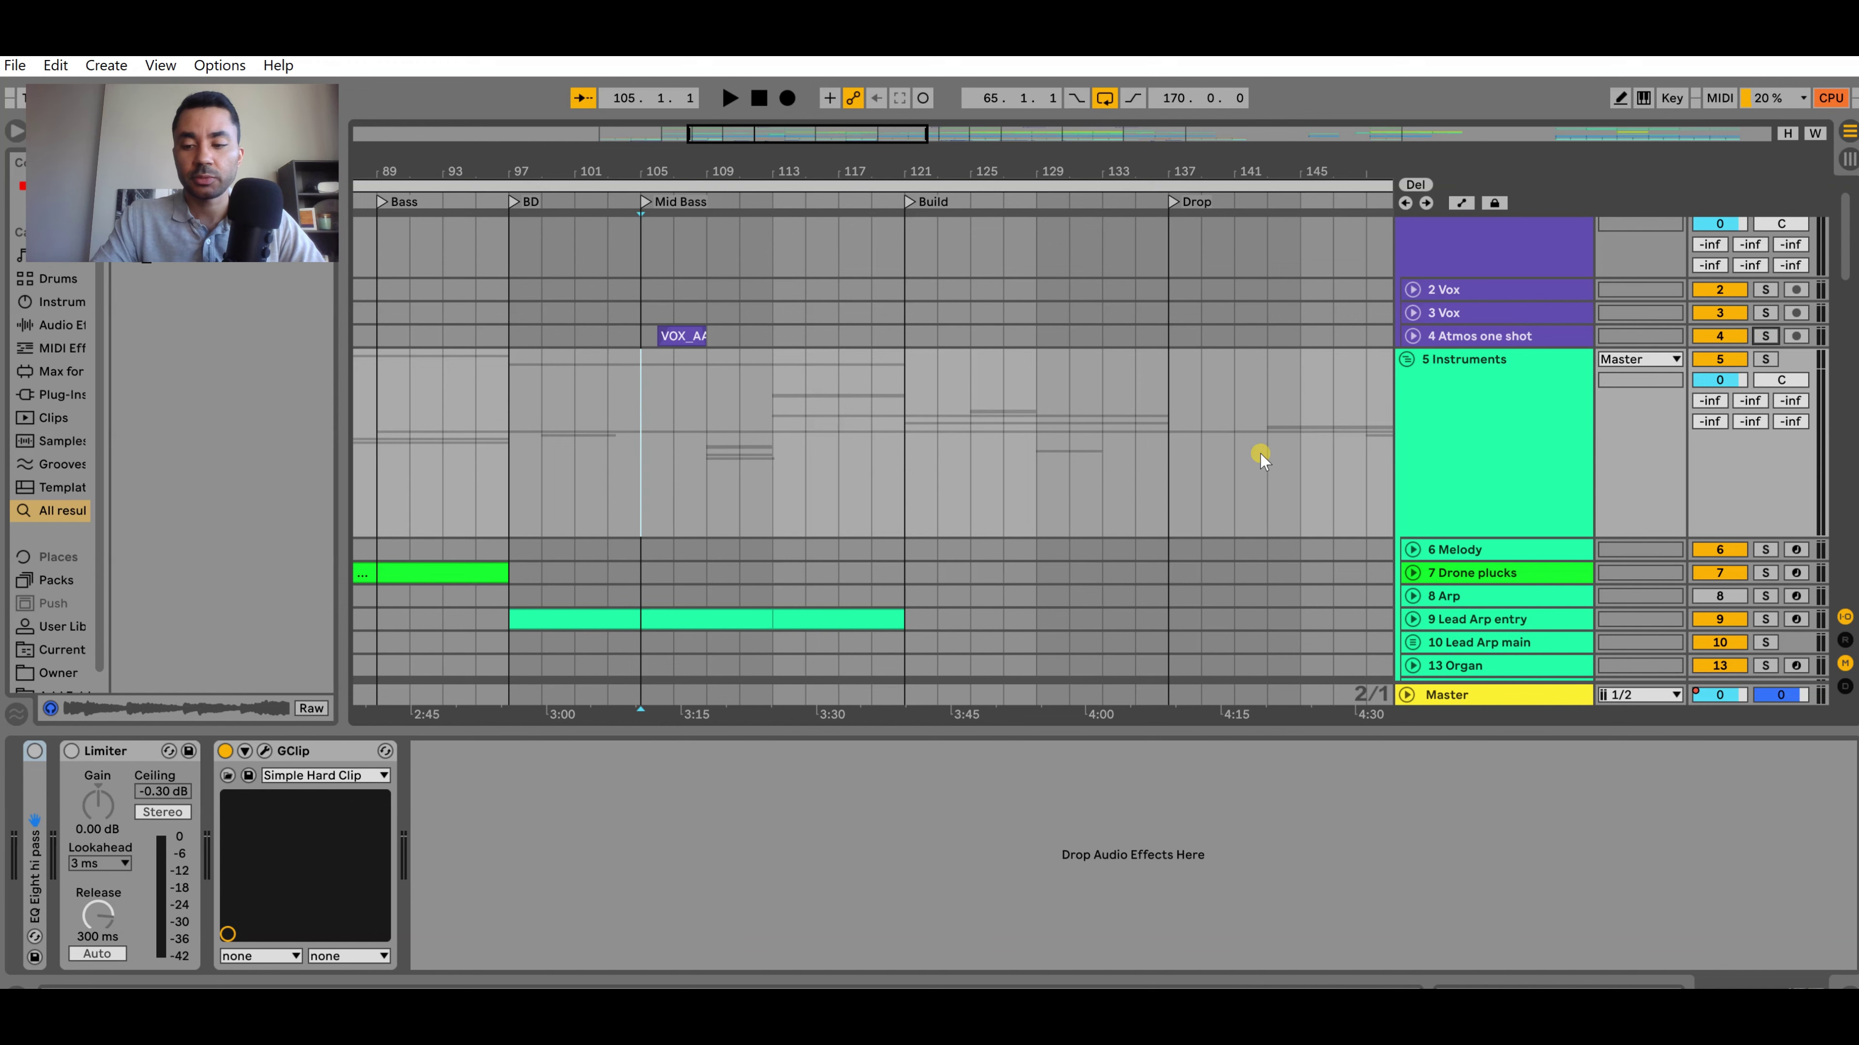
Listen to the Atmos one shot in the full mix from bar 105
key("space")
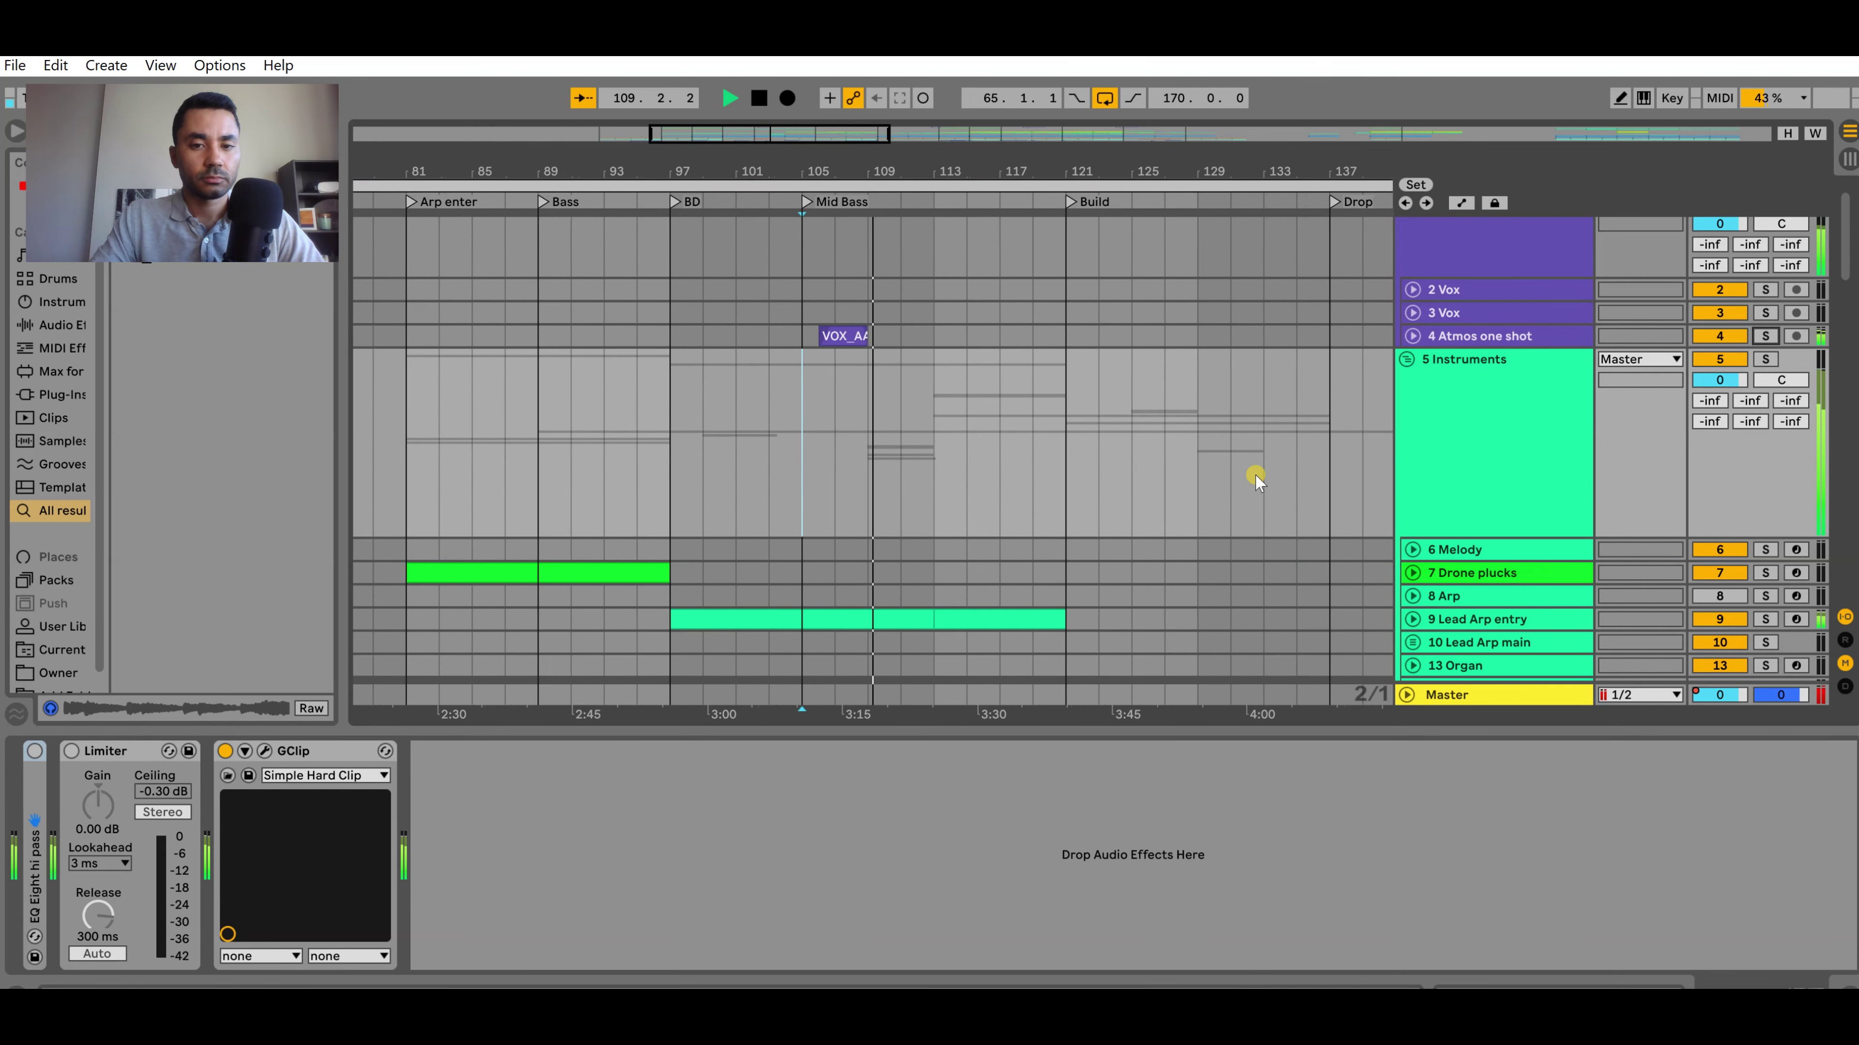
scroll(1137, 455, "down", 2)
key("space")
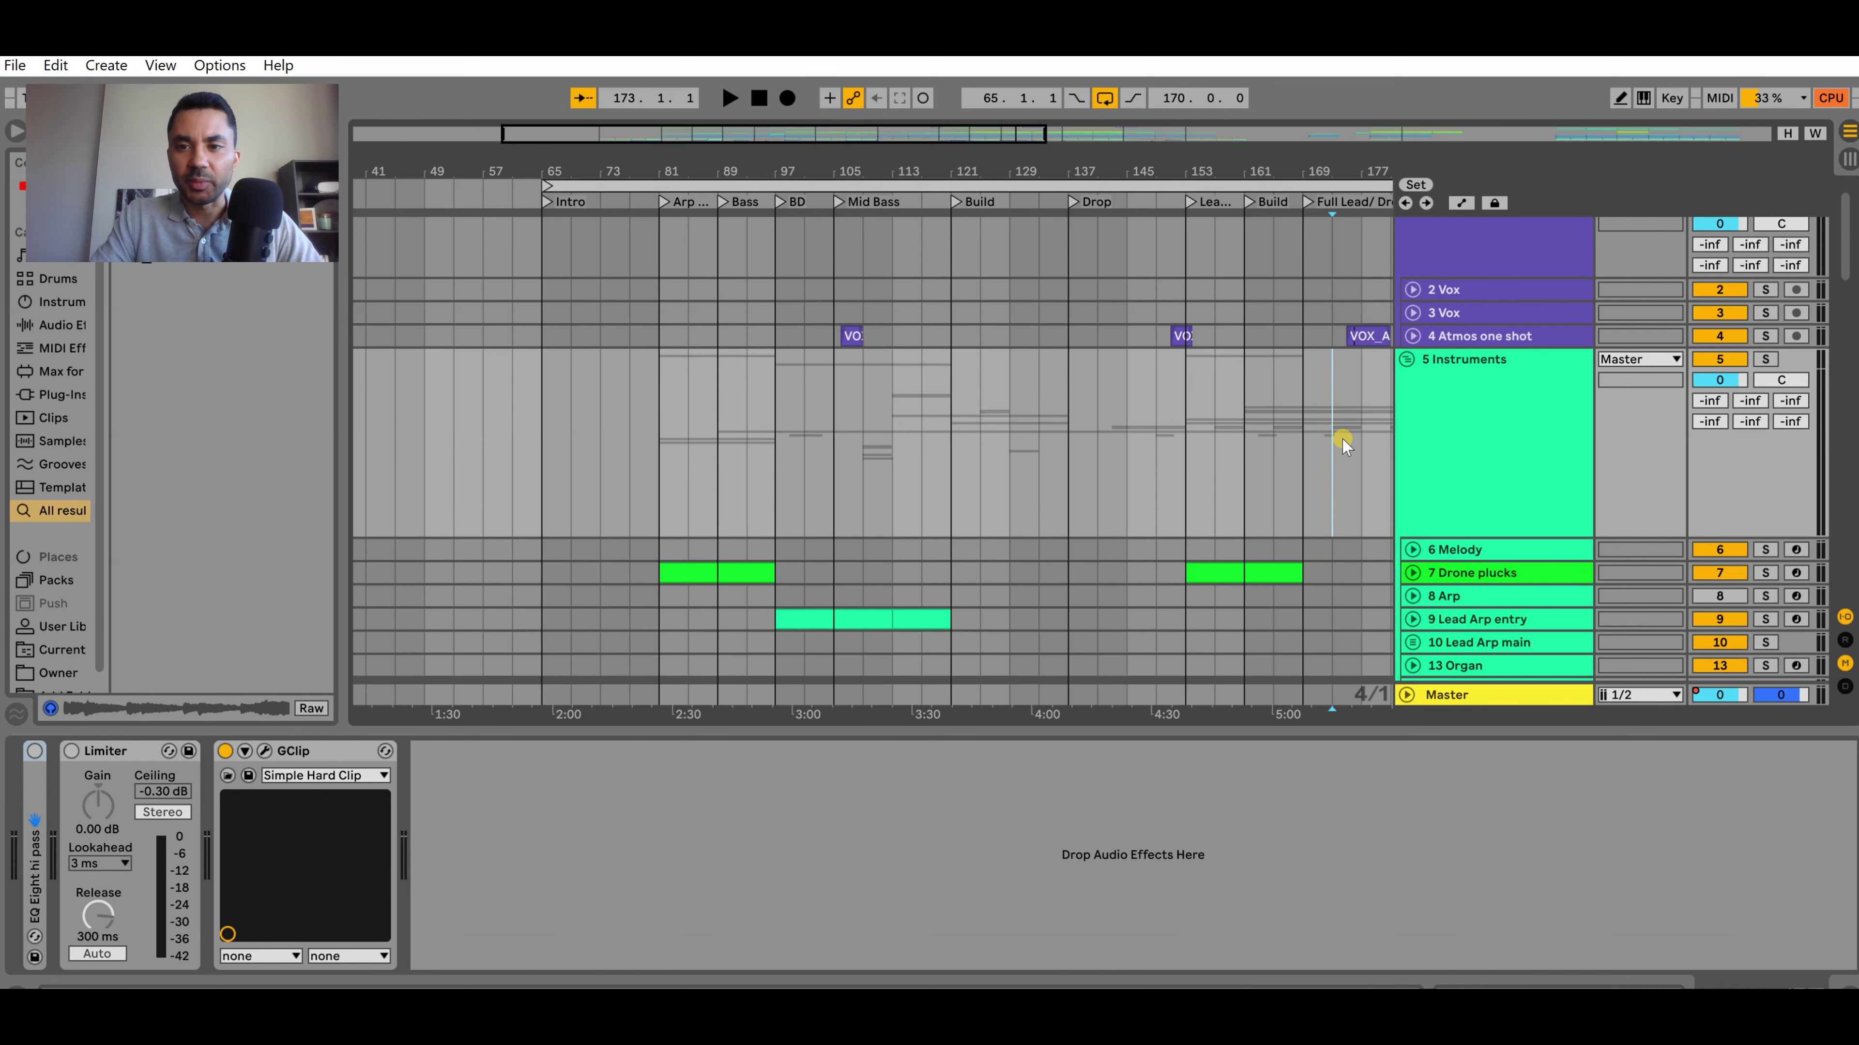
Listen to the full mix from bar 173 through the next vocal clip, with the Atmos one shot track unfolded
scroll(1339, 436, "up", 1)
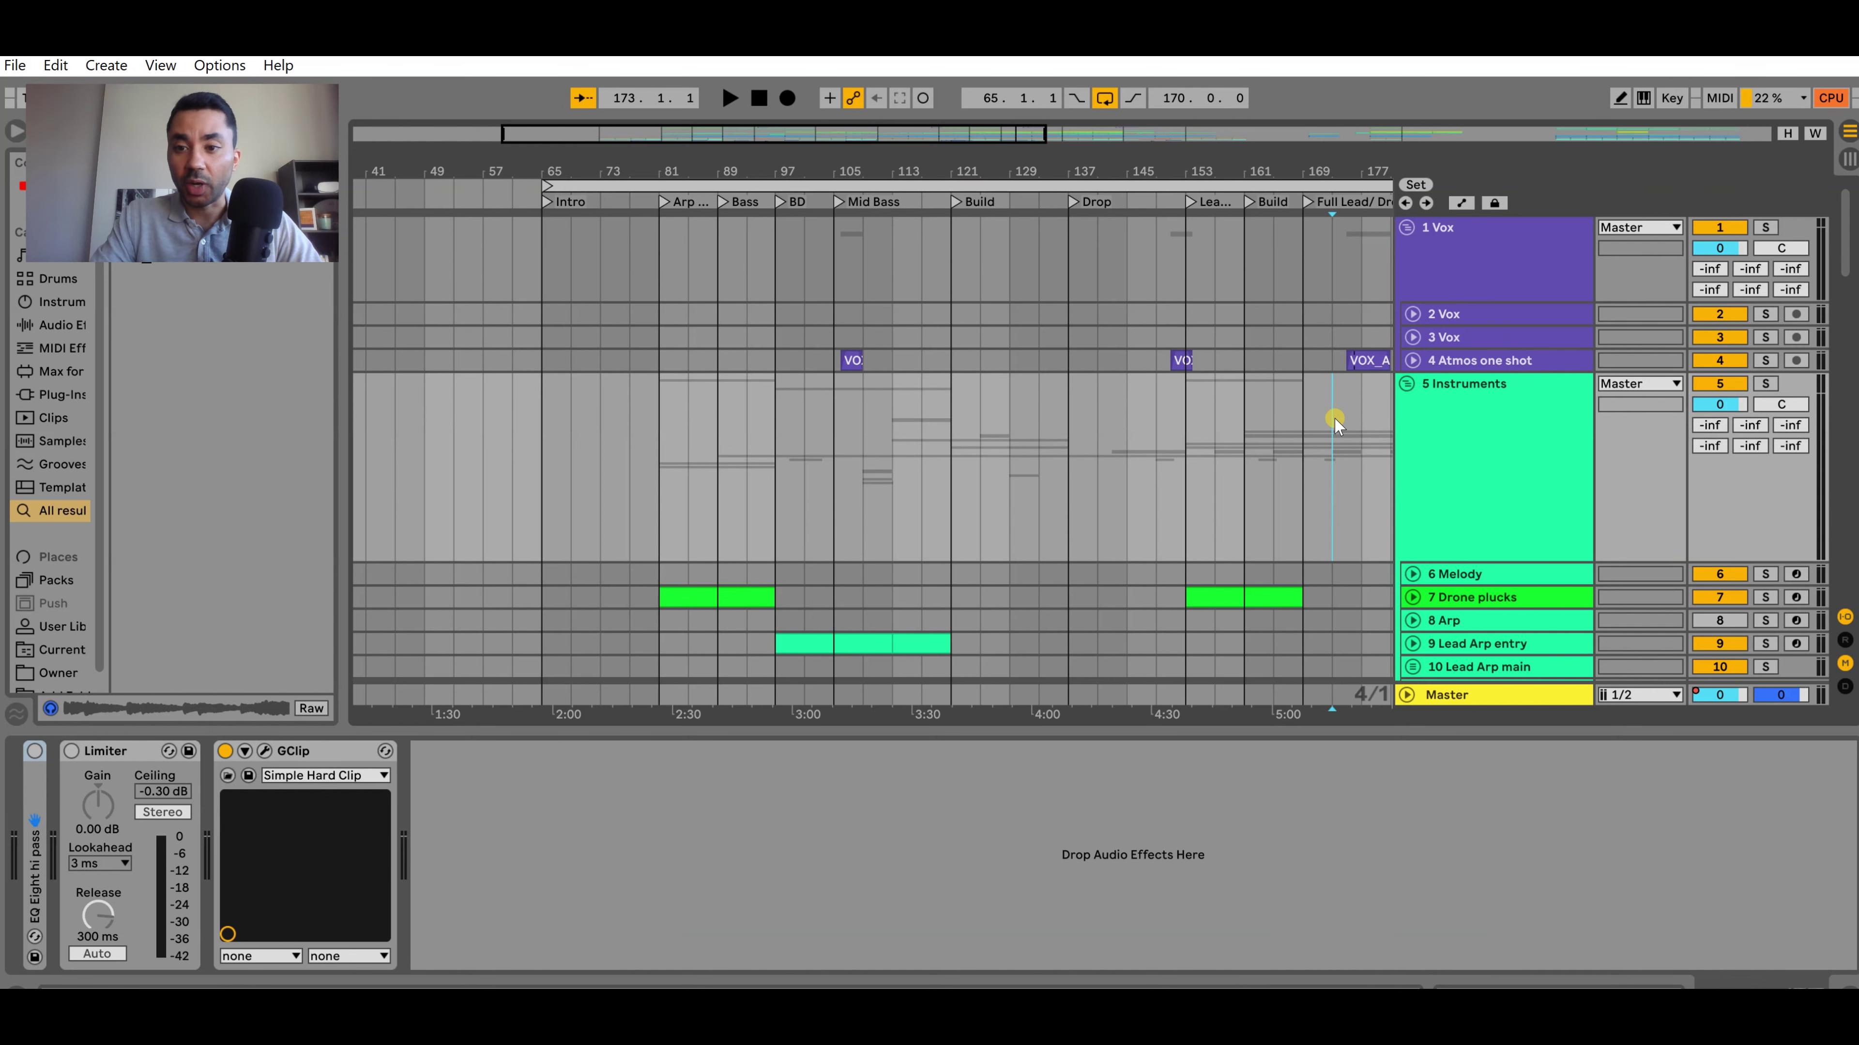
key("space")
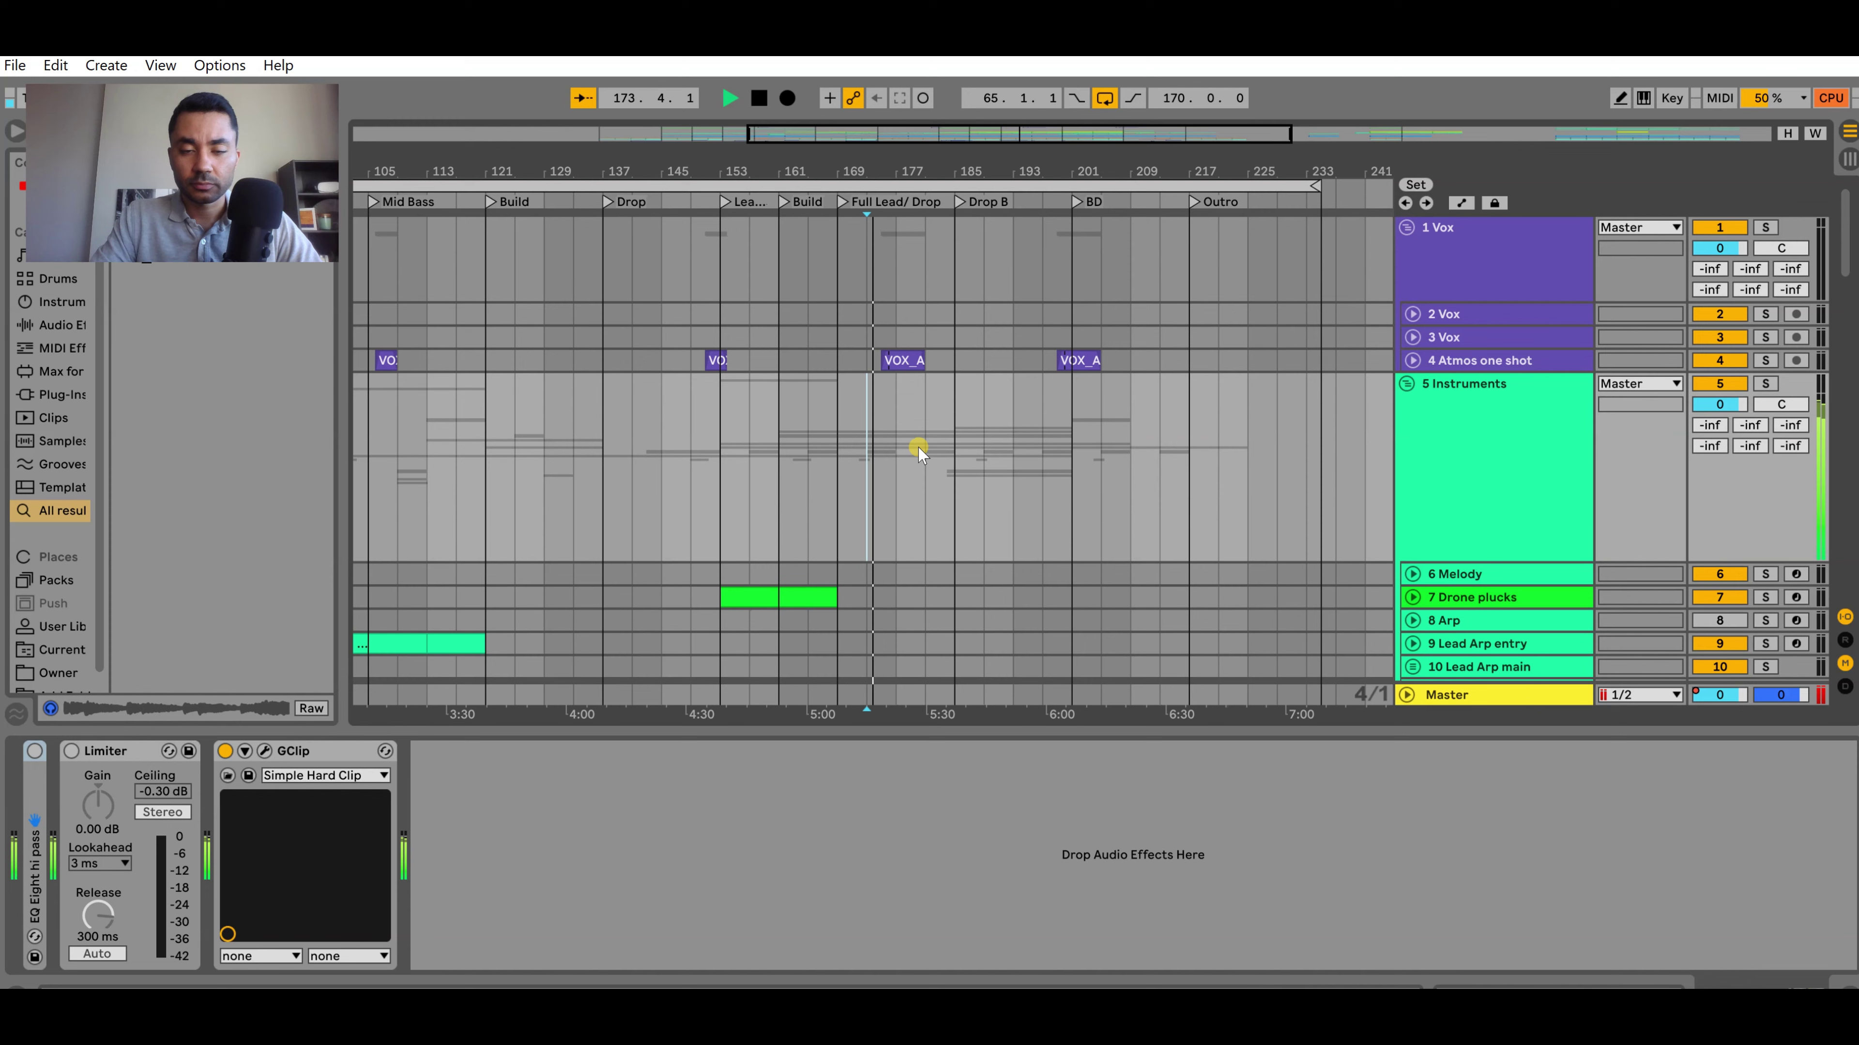
scroll(957, 440, "up", 2)
left_click(1412, 362)
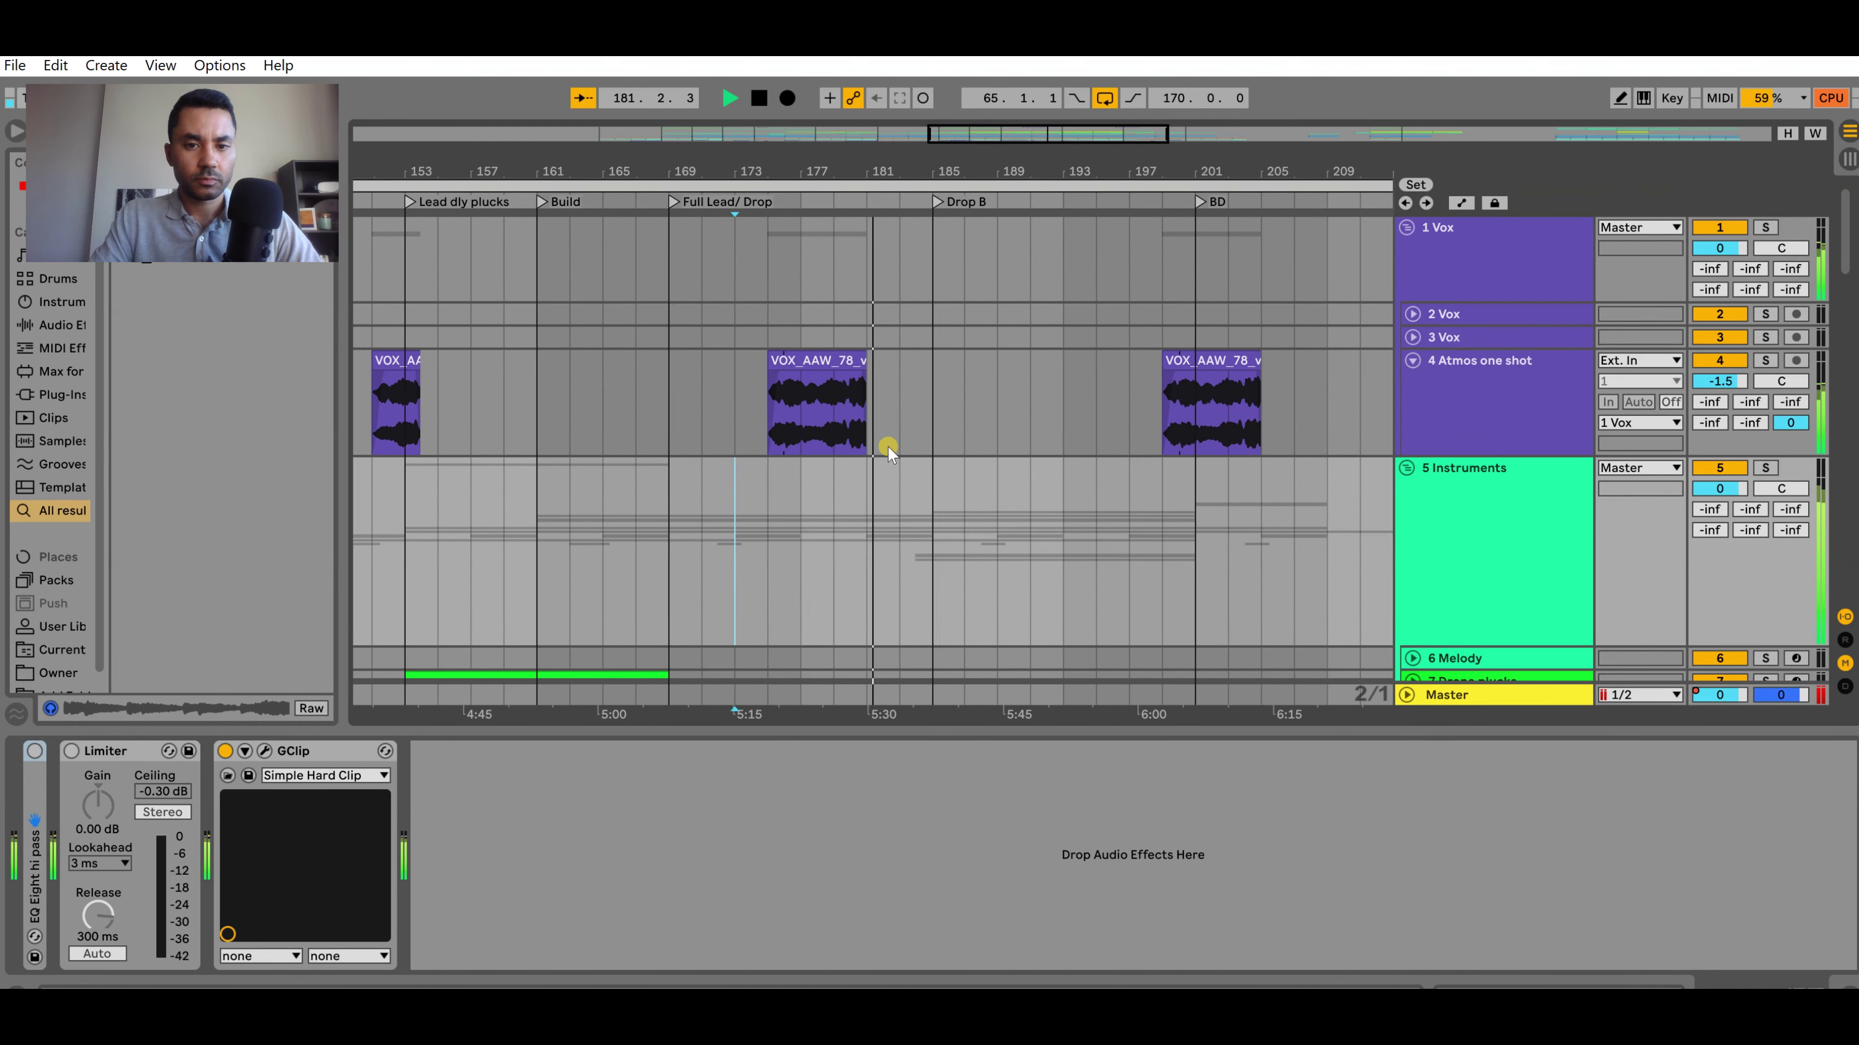
key("space")
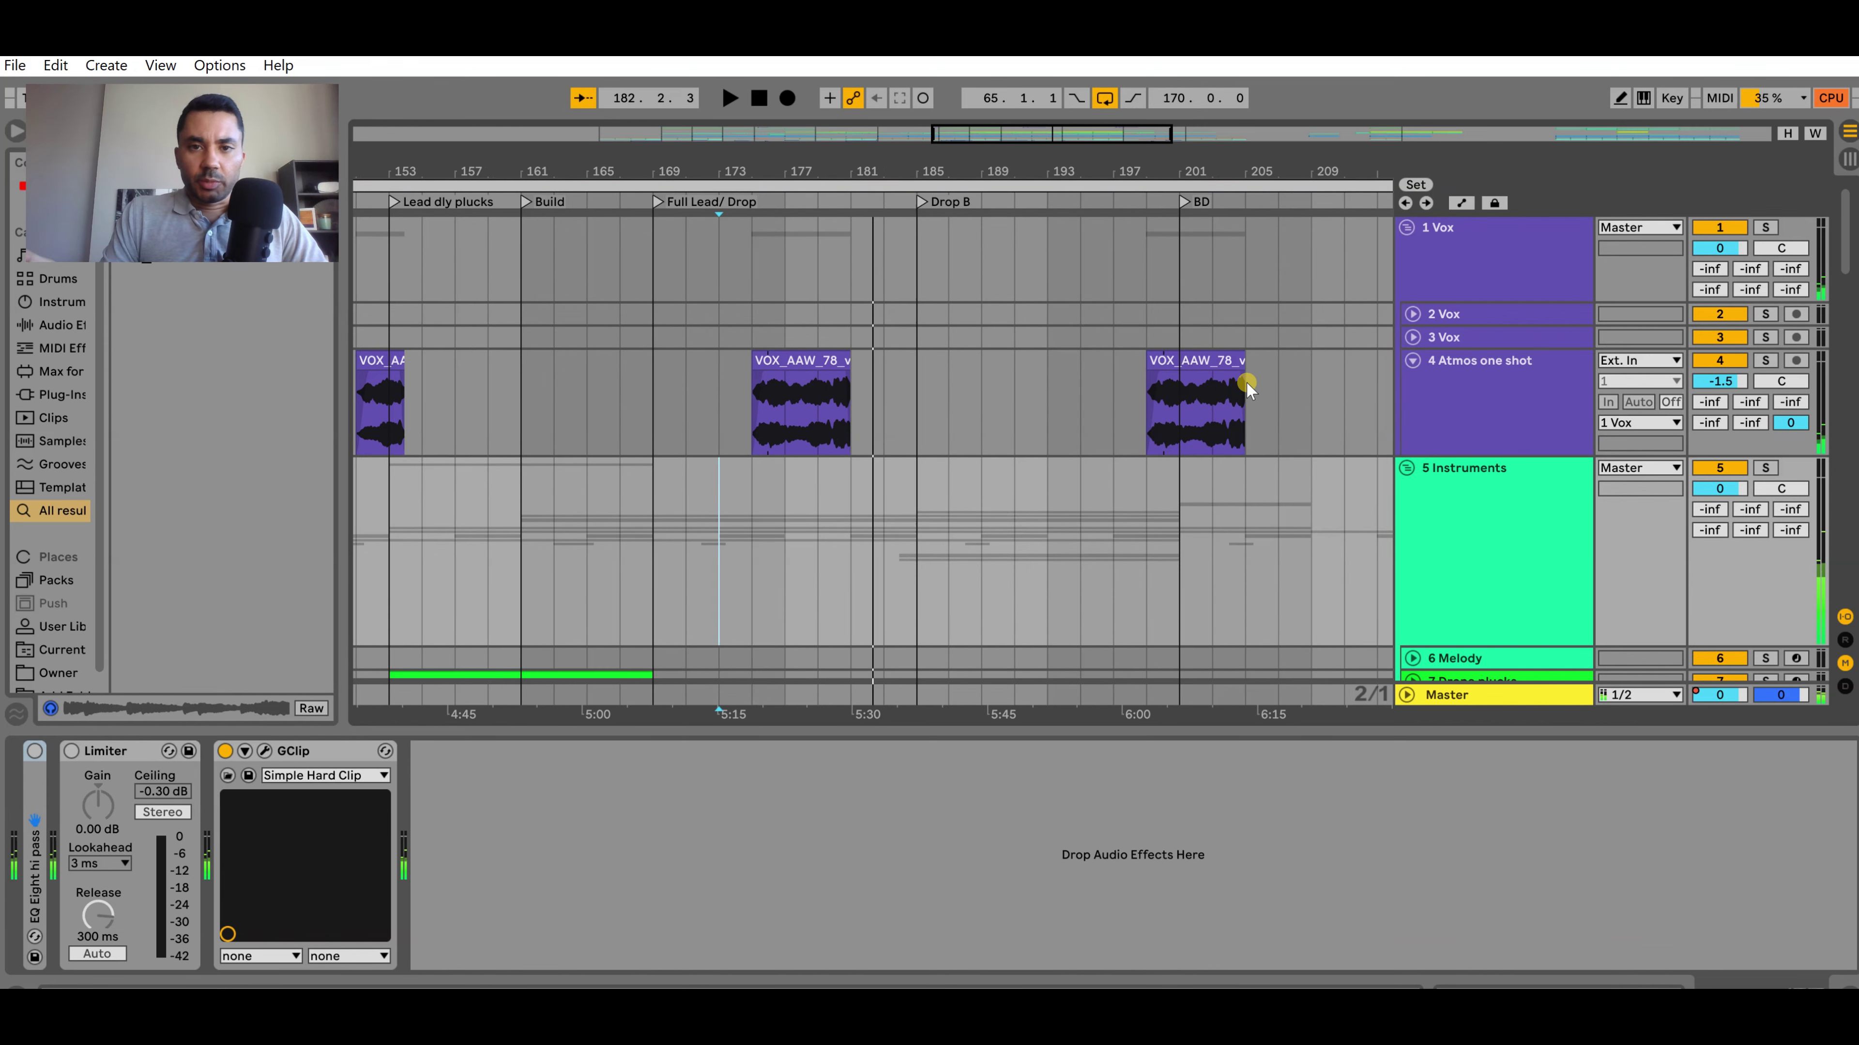
Fold the Atmos one shot track and display its effects chain
left_click(1412, 361)
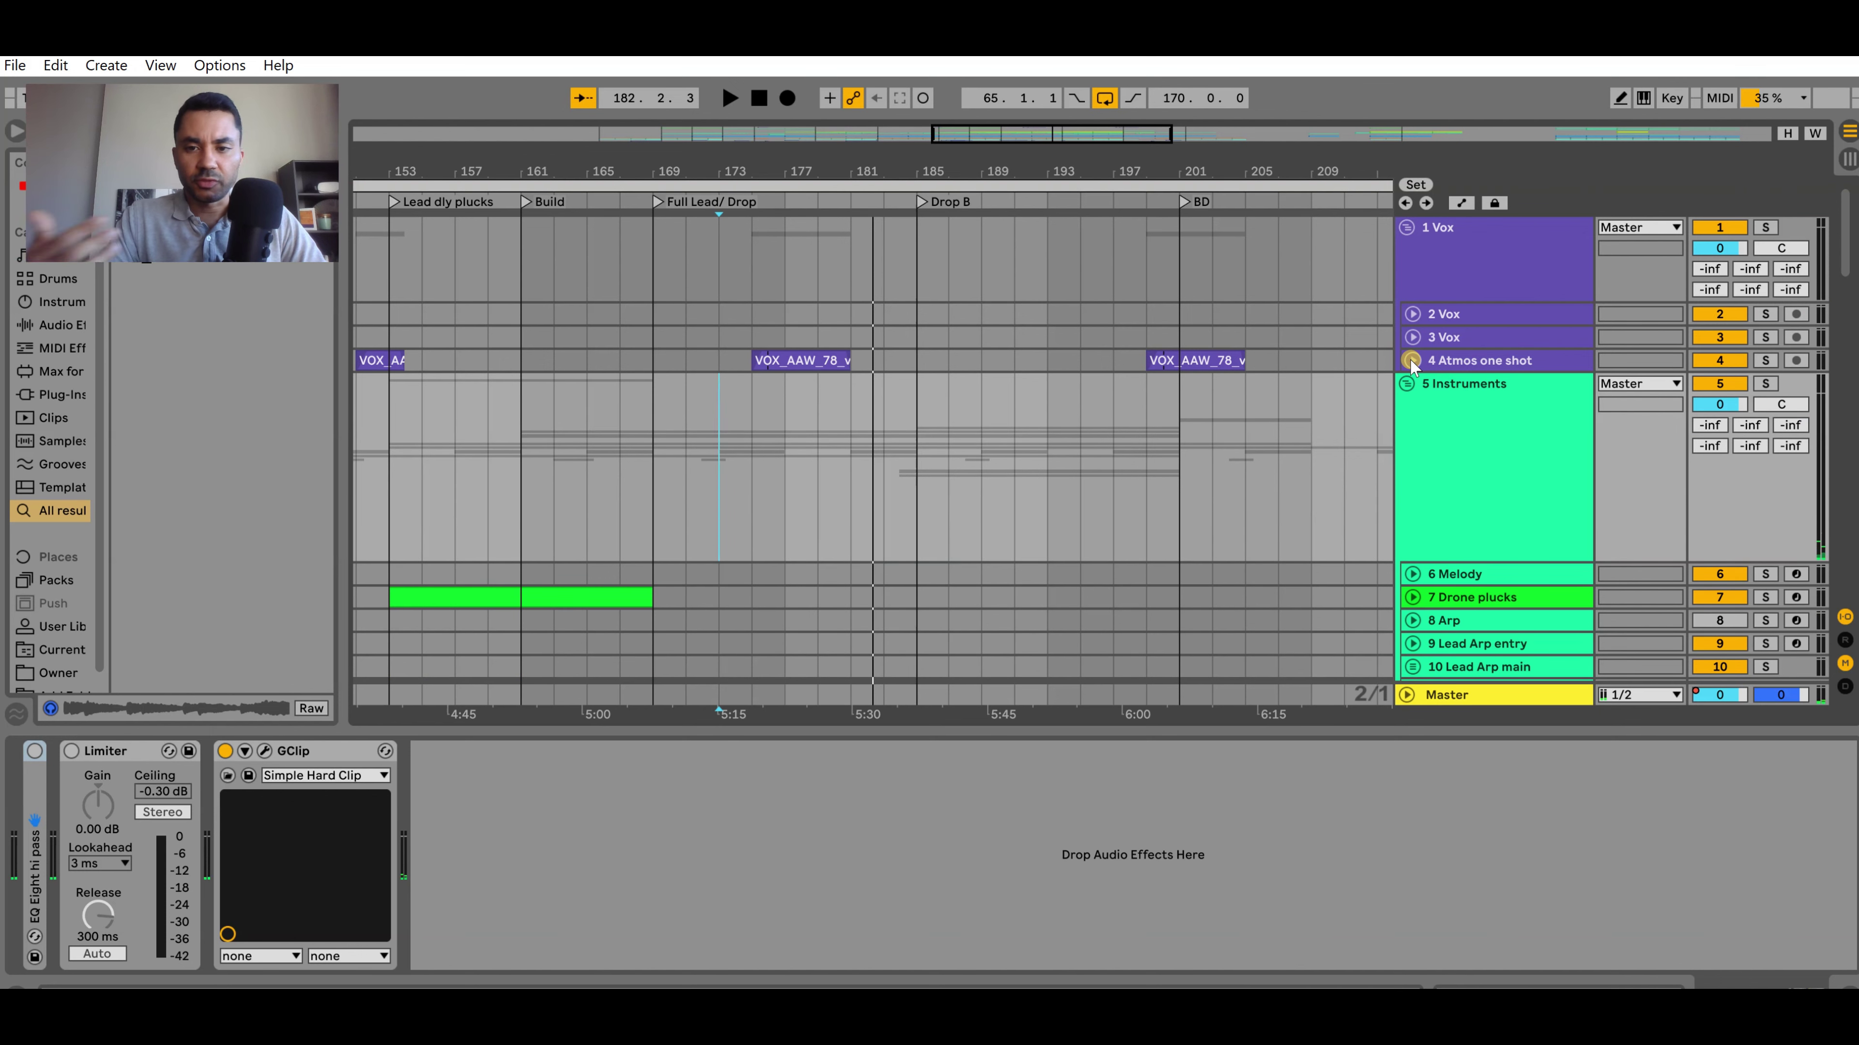
left_click(1465, 360)
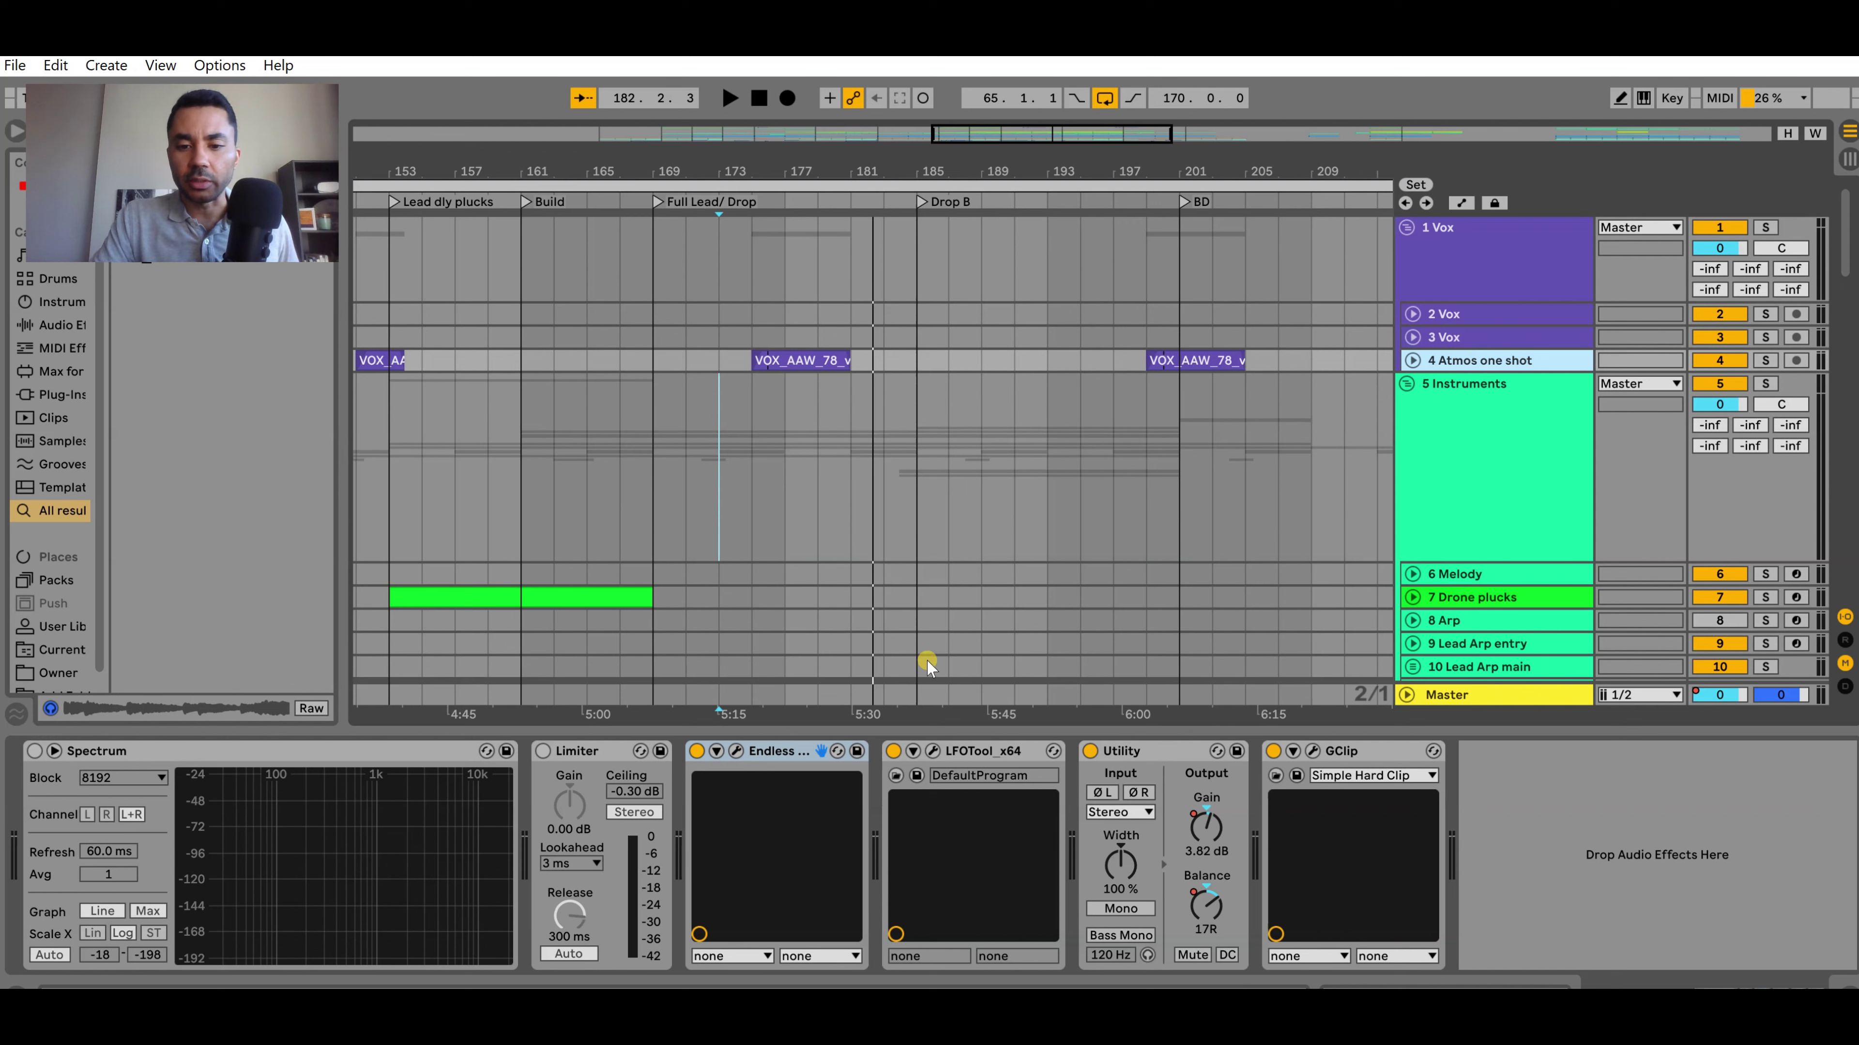
Examine the LFOTool volume curve on the Atmos one shot track, then close the plugin and find the next group of tracks
left_click(936, 751)
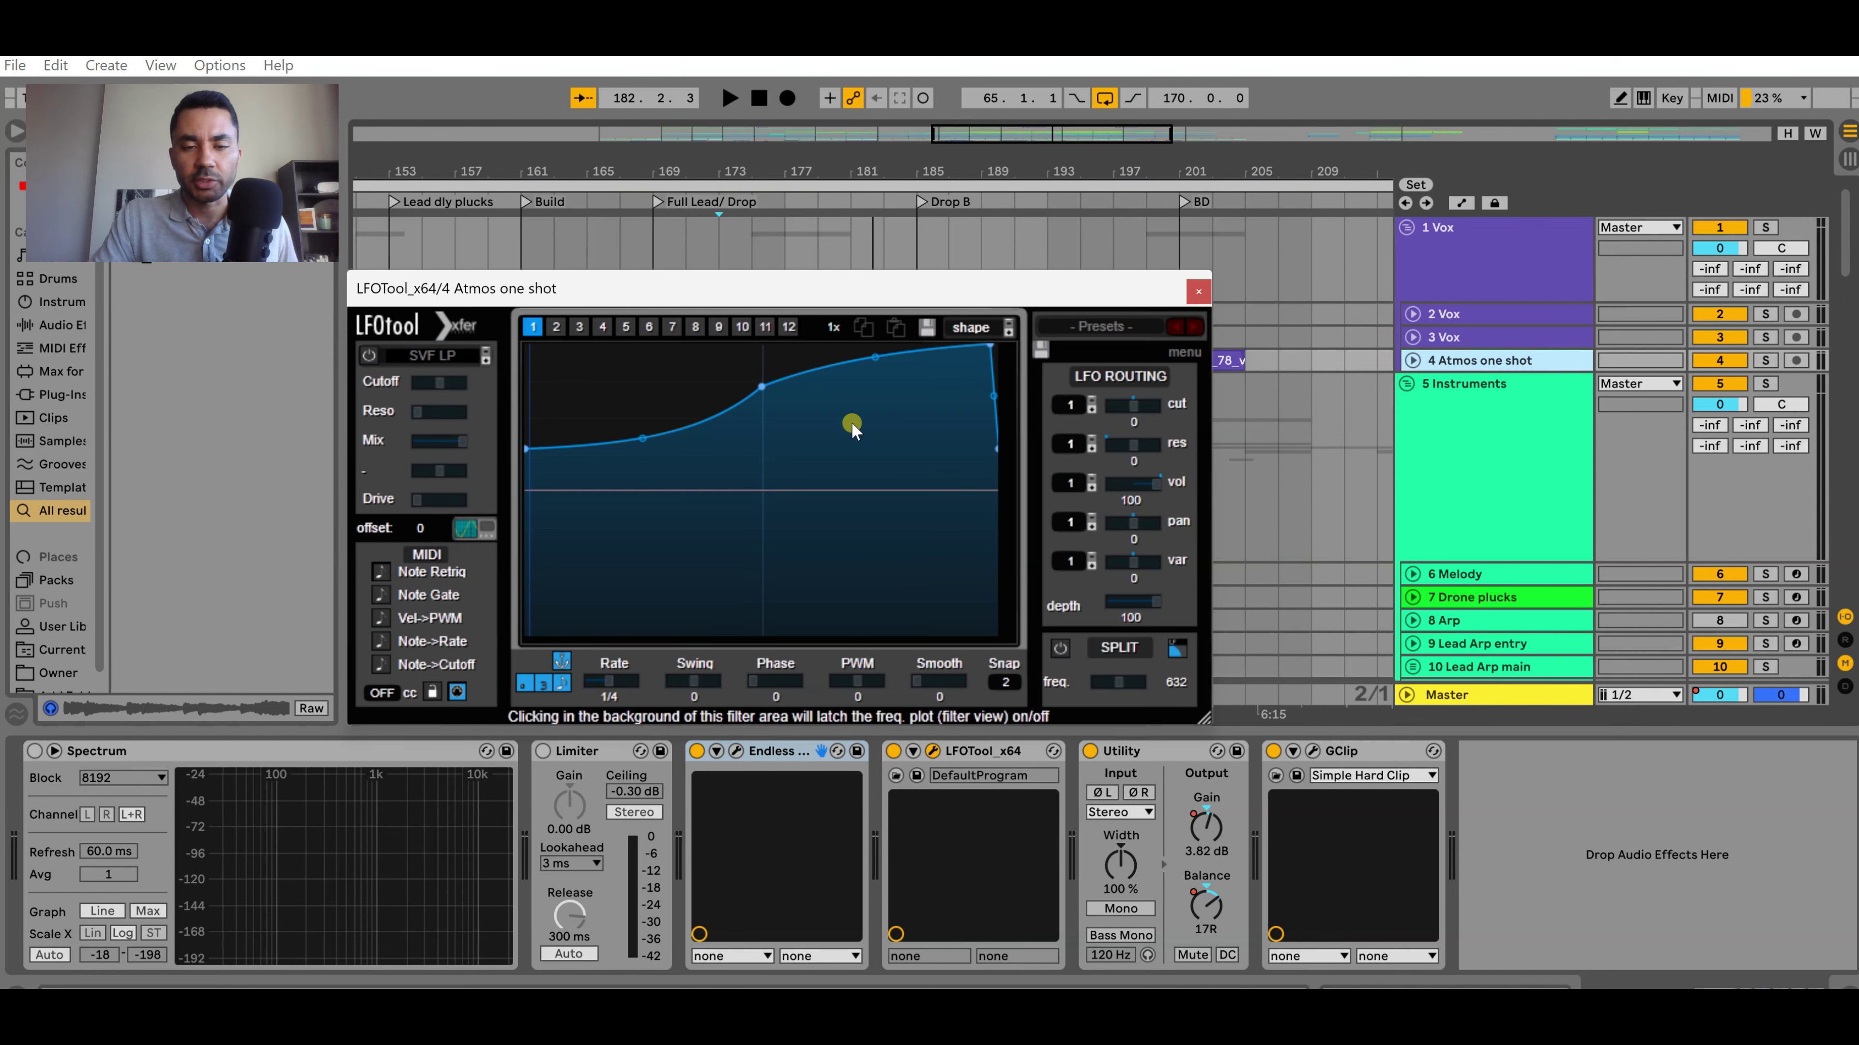
left_click(1198, 292)
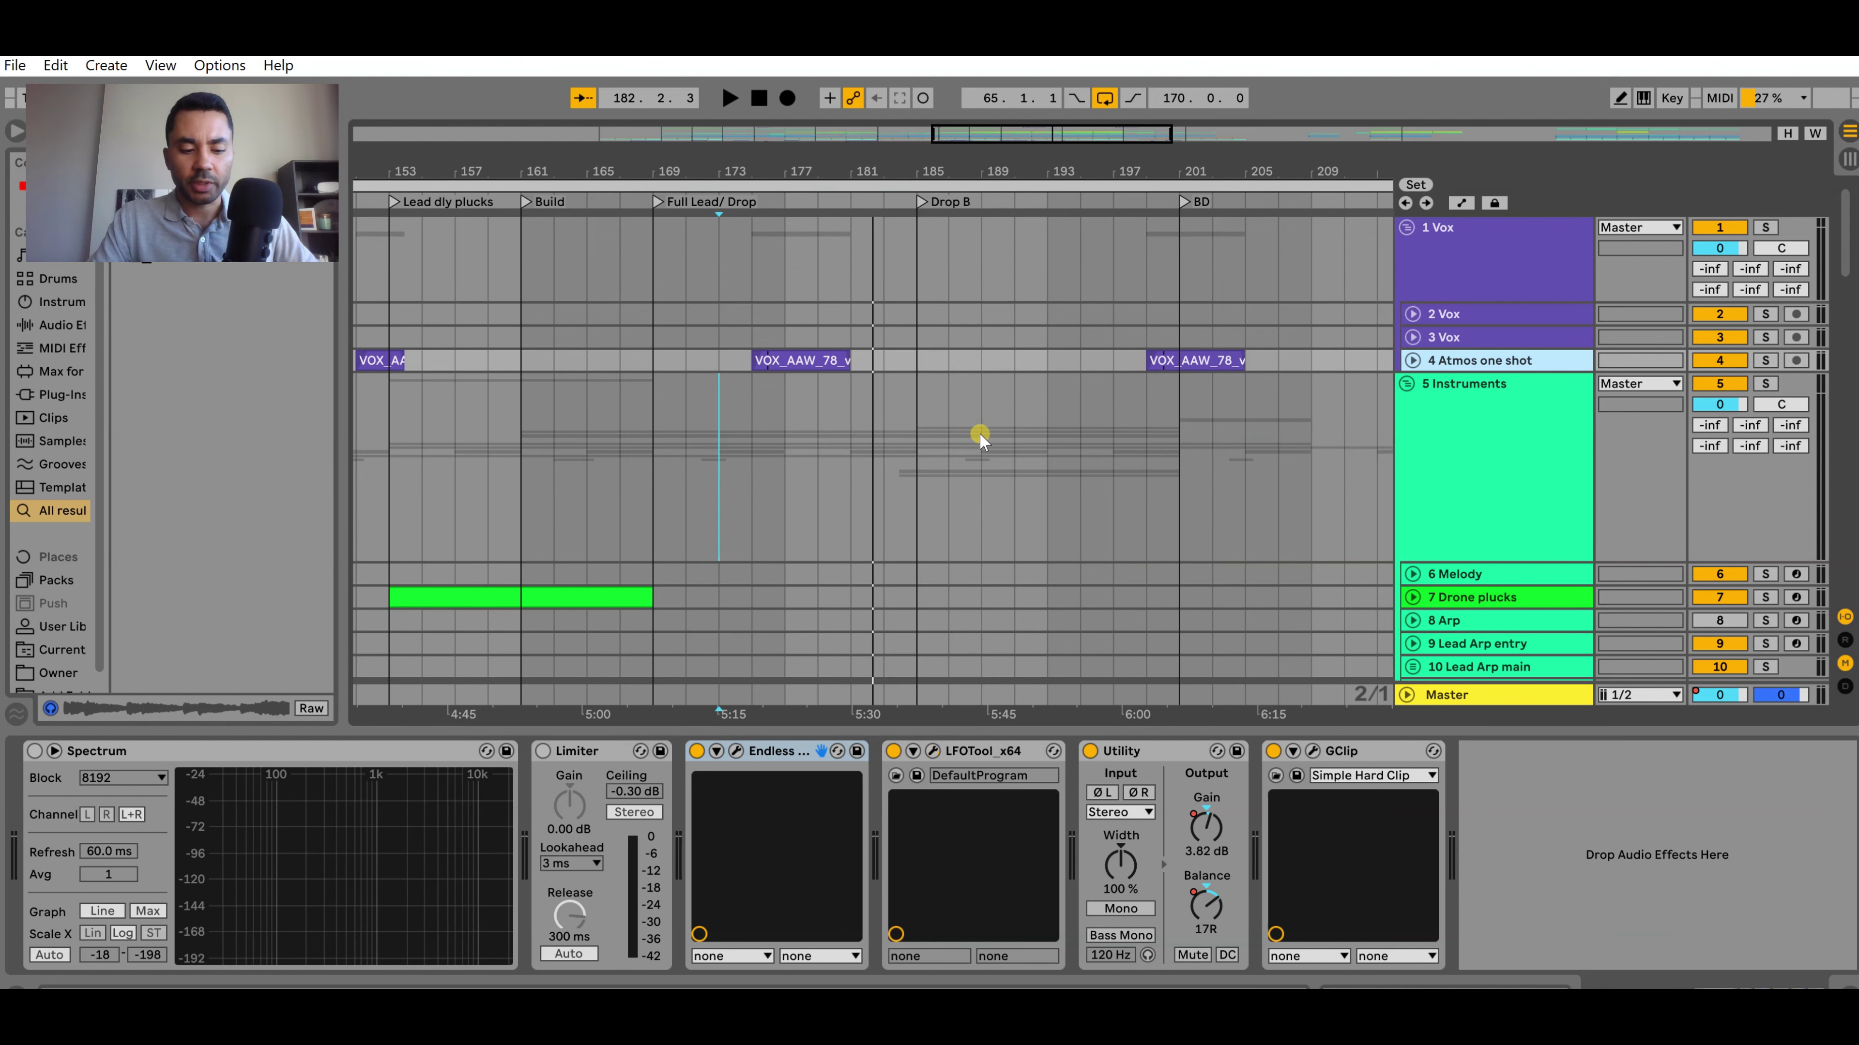
scroll(984, 439, "down", 3)
scroll(973, 463, "down", 6)
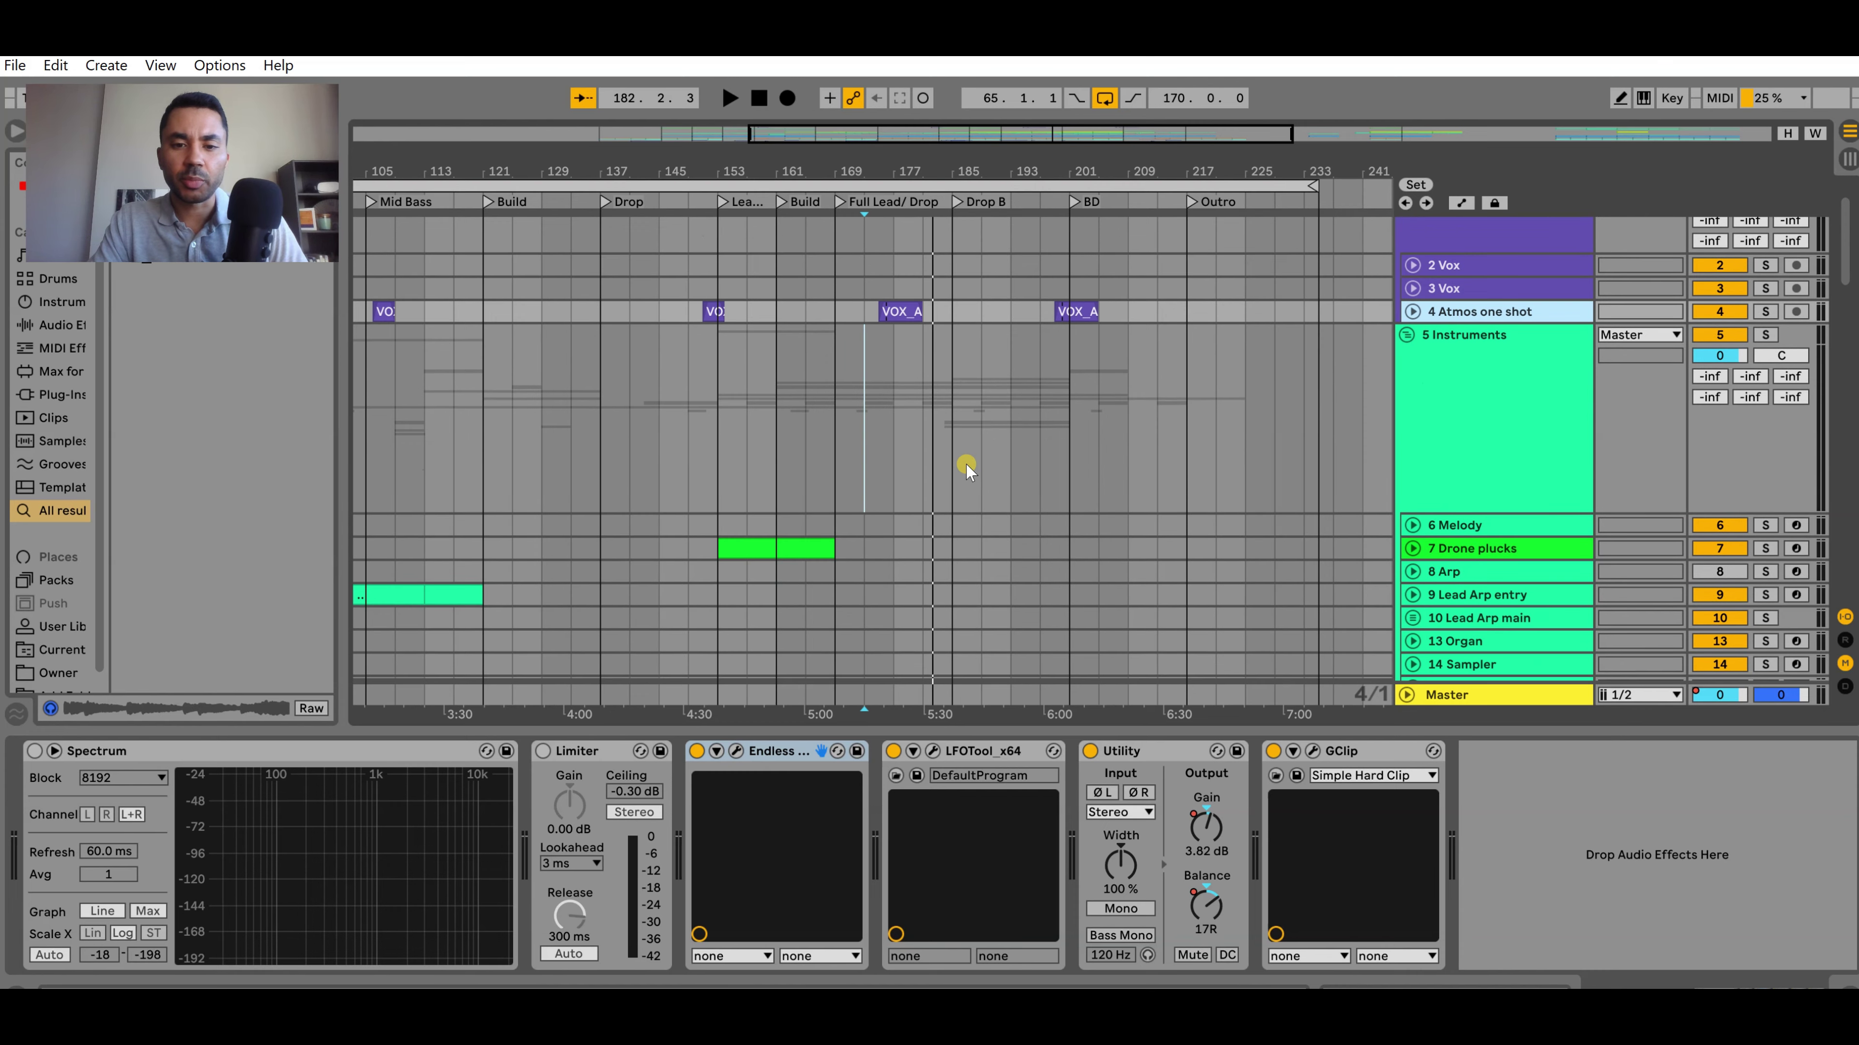
scroll(977, 497, "down", 5)
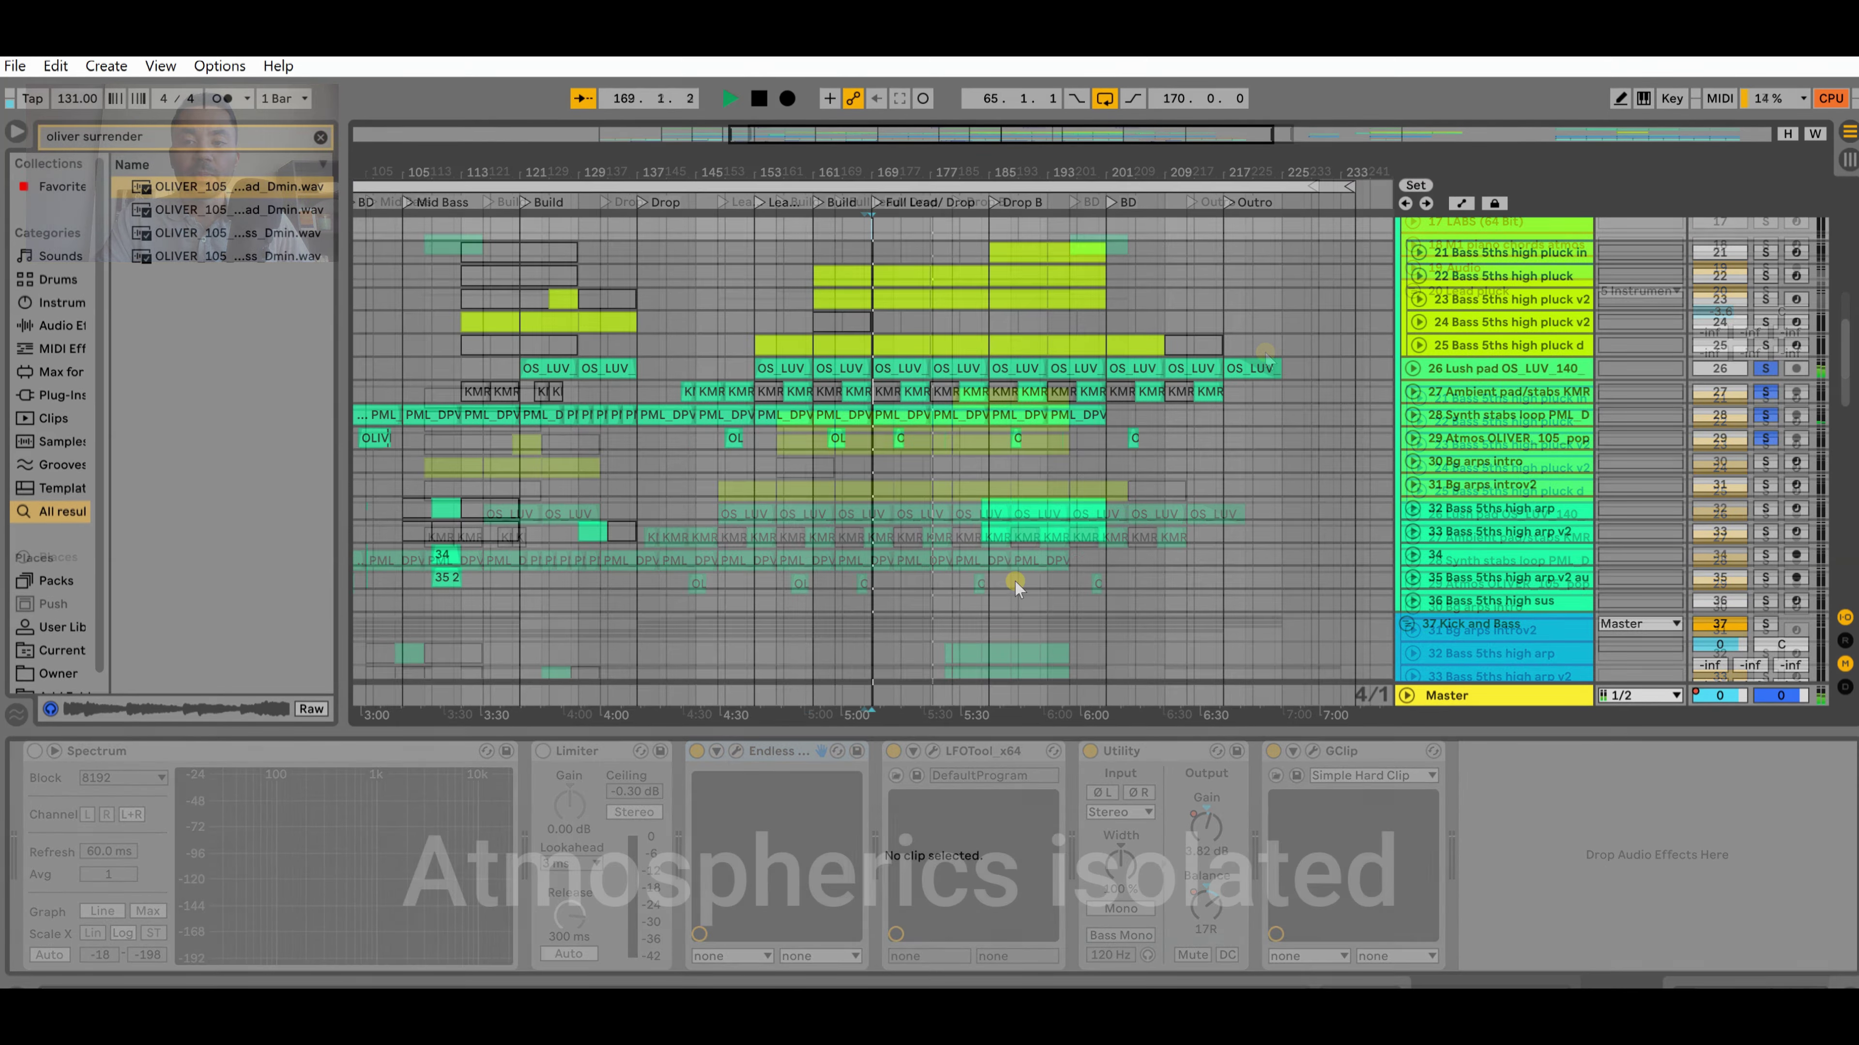
Unfold the Lush pad, Ambient pad/stabs, Synth stabs loop and Atmos tracks during playback to show their waveforms in the Full Lead/Drop section
left_click(1412, 438)
left_click(1412, 415)
left_click(1412, 391)
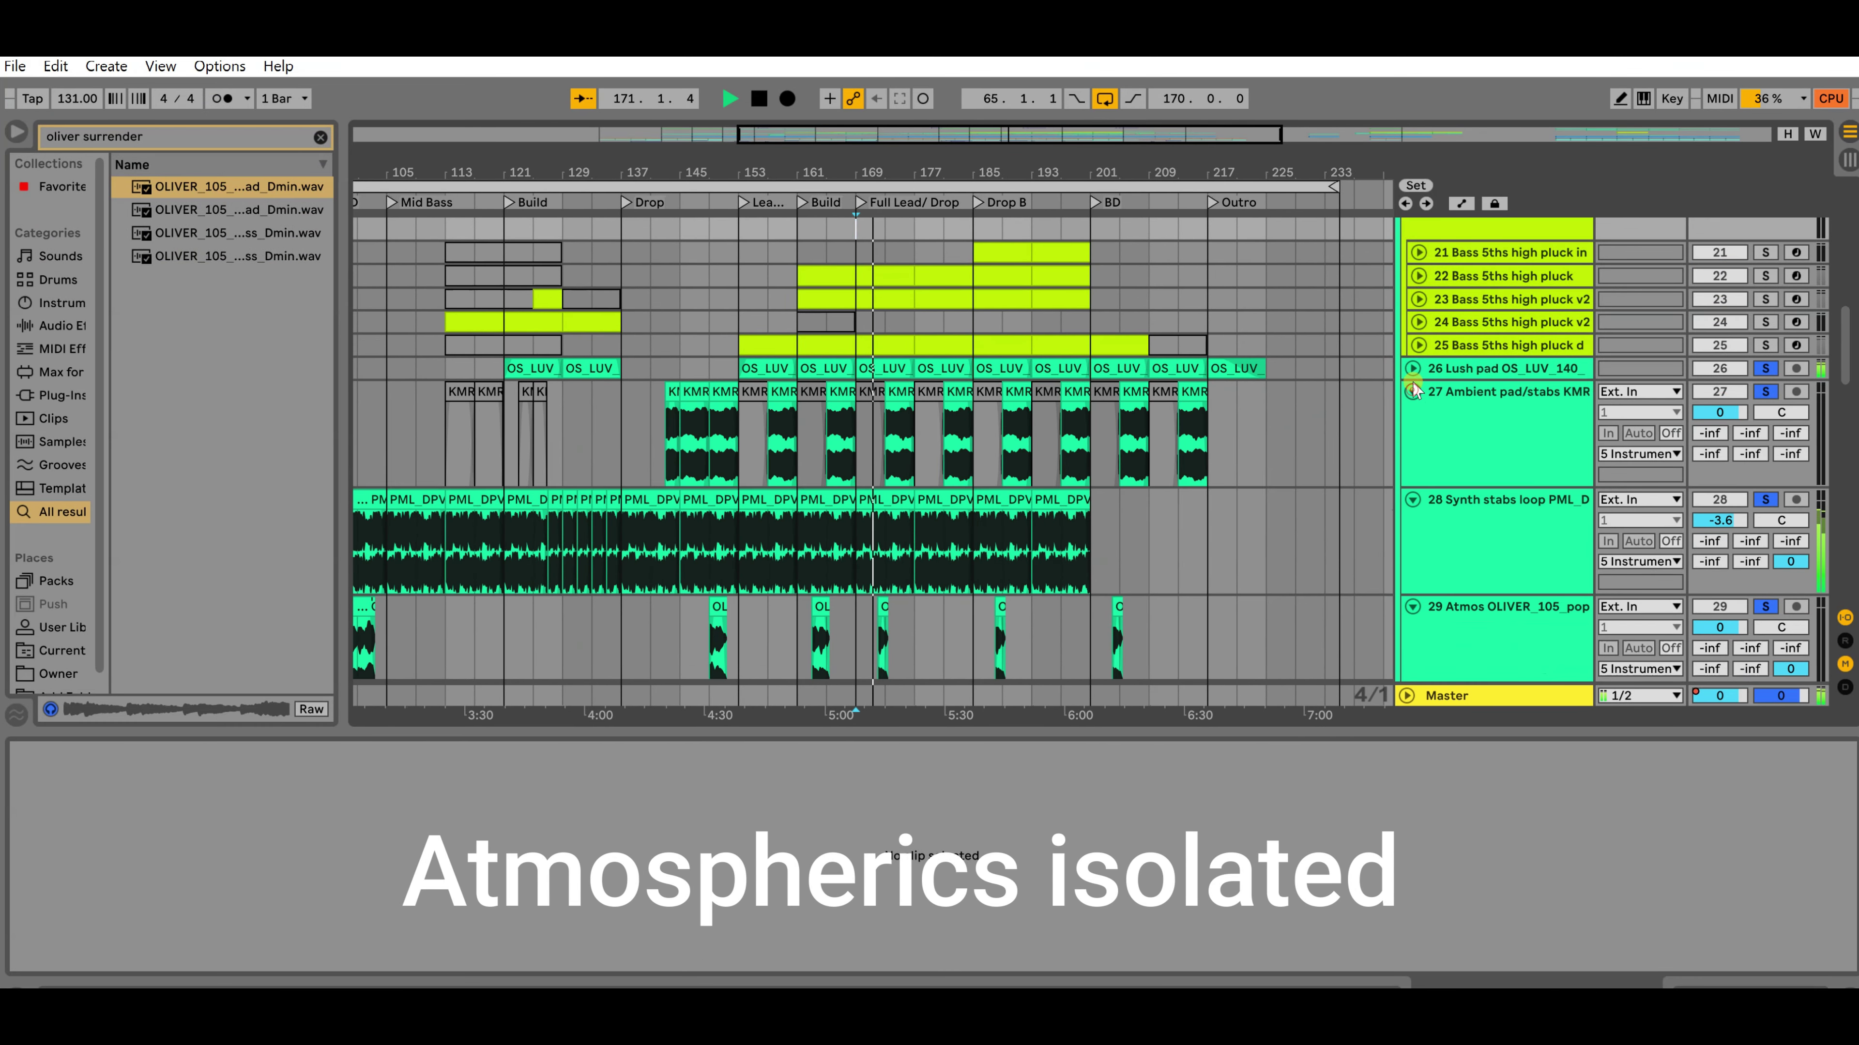
left_click(1412, 368)
key("plus")
key("plus")
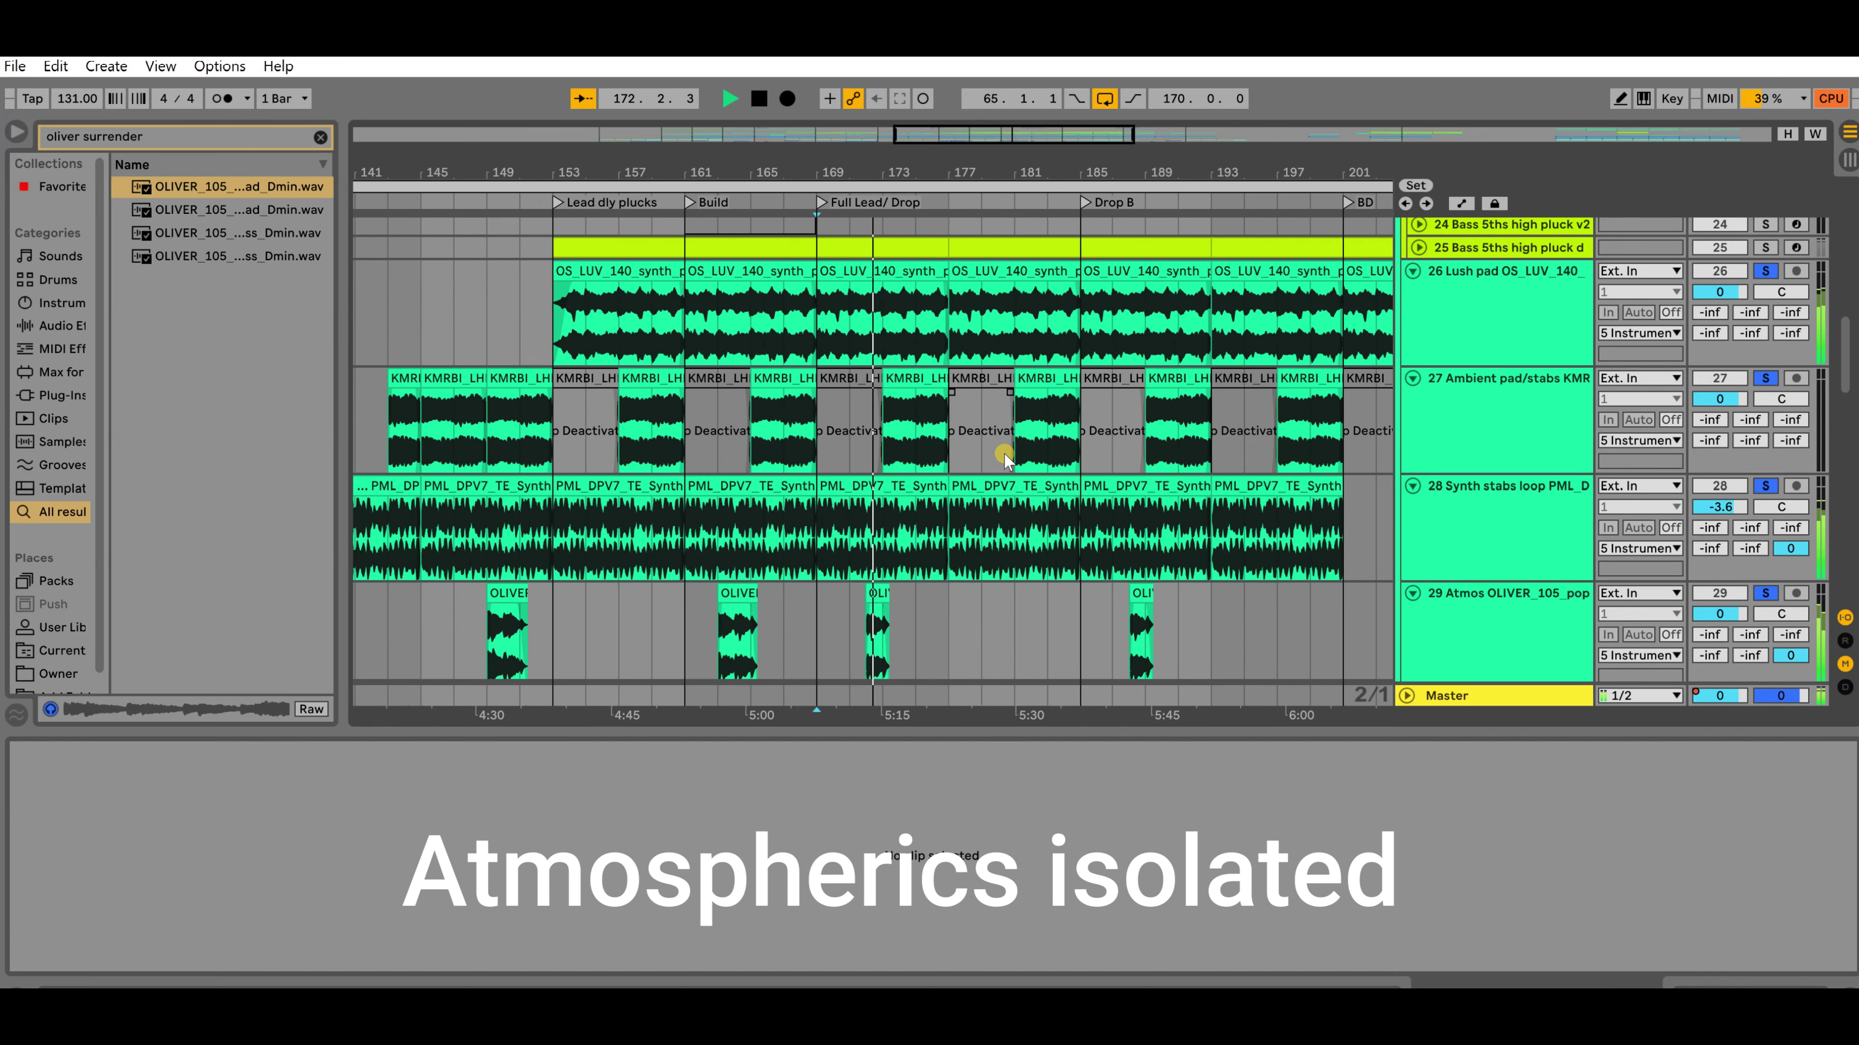
Listen to the four soloed atmospheric tracks through the Full Lead/Drop section into Drop B while following their clips
scroll(1042, 544, "down", 2)
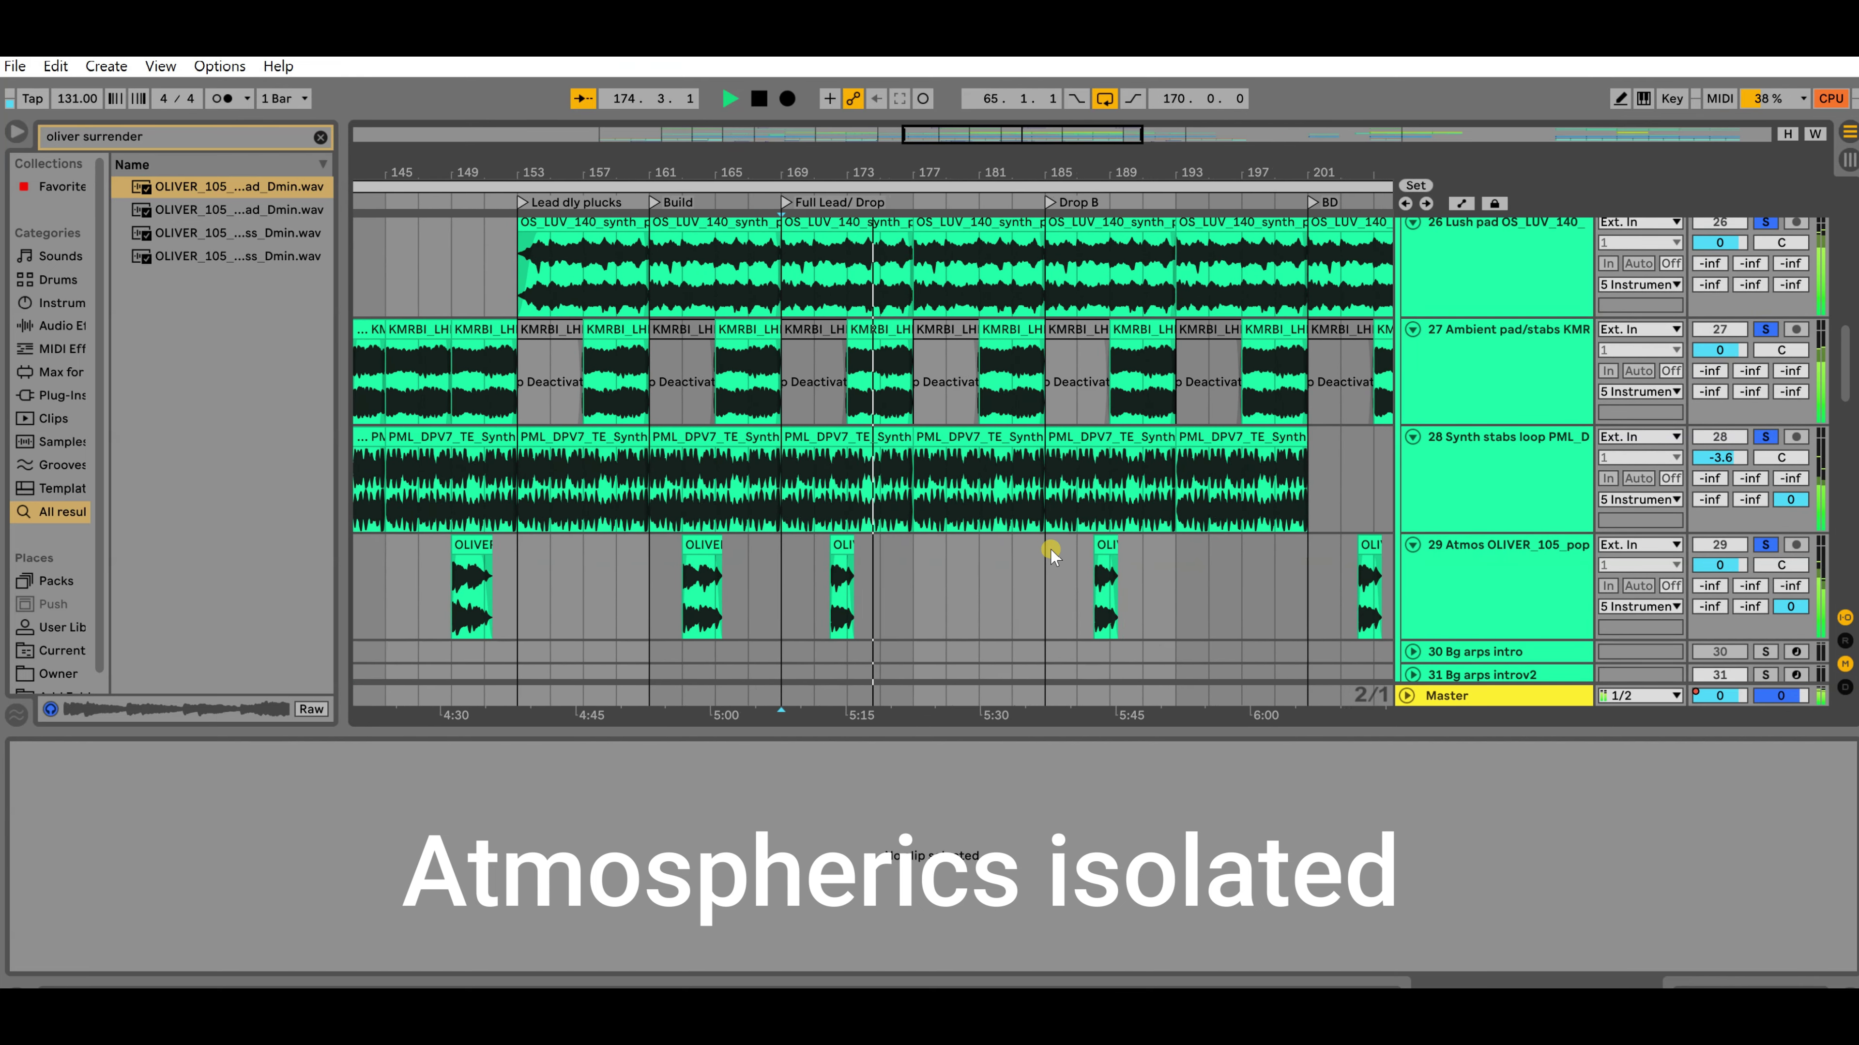
scroll(1061, 543, "up", 1)
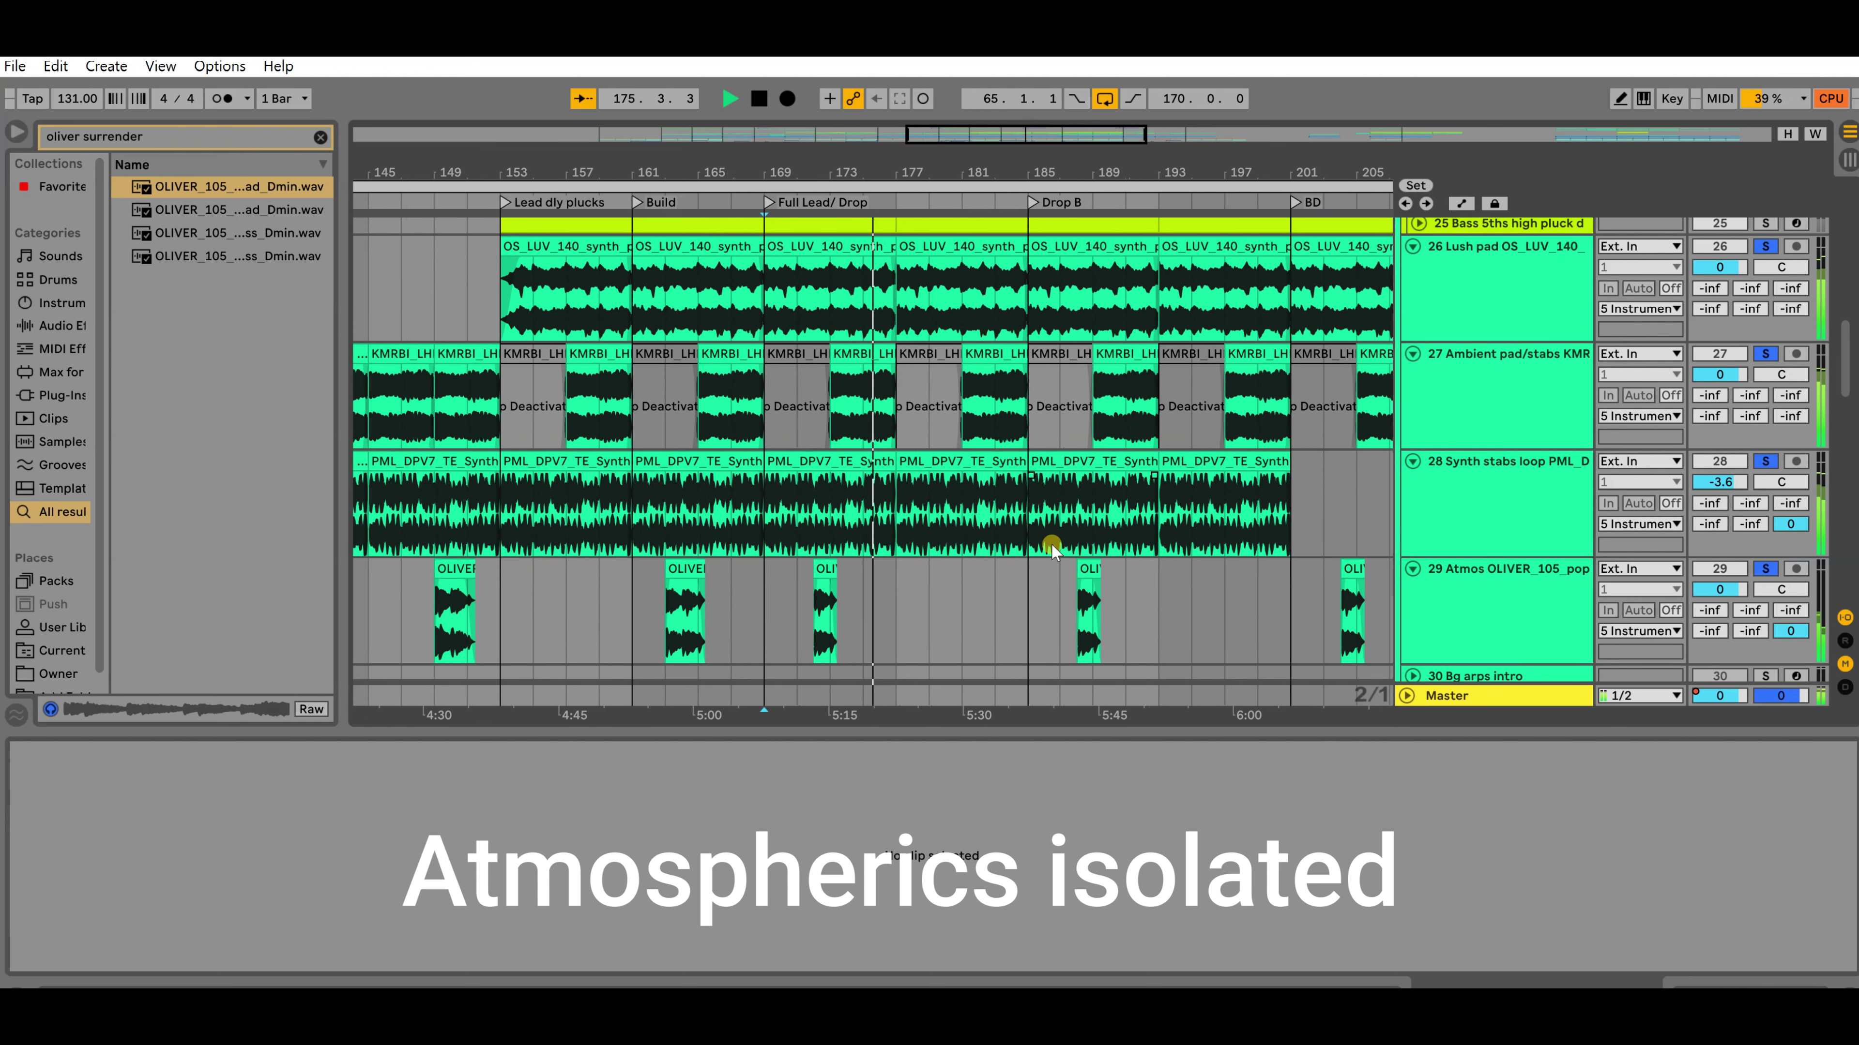
scroll(1076, 544, "up", 1)
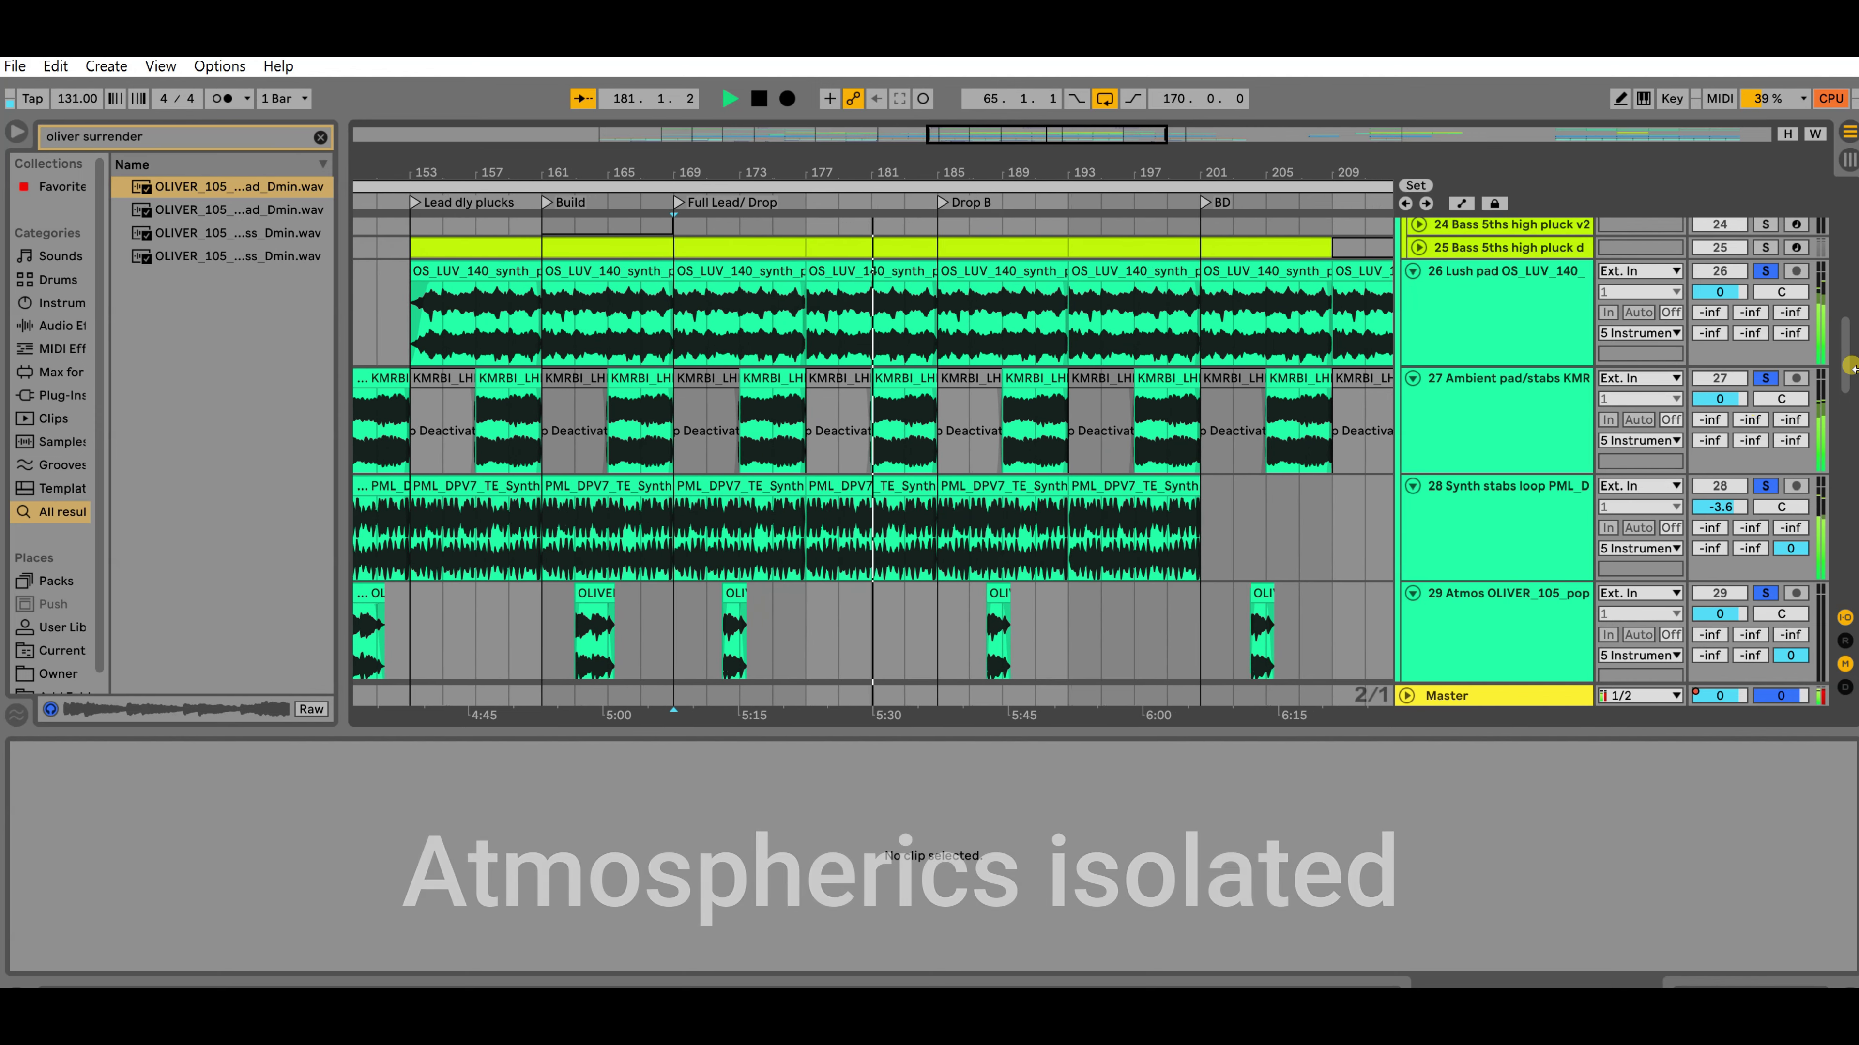
mouse_move(1849, 381)
left_mouse_down()
mouse_move(1834, 256)
mouse_move(1838, 403)
left_mouse_up()
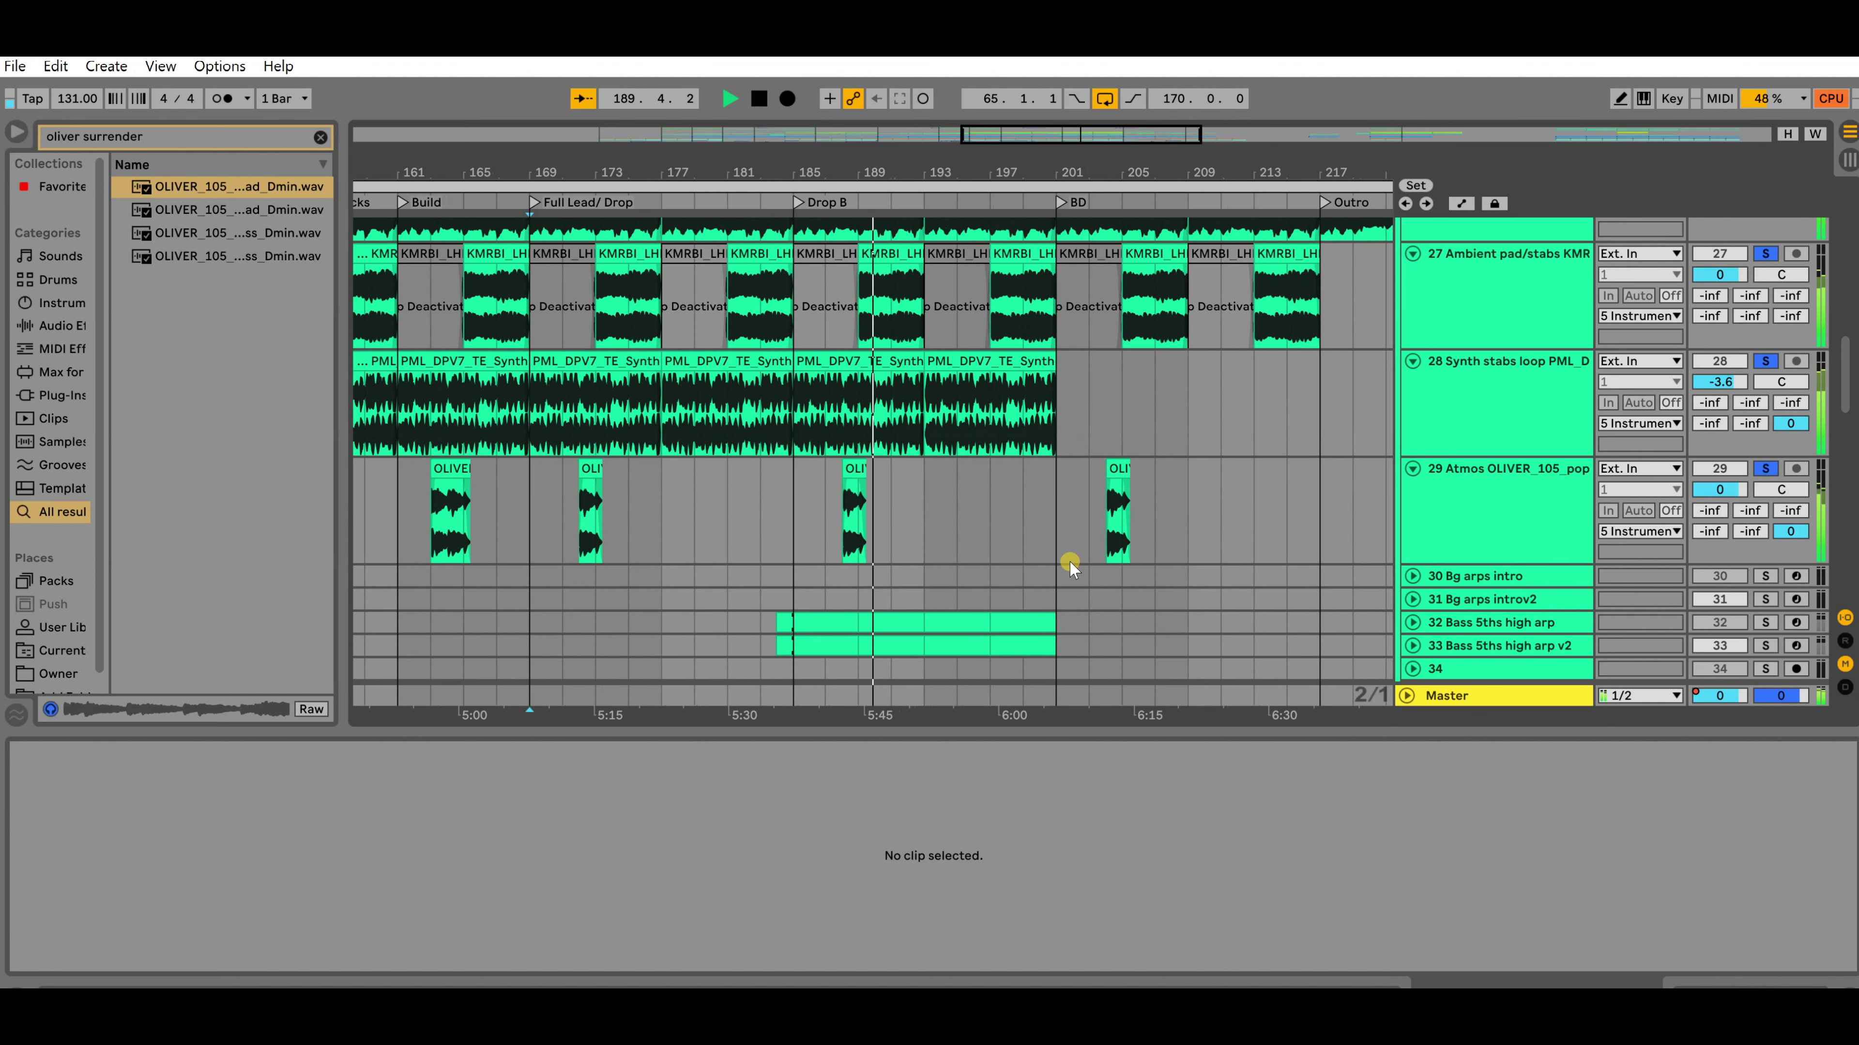
scroll(1069, 568, "up", 1)
scroll(1070, 568, "up", 2)
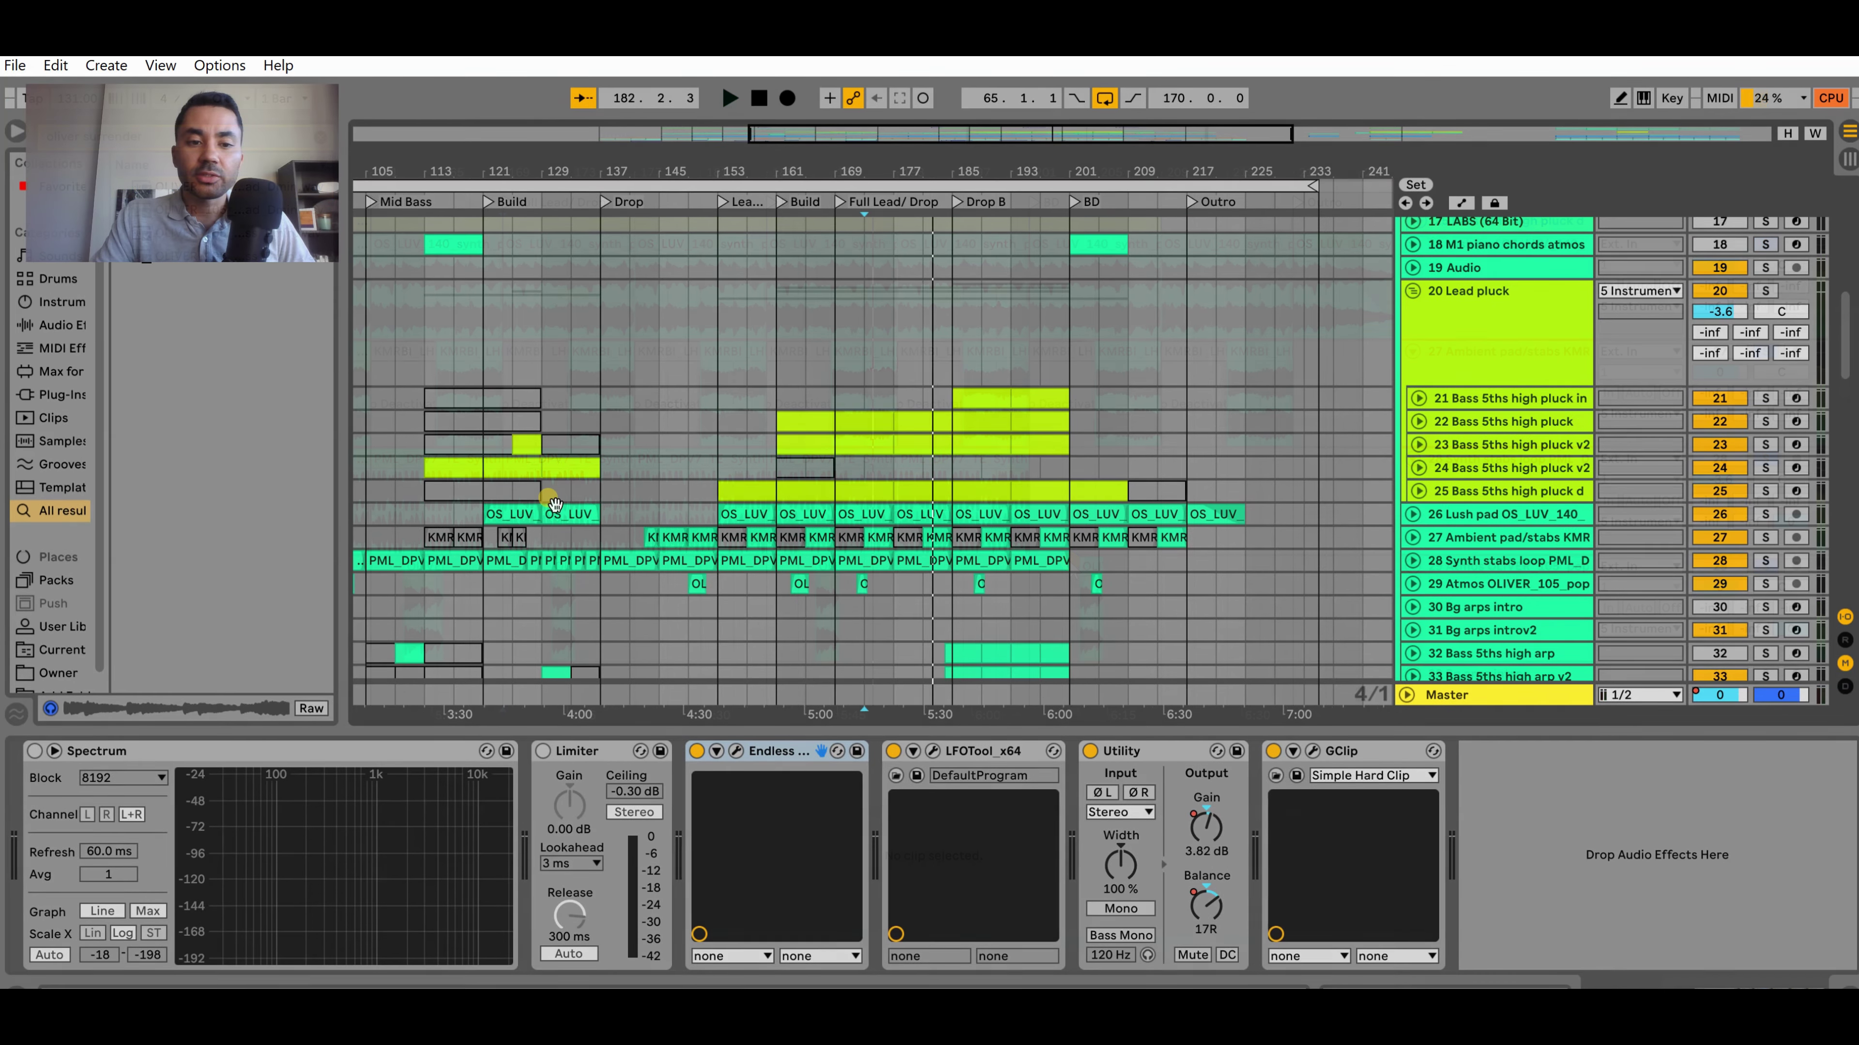
Unfold the Bass 5ths high pluck tracks 22, 23 and 24 and display track 22's device chain
left_click(1418, 467)
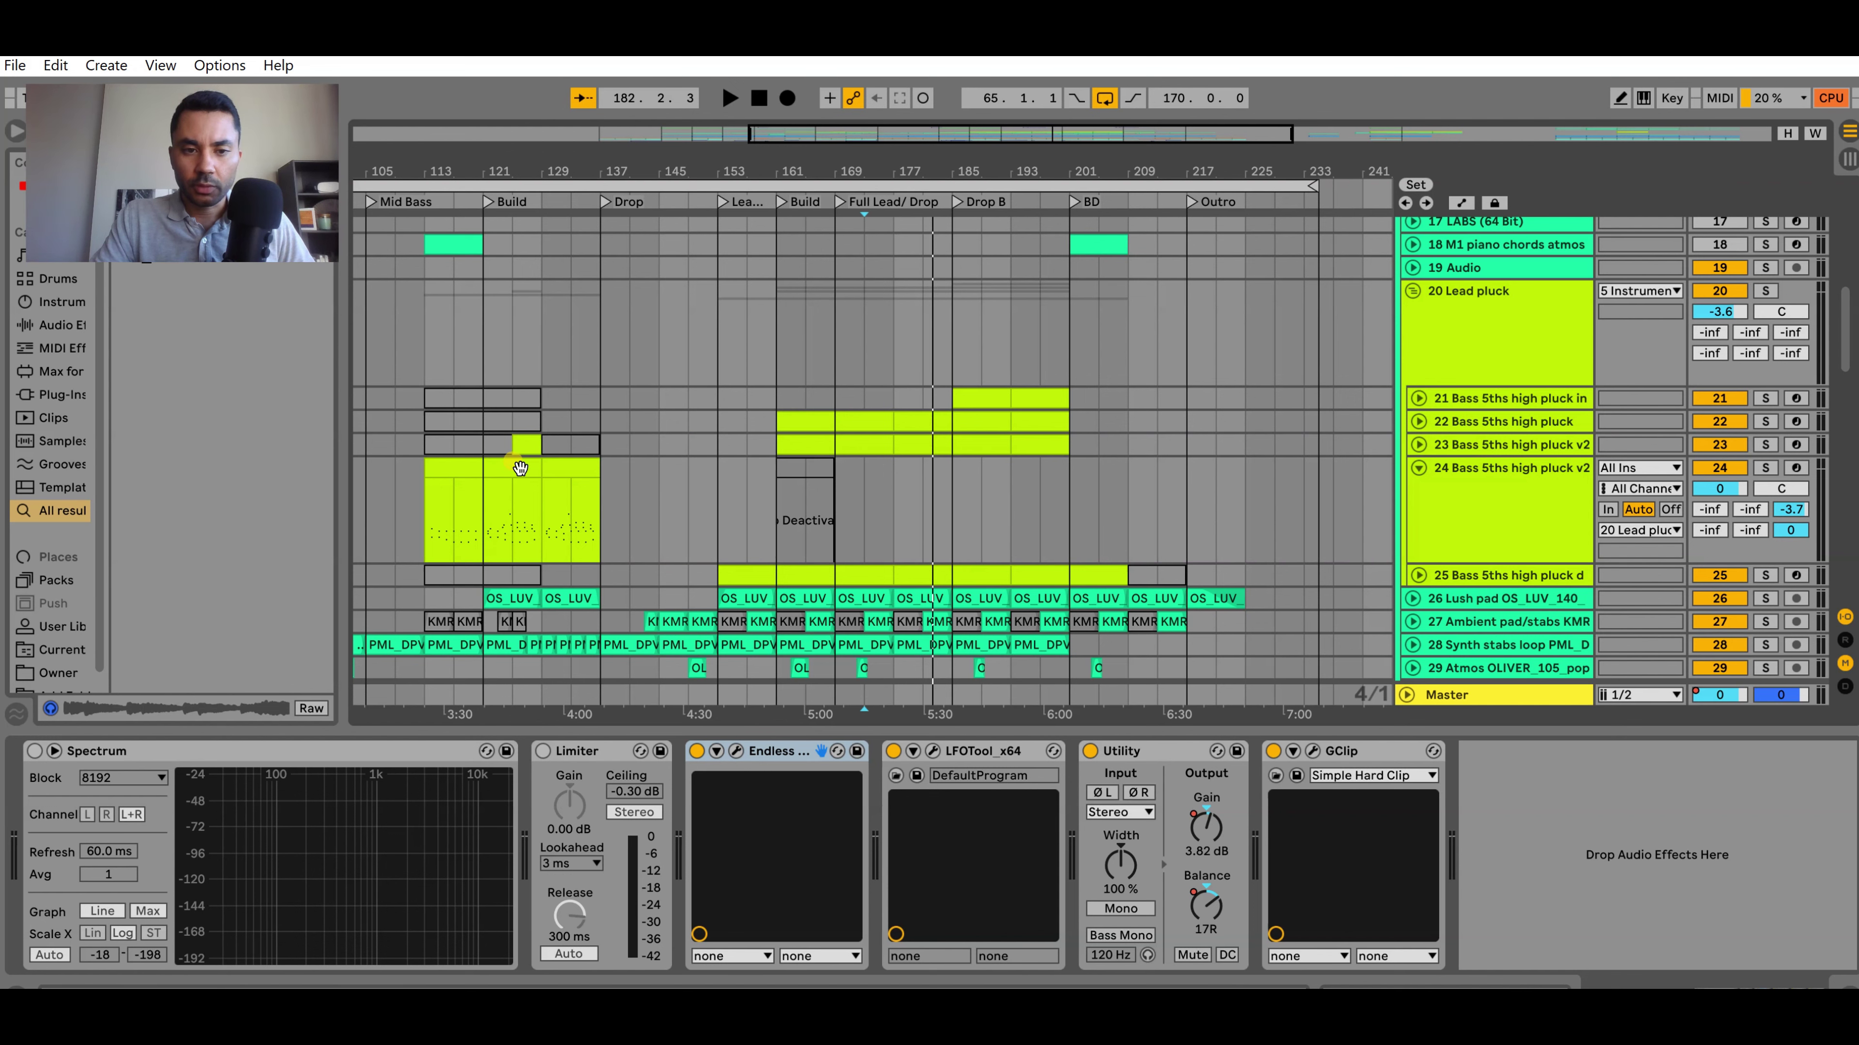
left_click(800, 569)
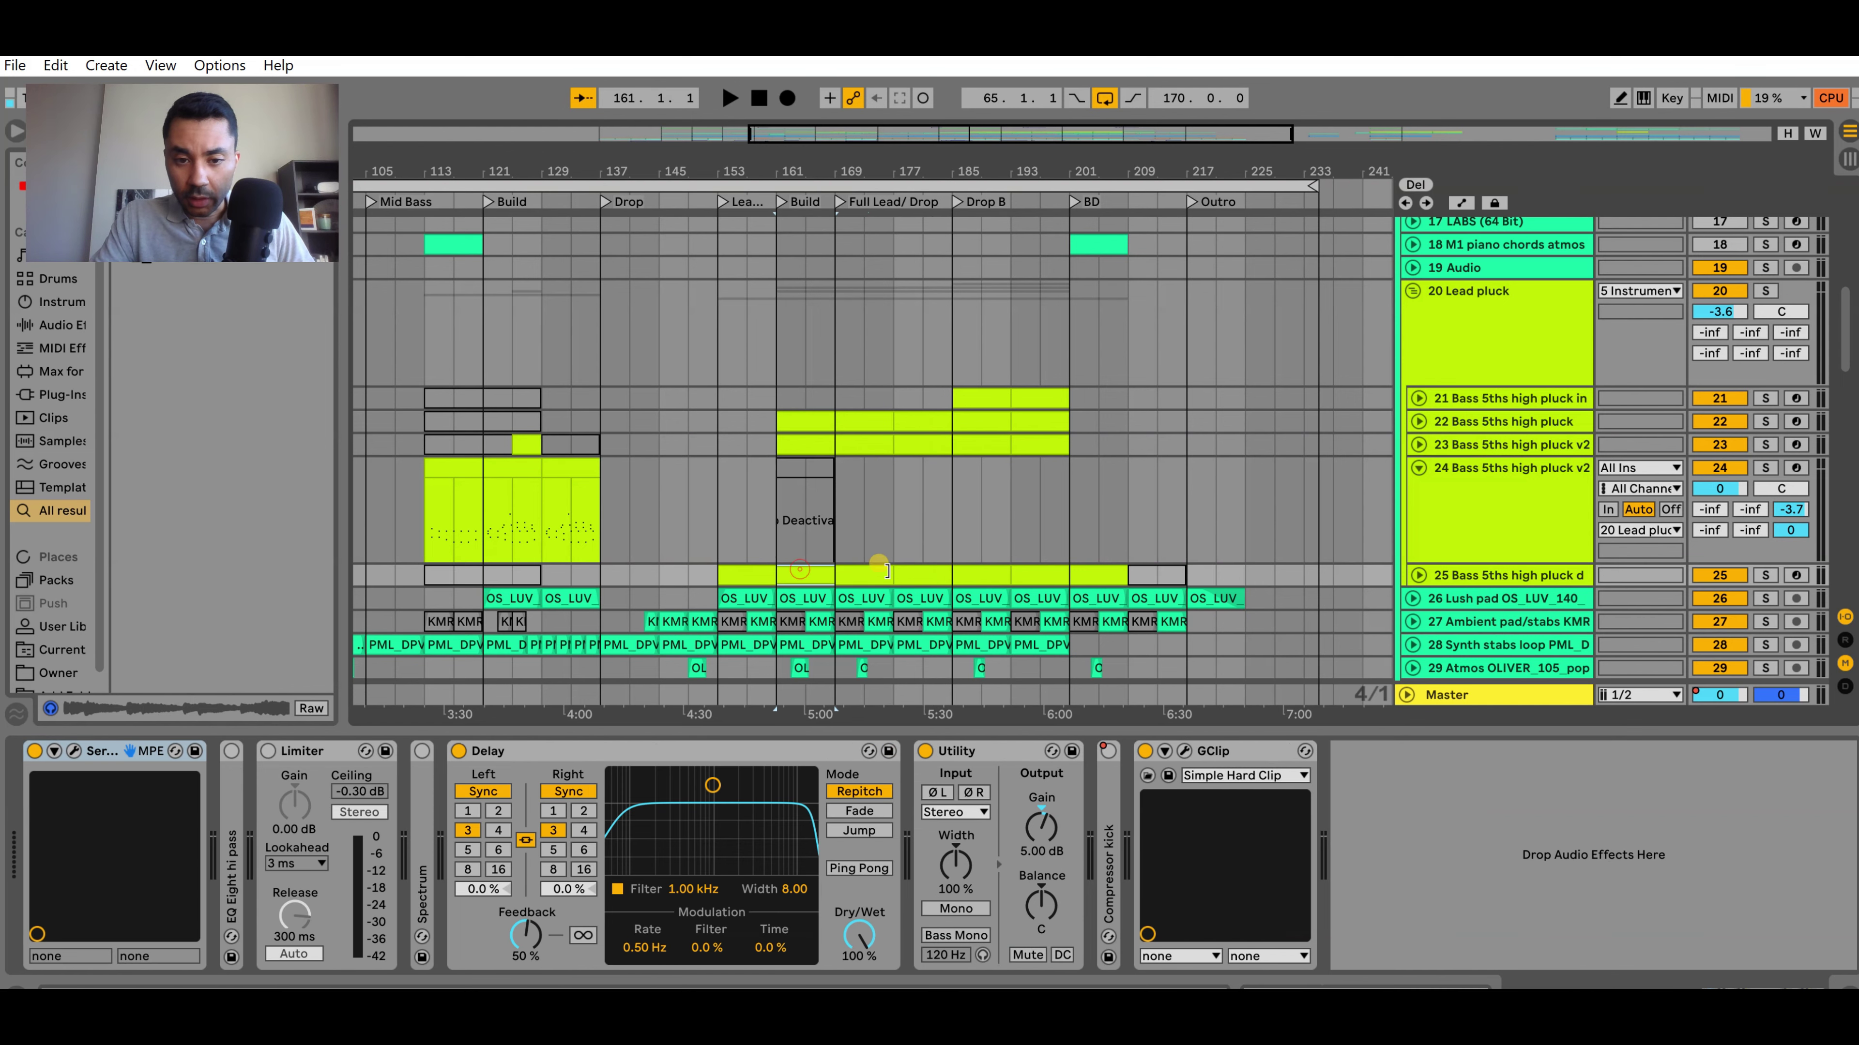
left_click(1420, 422)
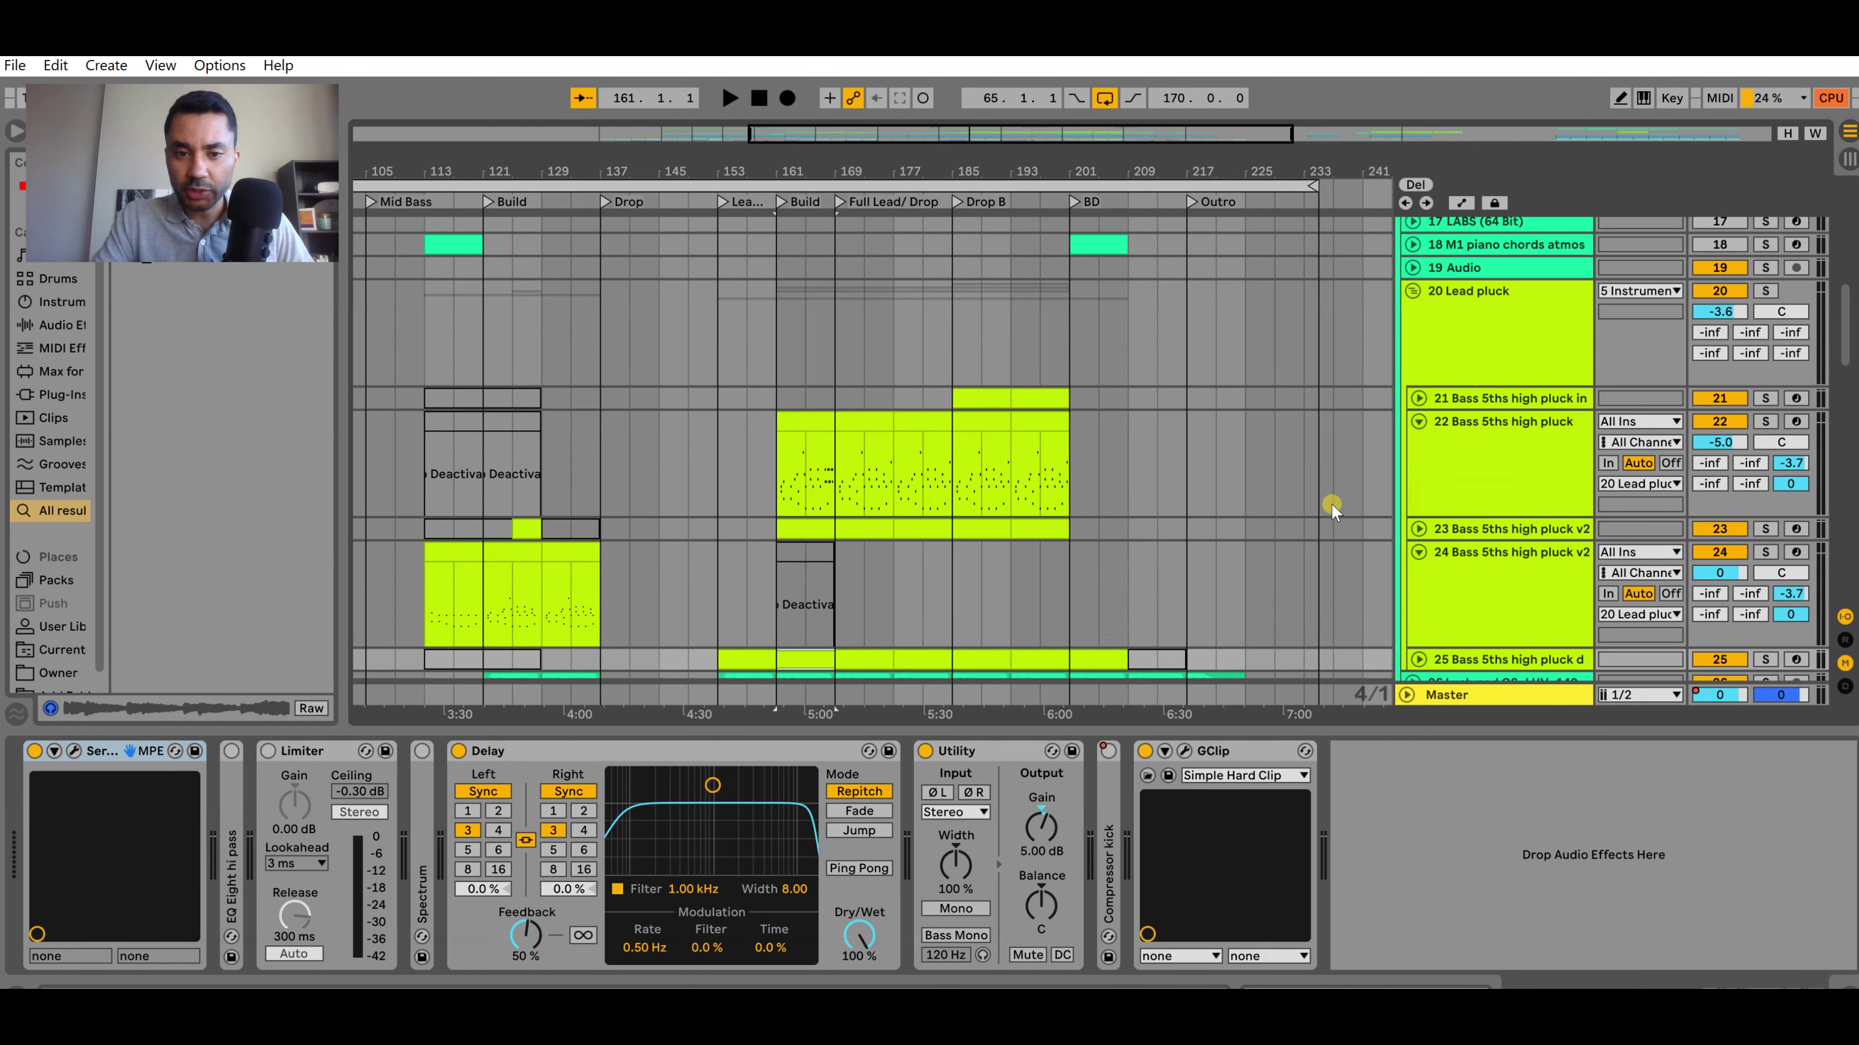
left_click(1417, 530)
left_click(823, 431)
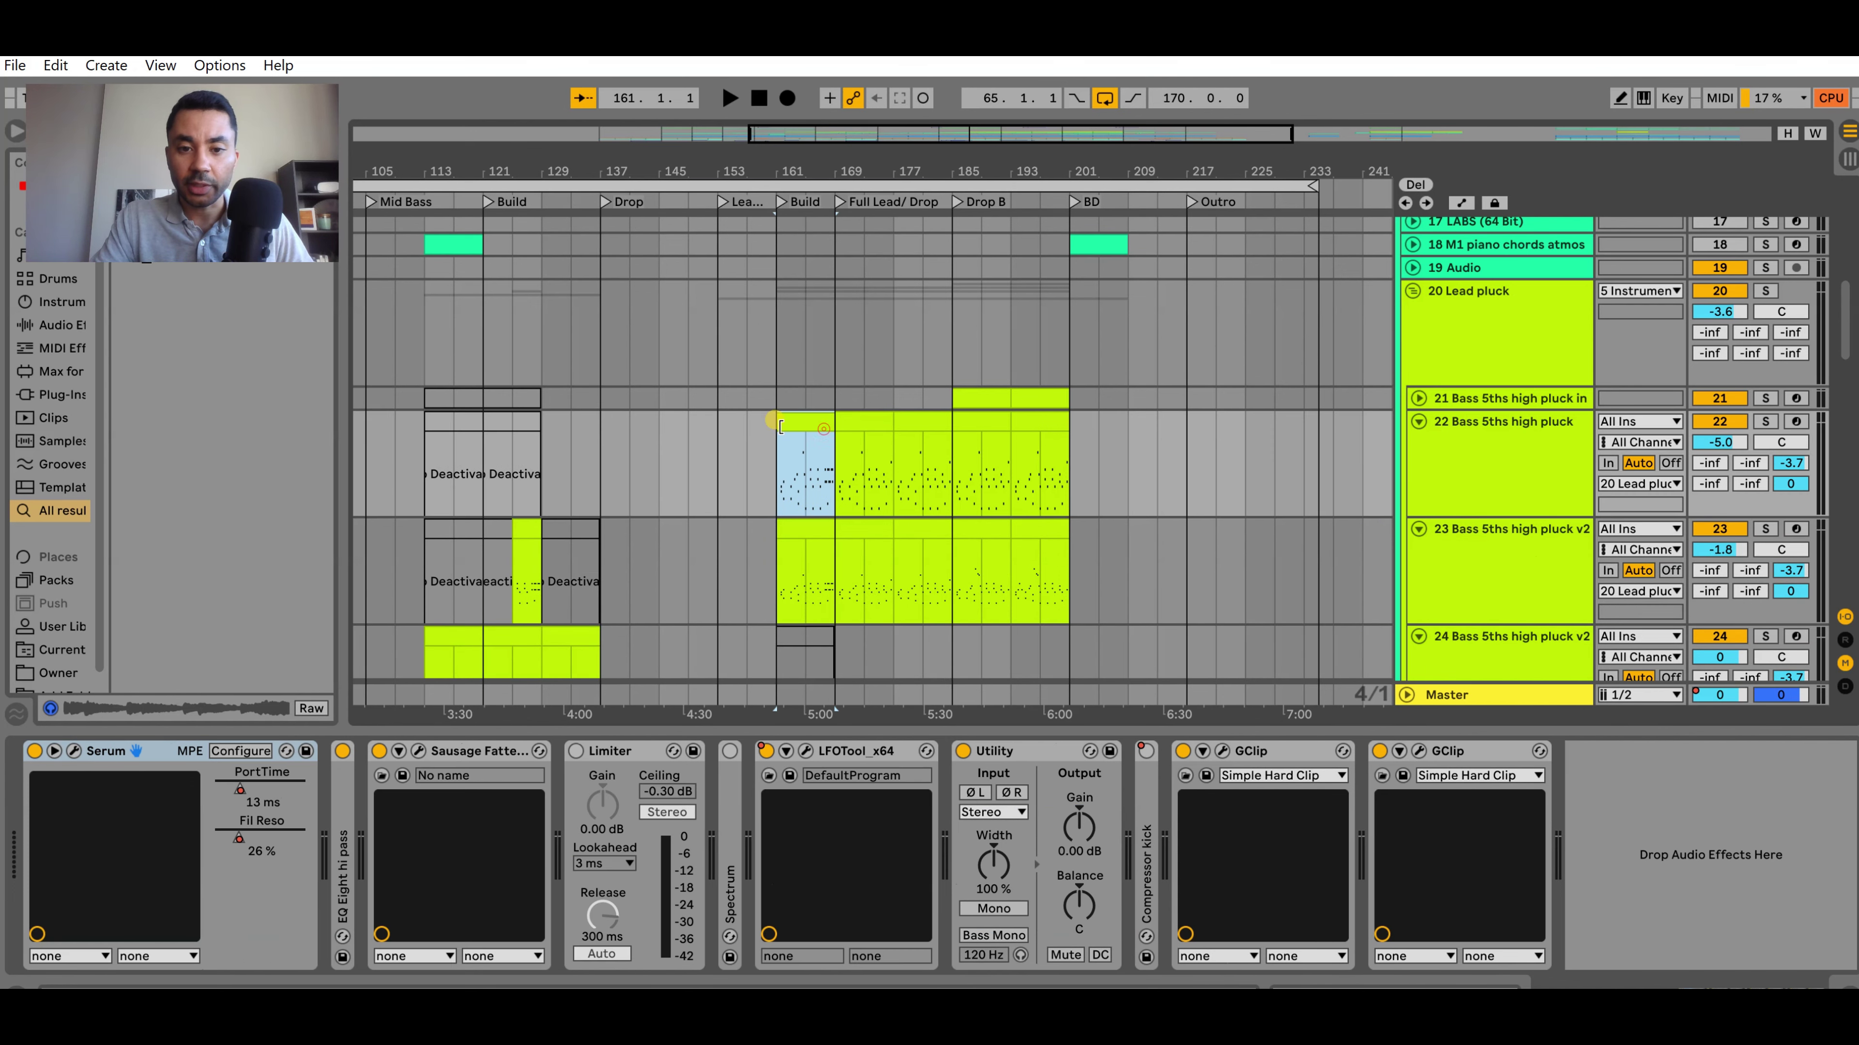
Solo track 22 Bass 5ths high pluck and listen to its clip from bar 169 at Full Lead/Drop
scroll(890, 449, "down", 1)
left_click(1763, 398)
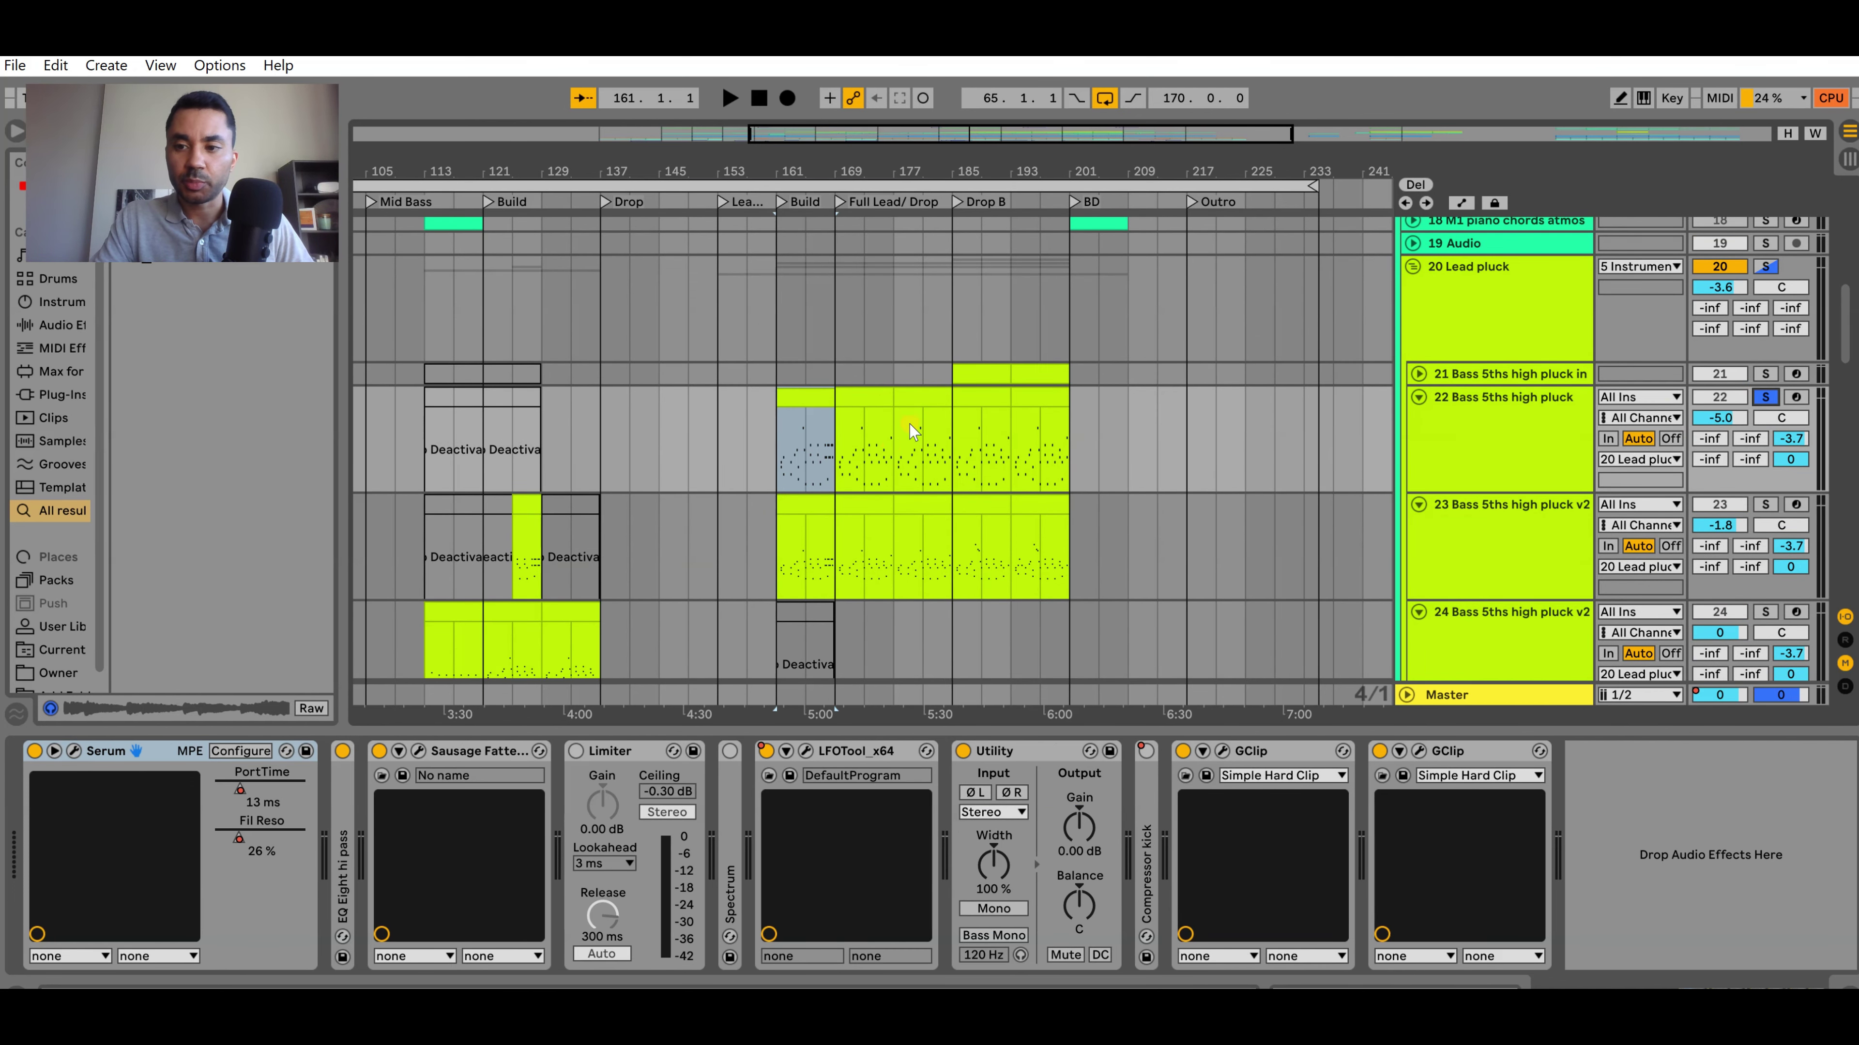
left_click(844, 396)
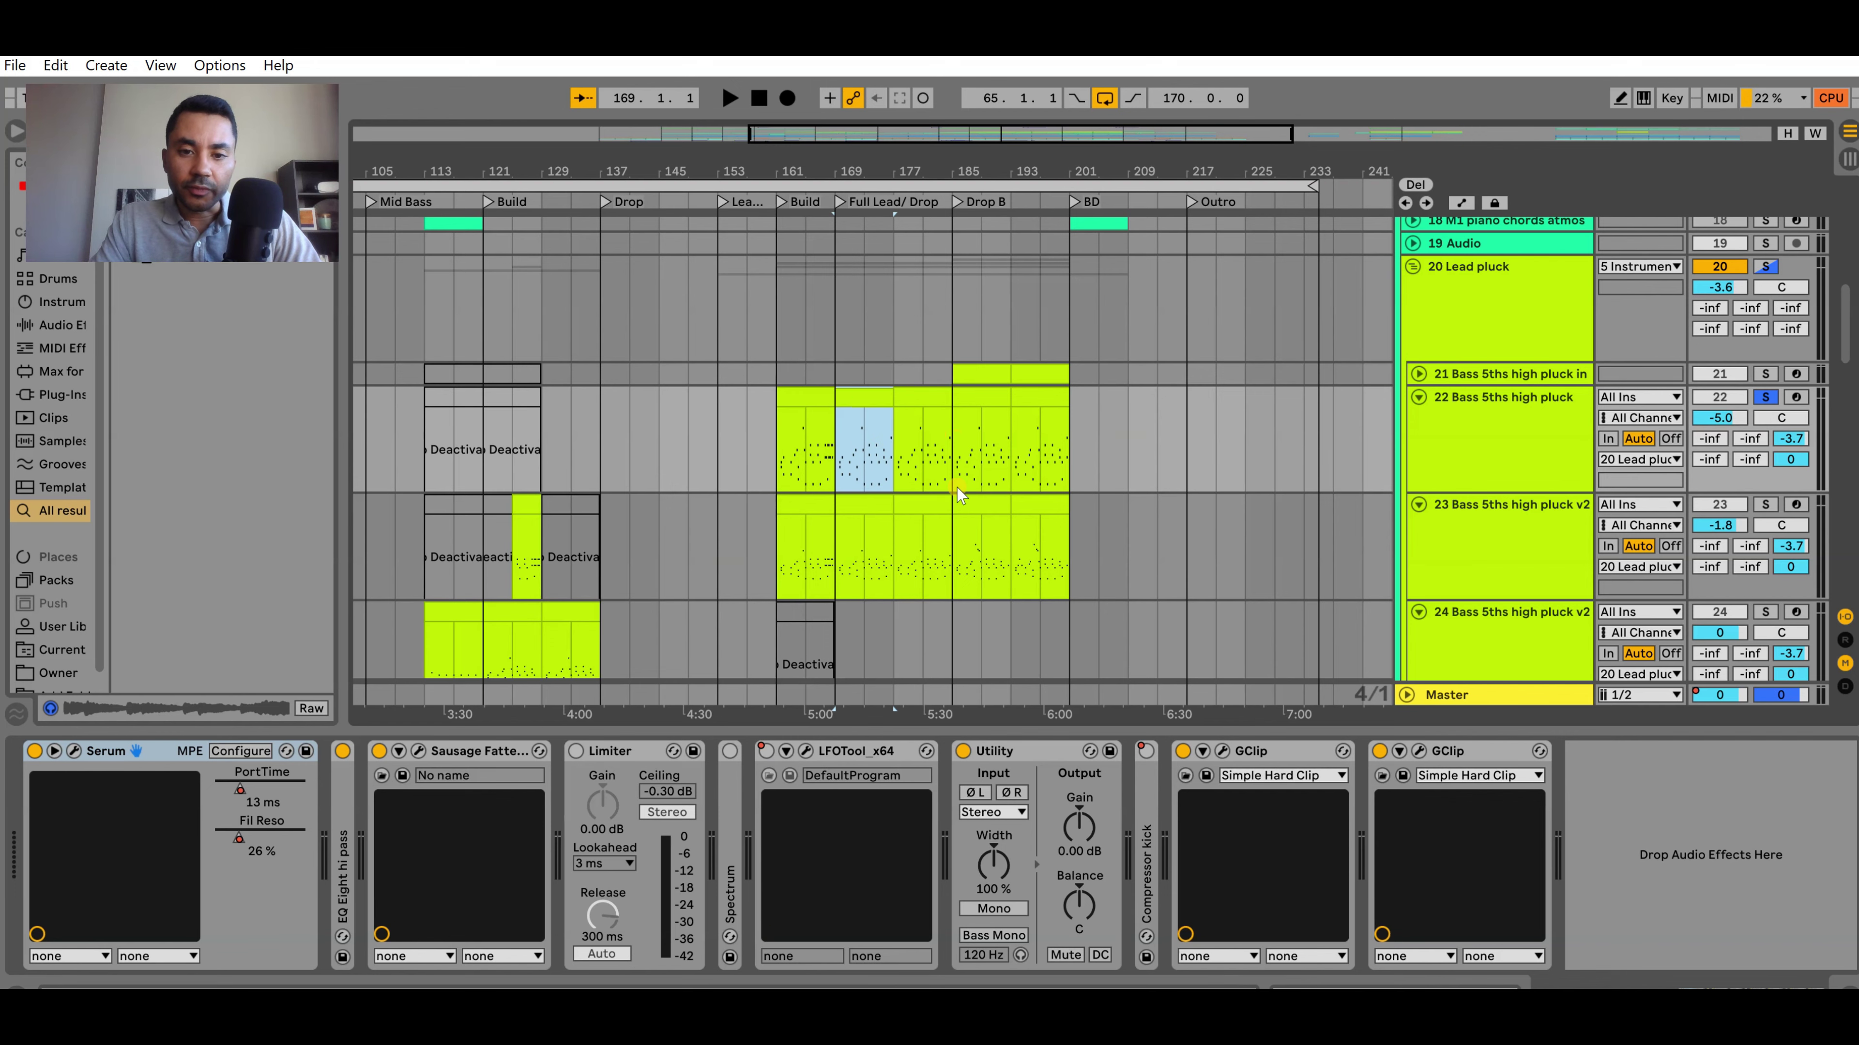
key("space")
scroll(987, 462, "up", 2)
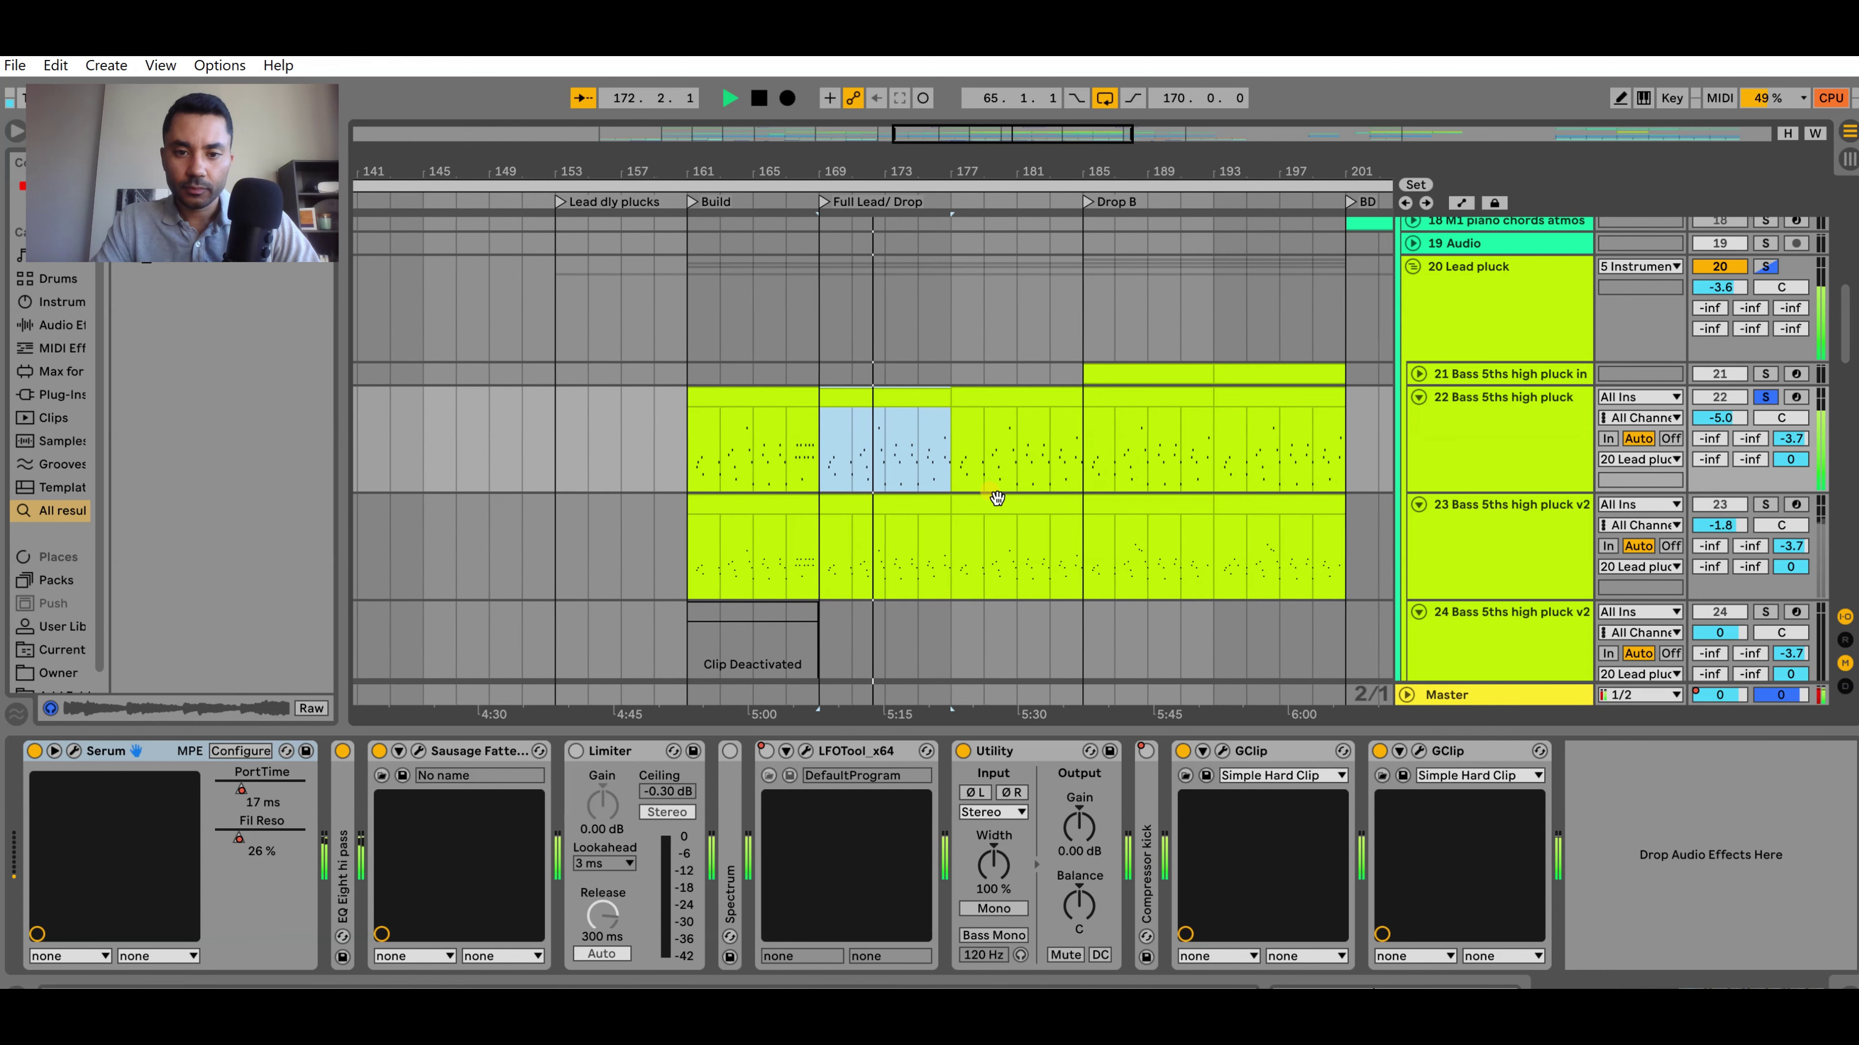
key("space")
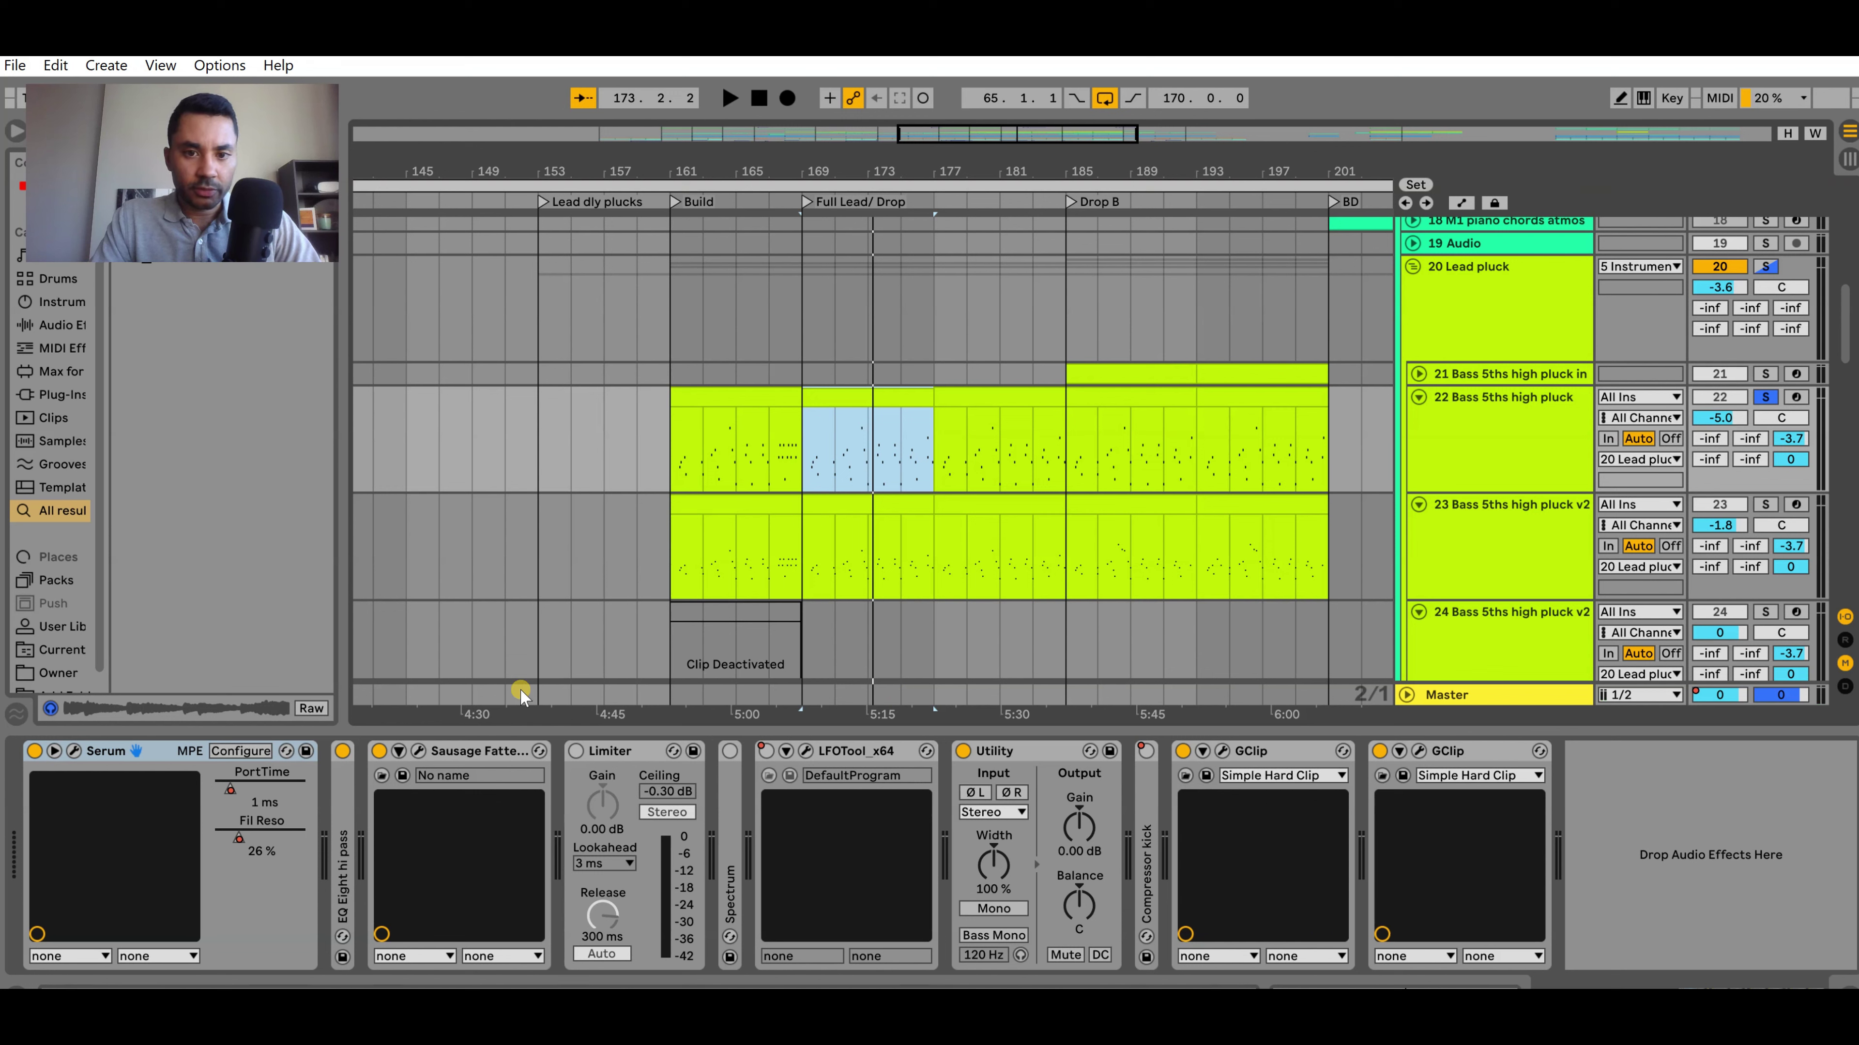
Examine the EQ Eight hi pass curve and the Sausage Fattener's Fatness, Color and Gain settings on track 22
double_click(345, 817)
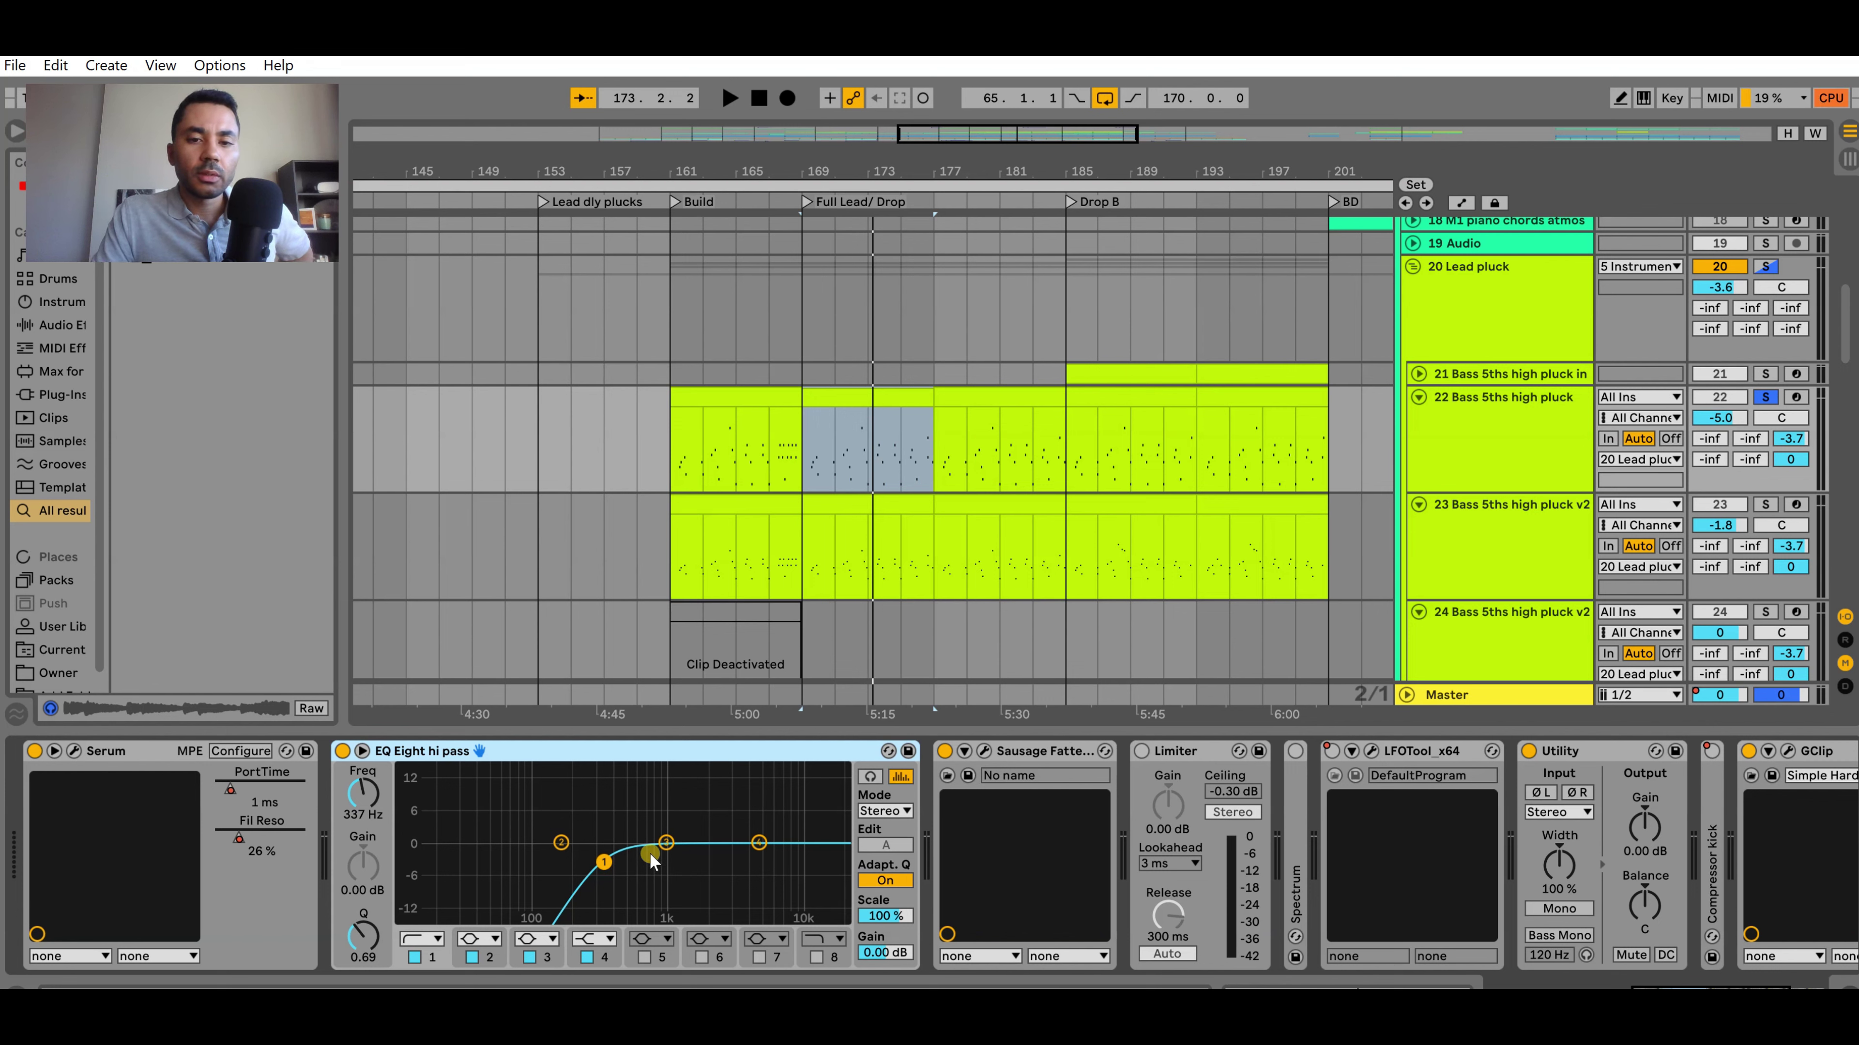
double_click(677, 751)
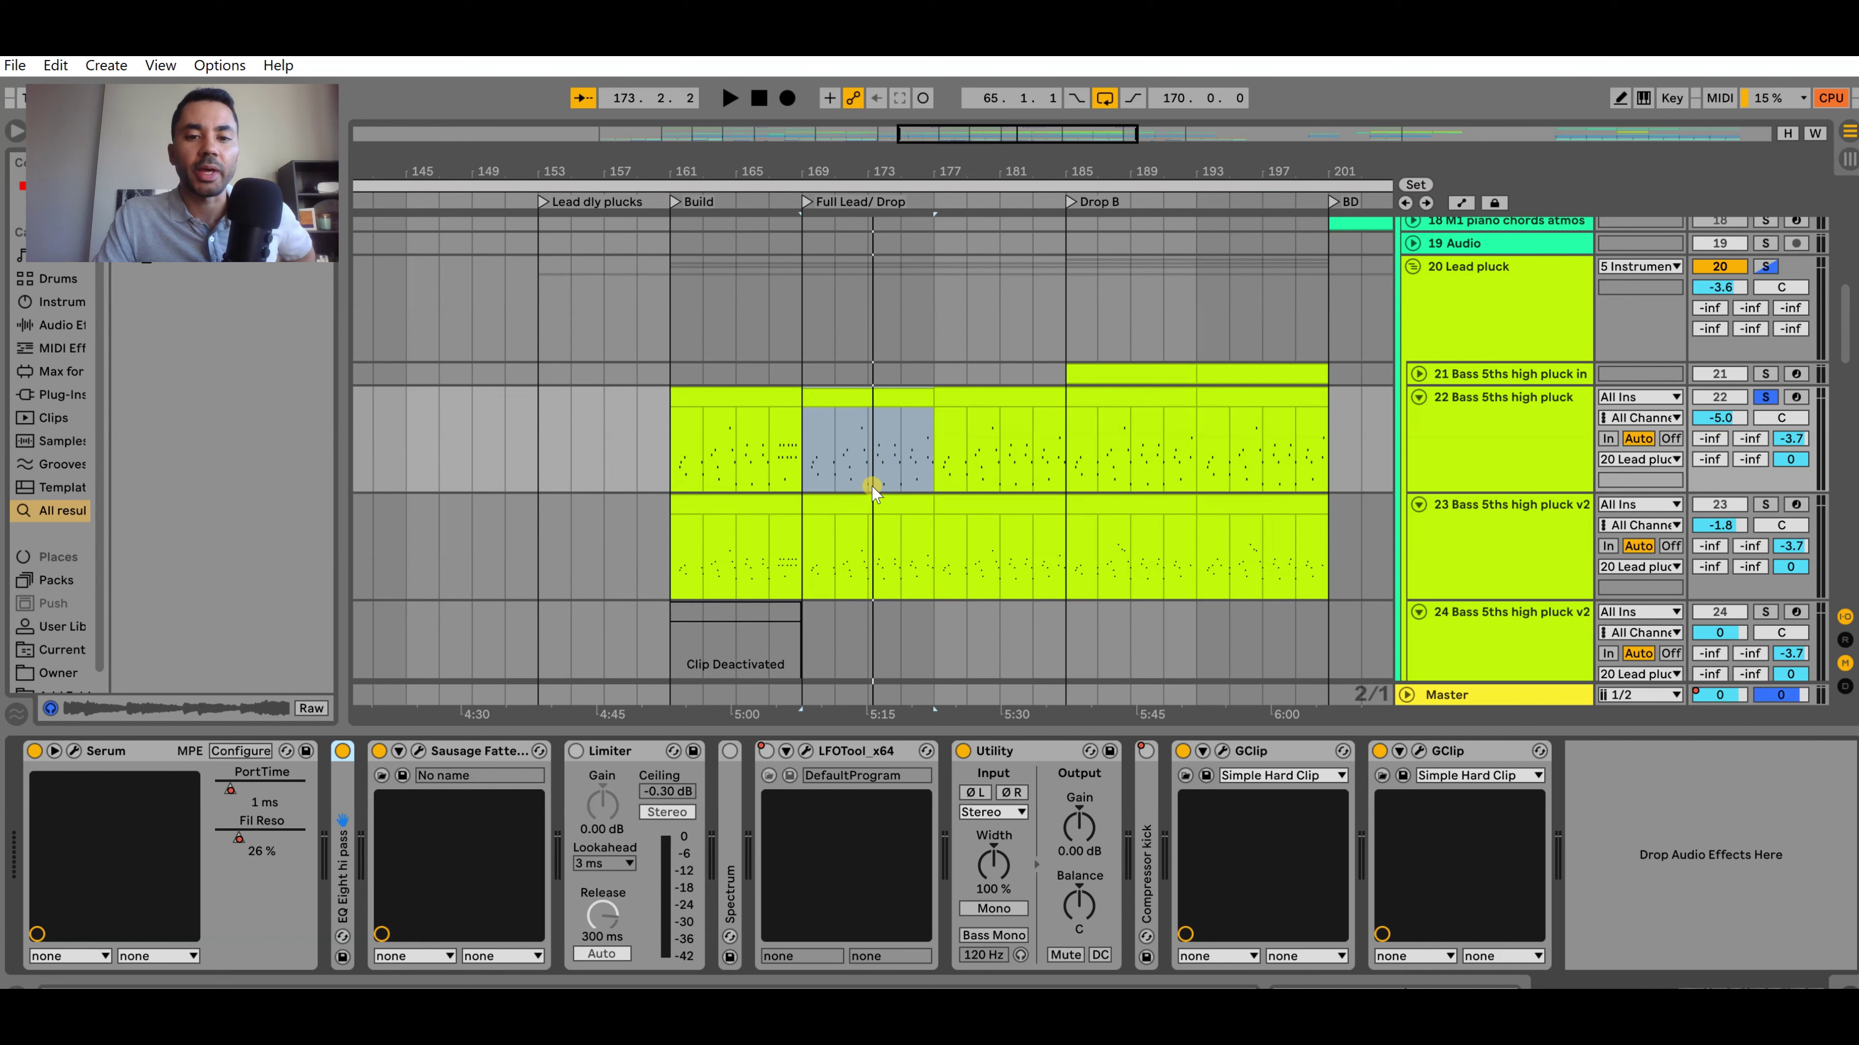
left_click(418, 752)
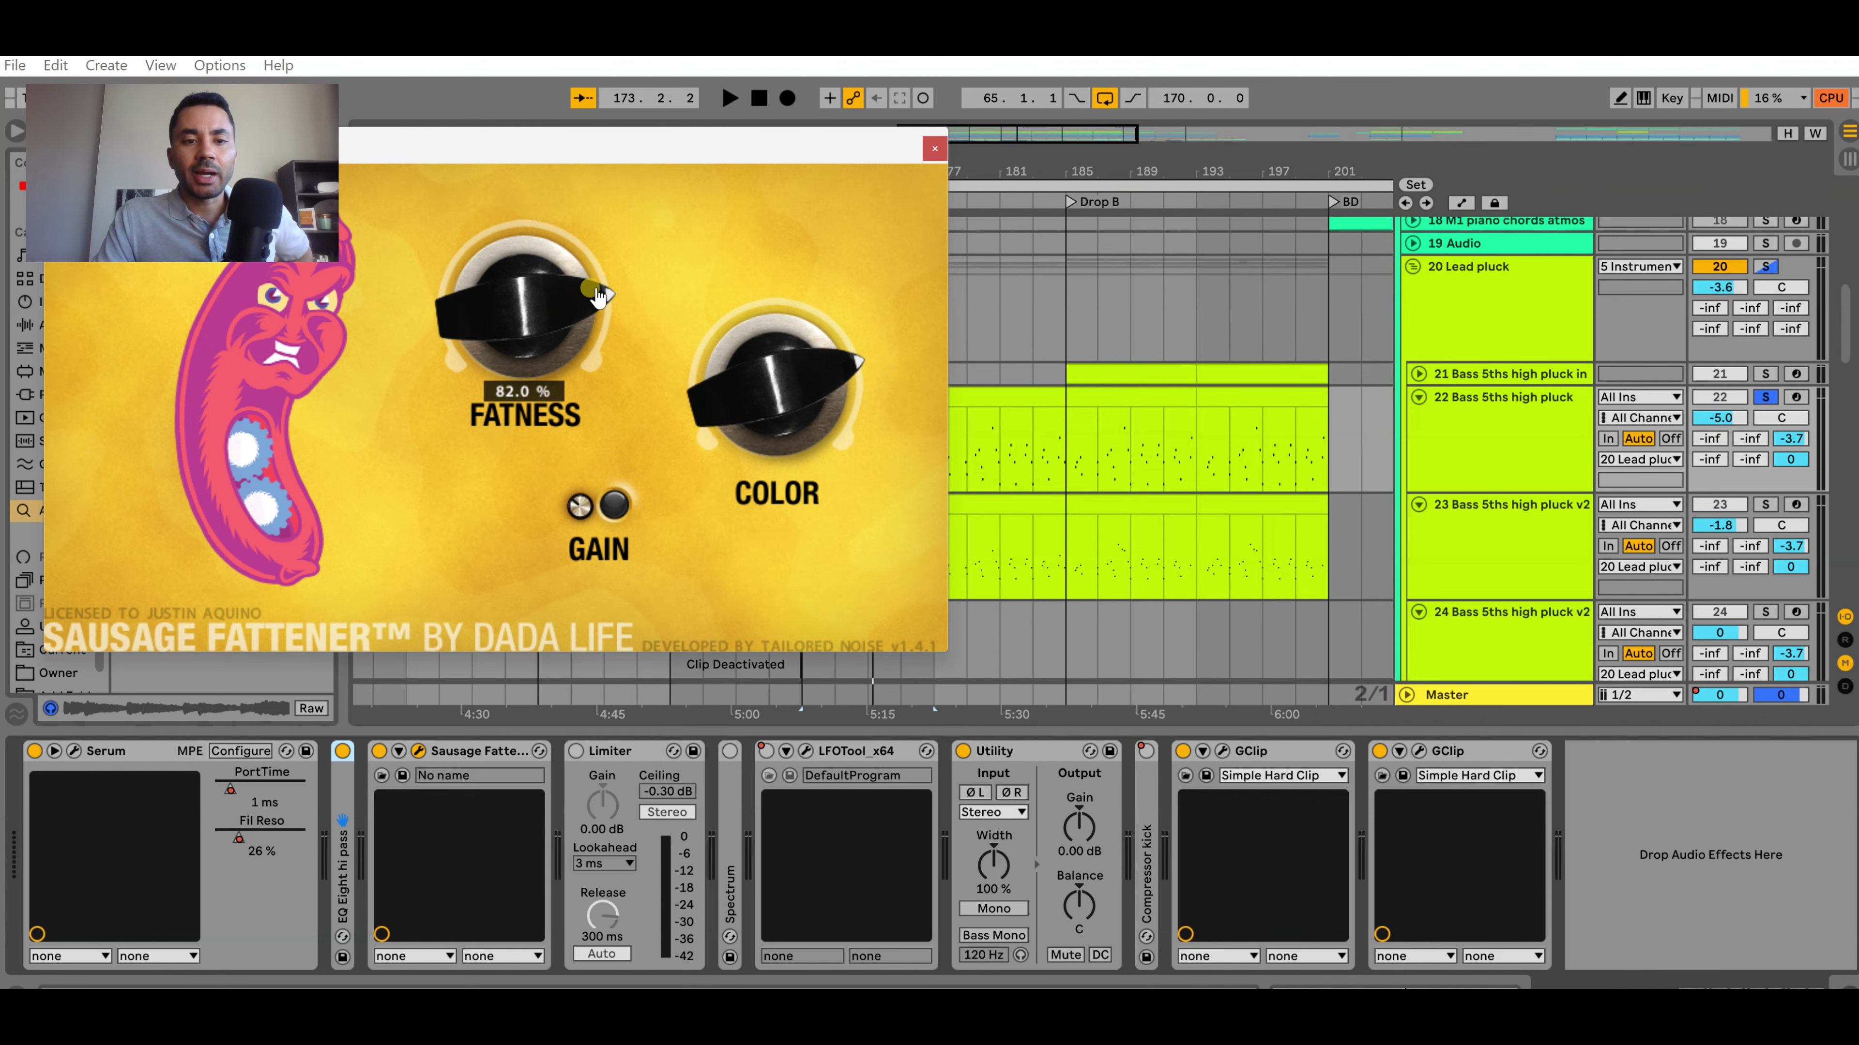
left_click_drag(681, 153, 1110, 170)
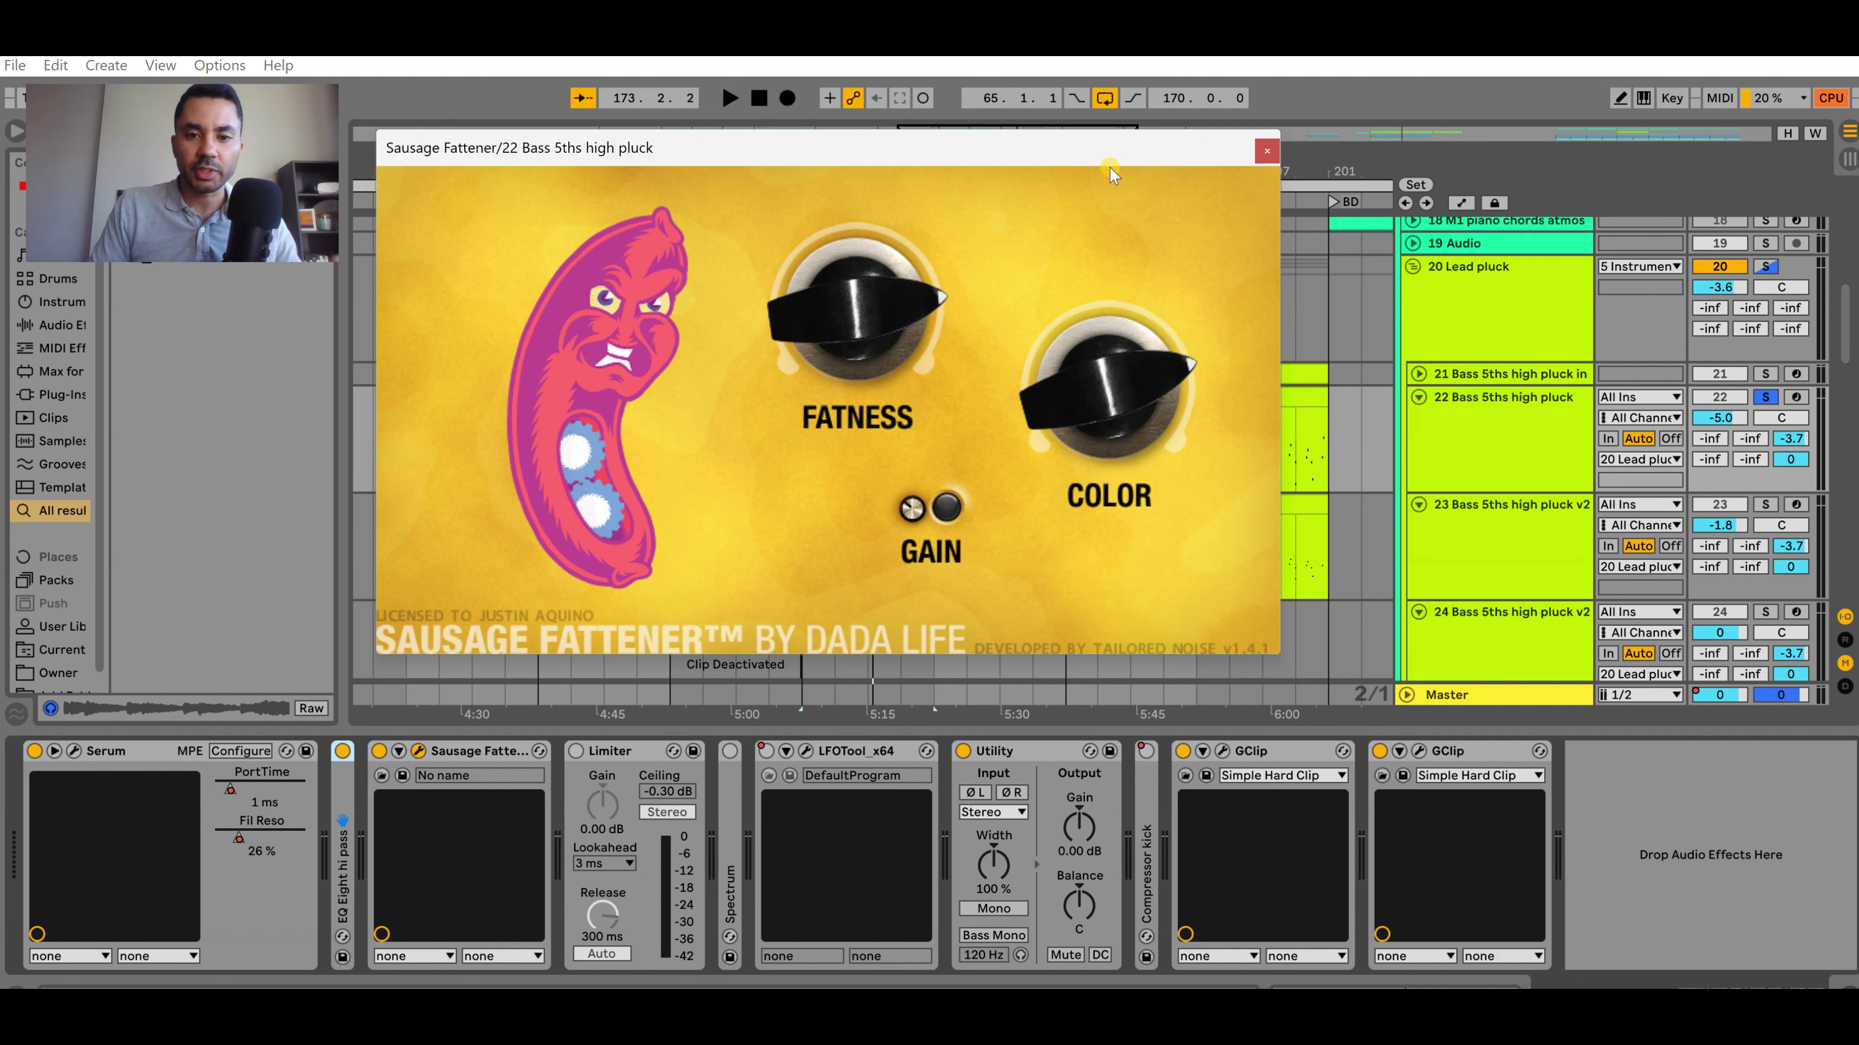
mouse_move(907, 521)
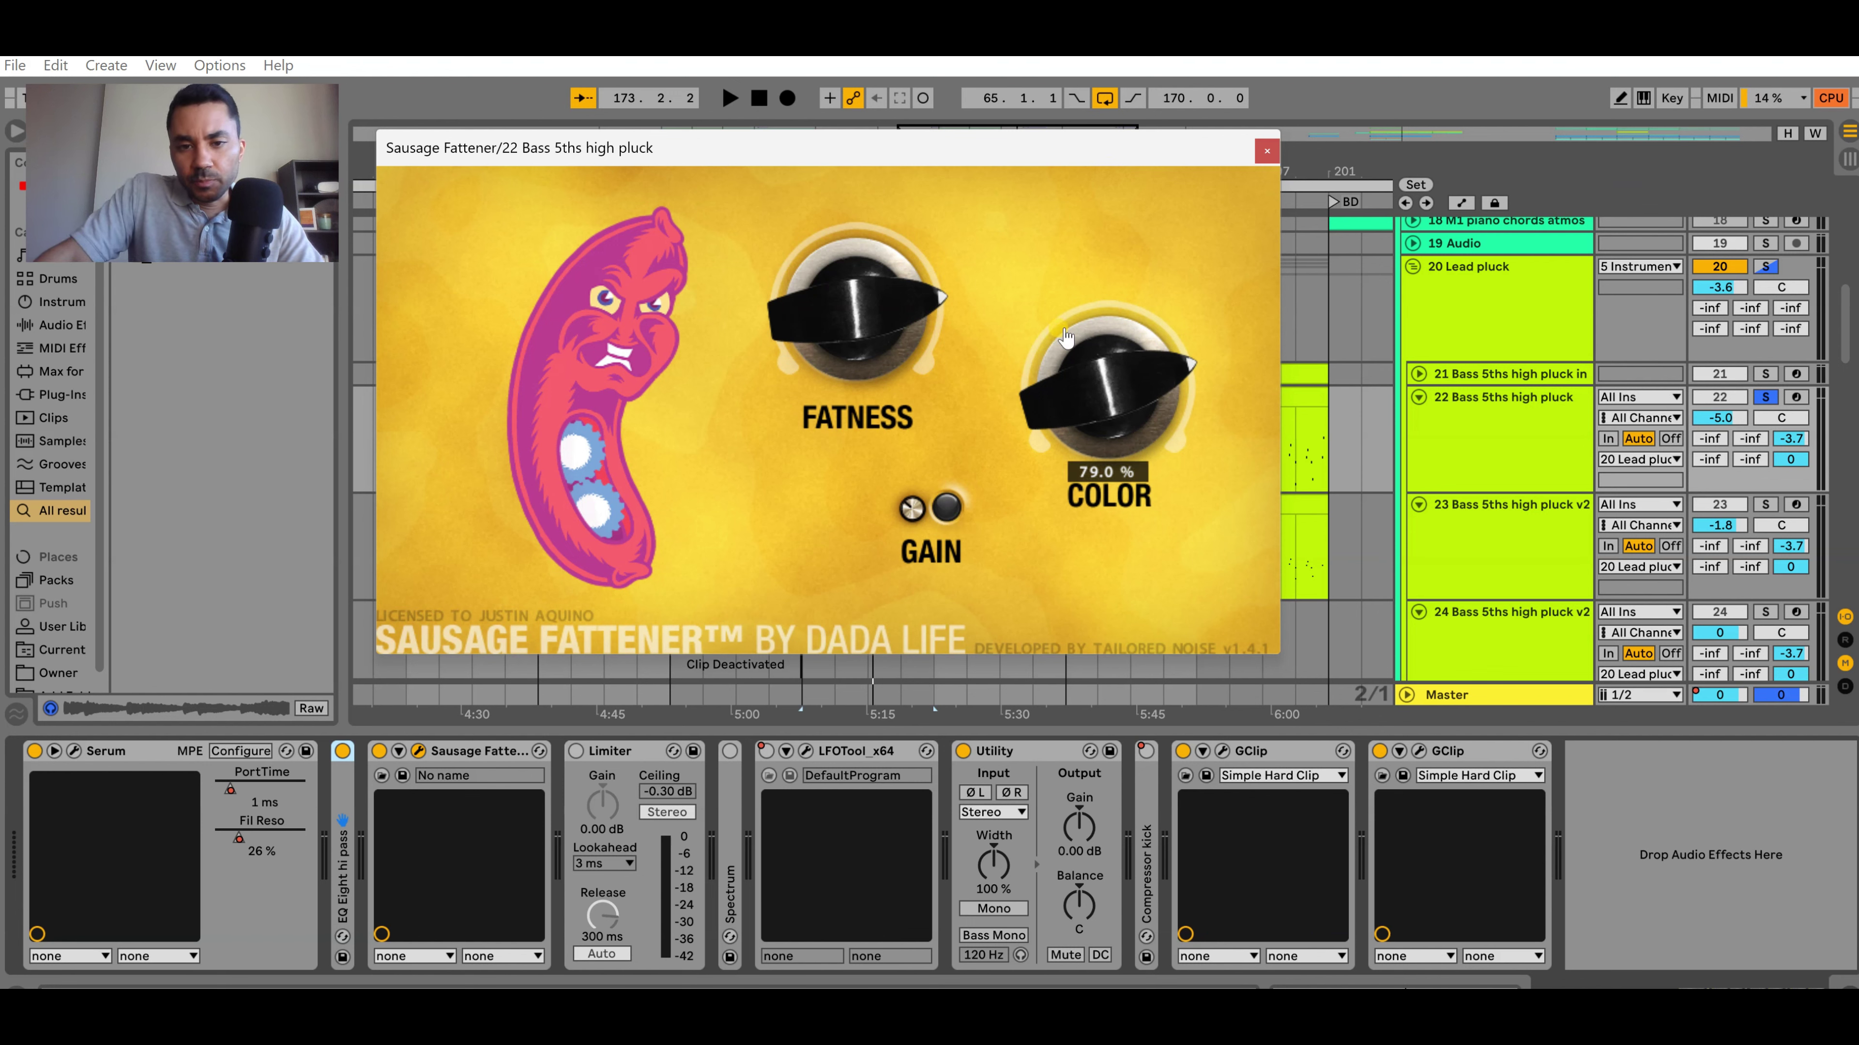
left_click(1267, 151)
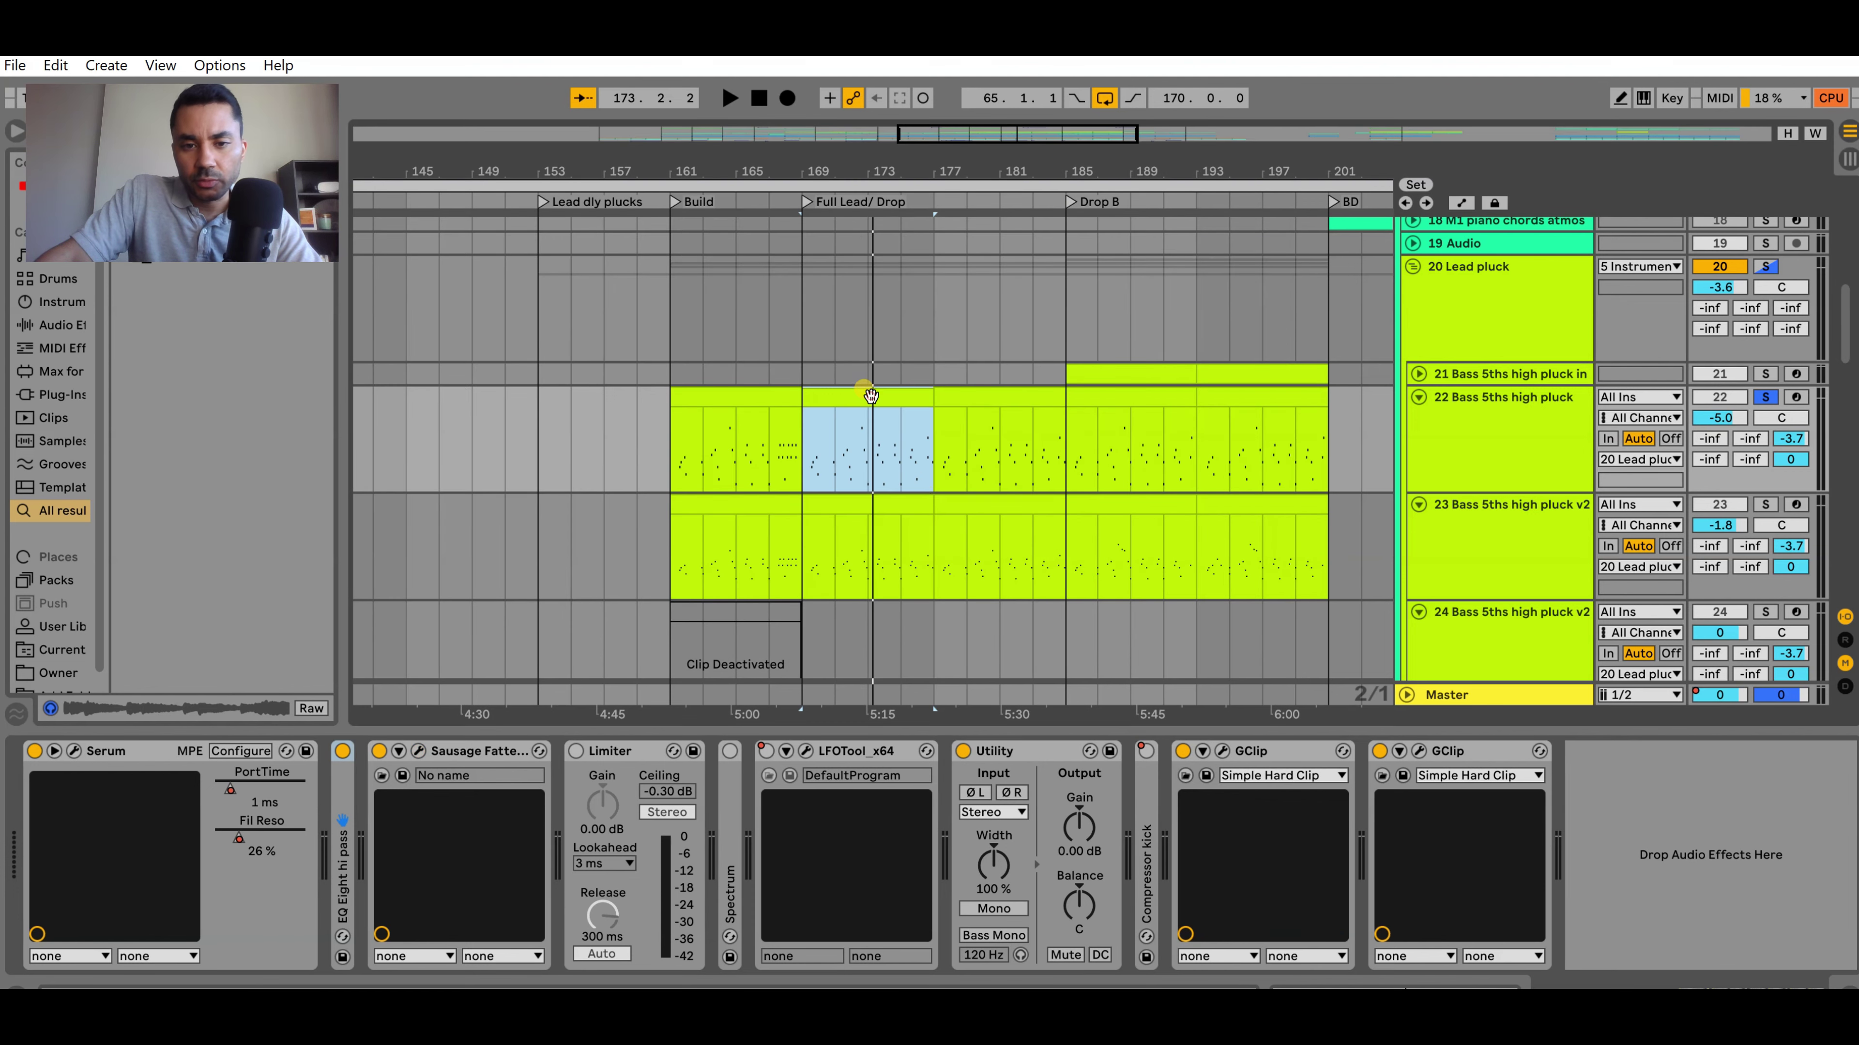
Compare the soloed pluck from bar 169 with Sausage Fattener bypassed and with it enabled, leaving it on
left_click(378, 750)
key("space")
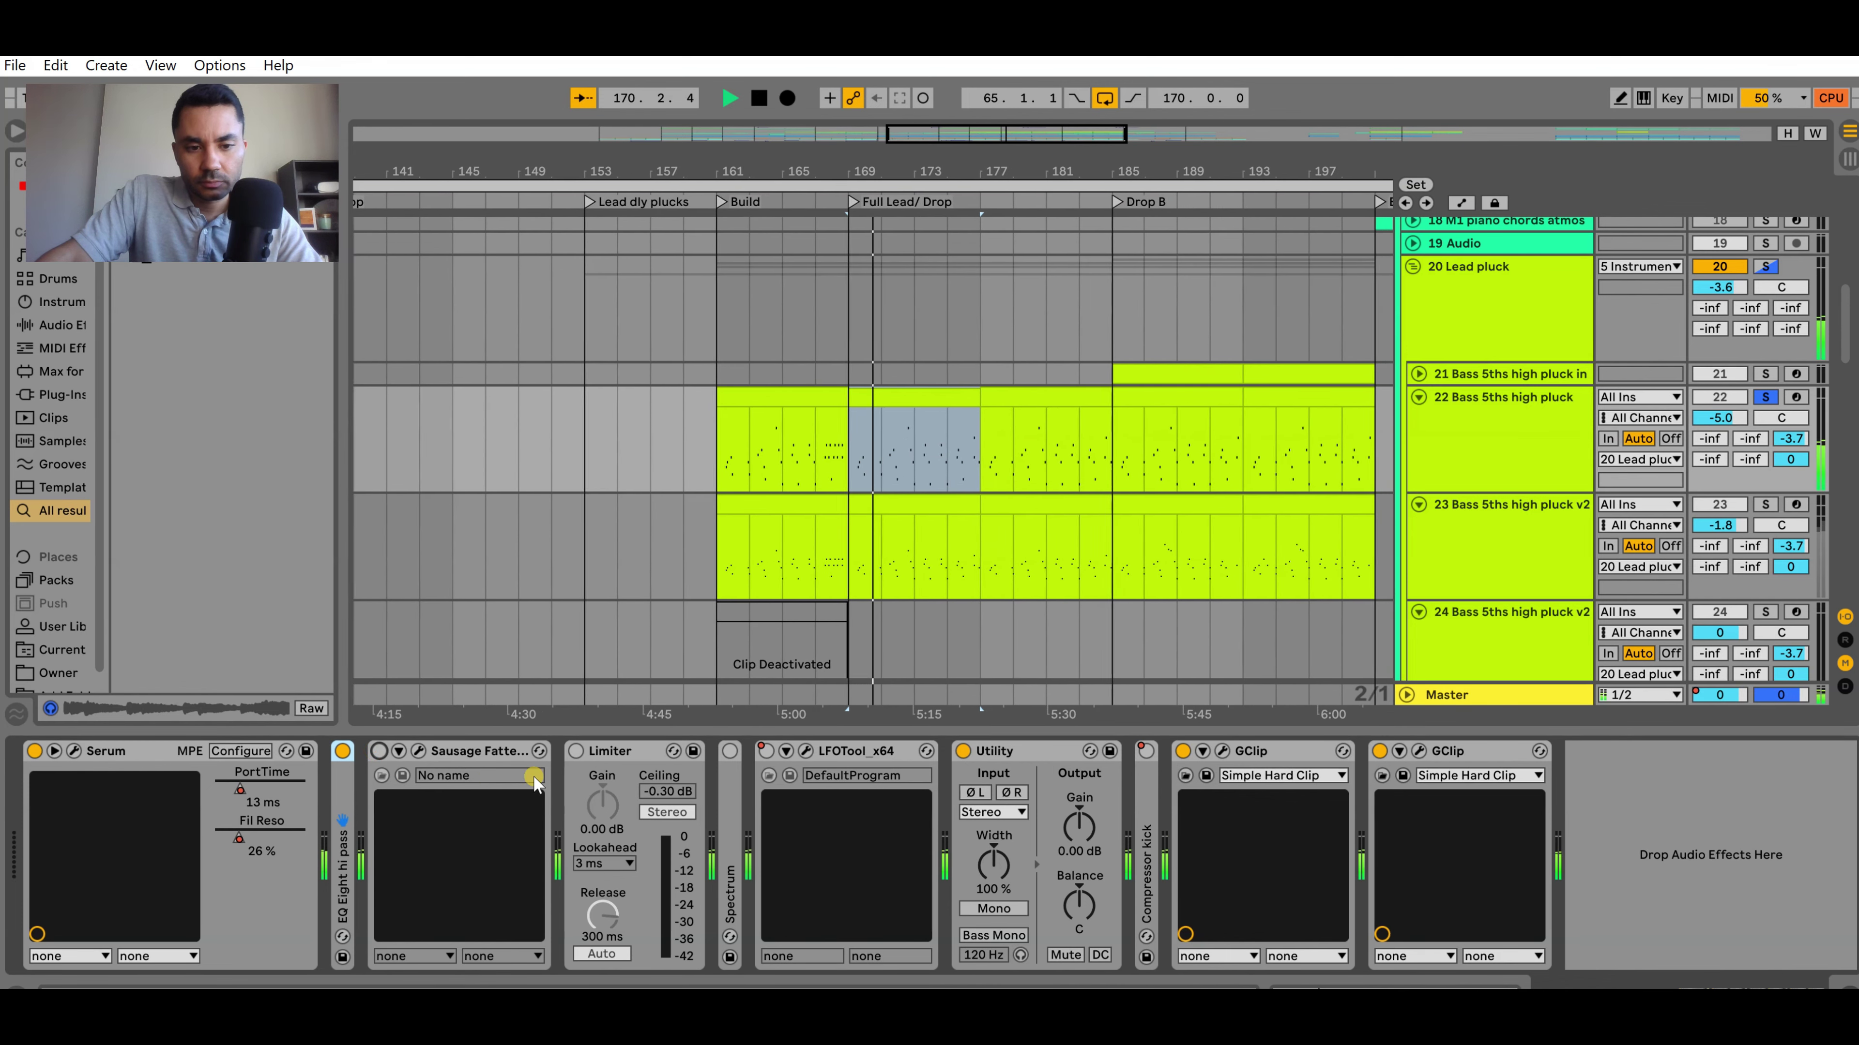
left_click(379, 751)
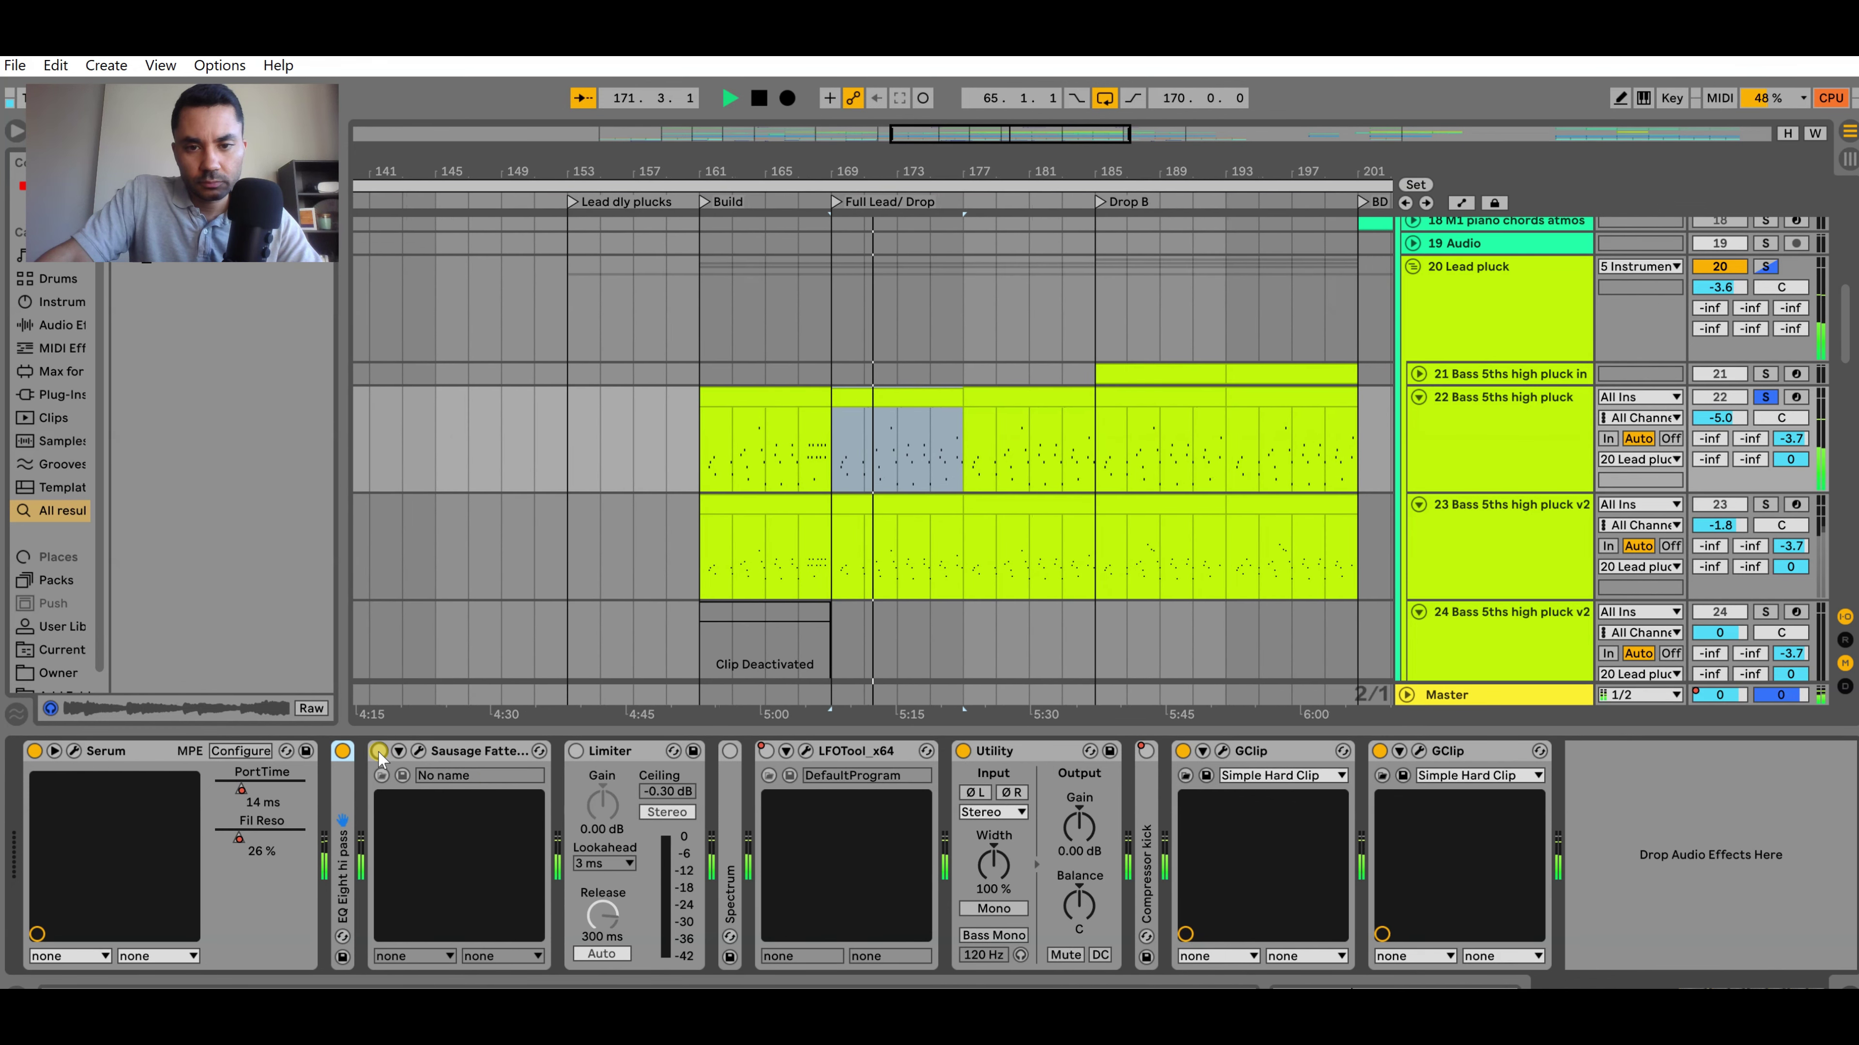
key("space")
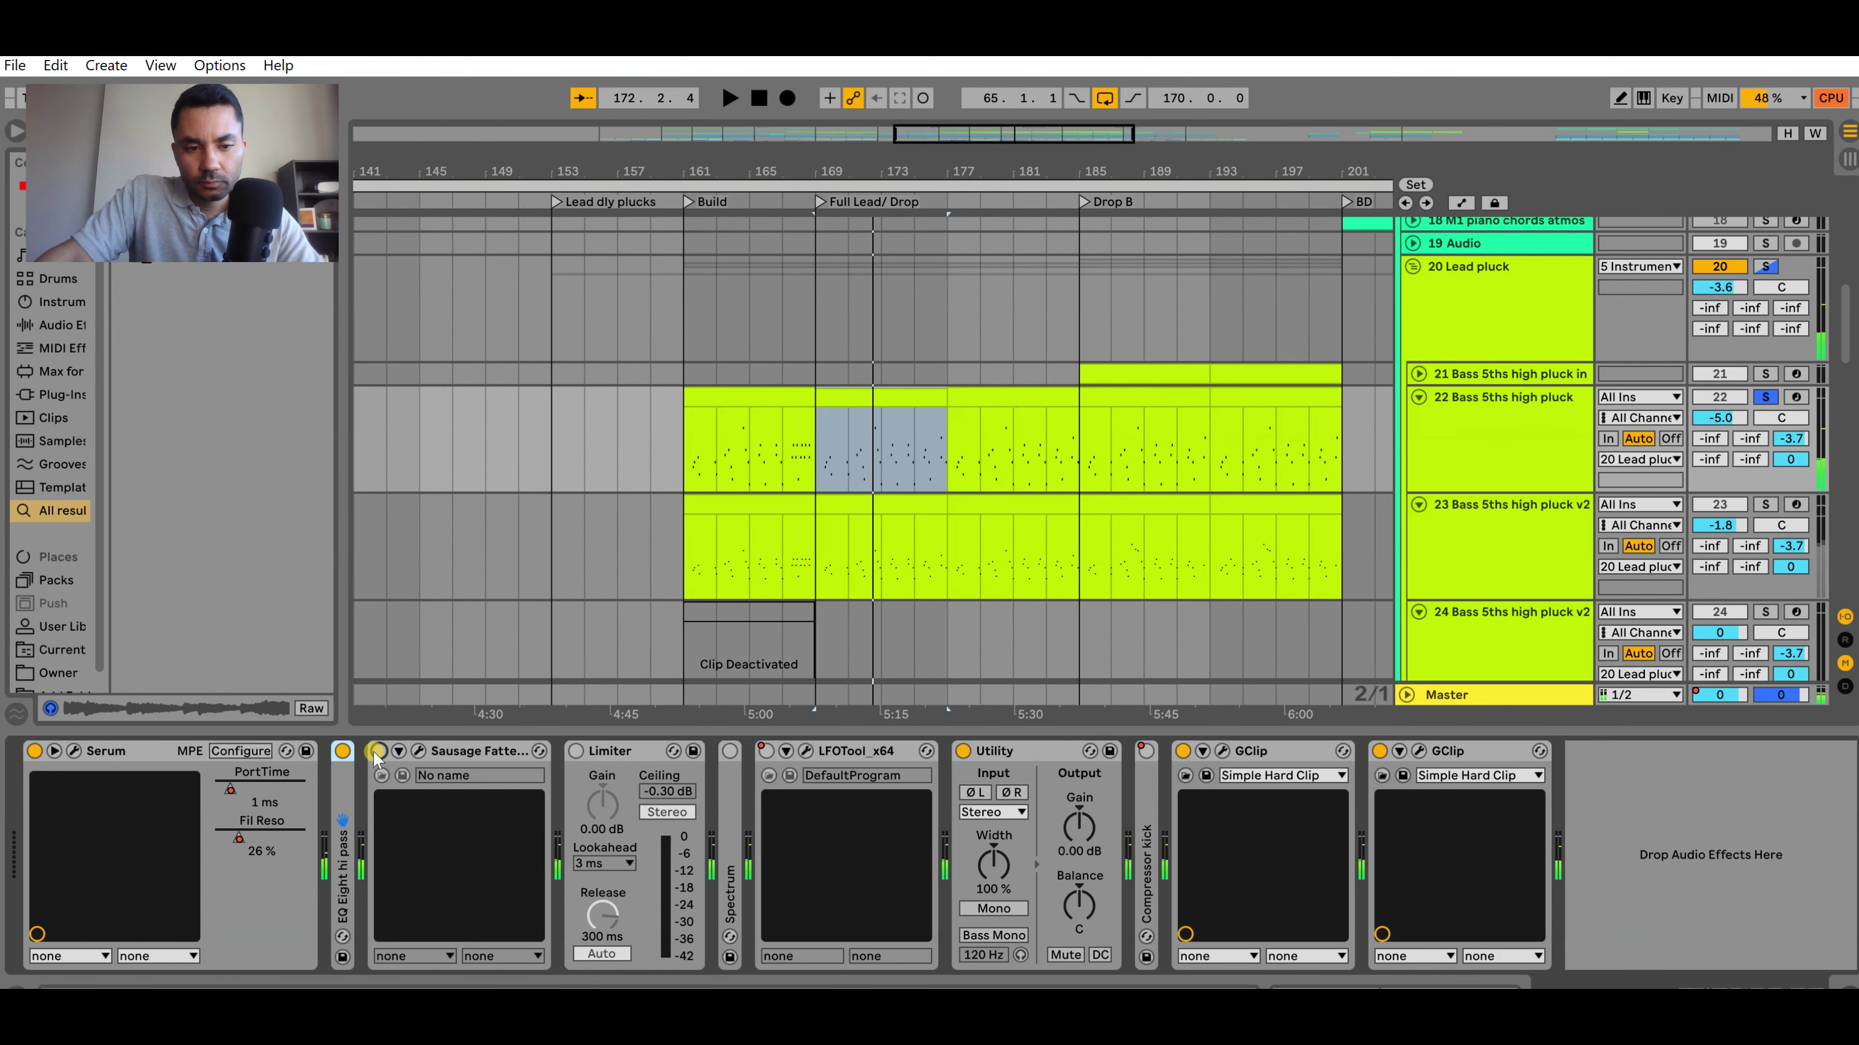
left_click(378, 752)
key("space")
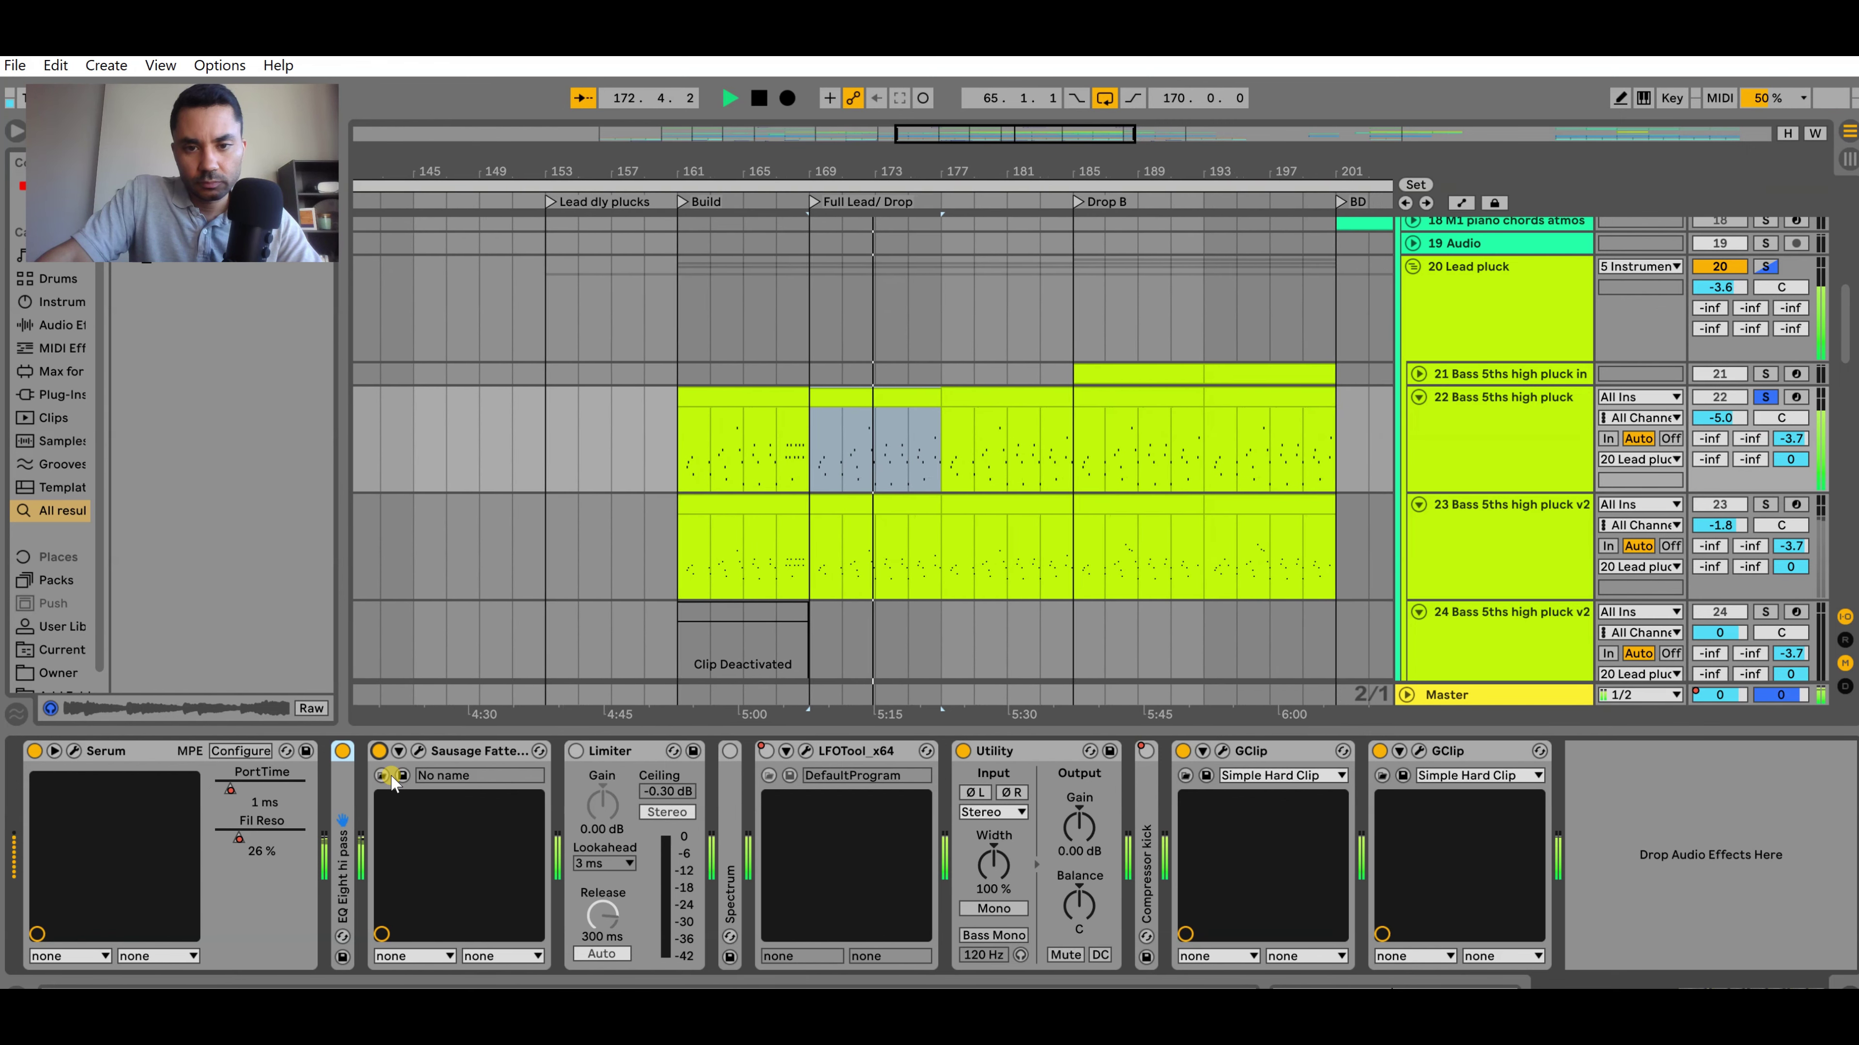
key("space")
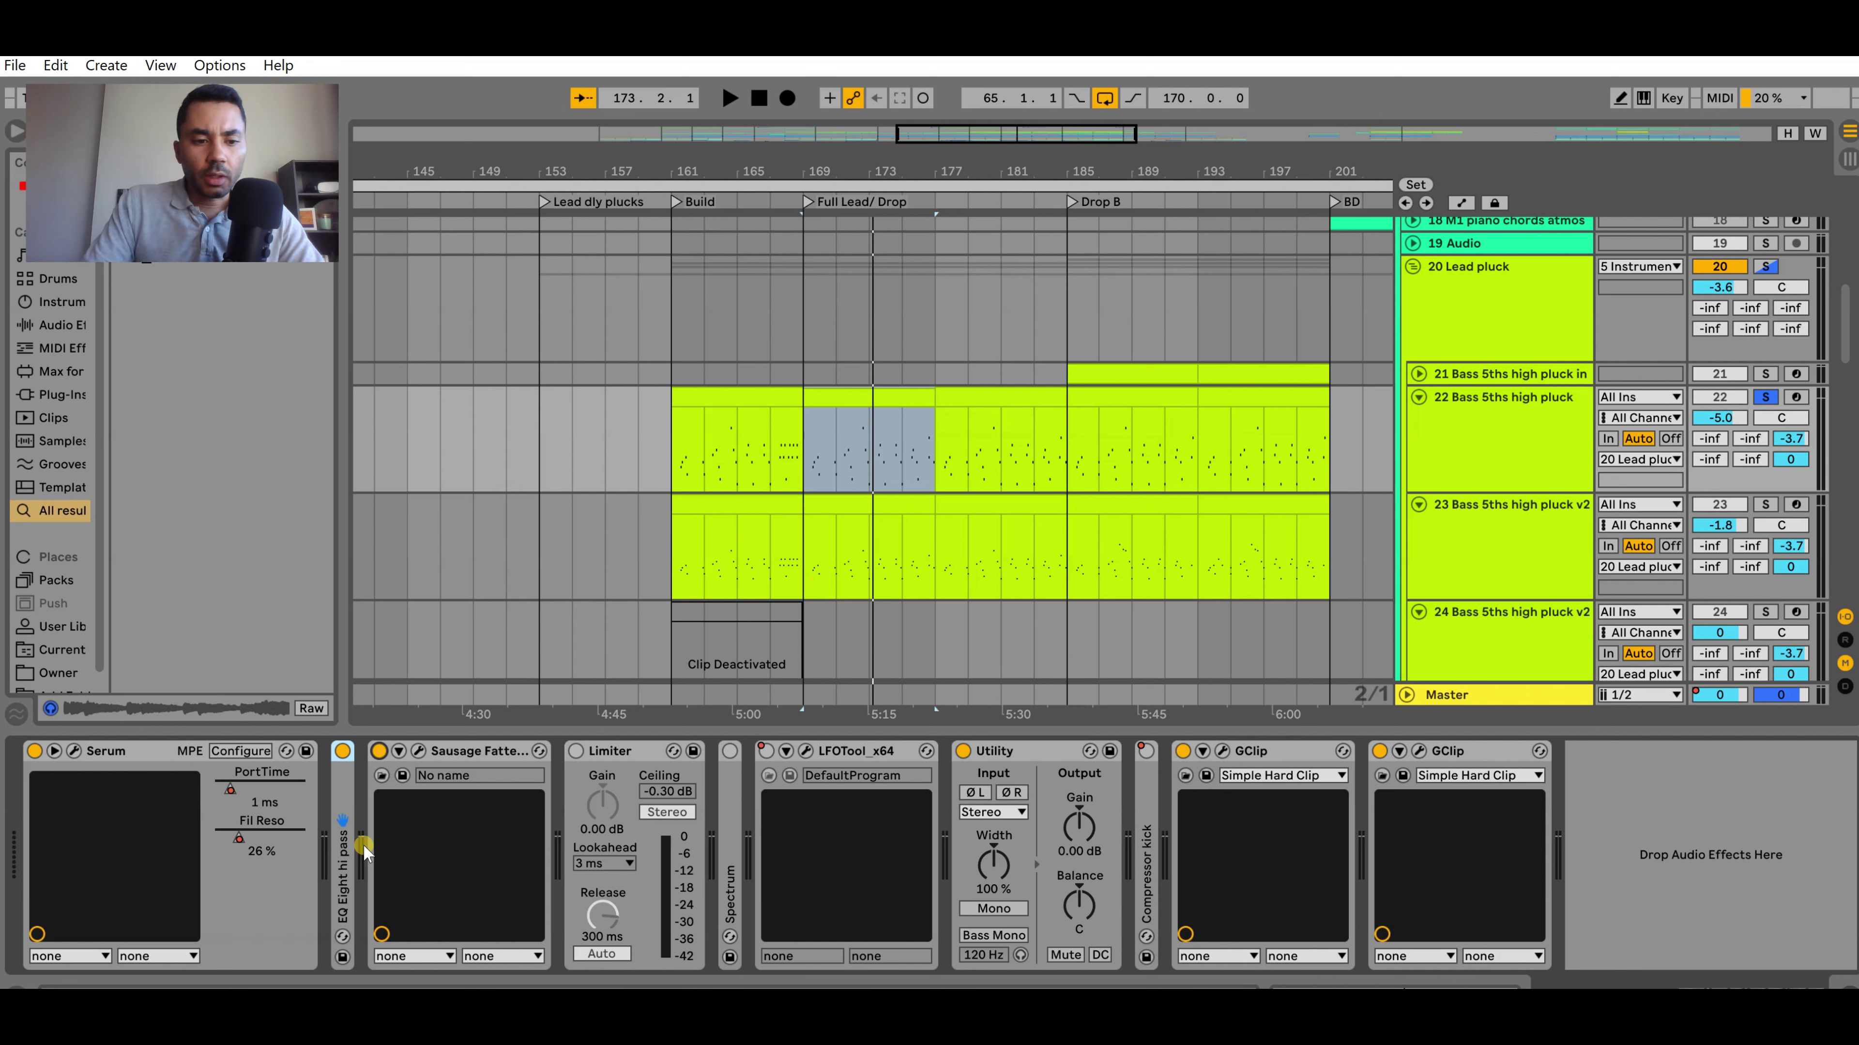
Turn on automation mode and examine the Serum Fil Reso automation on track 22 Bass 5ths high pluck
left_click(1489, 406)
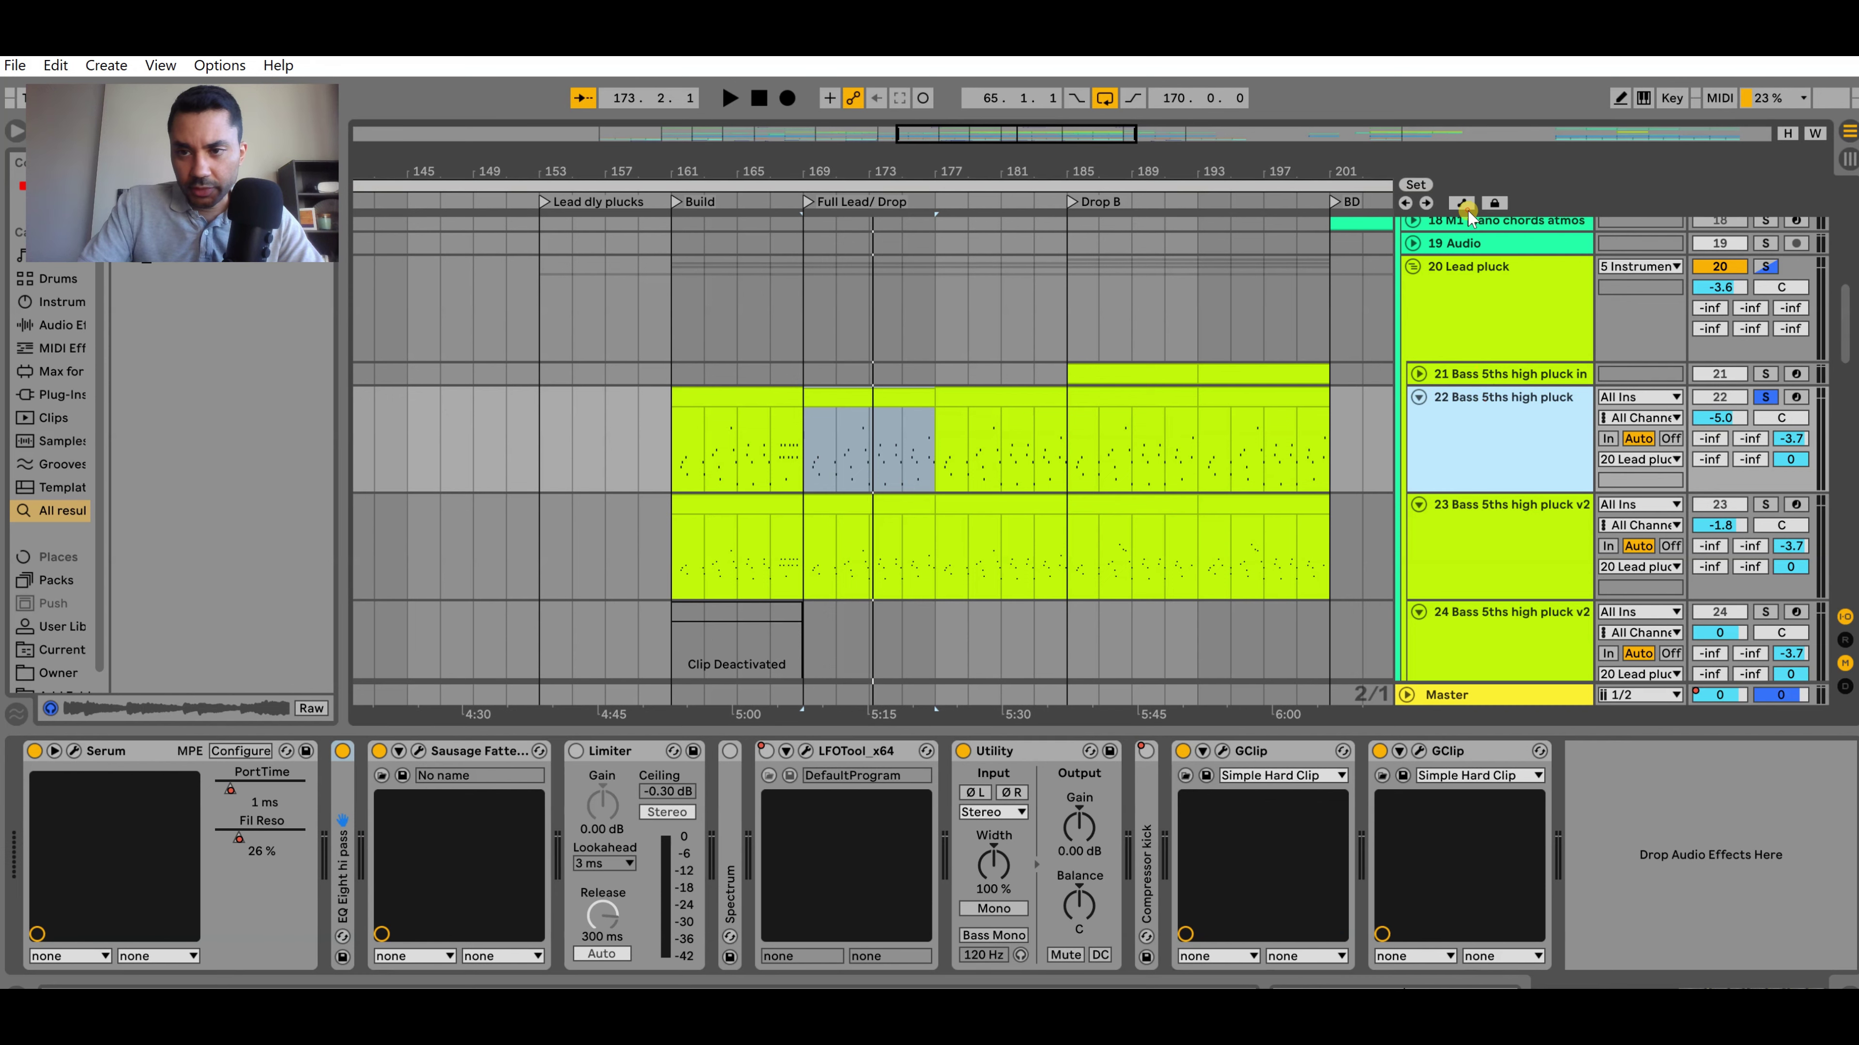
left_click(1462, 205)
left_click(1478, 419)
left_click(1461, 459)
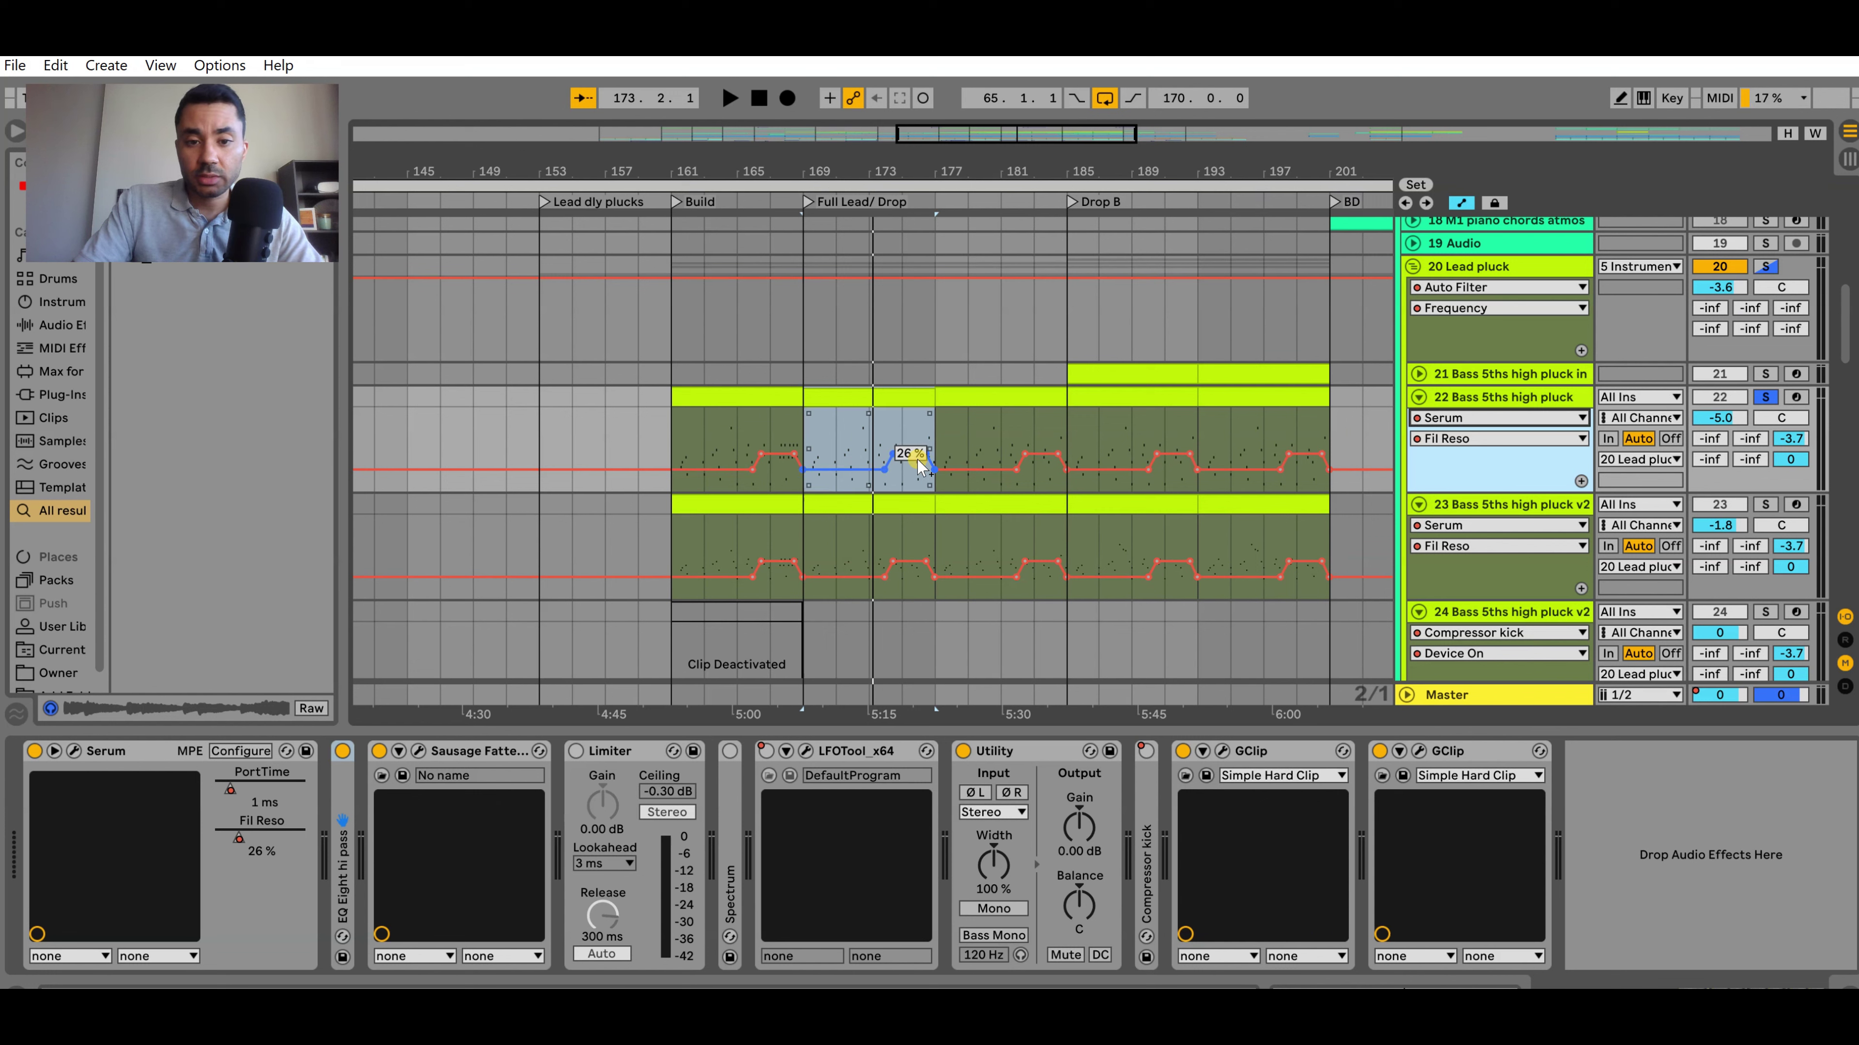
Display the Serum PortTime automation on track 22 and place the insertion point at bar 173
left_click(1486, 439)
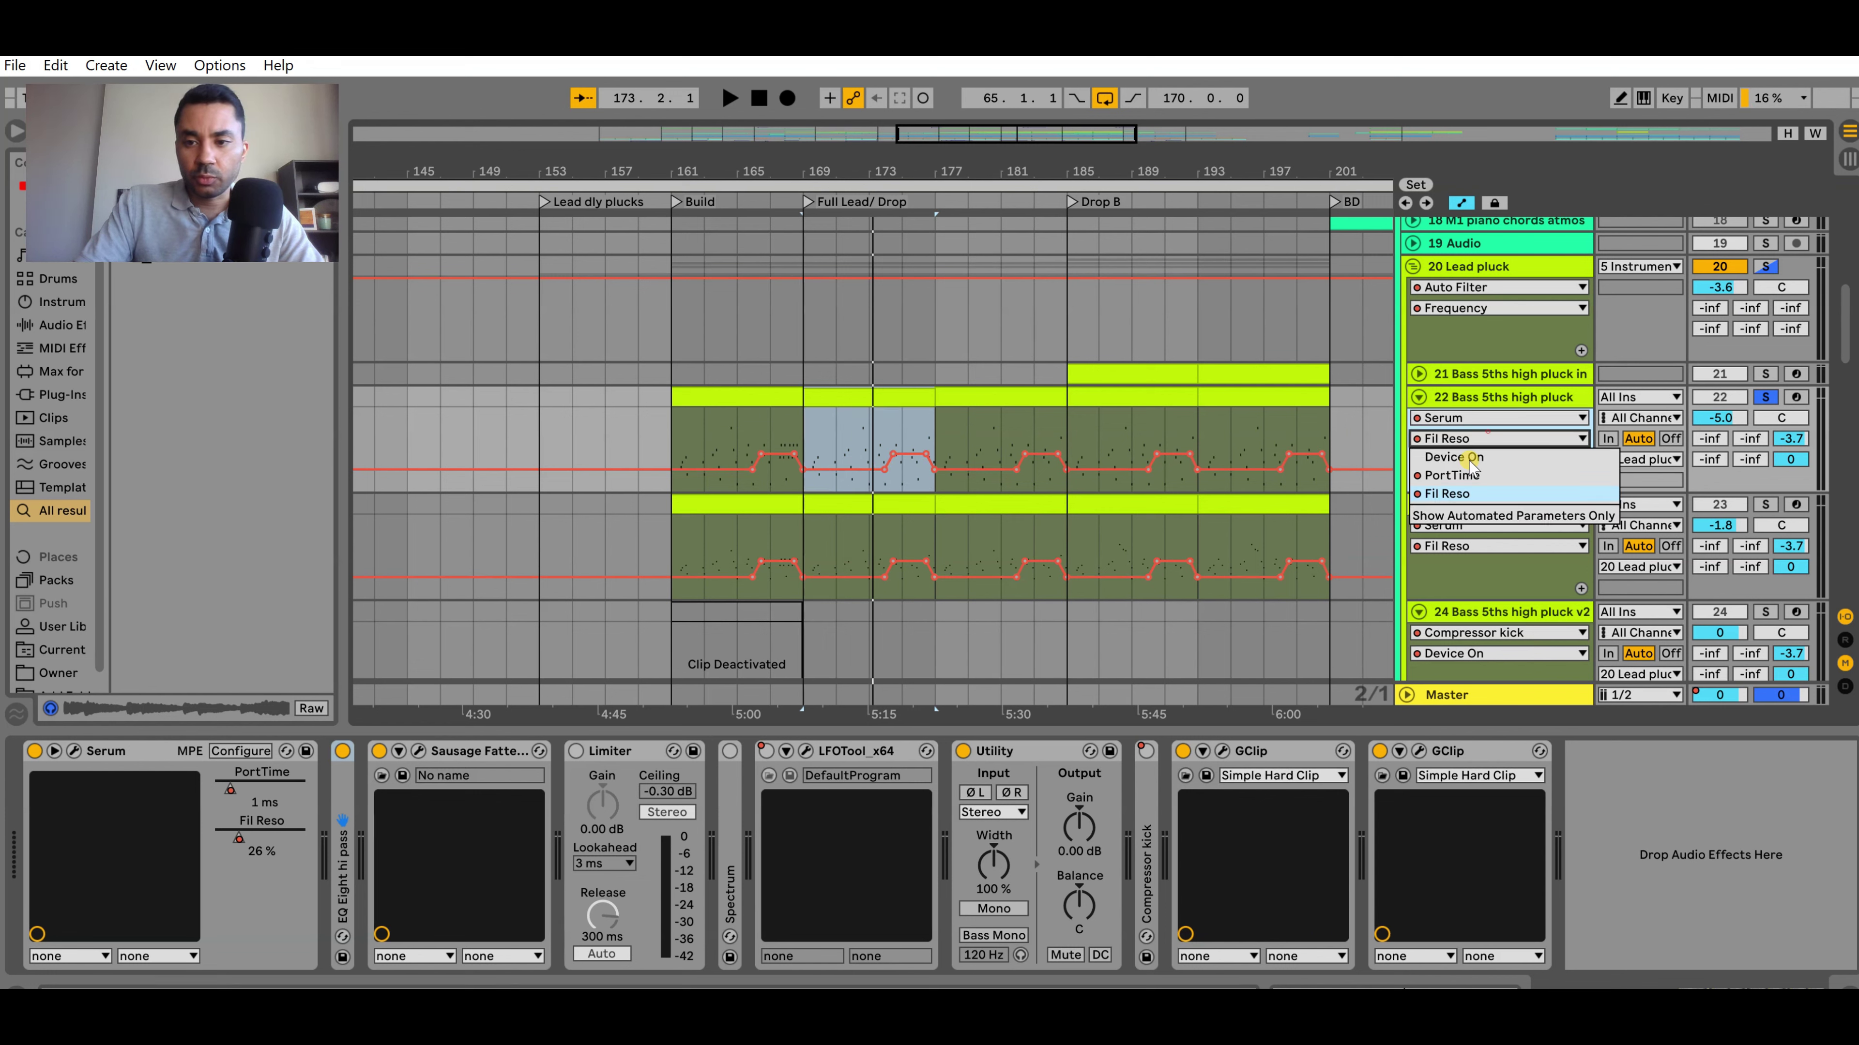
left_click(1461, 474)
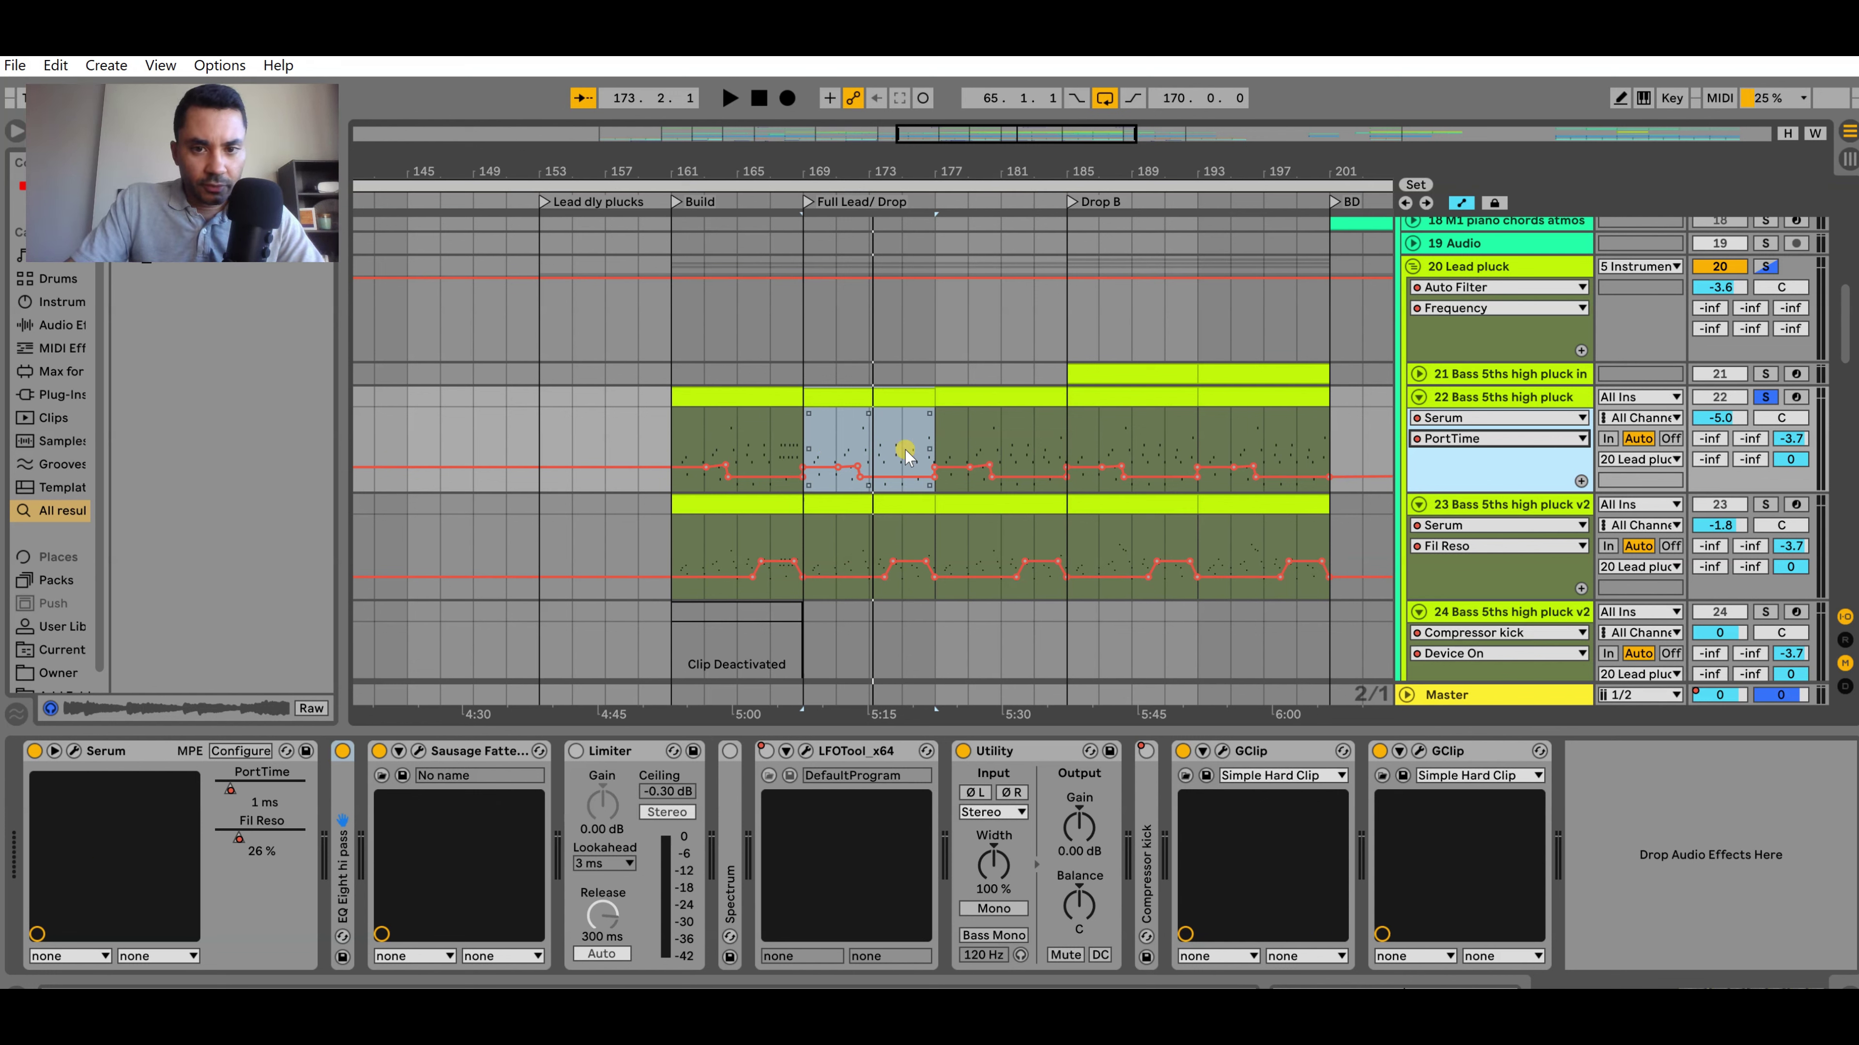
left_click(872, 449)
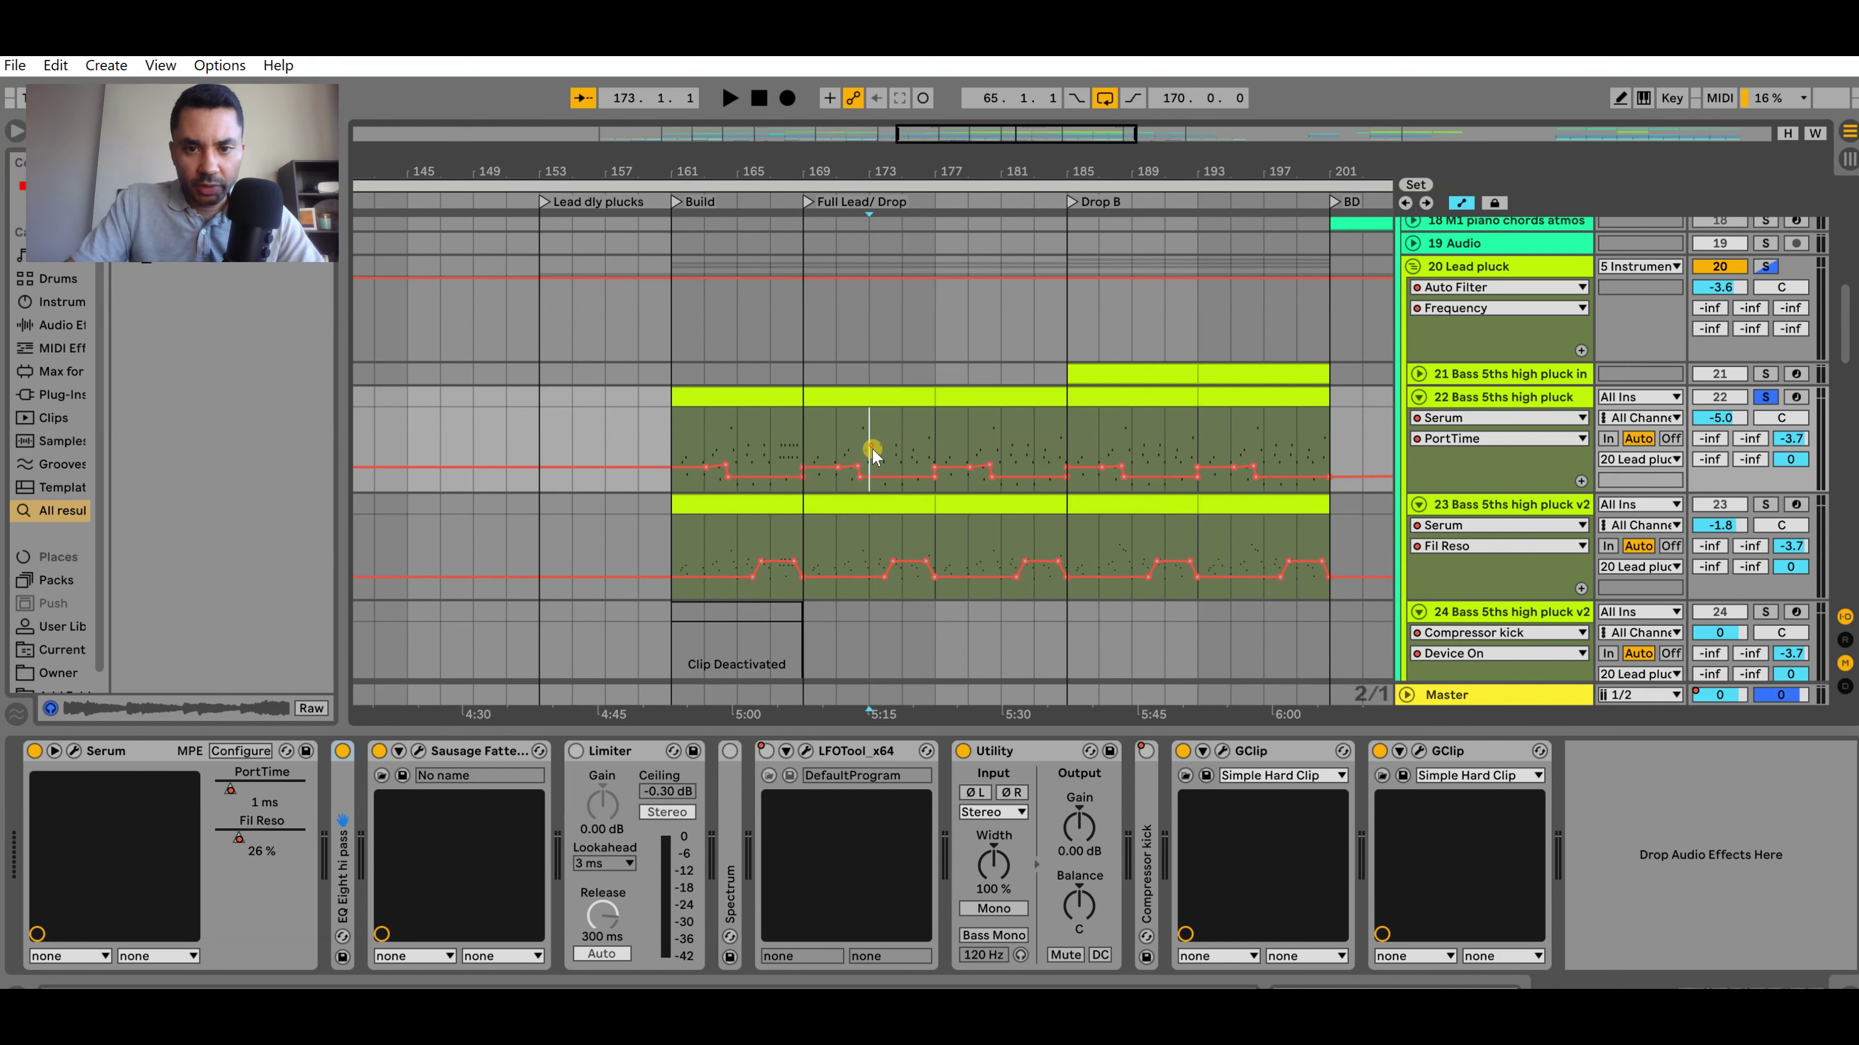
Examine the filter resonance in Serum on track 22 and audition the pluck from bar 173
left_click(76, 752)
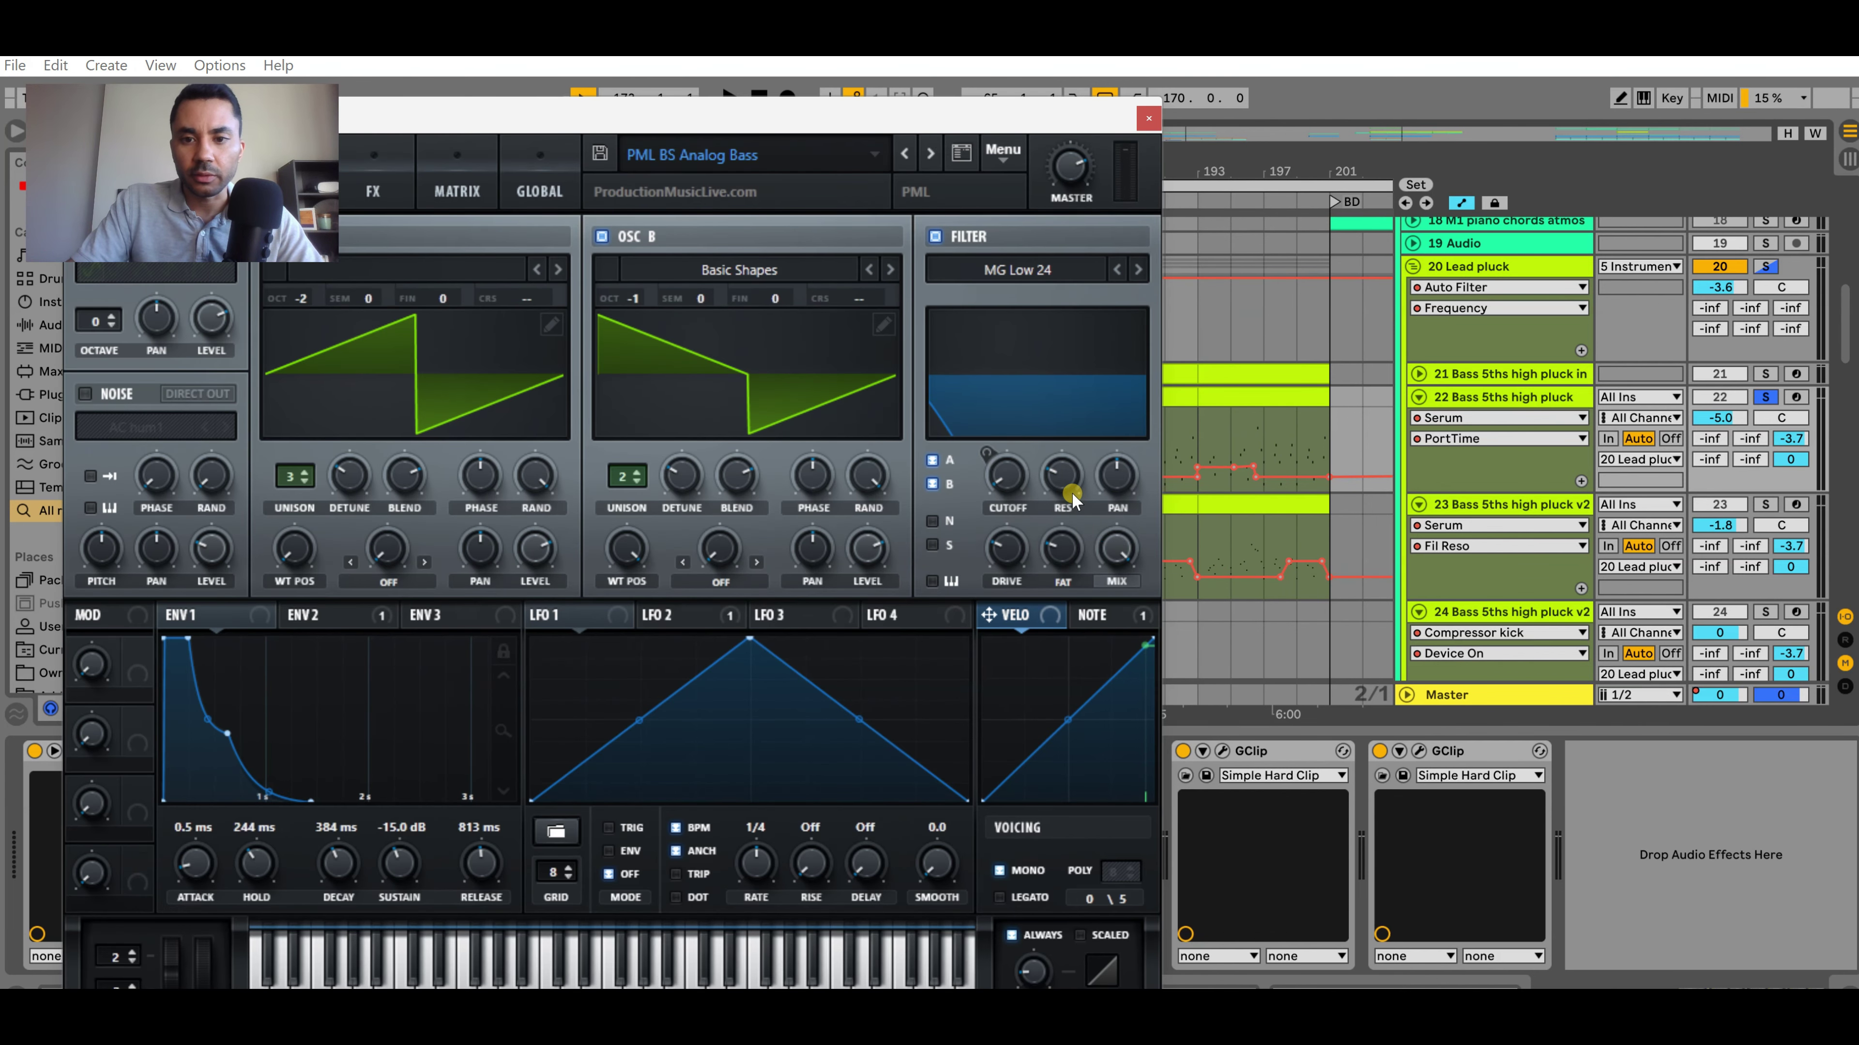
key("space")
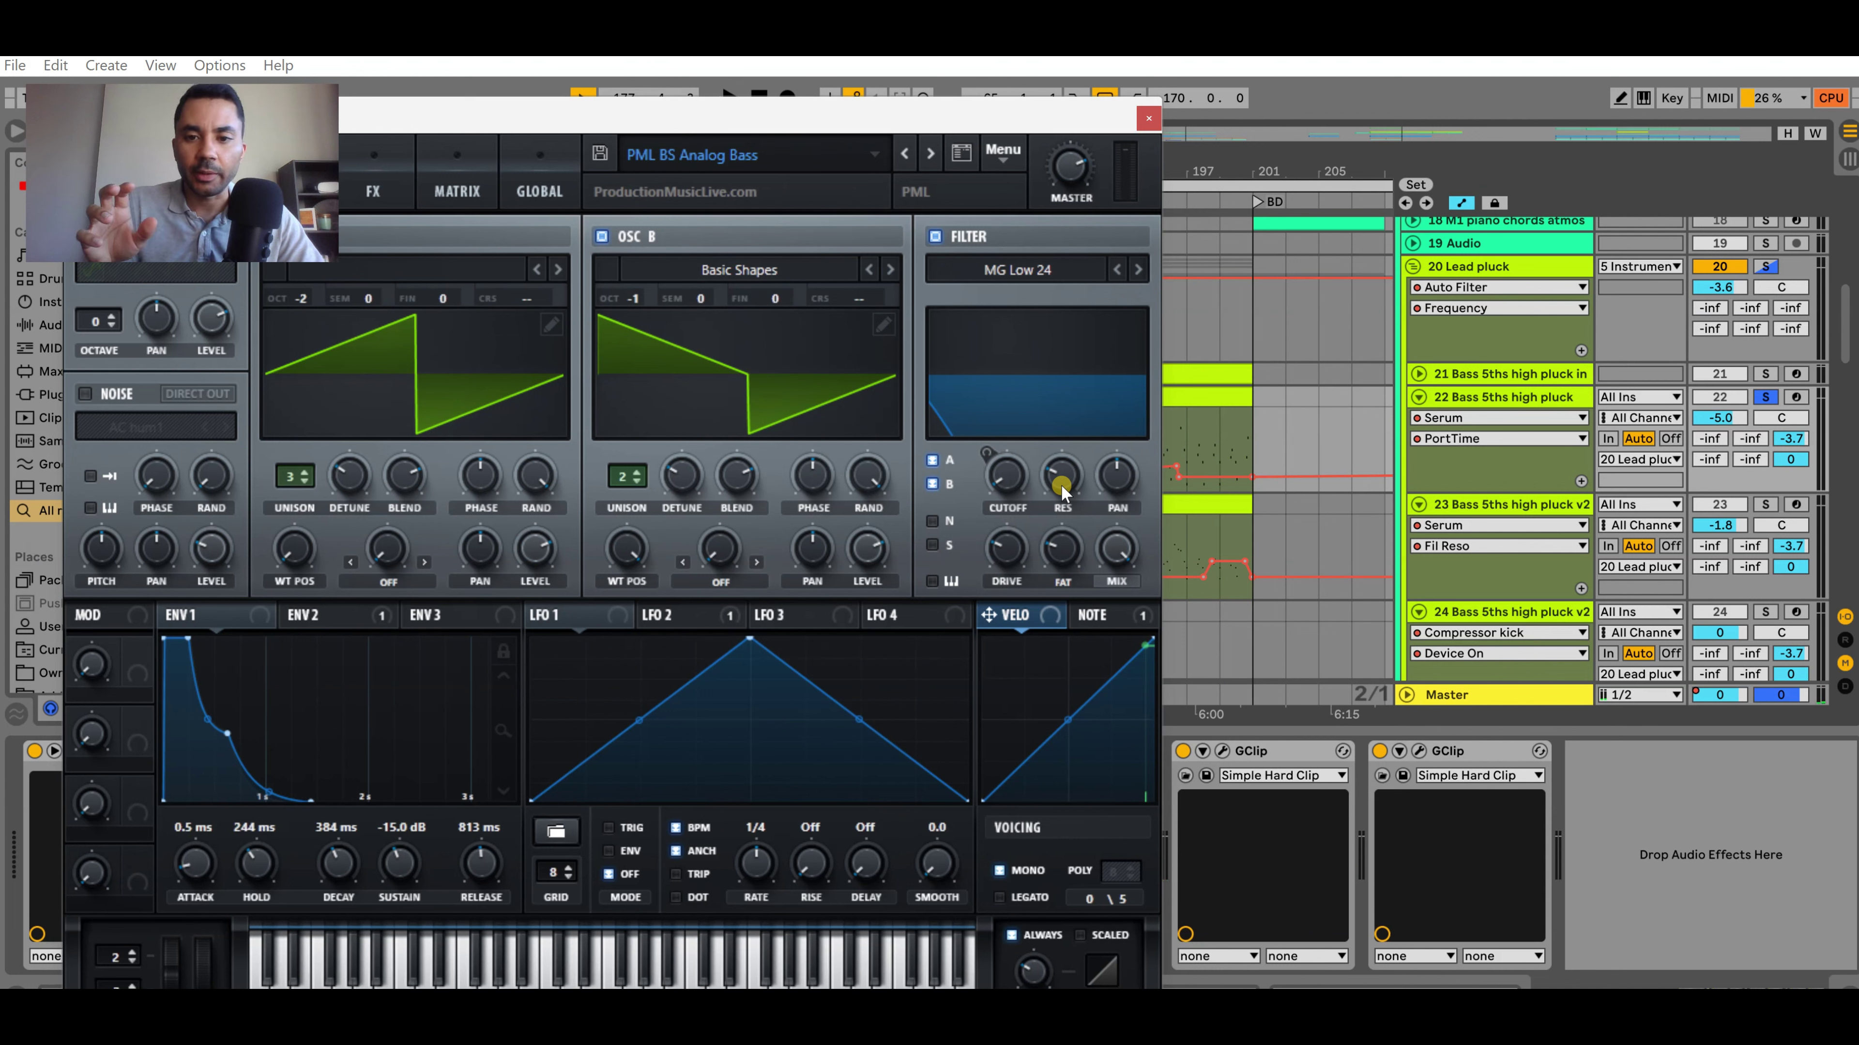
left_click(1149, 120)
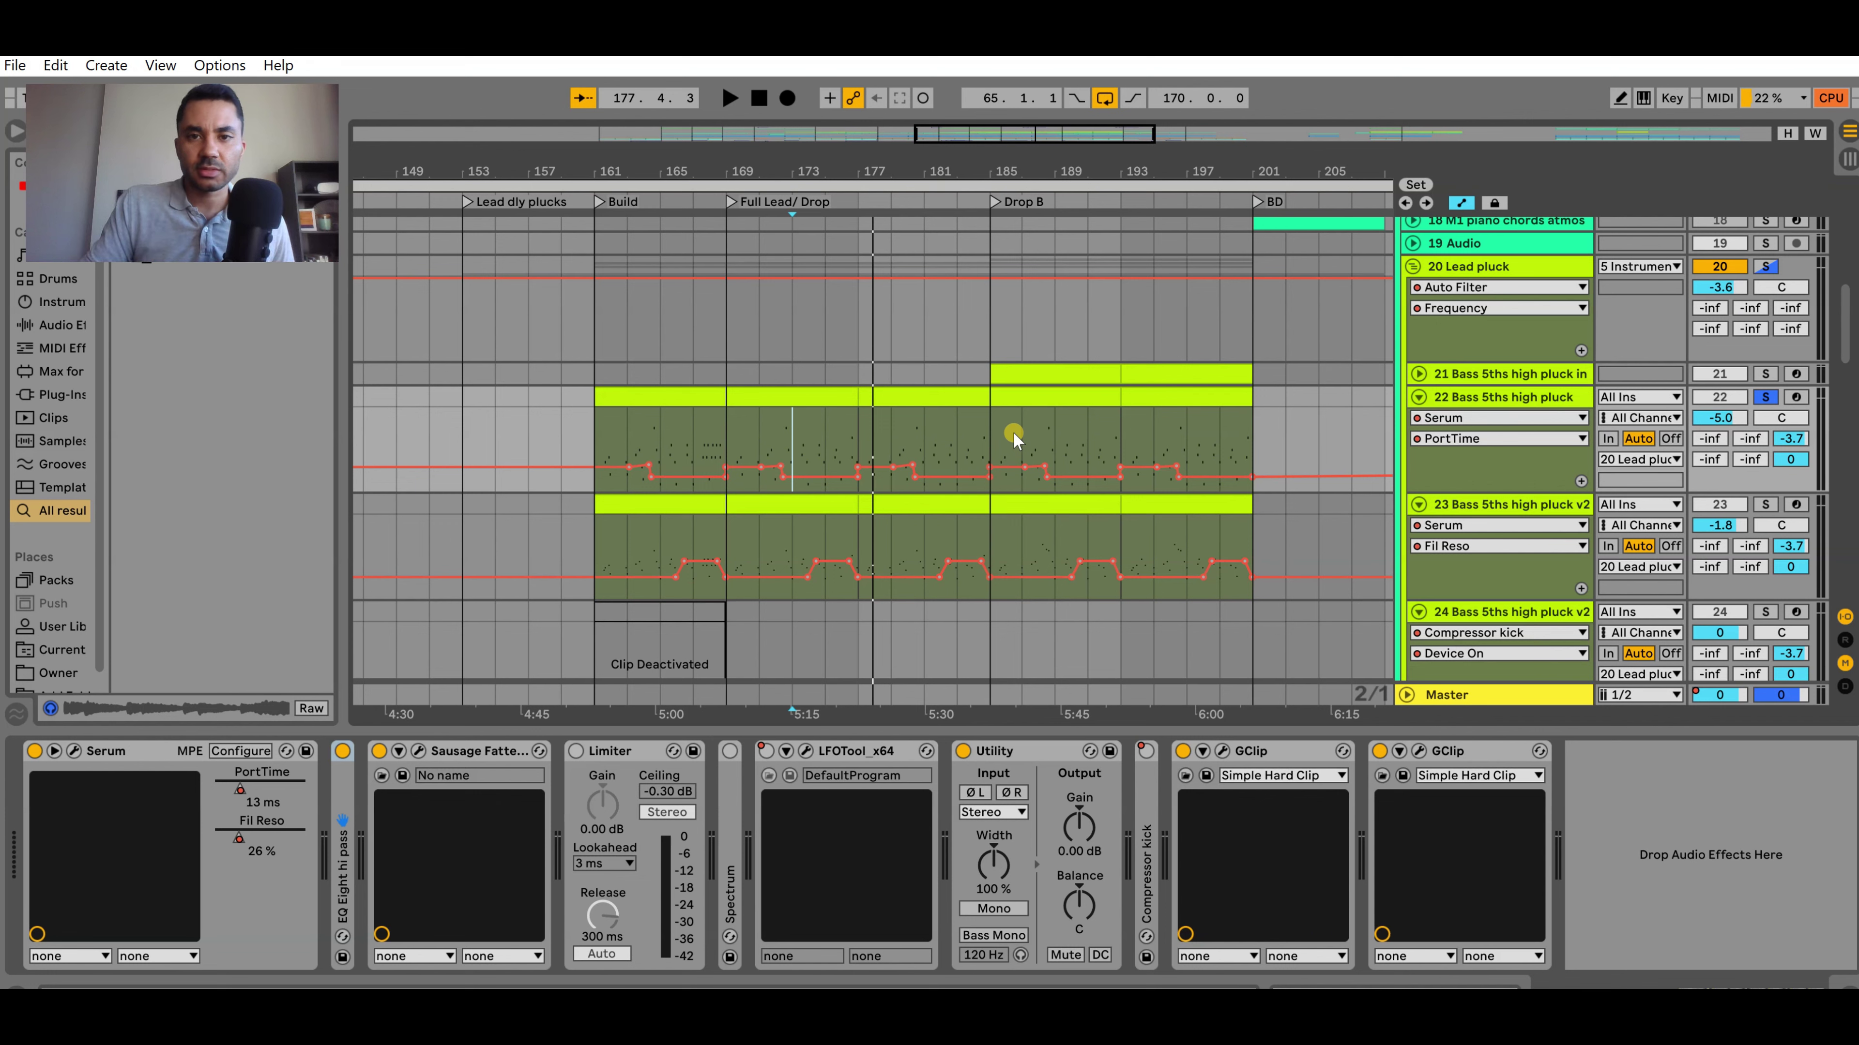
Examine the Serum PortTime automation on track 23 Bass 5ths high pluck v2, then display its Fil Reso automation again
scroll(1012, 431, "down", 1)
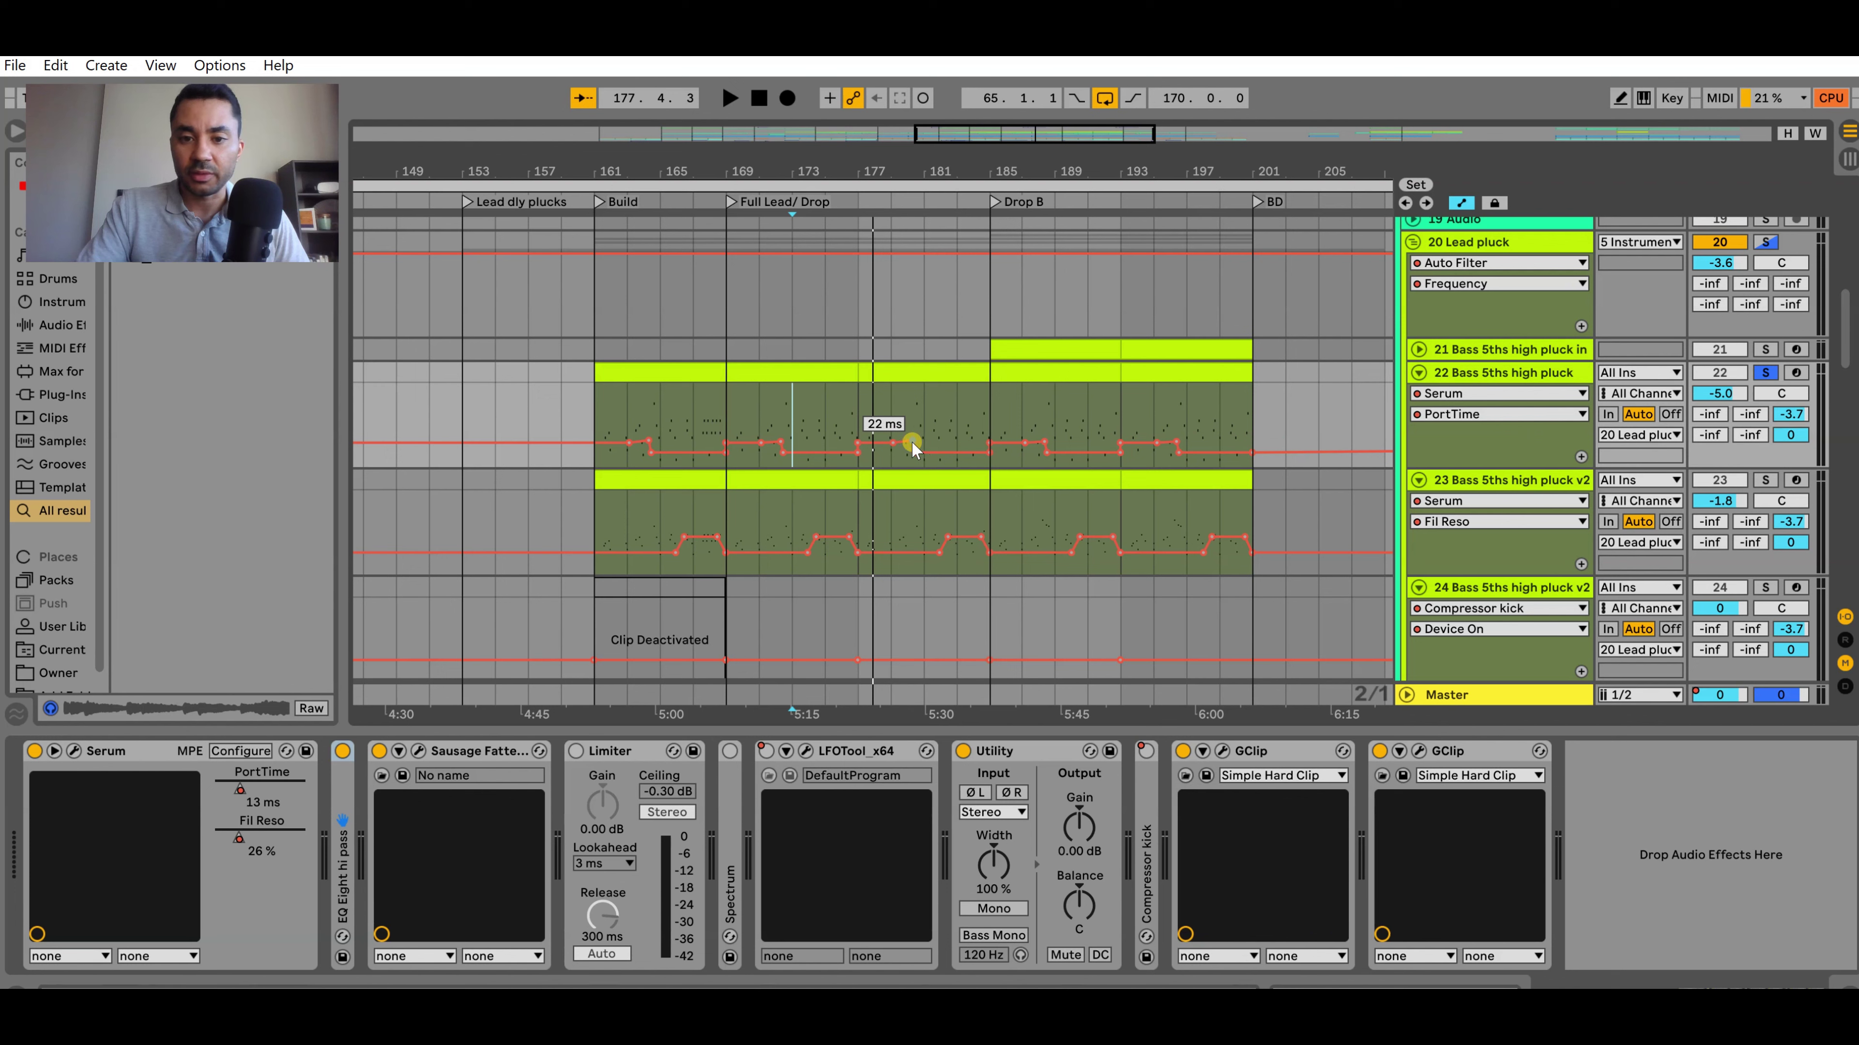
left_click(1492, 522)
left_click(1456, 558)
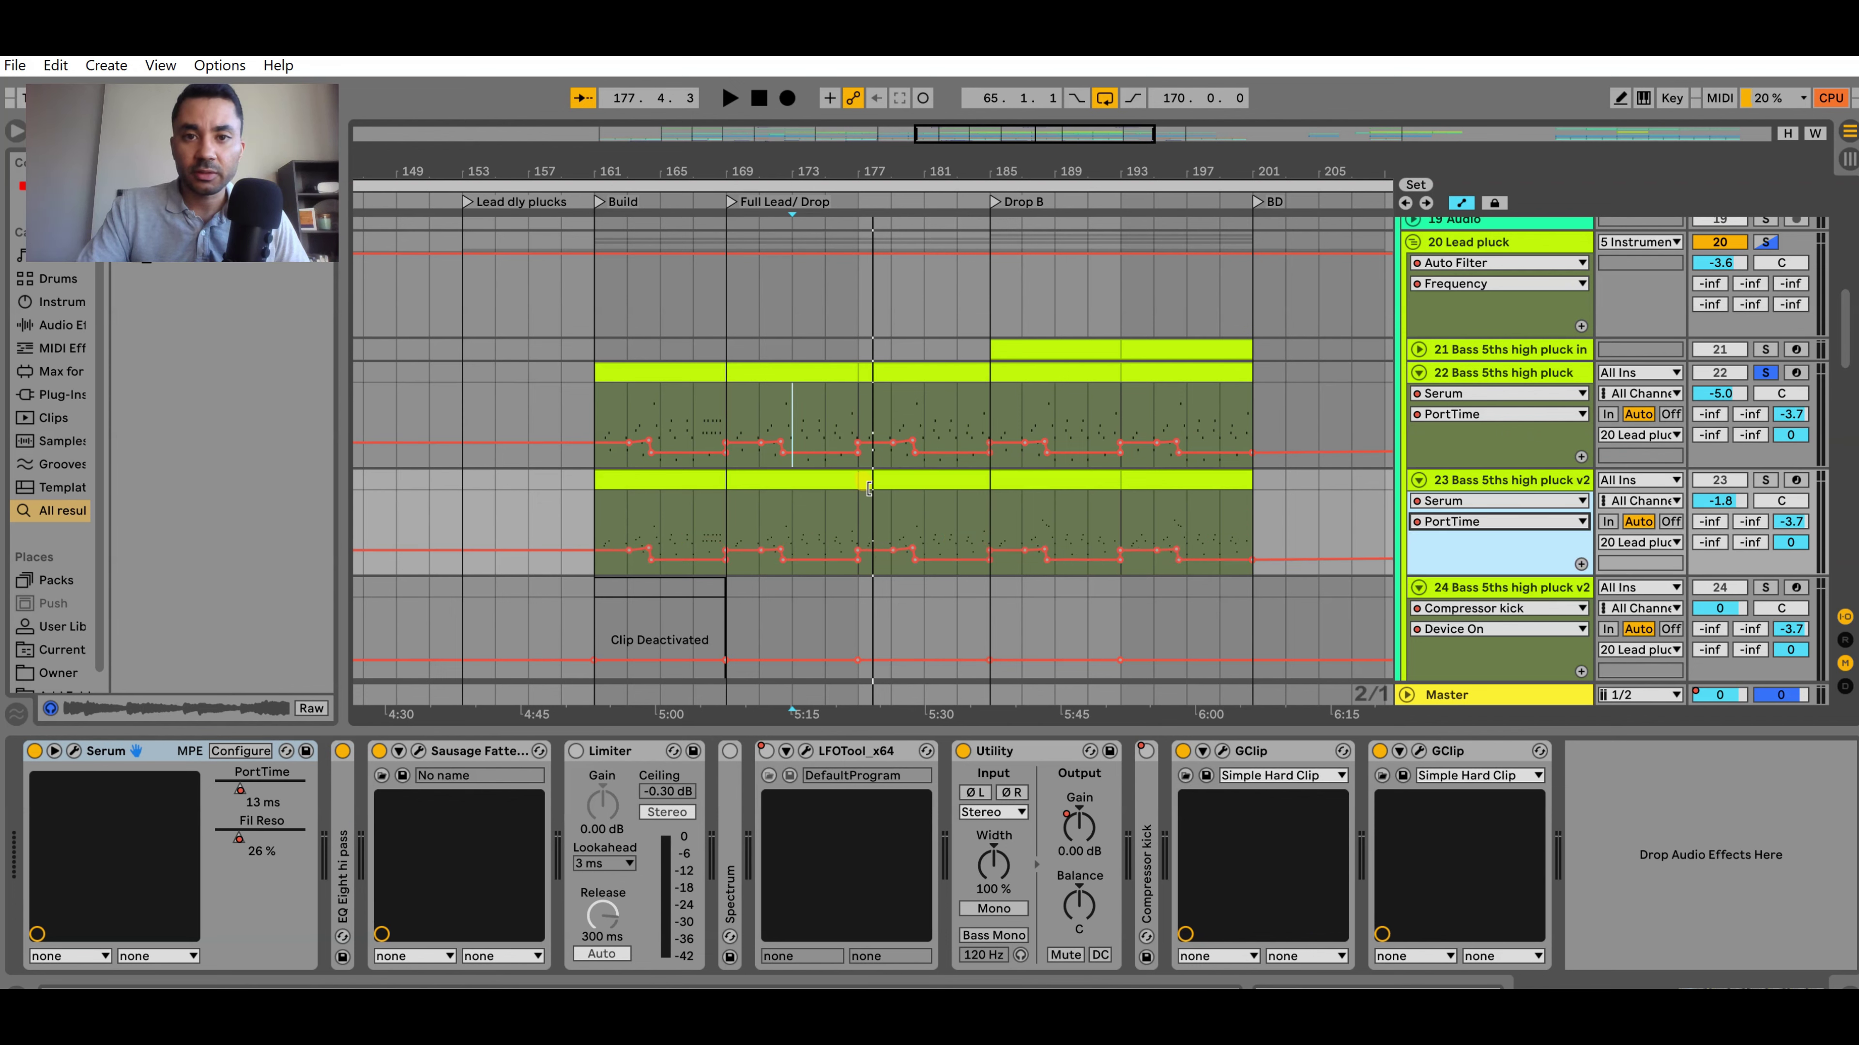
left_click(1477, 524)
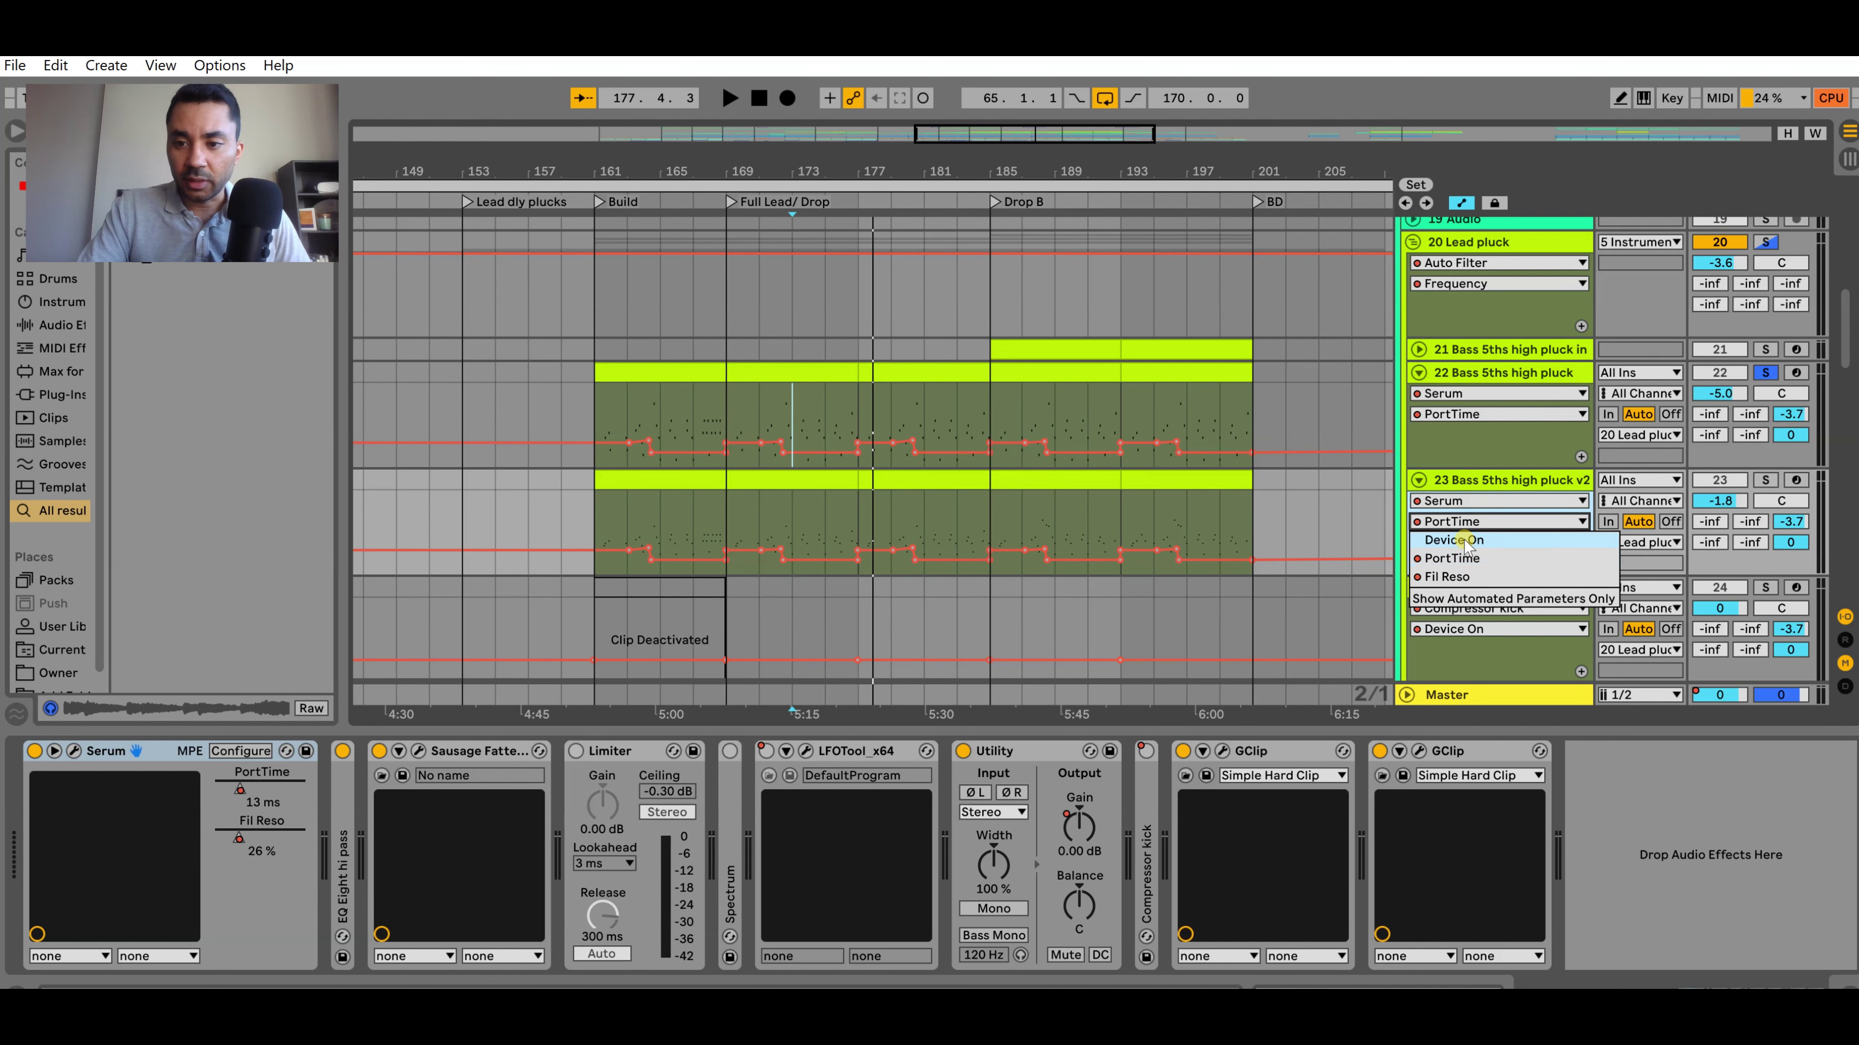
left_click(1454, 579)
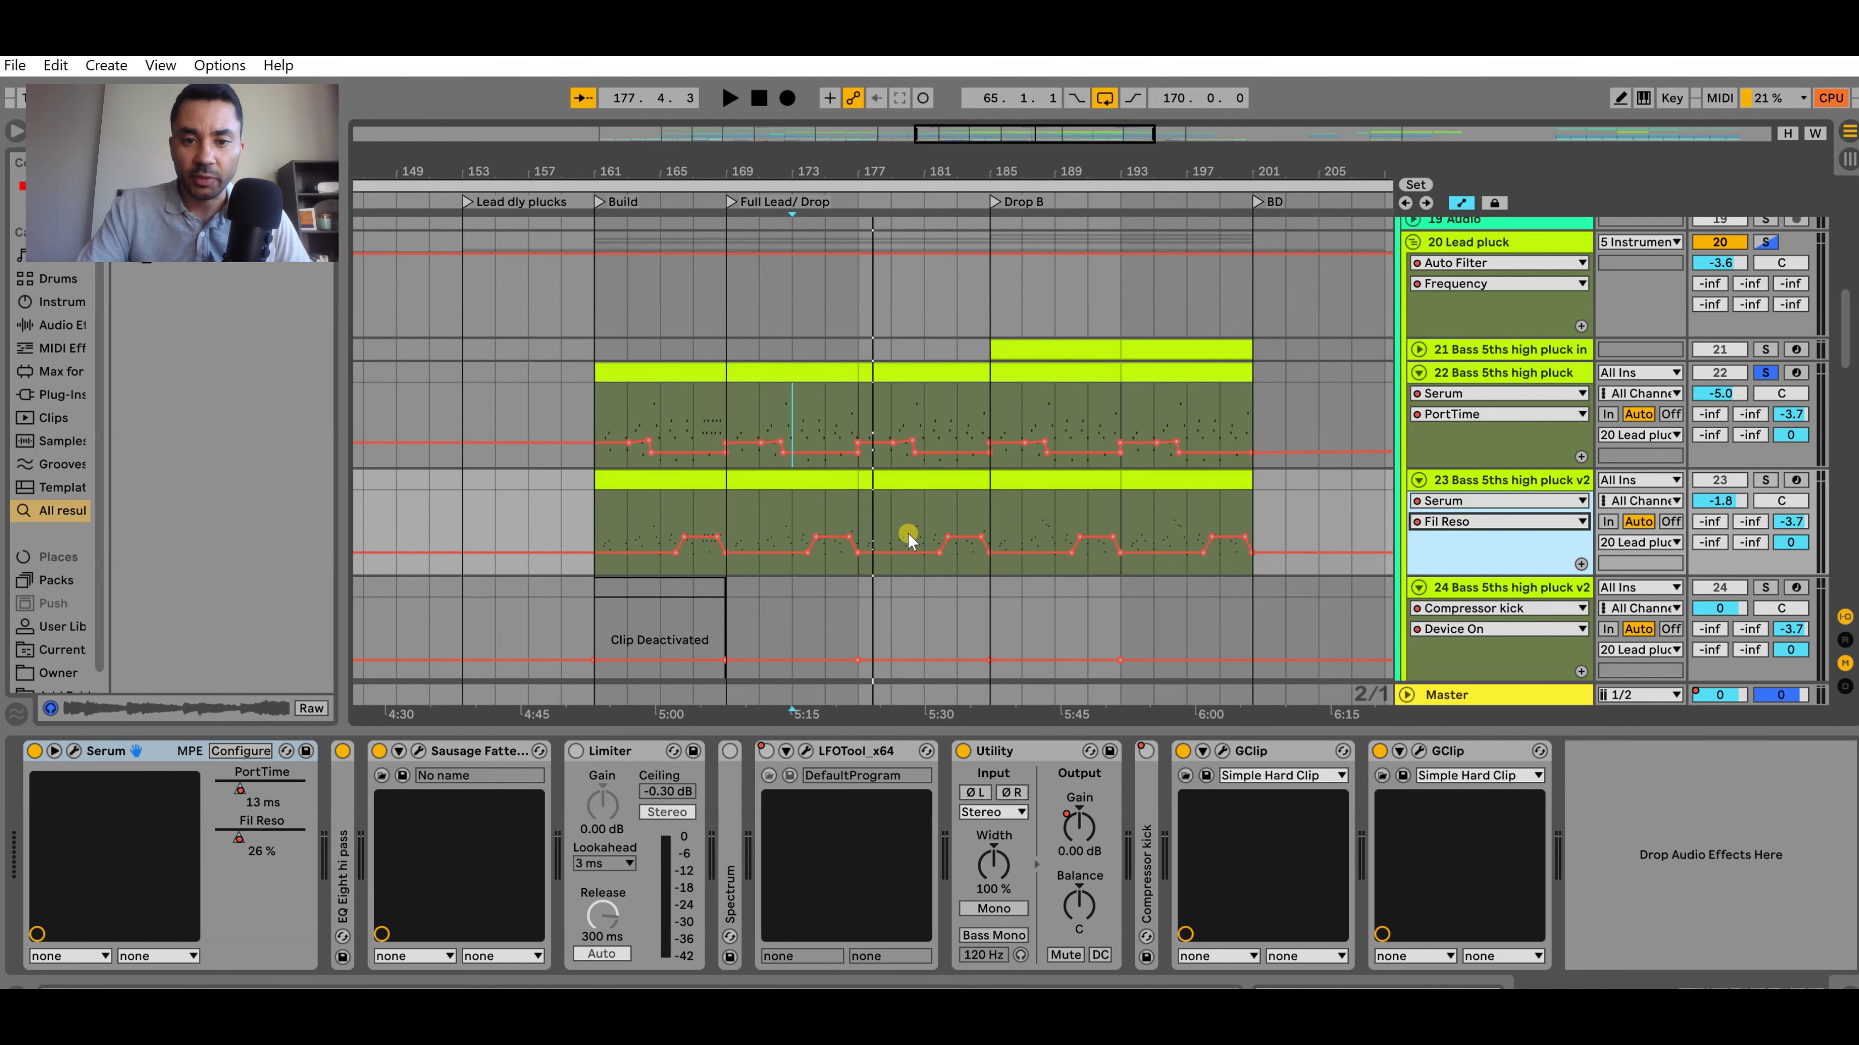
Solo track 23, audition its clip from bar 169 and examine its EQ Eight hi pass curve
scroll(905, 517, "down", 1)
left_click(799, 463)
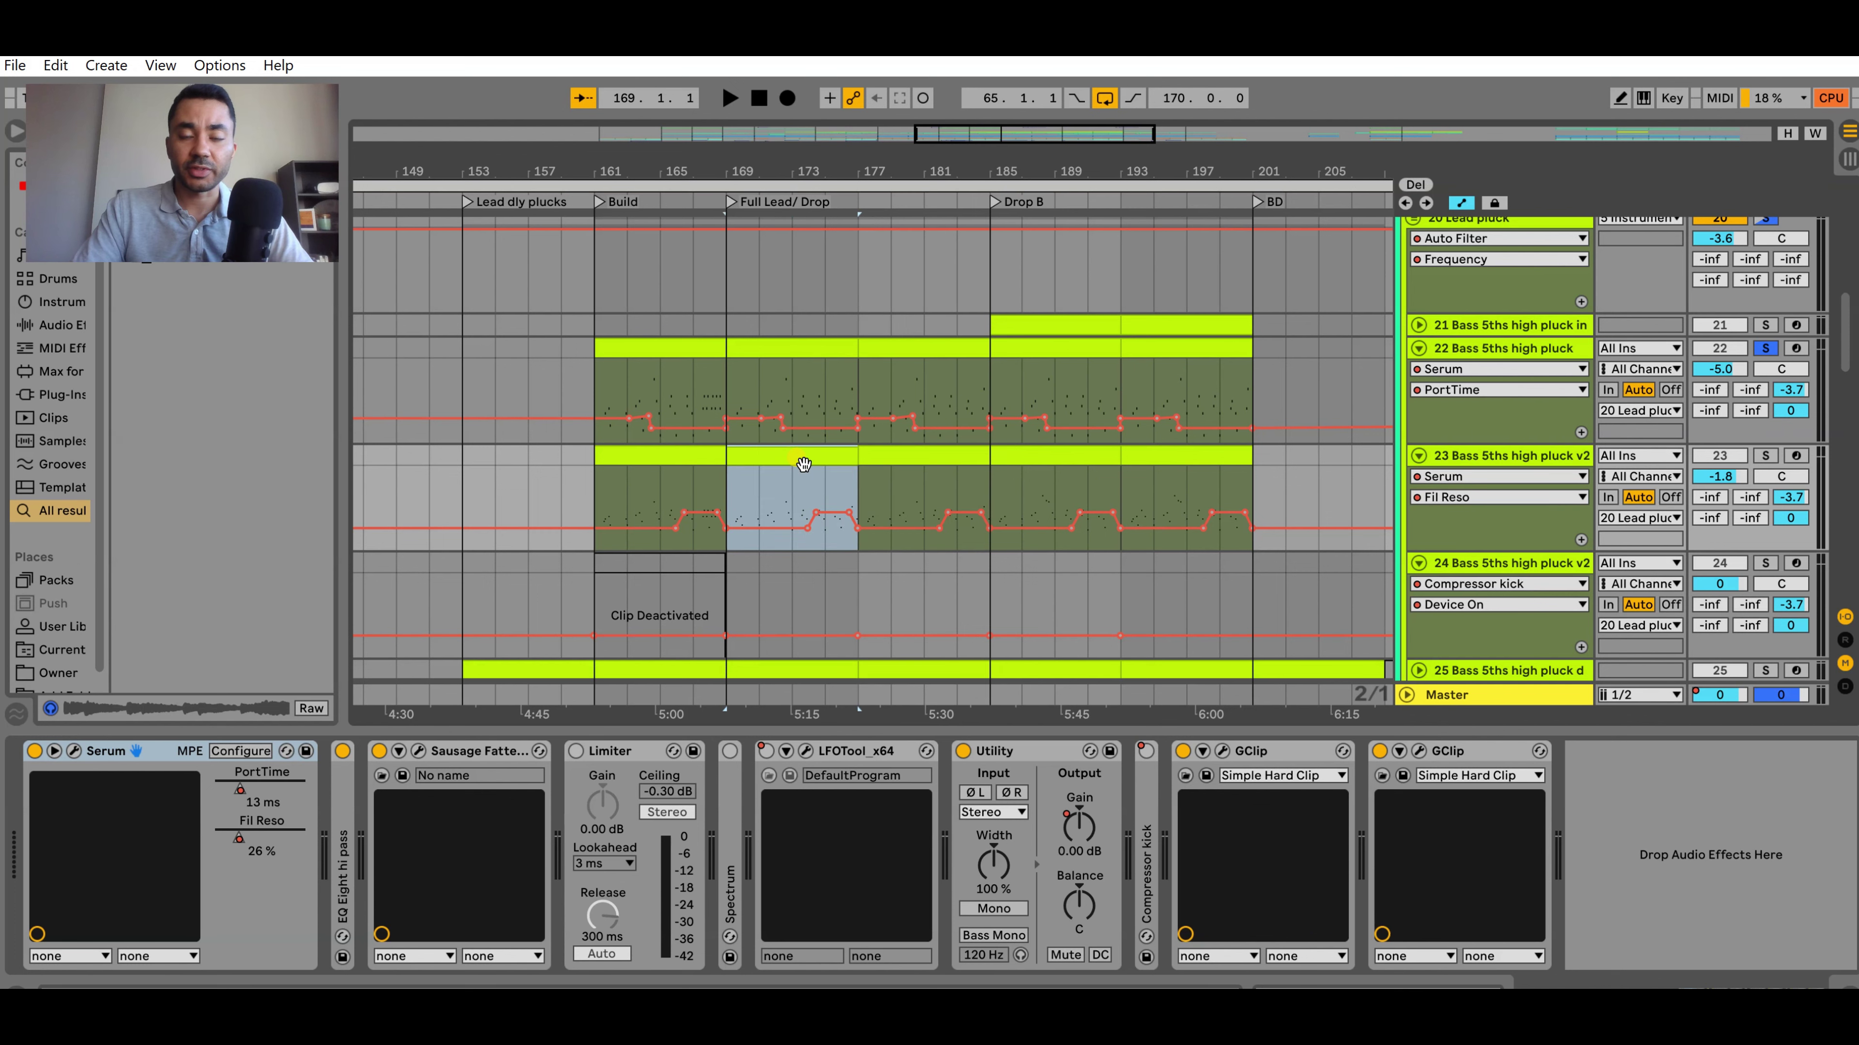
left_click(1767, 456)
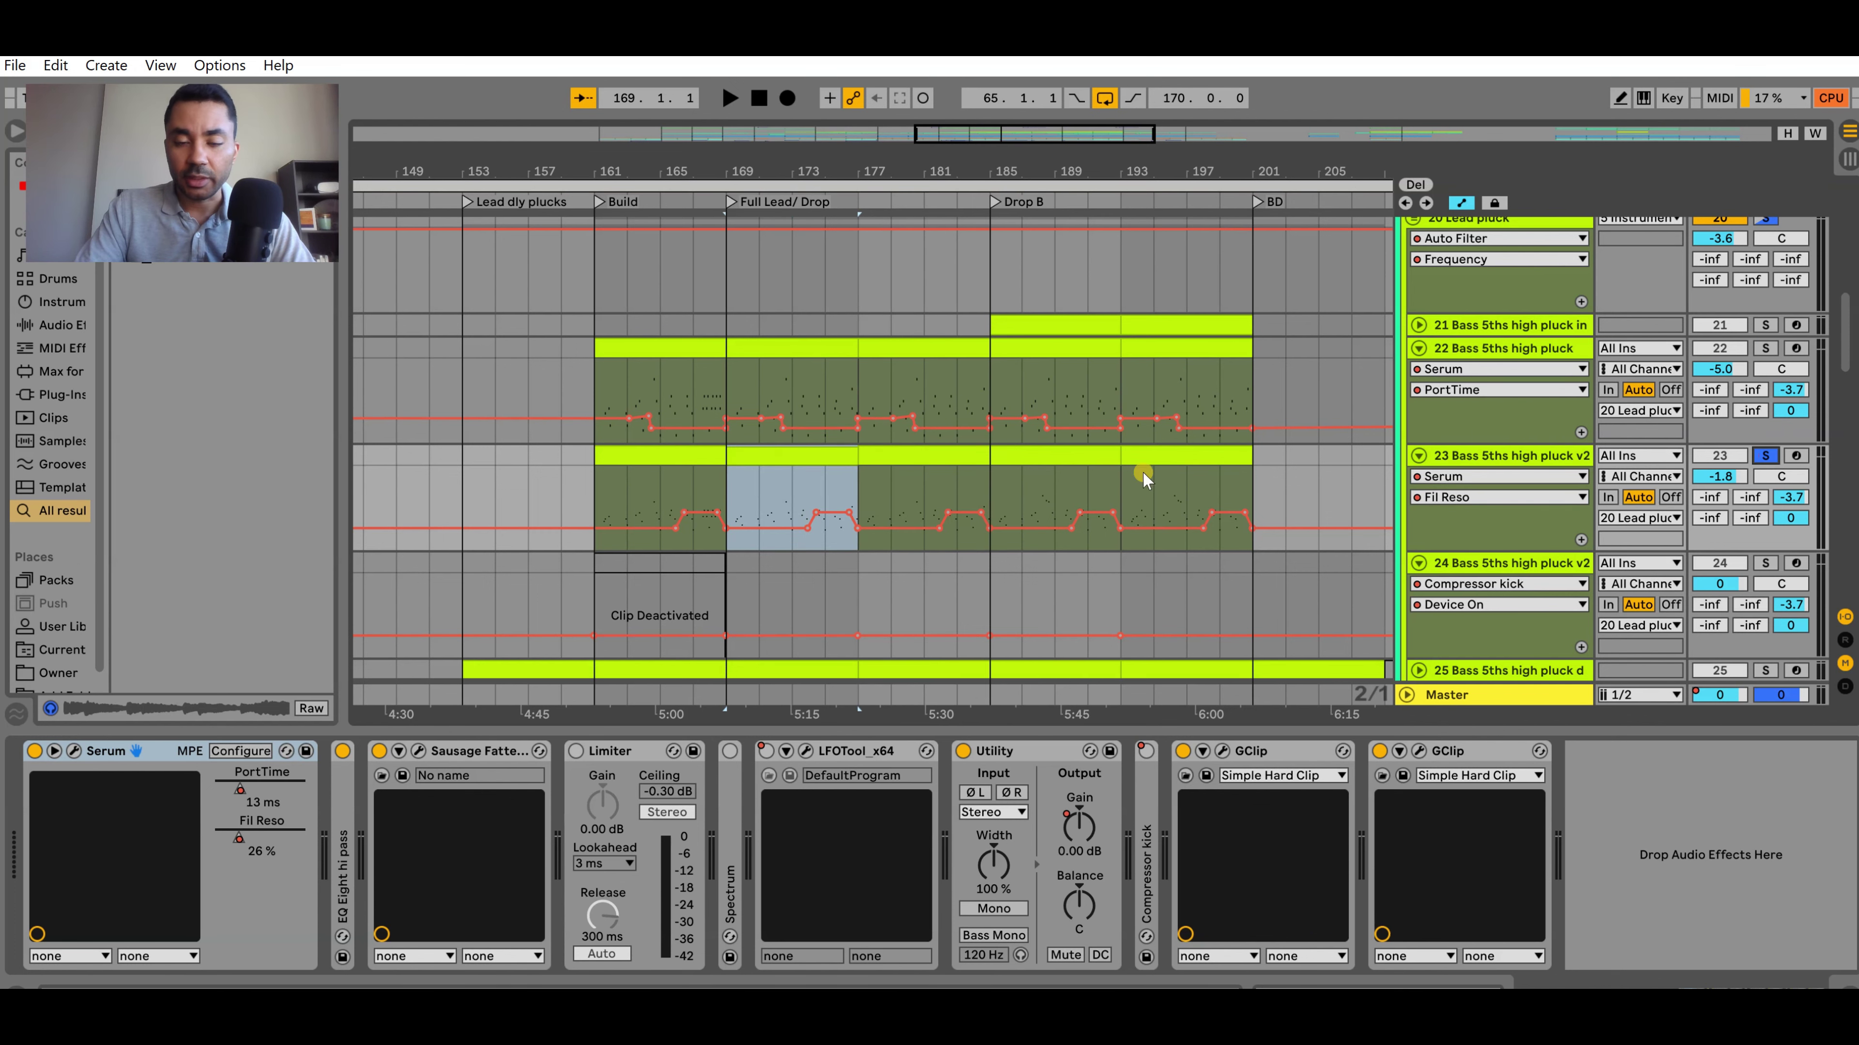
key("space")
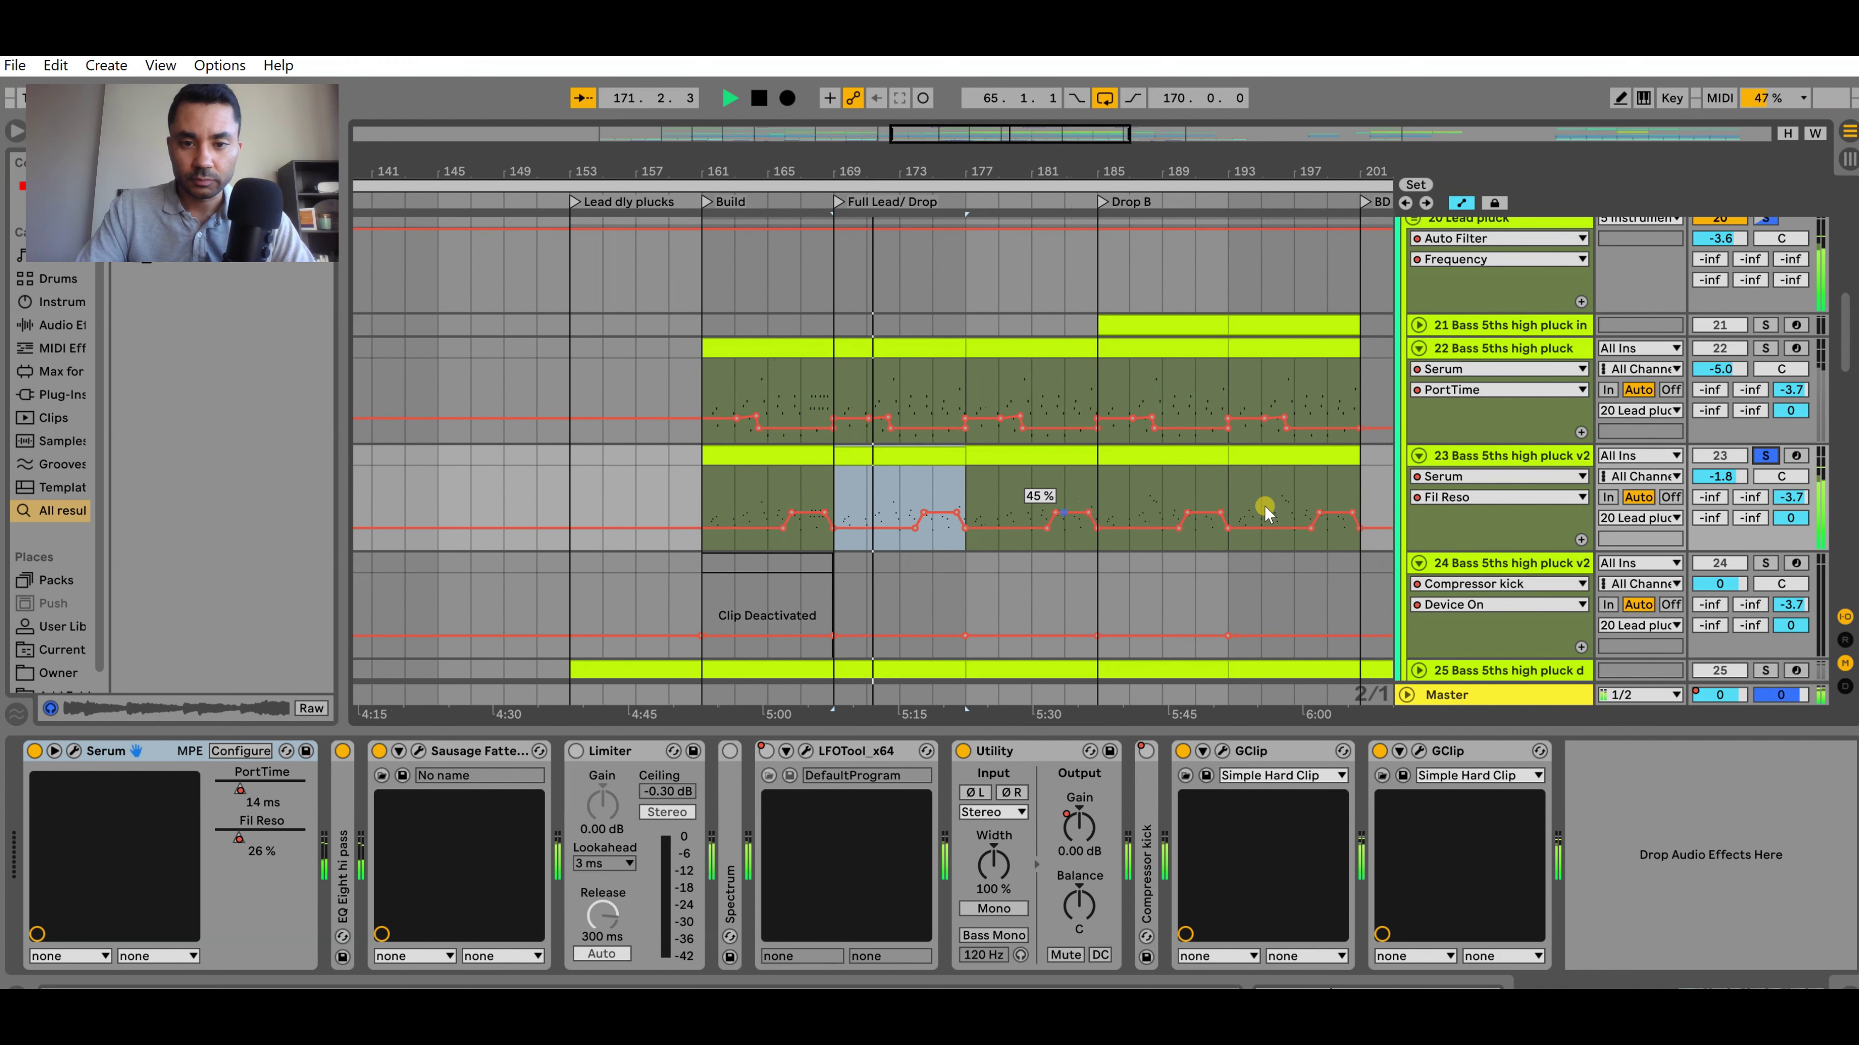
left_click(1426, 528)
key("space")
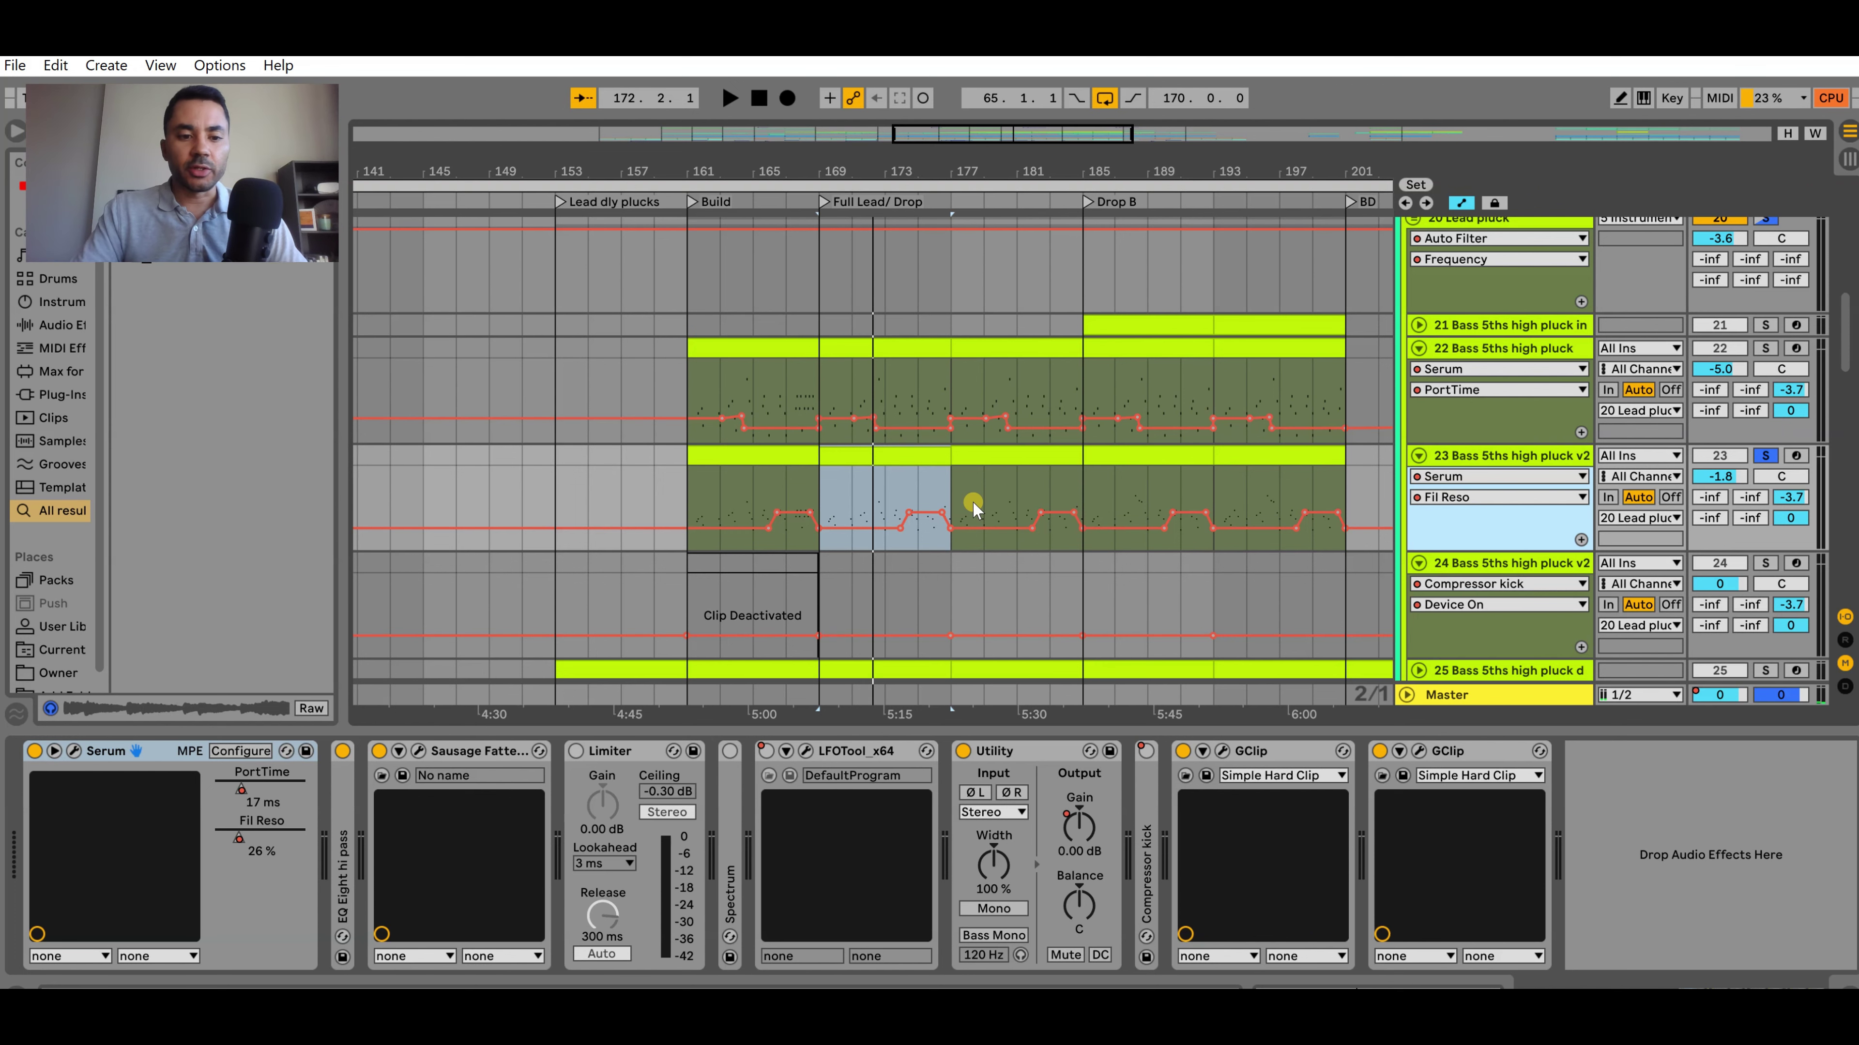
double_click(341, 860)
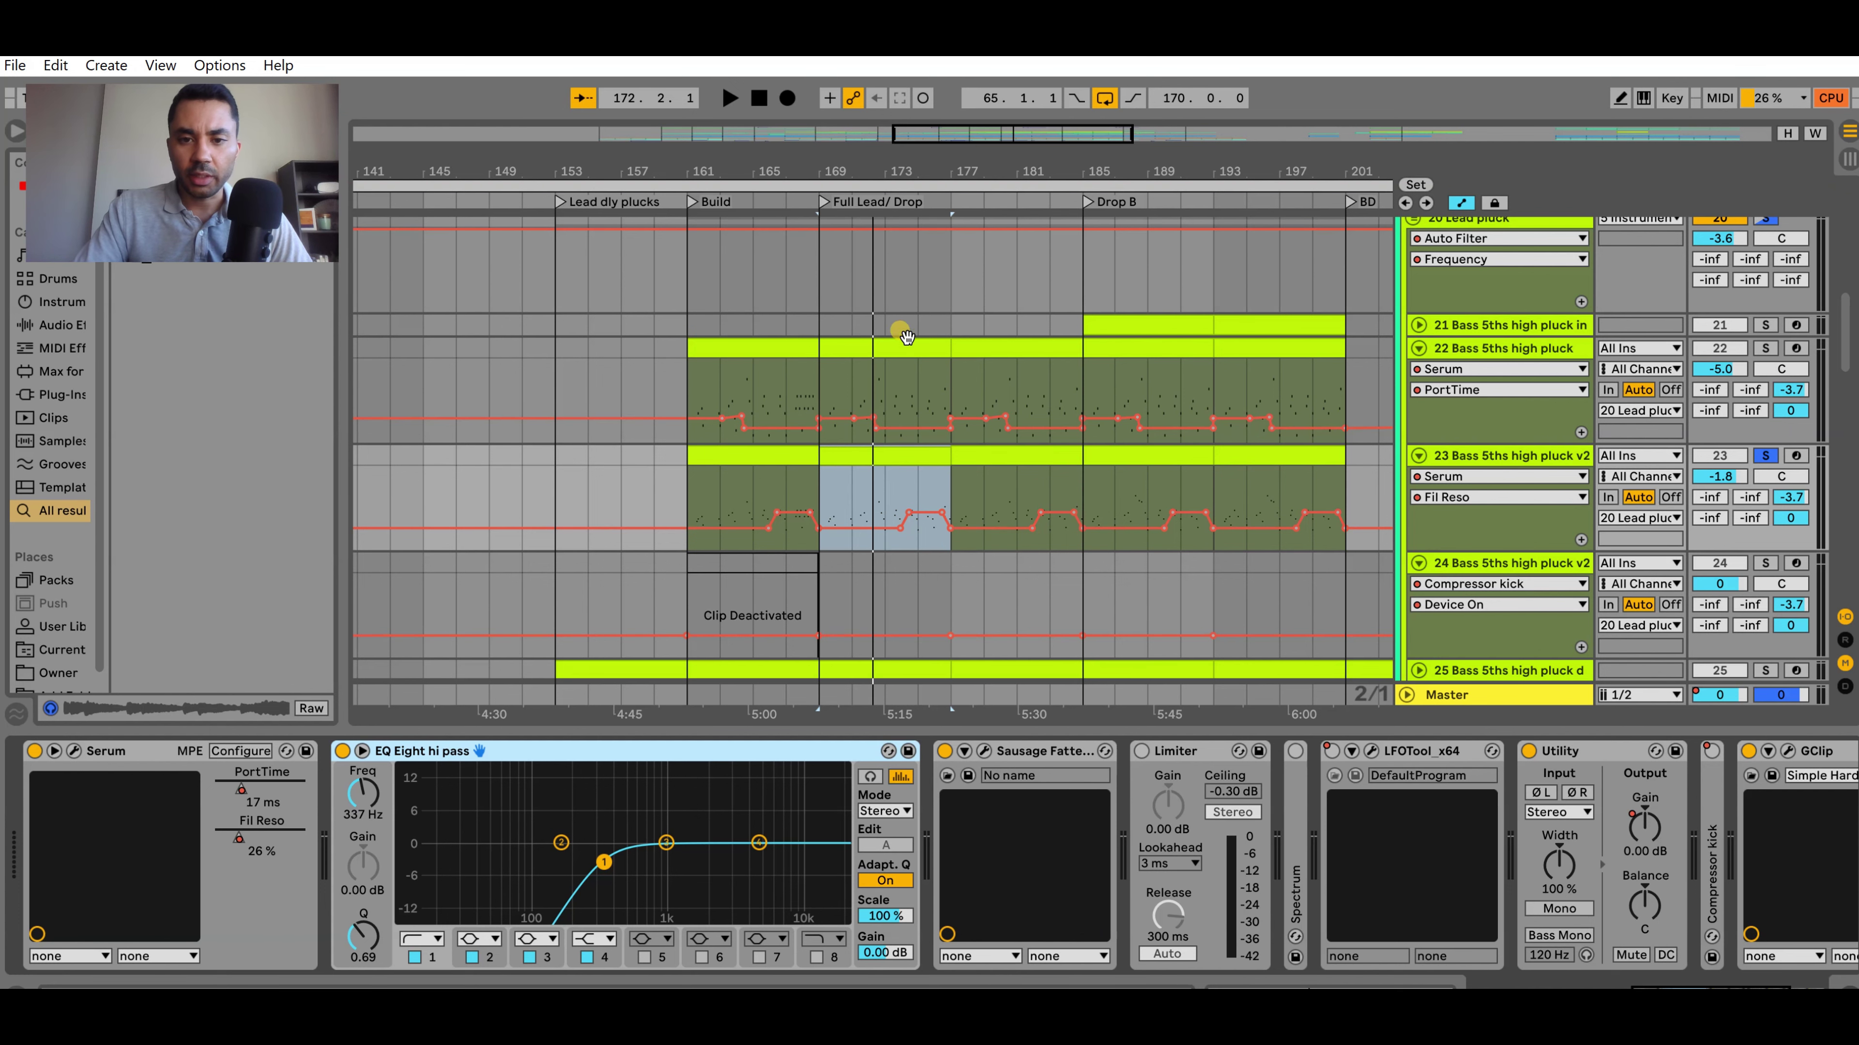
Add track 22 to the solo and audition tracks 22 and 23 together from bar 169
key("Up")
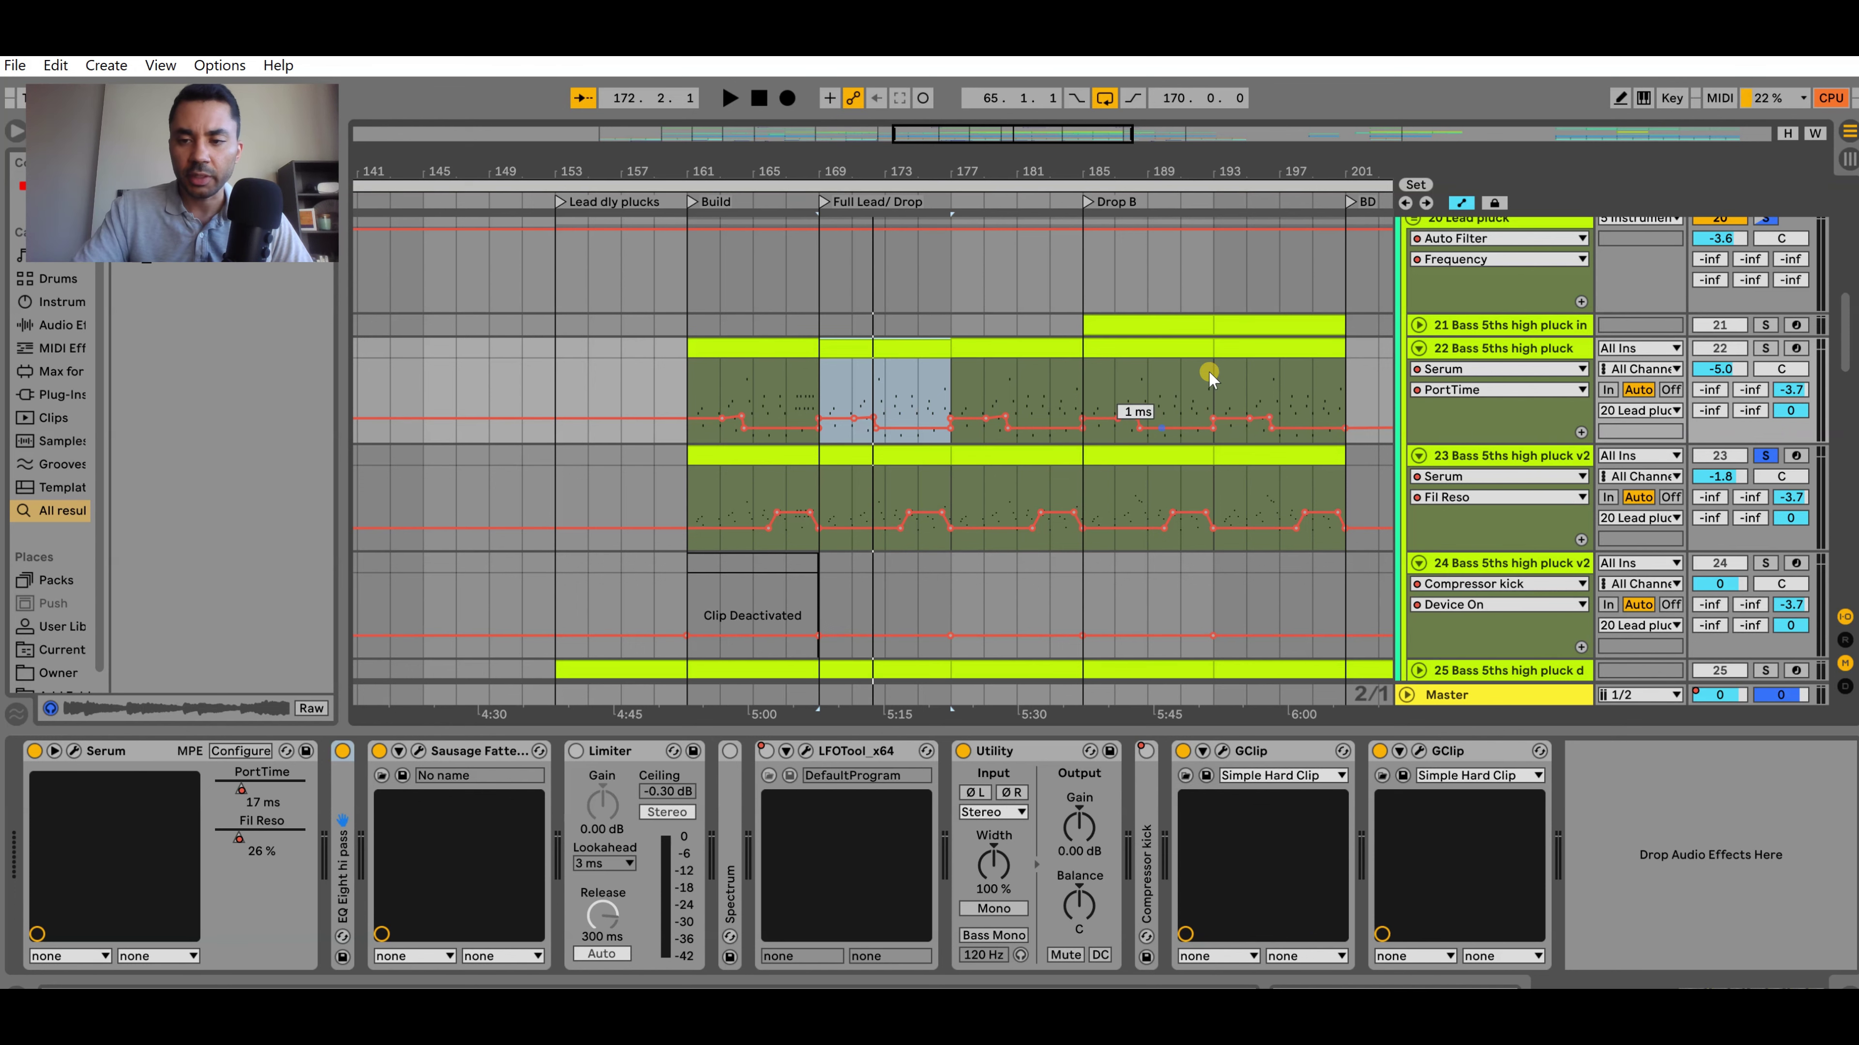
scroll(1755, 366, "up", 1)
left_click(1765, 372, "ctrl")
key("space")
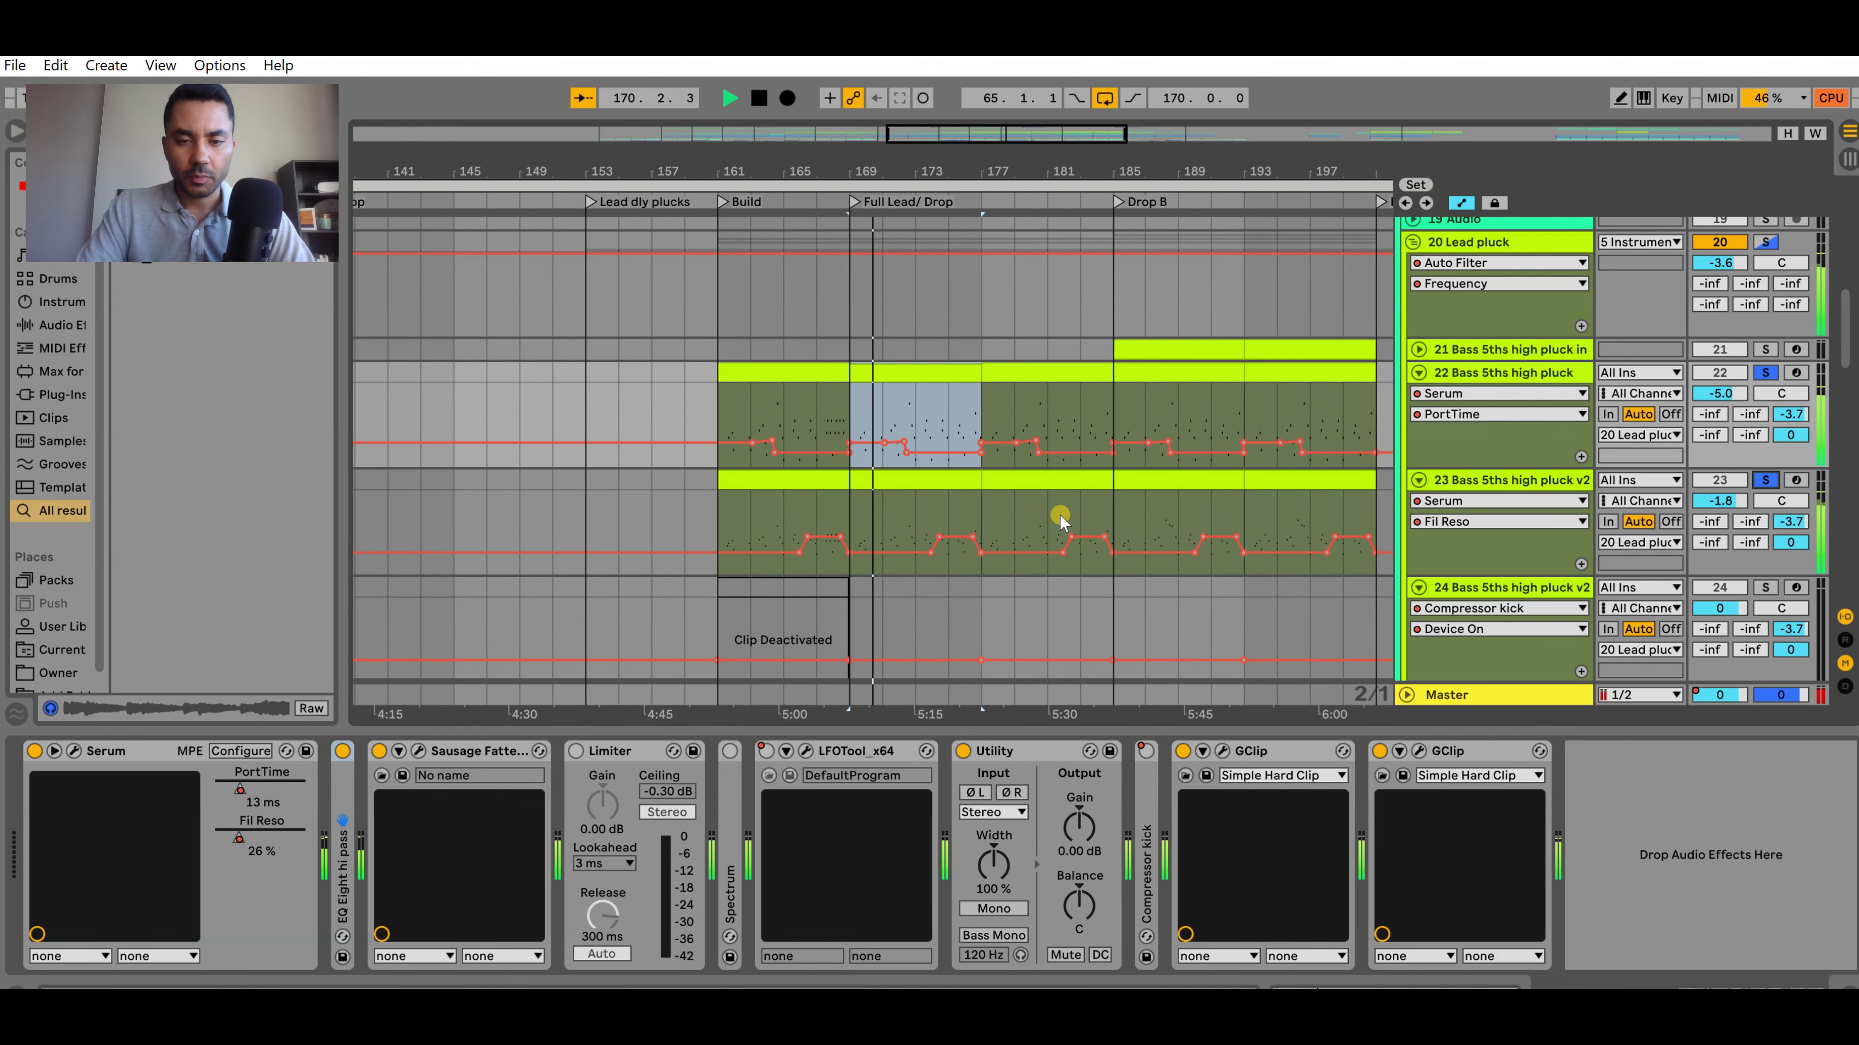
scroll(1062, 491, "down", 1)
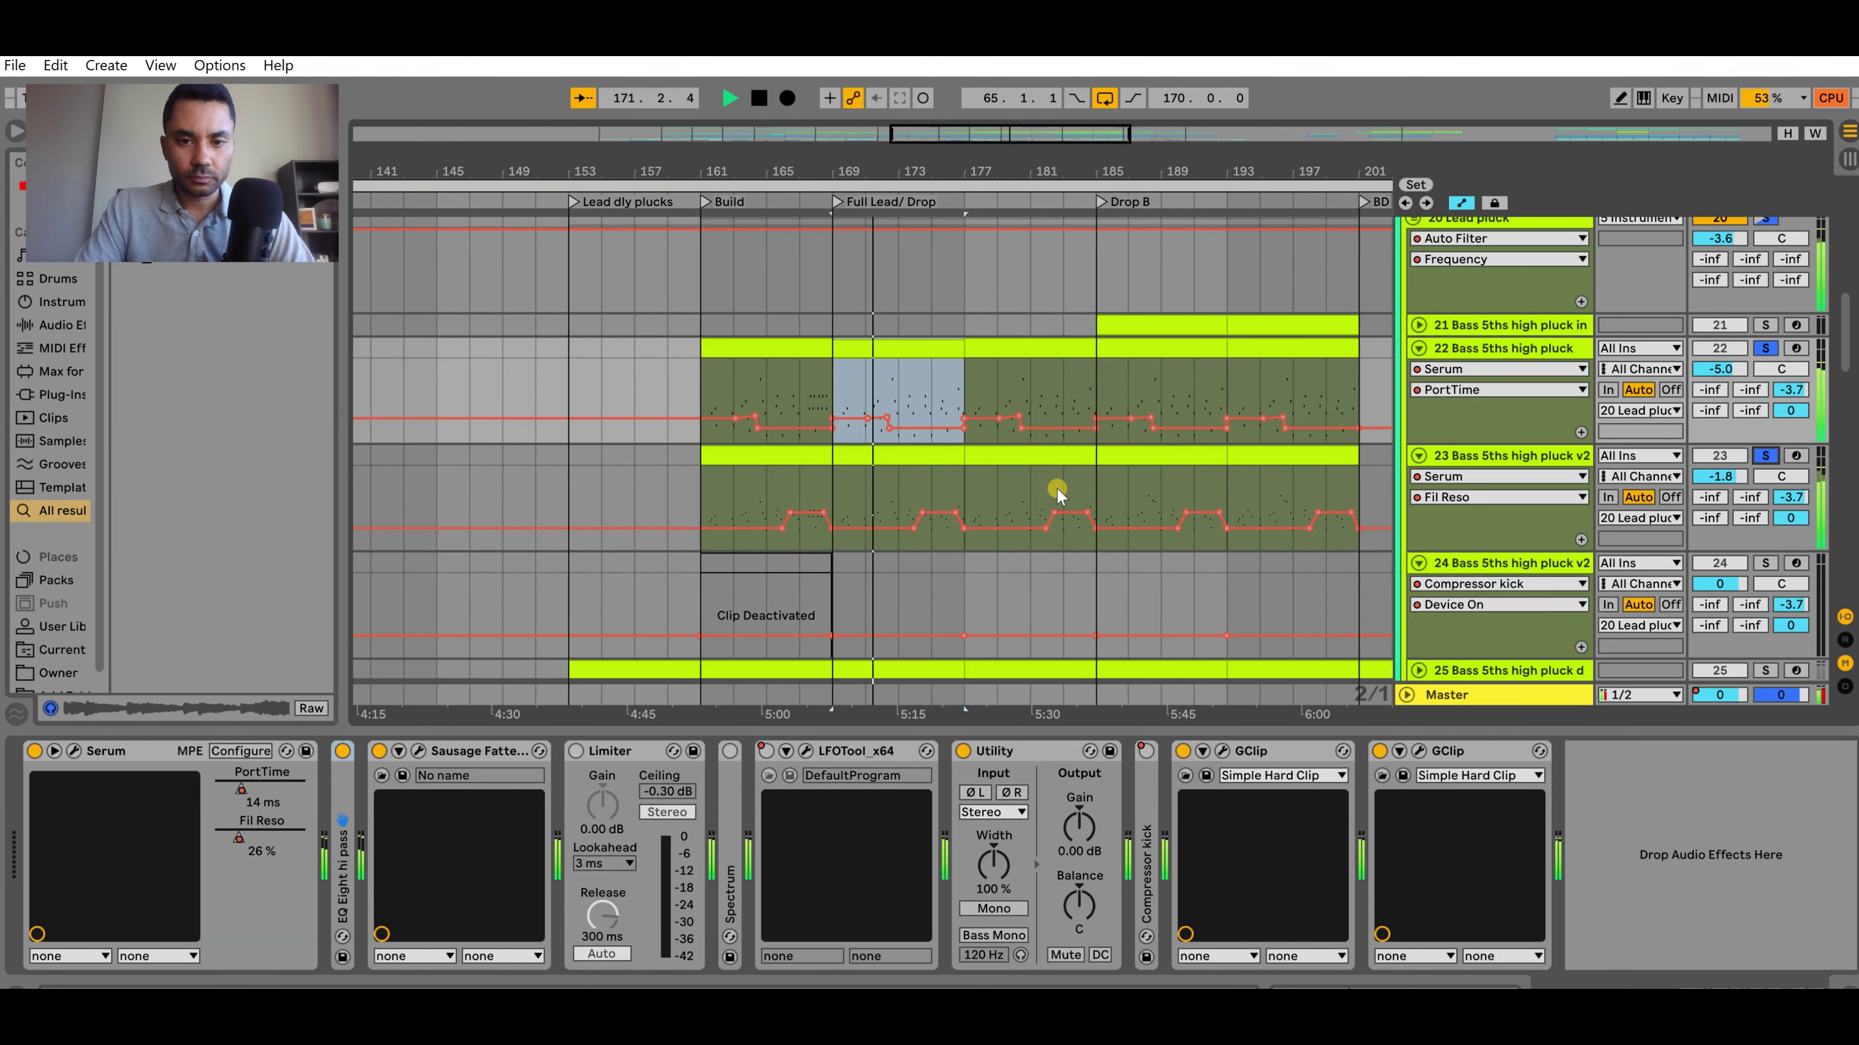
scroll(1050, 490, "down", 1)
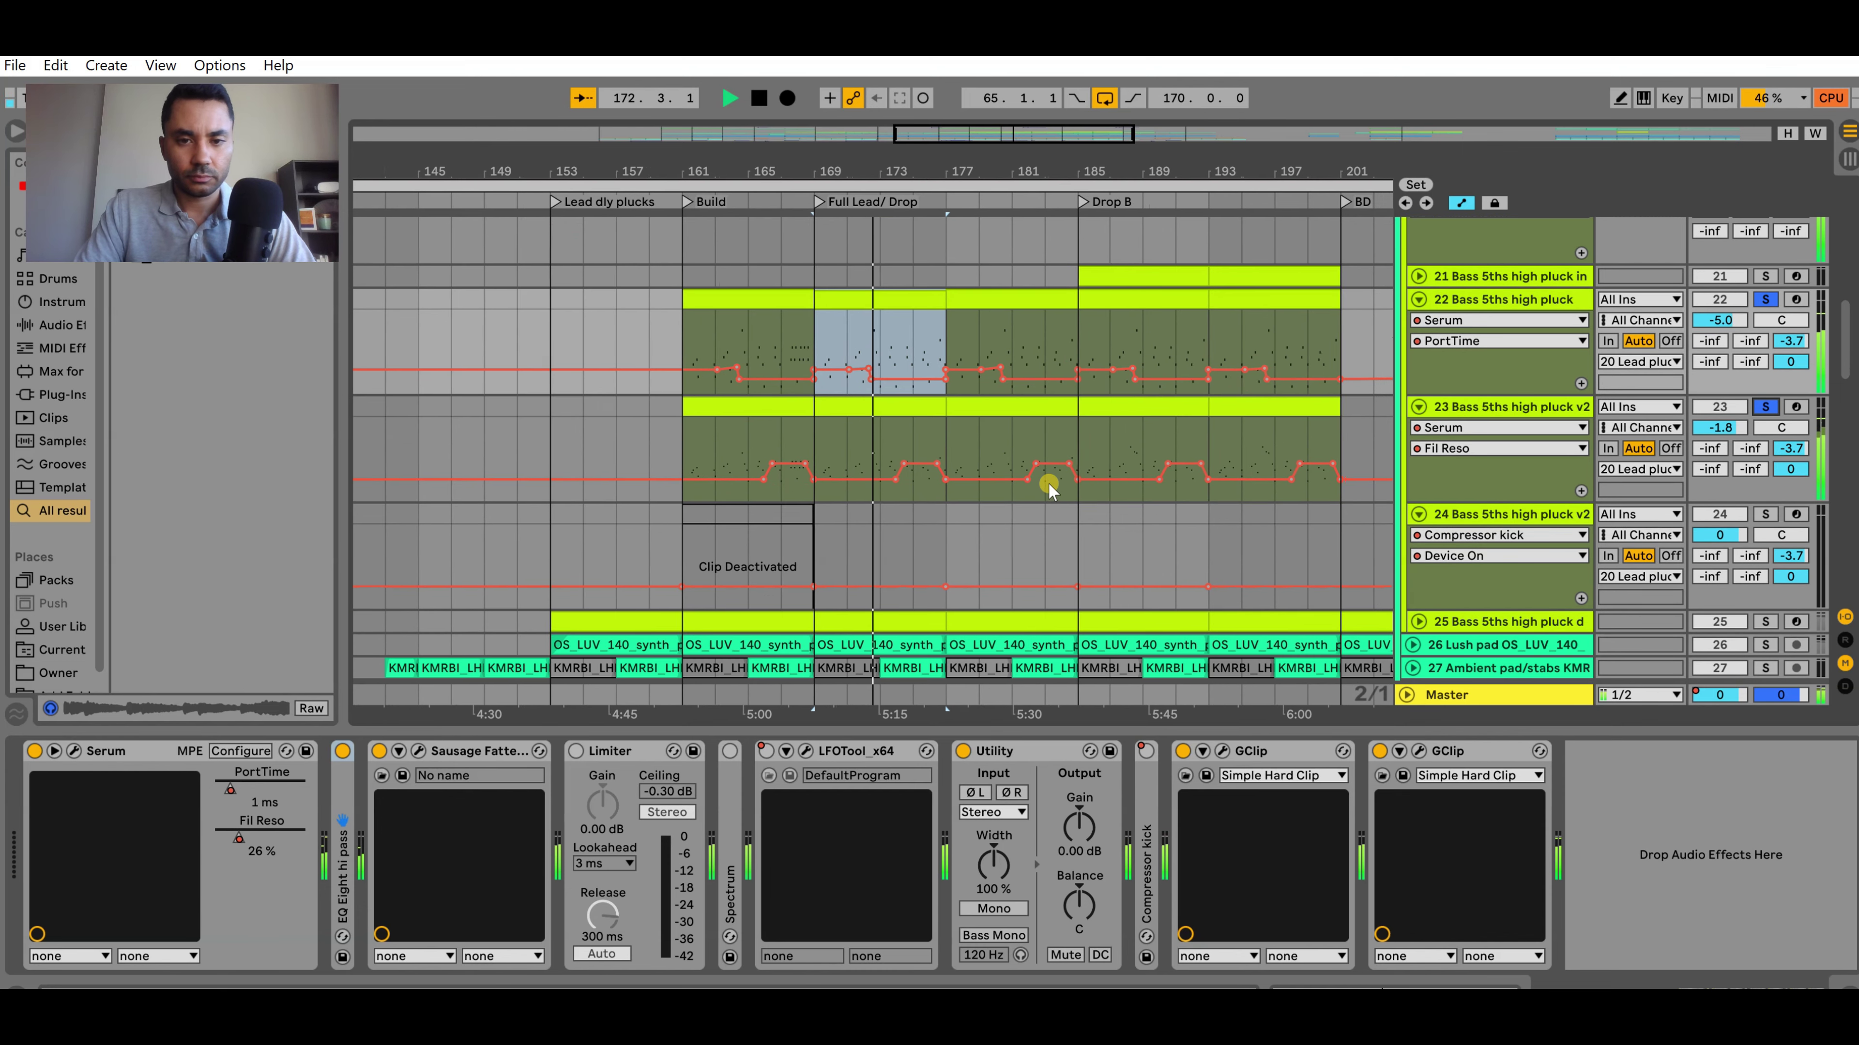
key("space")
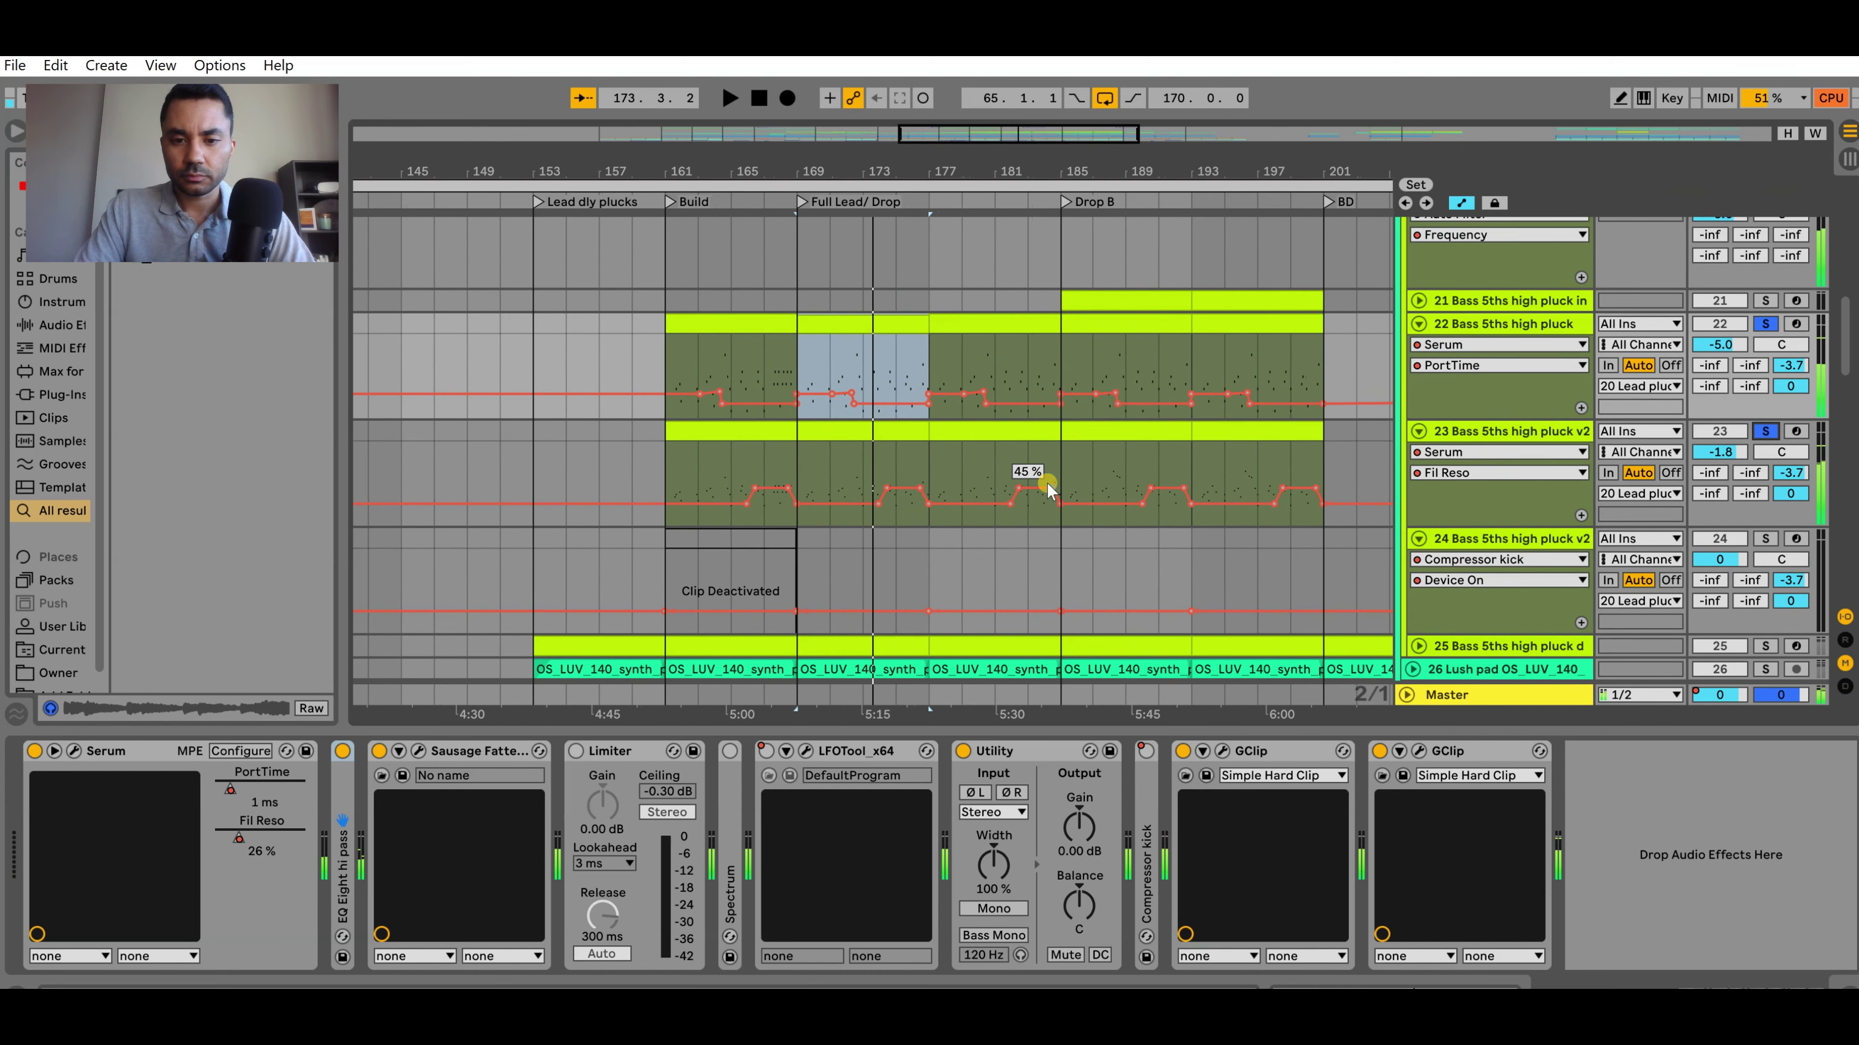
Unfold track 25 Bass 5ths high pluck d, select its clip at bar 169 and solo the track exclusively
scroll(1048, 484, "down", 3)
left_click(1418, 573)
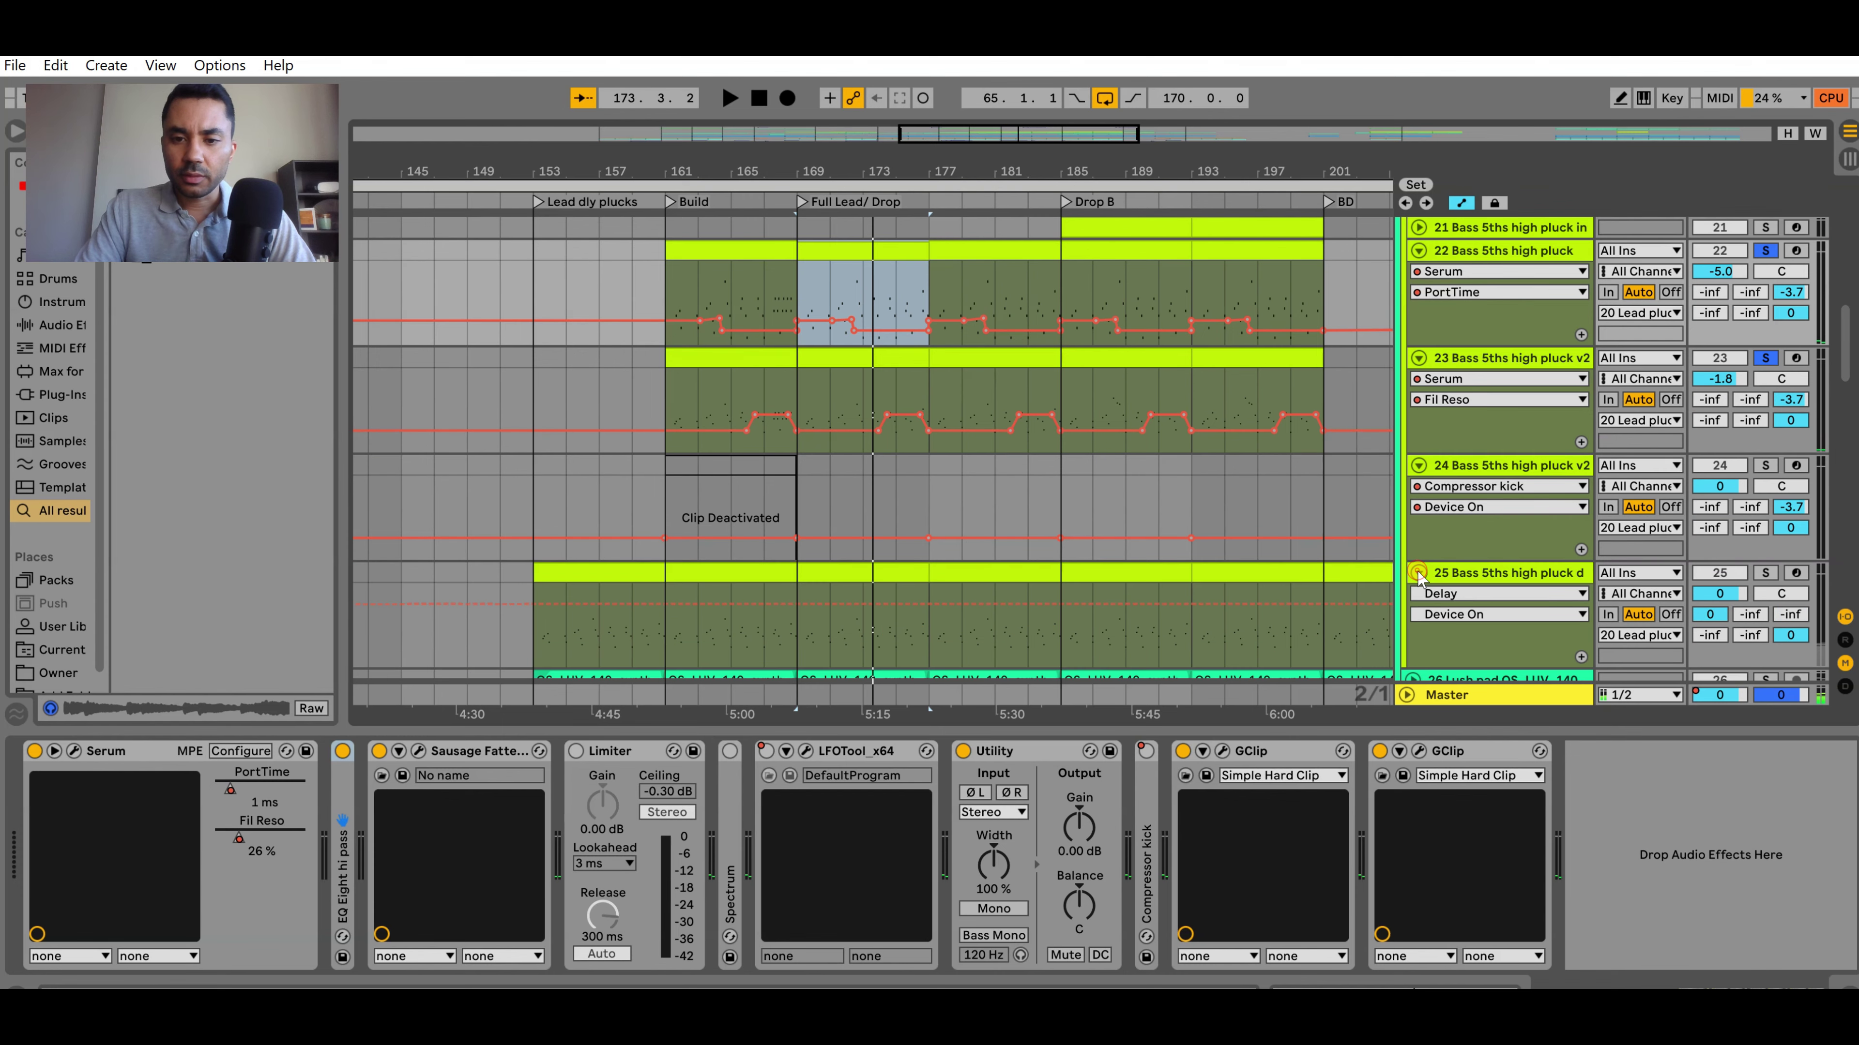
scroll(1014, 510, "down", 2)
left_click(896, 522)
left_click(1763, 524)
scroll(982, 539, "down", 1)
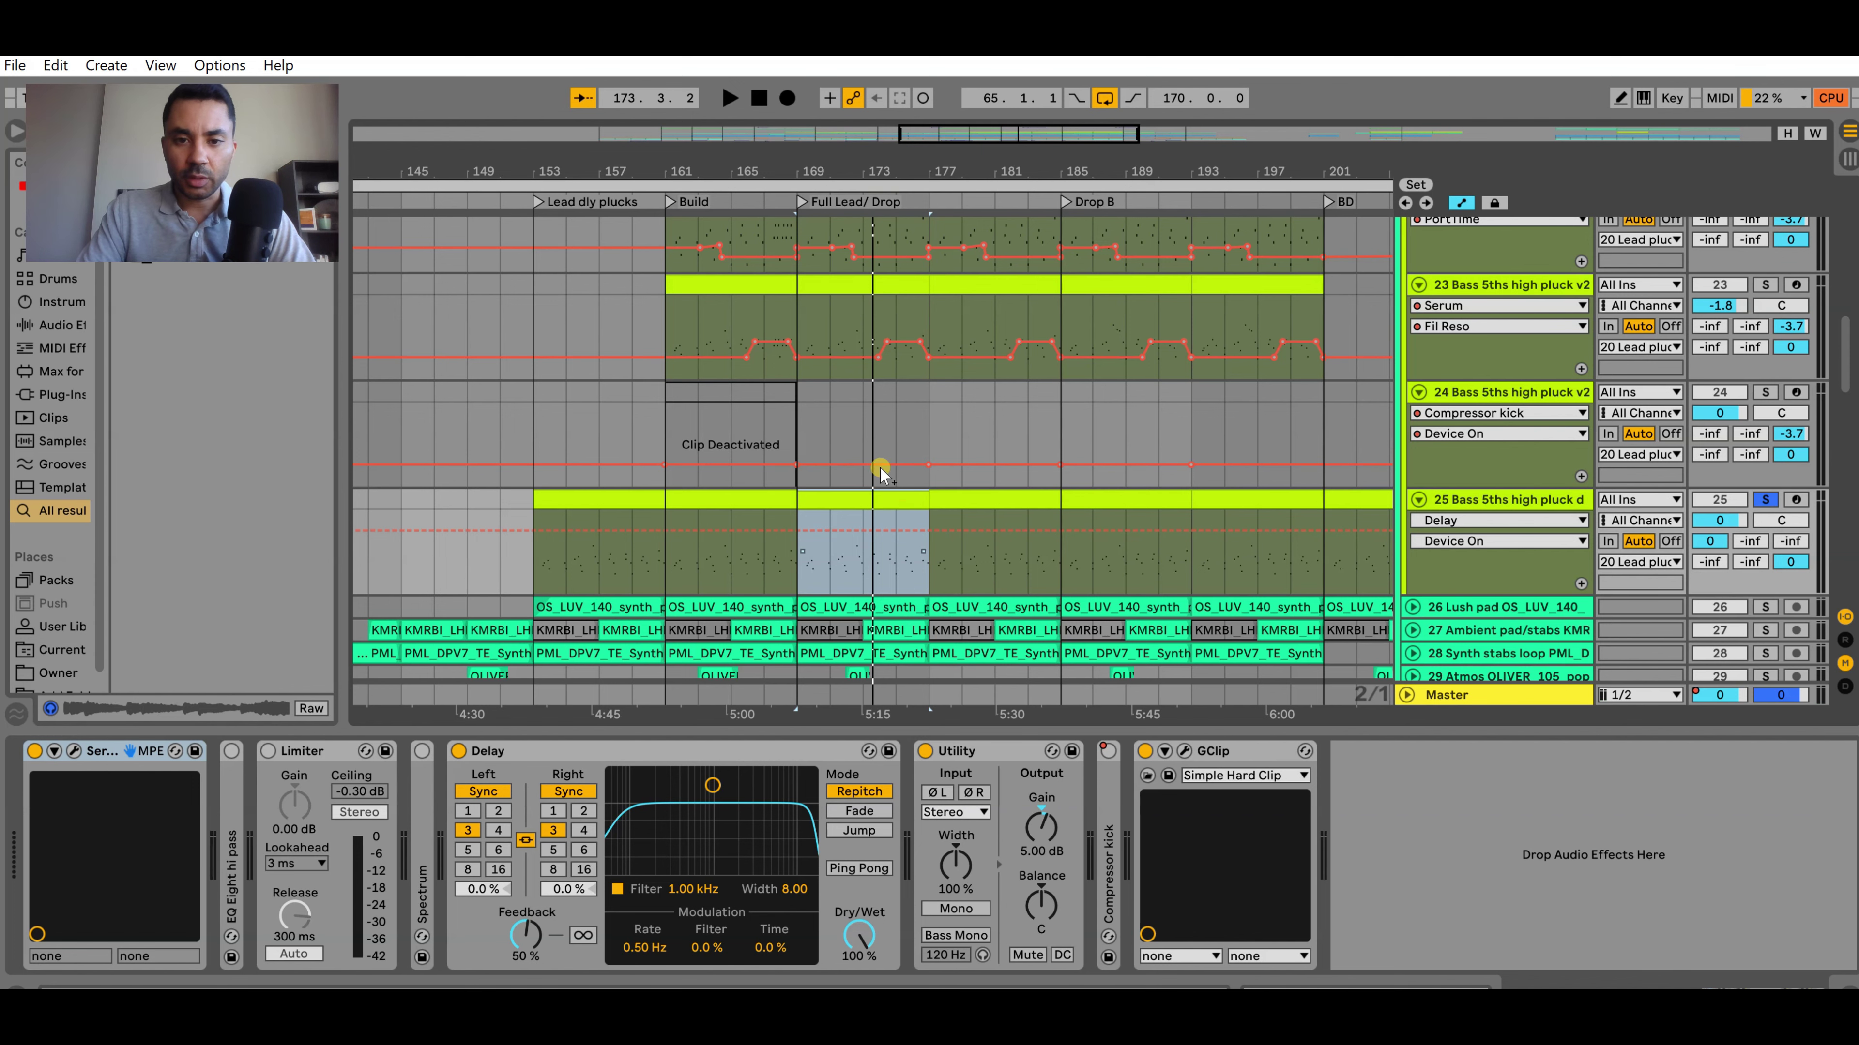
Examine the Delay's Dry/Wet and Feedback settings on track 25 alongside the neighbouring pluck tracks
scroll(846, 330, "up", 3)
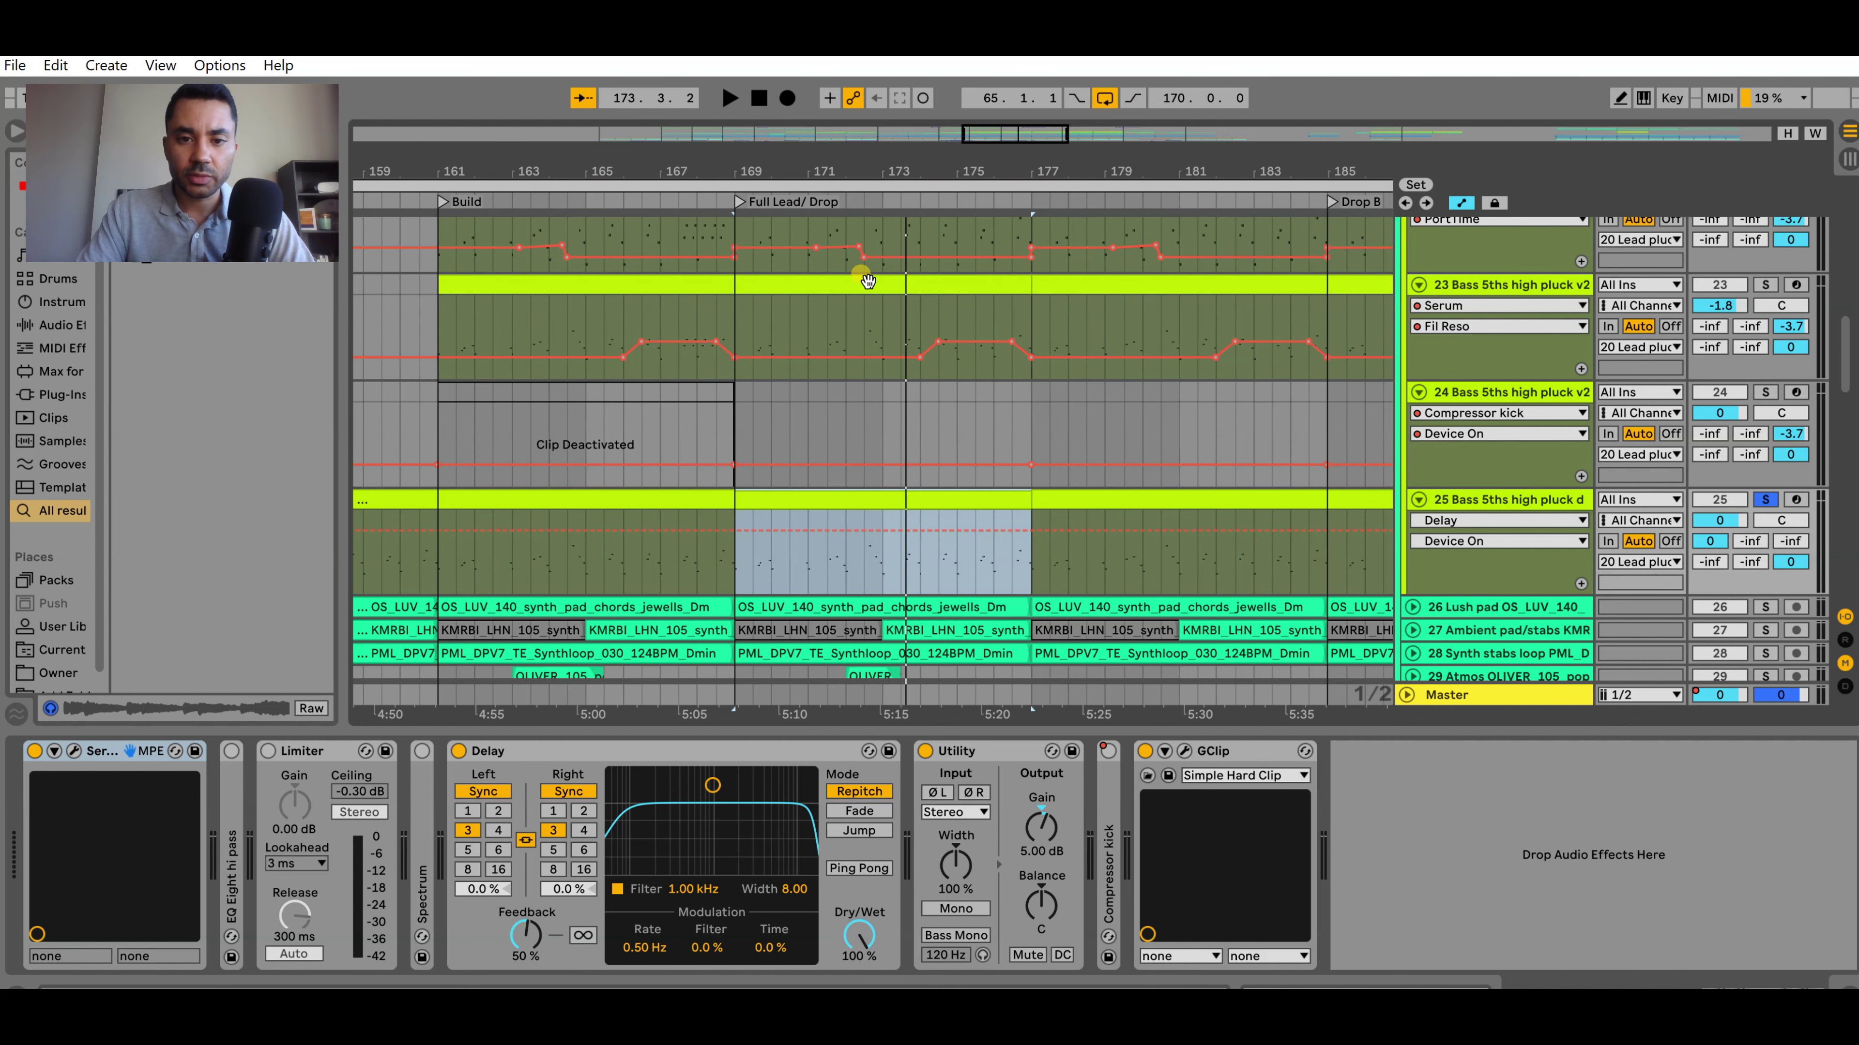
left_click(1537, 500)
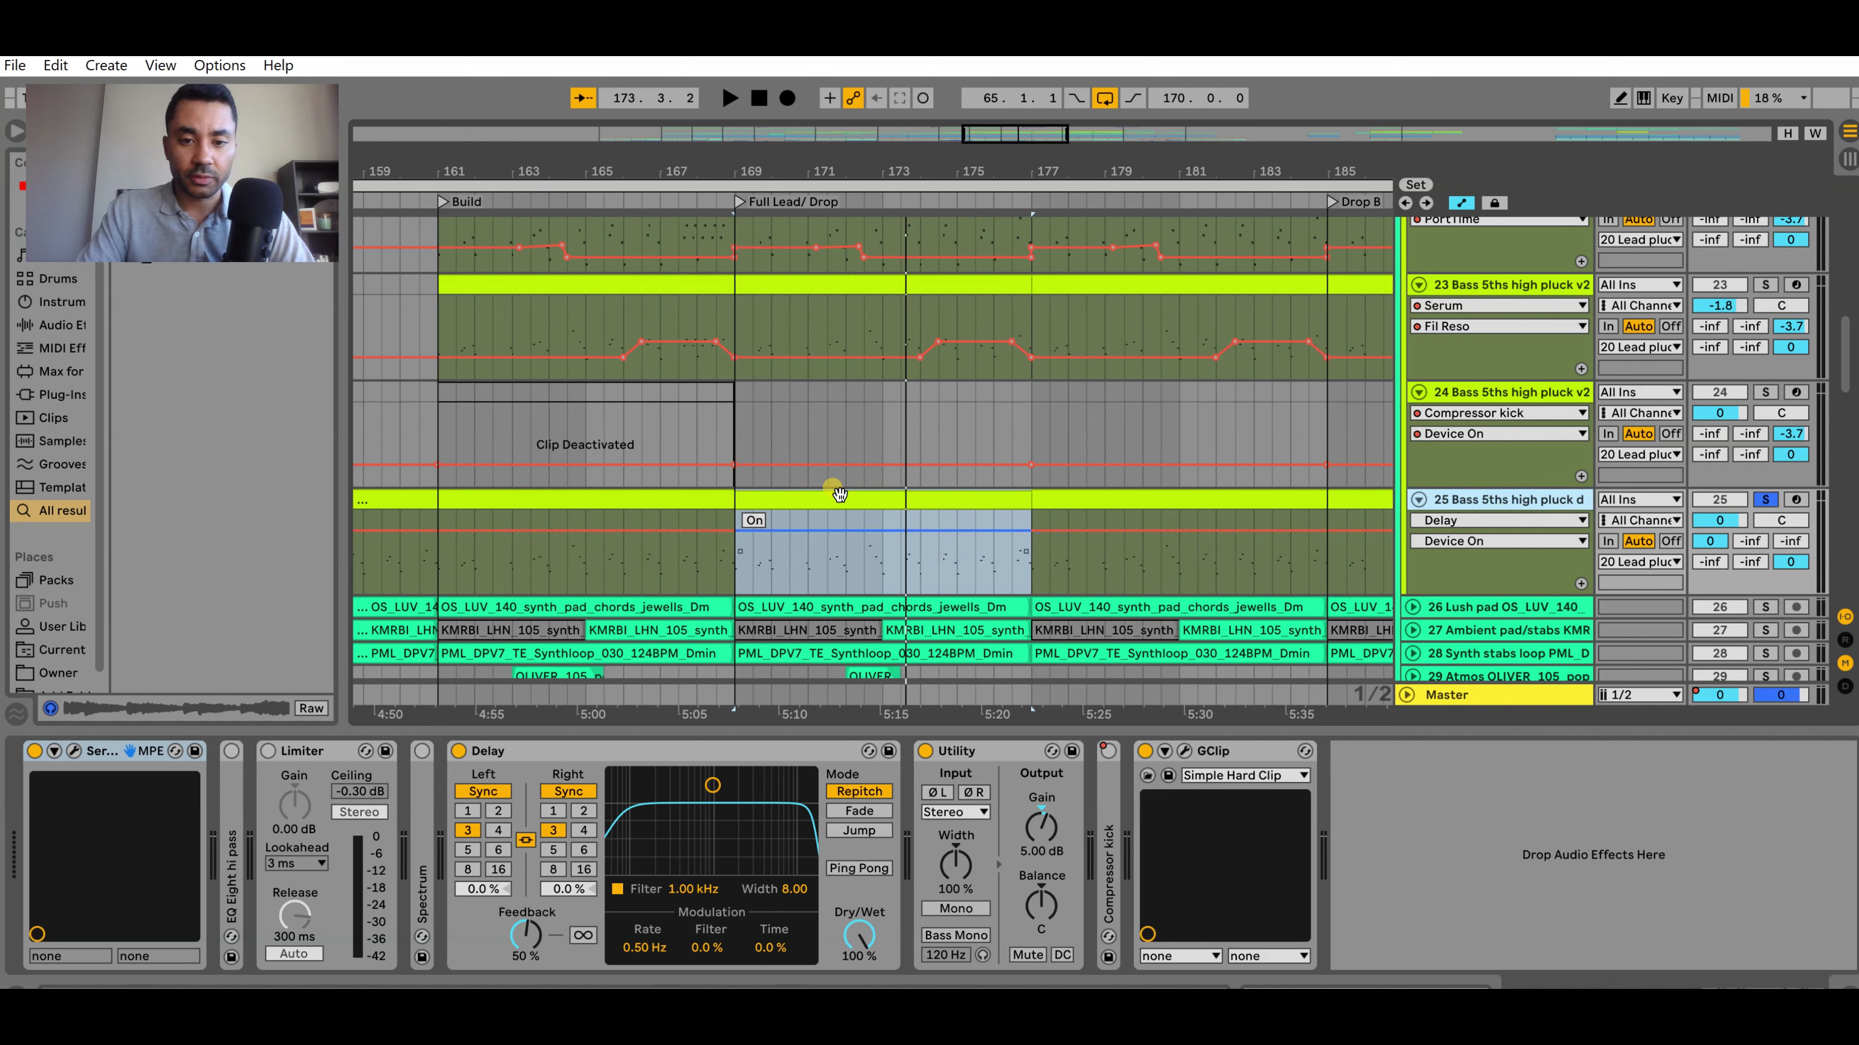
left_click(855, 497)
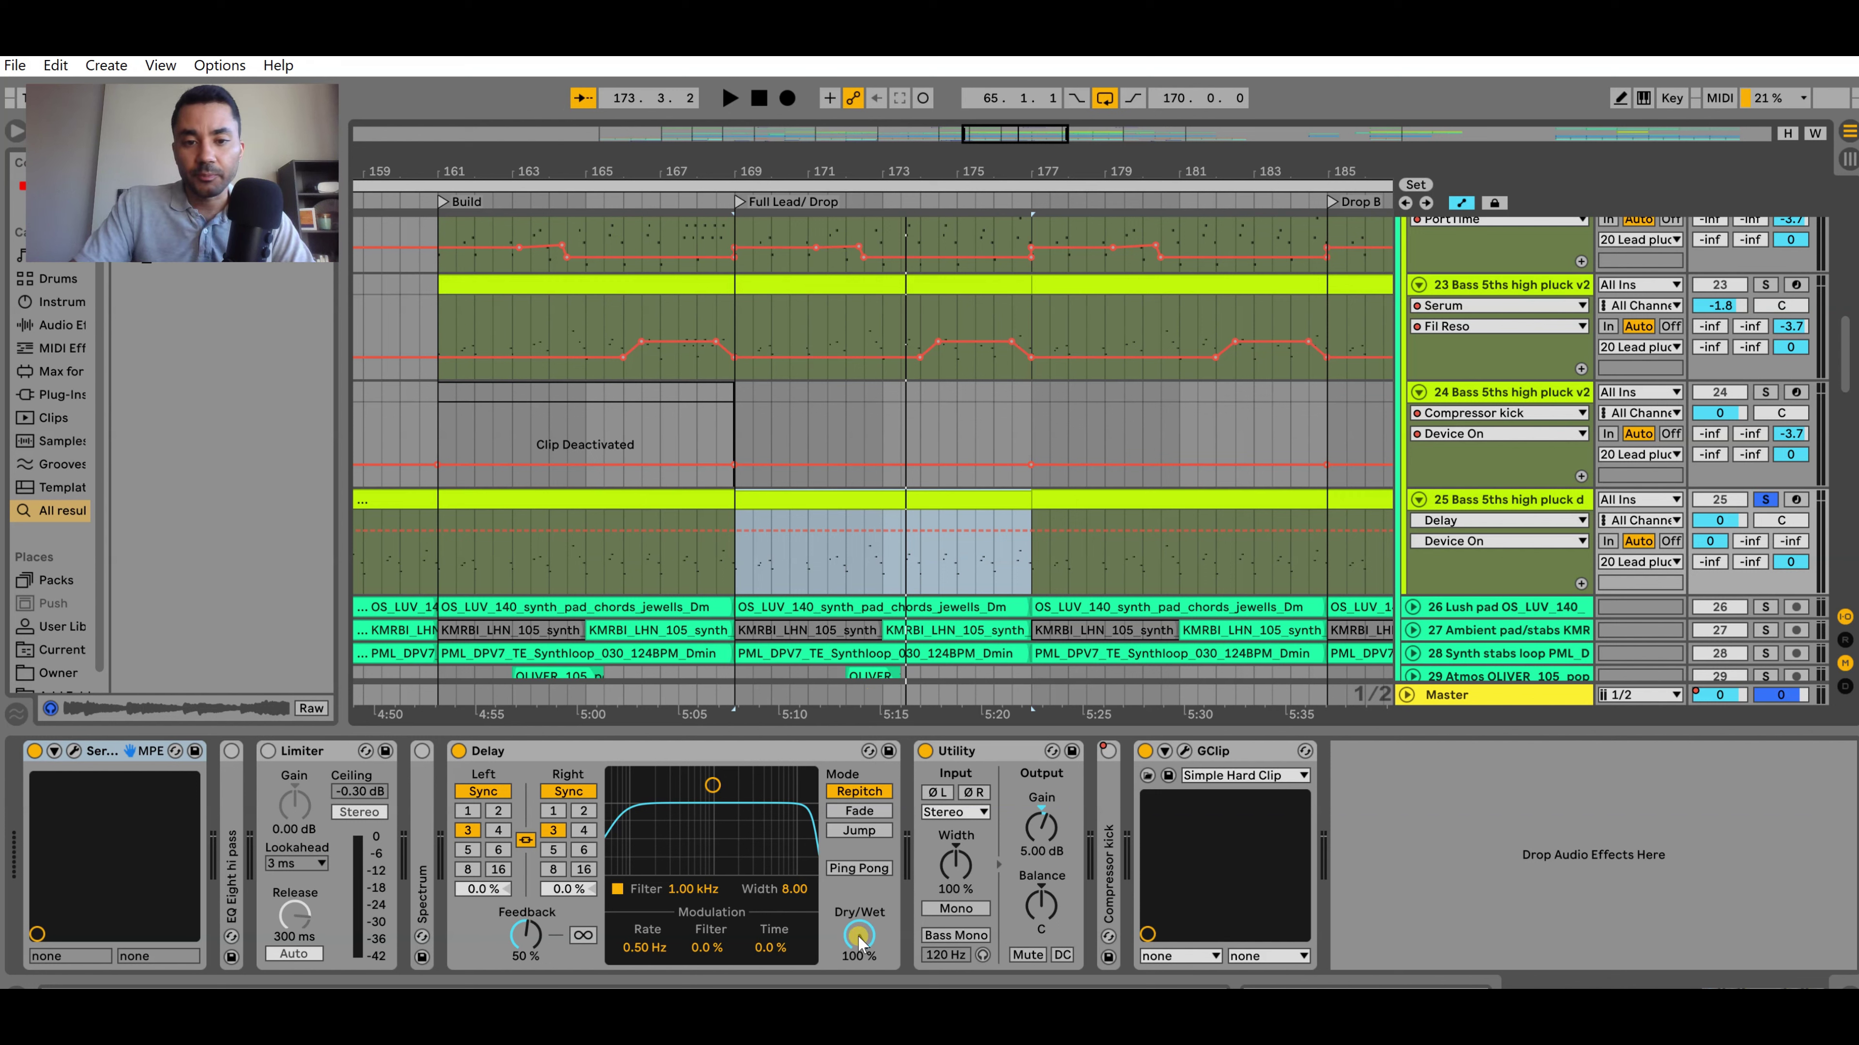
left_click(1427, 578)
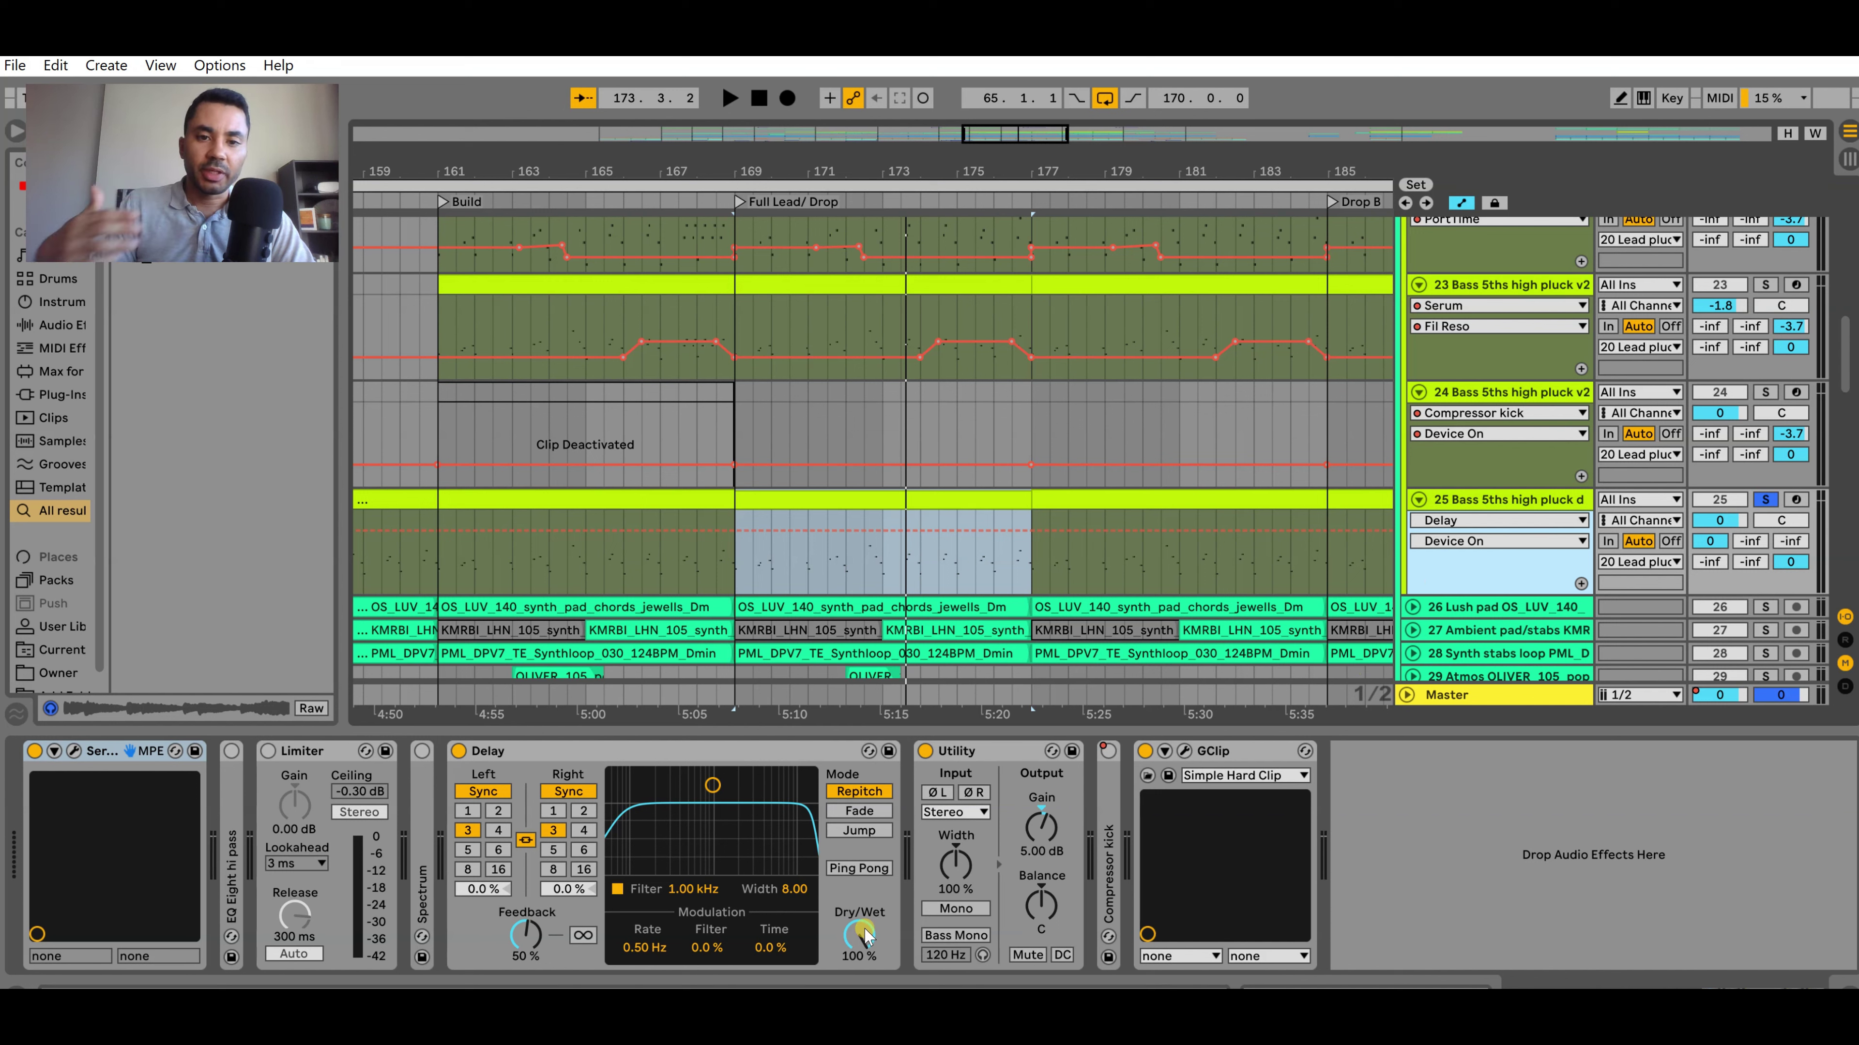
scroll(817, 477, "up", 1)
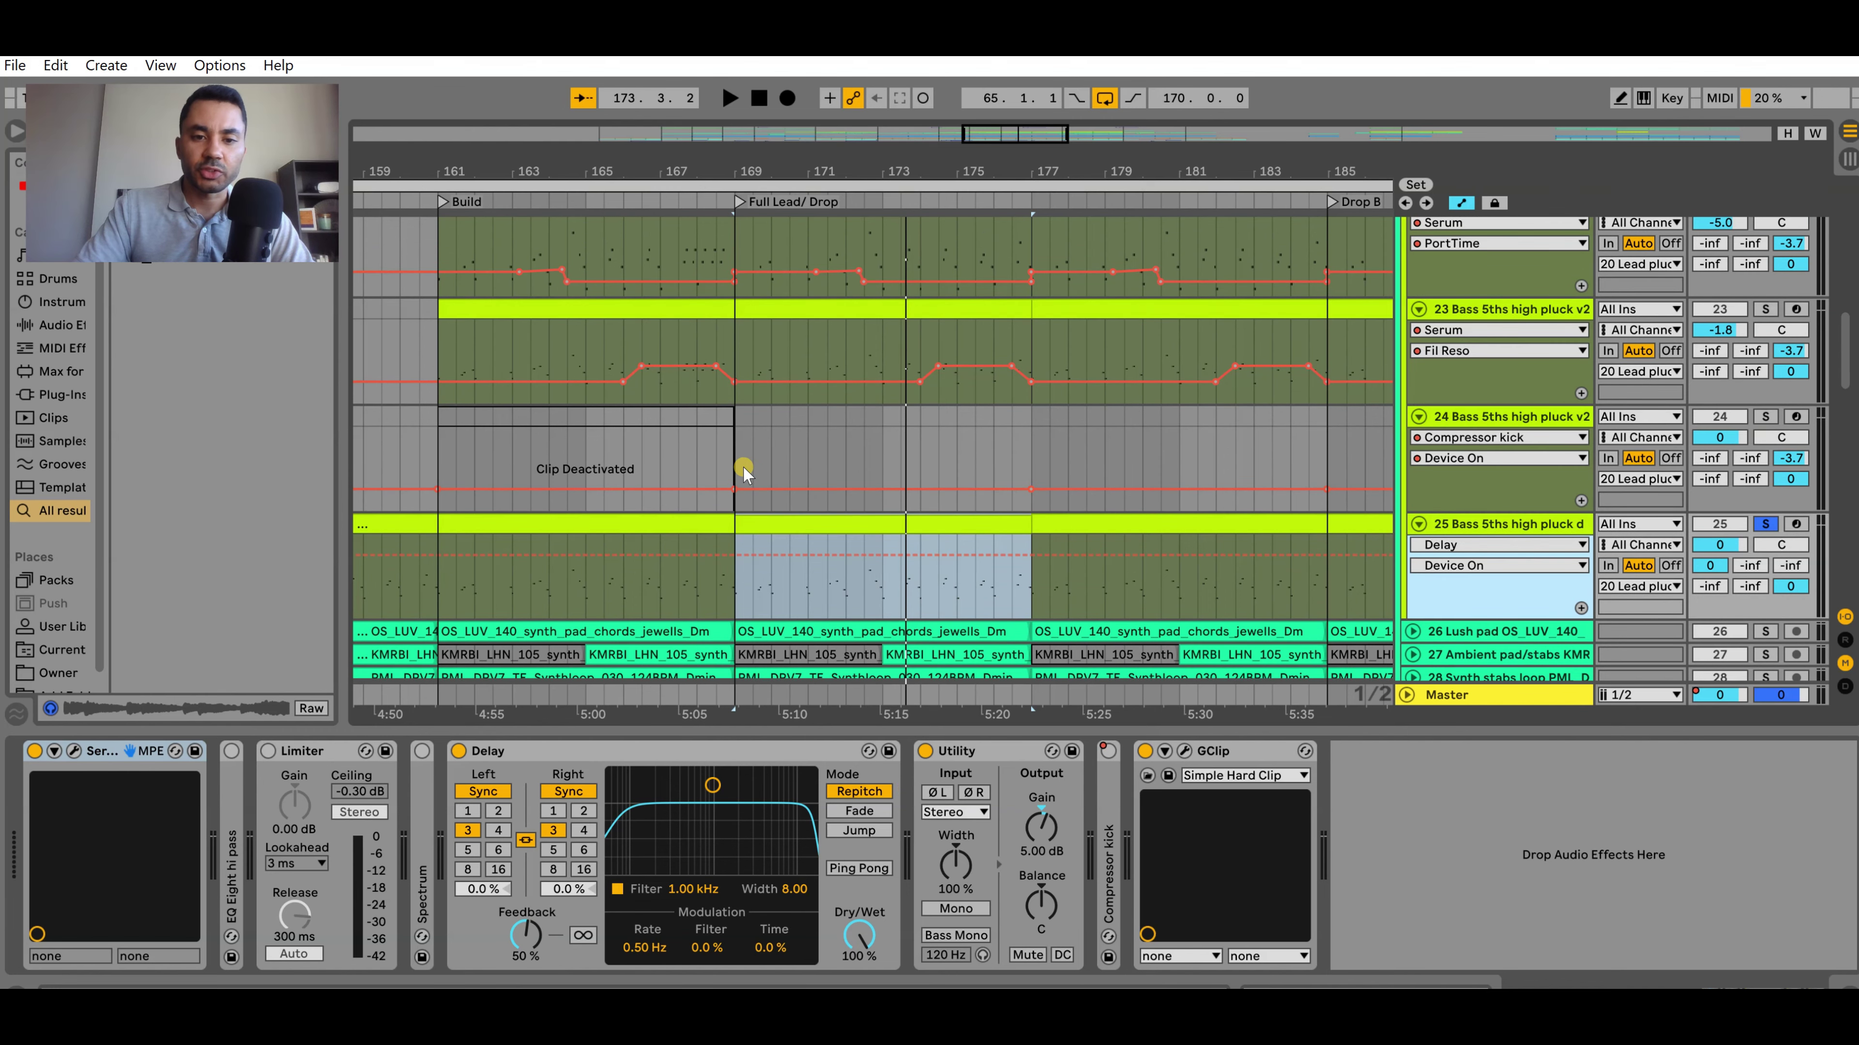
scroll(792, 460, "up", 2)
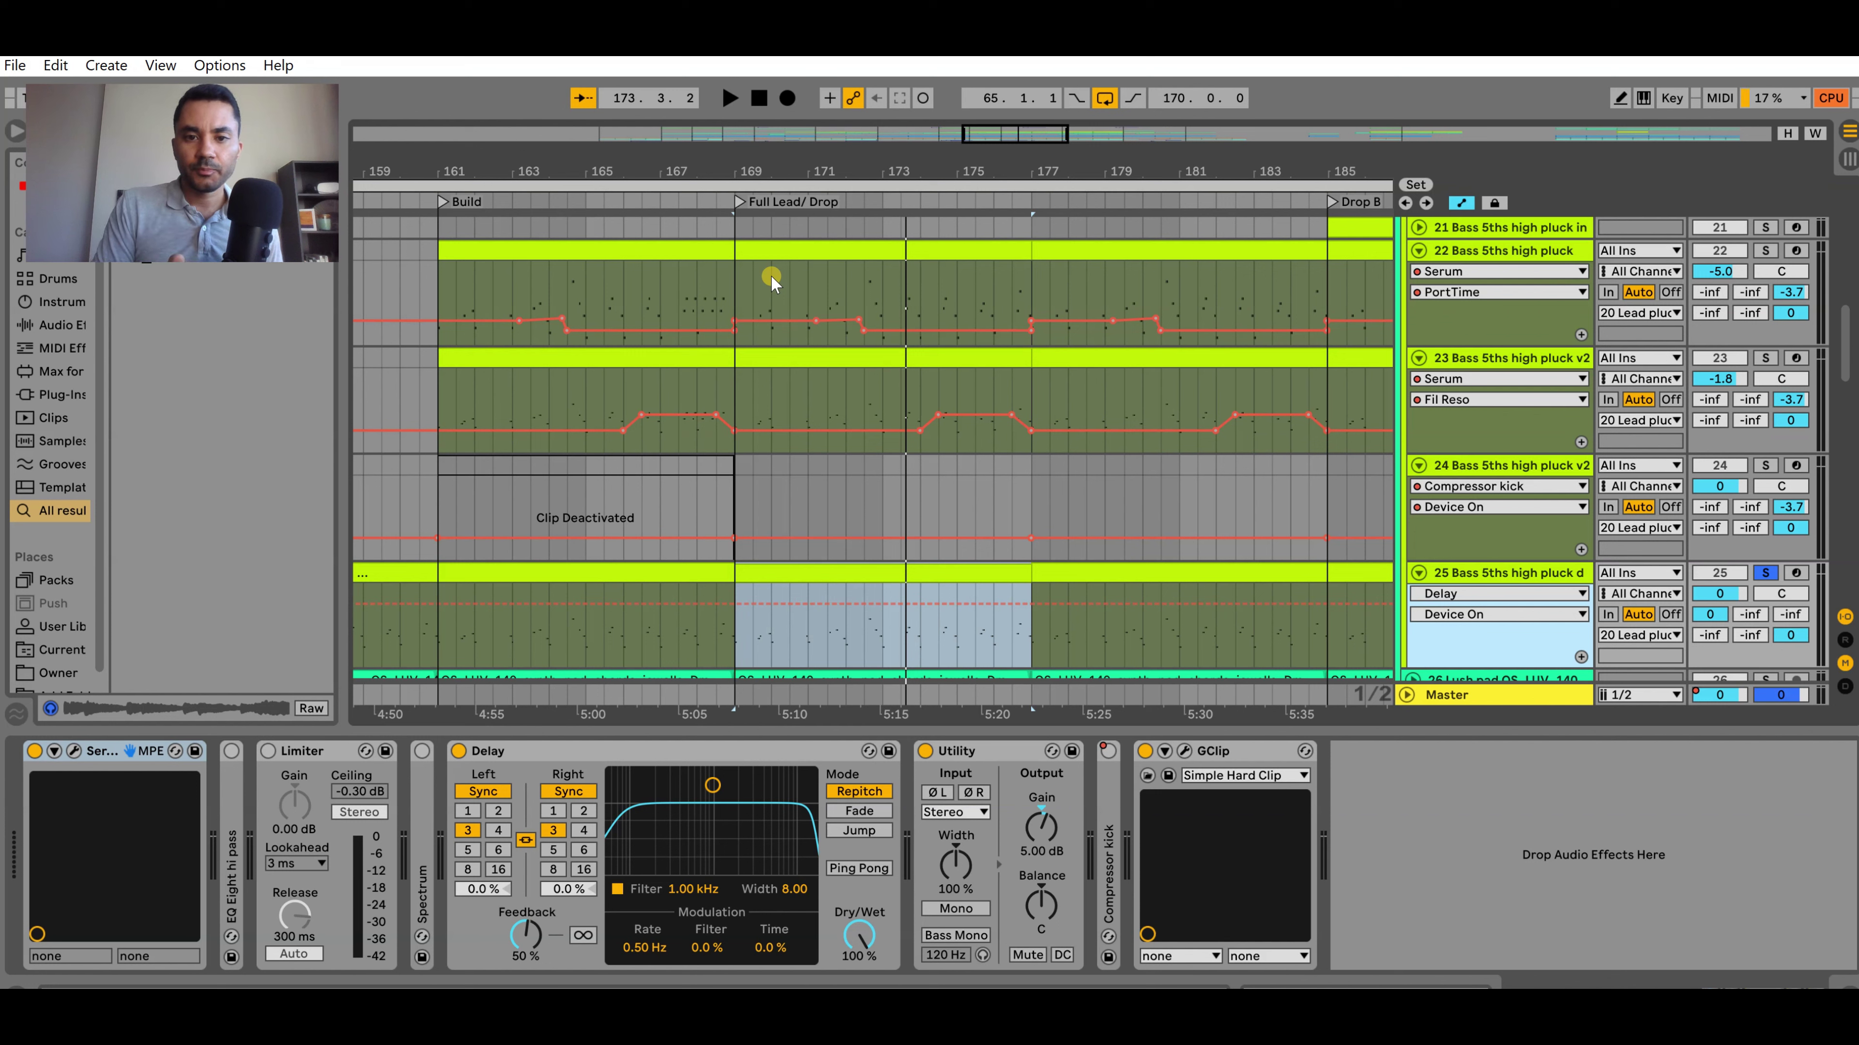
left_click(878, 570)
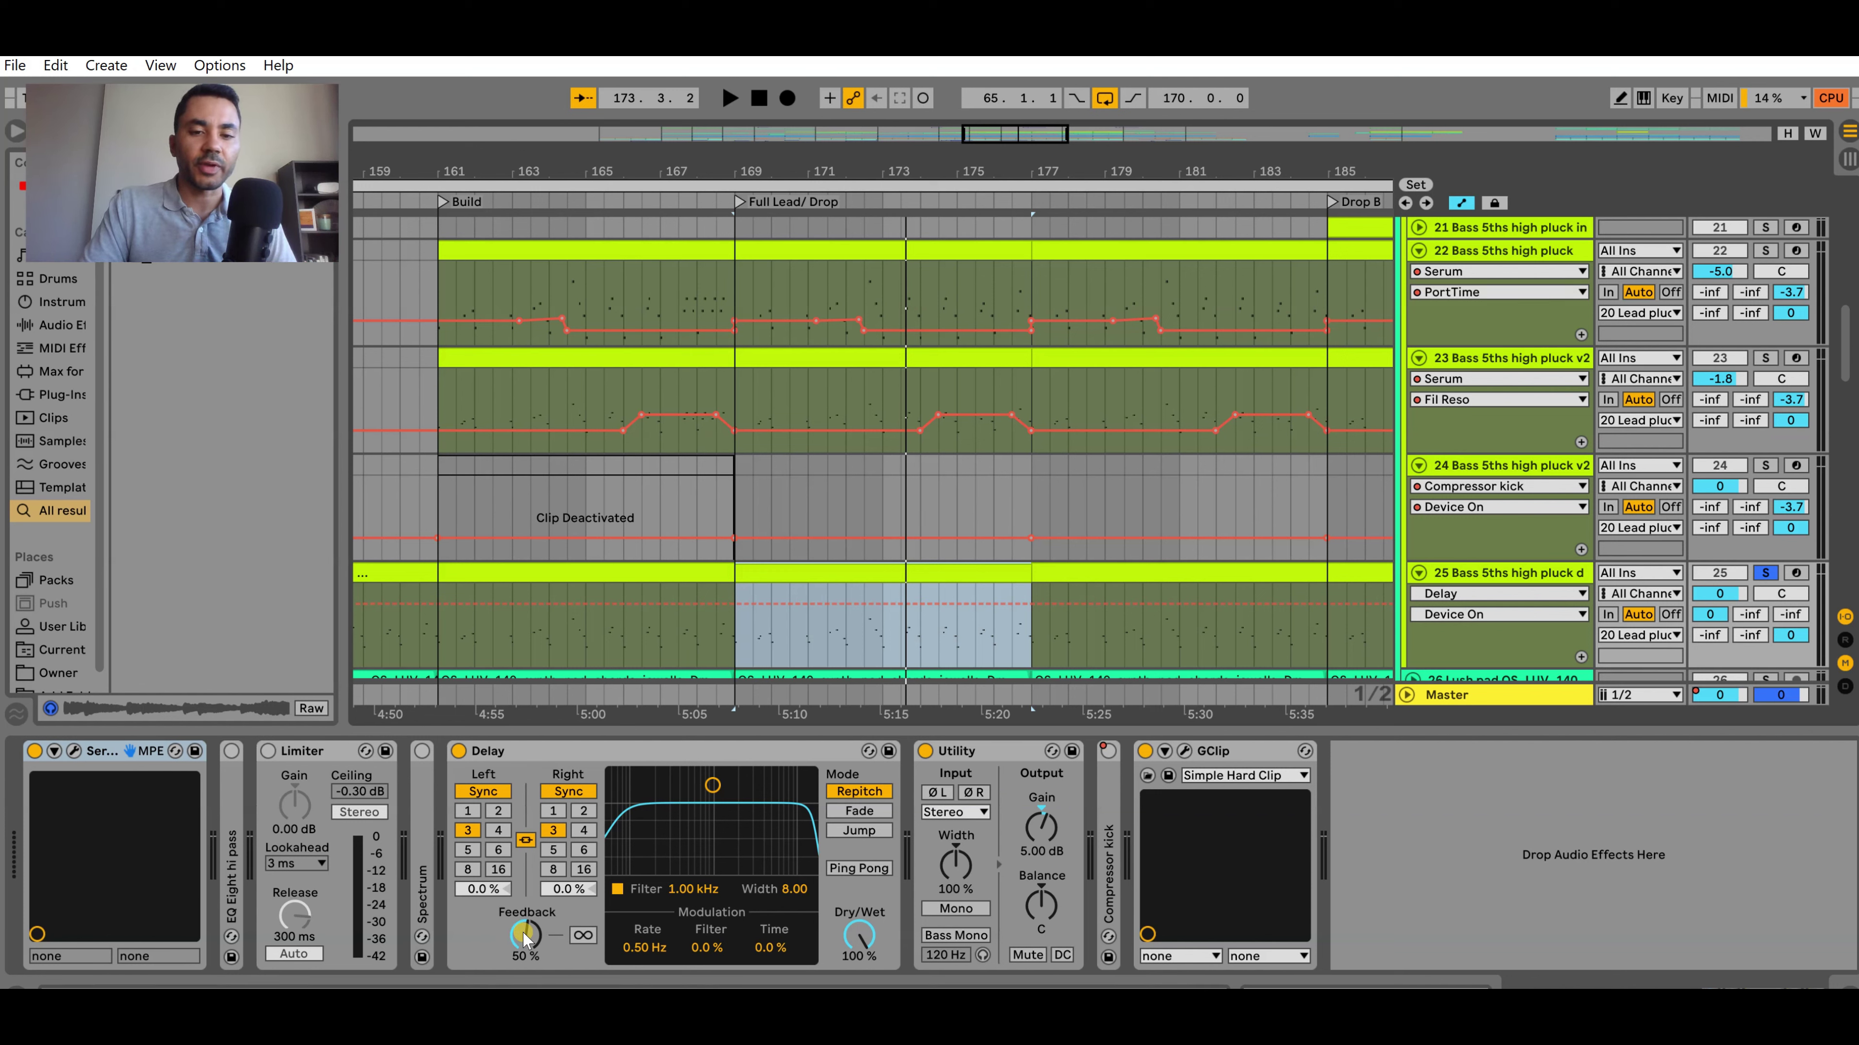
scroll(969, 579, "down", 2)
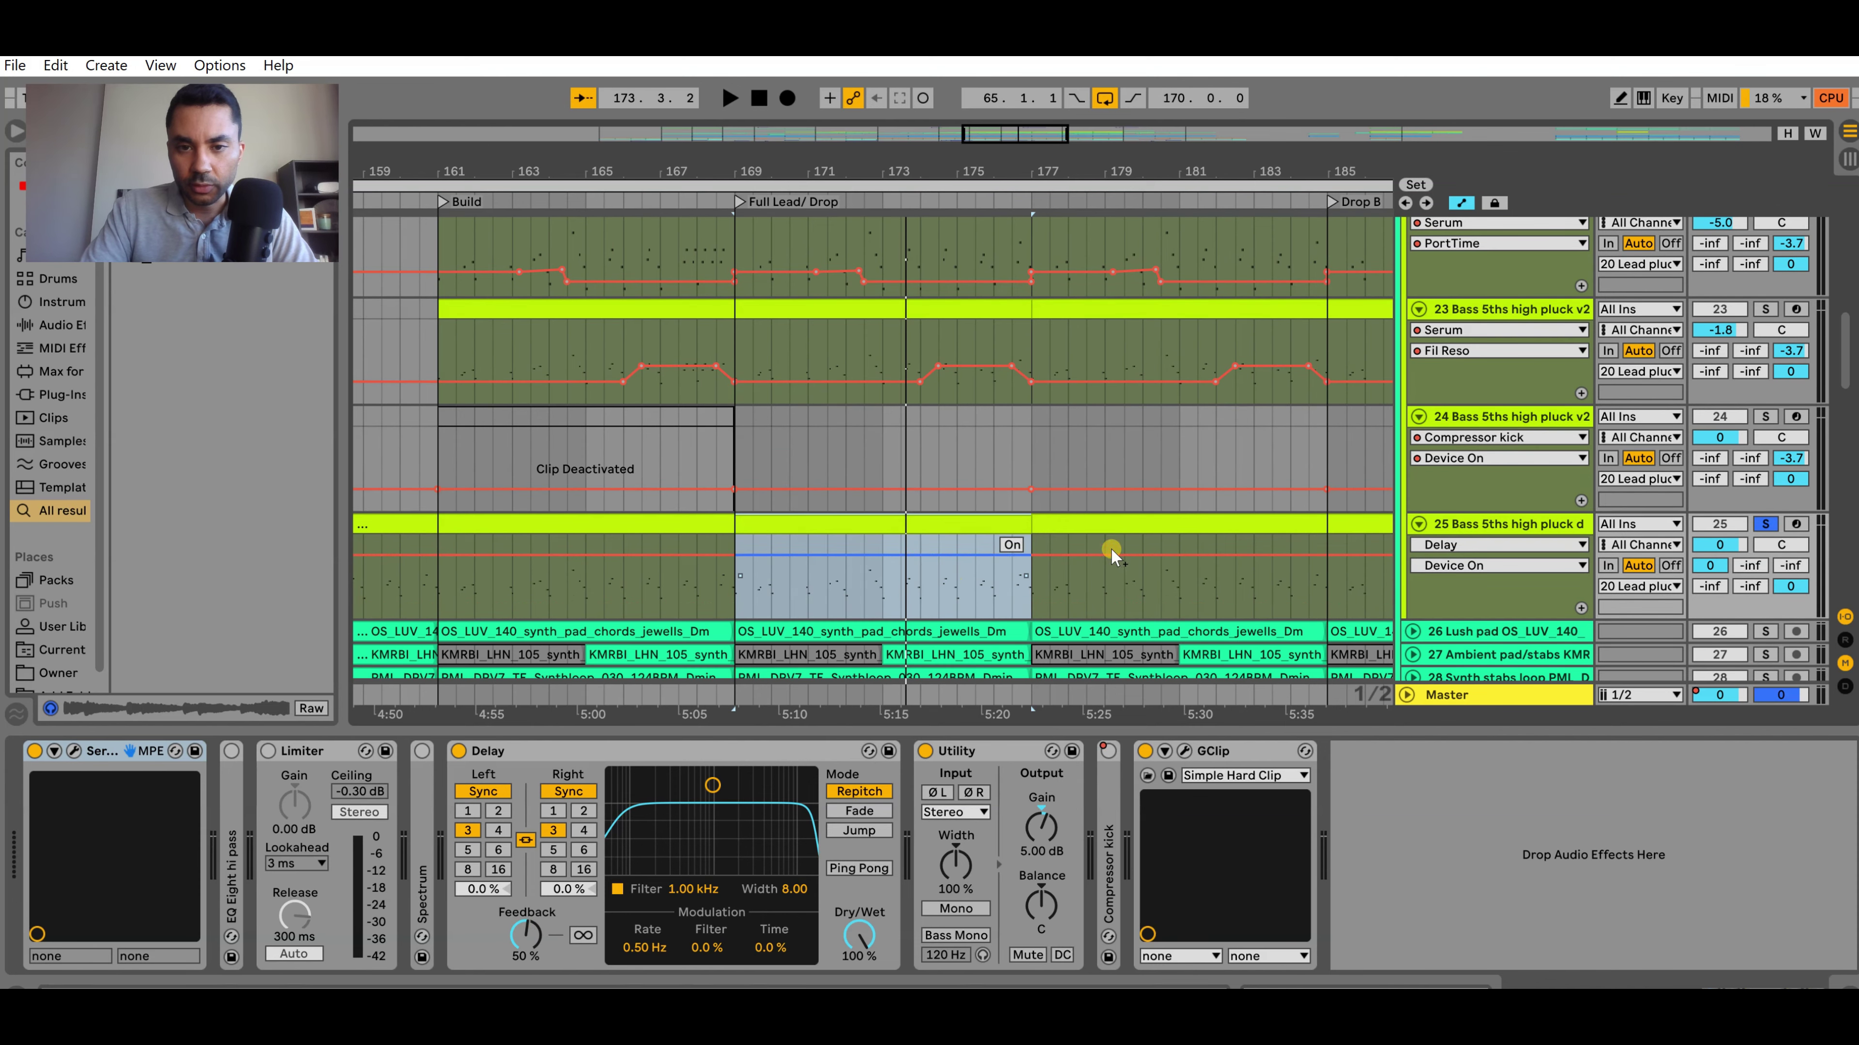
scroll(1596, 534, "up", 1)
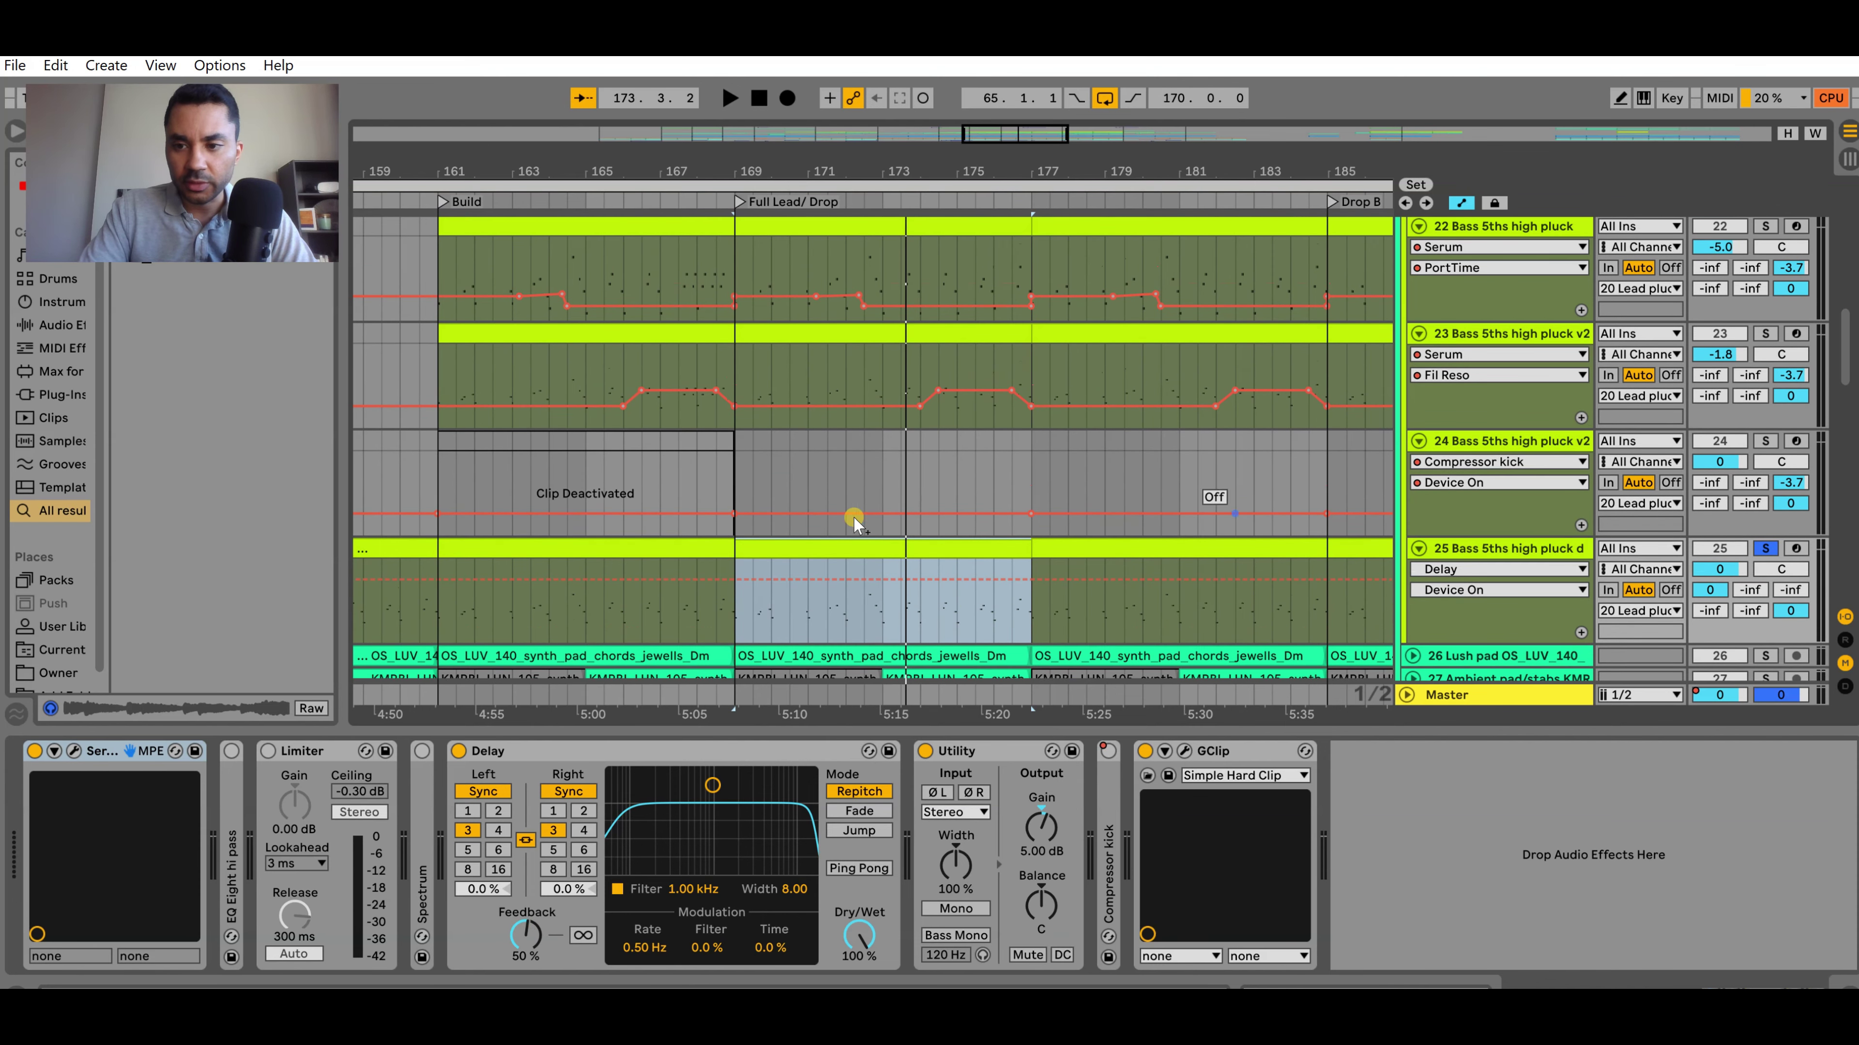
Audition the soloed delayed pluck on track 25 from bar 169 and view its clips across the wider arrangement
scroll(864, 517, "down", 1)
key("space")
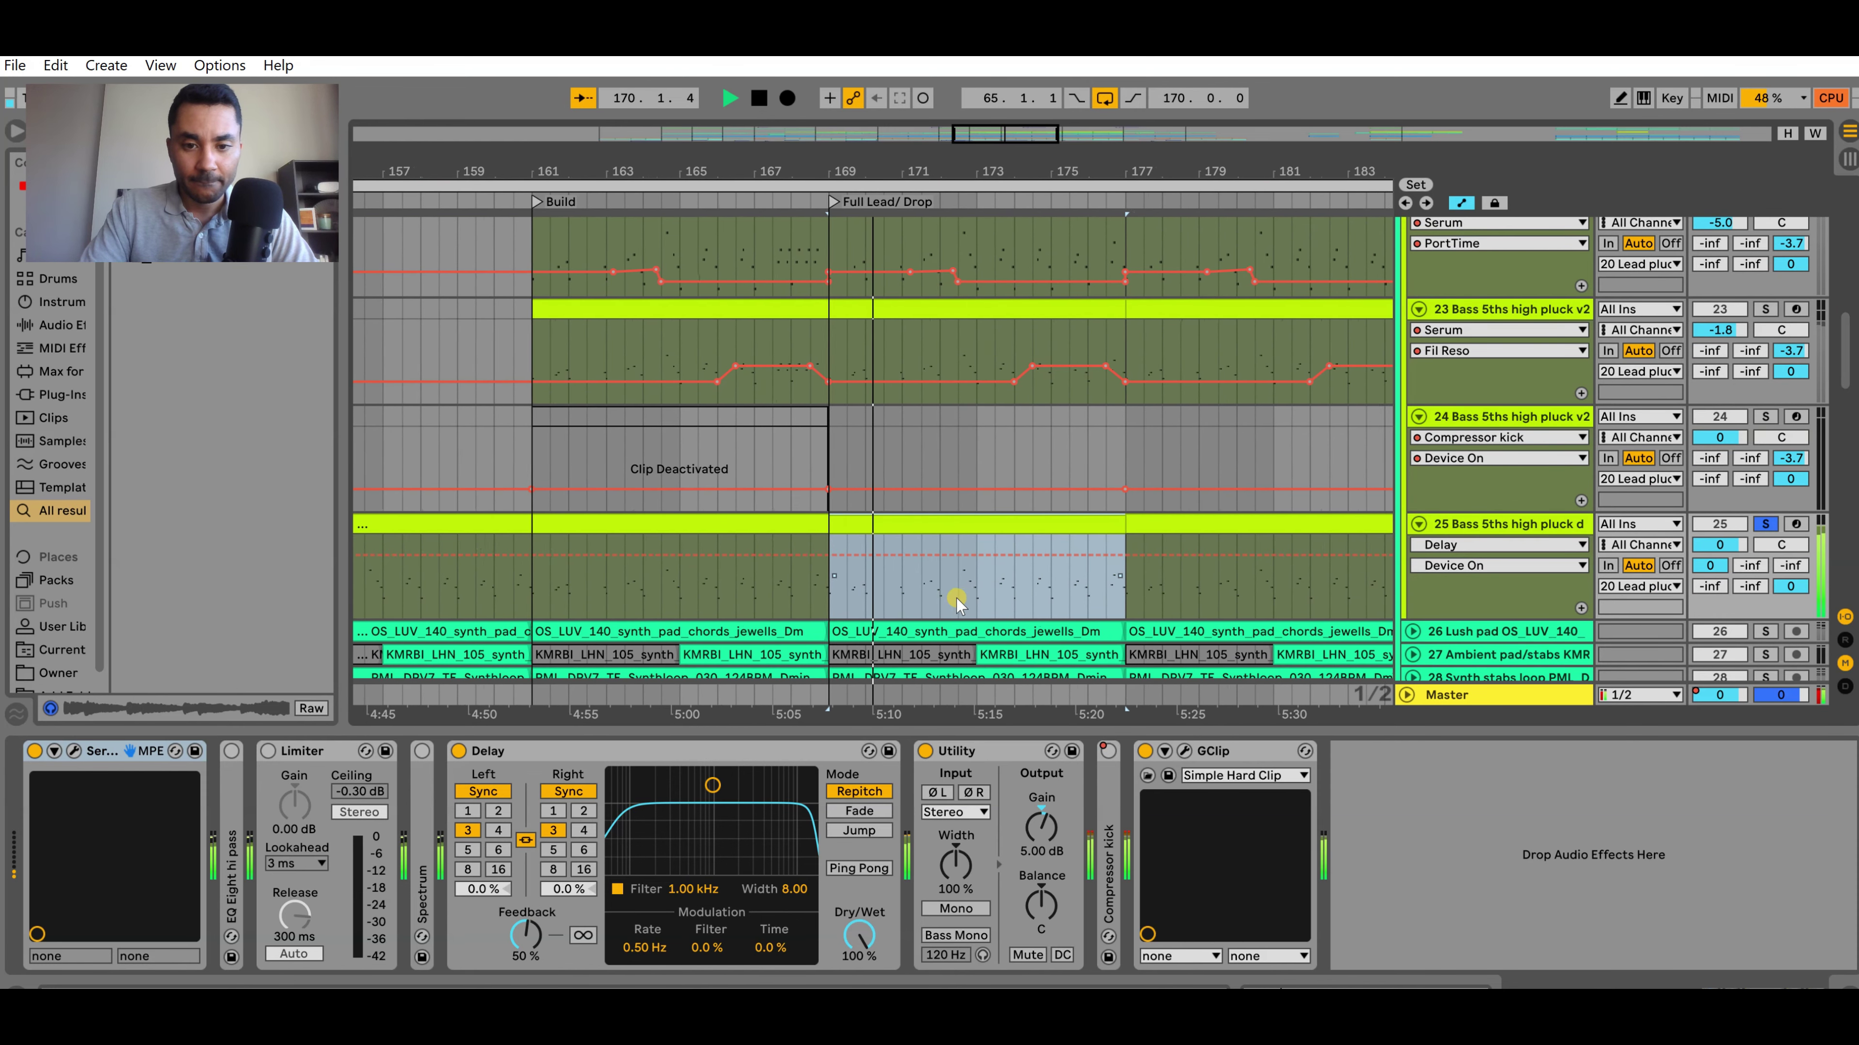
key("minus")
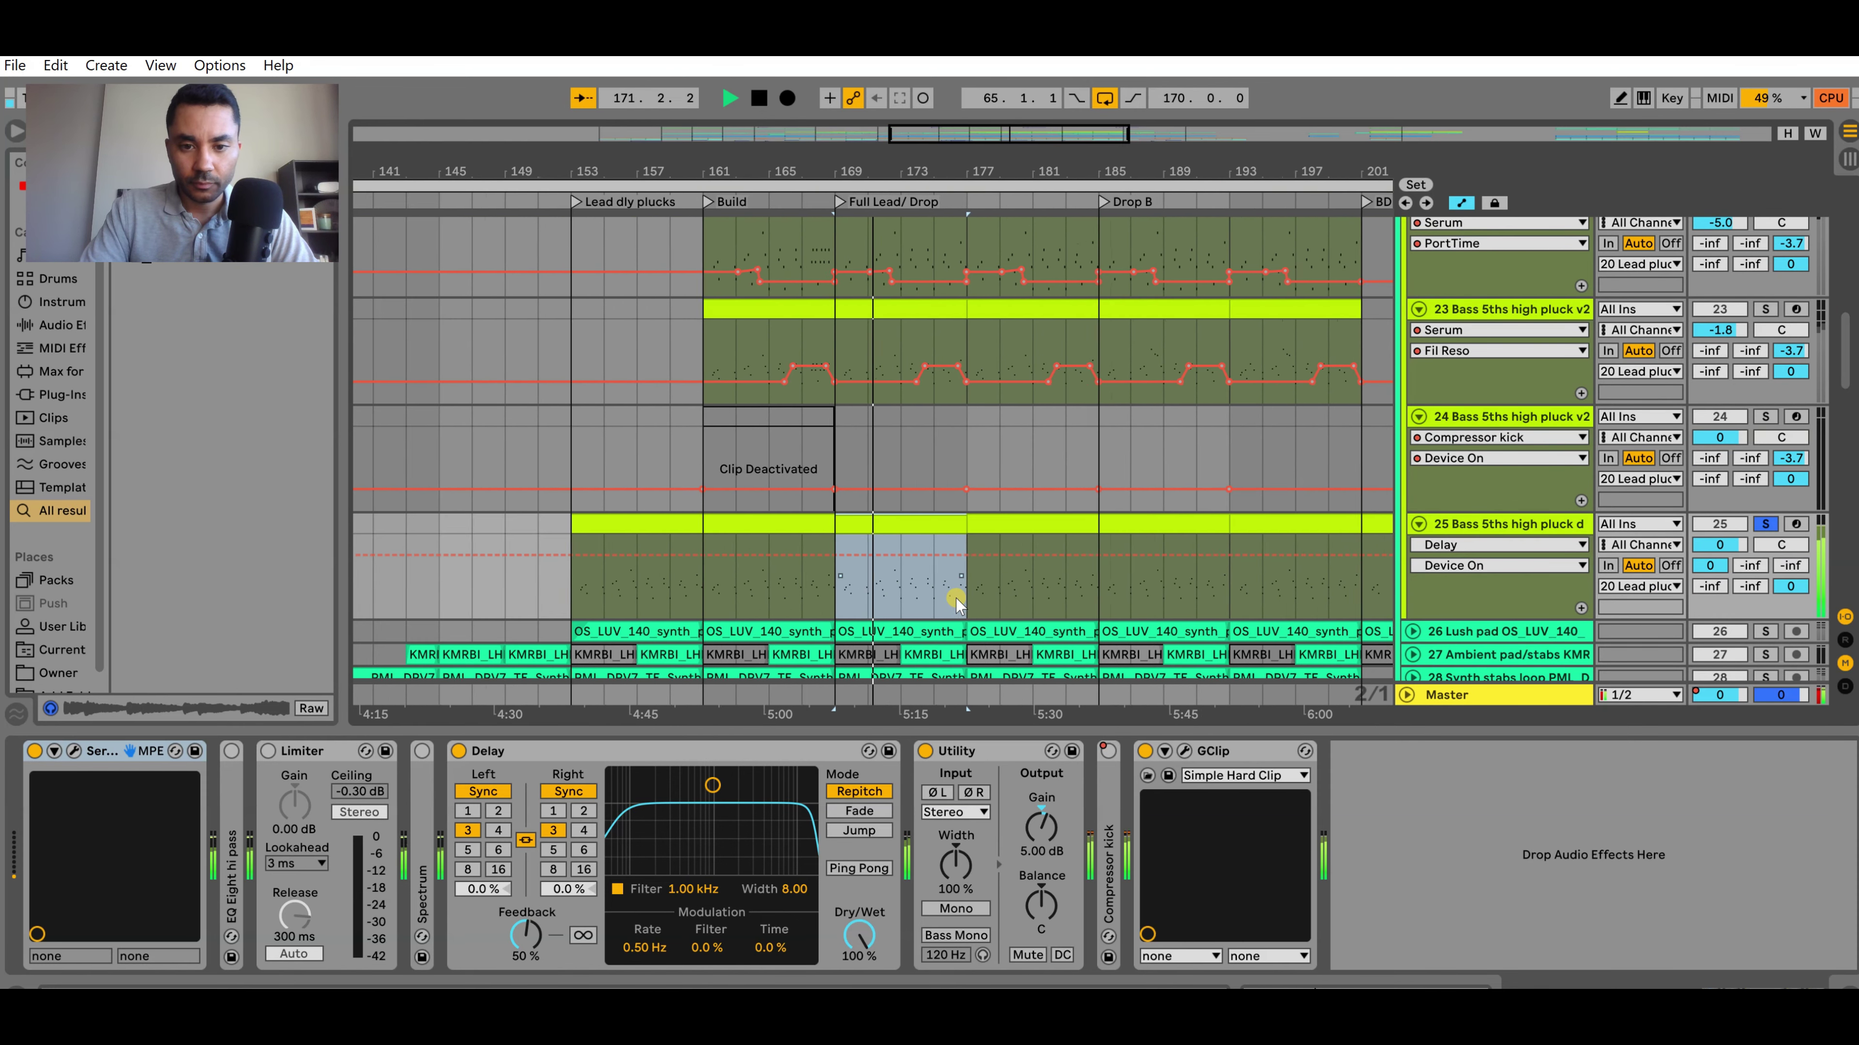
key("minus")
key("minus")
key("space")
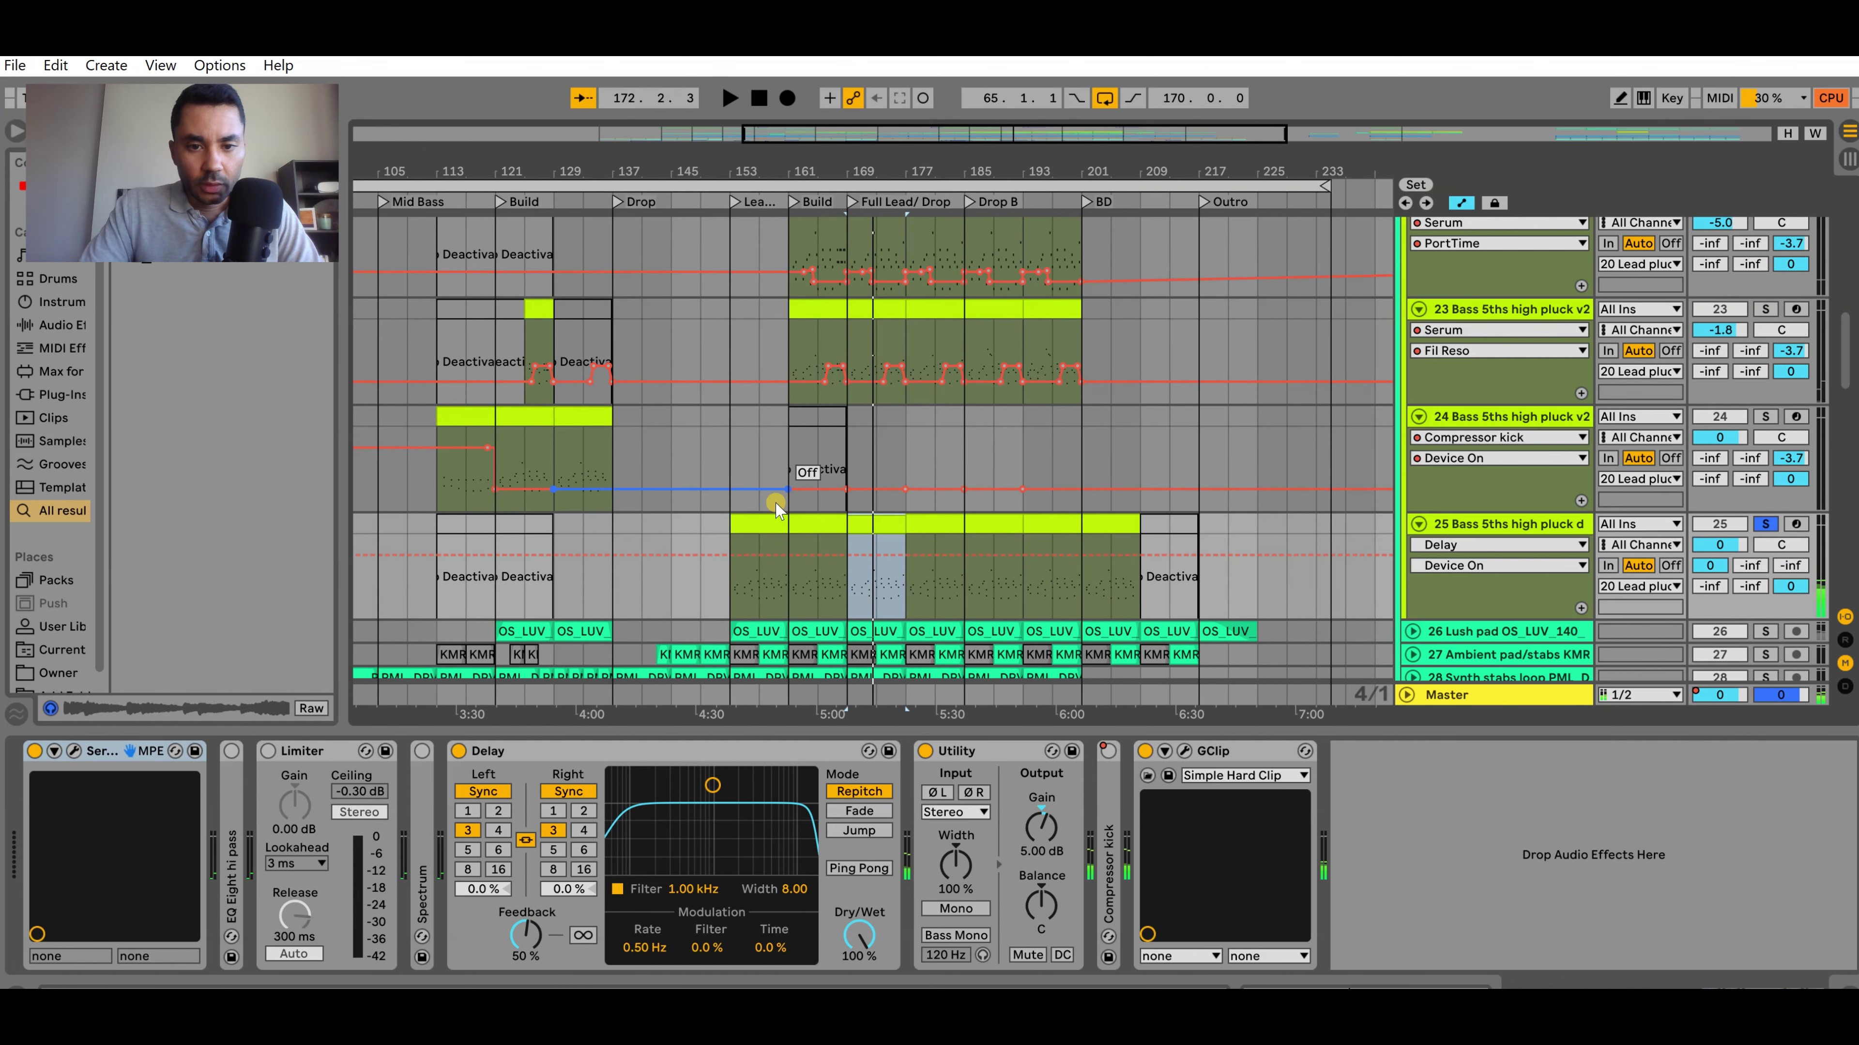
Select the track 25 clip at bar 153 in the Lead dly plucks section and turn off the track's solo
left_click(765, 538)
key("plus")
key("plus")
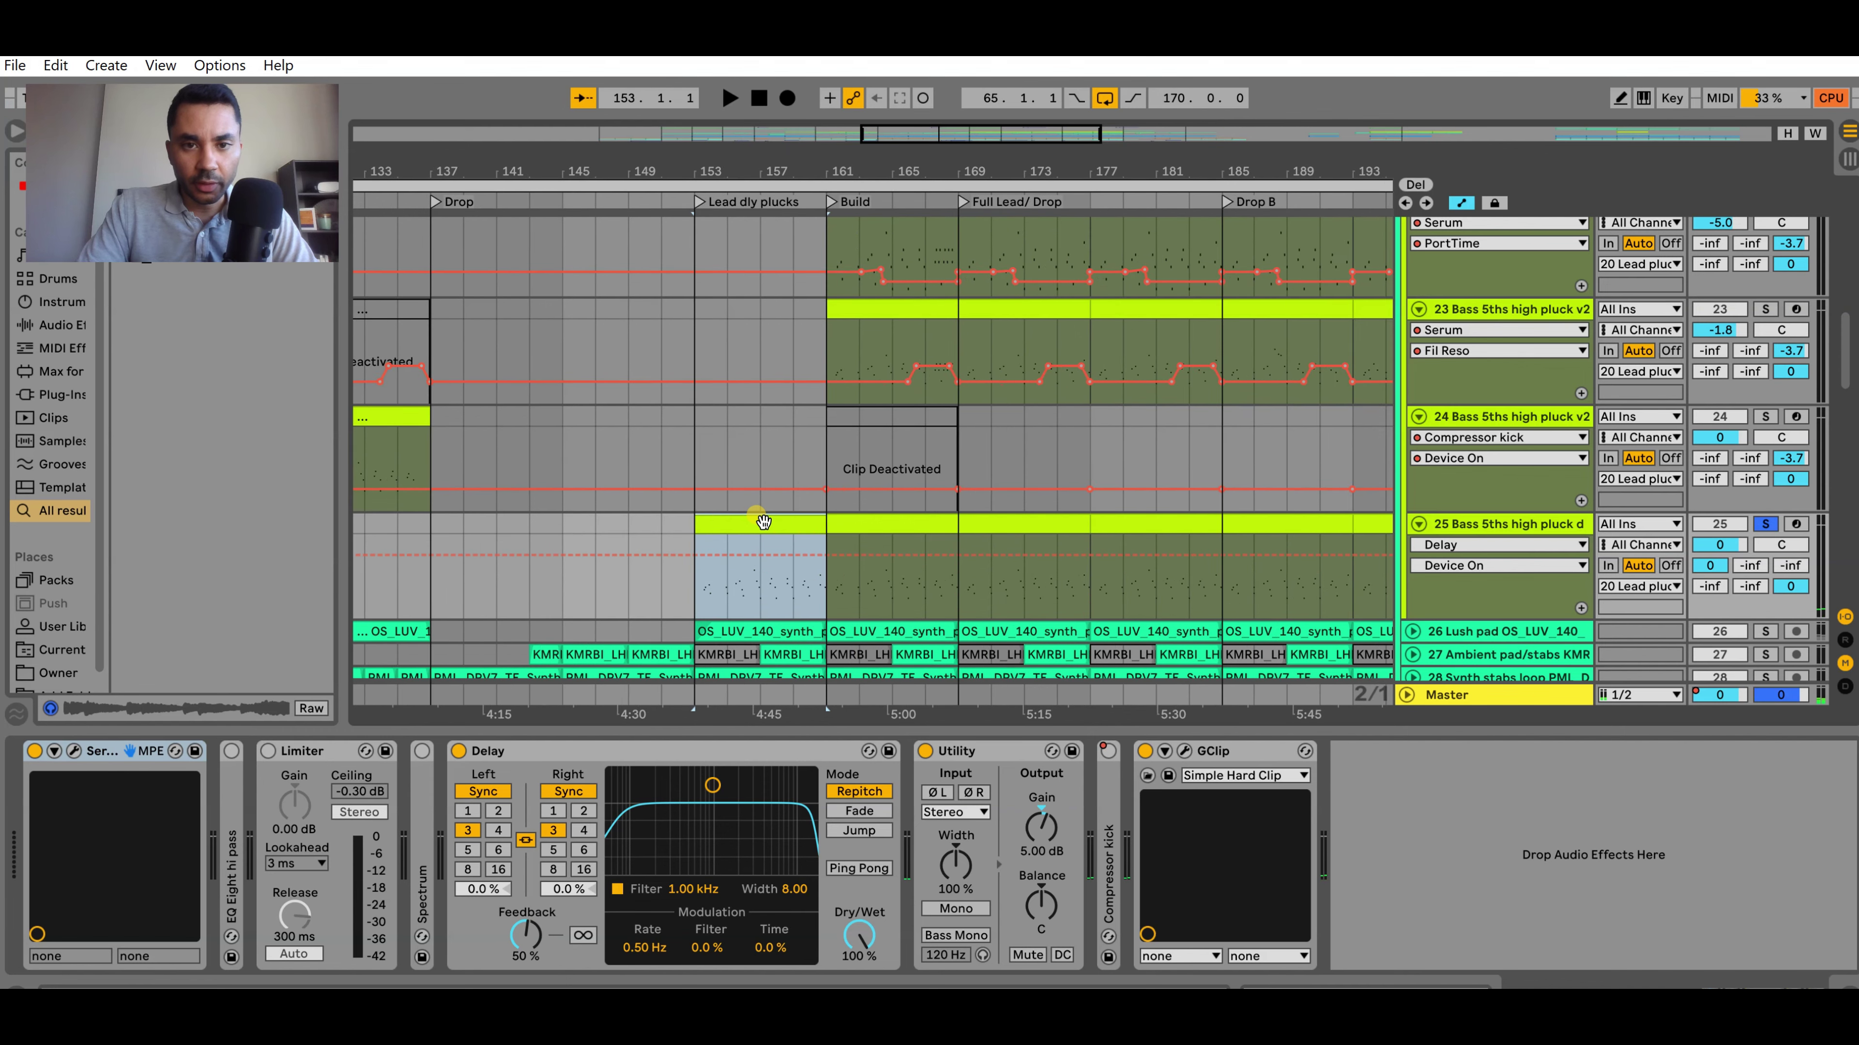
key("minus")
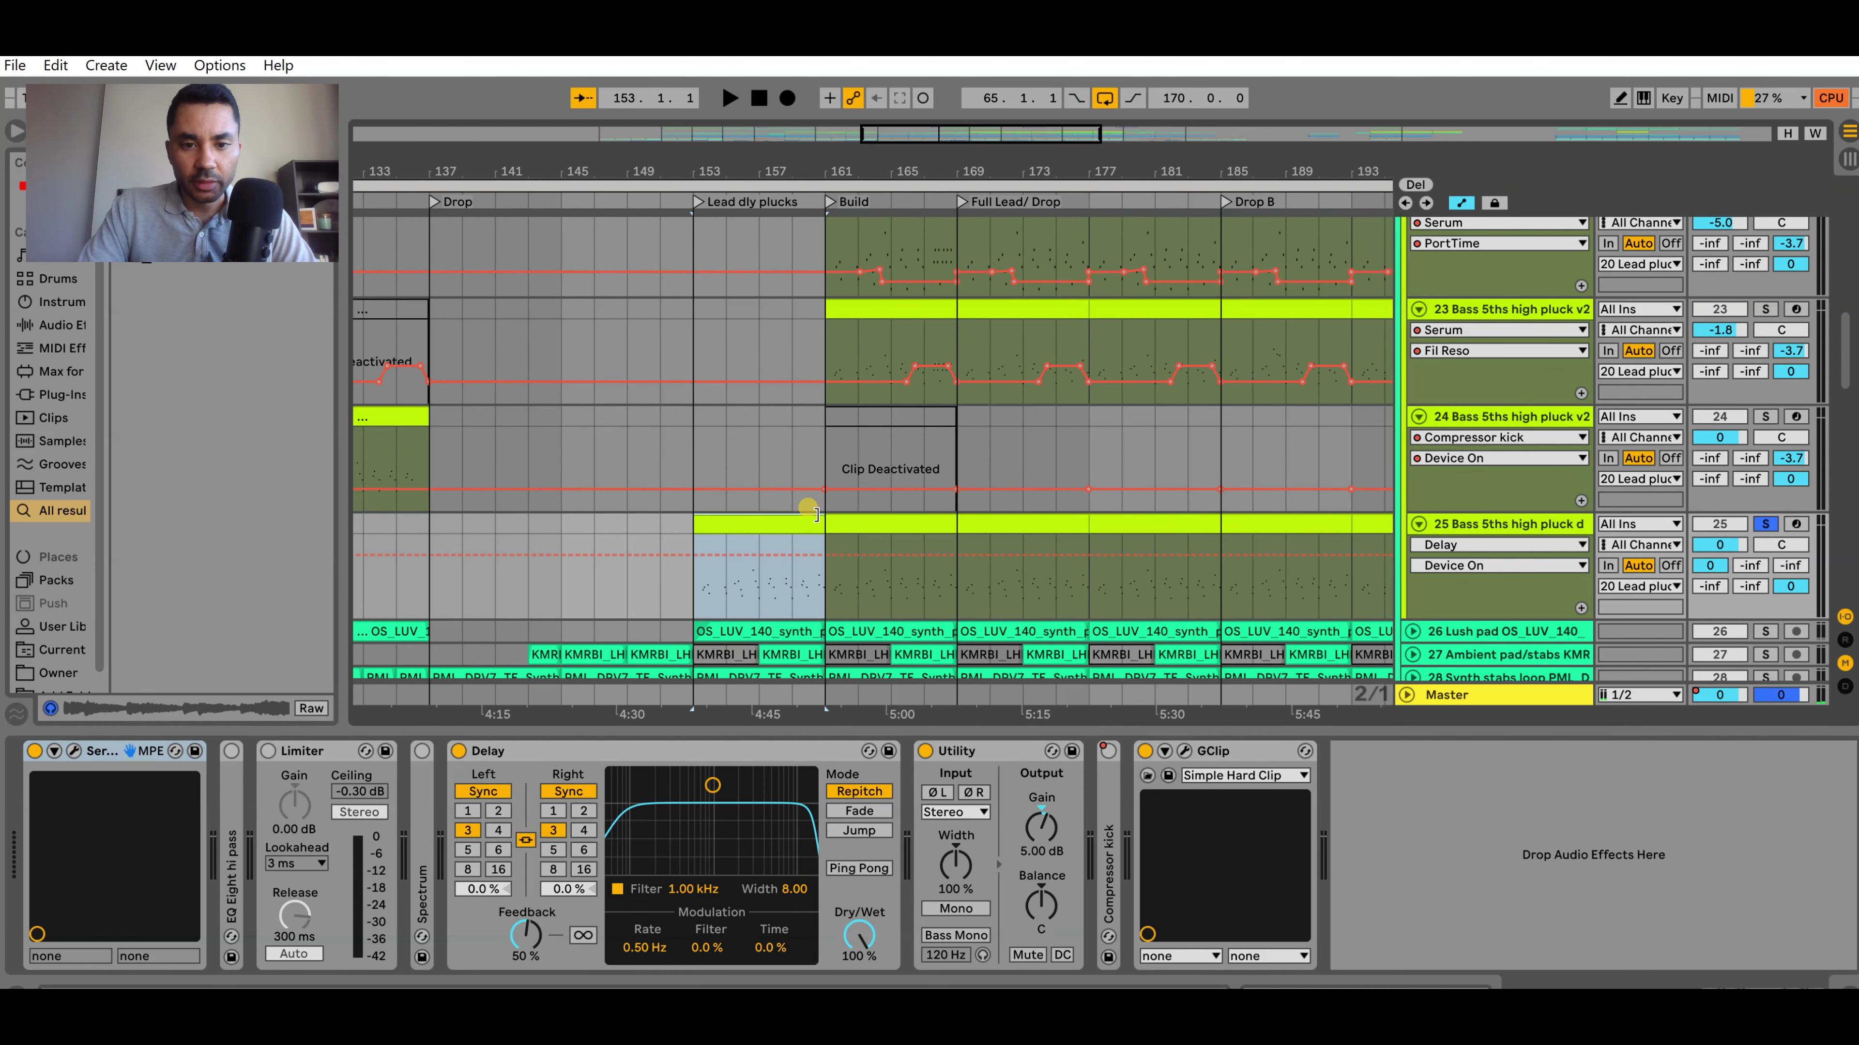
scroll(814, 515, "down", 1)
left_click(1764, 500)
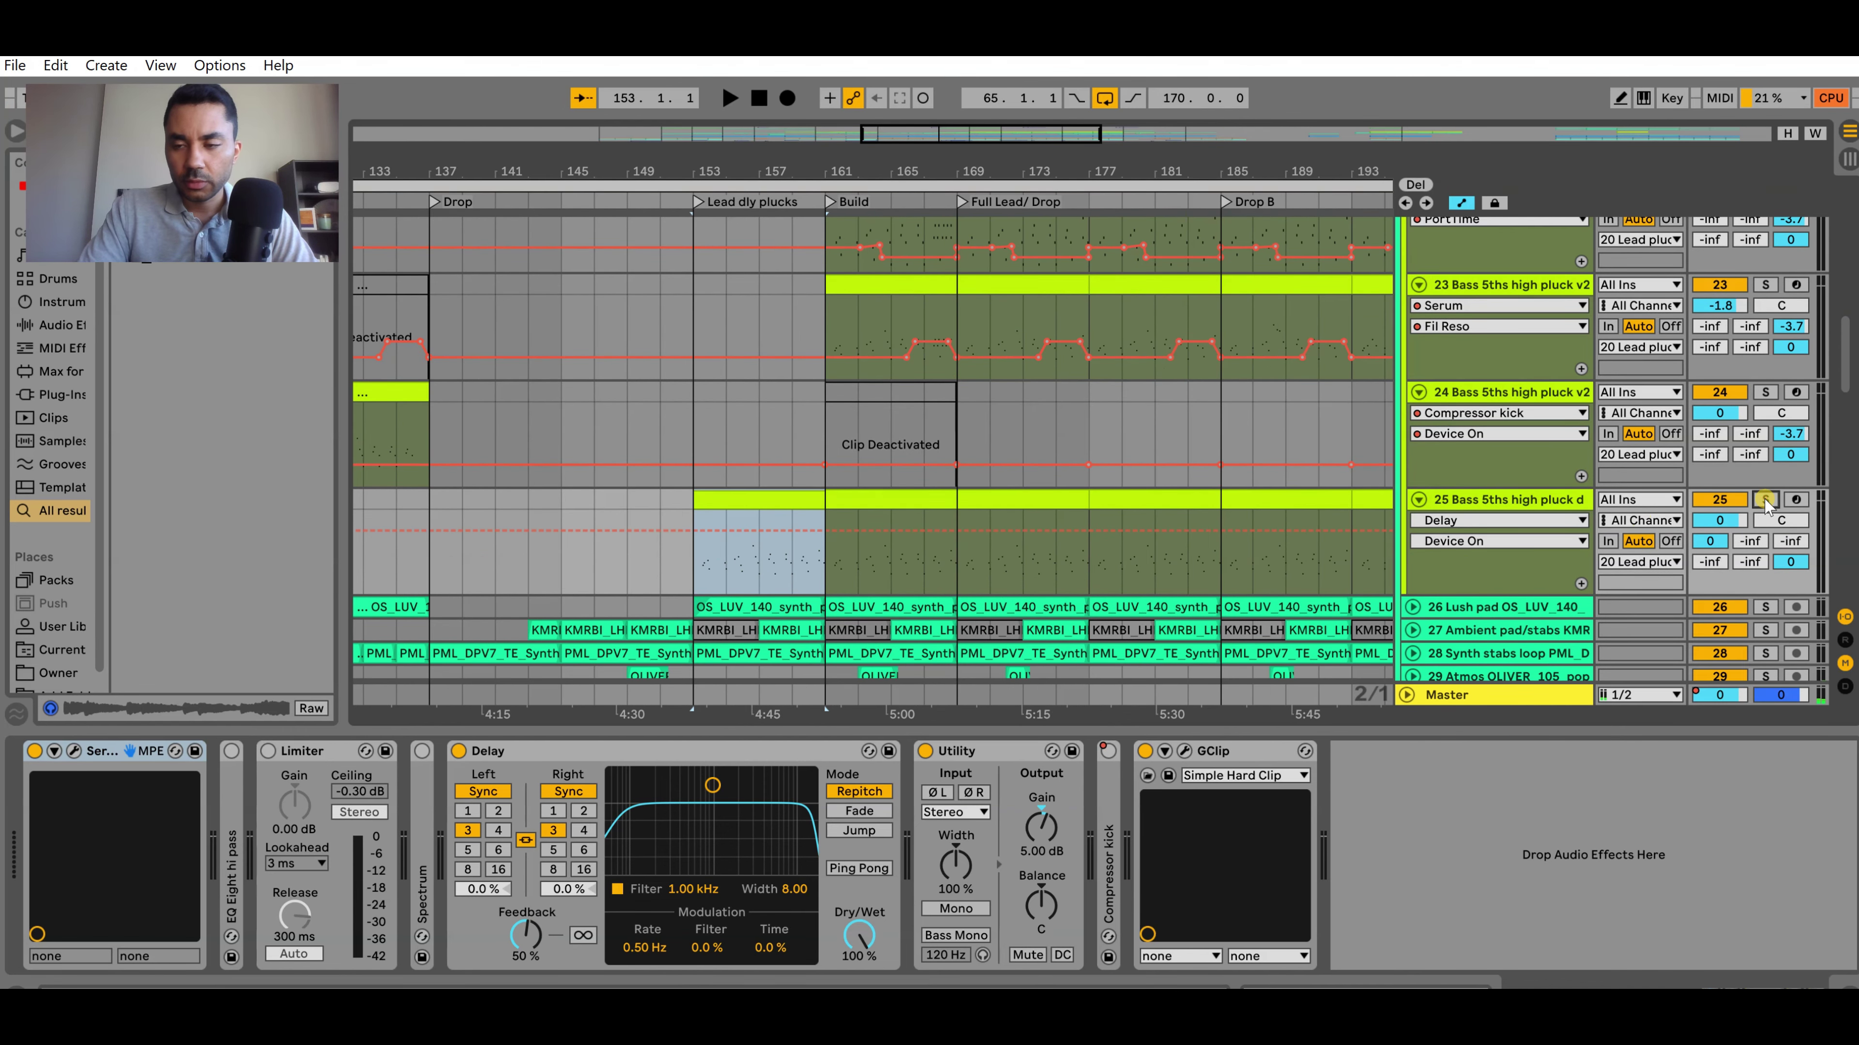
key("plus")
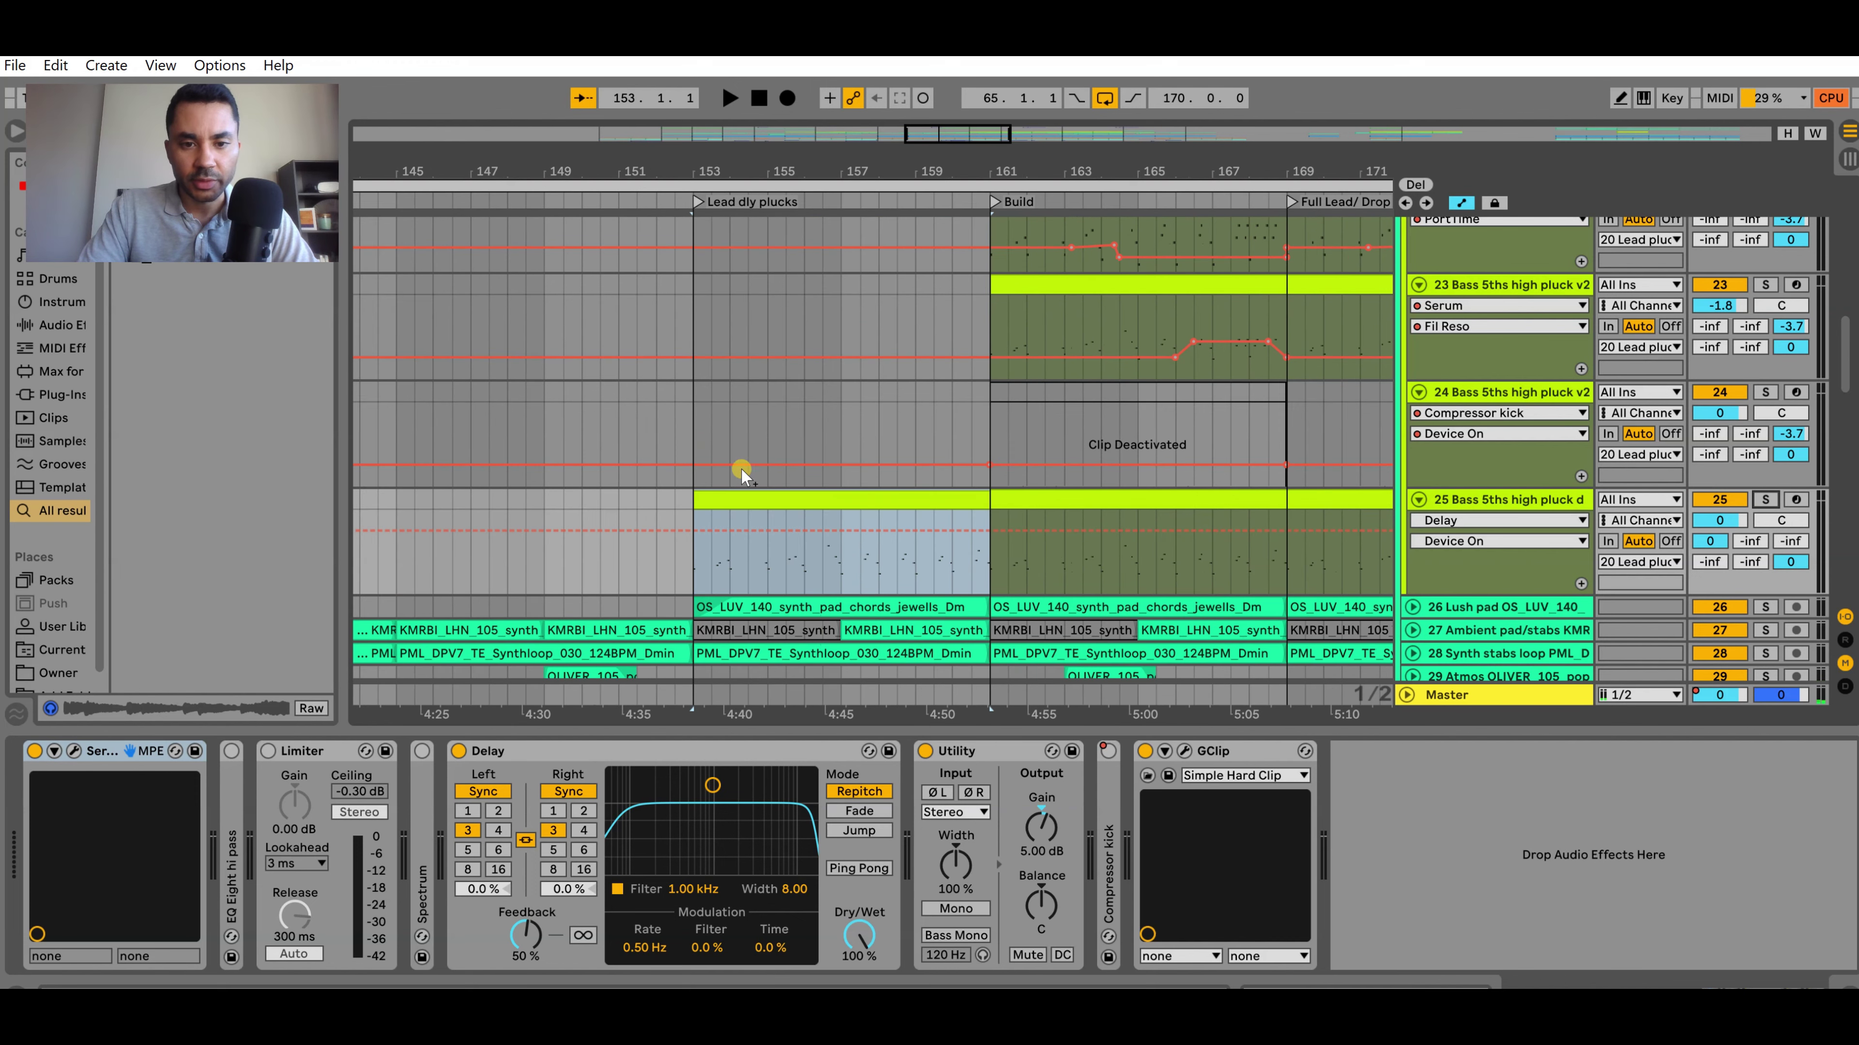
Hide the automation lanes and audition the Lead dly plucks section in the full mix from just before bar 153, showing track 25's devices
left_click(1471, 204)
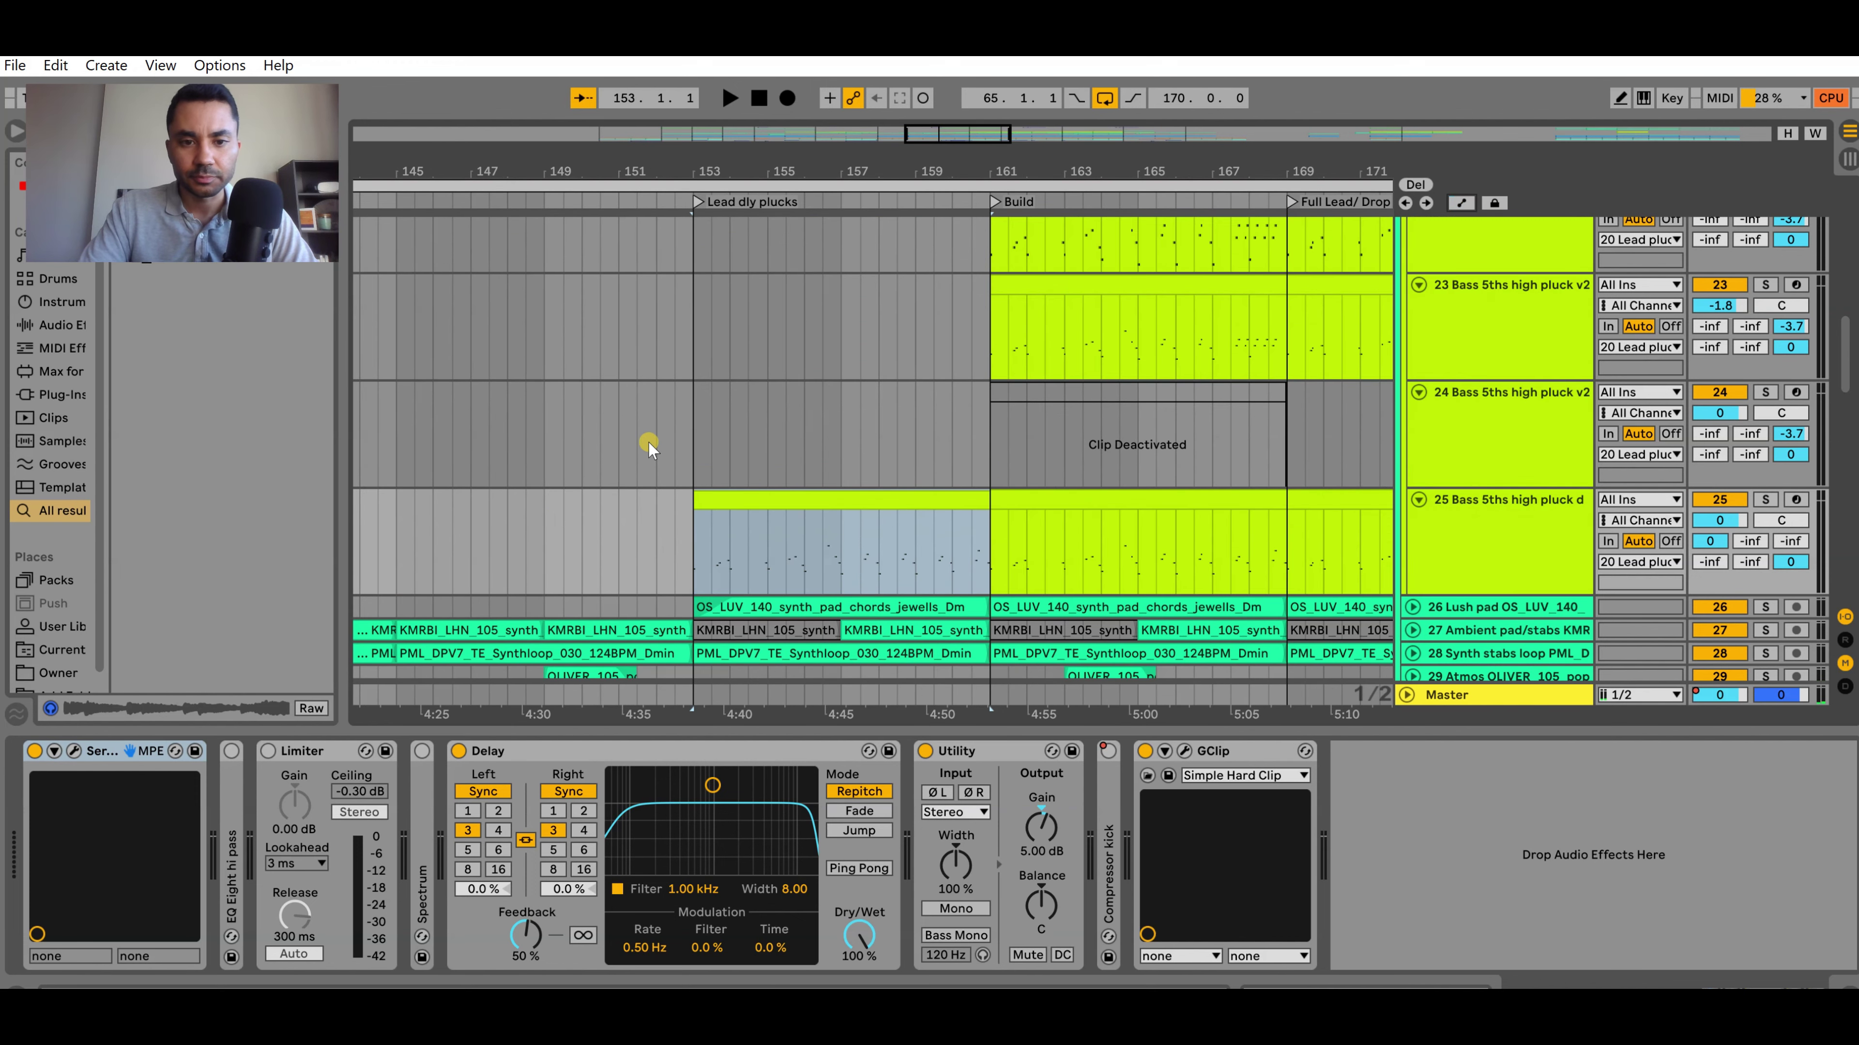
left_click(672, 439)
key("space")
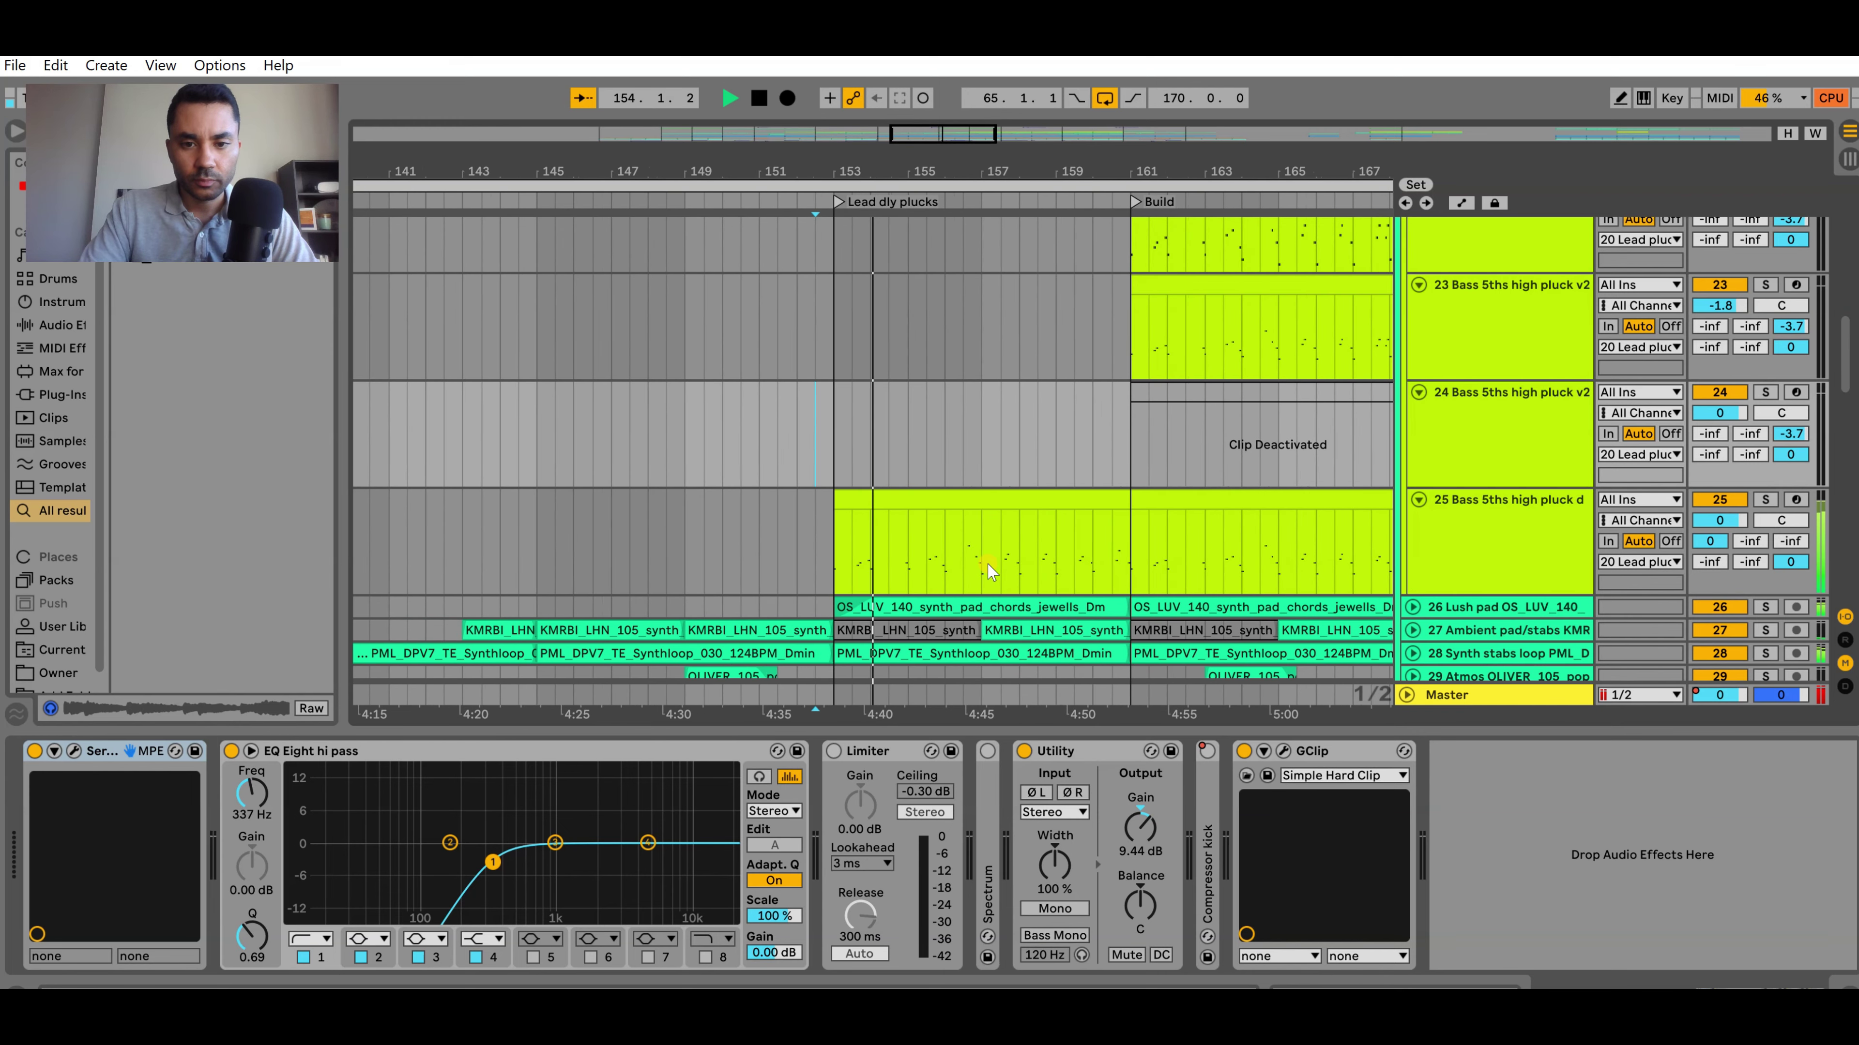
left_click(1441, 531)
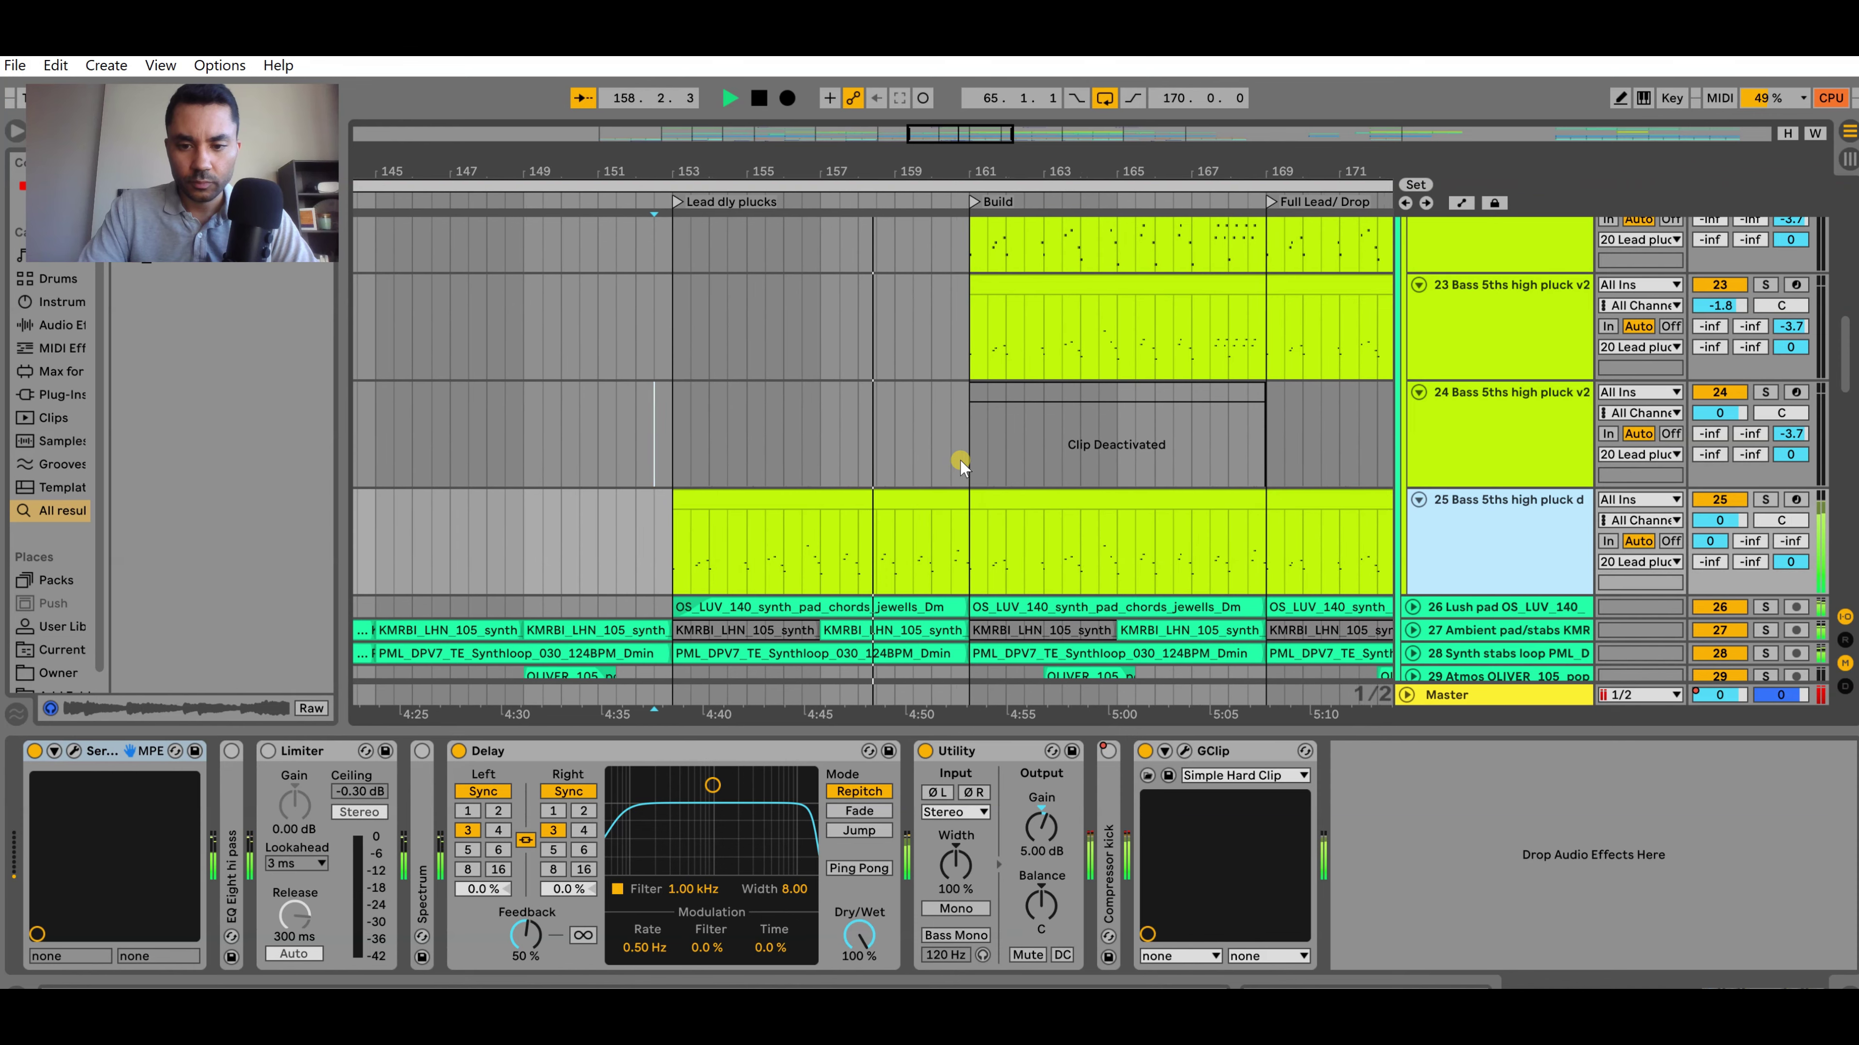
key("space")
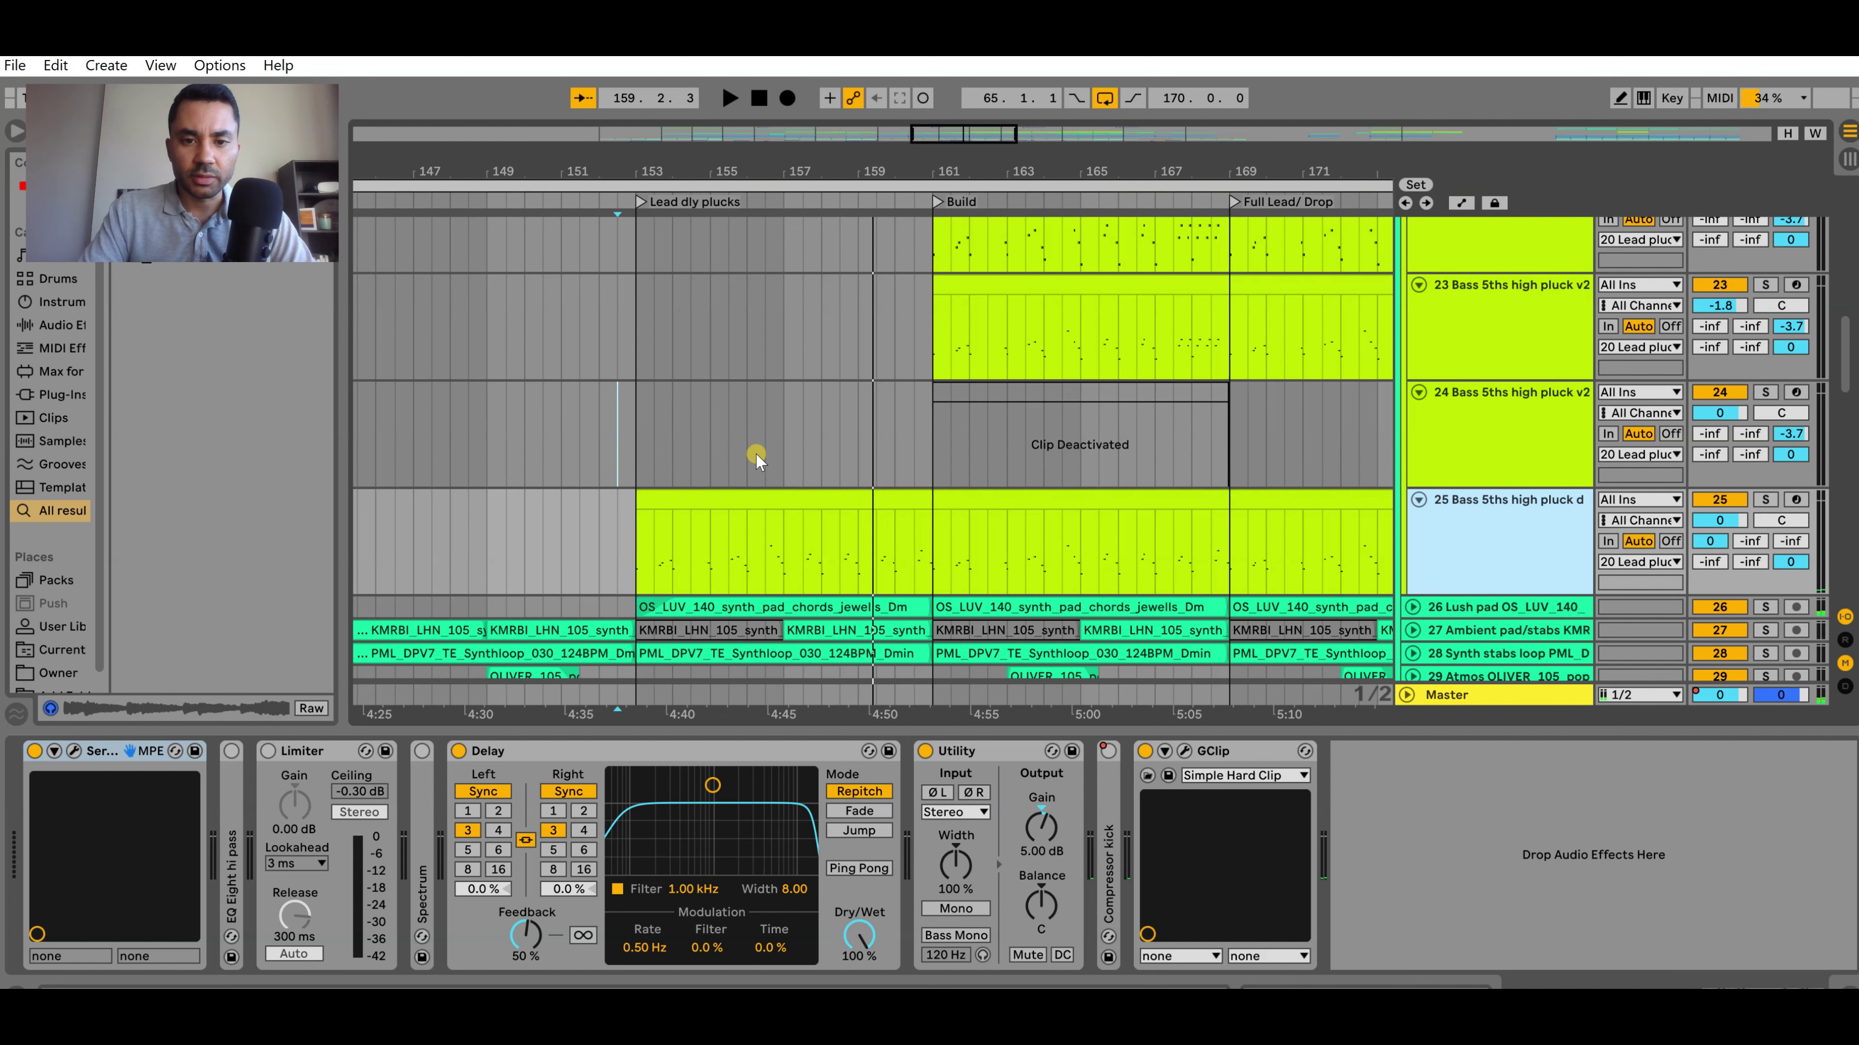
Select the track 24 clip at bar 129 in the first build and audition it soloed, then turn the solo off
scroll(851, 467, "down", 5)
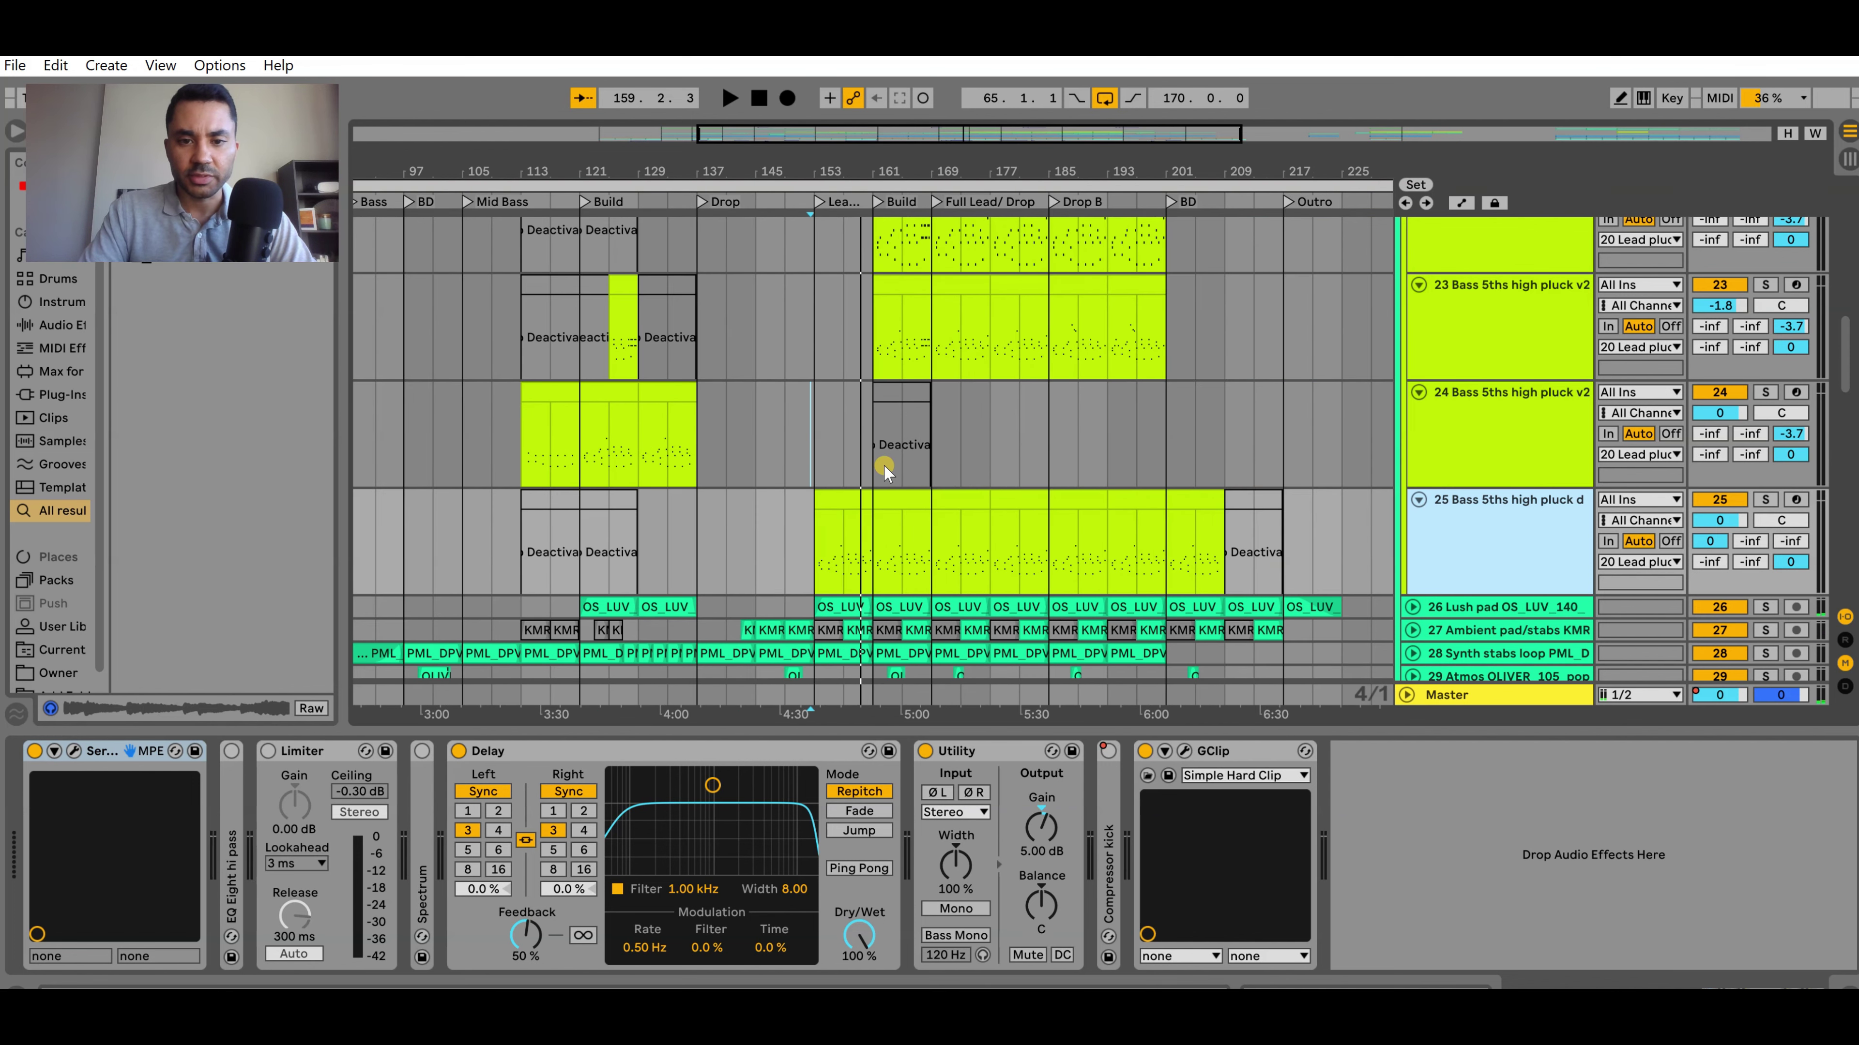
scroll(871, 471, "up", 1)
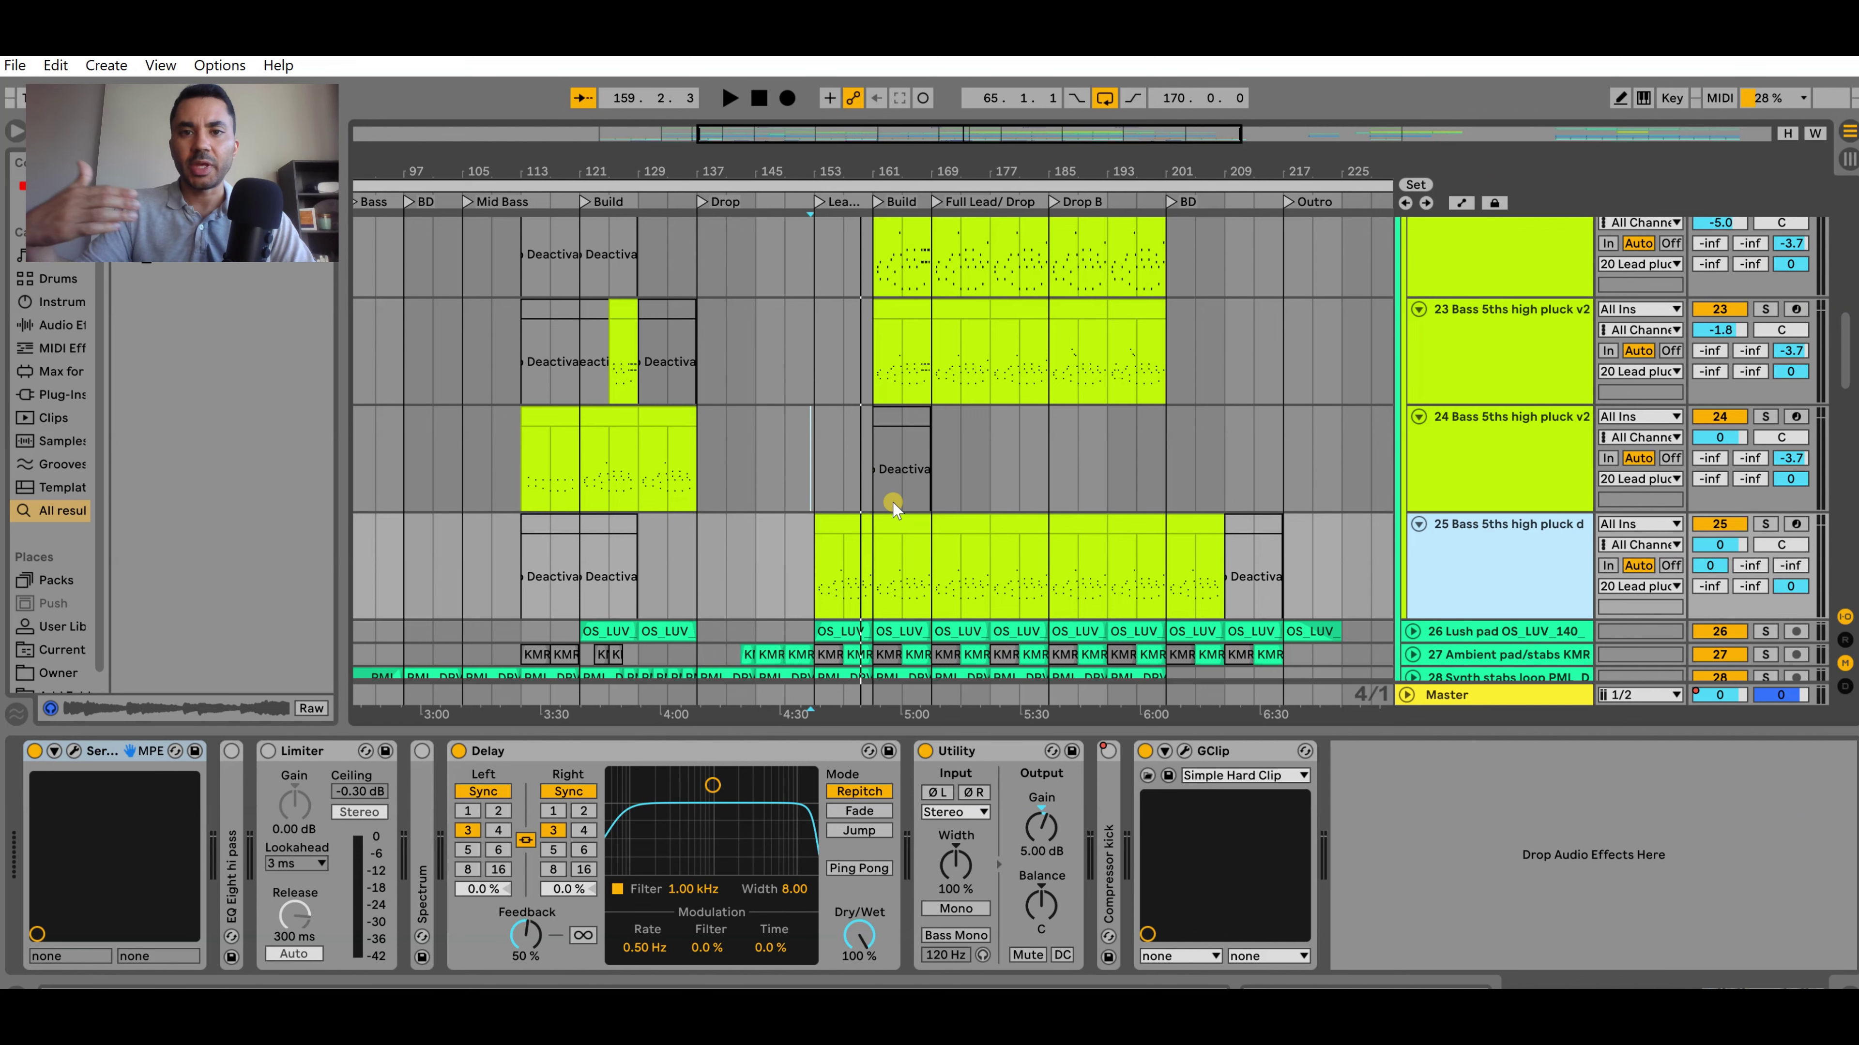
scroll(892, 503, "up", 2)
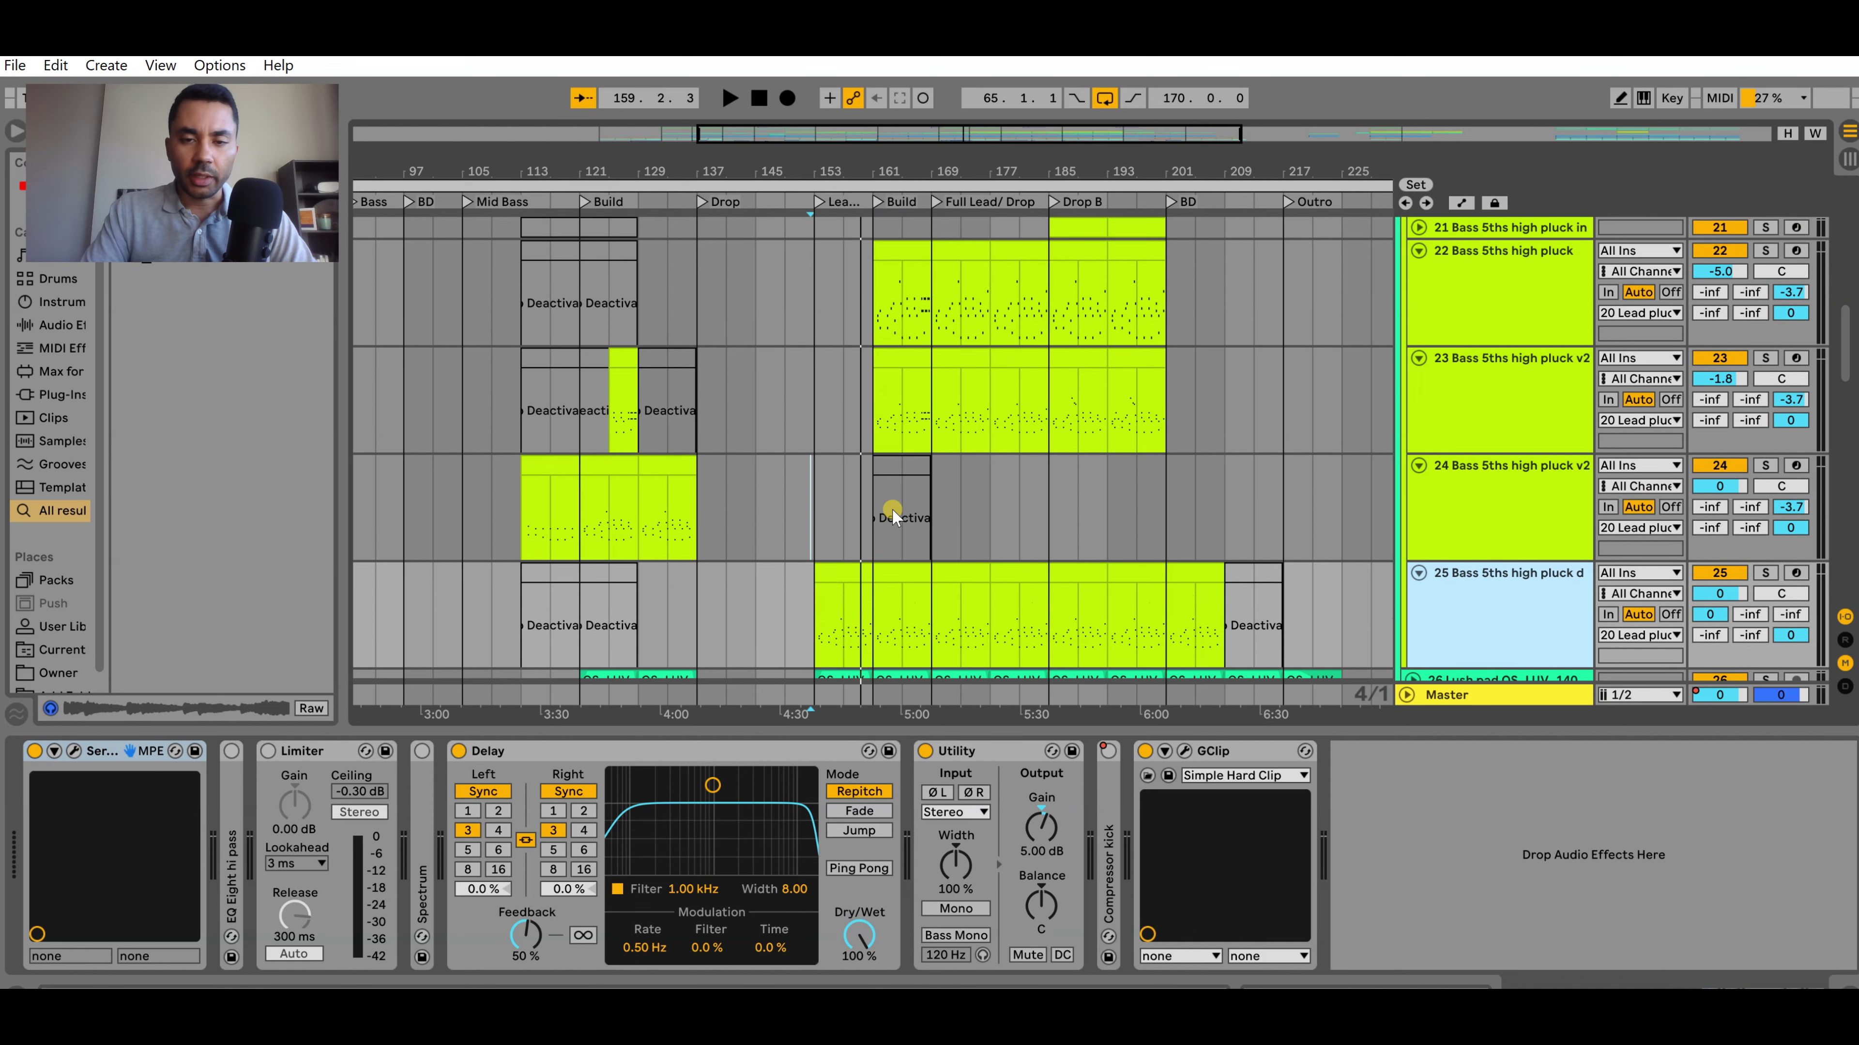
scroll(892, 505, "up", 3)
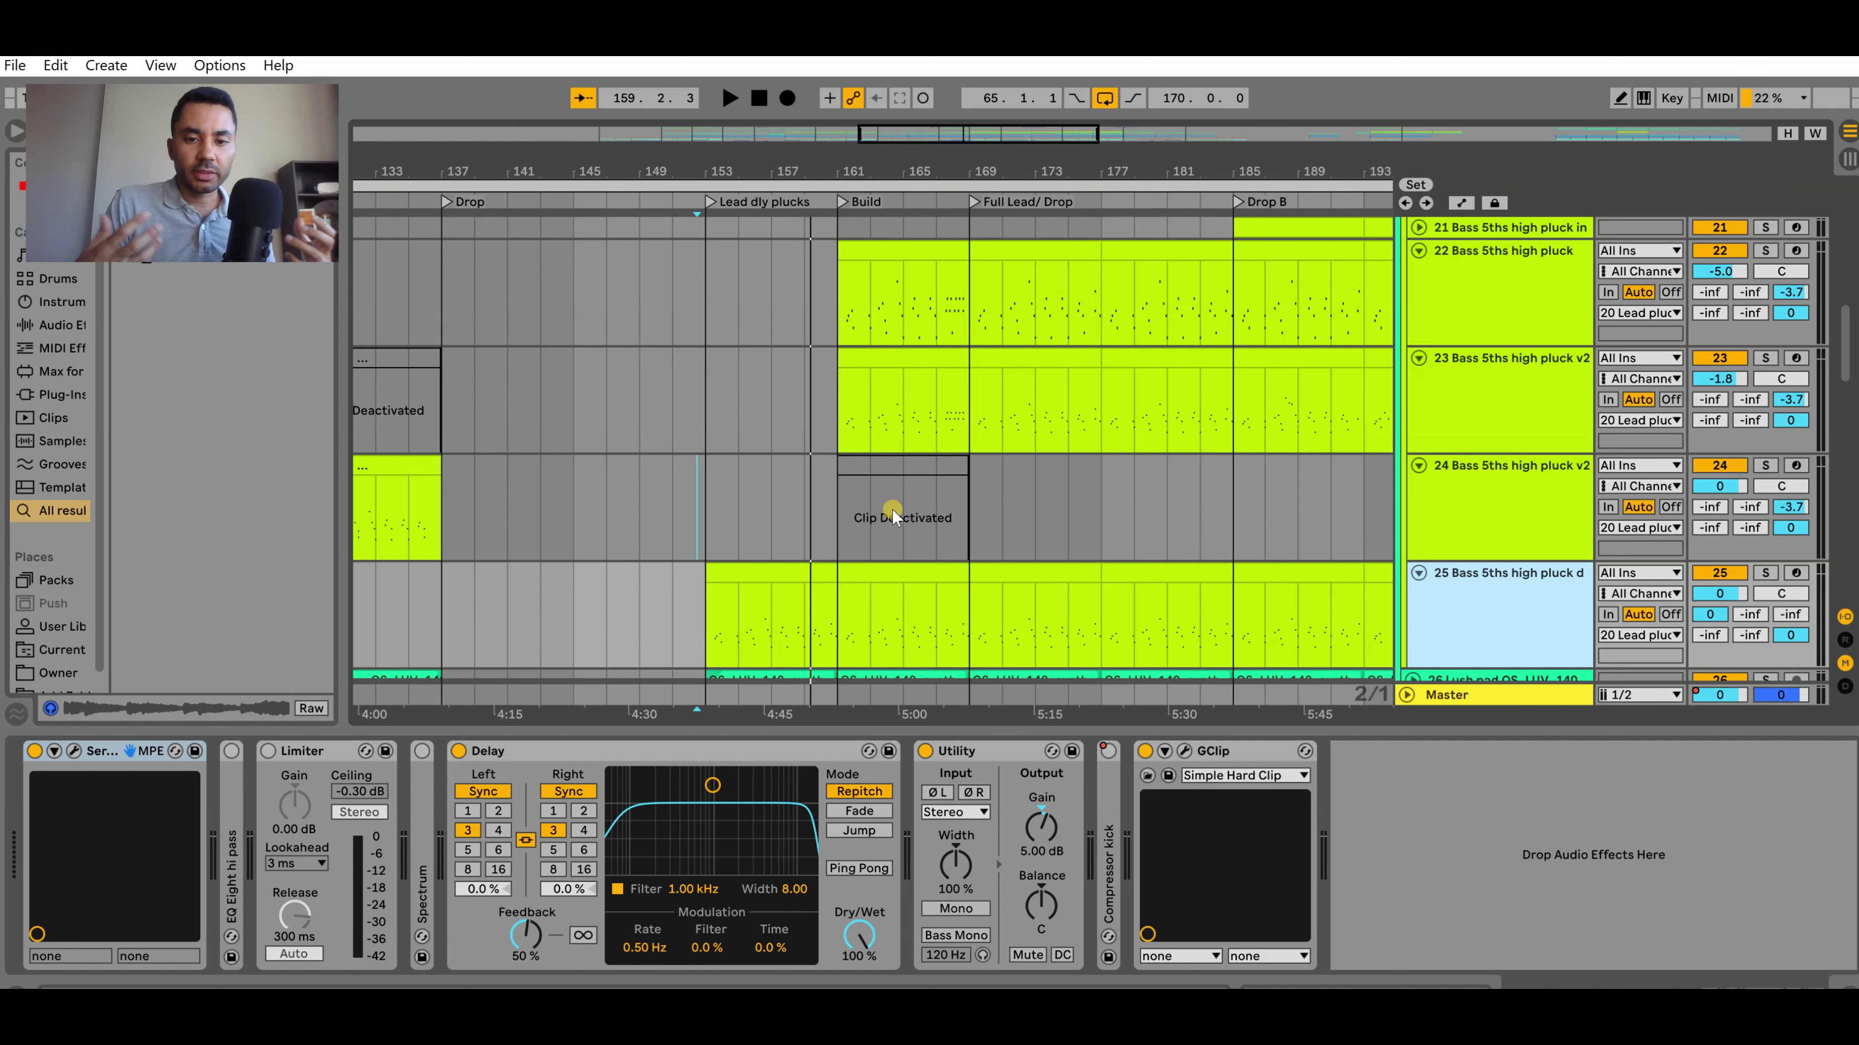
scroll(867, 505, "down", 3)
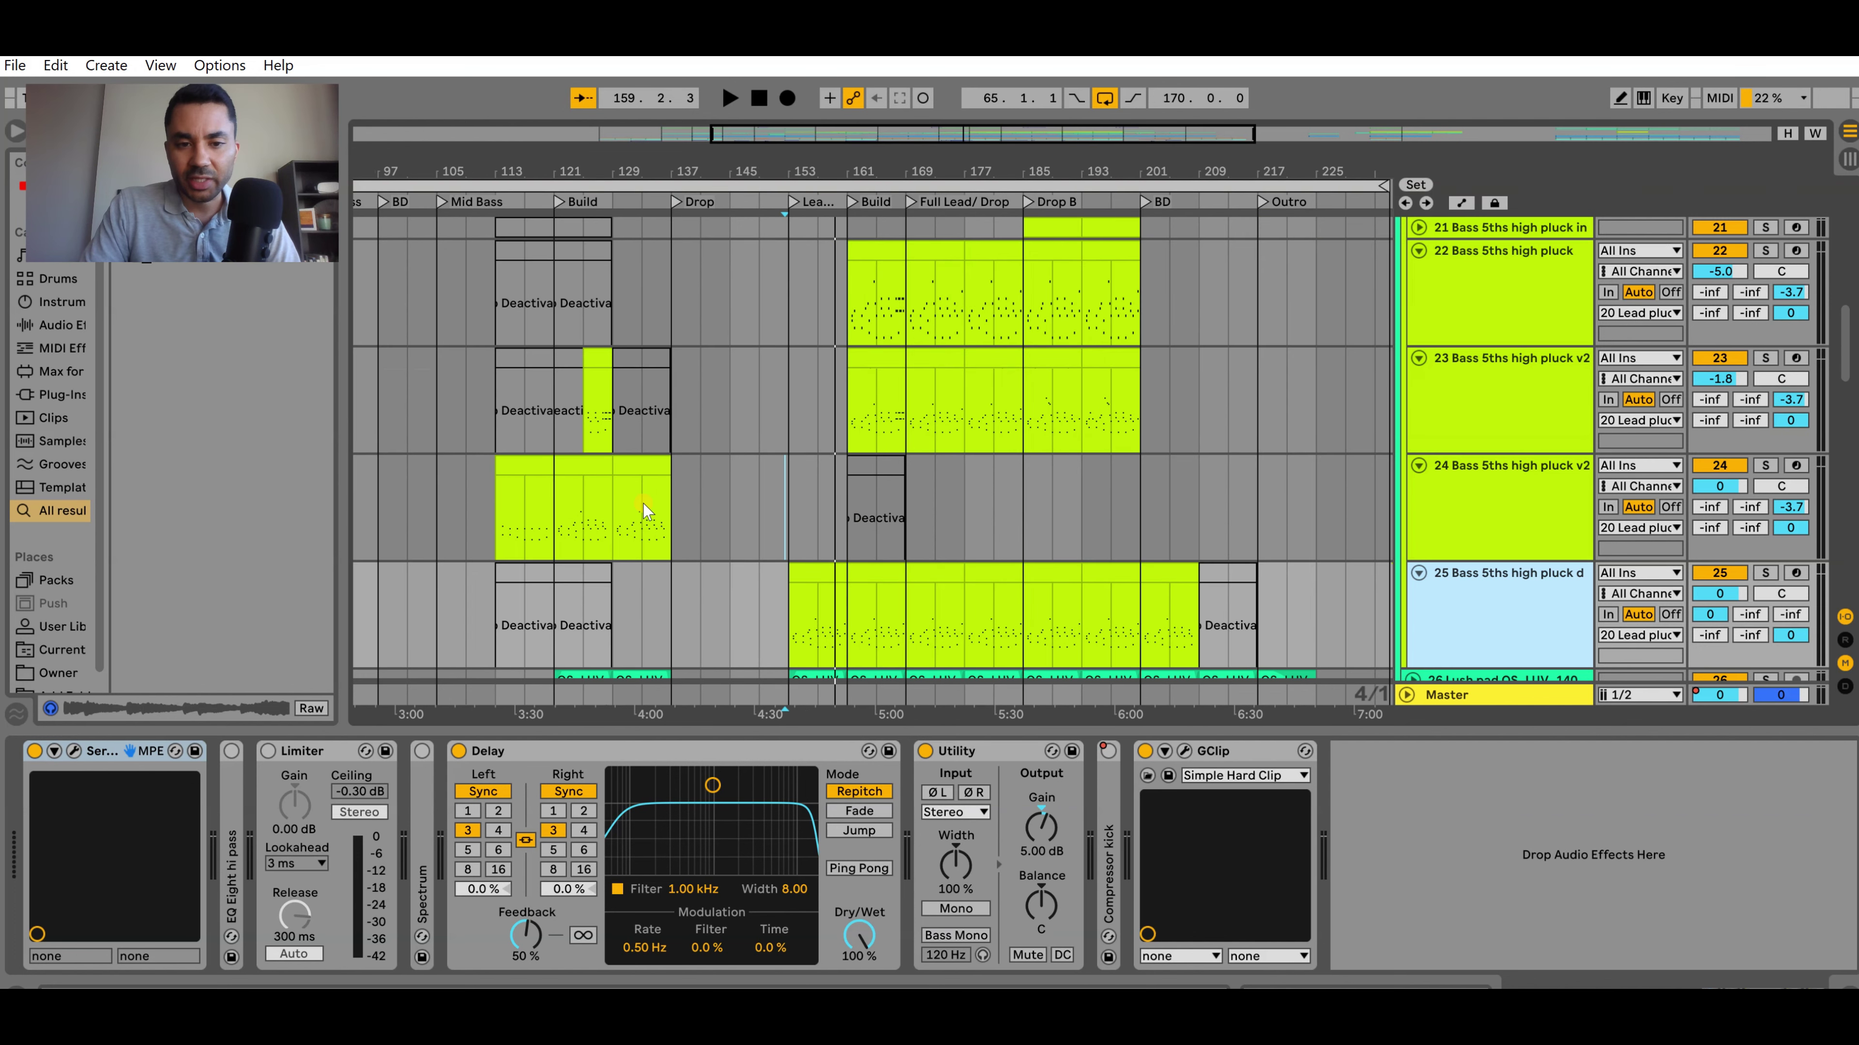
left_click(638, 469)
left_click(1763, 468)
key("space")
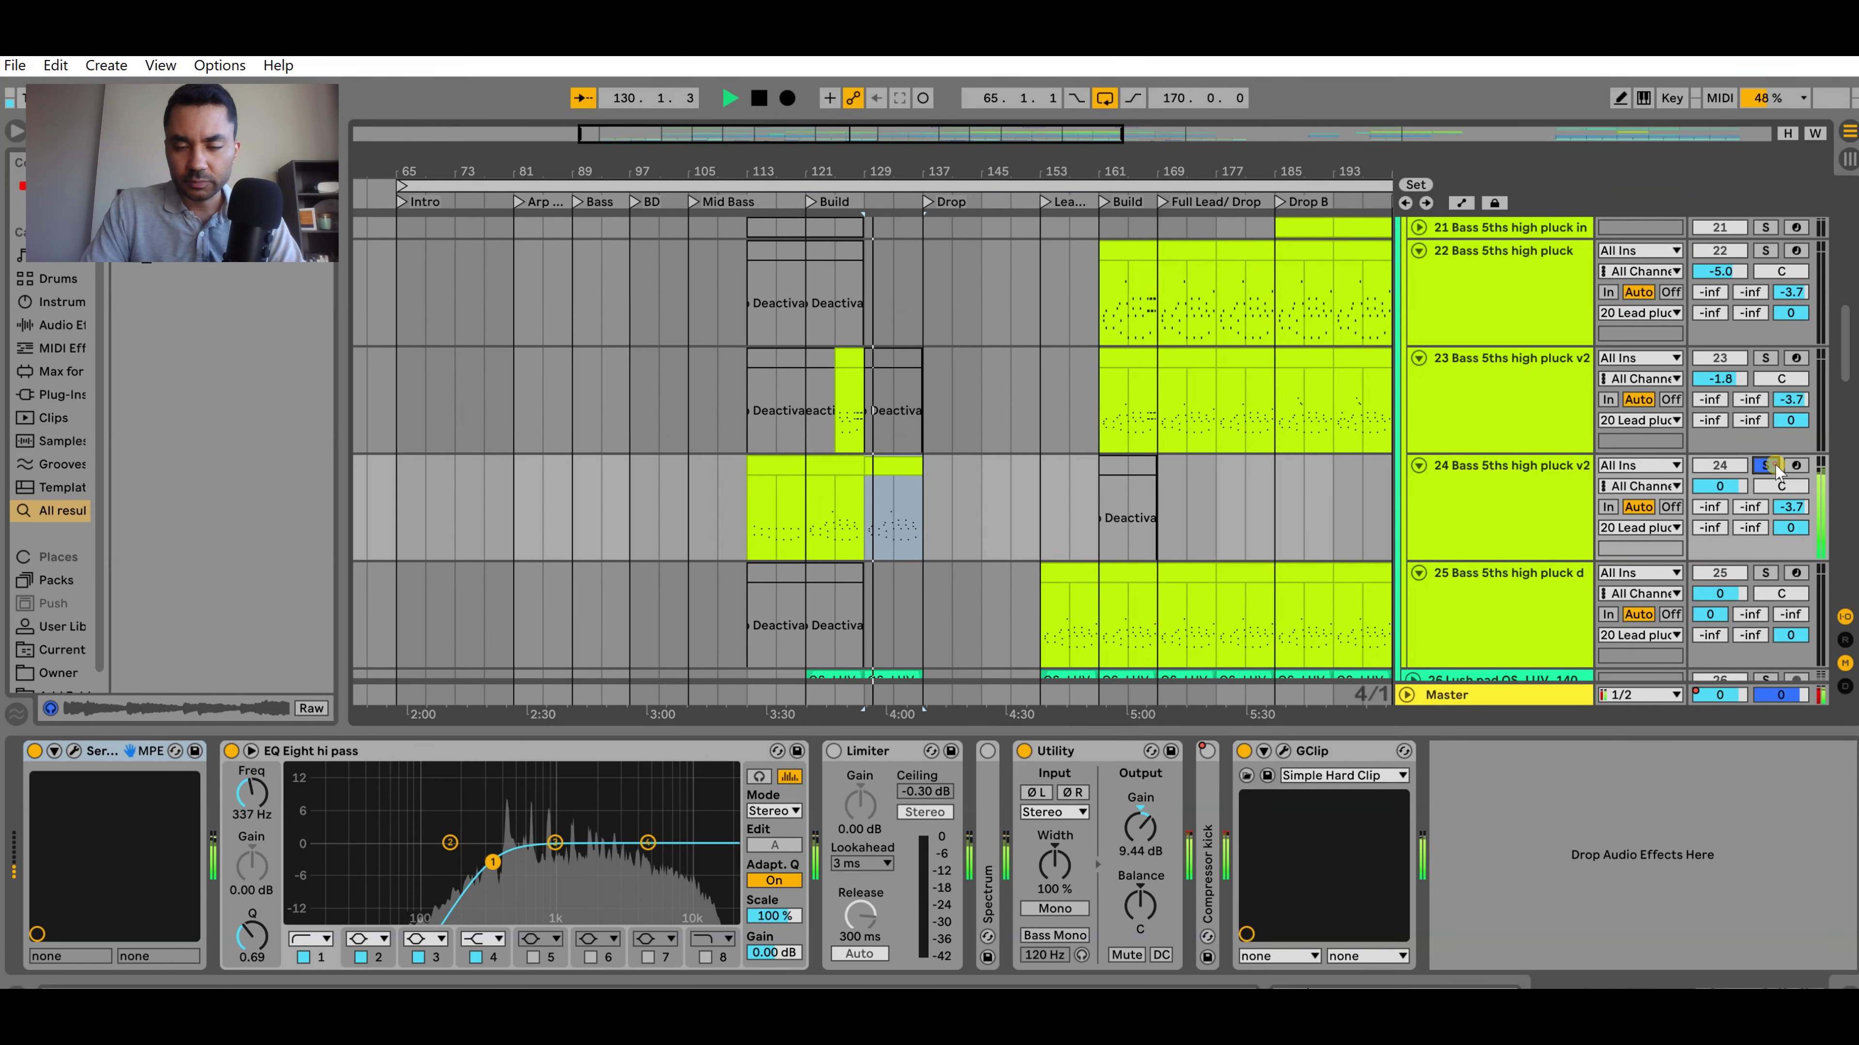
left_click(1765, 466)
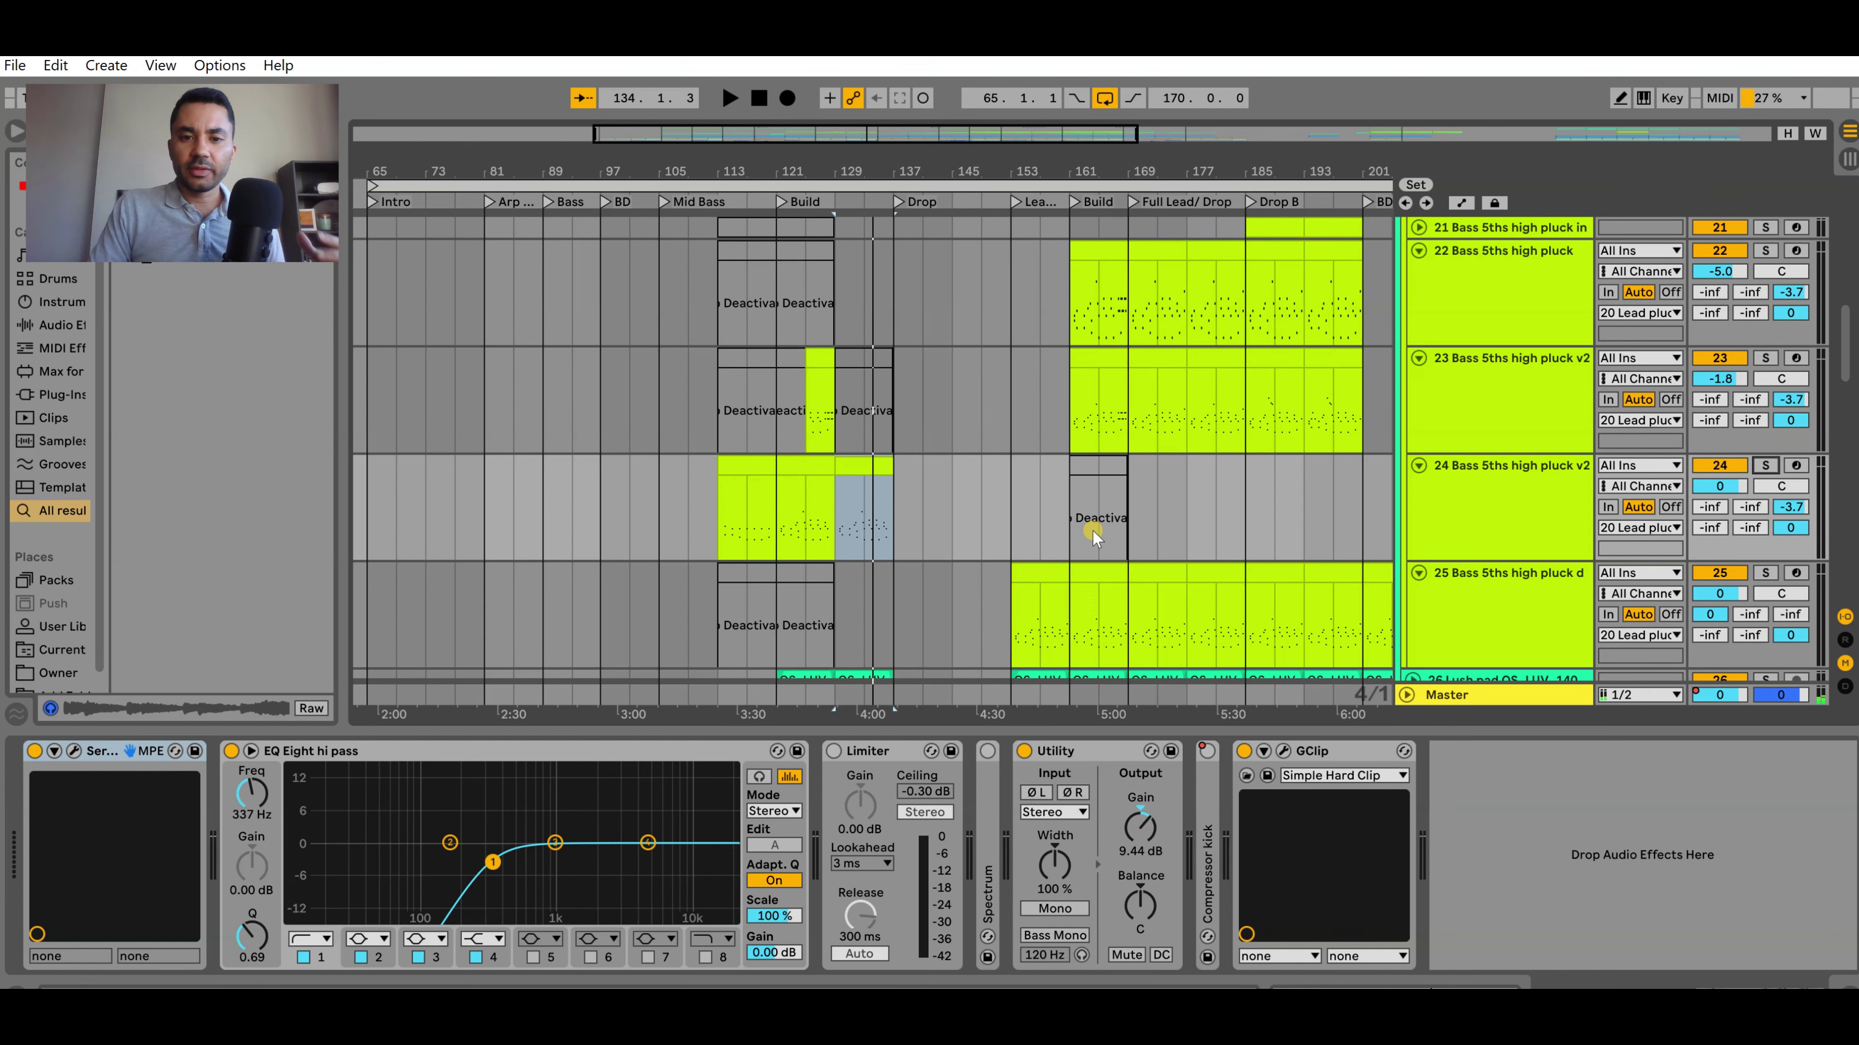
Audition the transition from the first build into the Drop at bar 137 in the full mix
scroll(921, 505, "up", 4)
left_click(730, 431)
key("space")
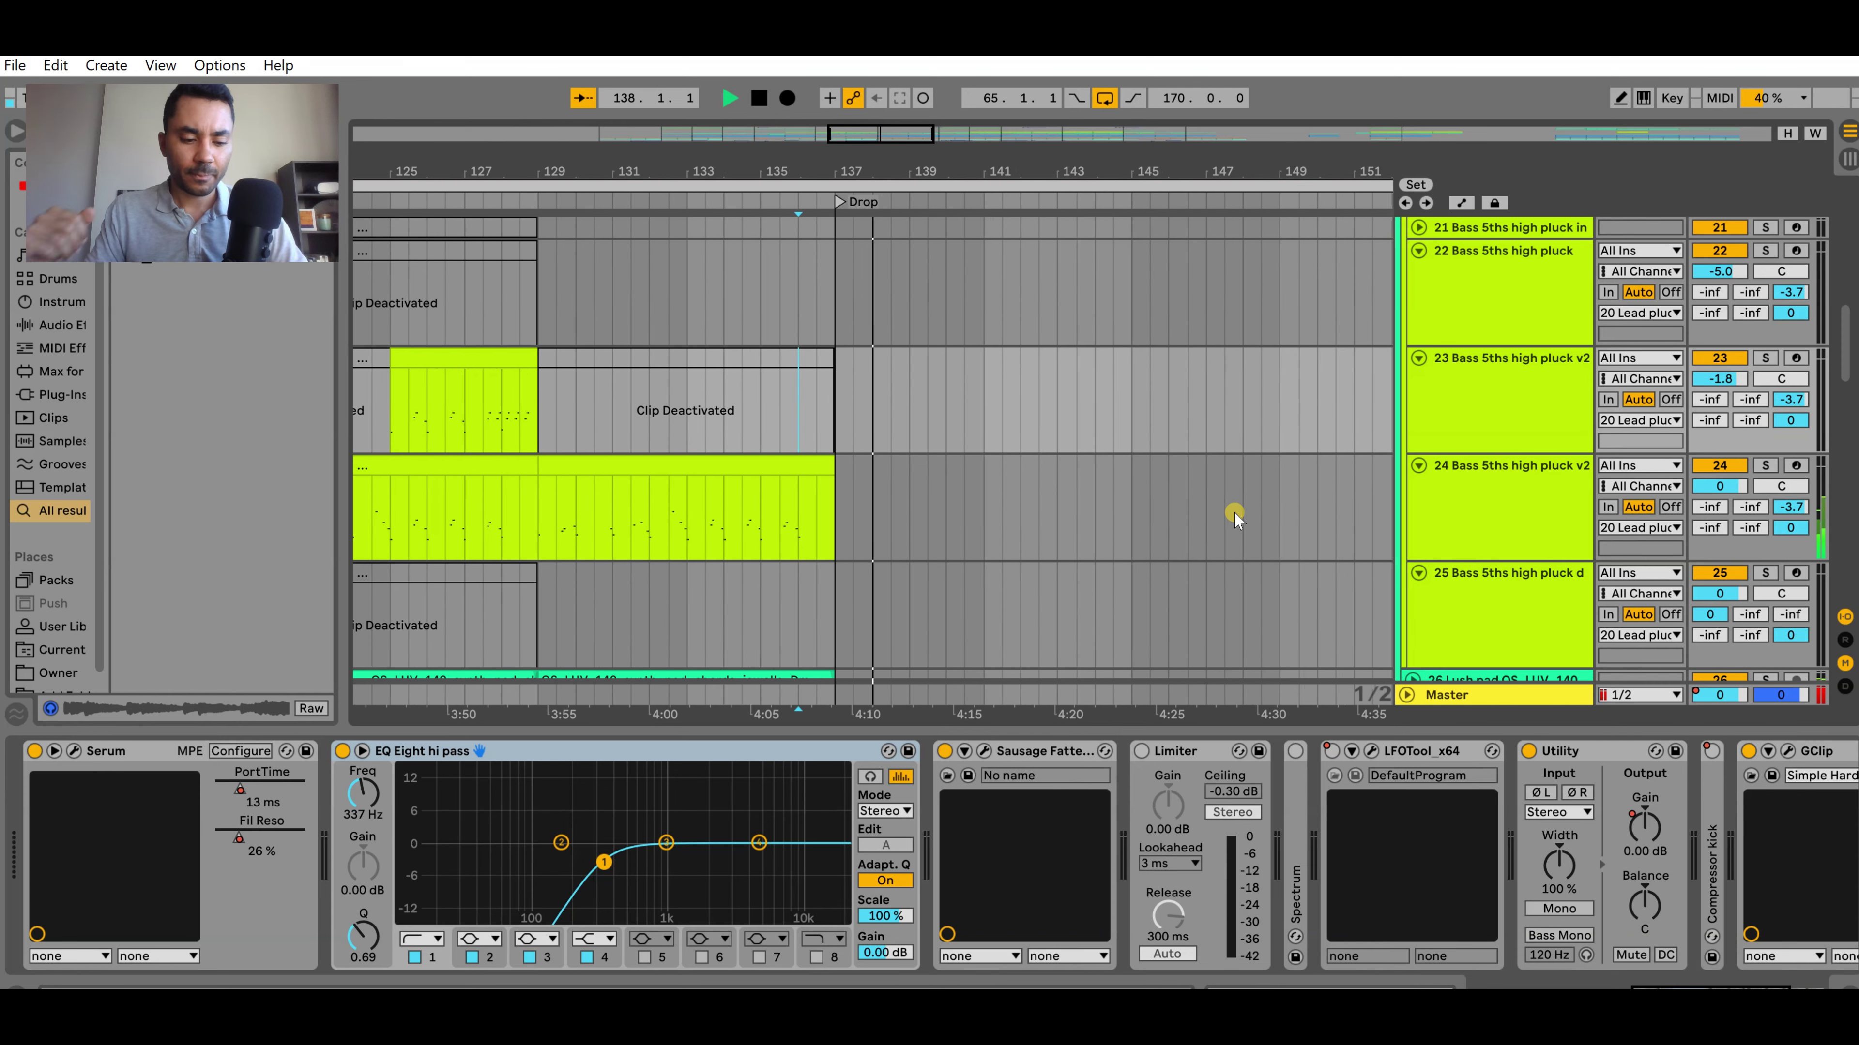
scroll(1240, 505, "down", 4)
scroll(1090, 505, "down", 2)
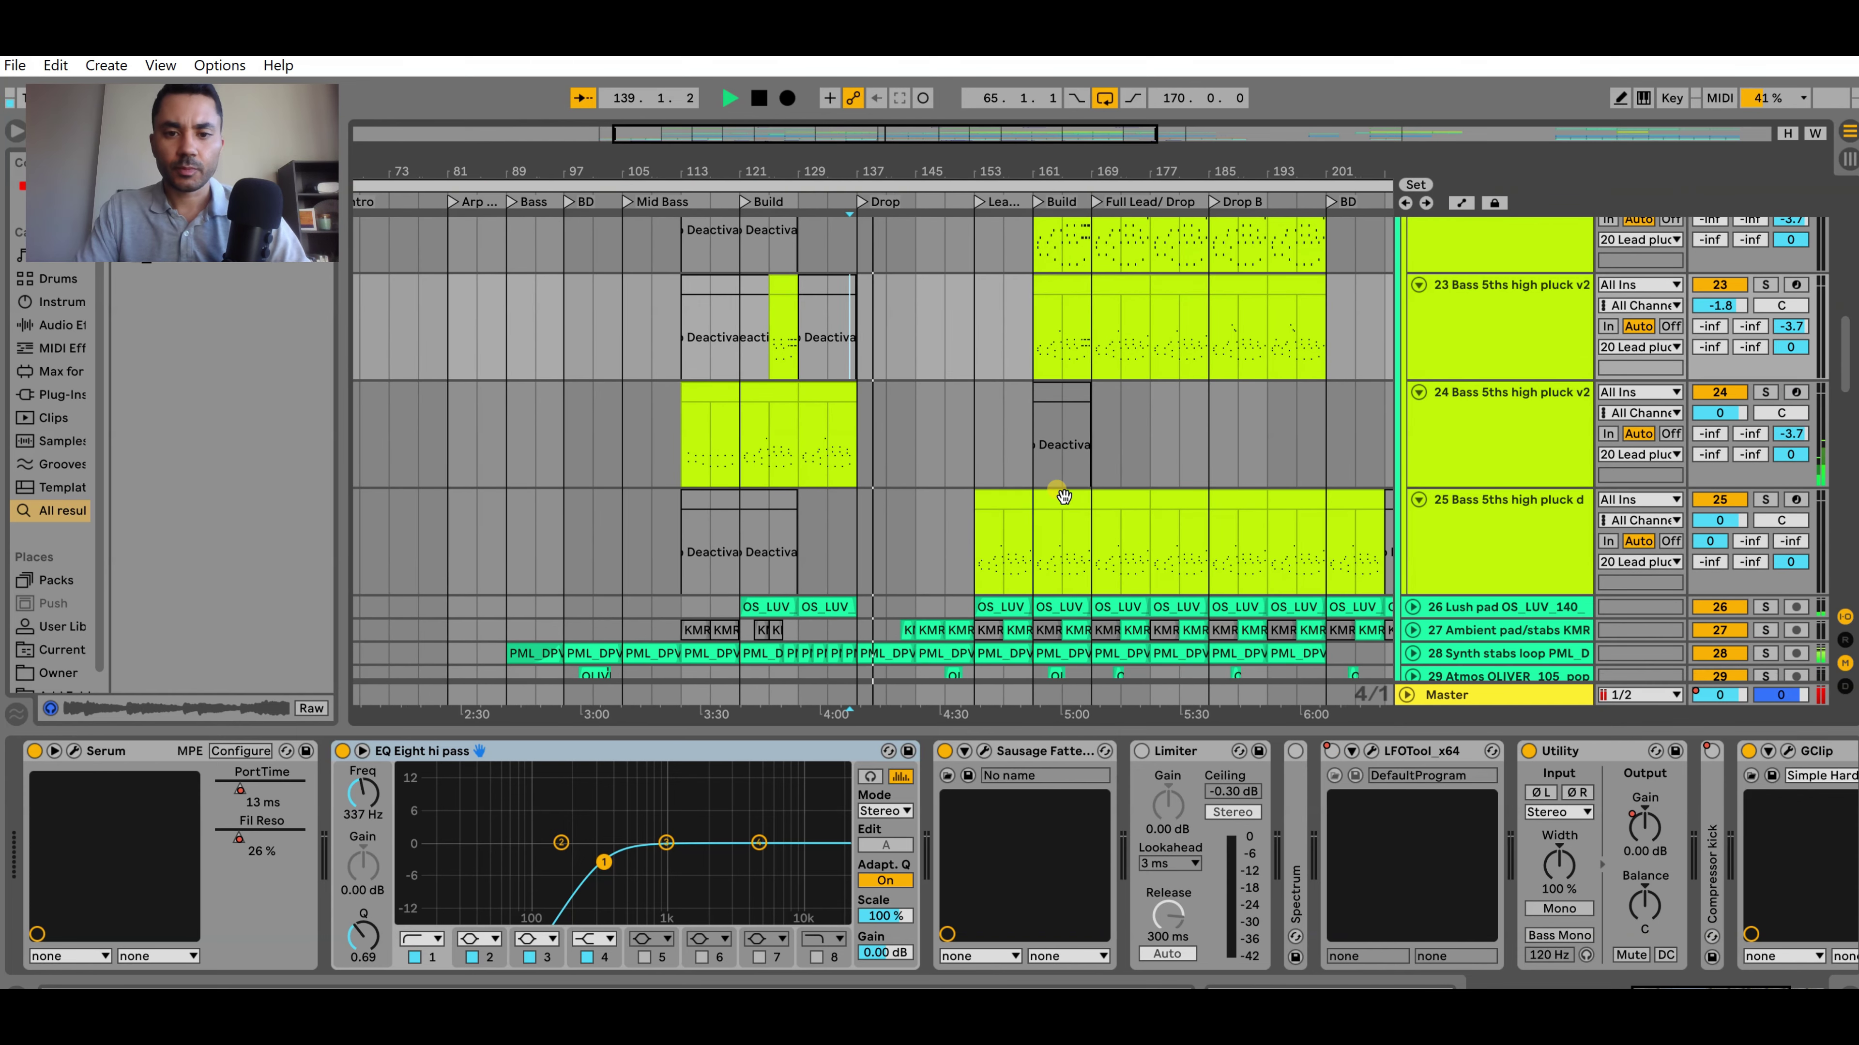
key("space")
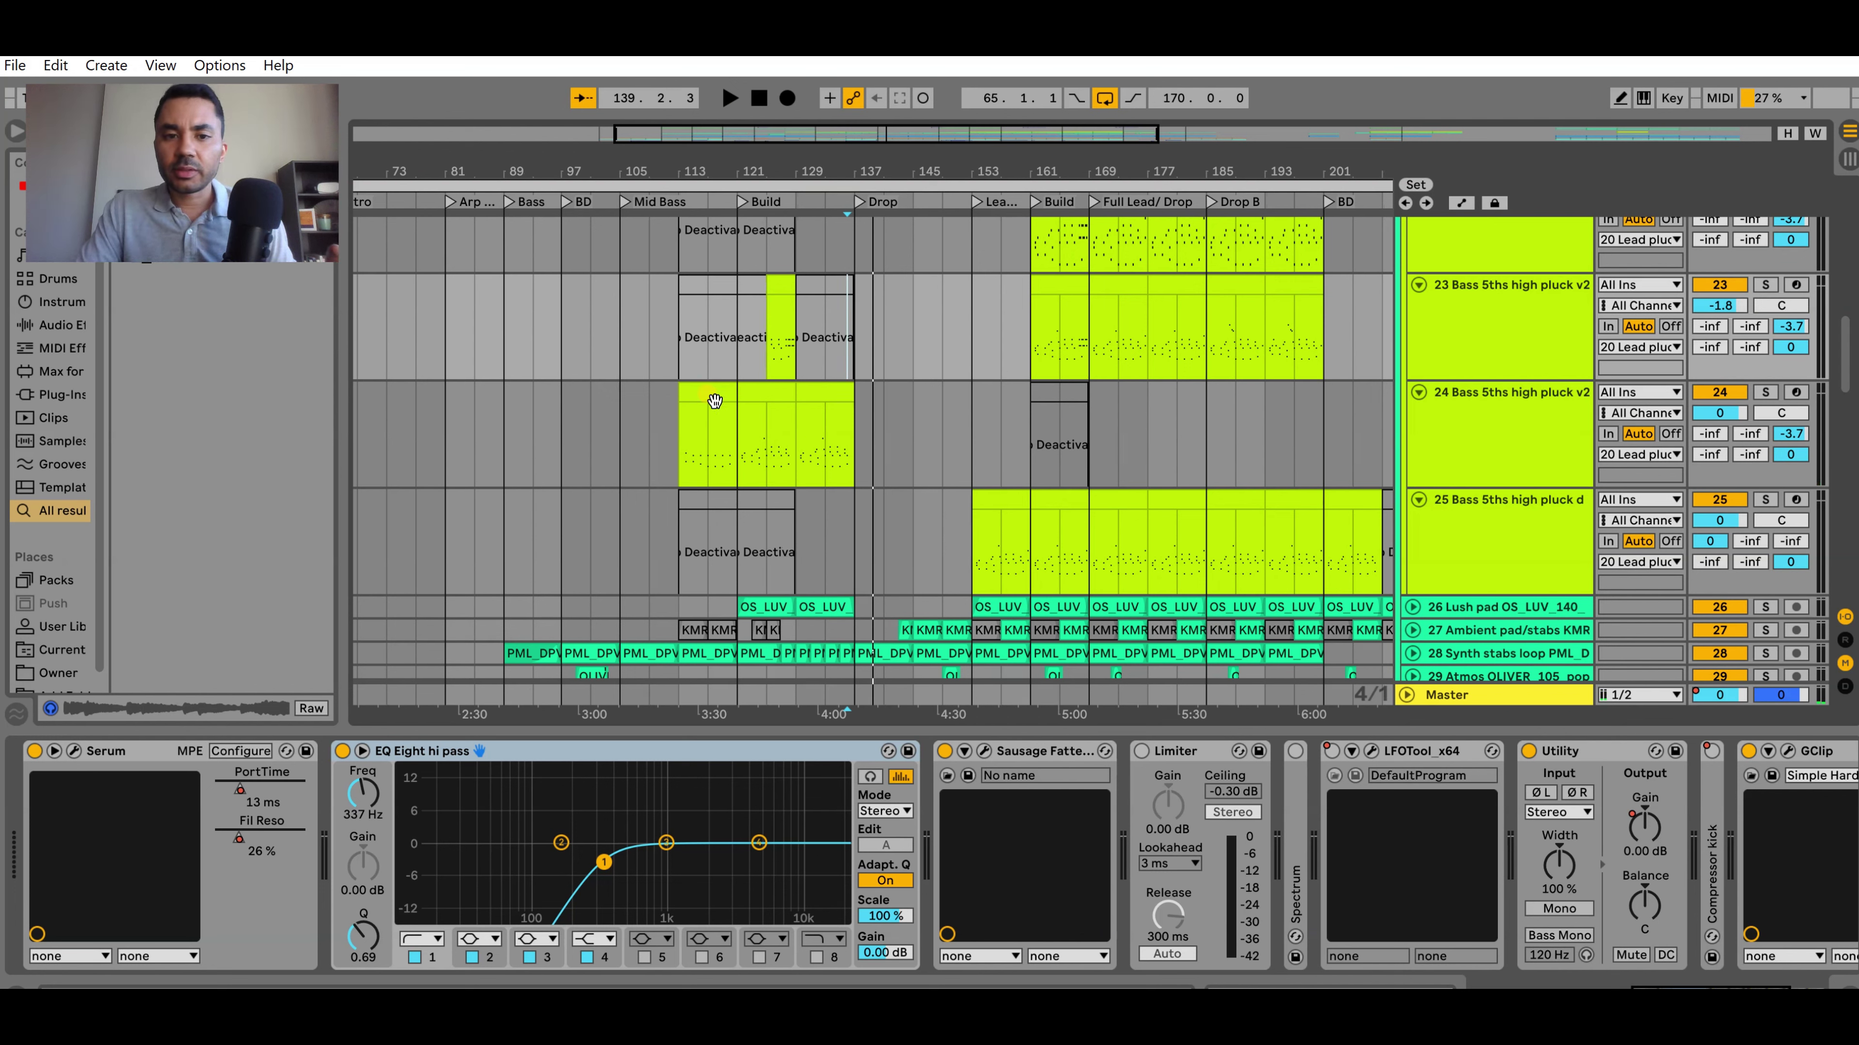
Compare the track 24 clip at bar 113 with the track 25 clip at bar 153 in the Lead dly plucks section
left_click(705, 388)
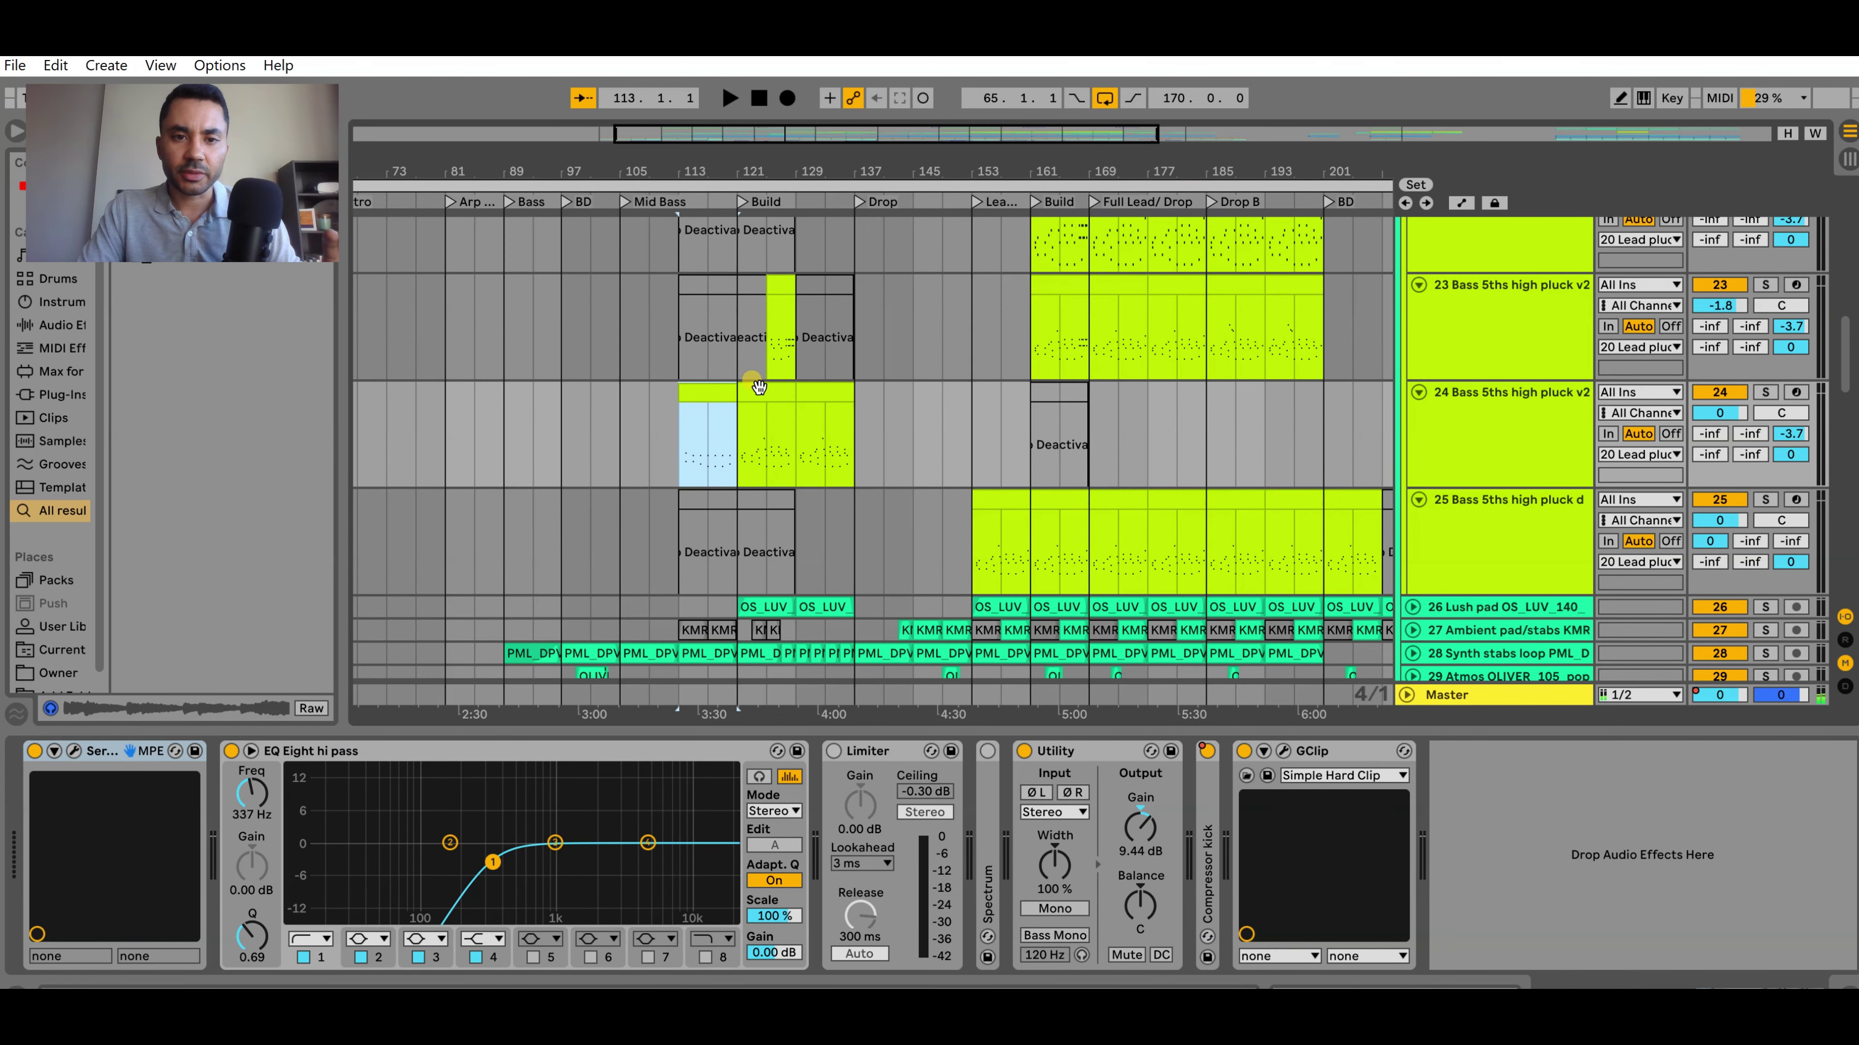
left_click(979, 455)
scroll(1002, 475, "up", 3)
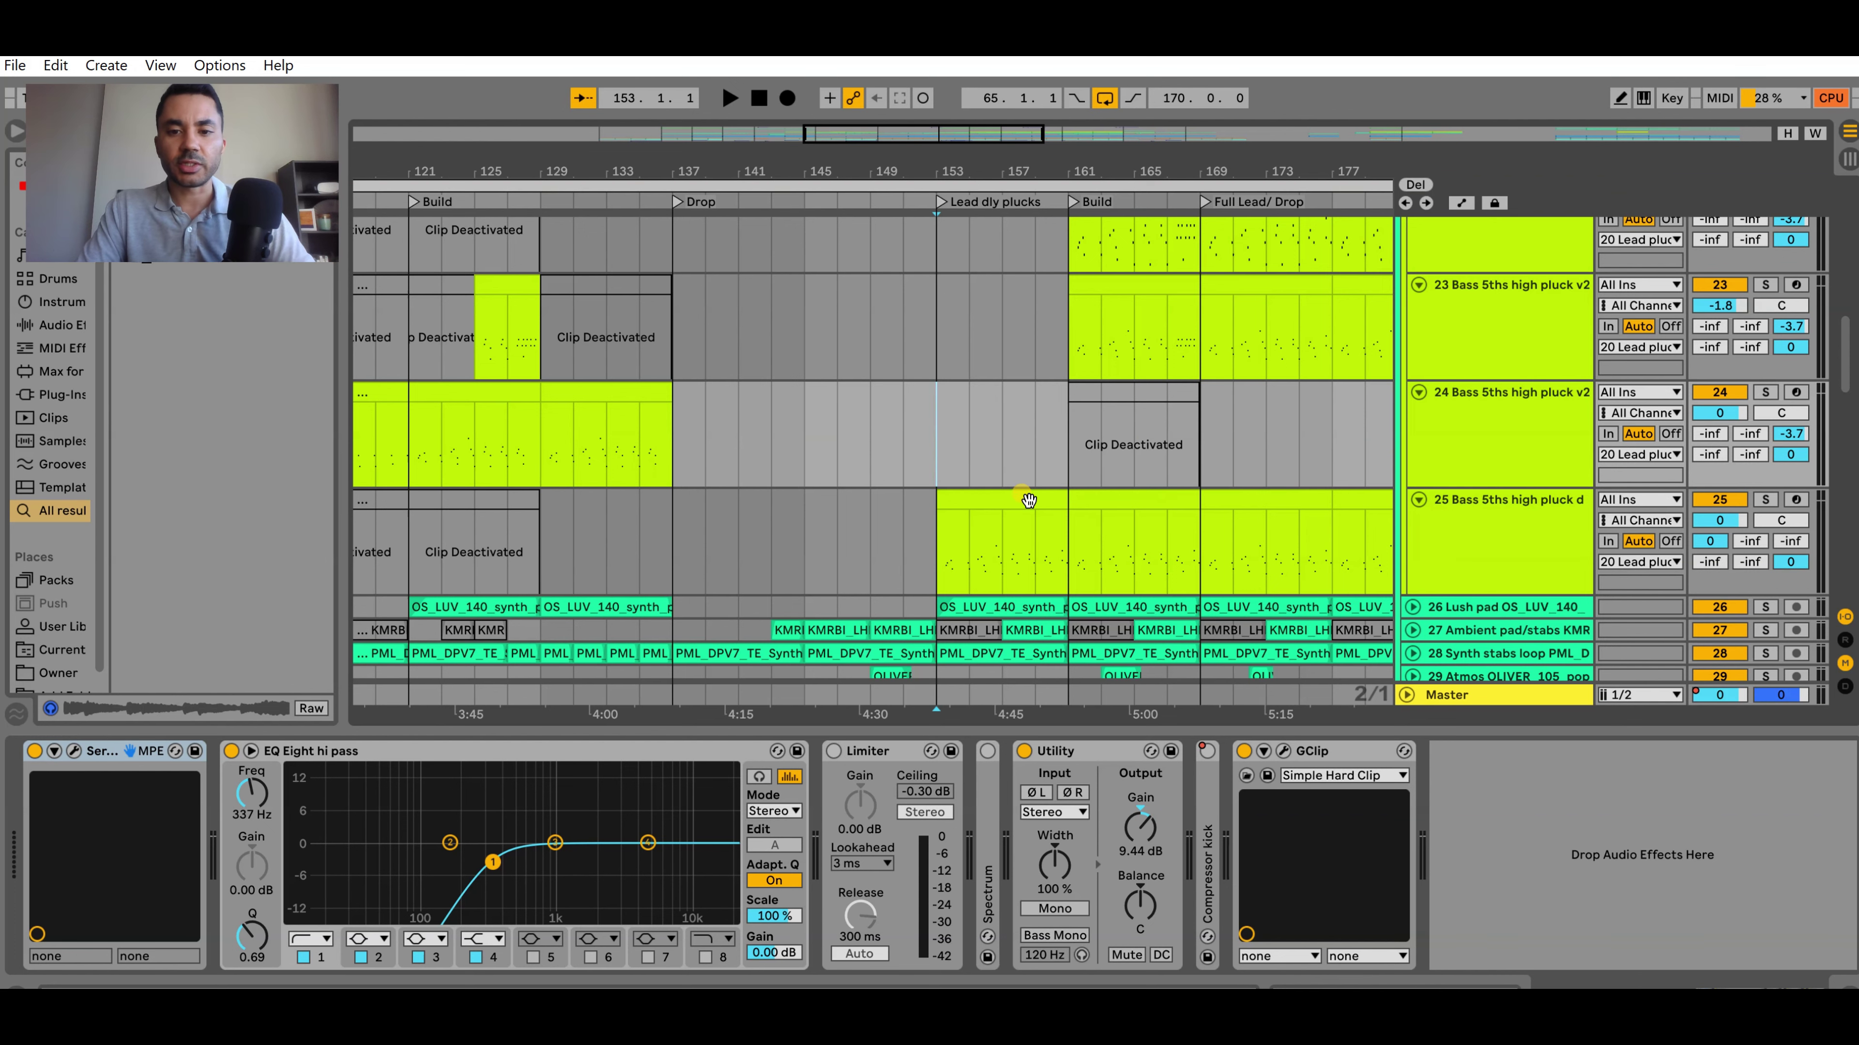
left_click(1048, 503)
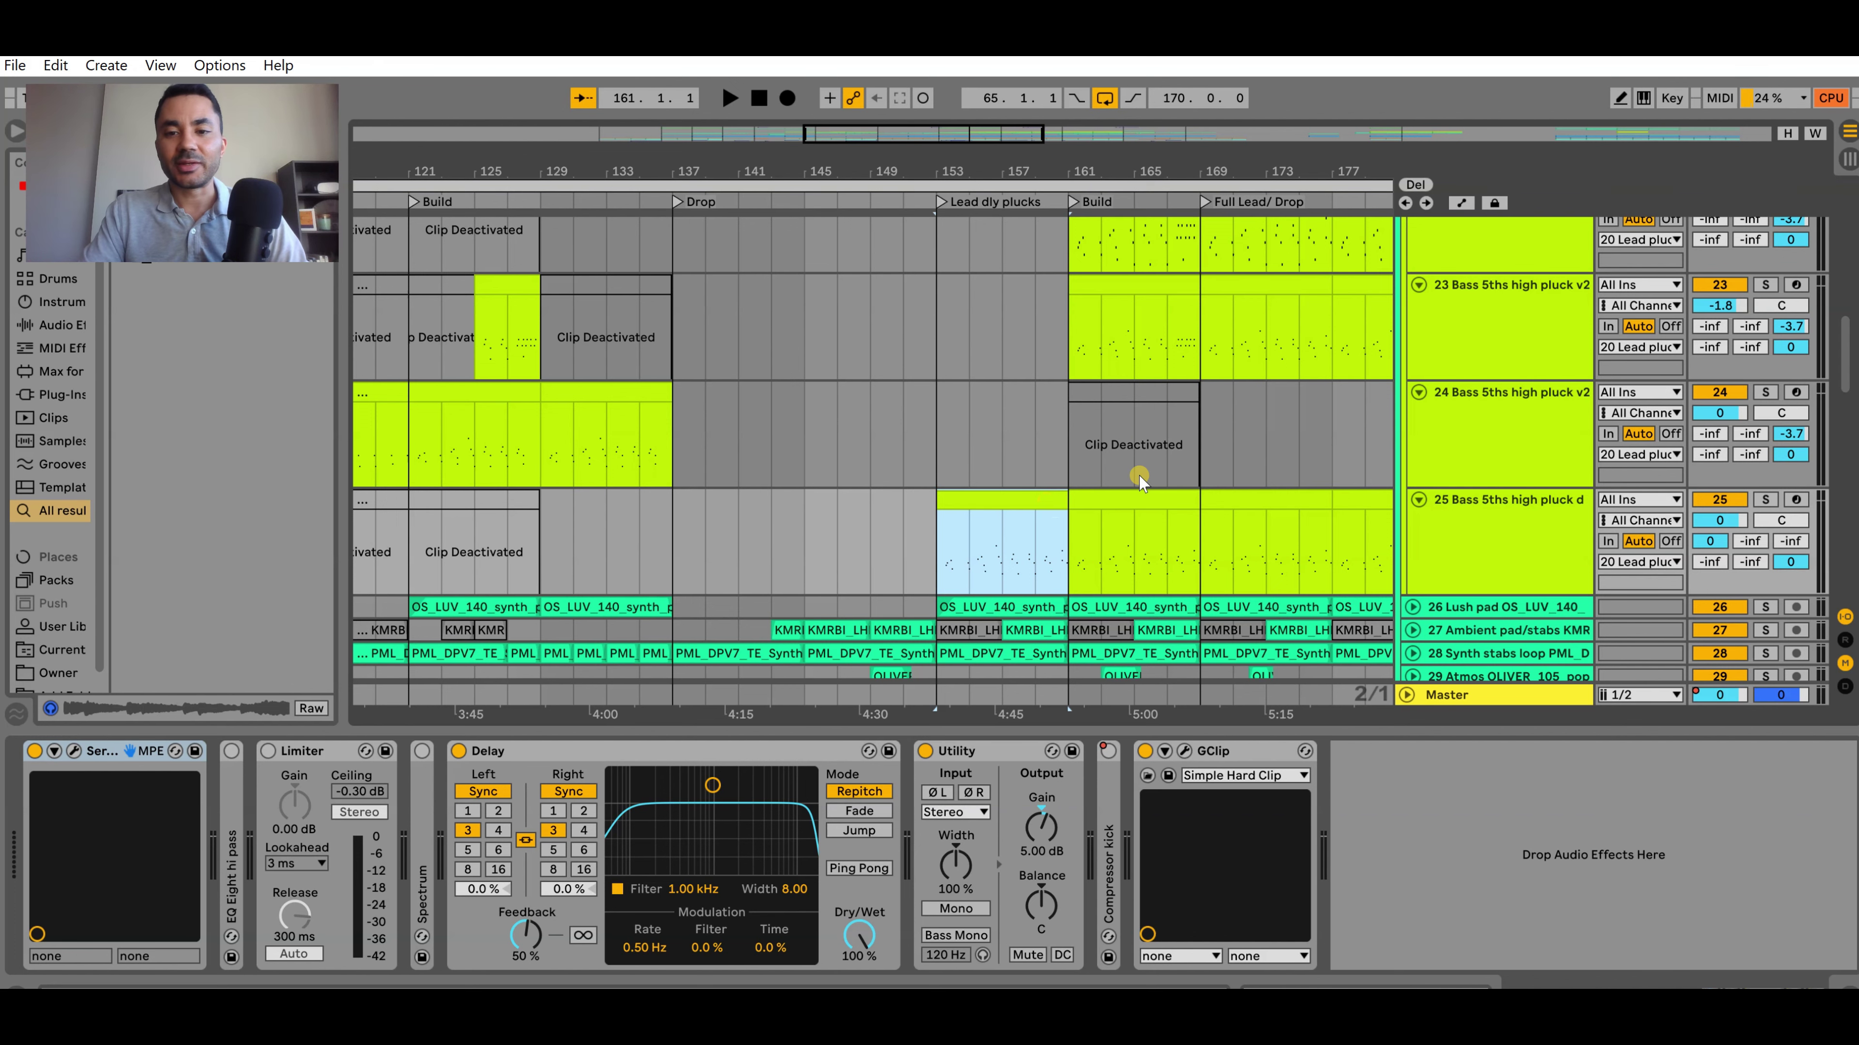
Select the track 23 clip at bar 169 in Full Lead/ Drop, audition it soloed and turn the solo off
scroll(1136, 488, "down", 3, "ctrl")
scroll(1183, 381, "up", 3)
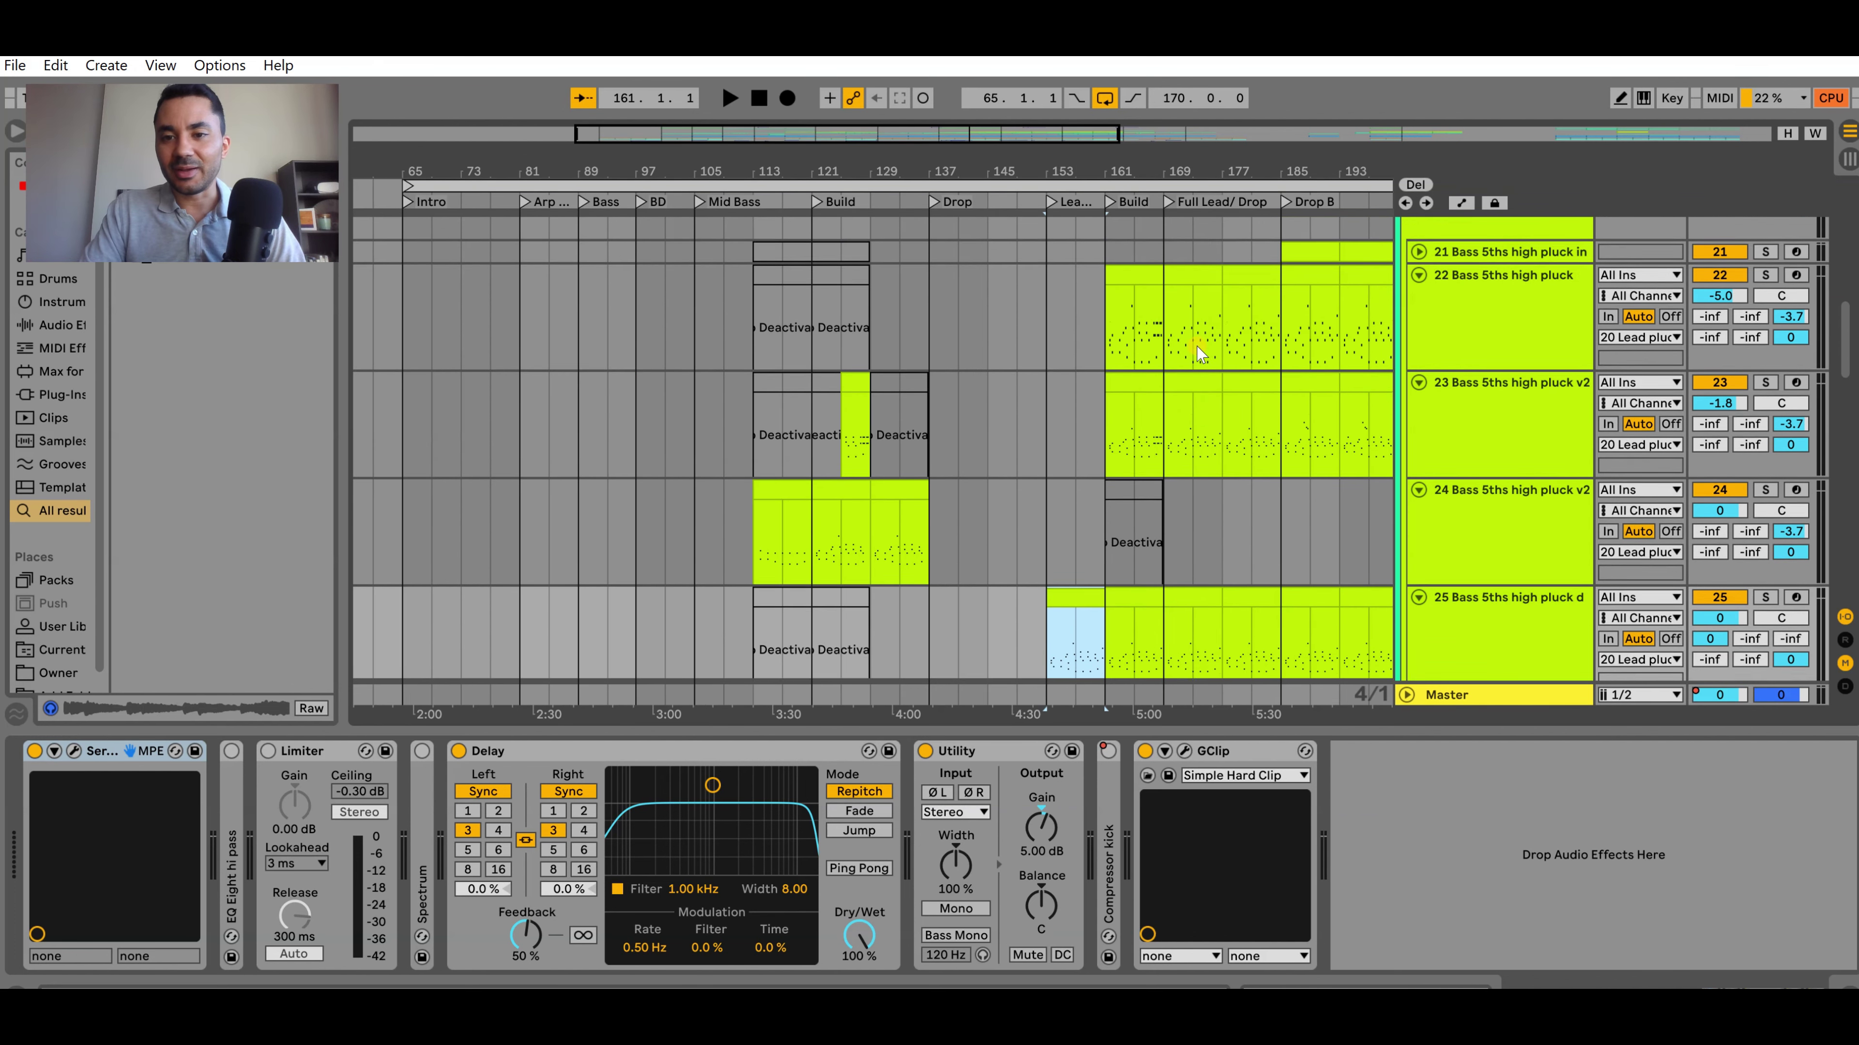
left_click(1135, 297)
left_click(1200, 396)
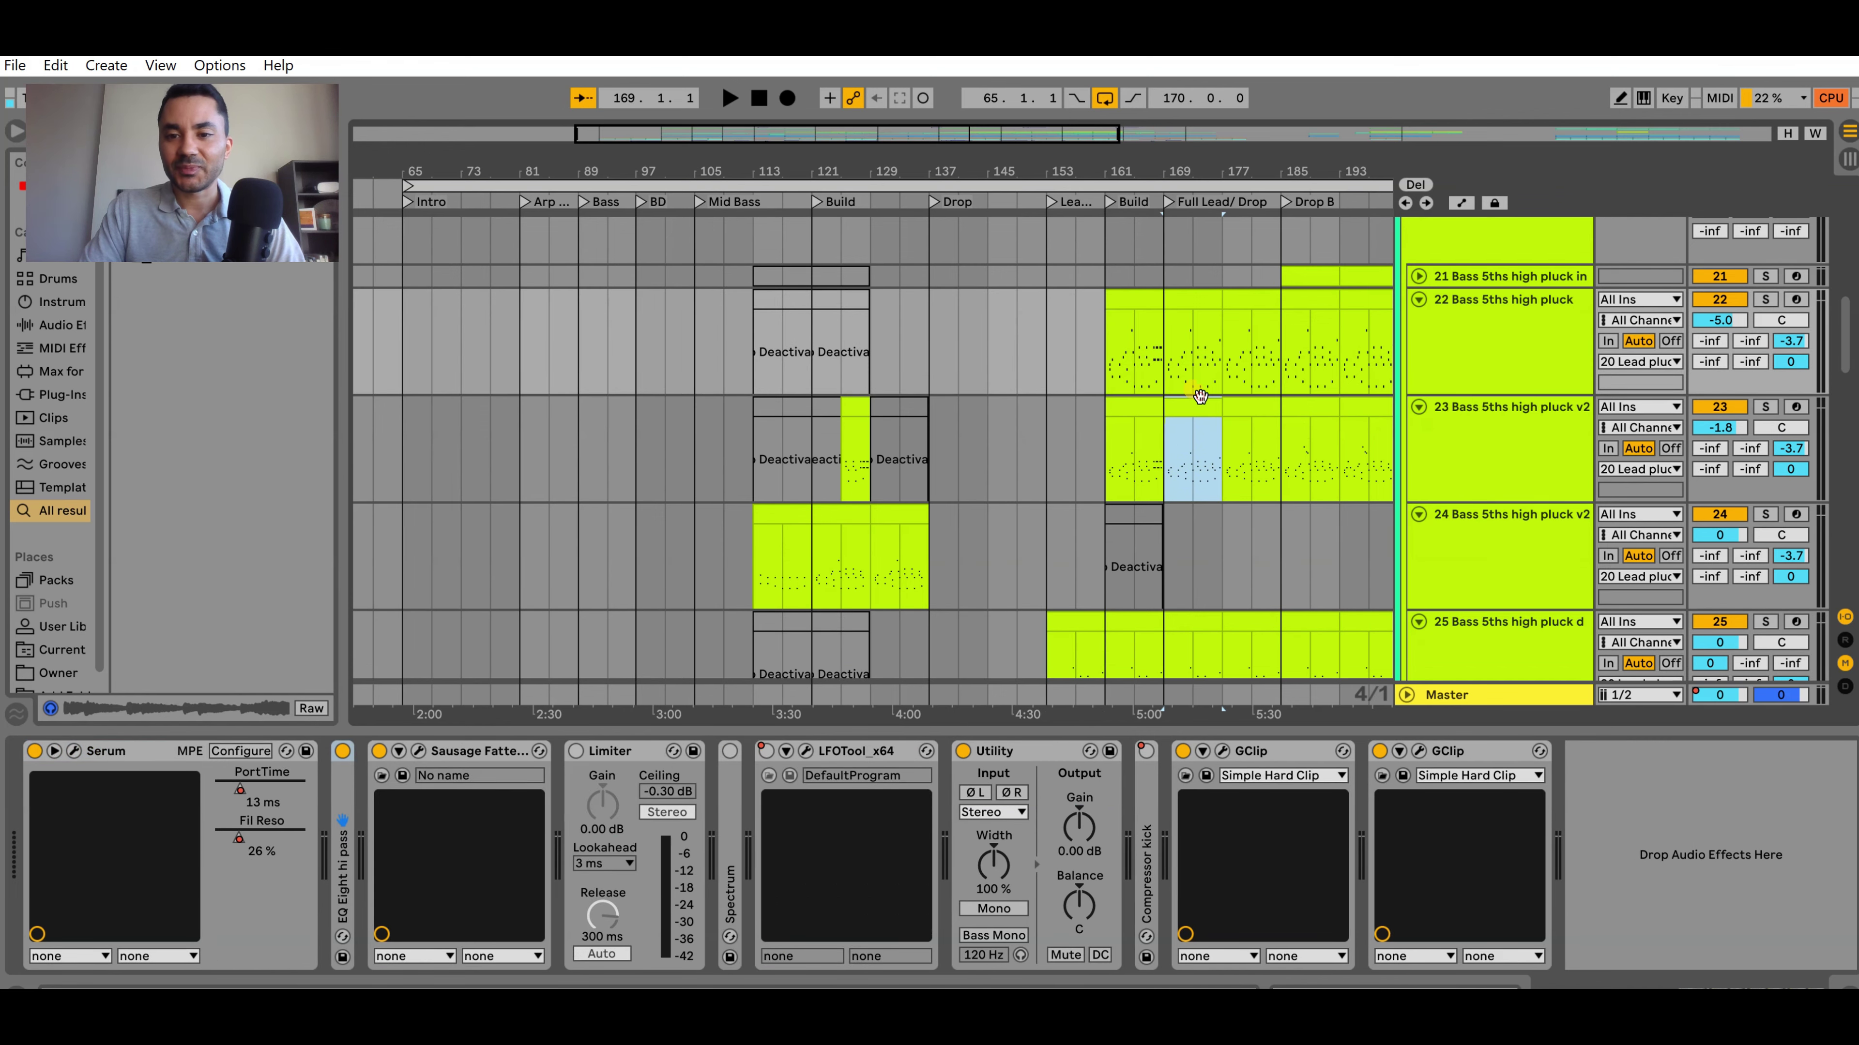
scroll(1207, 362, "up", 5, "ctrl")
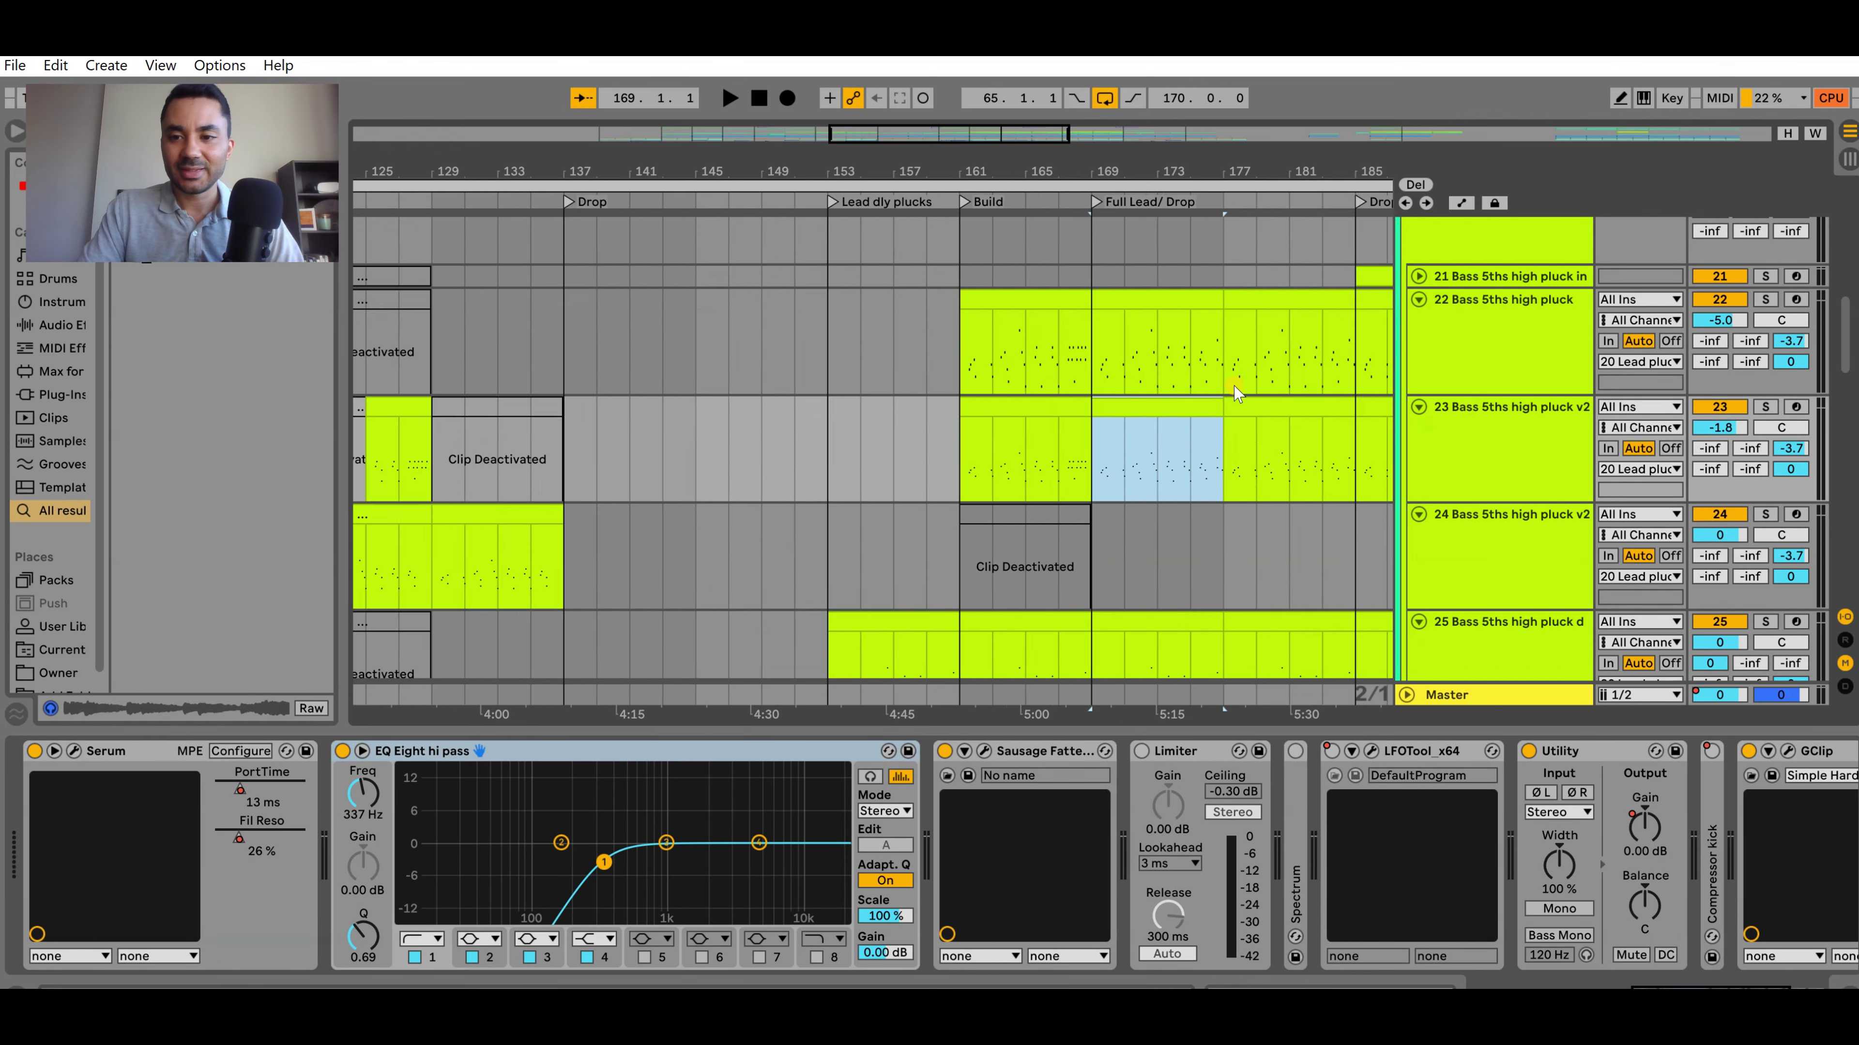
left_click(1765, 406)
key("space")
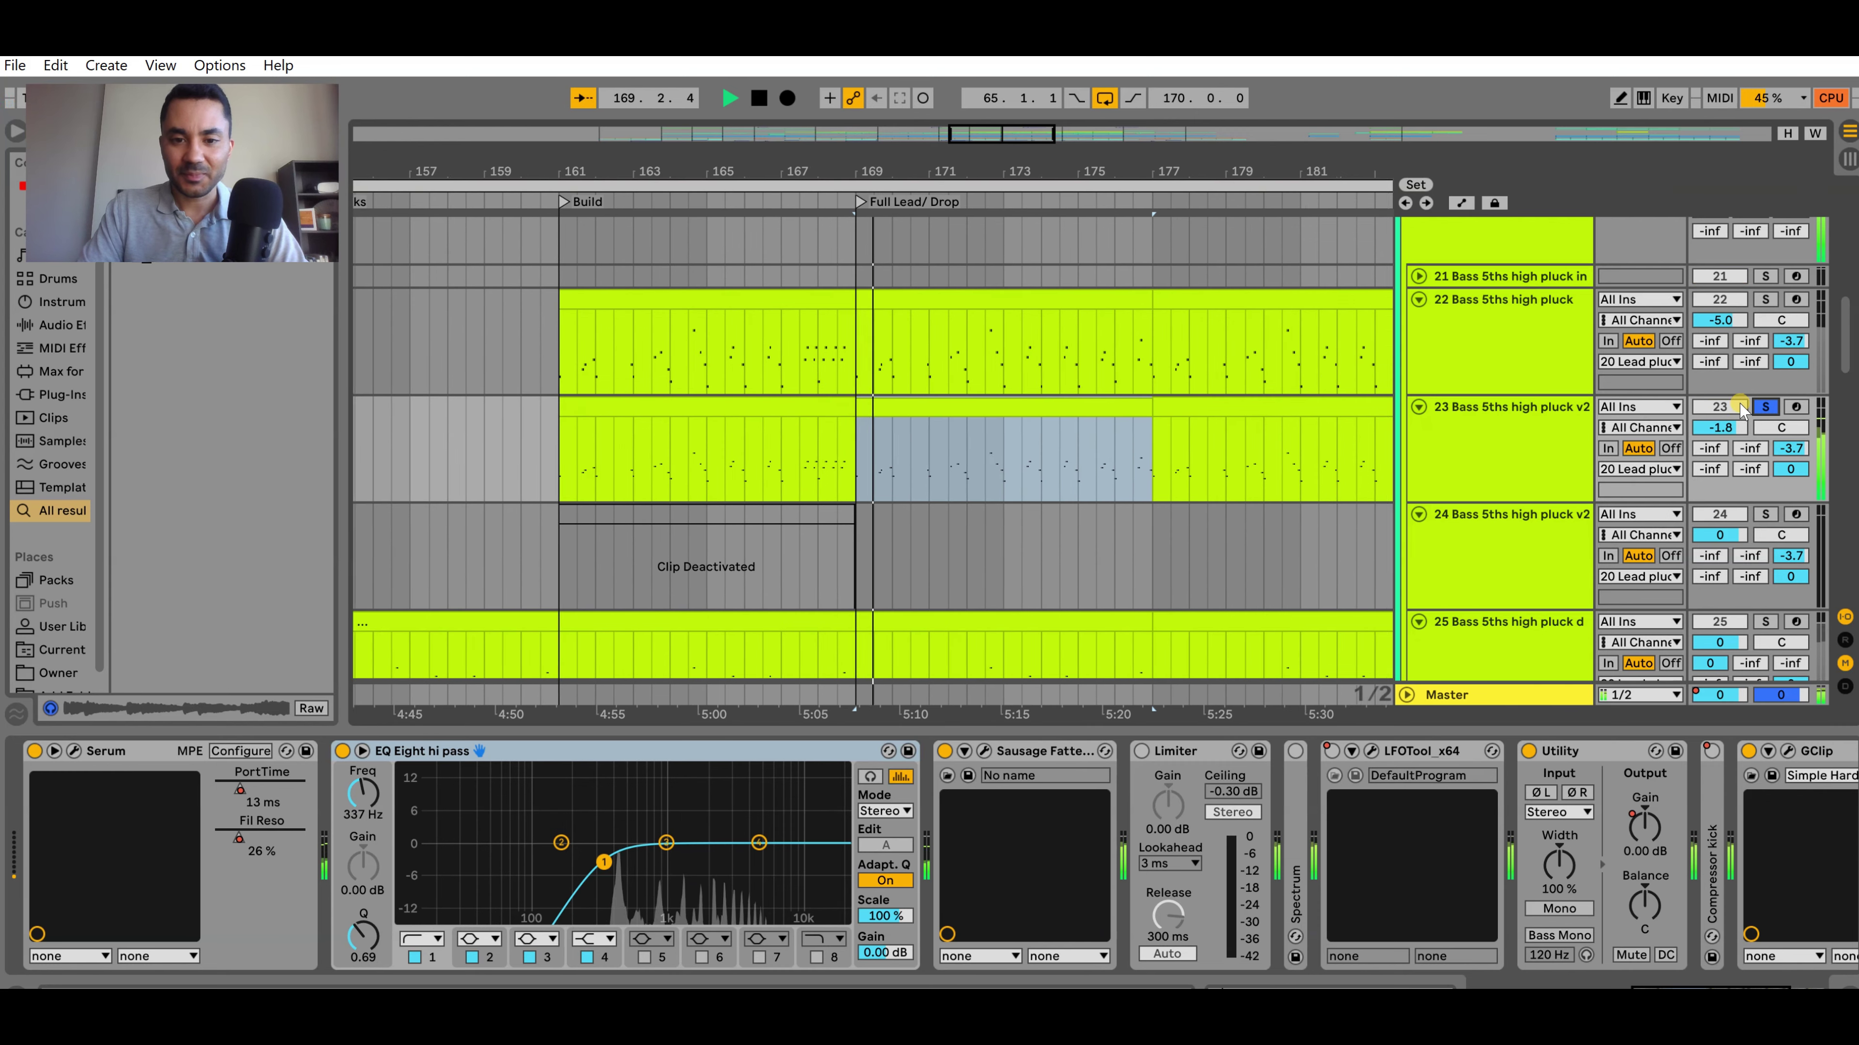
key("space")
left_click(1765, 406)
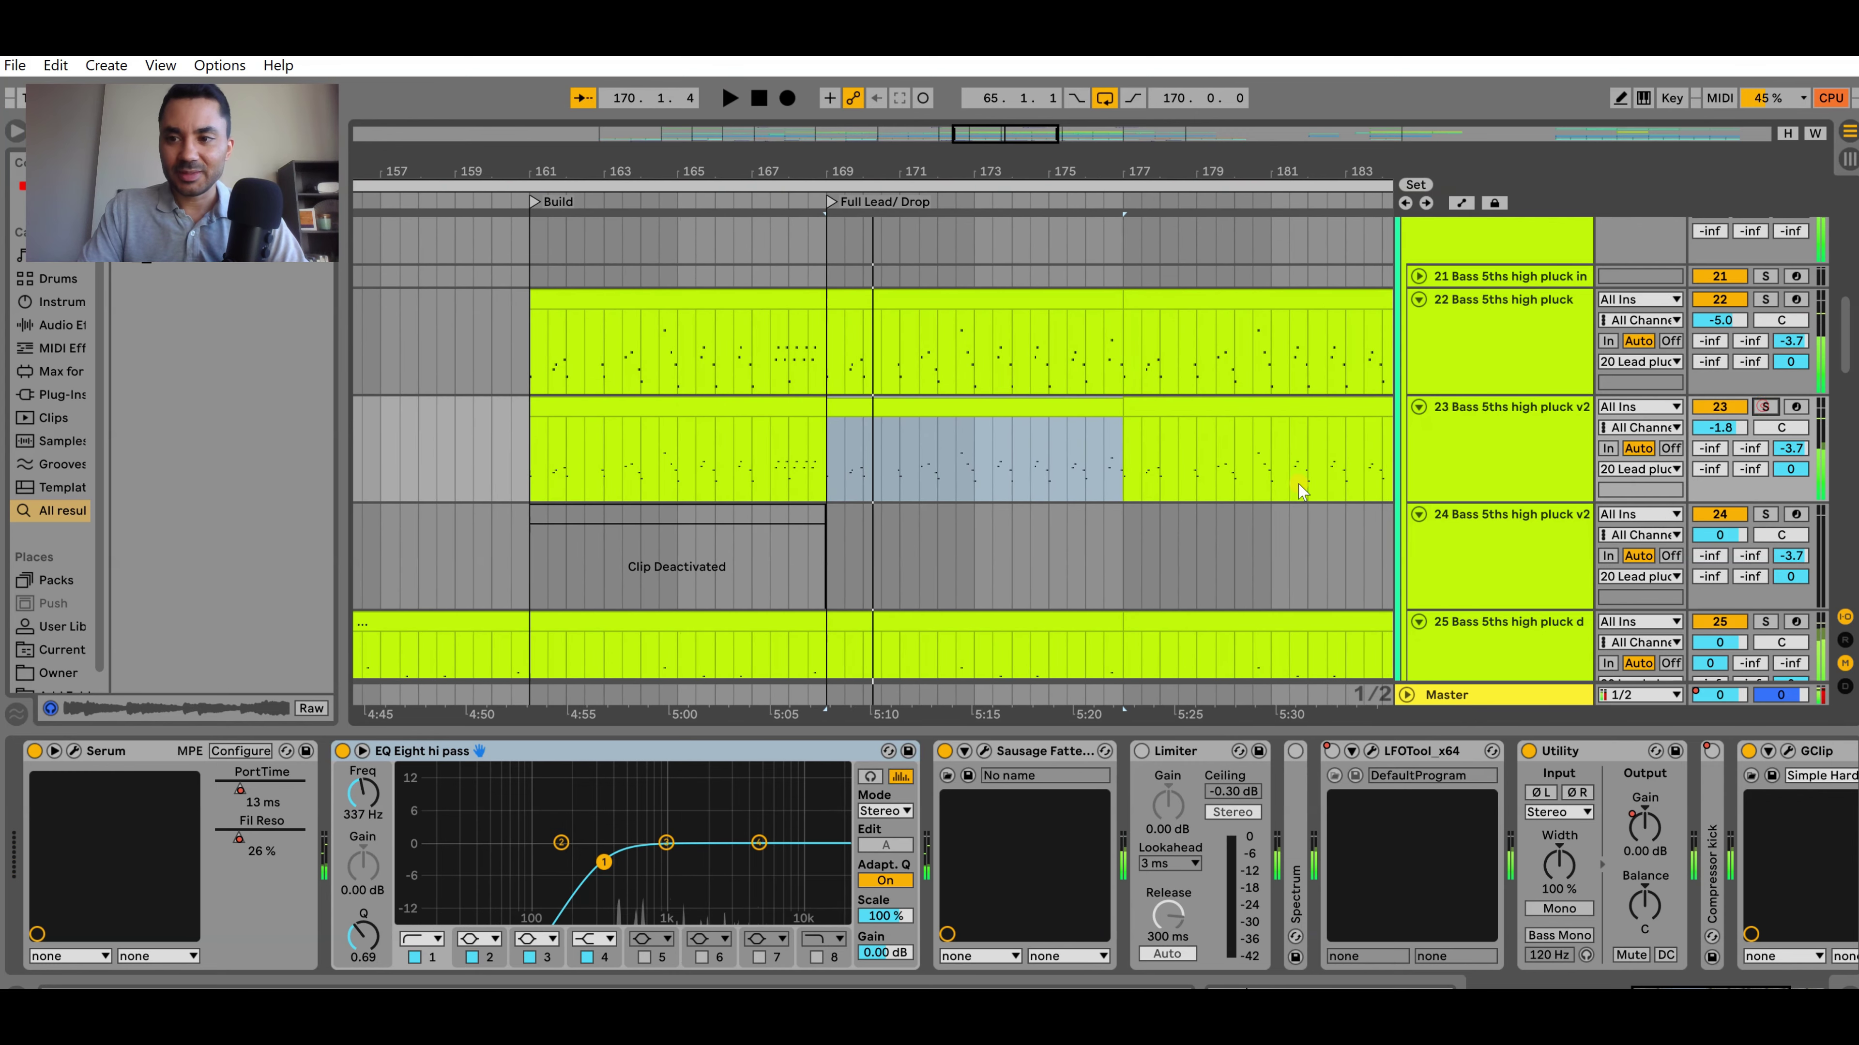
Select the track 25 clip at bar 169 and examine it alongside the pluck layers above it
scroll(996, 552, "down", 2)
left_click(922, 608)
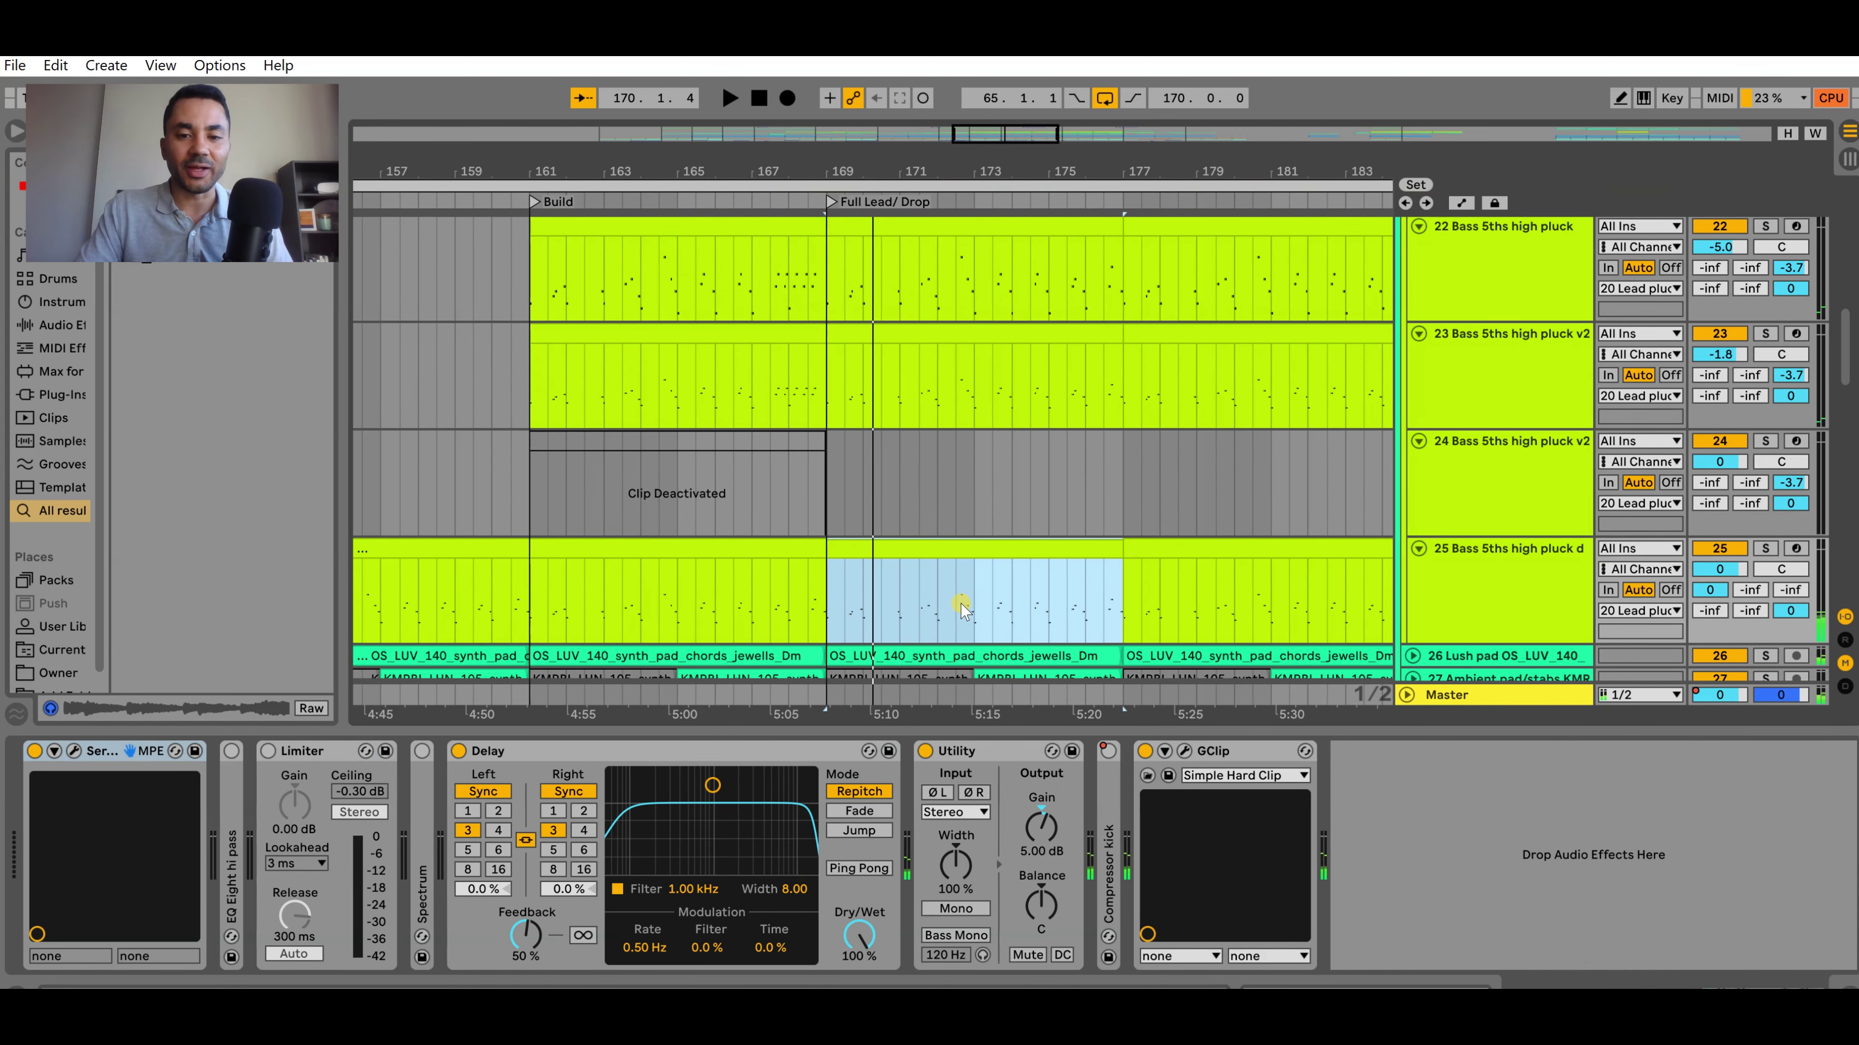
scroll(963, 609, "down", 1)
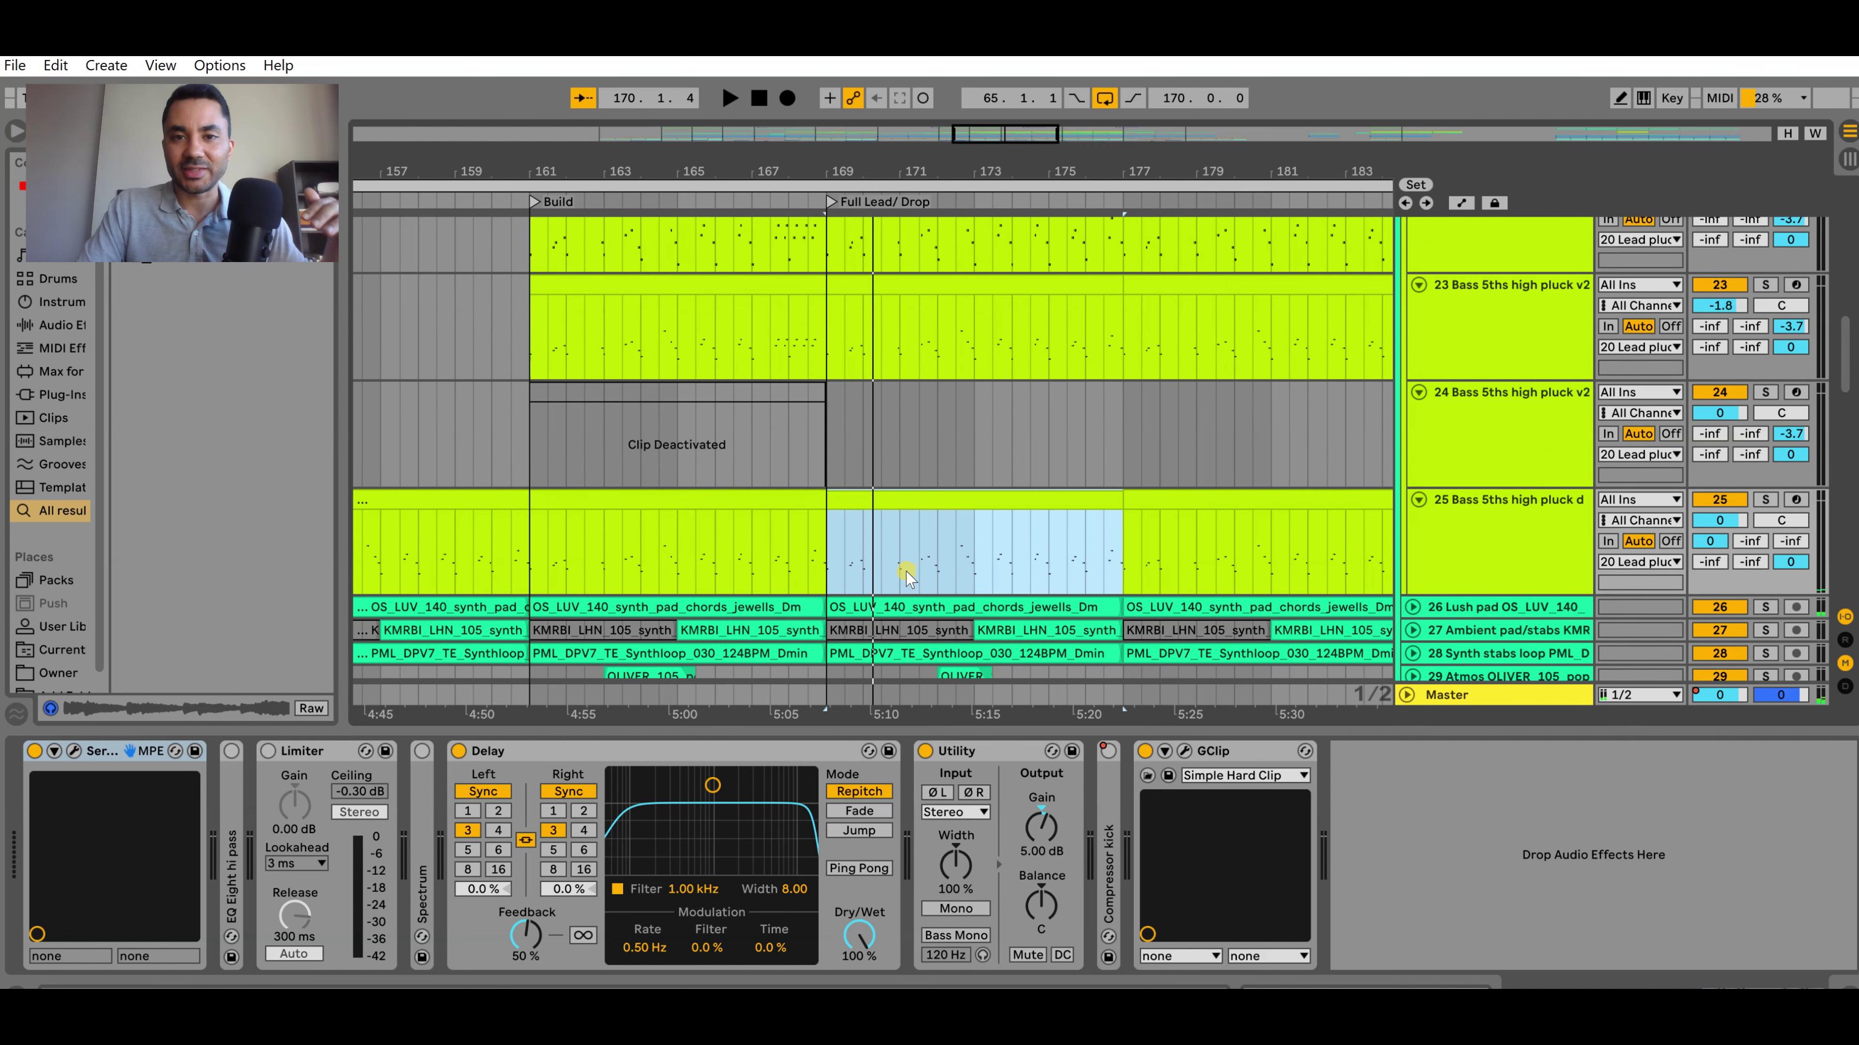
scroll(941, 607, "up", 2)
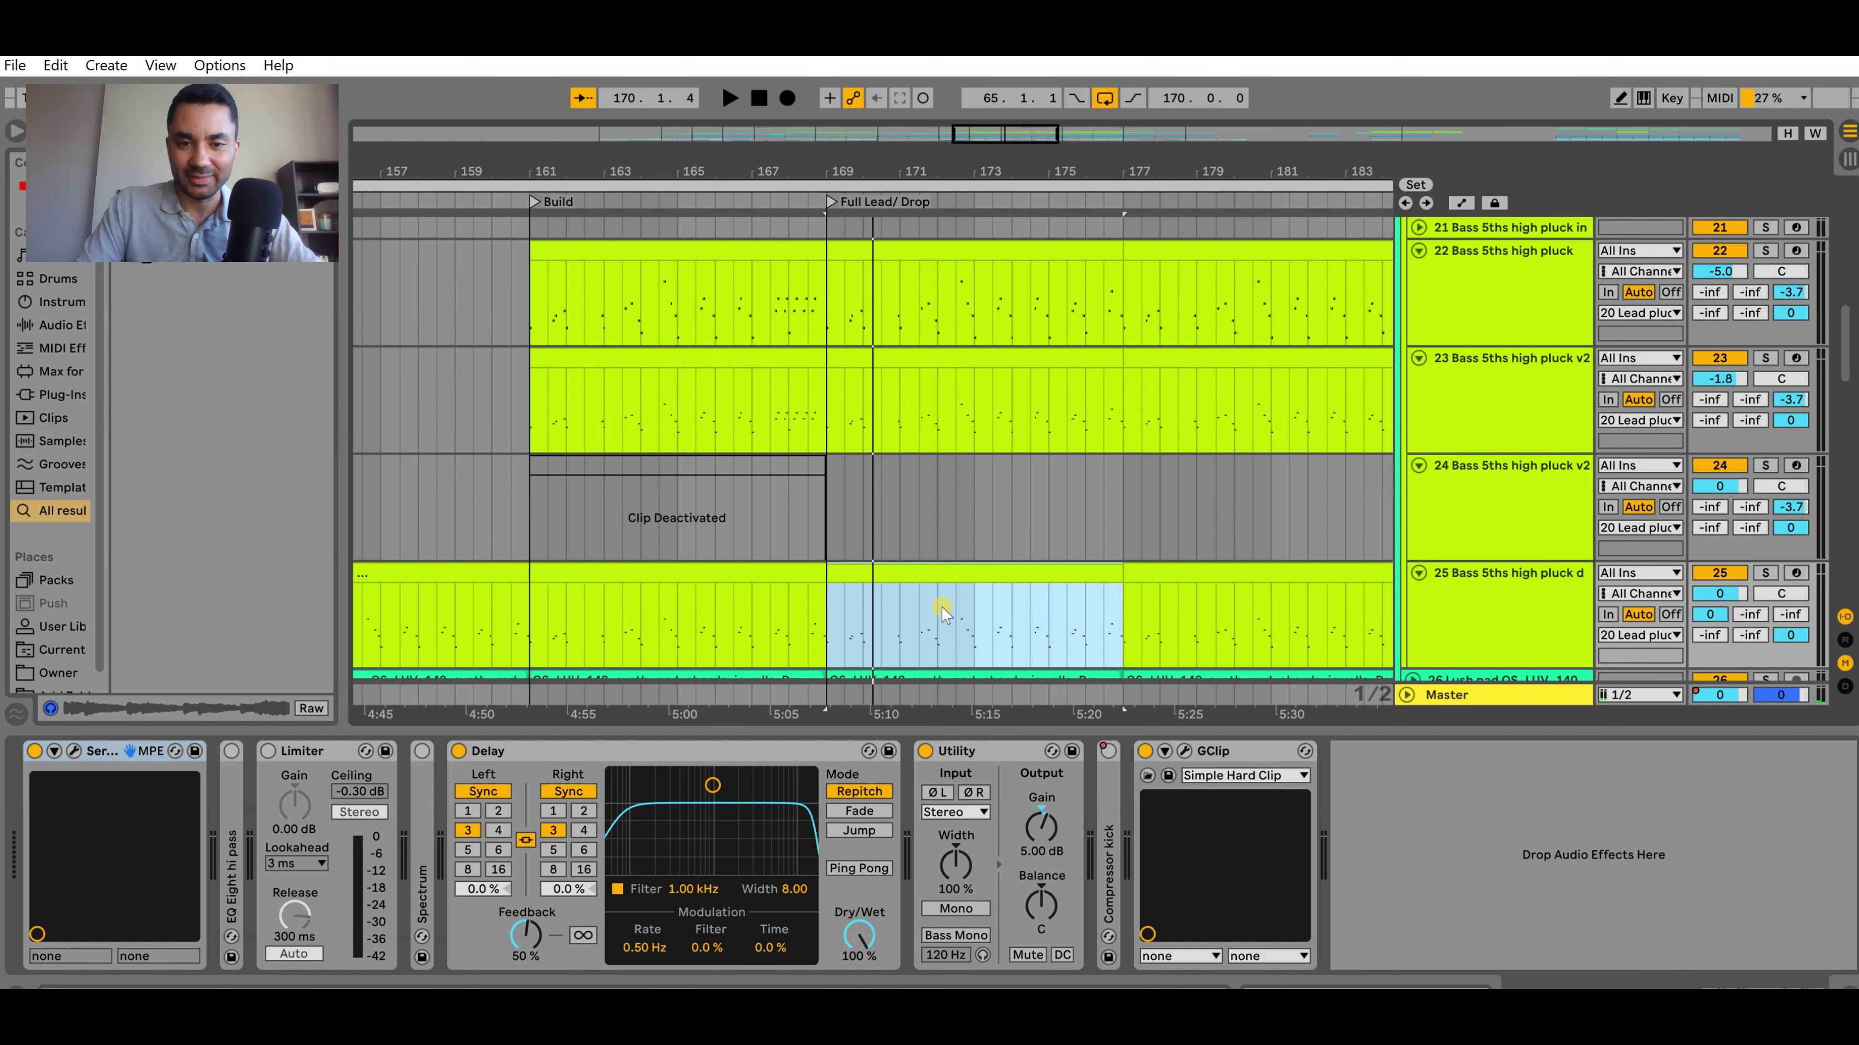
Audition the layered plucks in the full mix from just before Full Lead/ Drop, with track 24's solo off
left_click(804, 535)
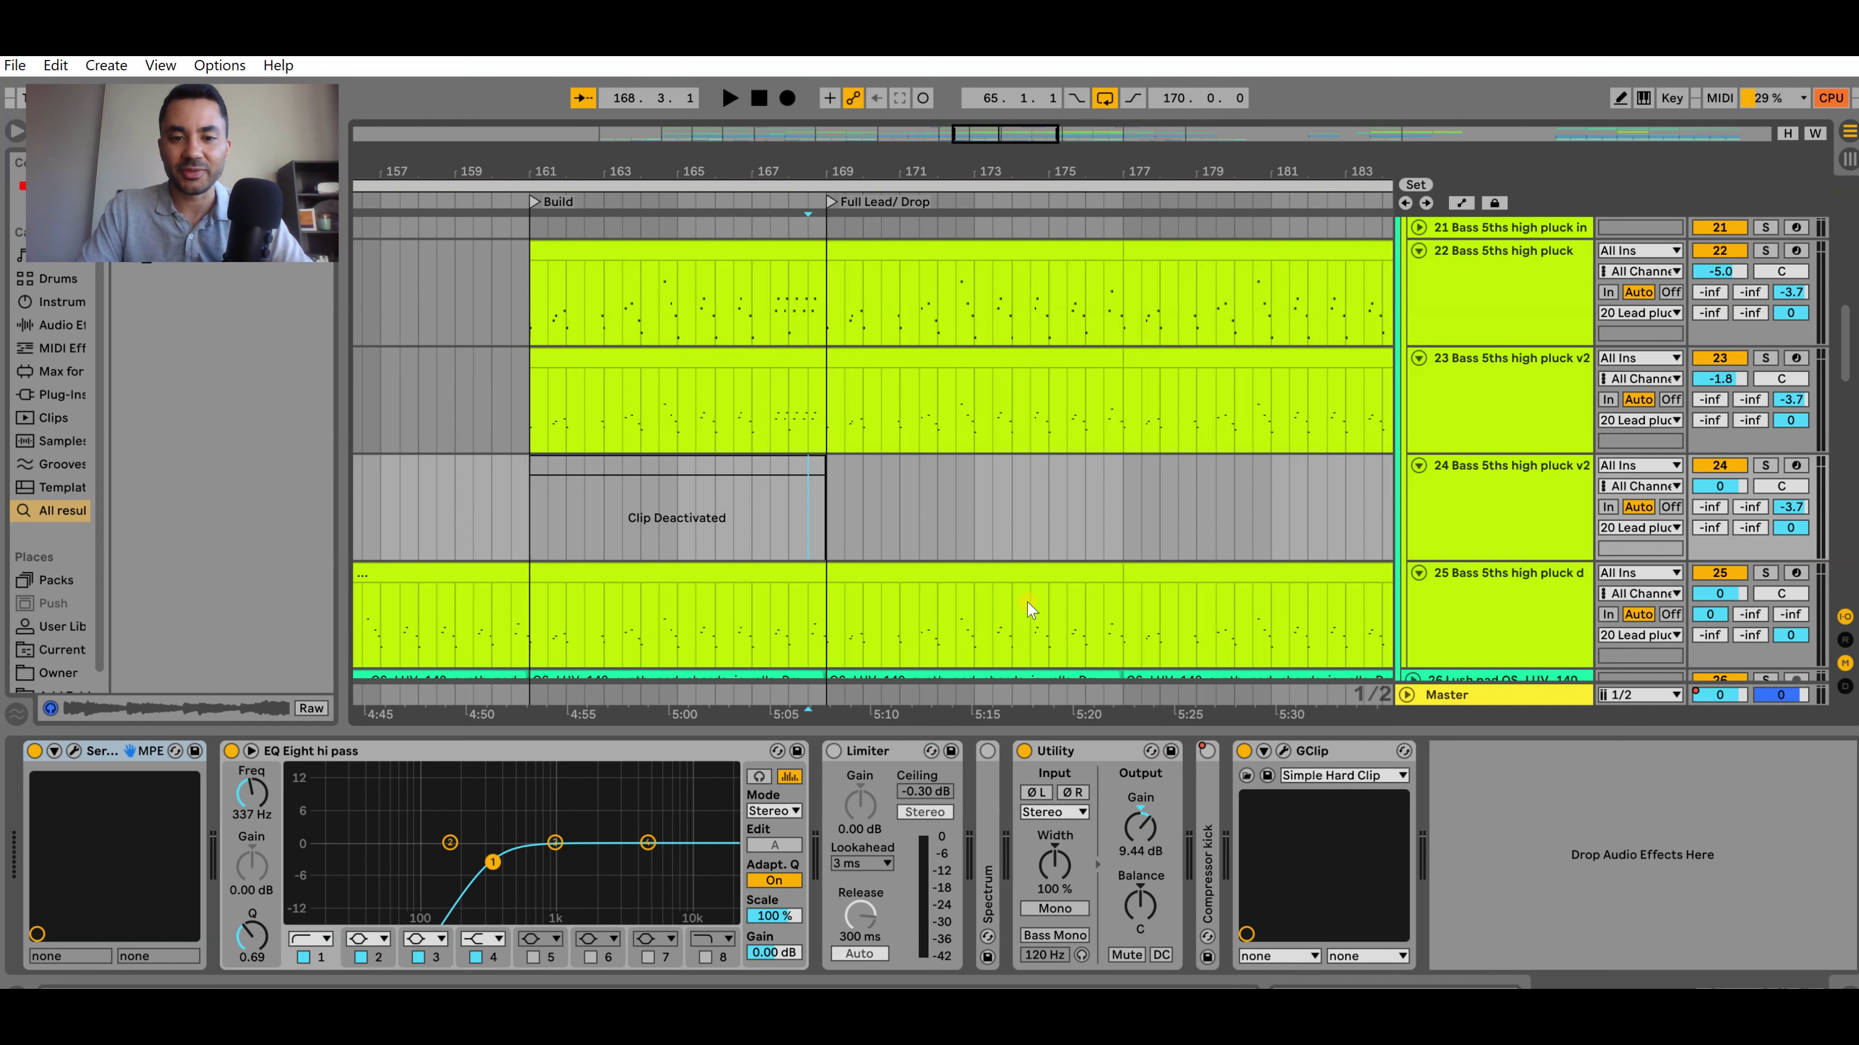
left_click(788, 516)
left_click(1764, 467)
left_click(1765, 467)
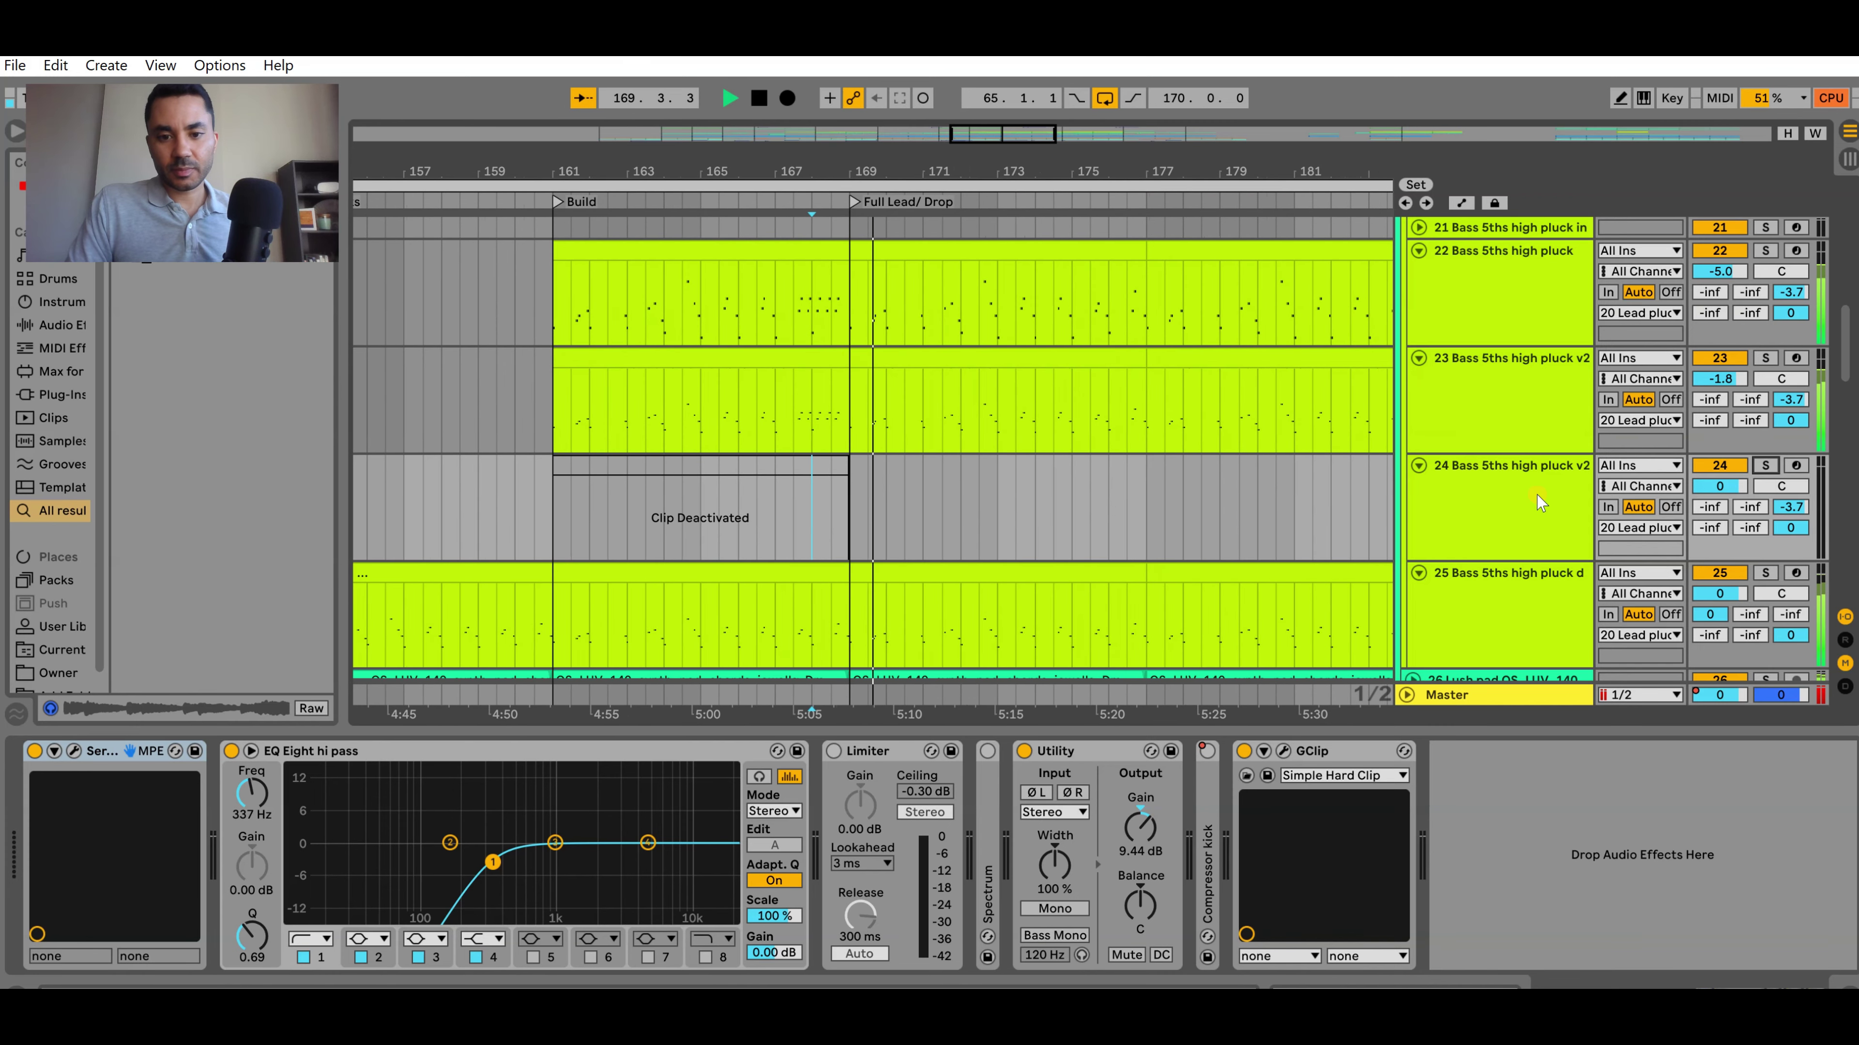
scroll(1167, 500, "down", 1)
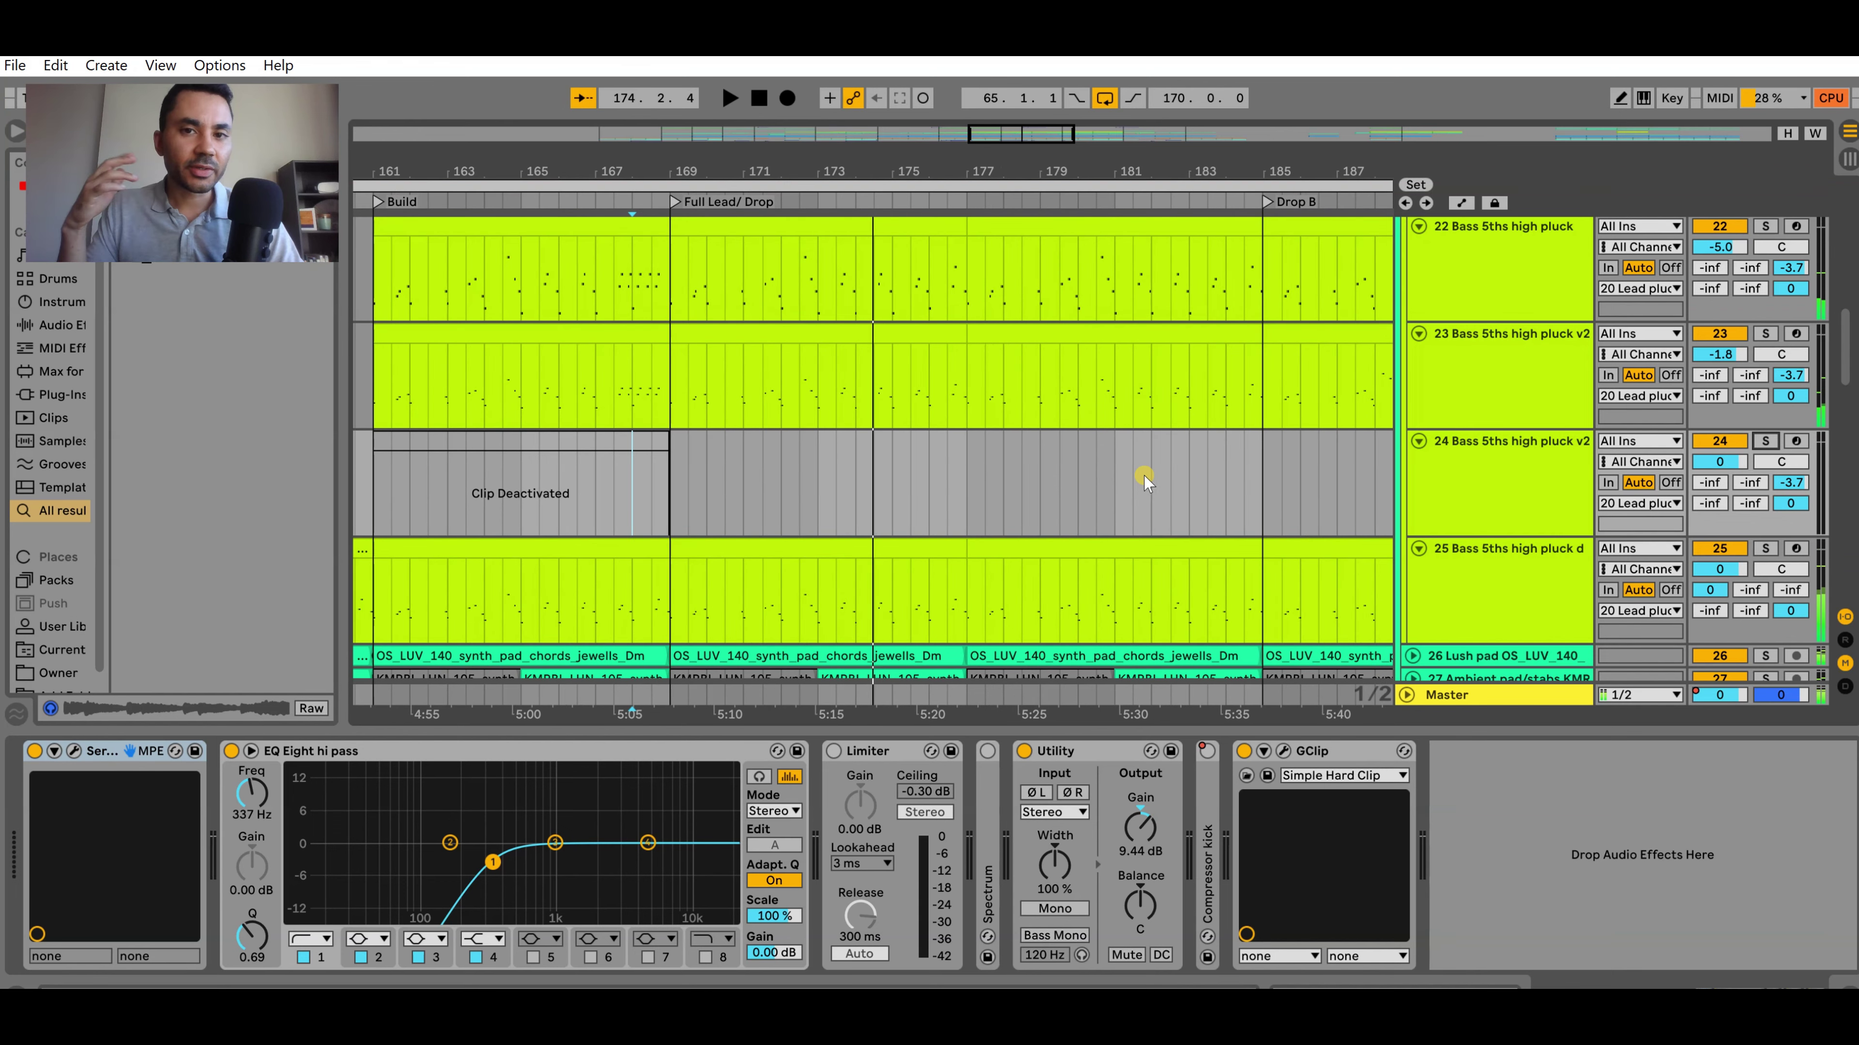
Select track 25 and fold tracks 22, 23 and 25 in the Lead pluck group
left_click(1489, 616)
scroll(986, 498, "down", 2)
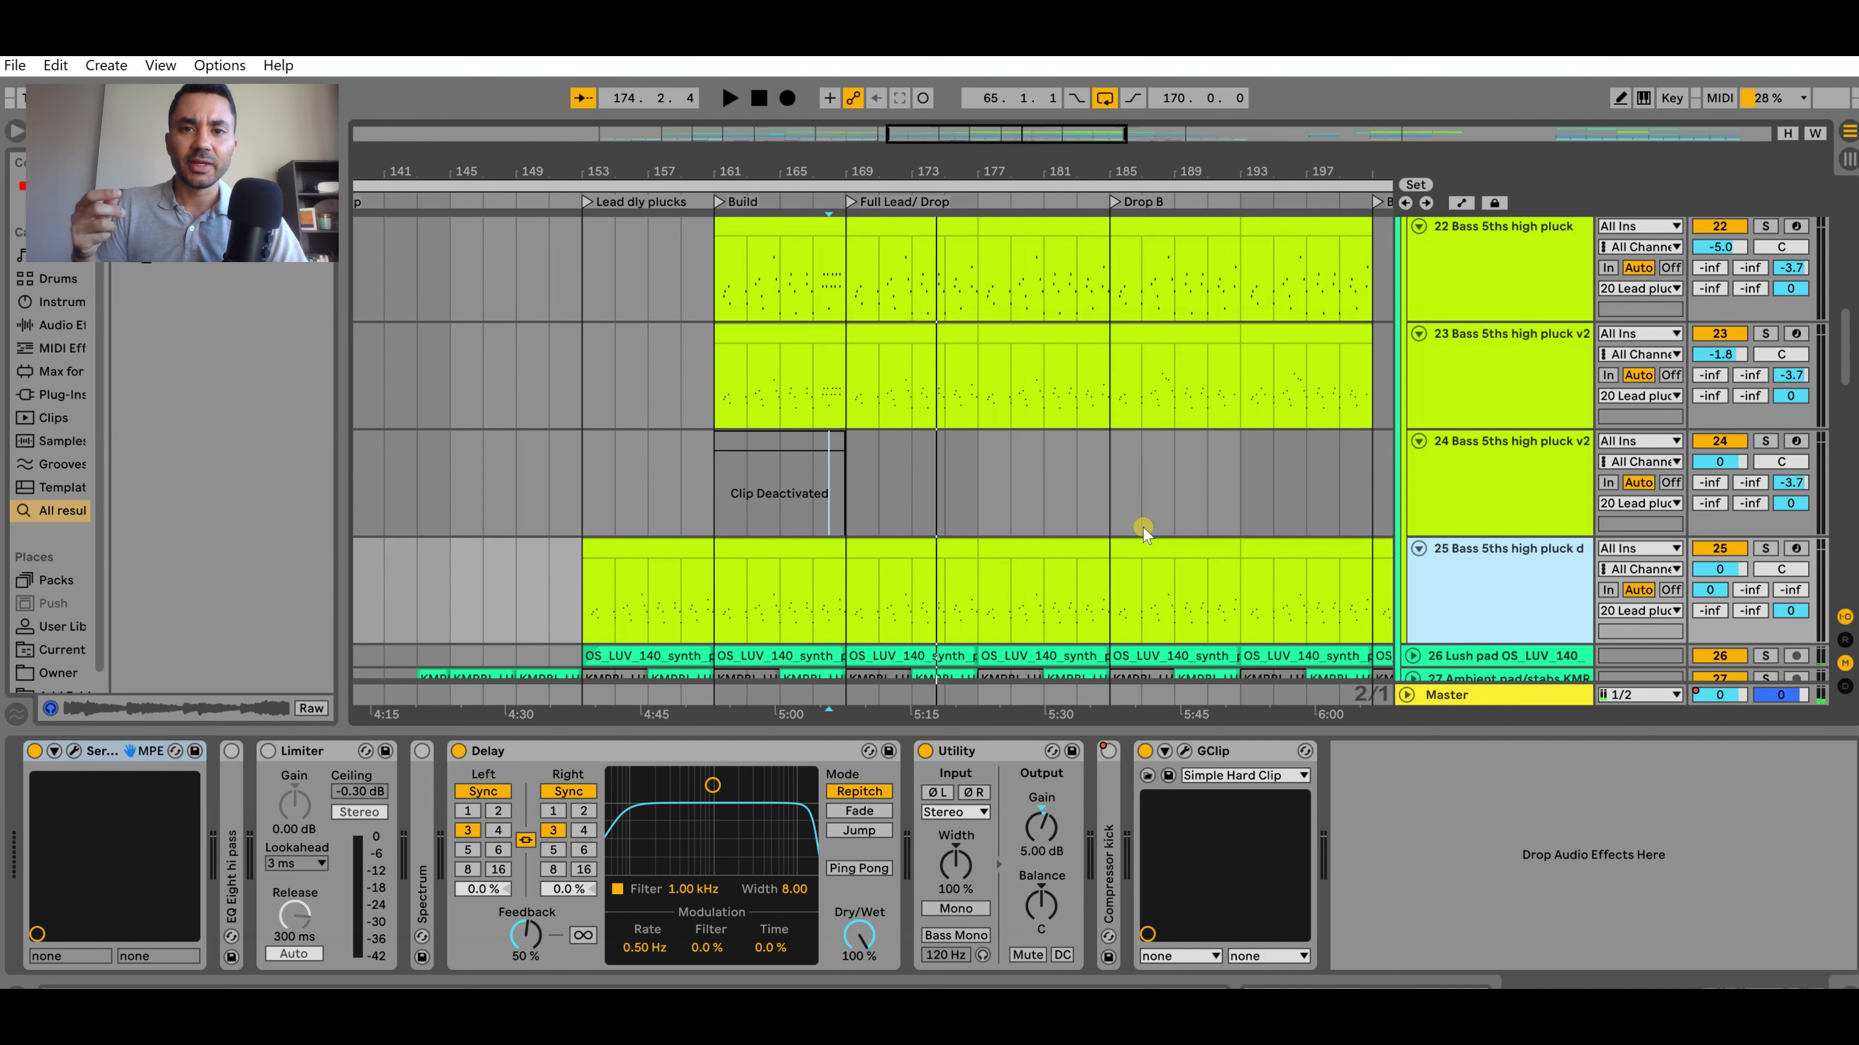
scroll(1202, 480, "up", 2)
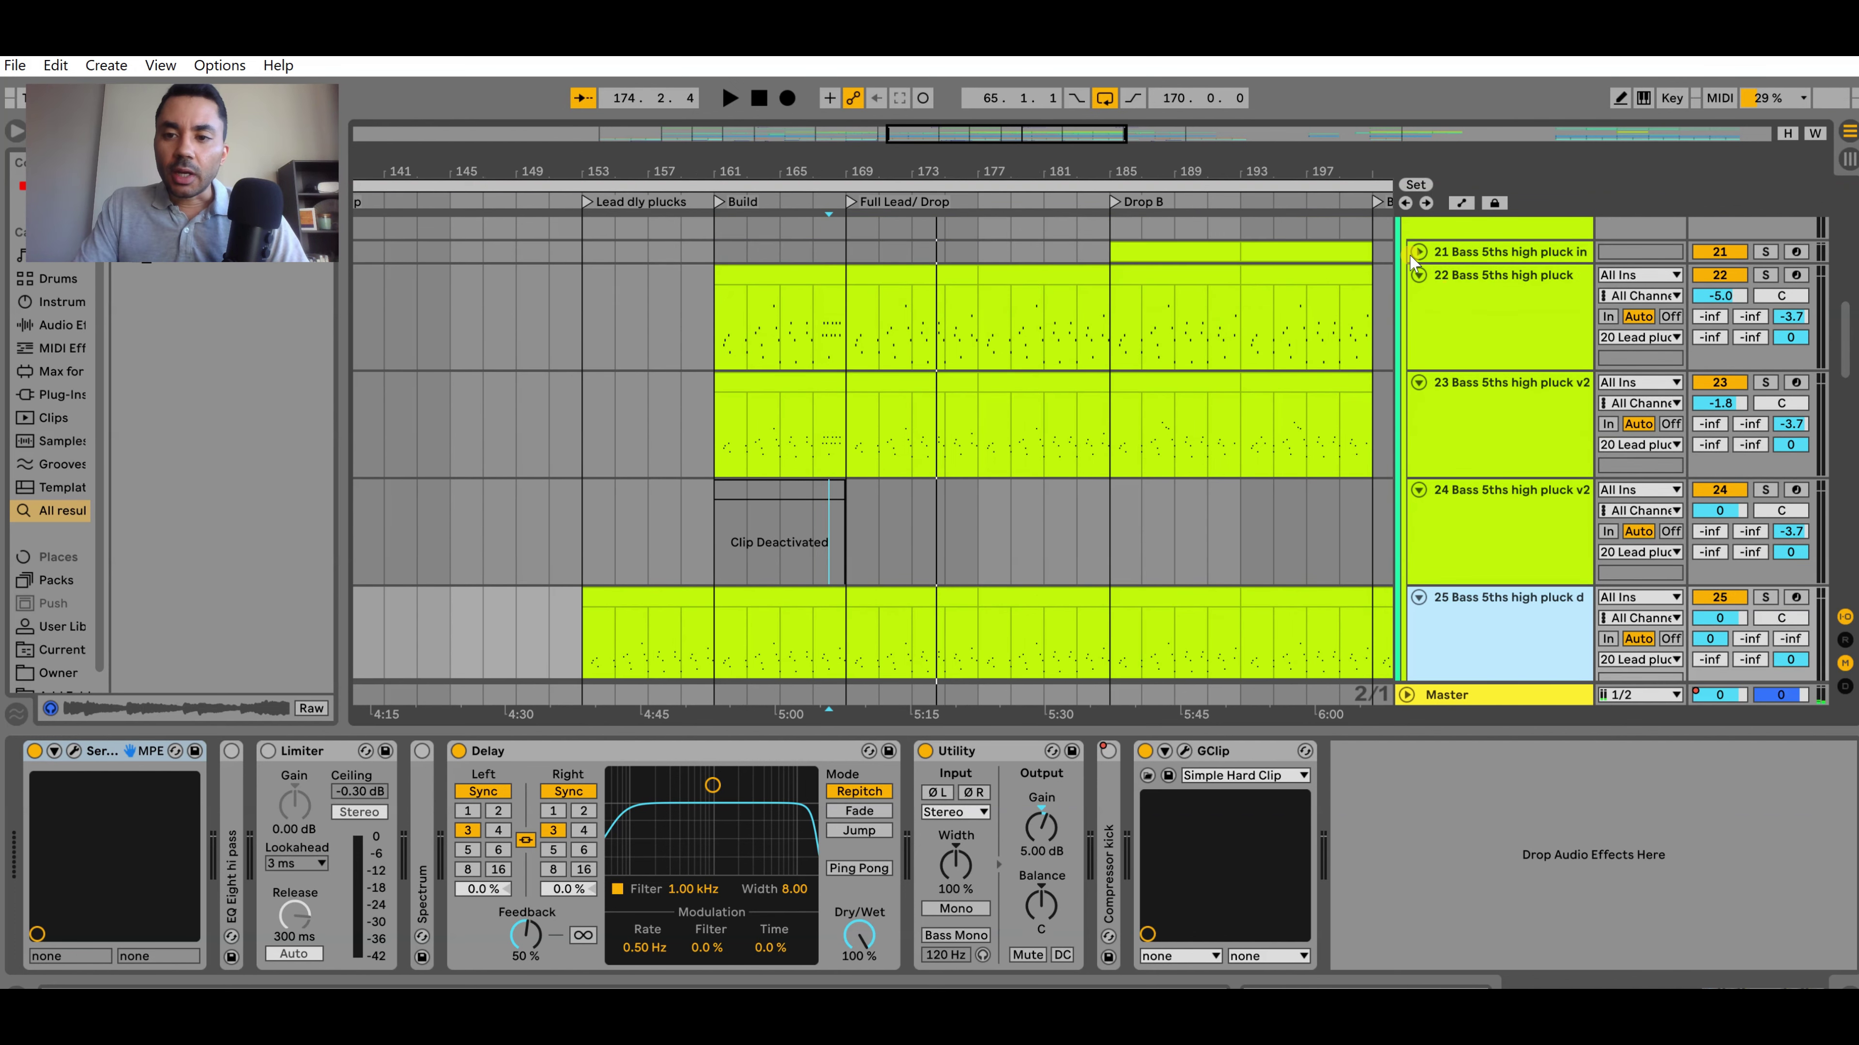
left_click(1417, 276)
left_click(1419, 298)
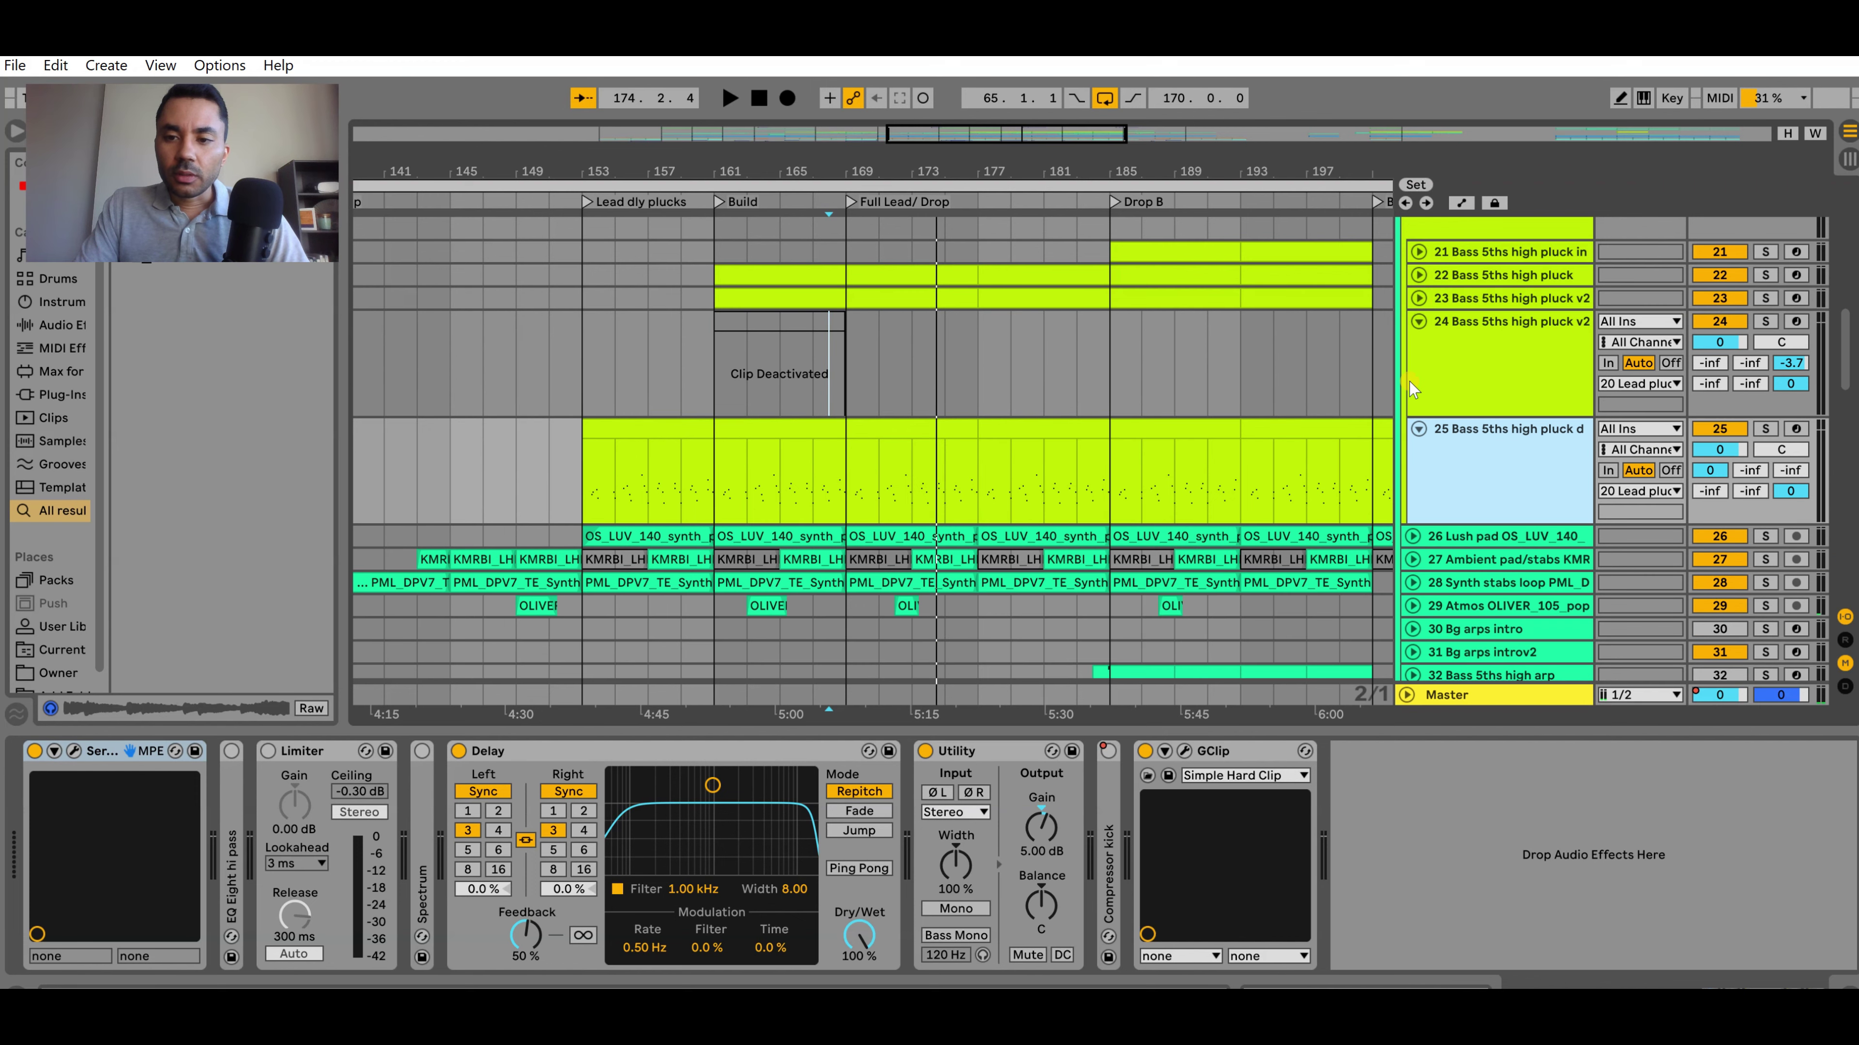
left_click(1417, 429)
scroll(1203, 431, "up", 4)
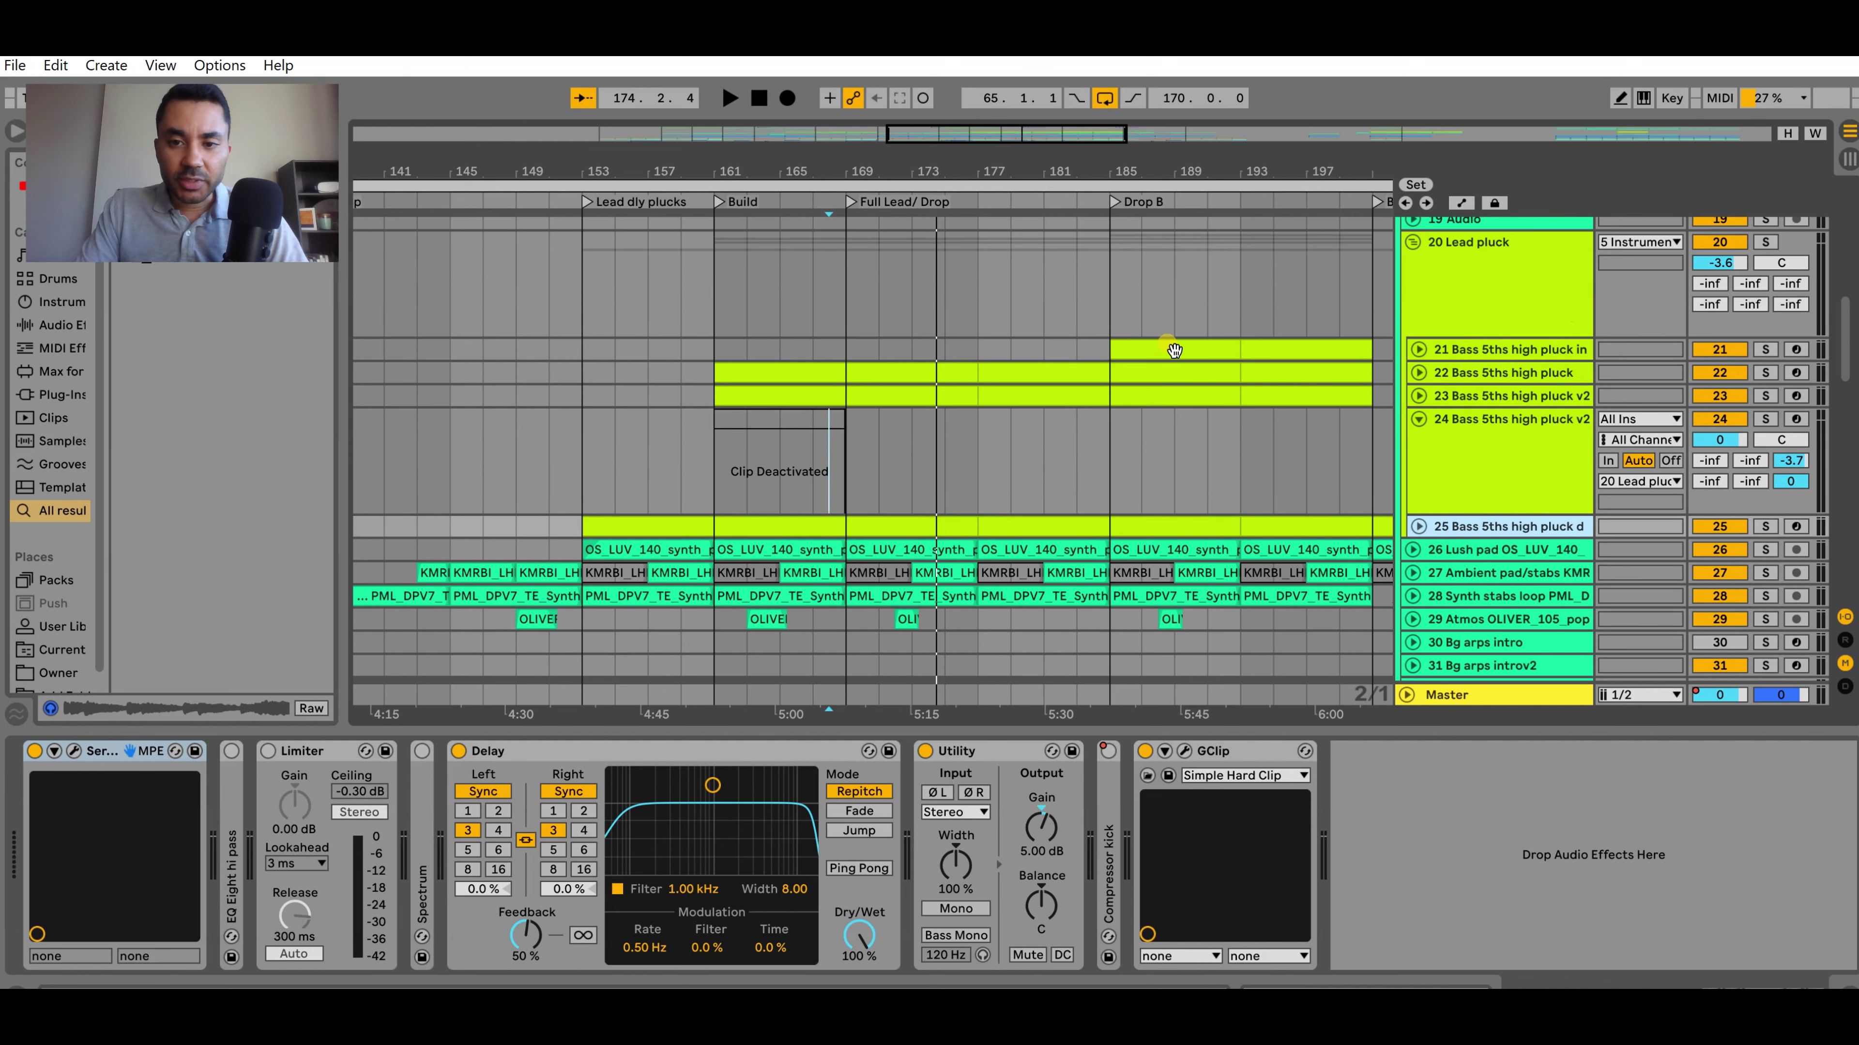
Select the track 21 Bass 5ths high pluck clip at bar 185 in Drop B and unfold the track to show its notes
left_click(1188, 350)
scroll(1274, 430, "down", 2)
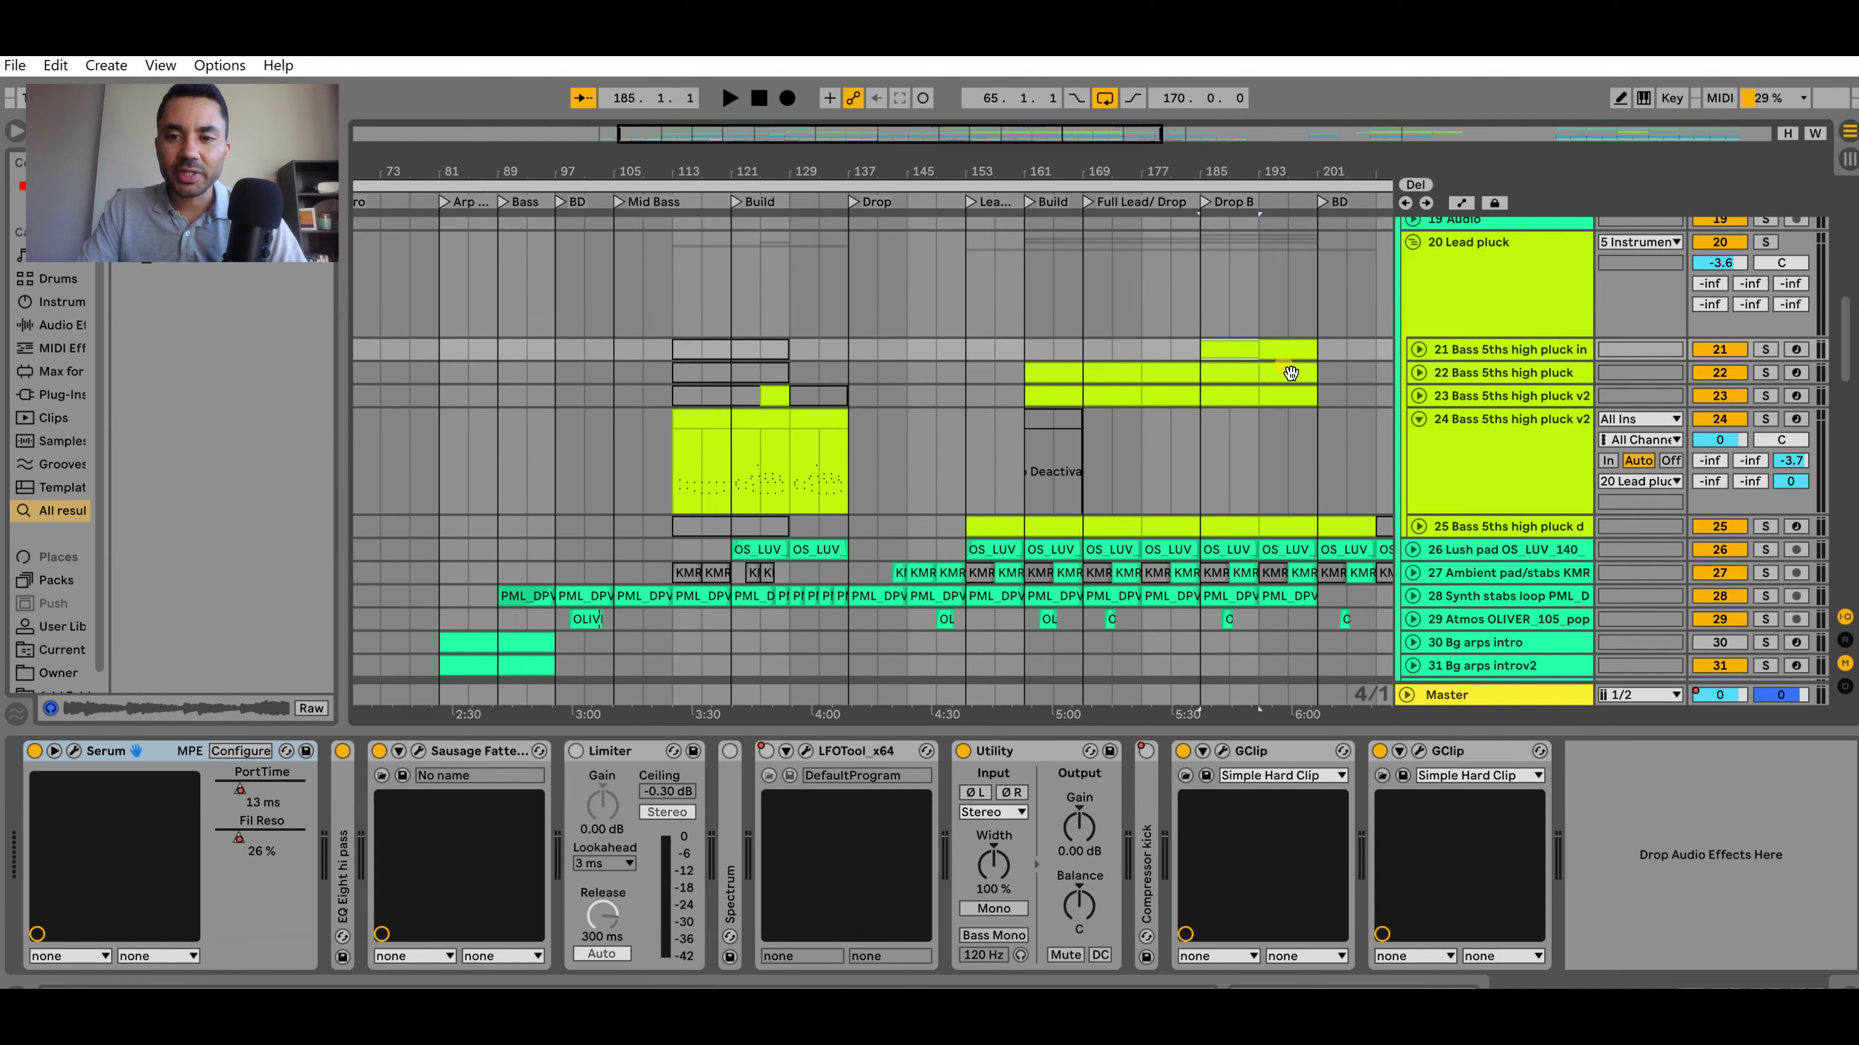
scroll(1289, 372, "up", 2)
scroll(1312, 371, "down", 3)
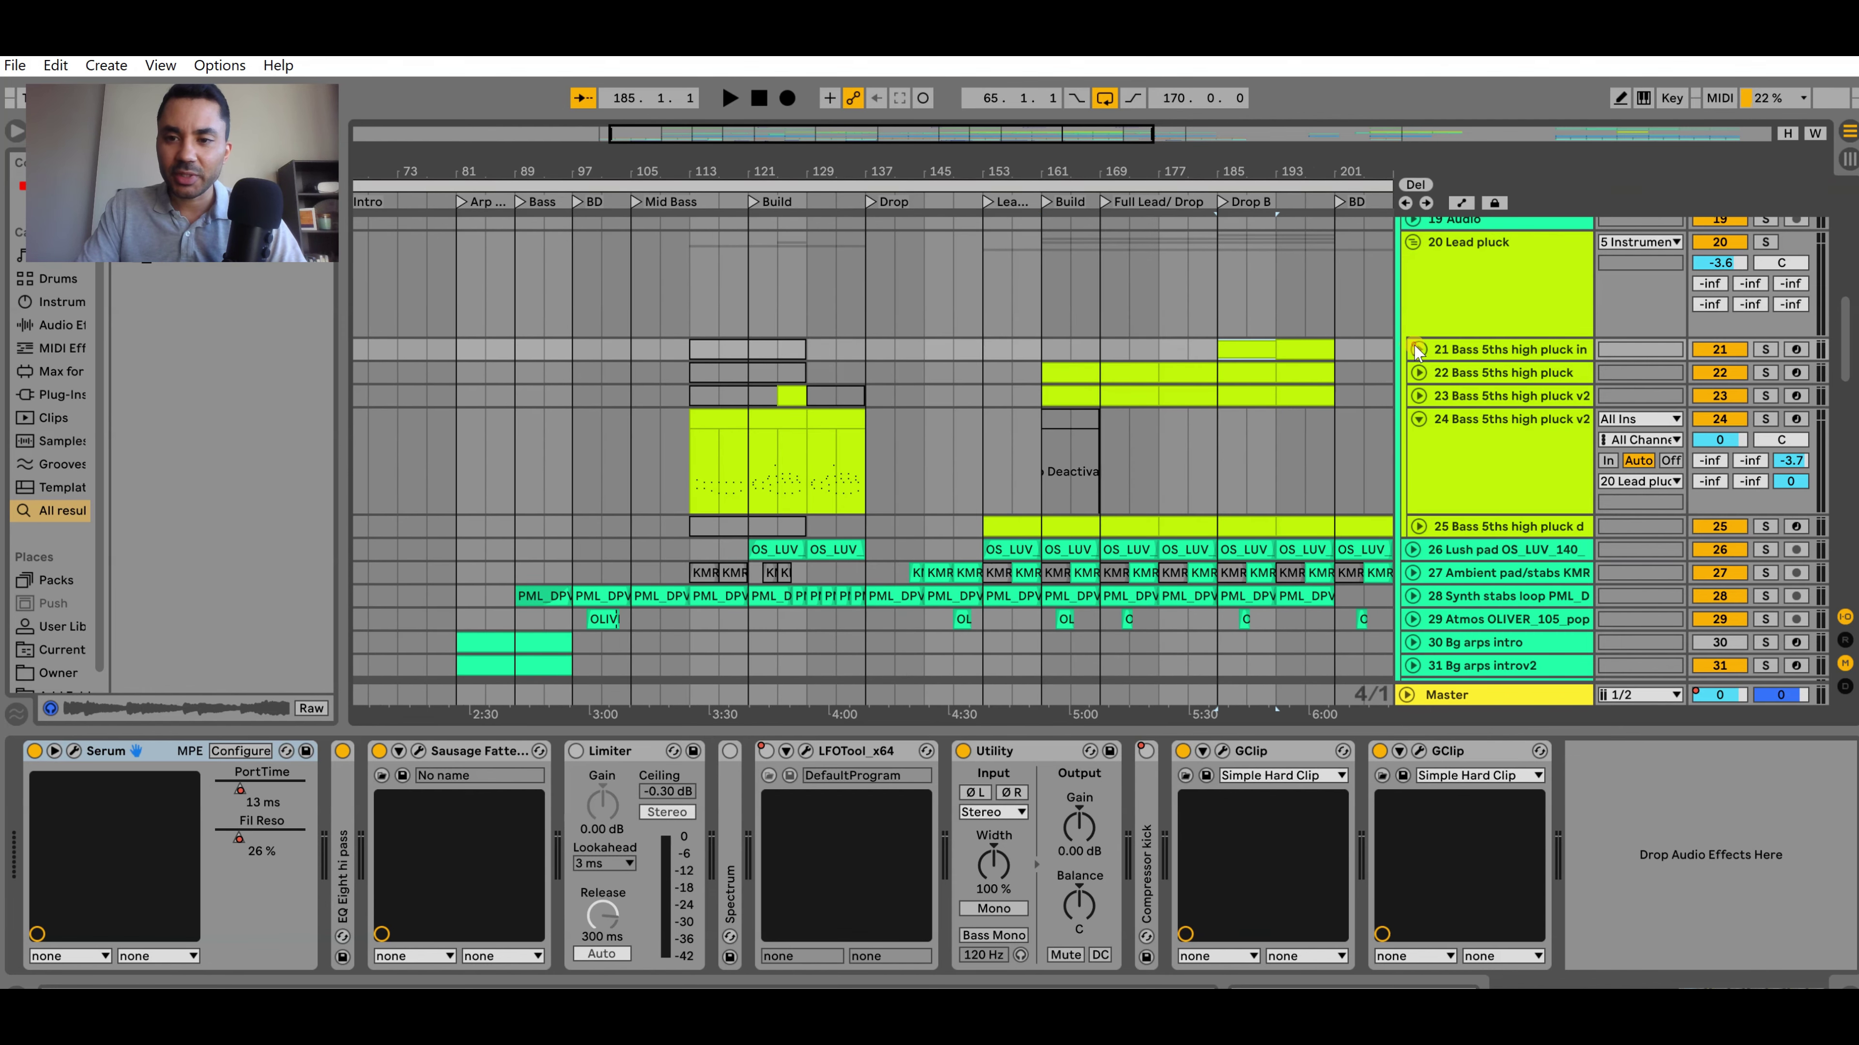
left_click(1418, 350)
scroll(1335, 373, "up", 3)
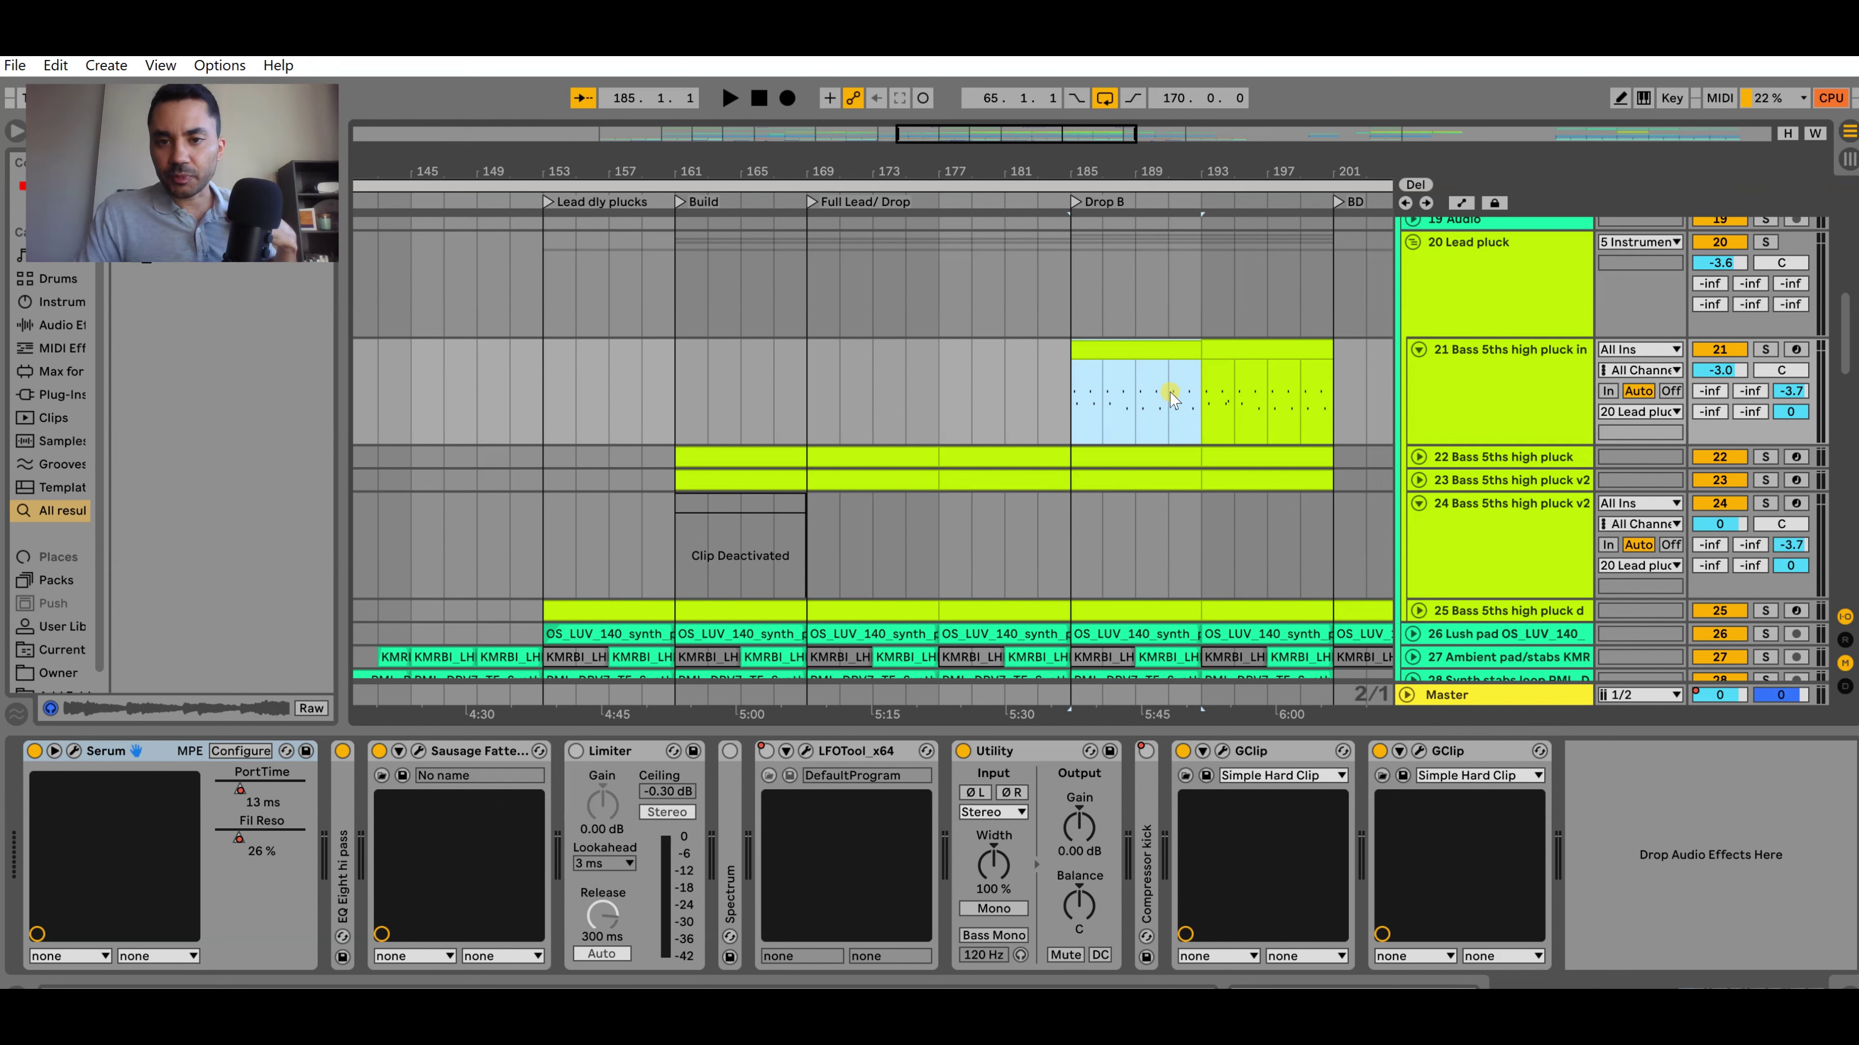
Solo track 21 and audition its Bass 5ths high pluck clip from the start of Drop B
left_click_drag(1077, 320, 1338, 330)
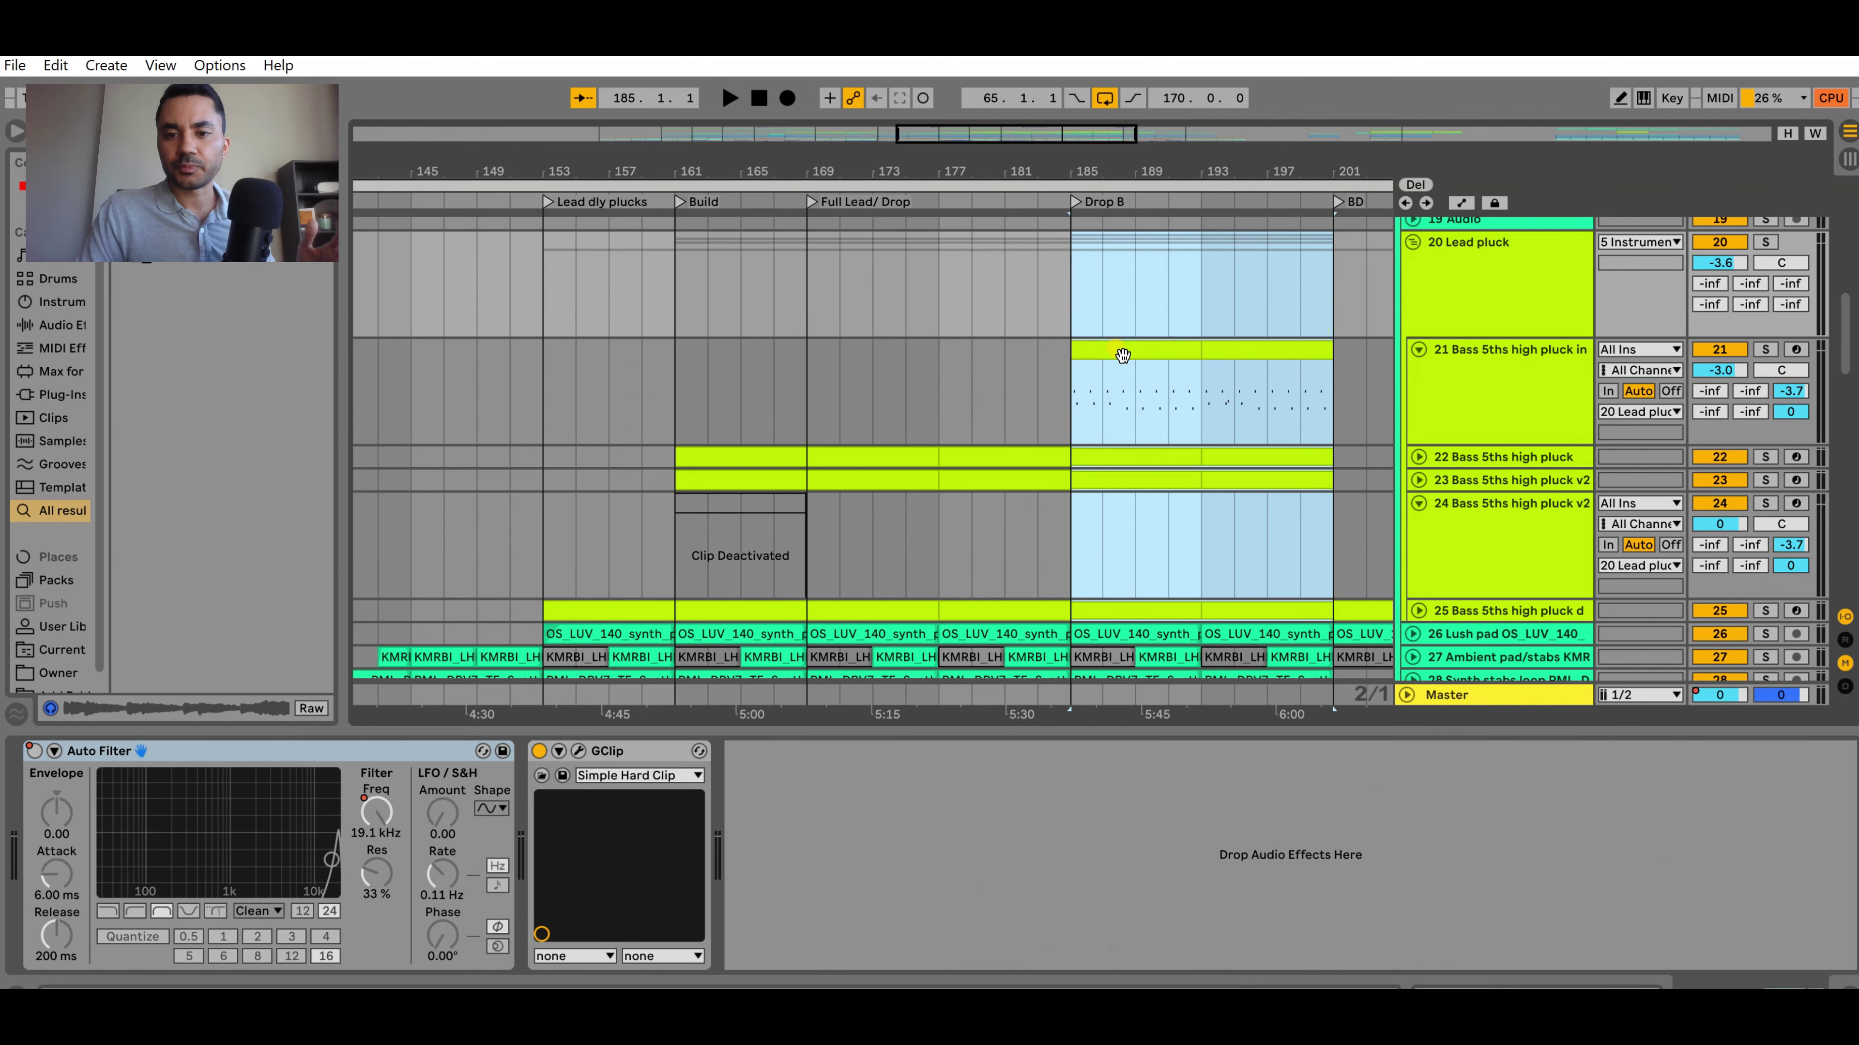
left_click(1125, 354)
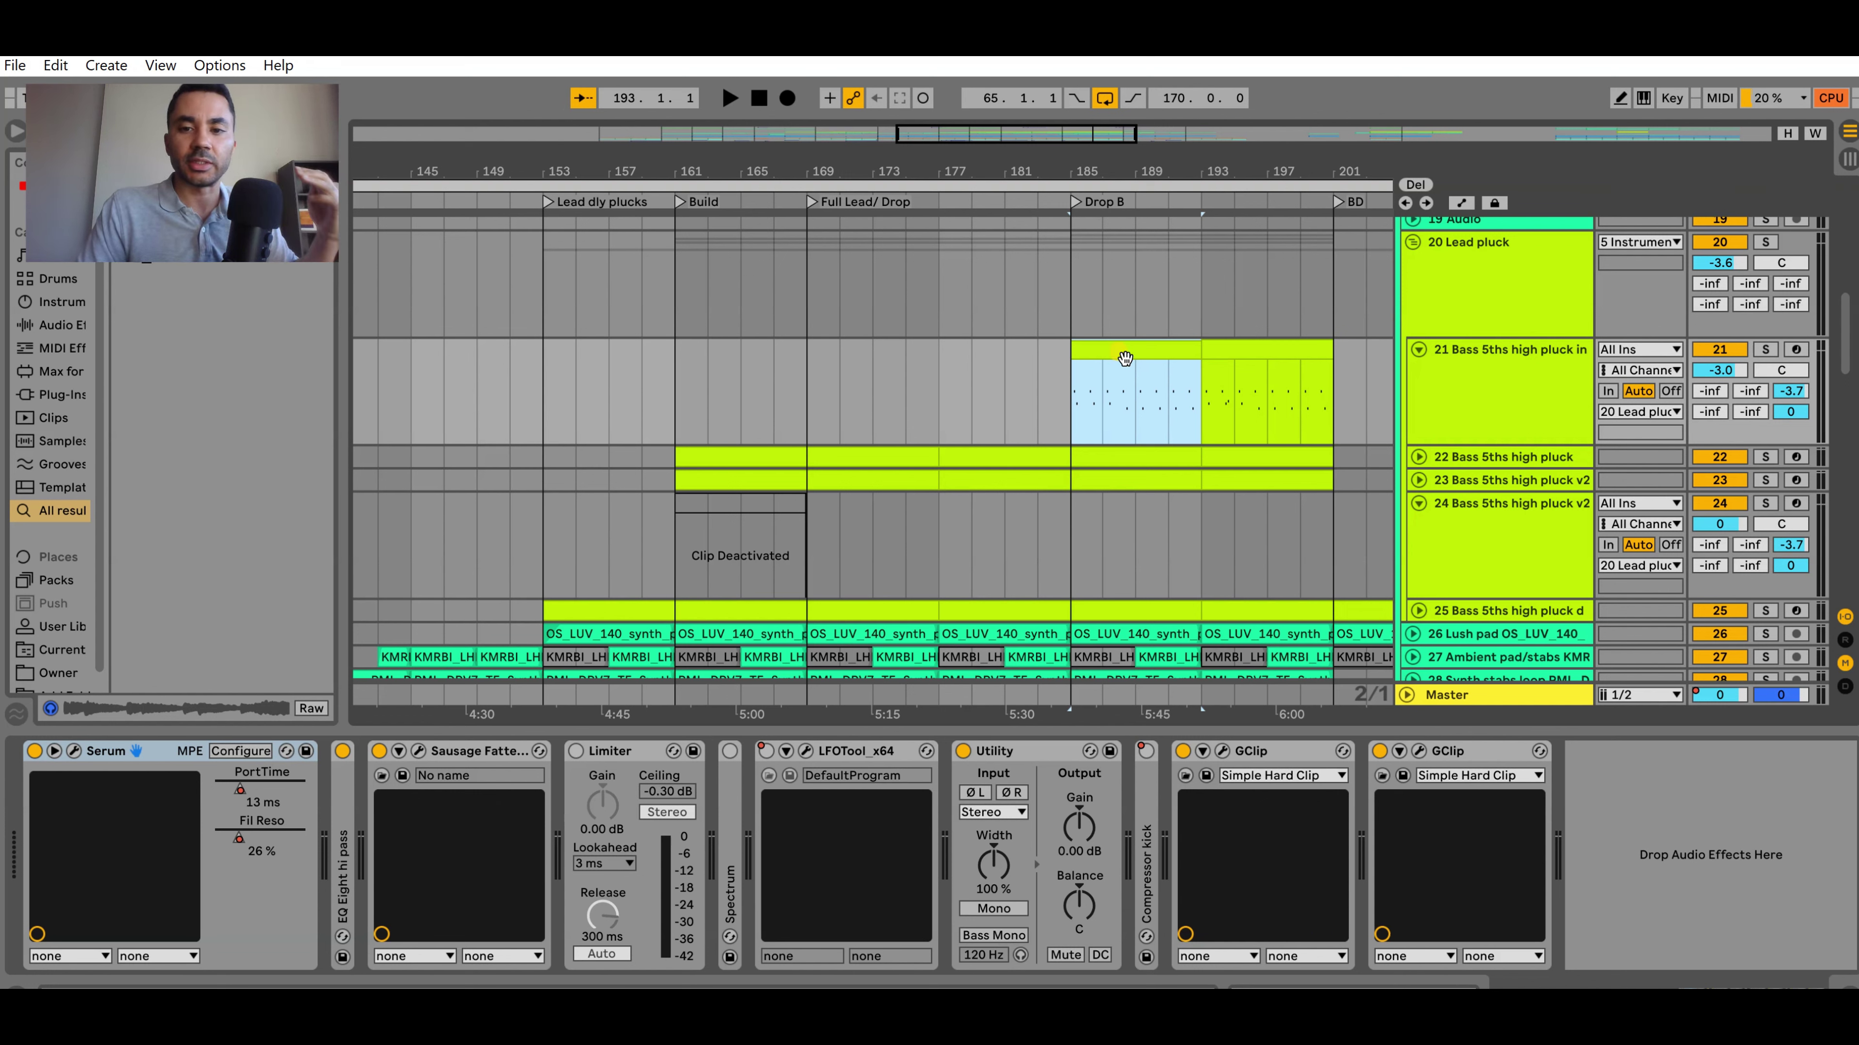
left_click(1764, 350)
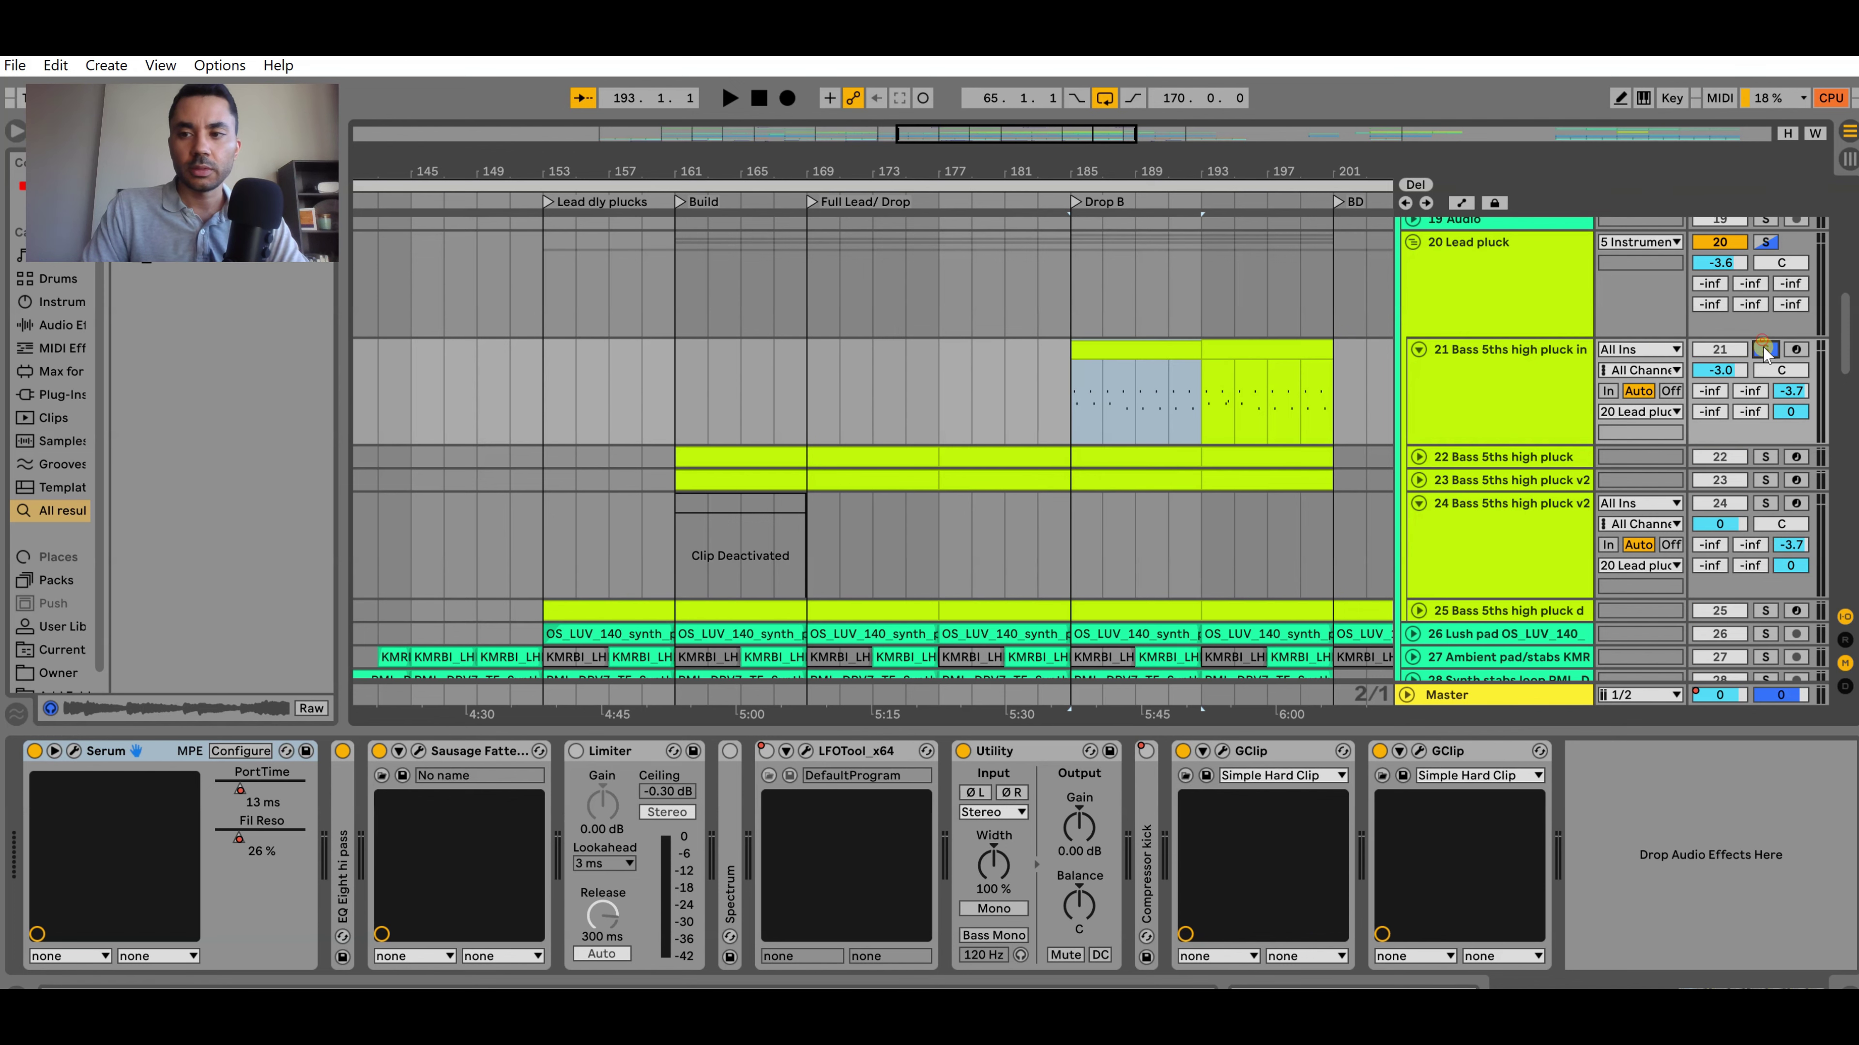
left_click(1441, 395)
key("space")
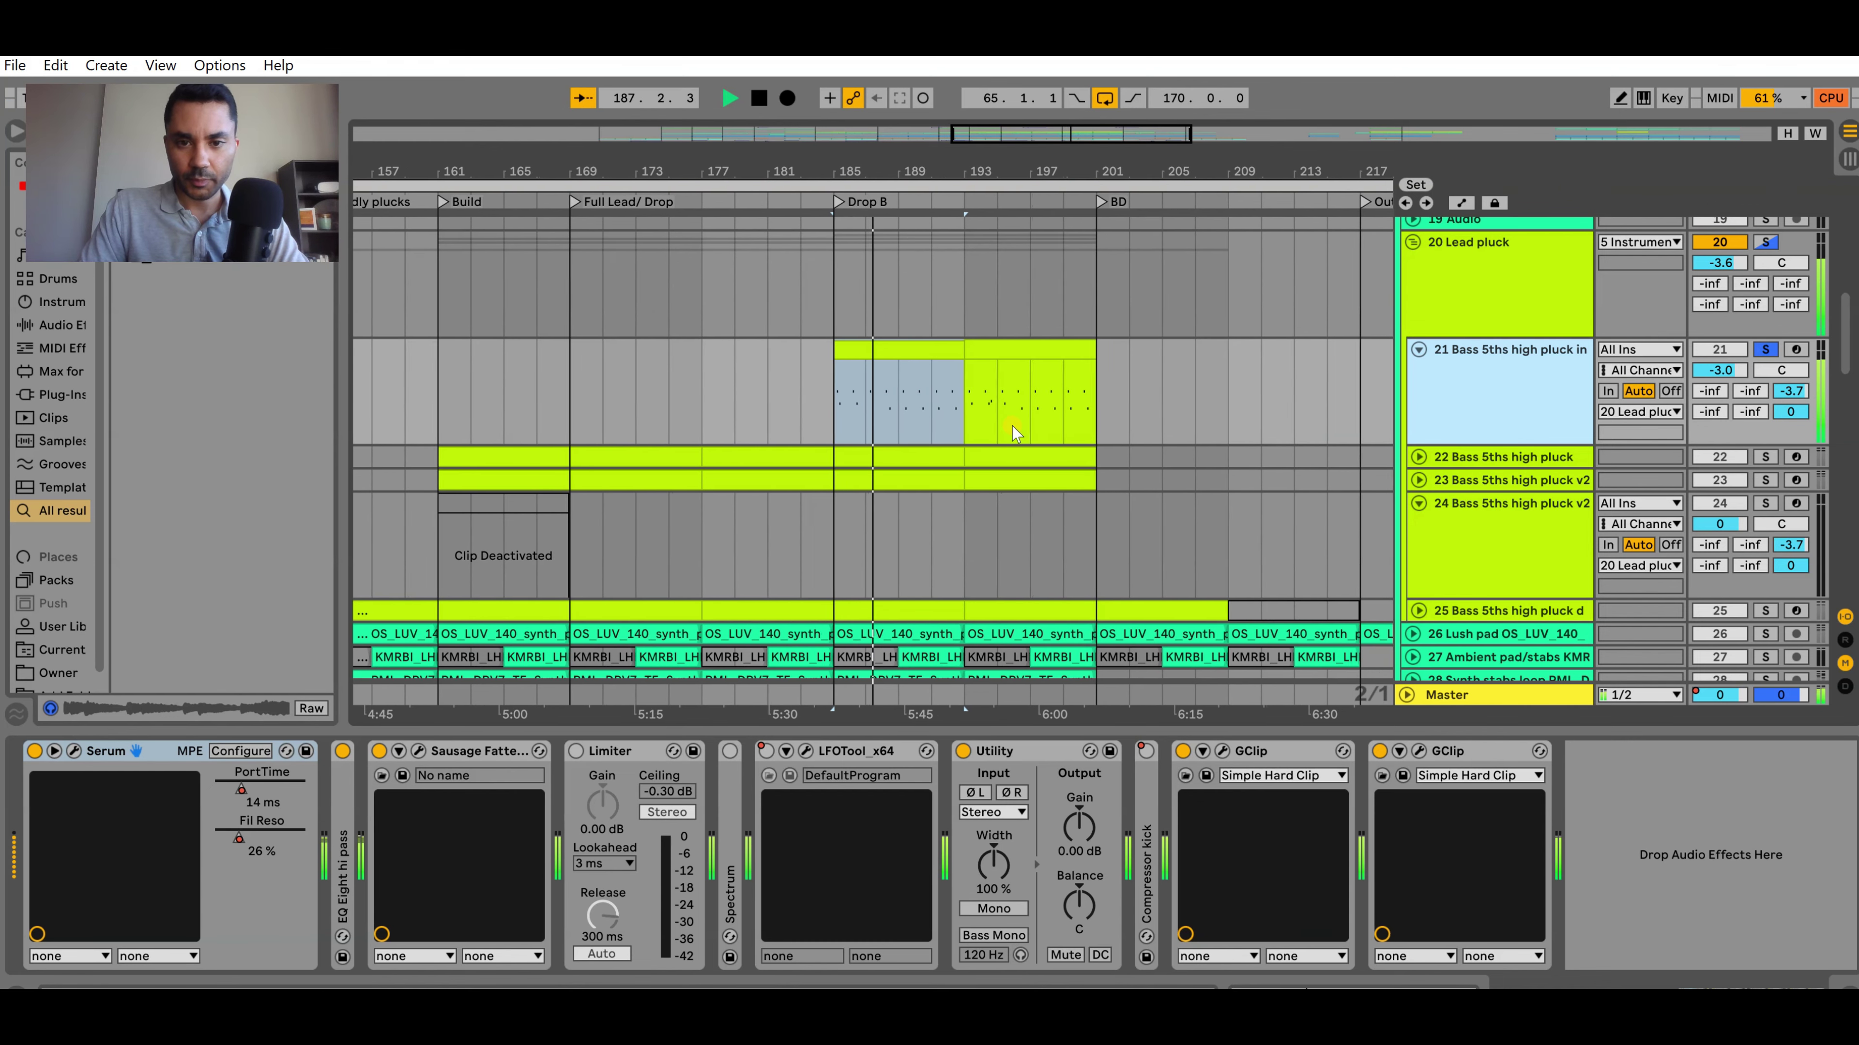
scroll(1011, 426, "up", 3)
scroll(1127, 424, "down", 5)
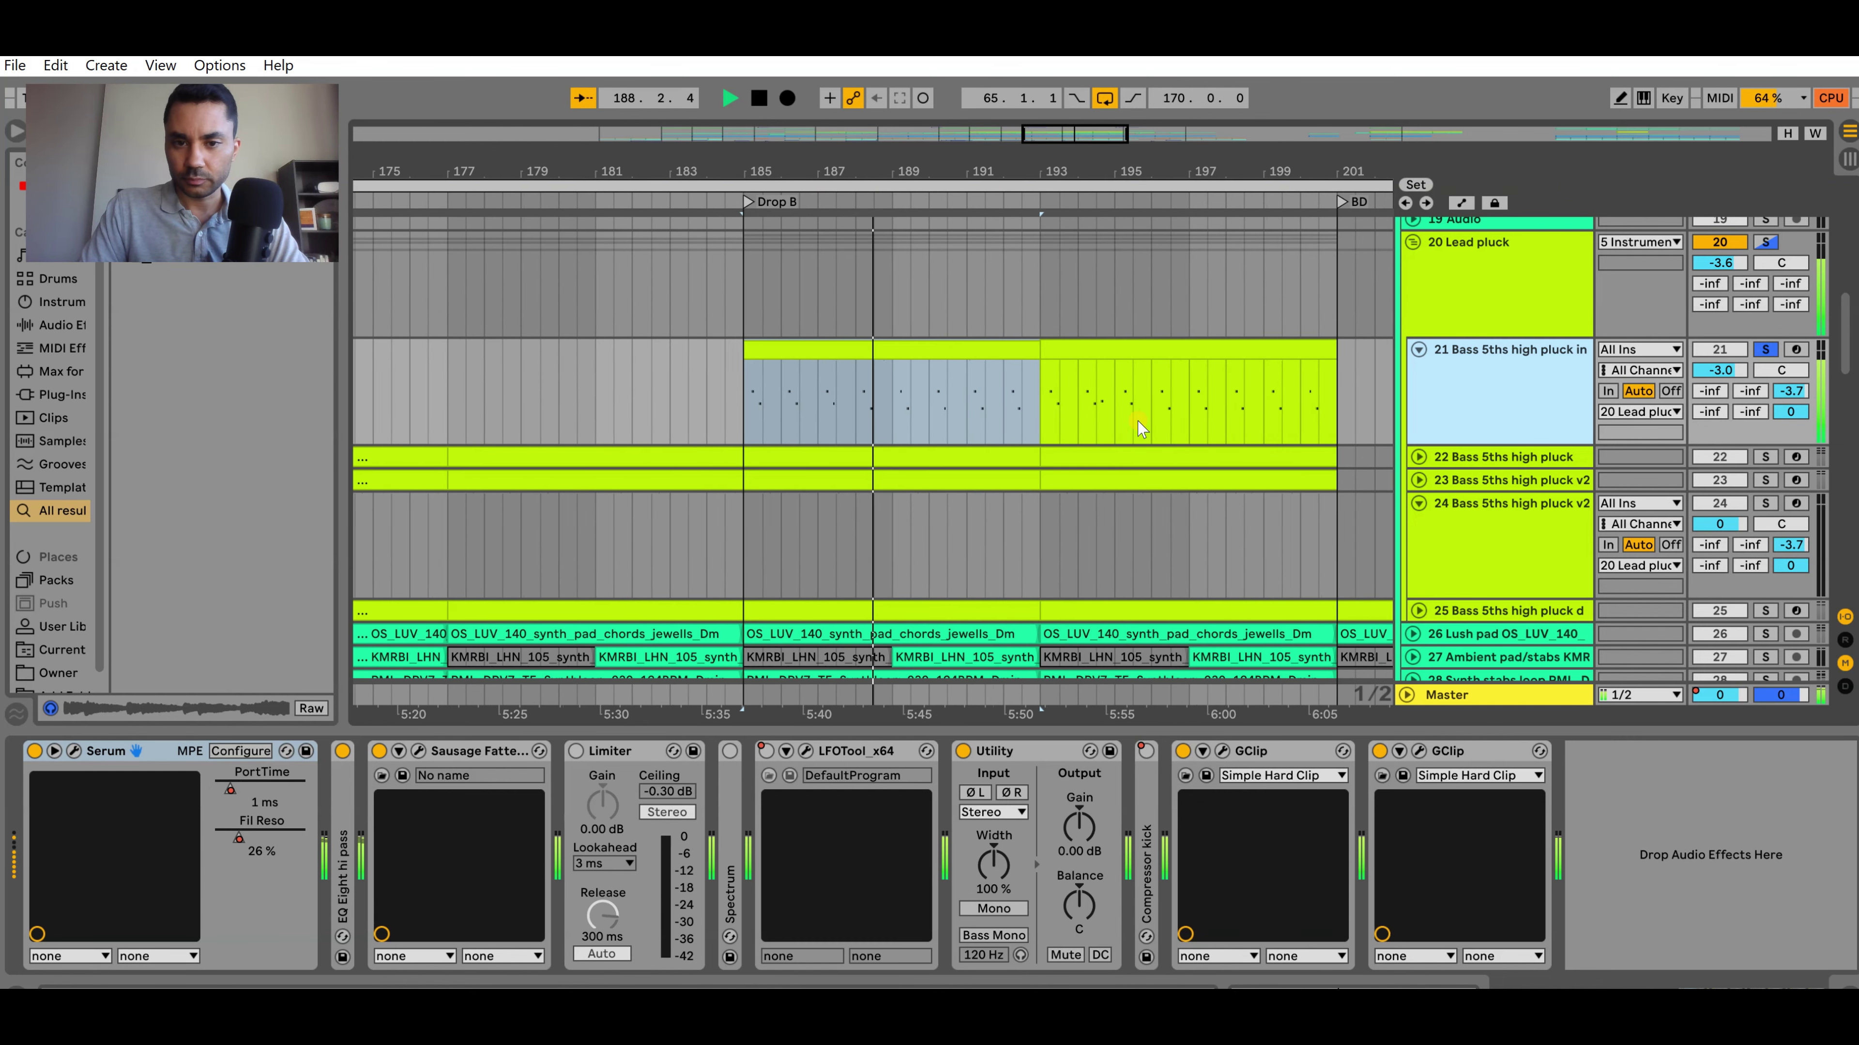
key("space")
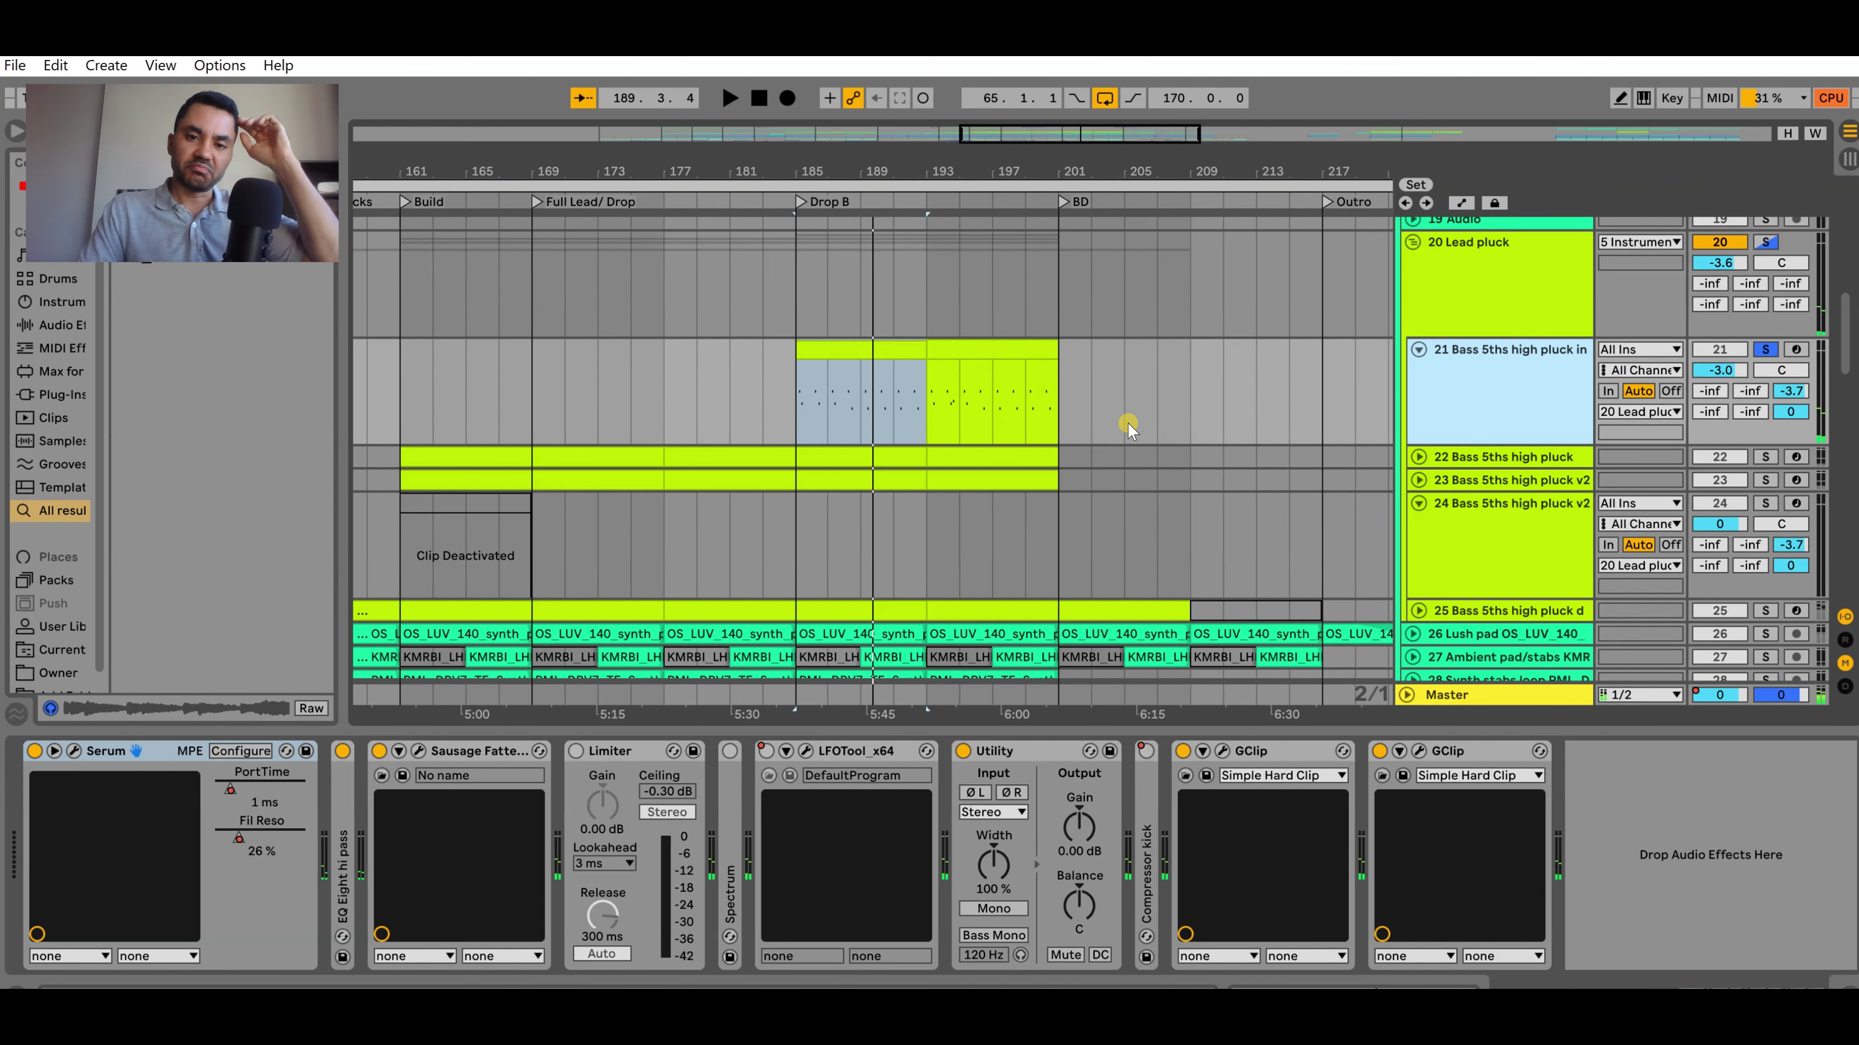
Unfold track 22 and compare its notes around bar 186 with the track 21 pluck notes at the same position
scroll(1082, 439, "down", 3)
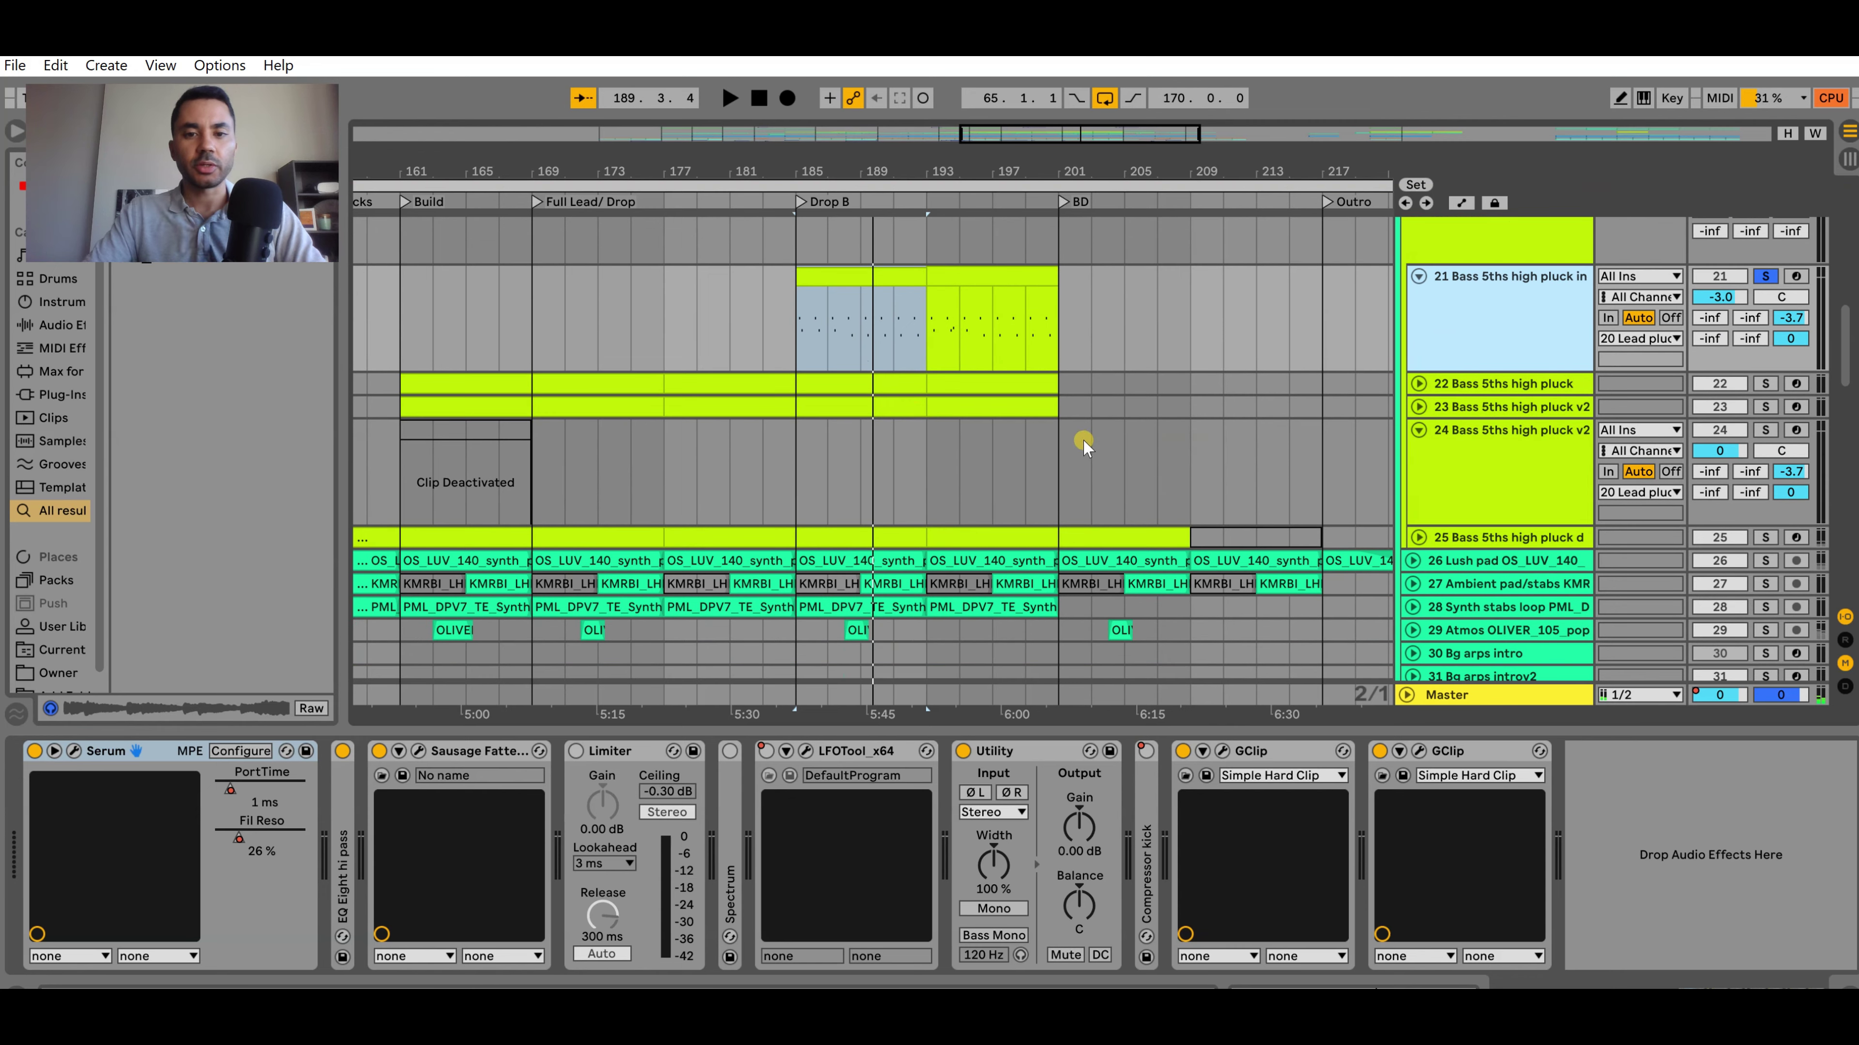
scroll(842, 421, "up", 2)
scroll(801, 406, "up", 1)
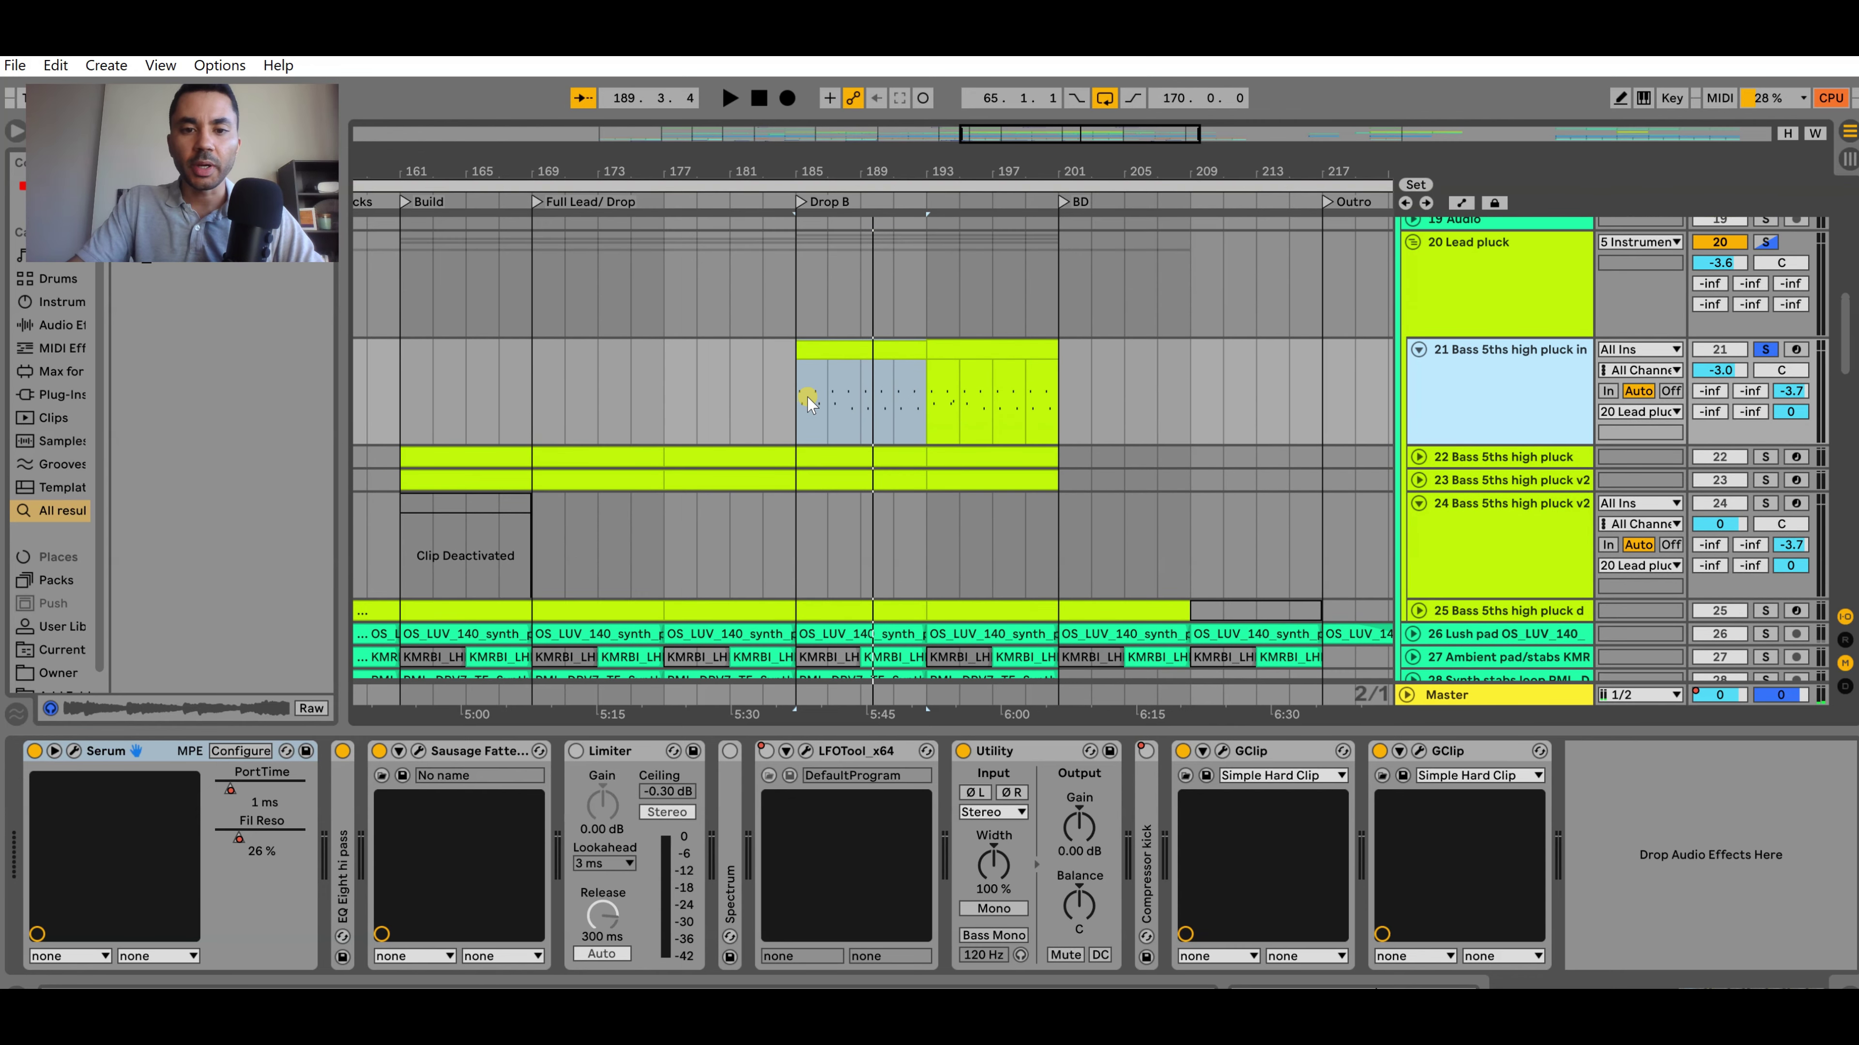
scroll(794, 403, "up", 3)
left_click(778, 401)
left_click(1418, 456)
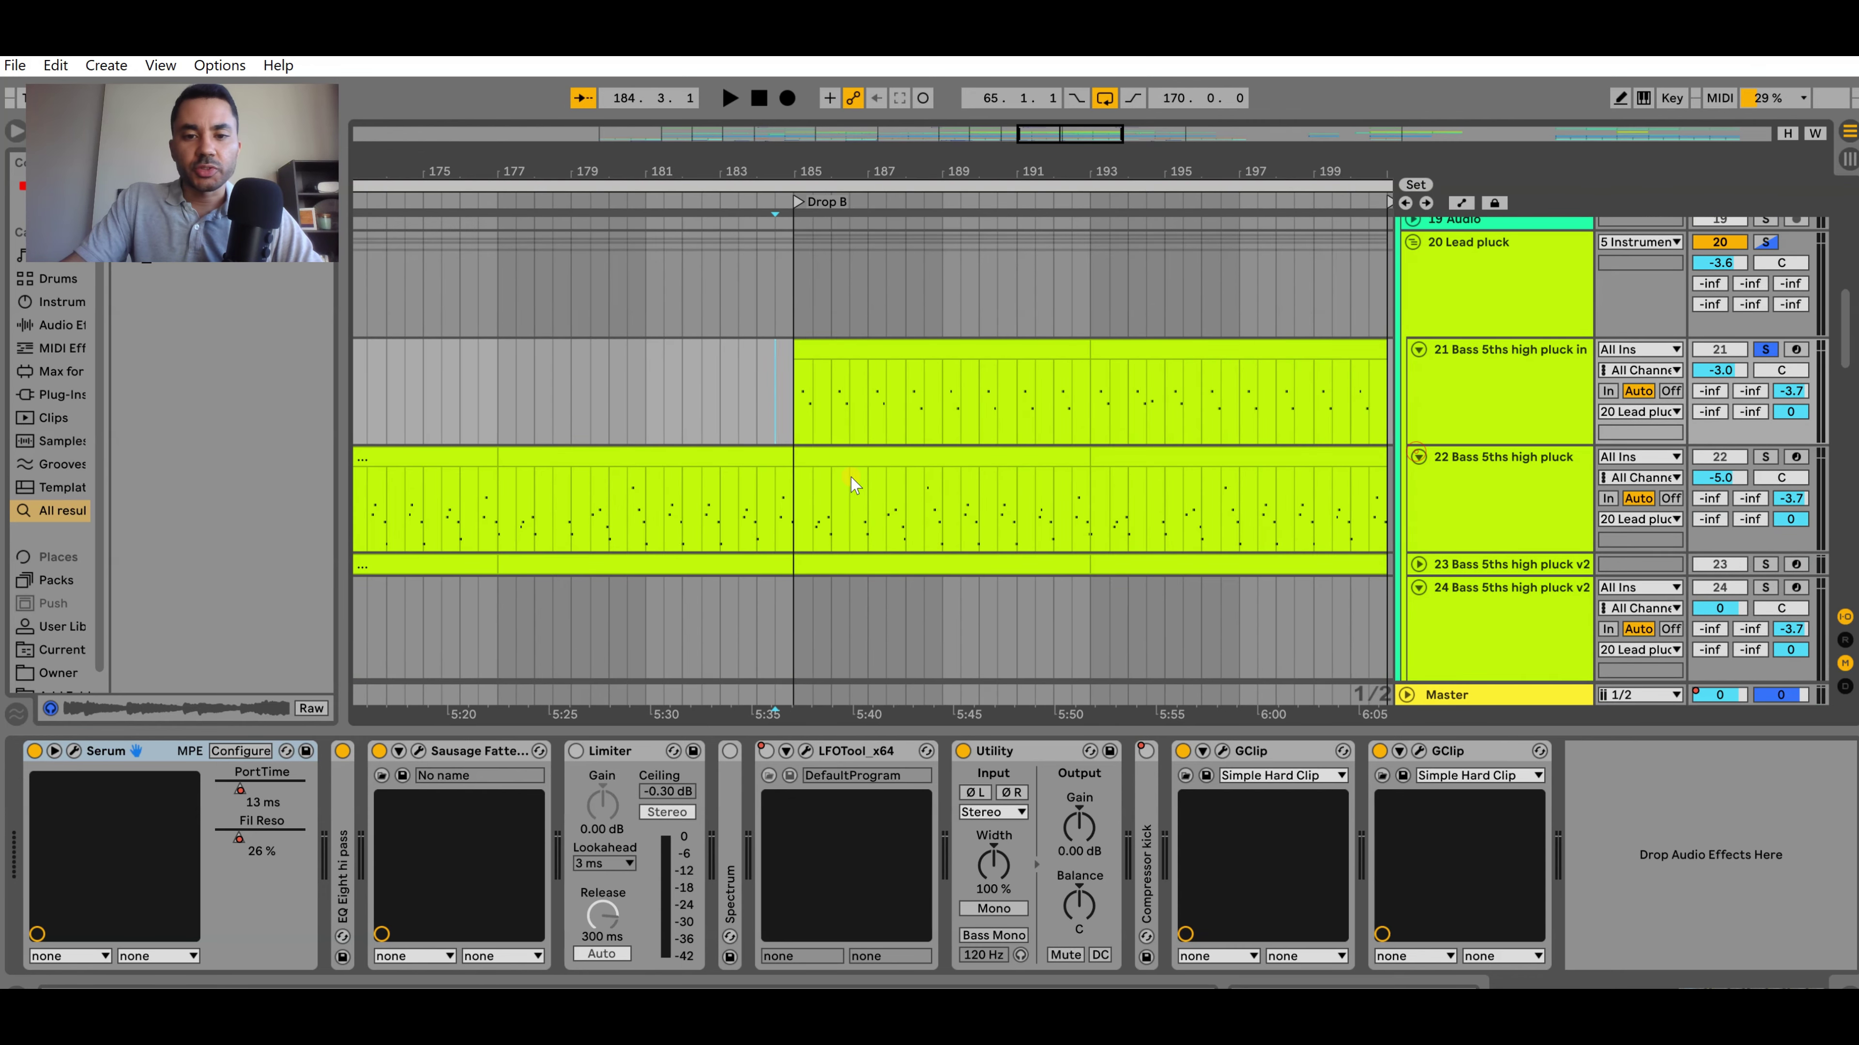
scroll(833, 461, "down", 2)
left_click(827, 448)
scroll(834, 461, "up", 2)
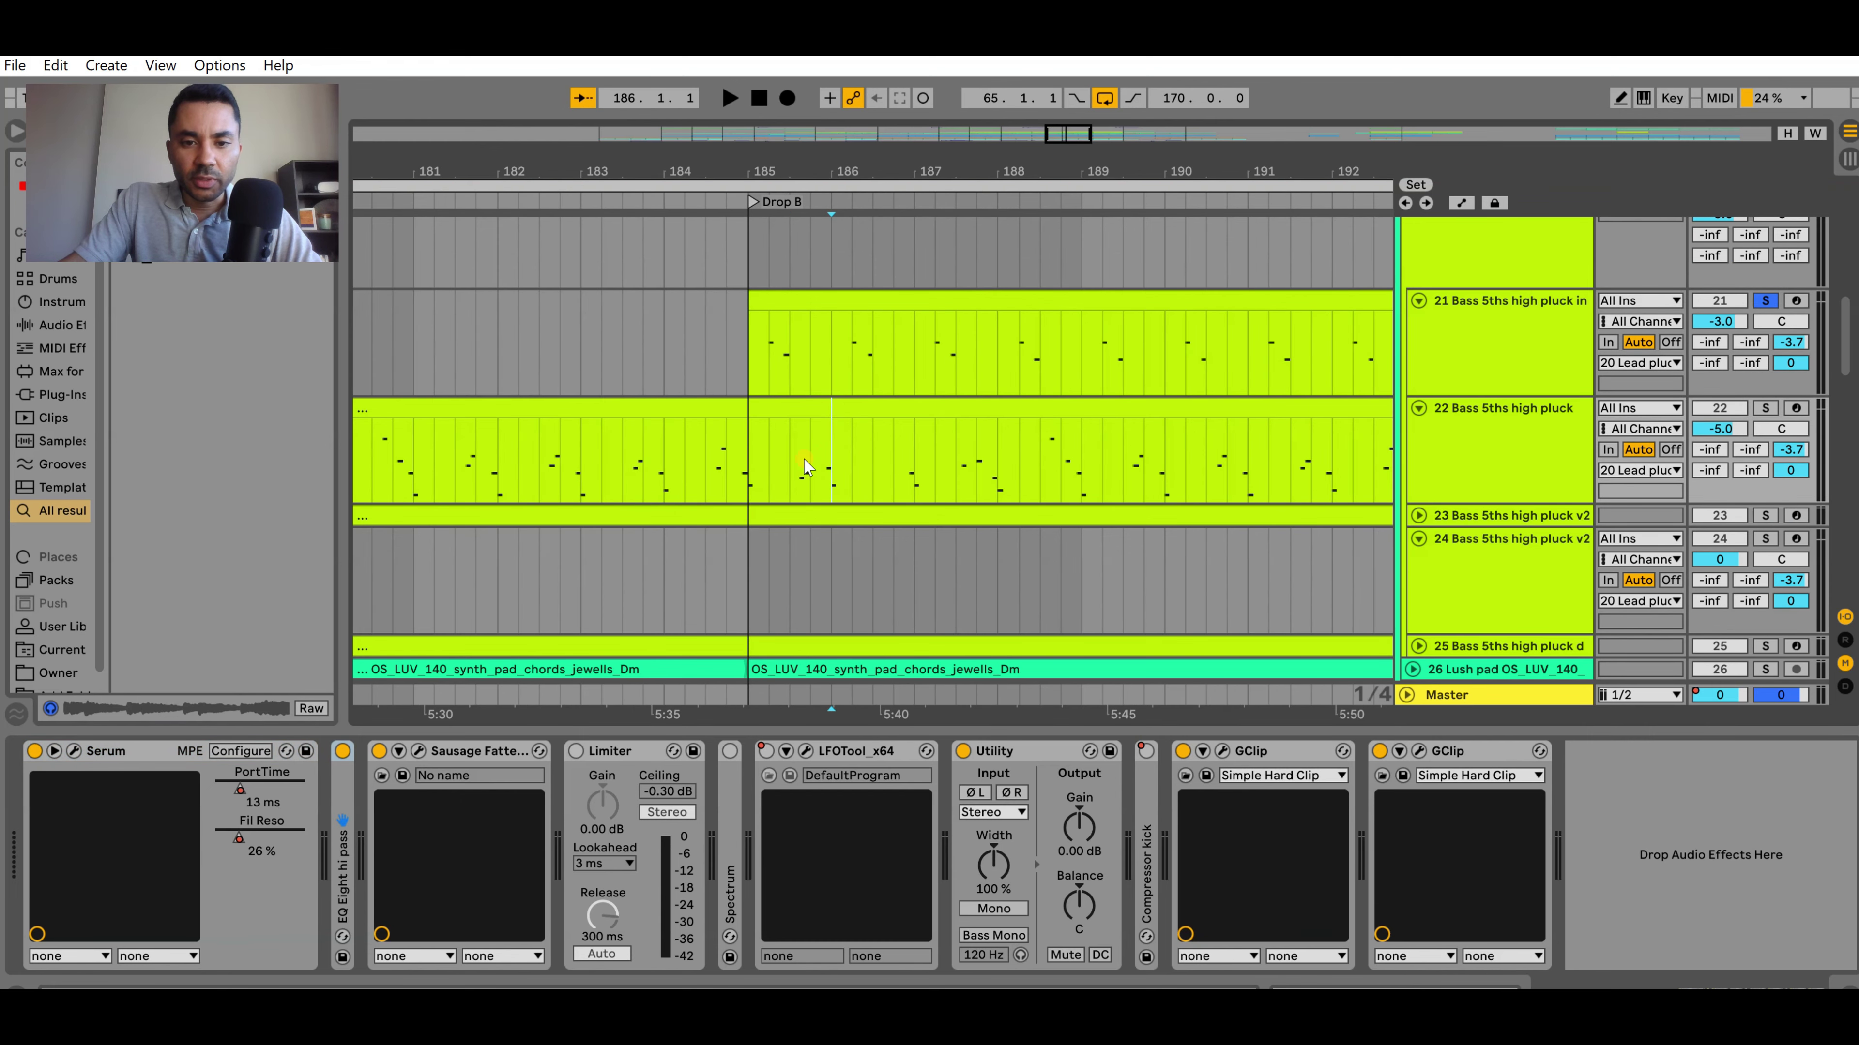
left_click_drag(831, 468, 845, 468)
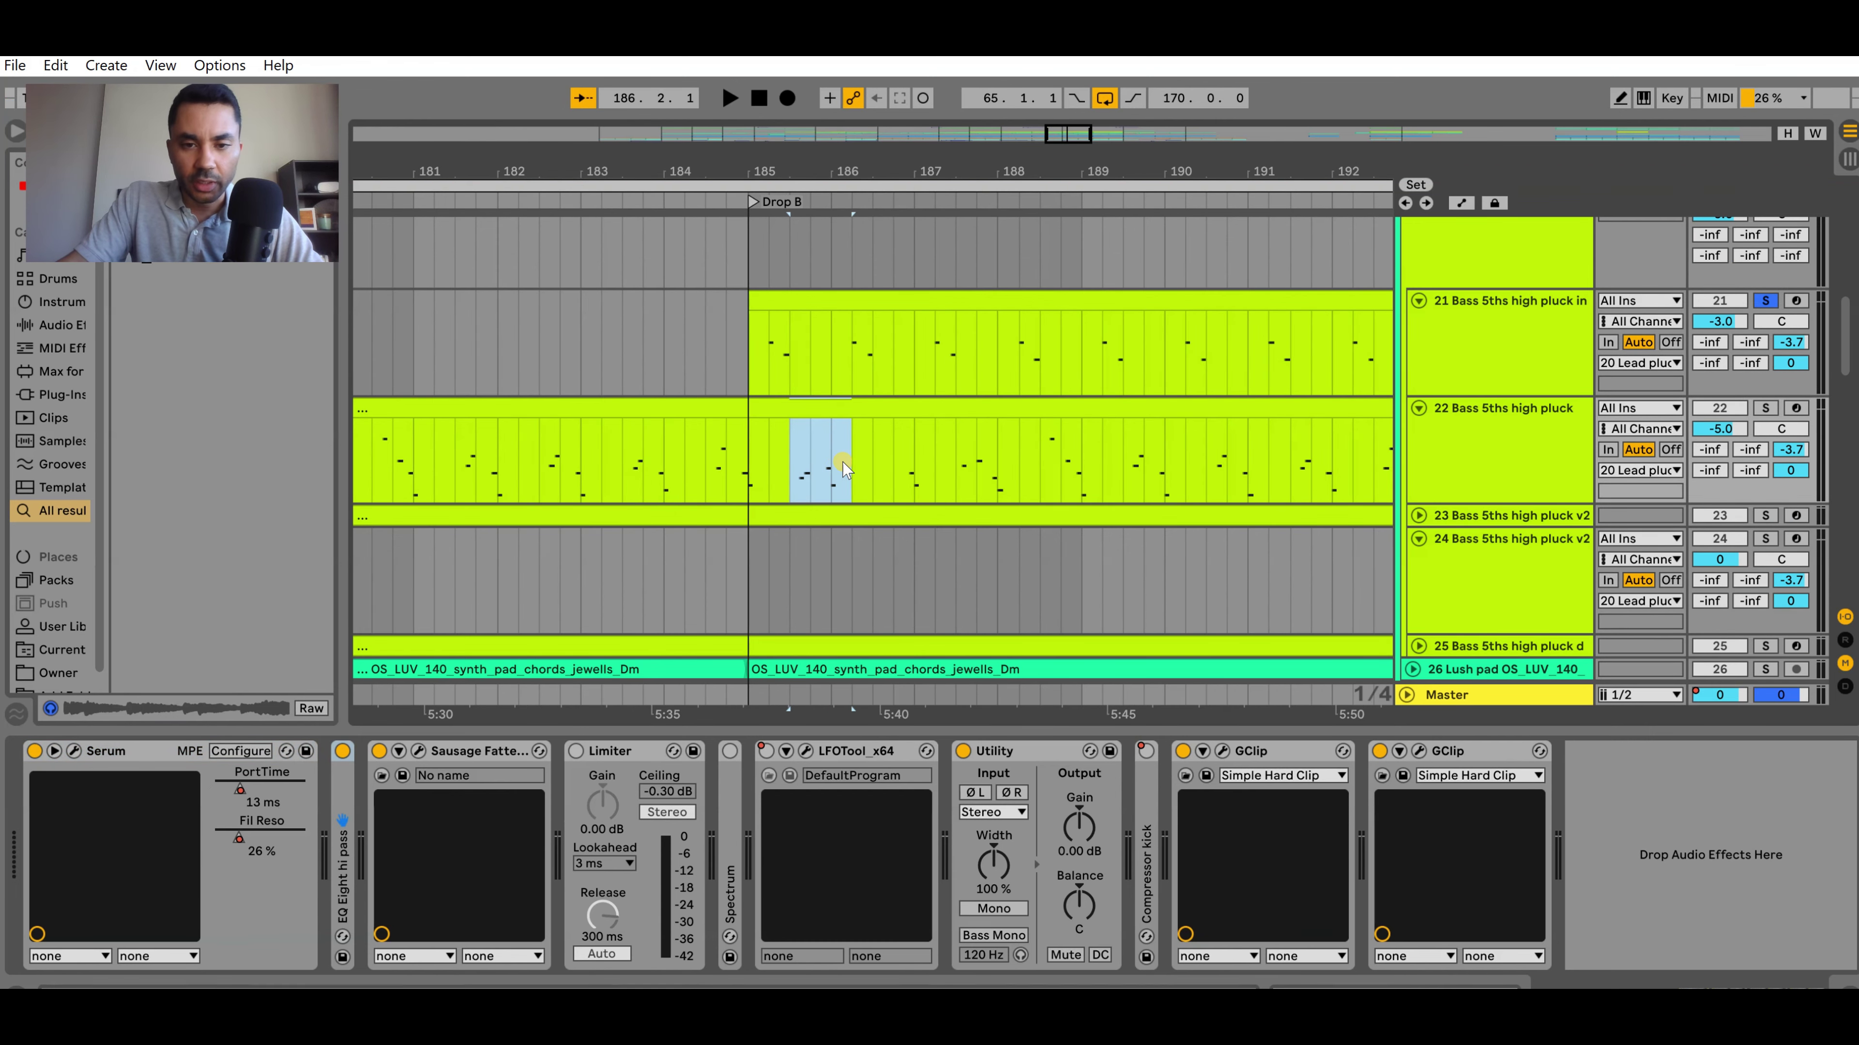
left_click_drag(849, 457, 884, 465)
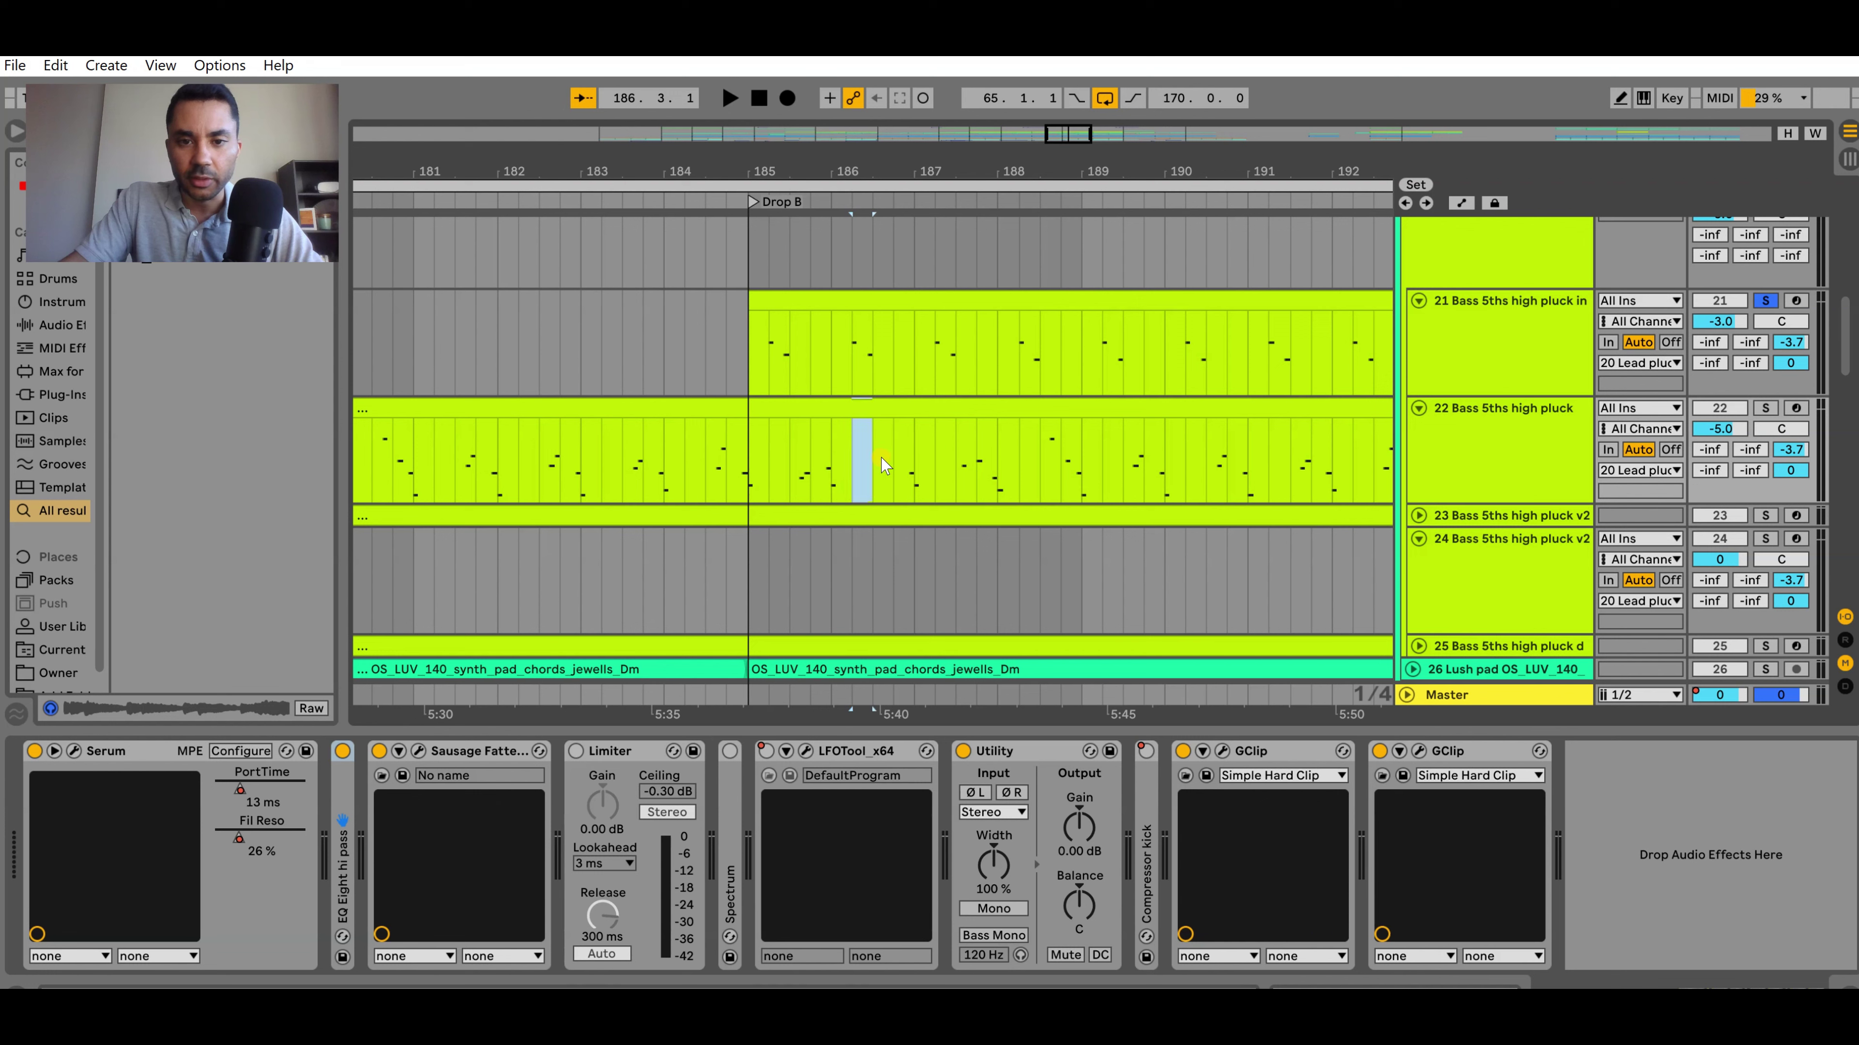
key("Up")
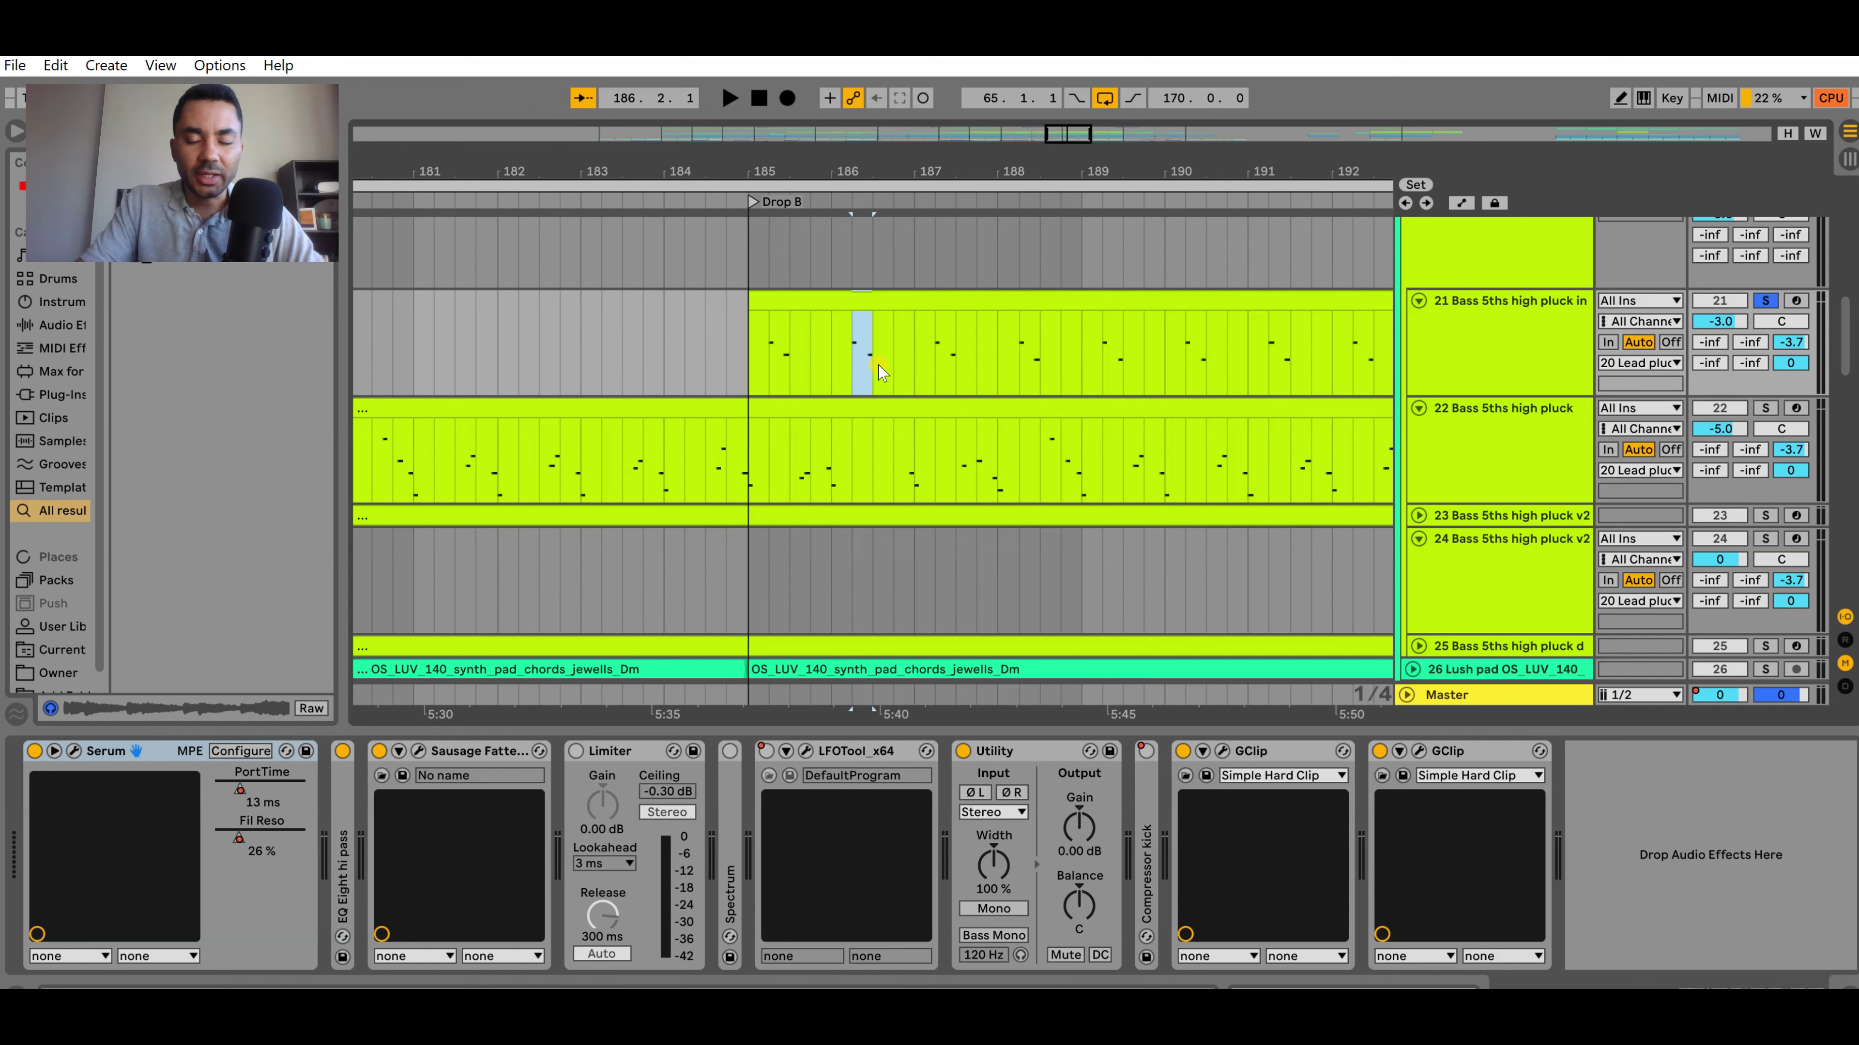
Highlight the track 21 notes at bar 188 and the track 22 notes at bar 196 to compare the two patterns
scroll(834, 440, "down", 1)
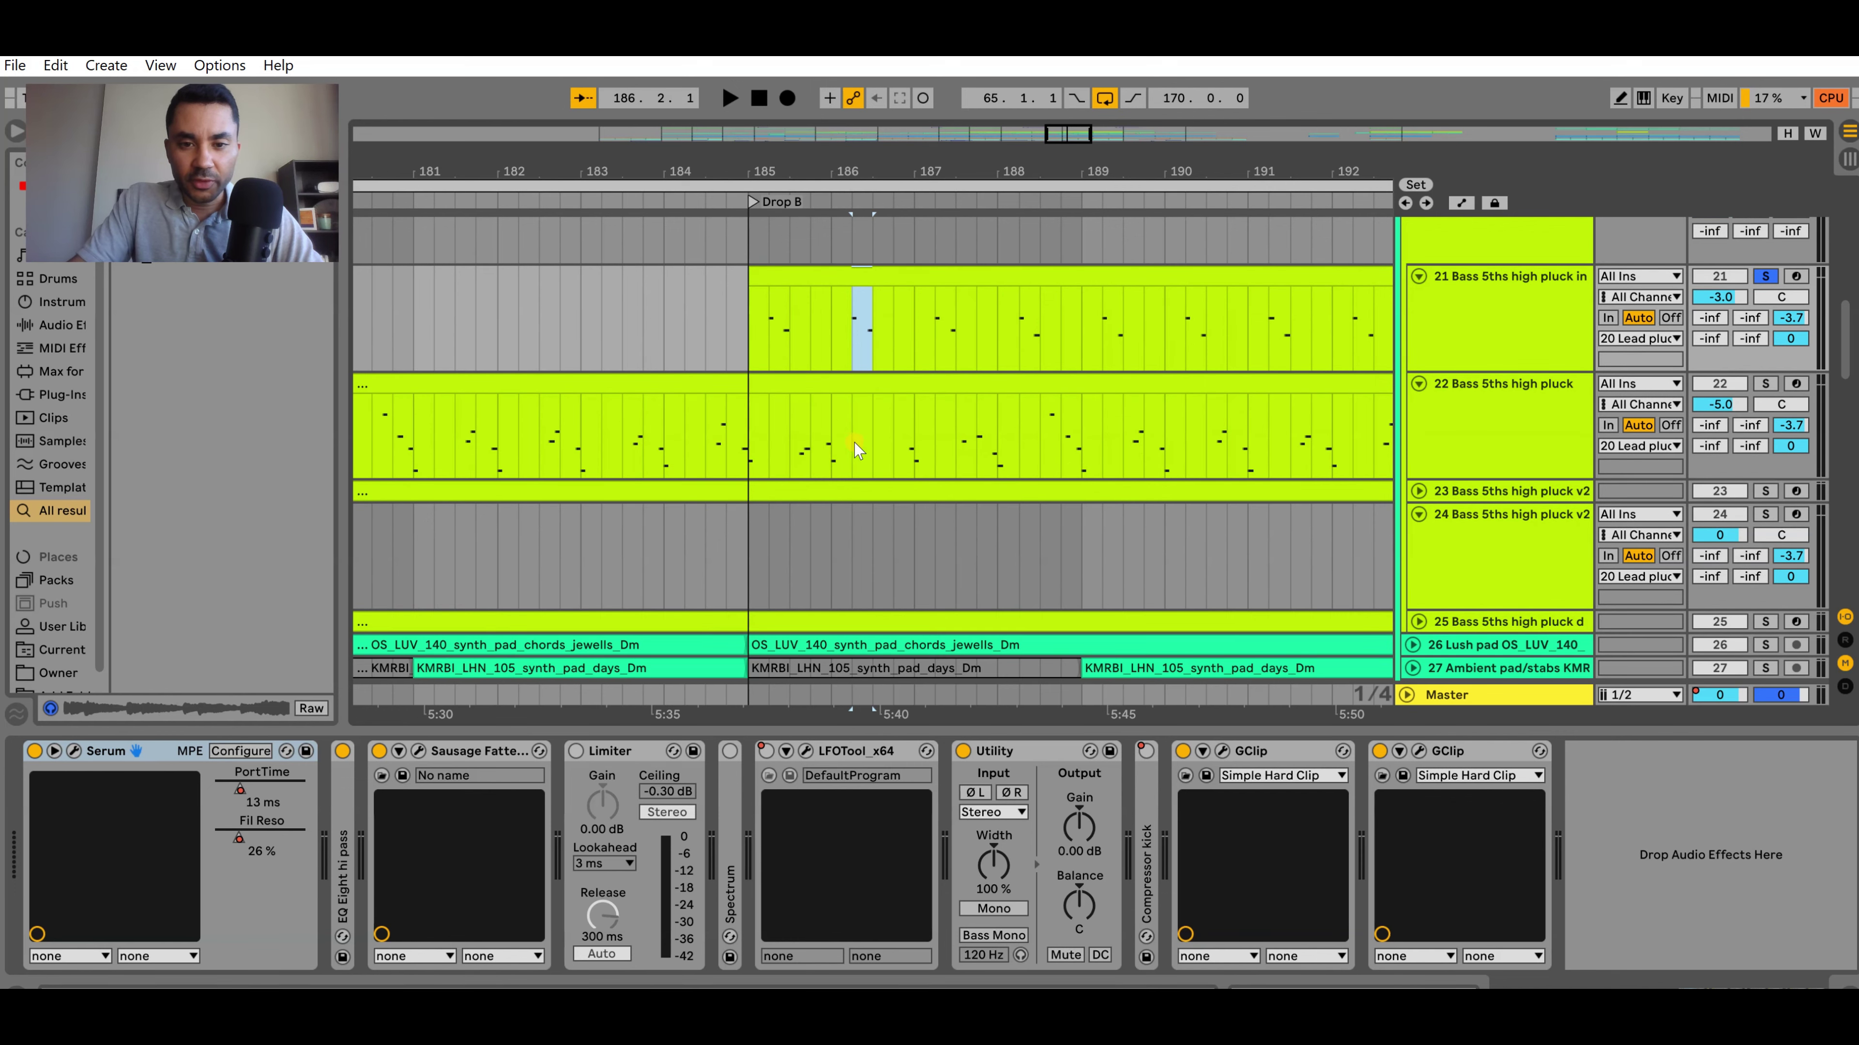
scroll(854, 443, "down", 2)
scroll(874, 454, "down", 1)
scroll(869, 447, "up", 2)
left_click(753, 362)
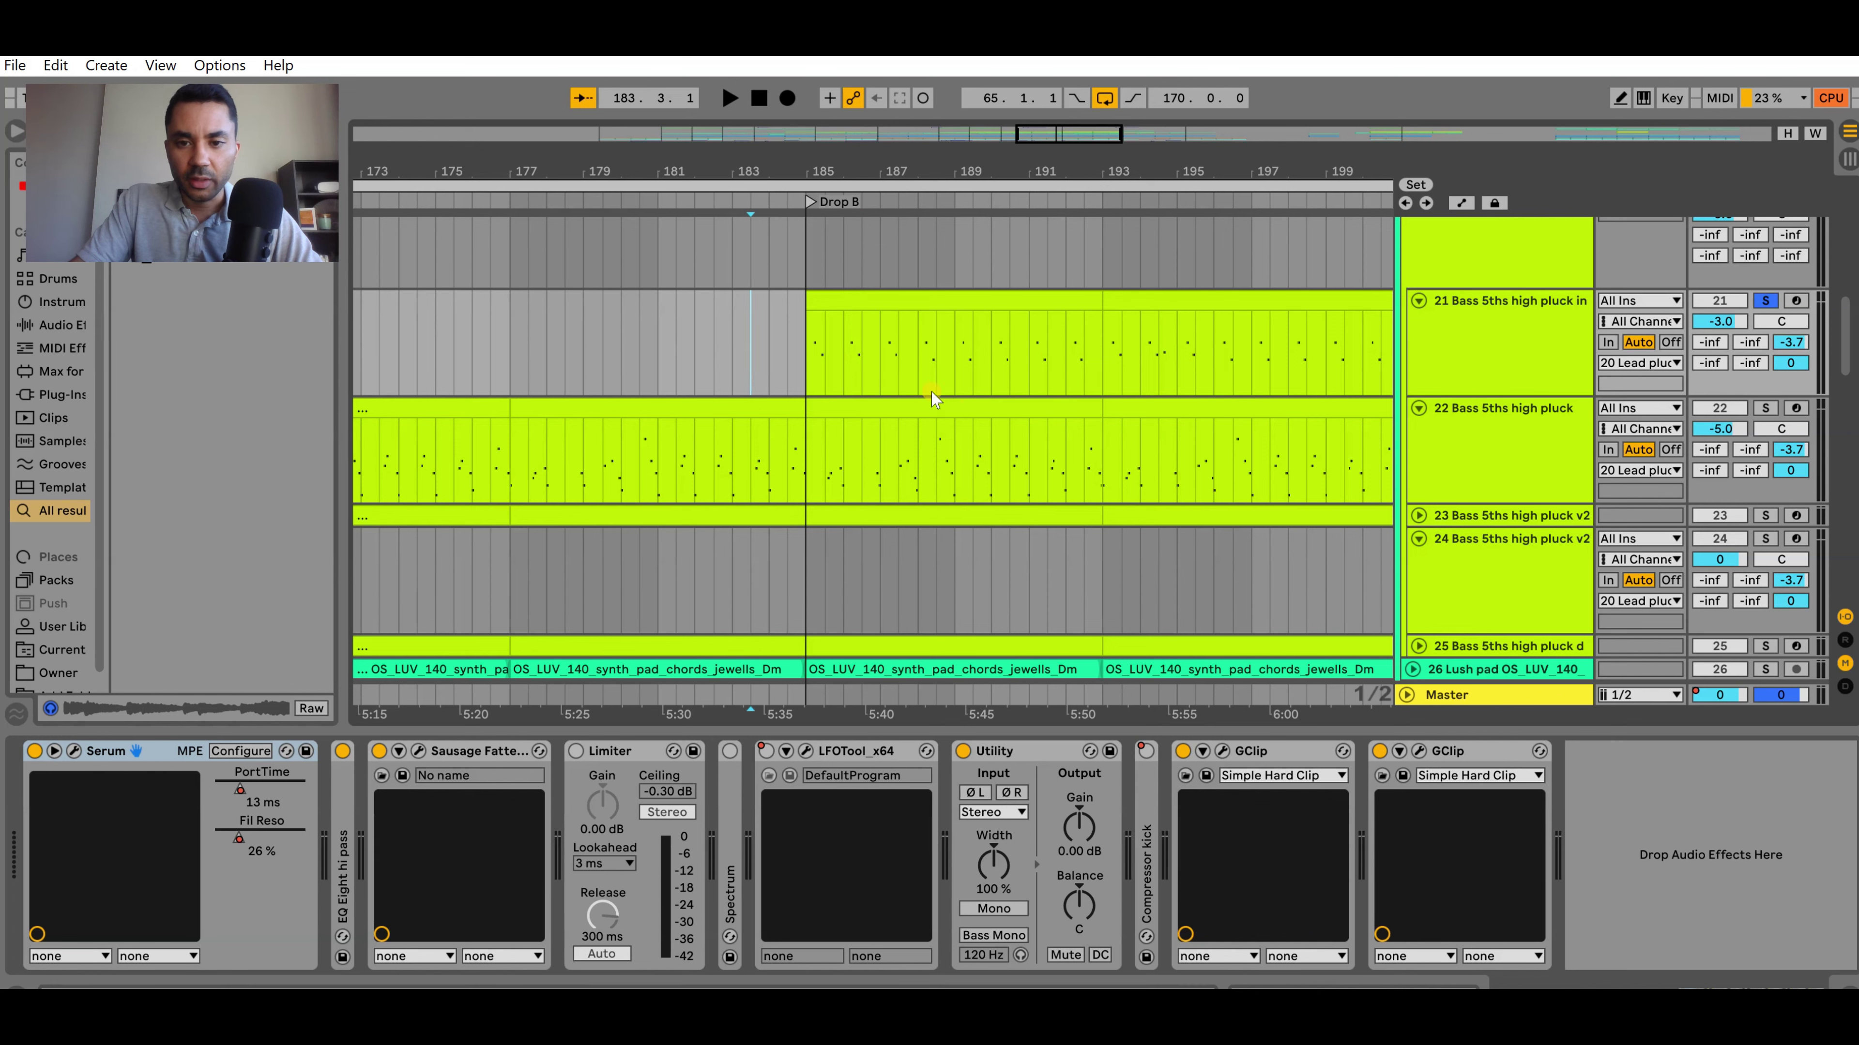
scroll(954, 391, "up", 2)
left_click_drag(895, 342, 910, 345)
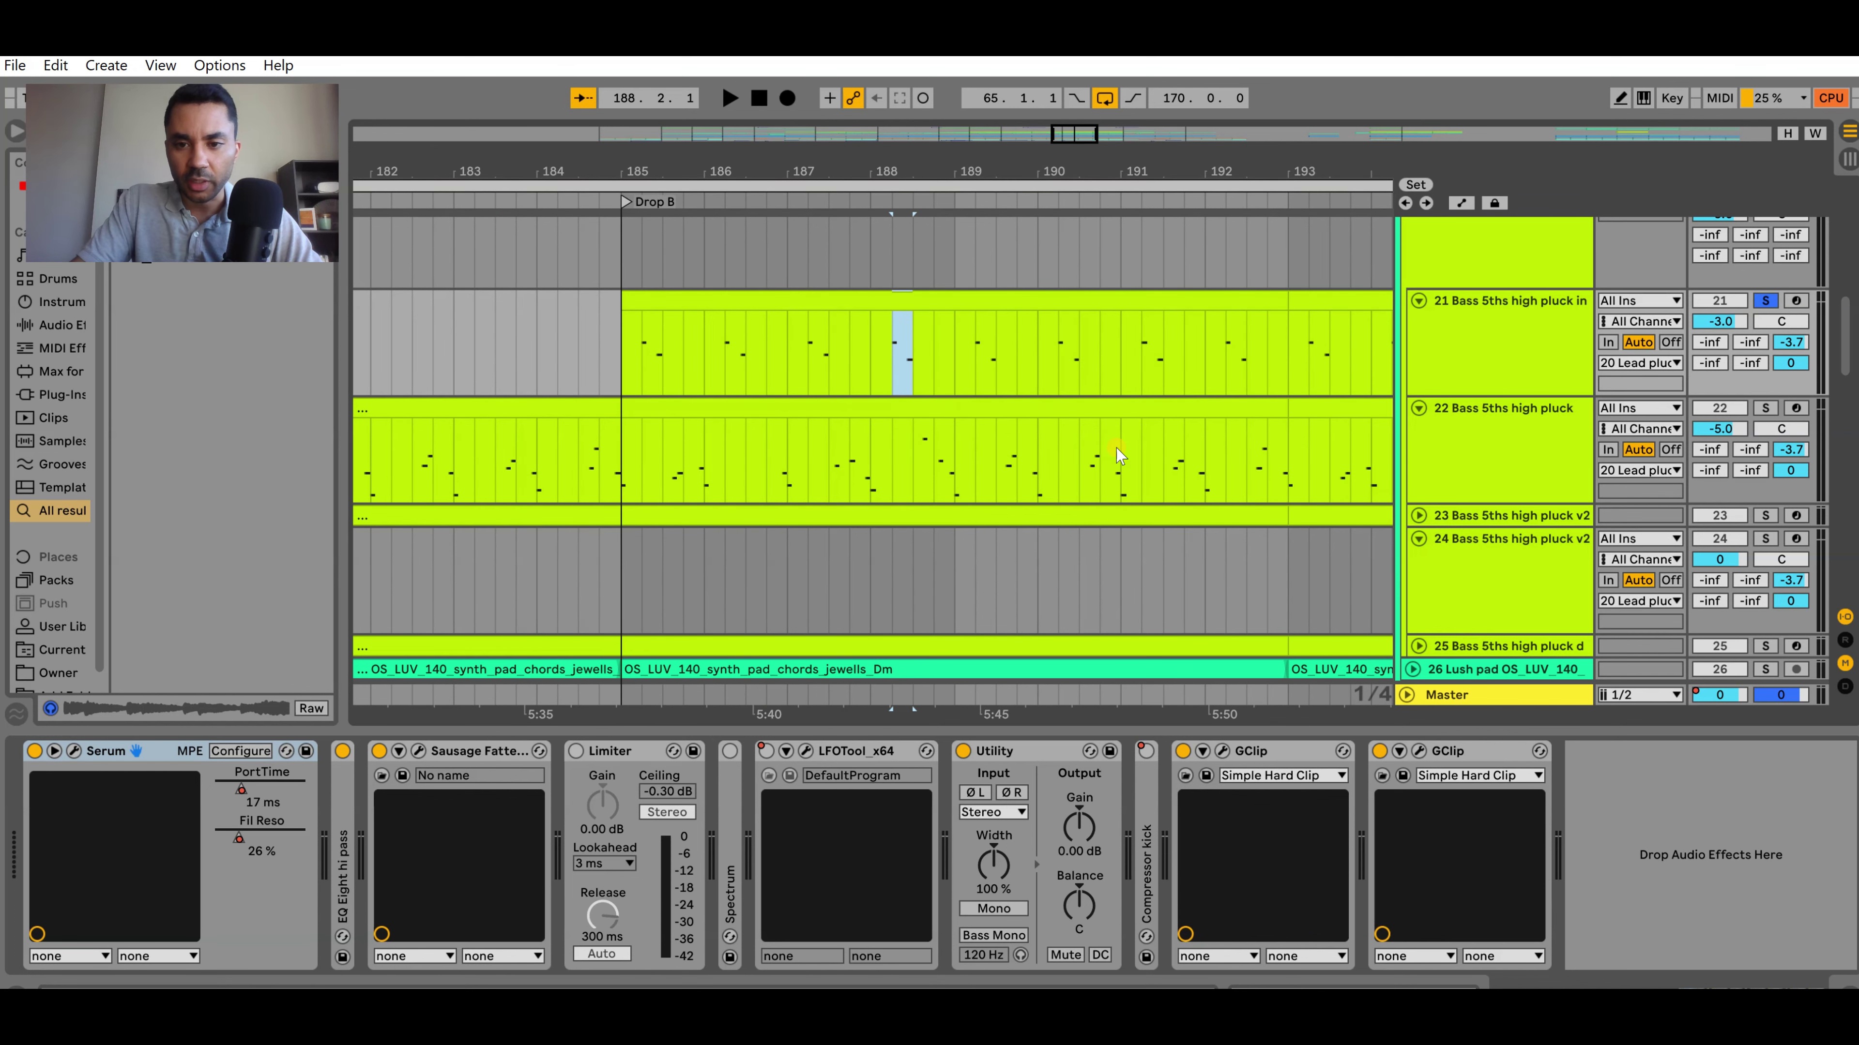
scroll(1153, 453, "down", 2)
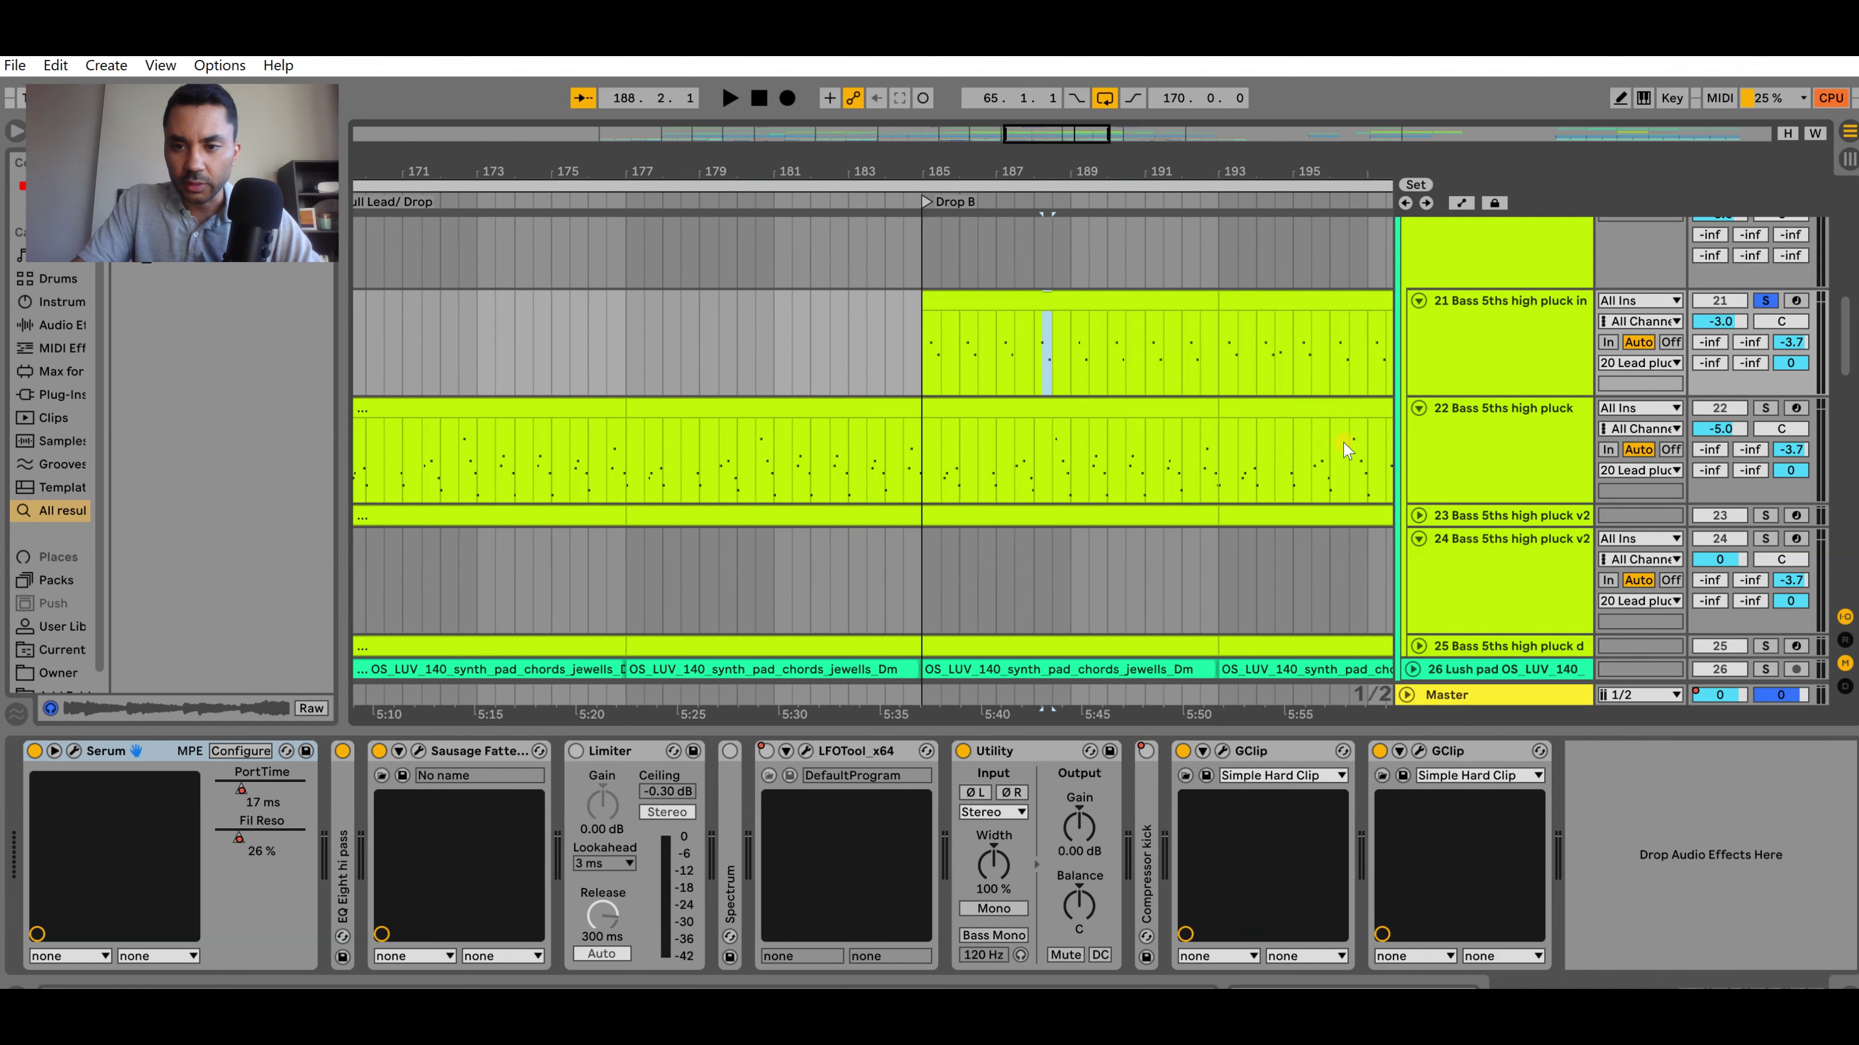
left_click(1357, 450)
Unfold track 23 and examine its notes around bar 188 against the two pluck layers above
left_click(1419, 515)
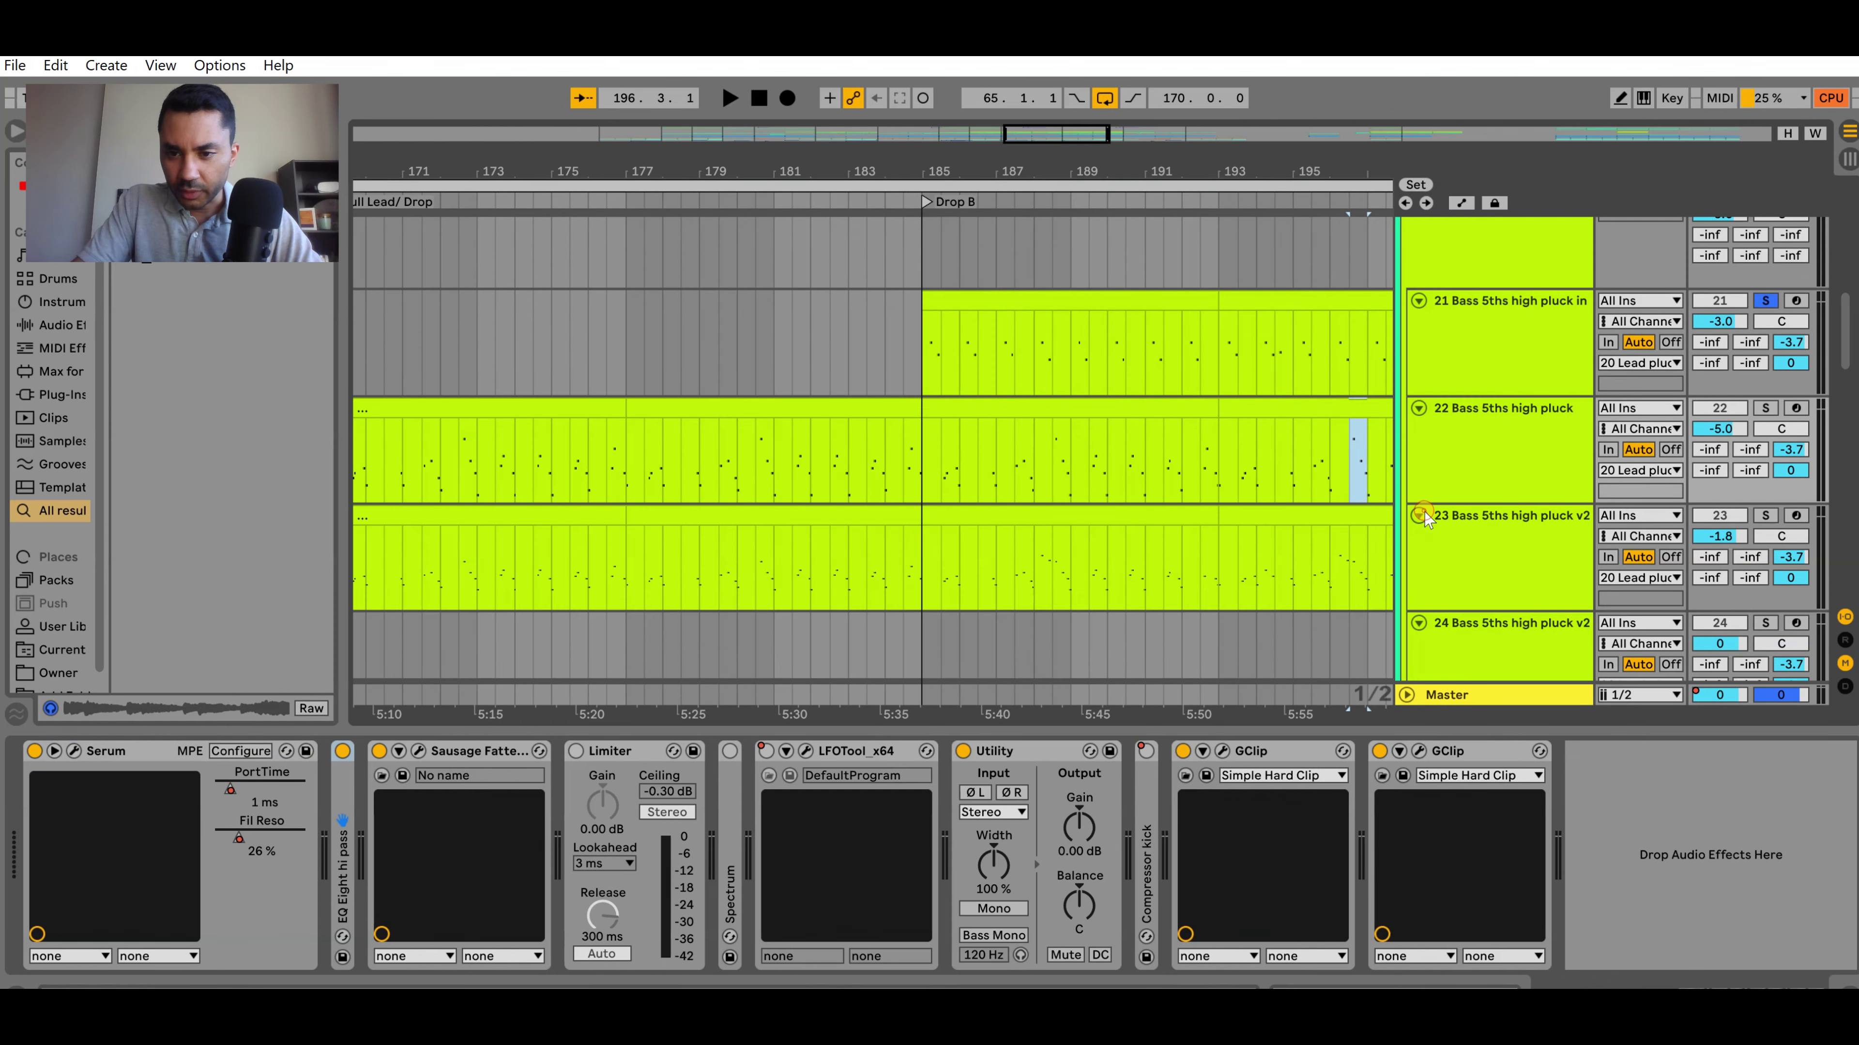
left_click(1051, 557)
scroll(1051, 556, "up", 4)
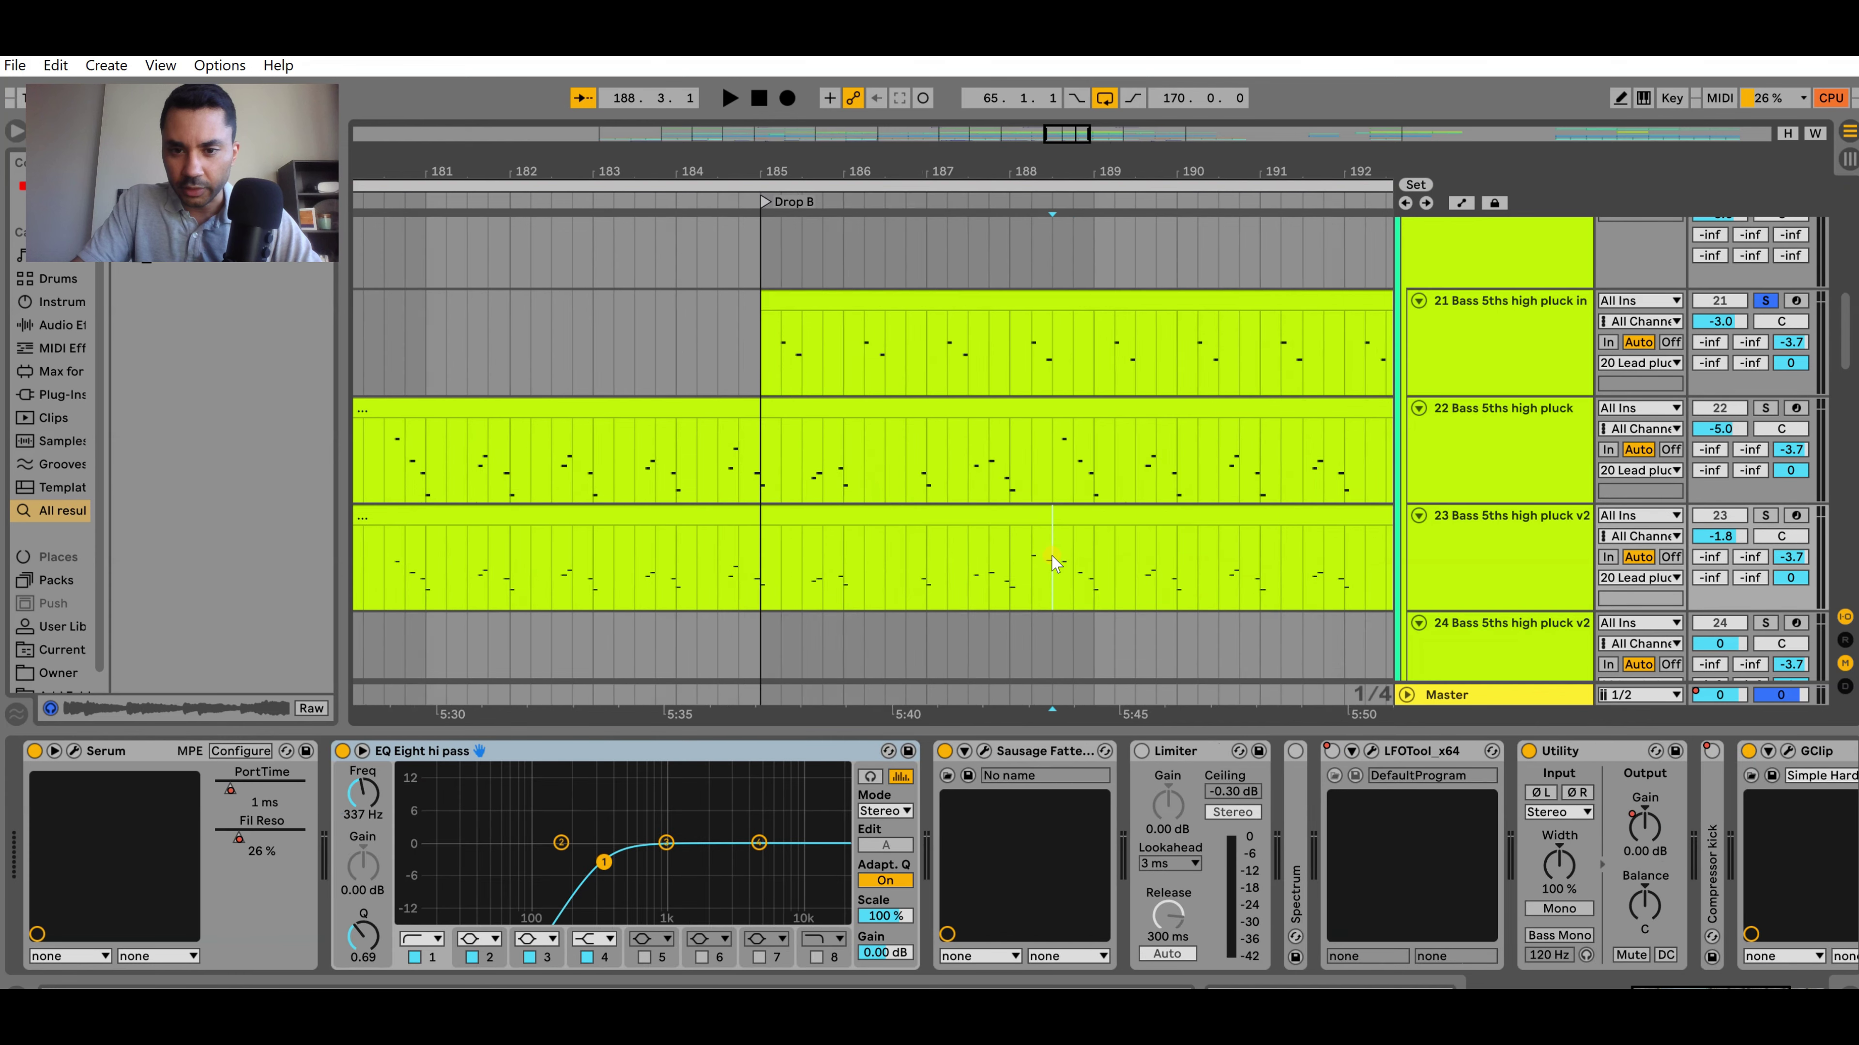
scroll(1021, 575, "down", 4)
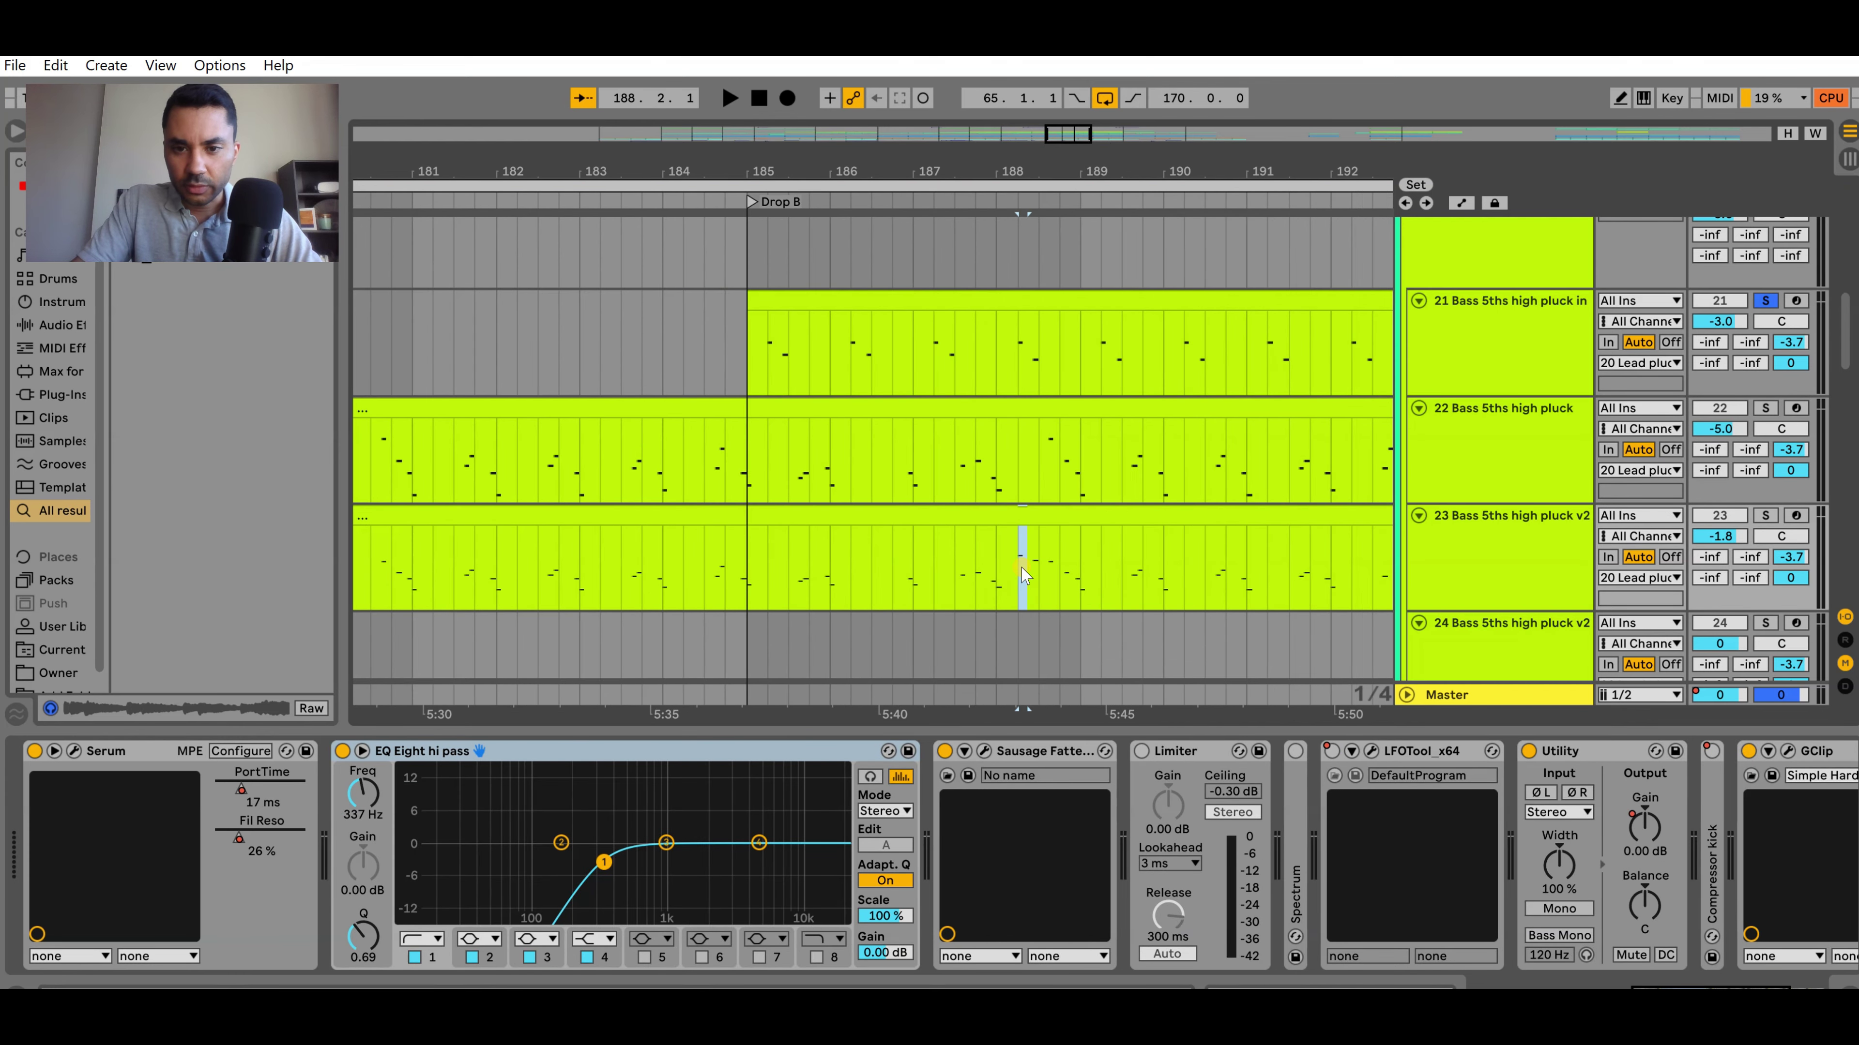
Turn off track 21's solo and audition the full mix from just before Drop B, highlighting track 23's notes at bar 188
left_click(703, 350)
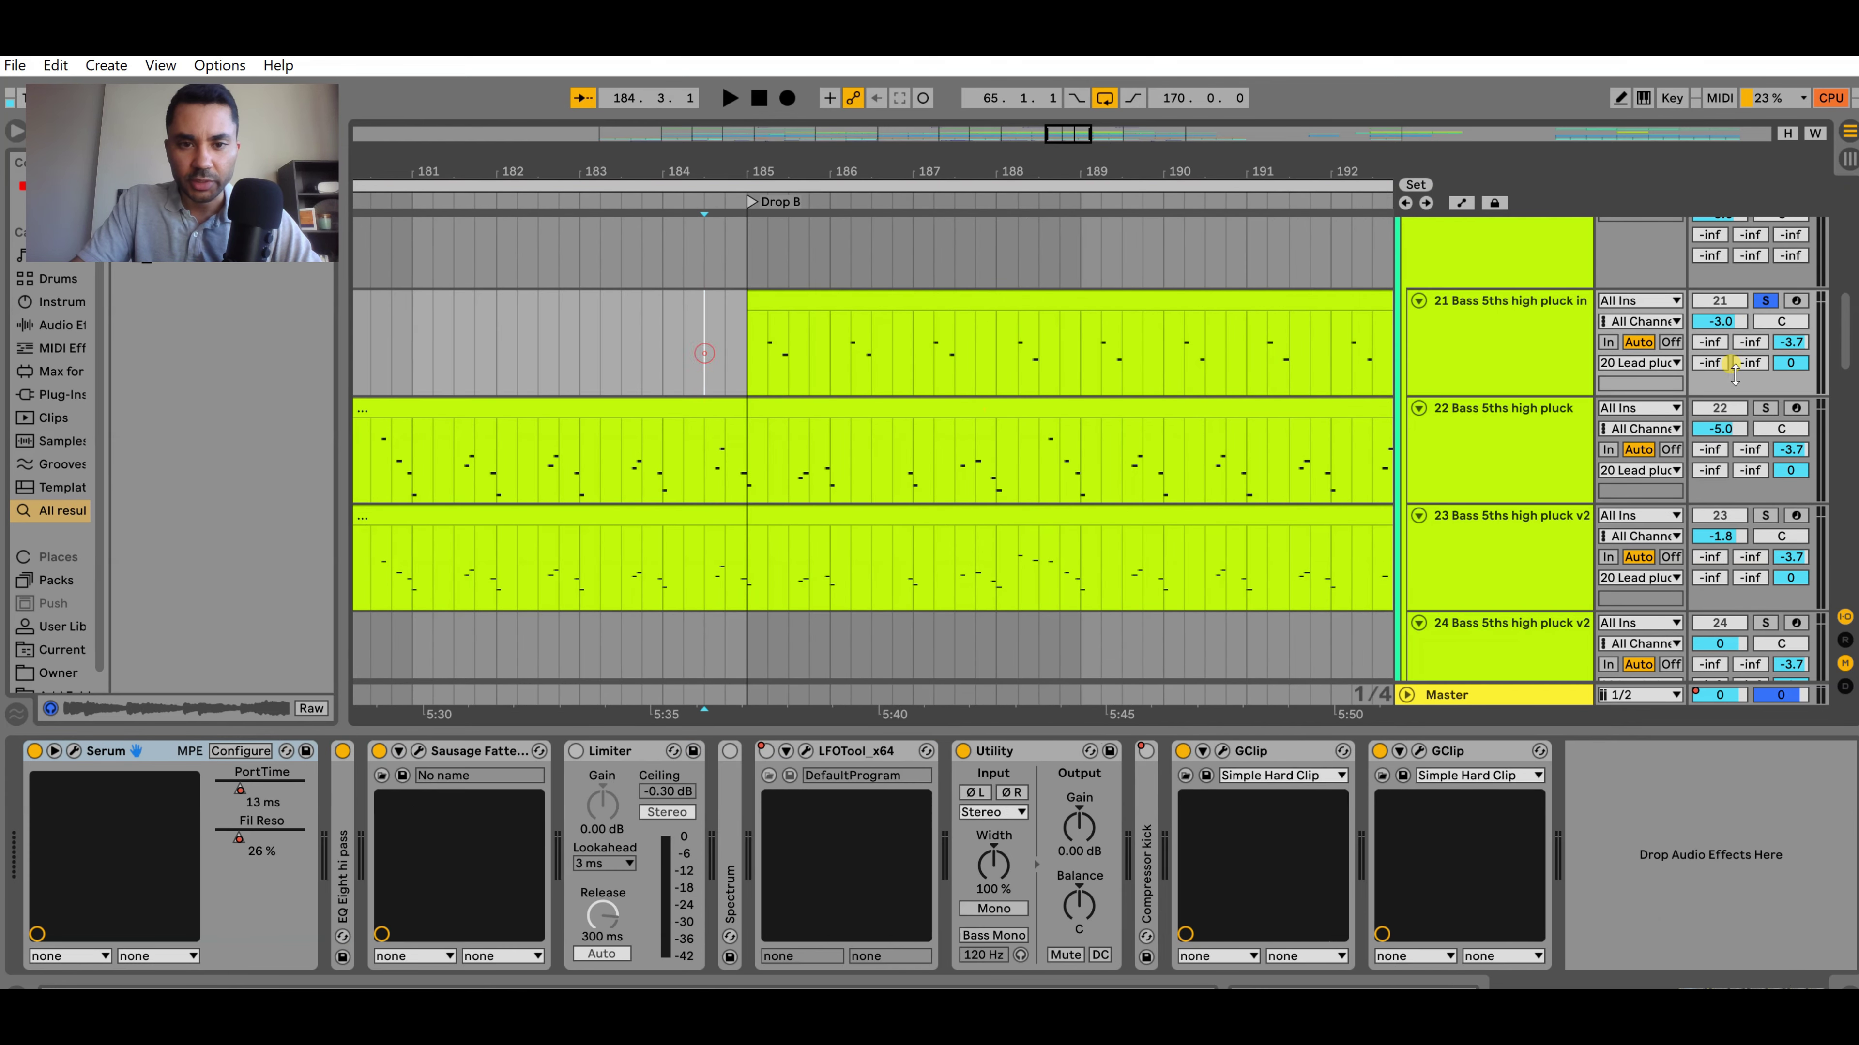
left_click(1762, 303)
key("space")
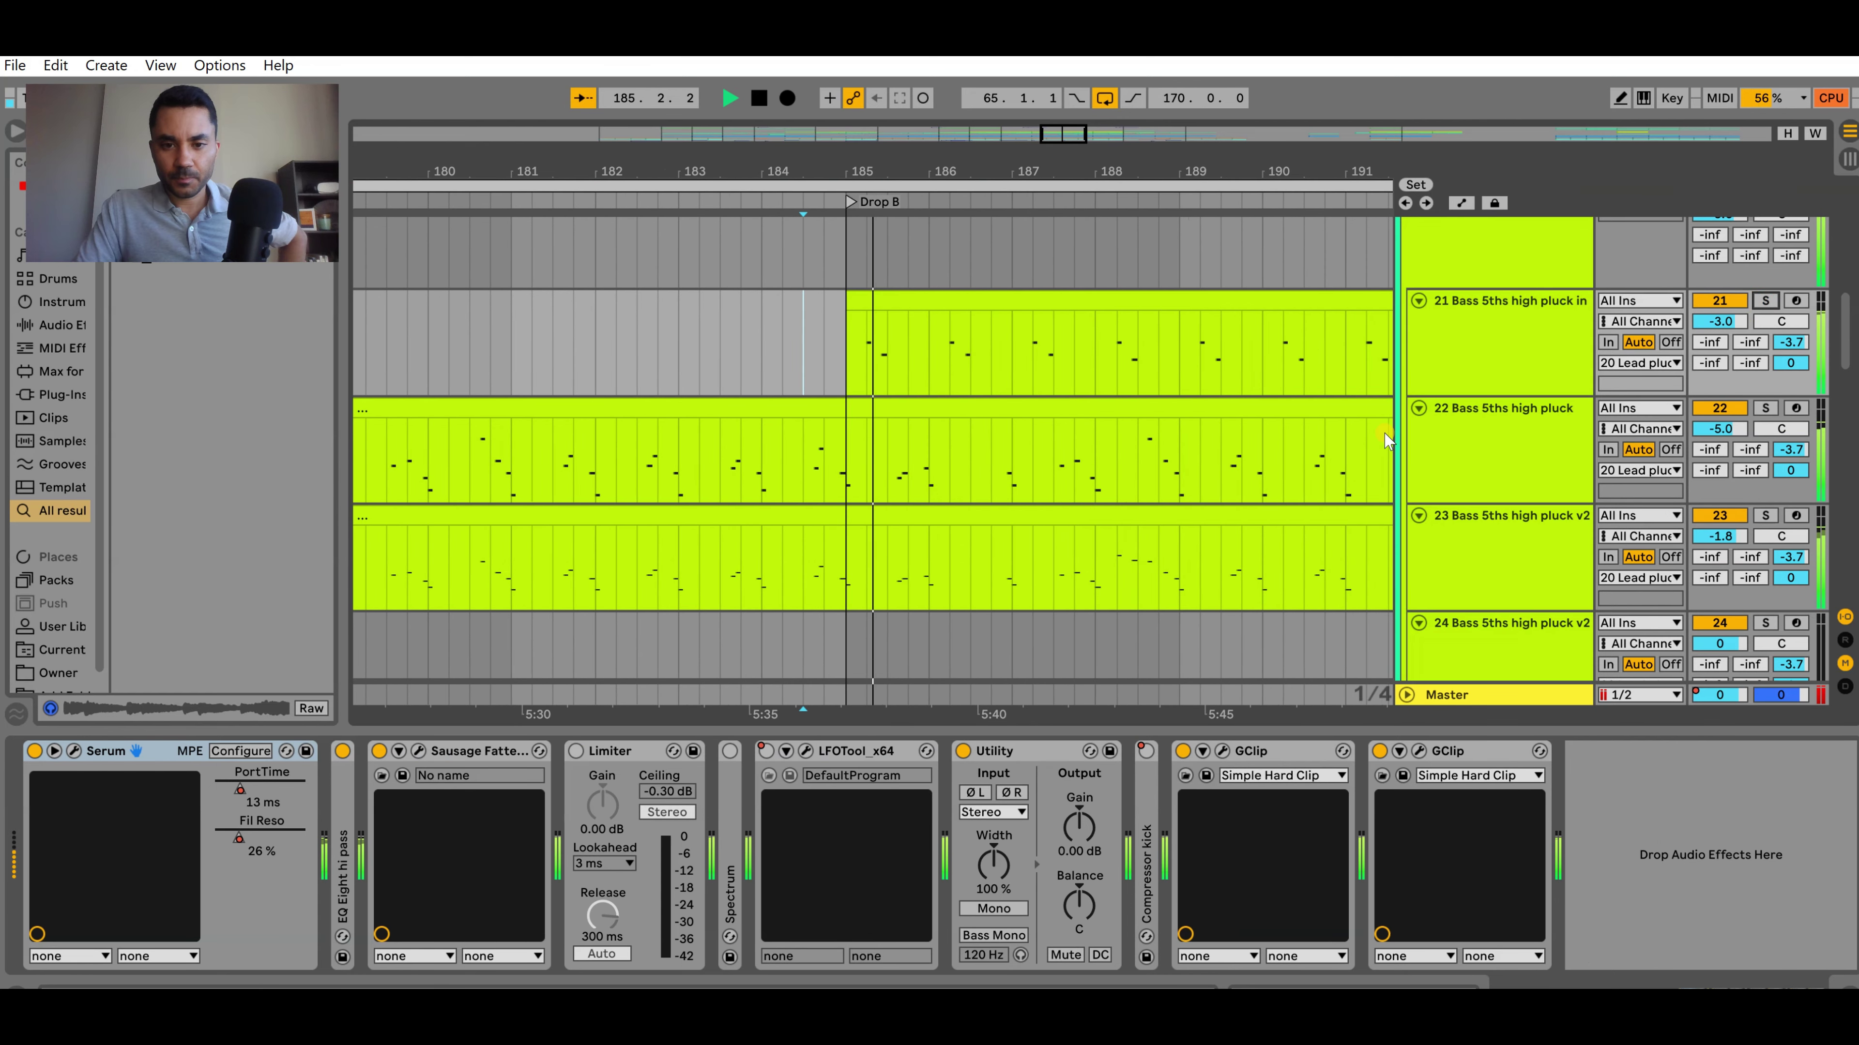
left_click(1067, 571)
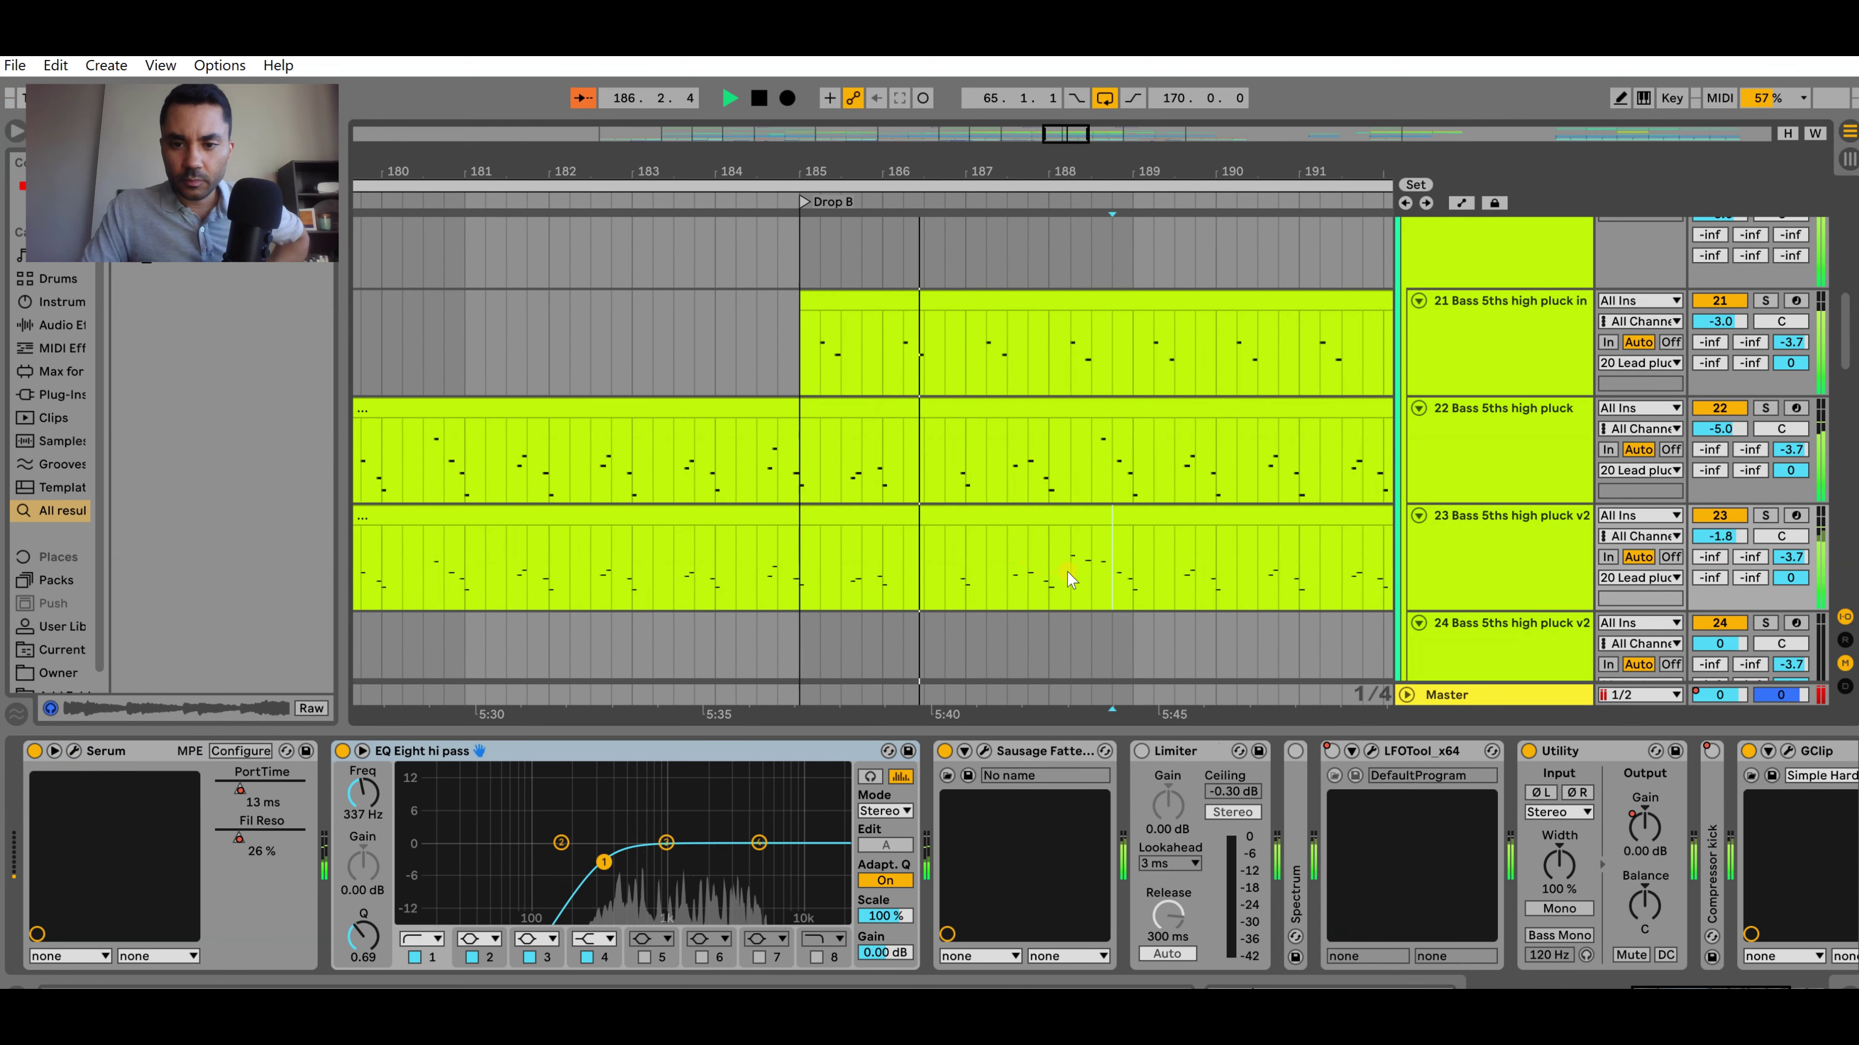
left_click_drag(1081, 572, 1086, 575)
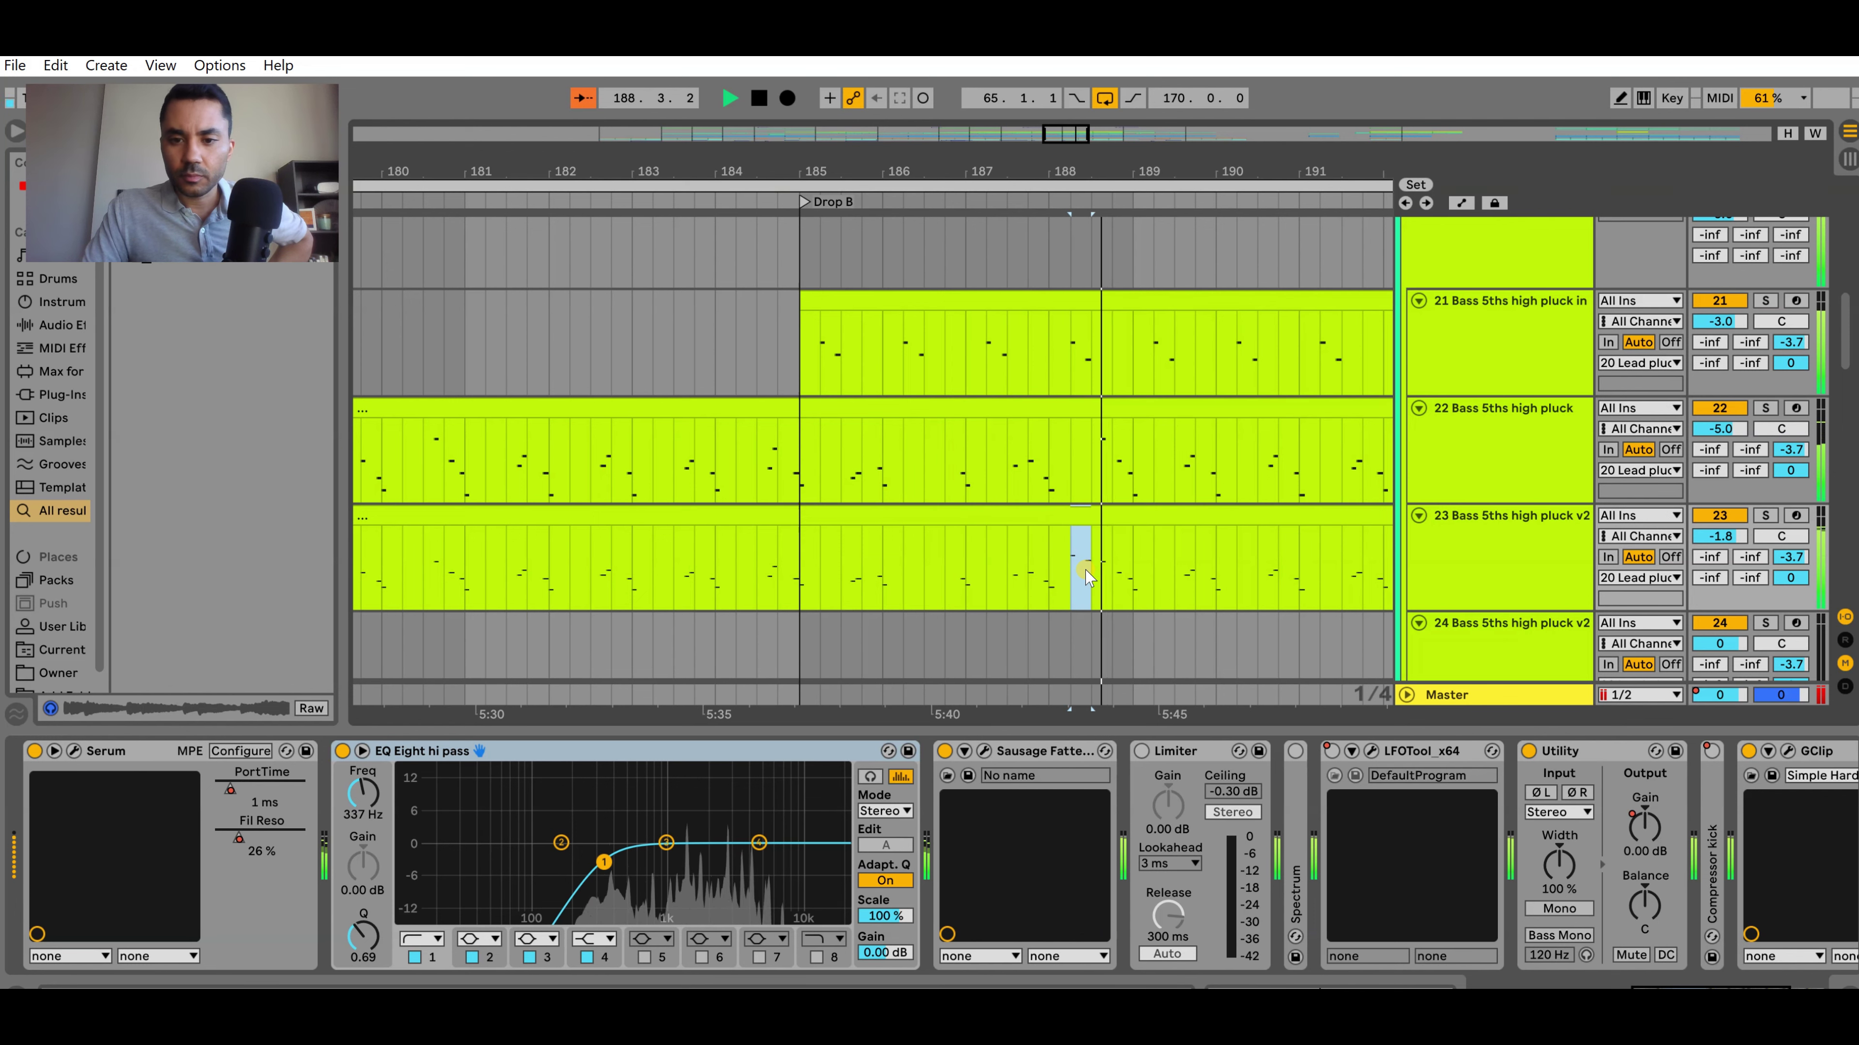
scroll(1172, 574, "down", 5)
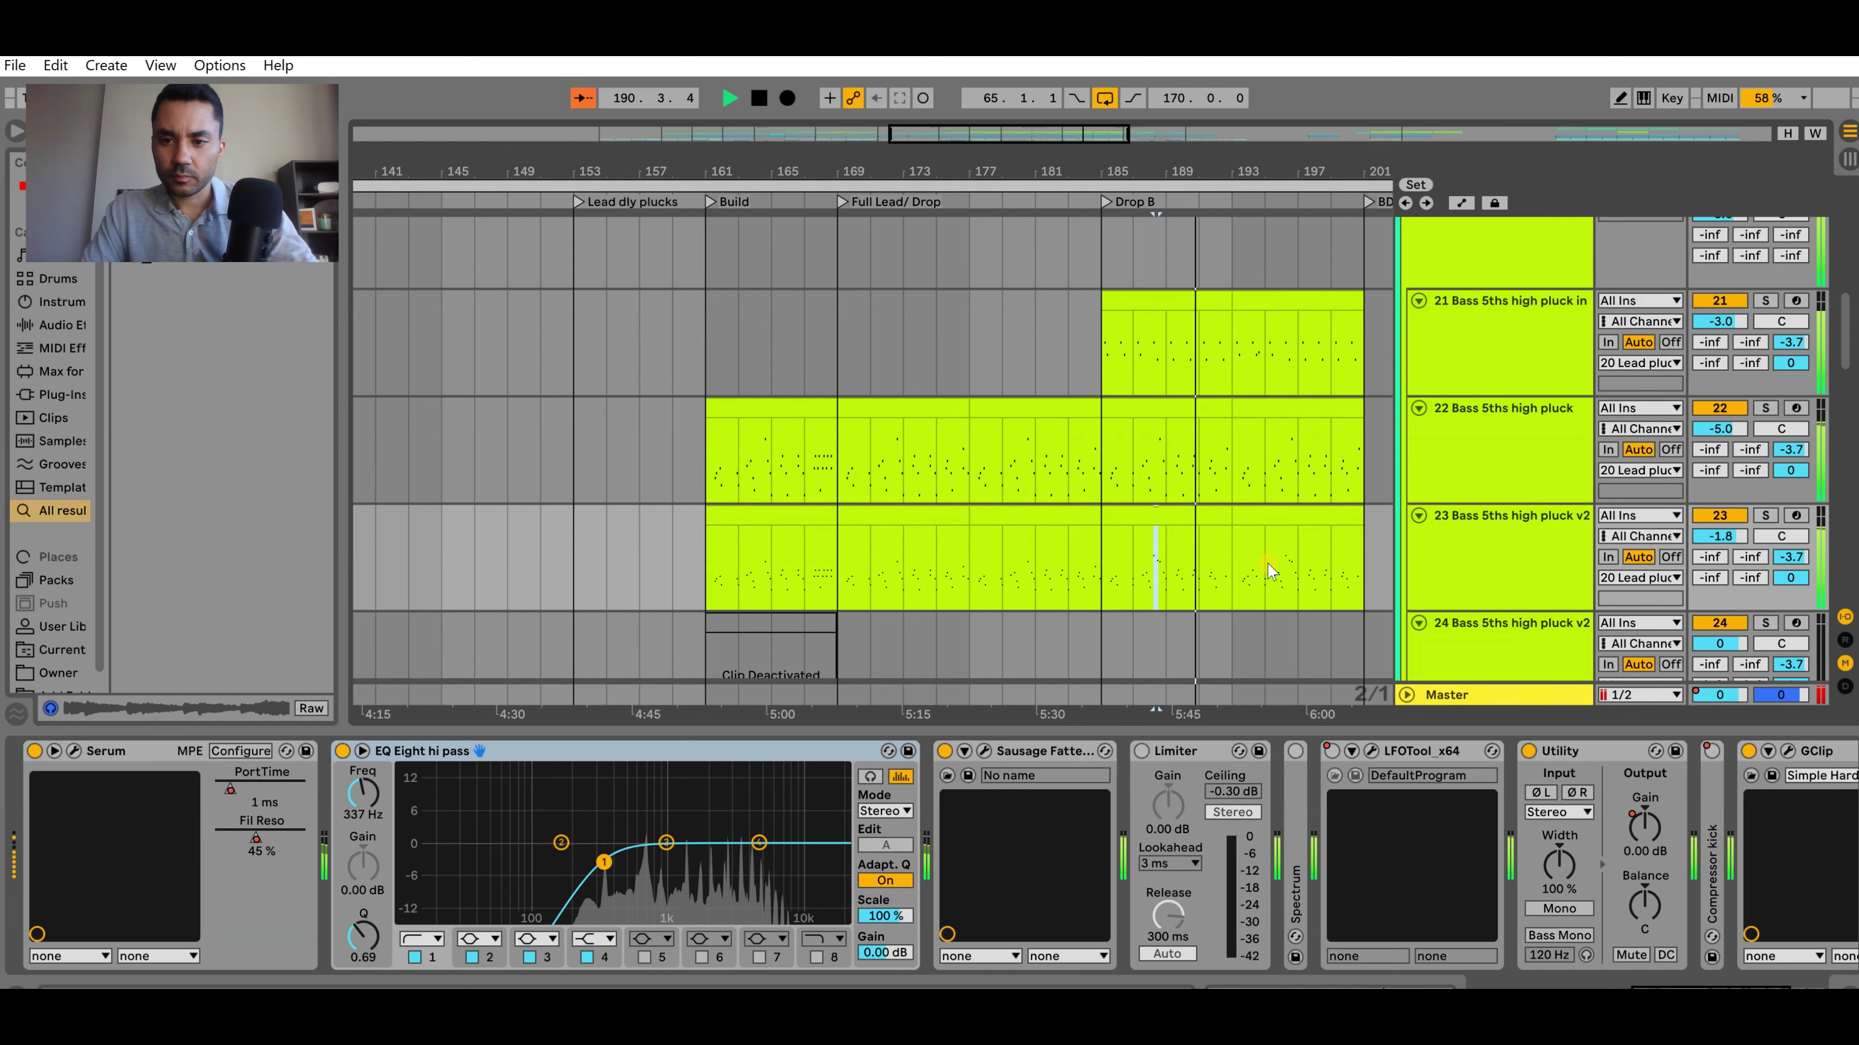
scroll(1176, 571, "up", 5)
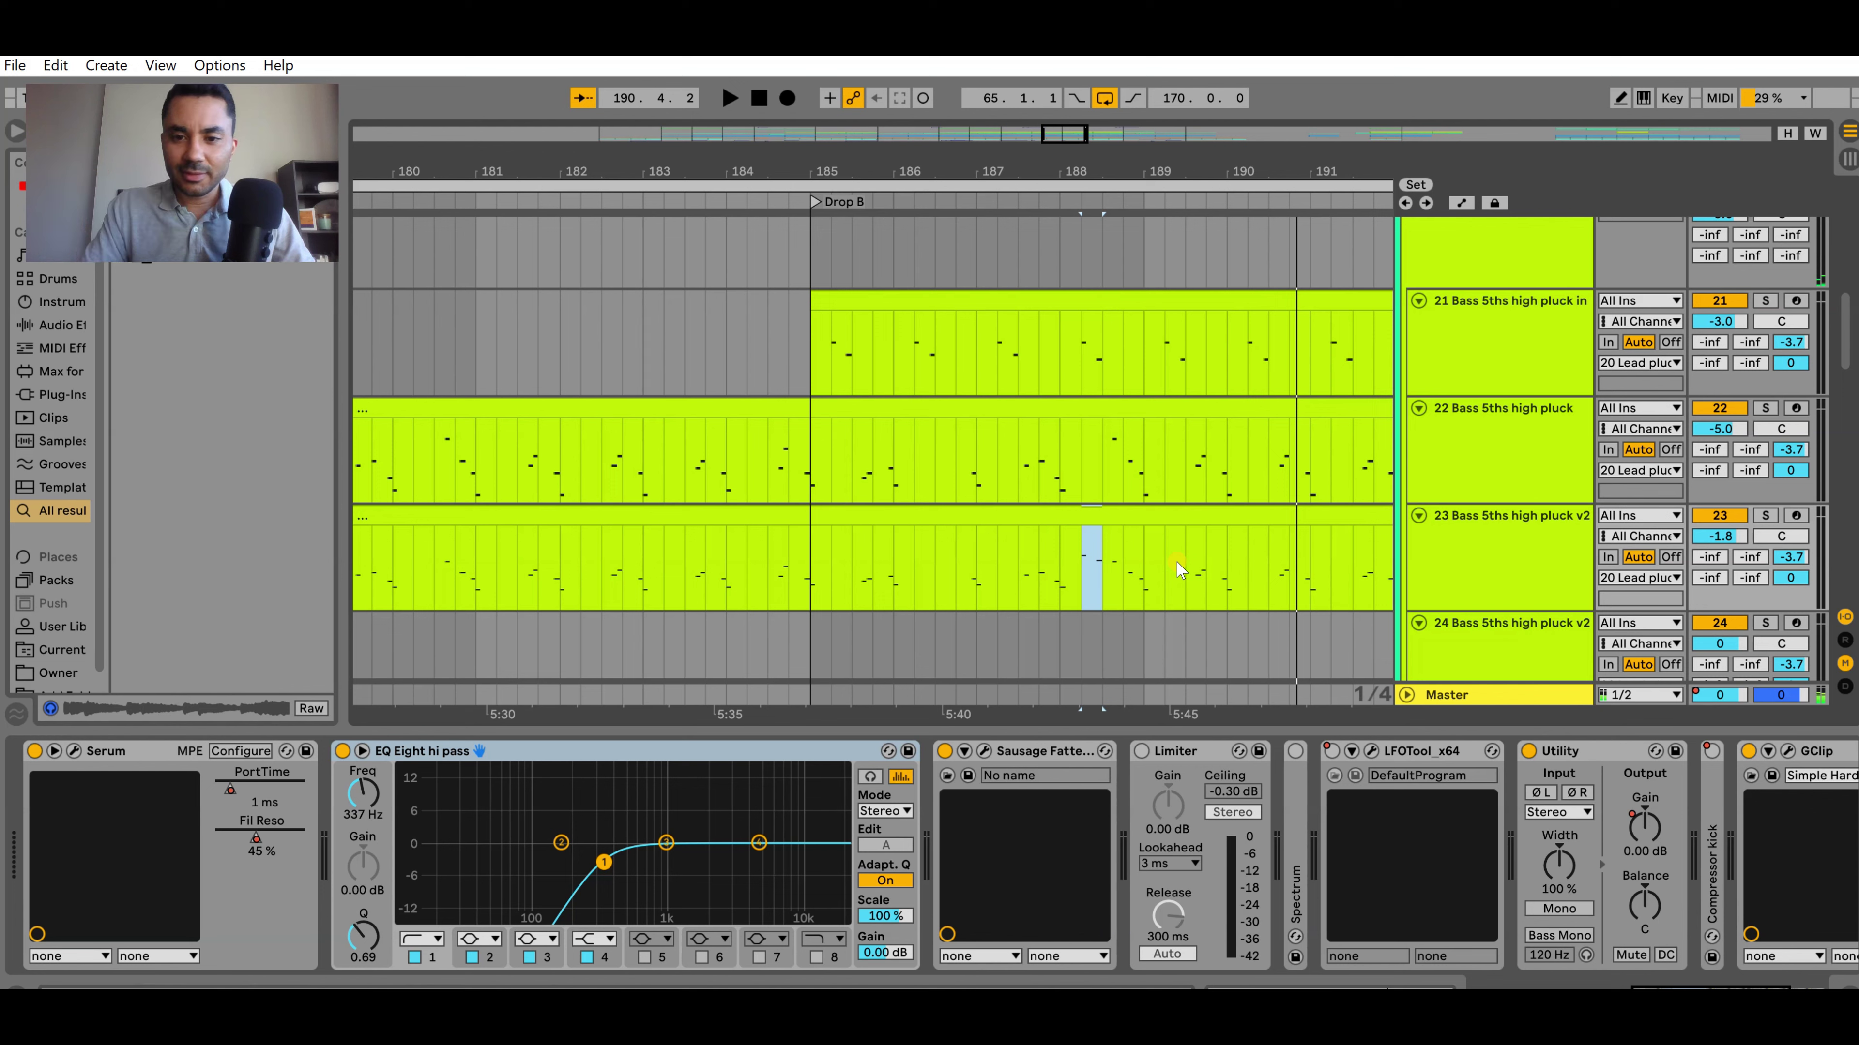
Set the insert marker at bar 188 on track 22 and fold tracks 21, 22 and 23 in the Lead pluck group
scroll(1093, 554, "up", 1)
left_click(1088, 499)
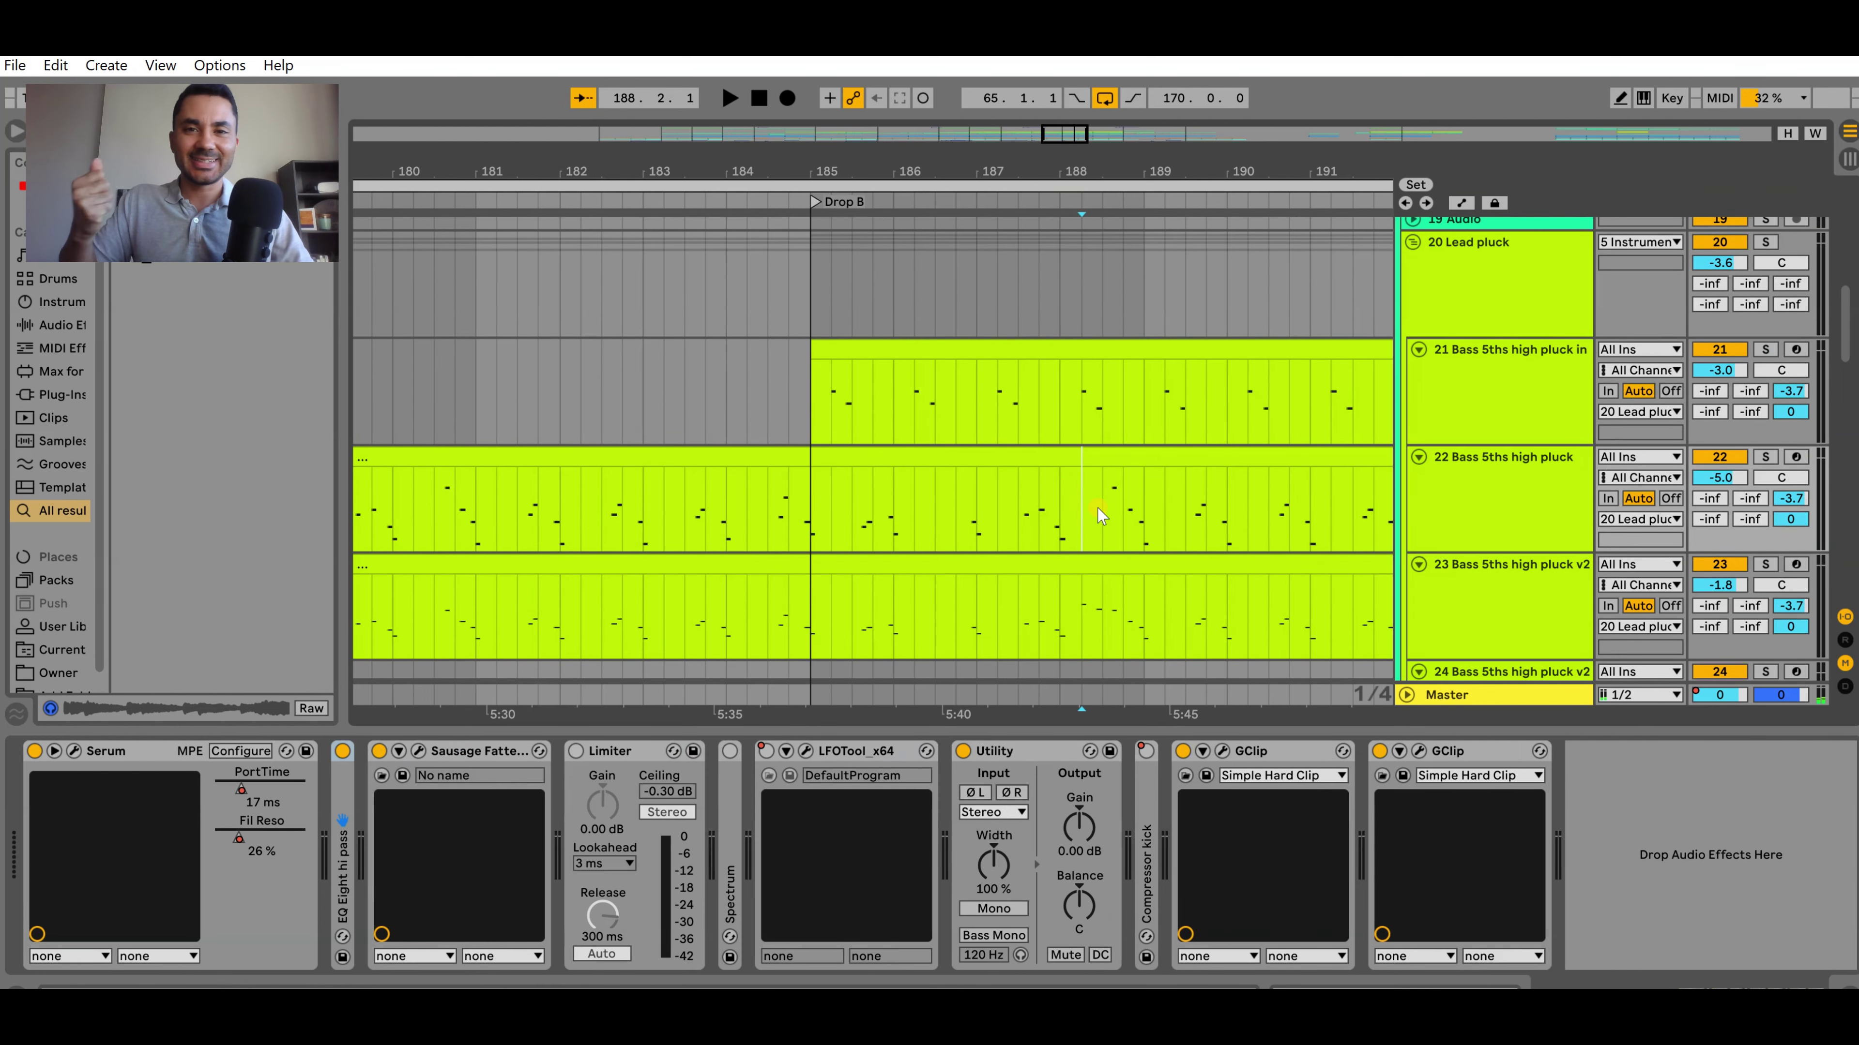
scroll(1098, 510, "down", 2)
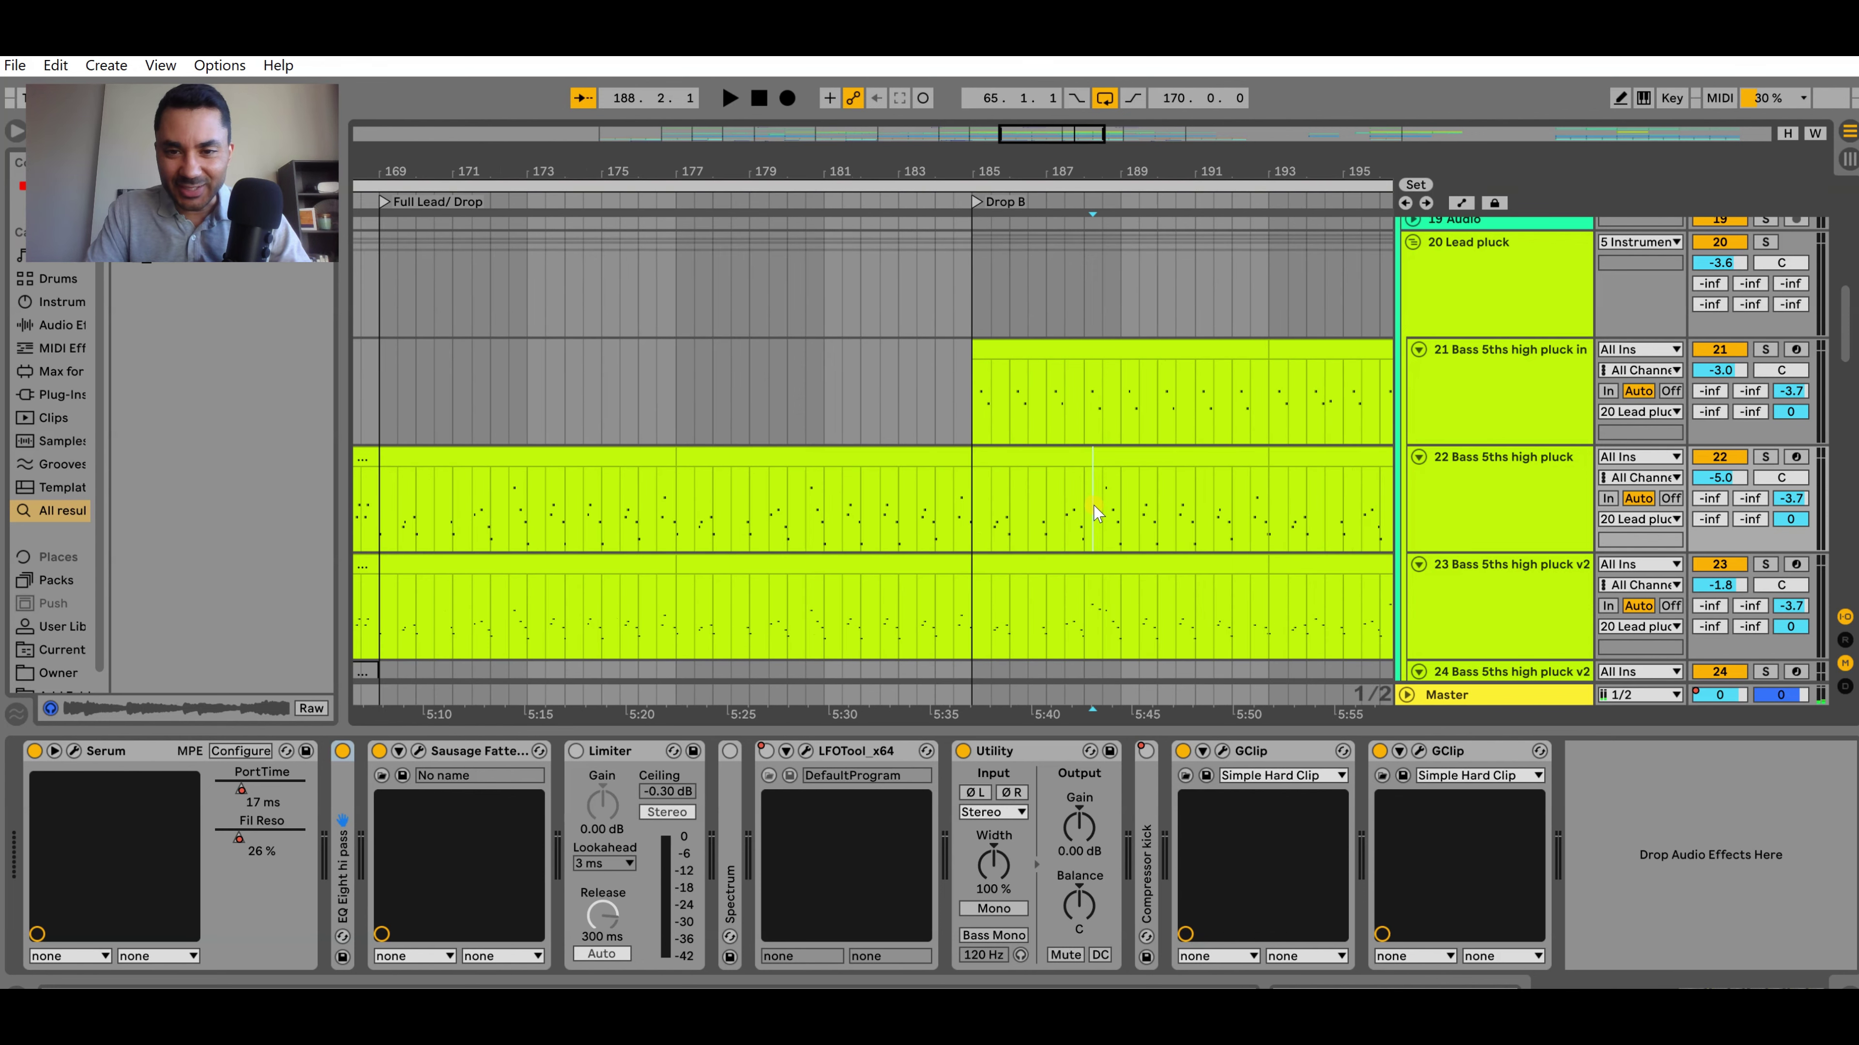
scroll(1098, 511, "down", 3)
left_click(1419, 350)
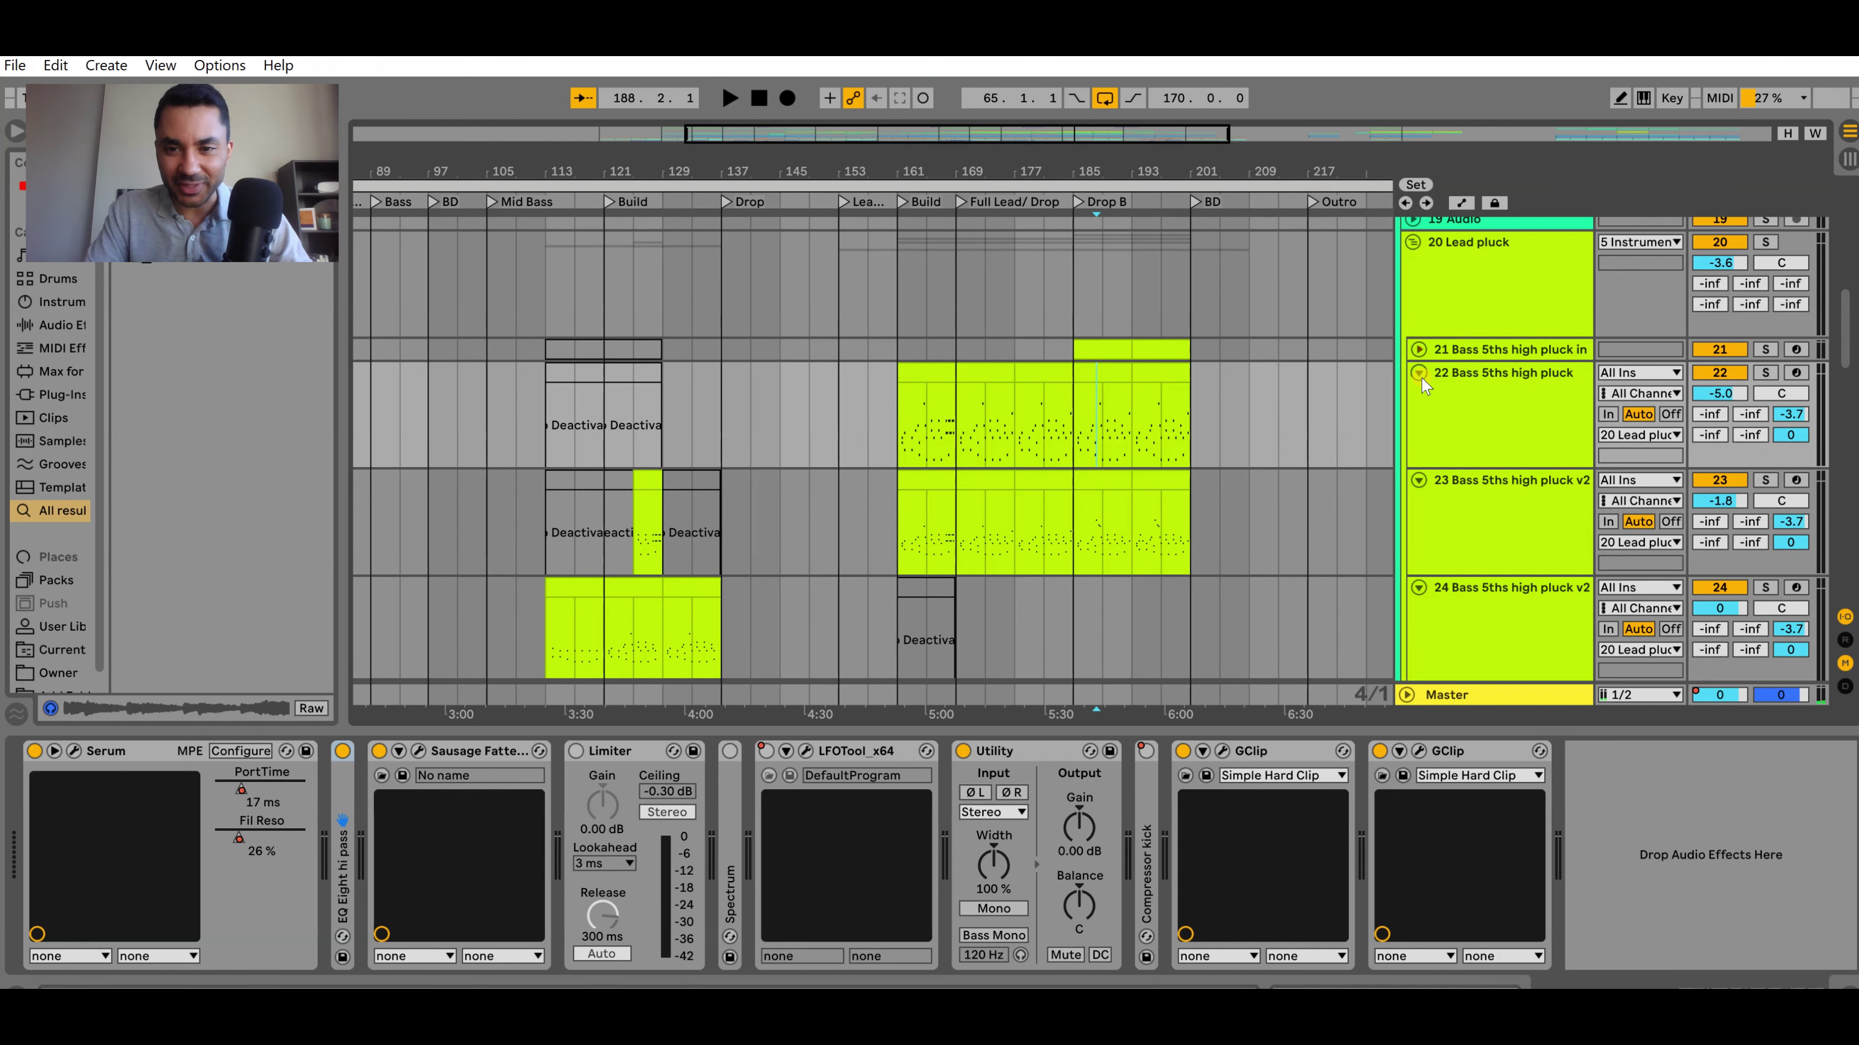
left_click(1419, 373)
left_click(1419, 396)
Fold track 24 and place the insert marker at bar 177 on track 21 with the whole arrangement in view
scroll(1236, 431, "down", 5)
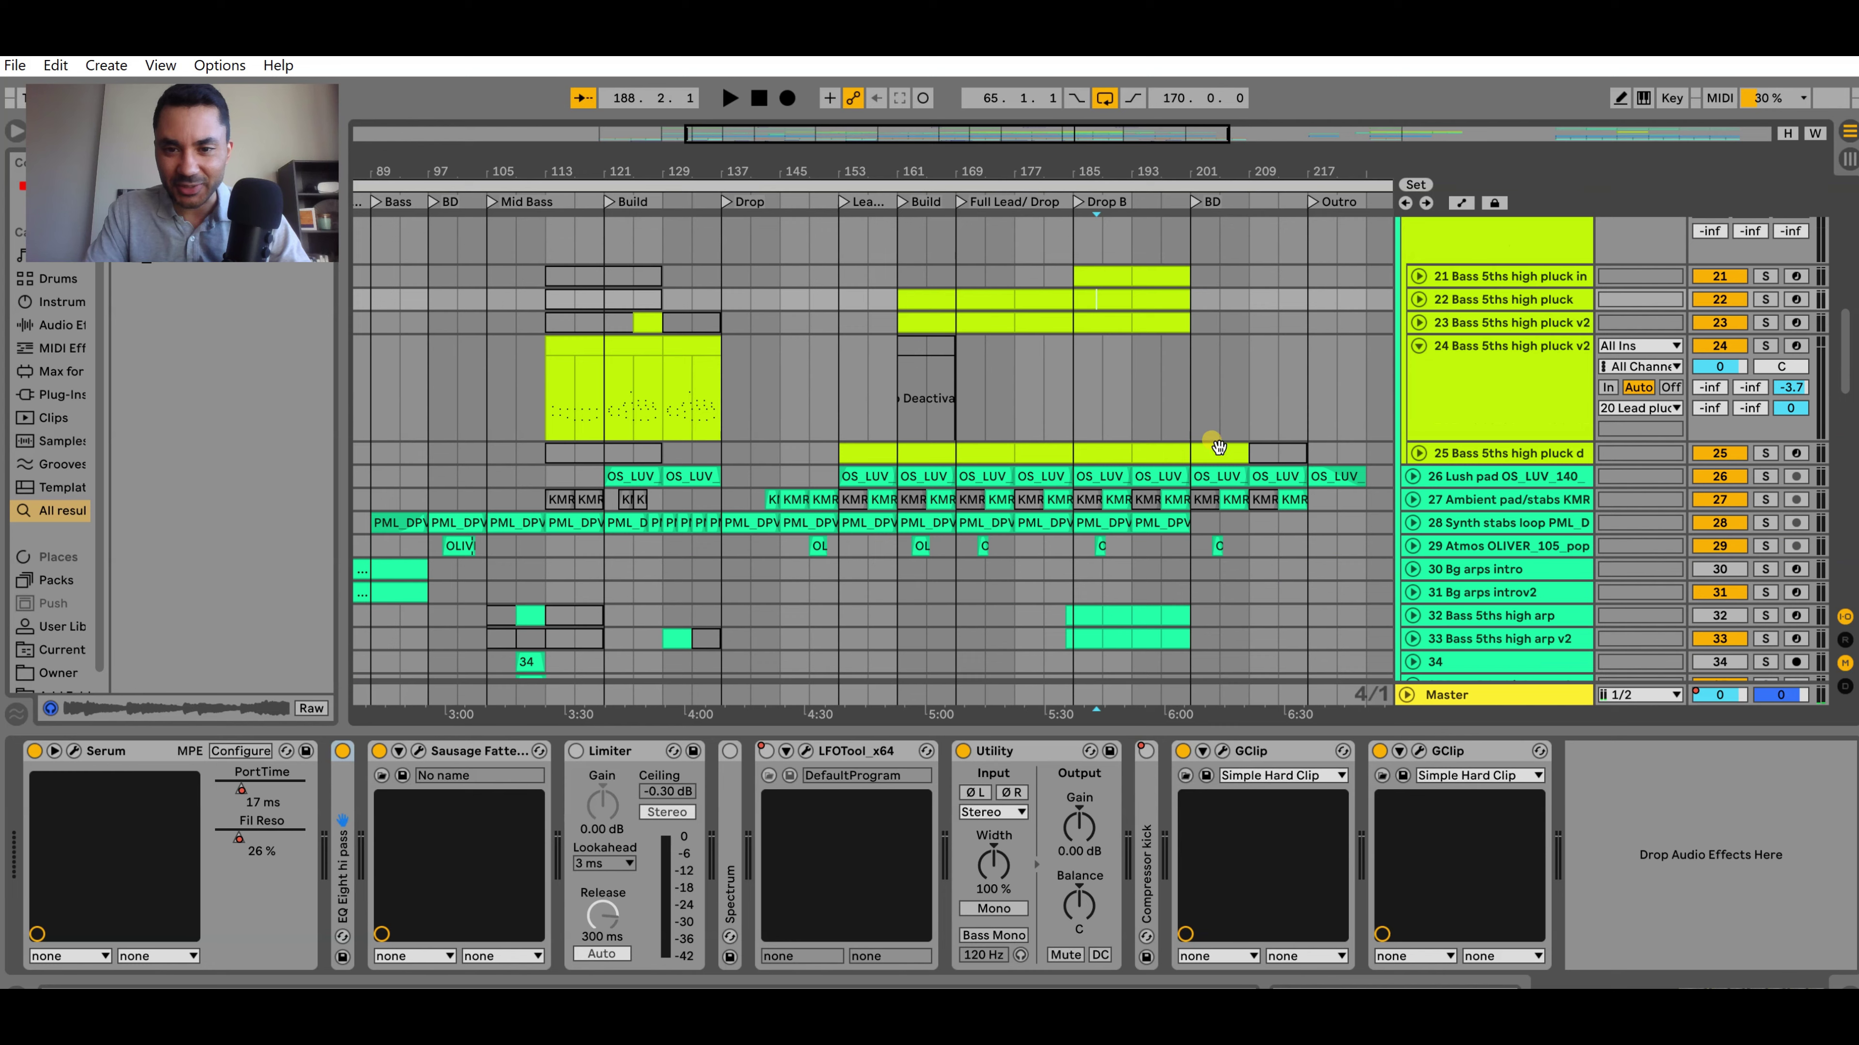
scroll(1184, 473, "up", 3)
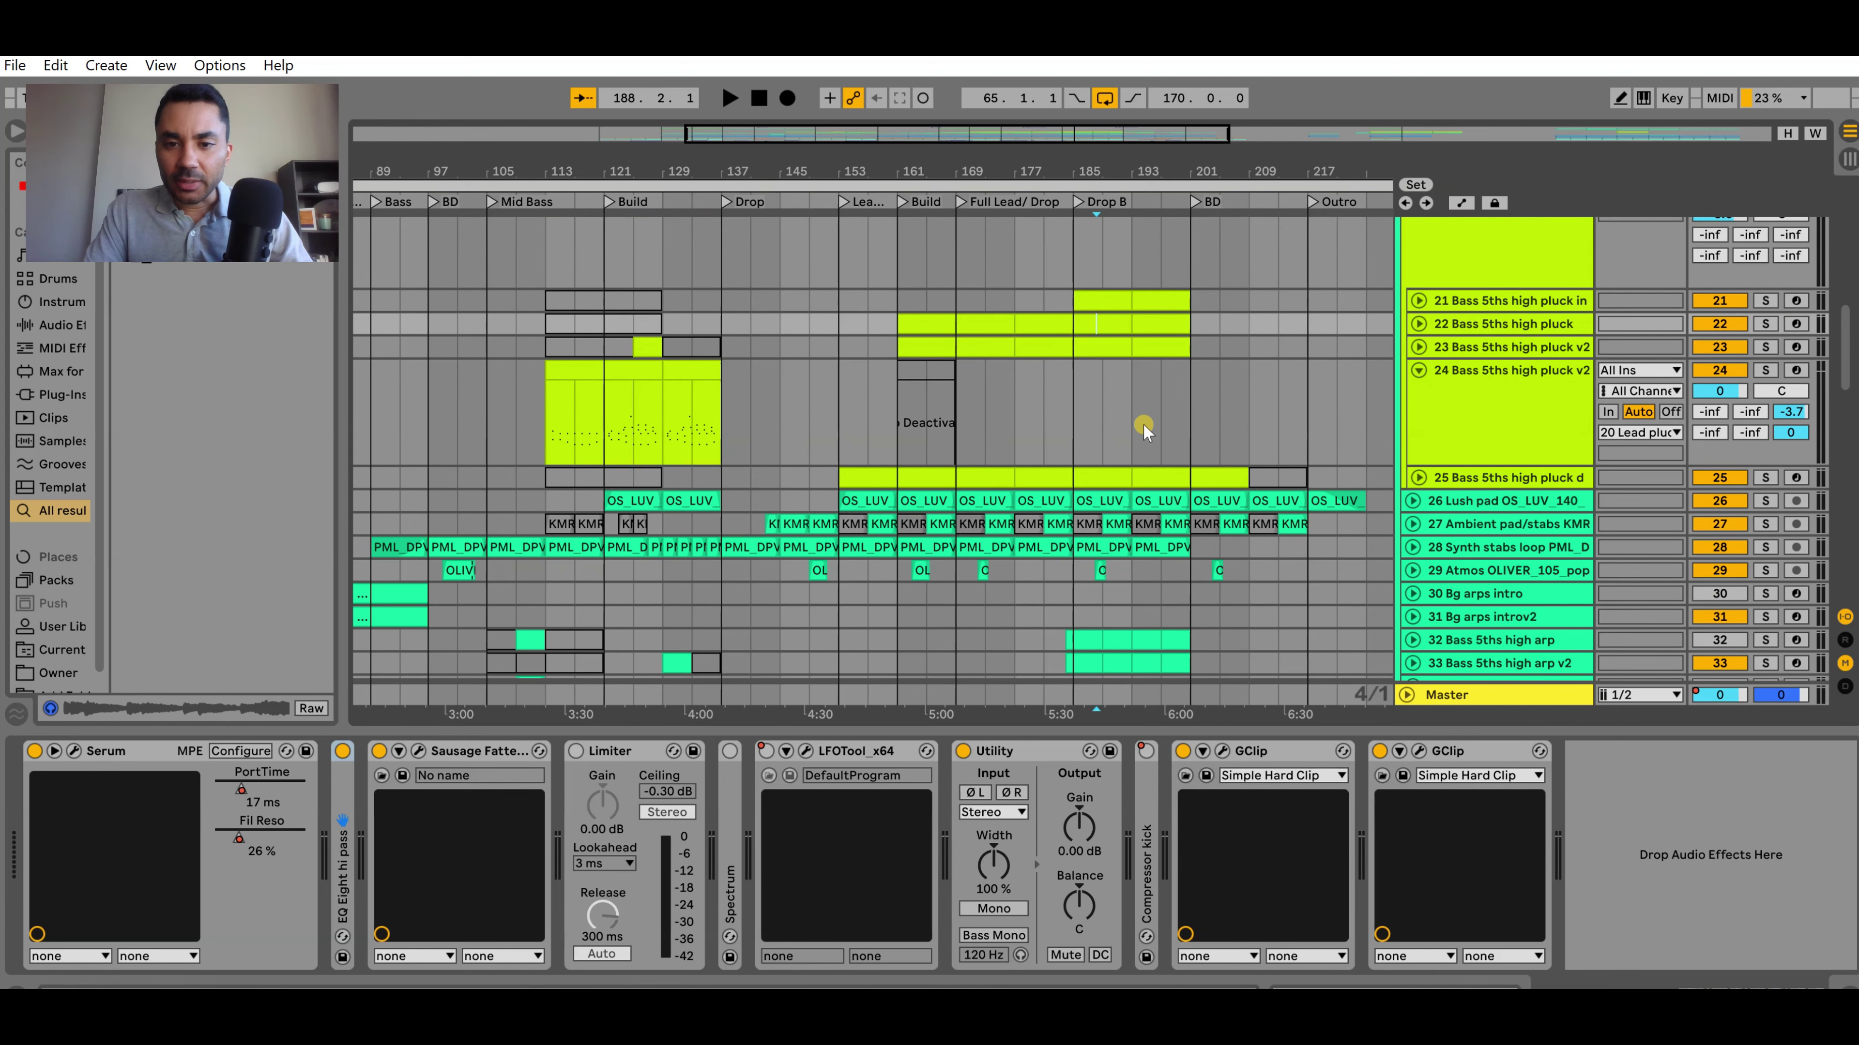
key("w")
left_click(1419, 369)
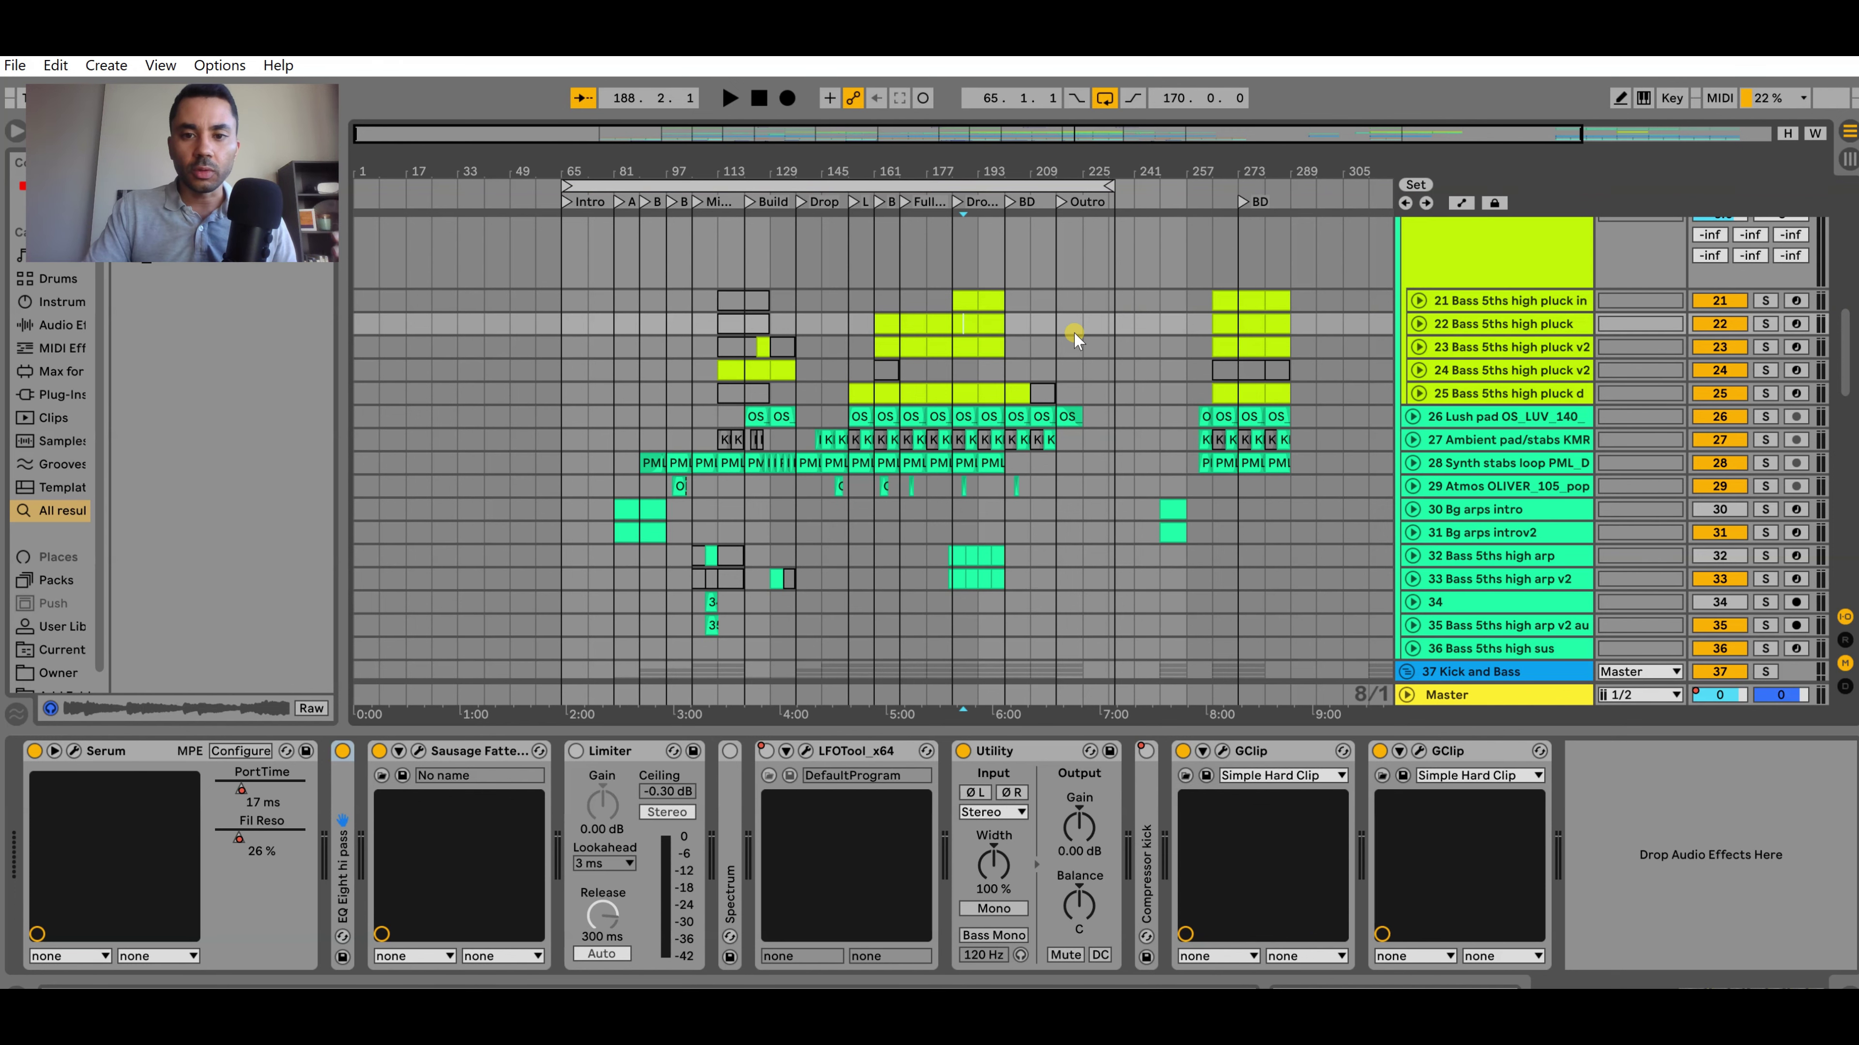
scroll(961, 380, "up", 2)
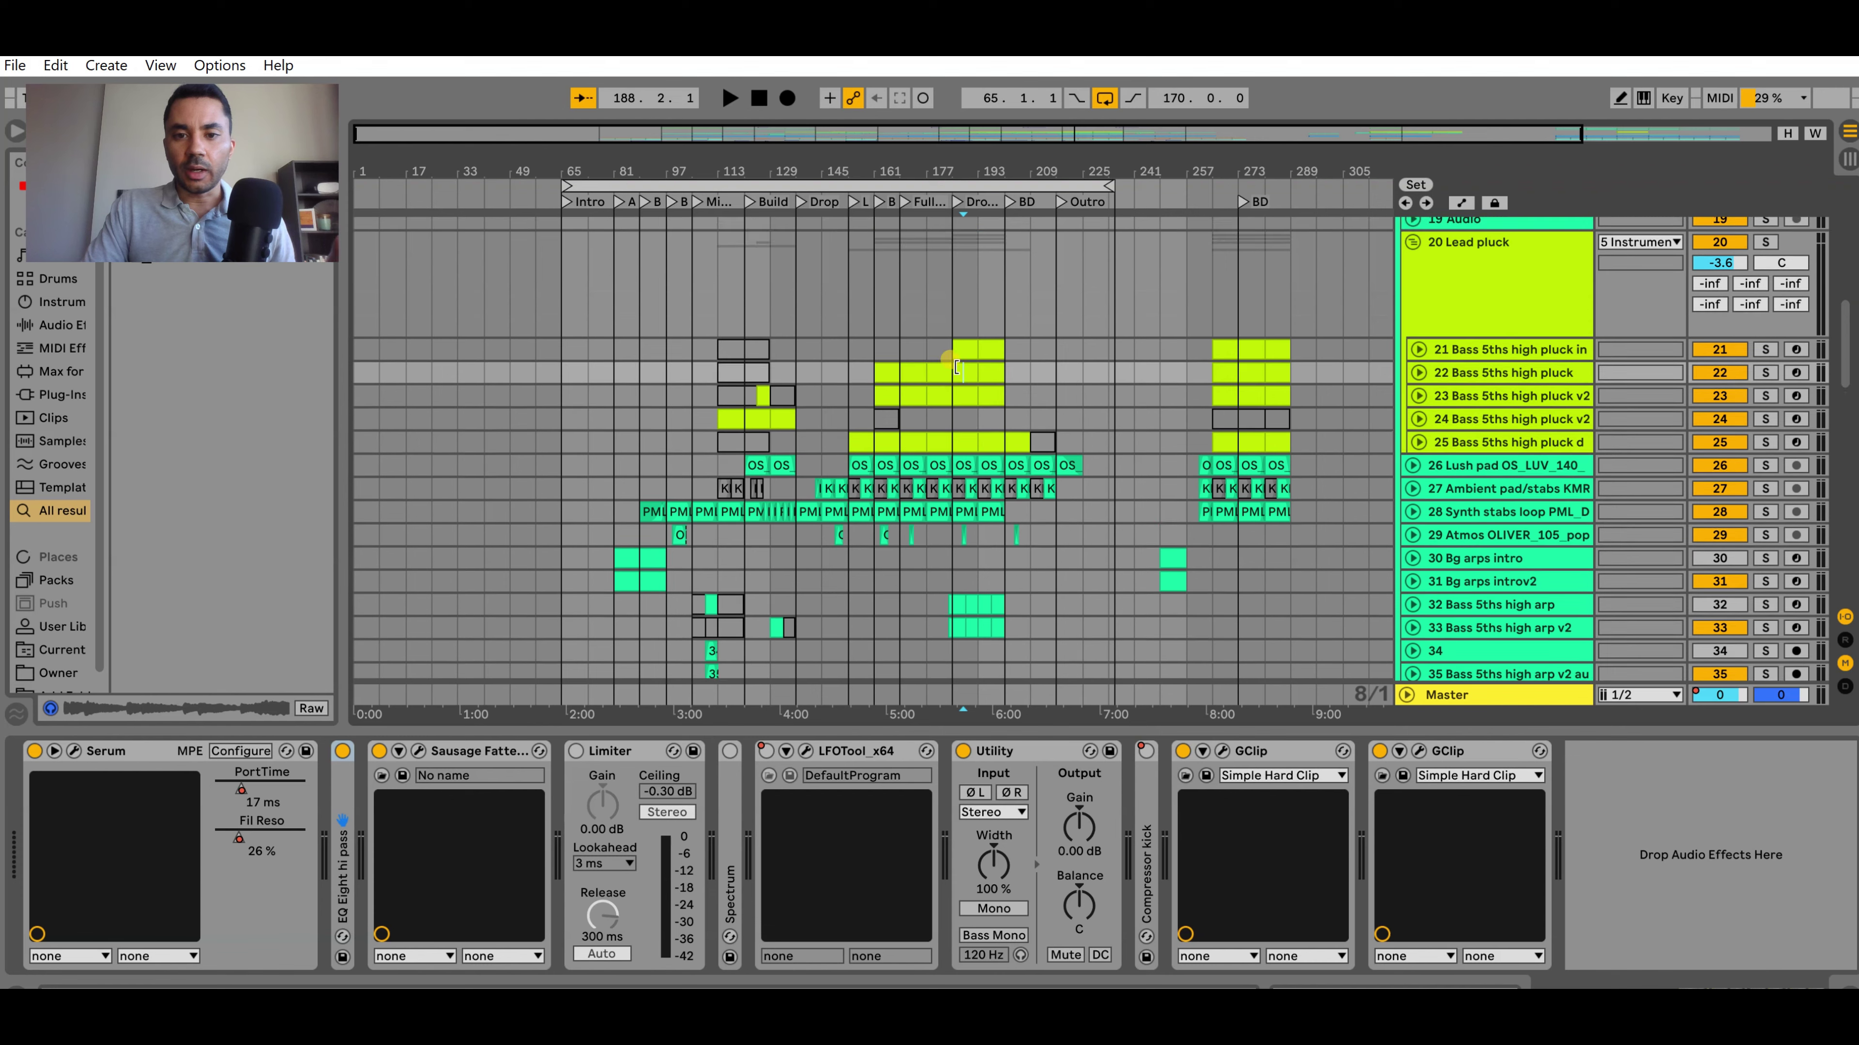
left_click(925, 349)
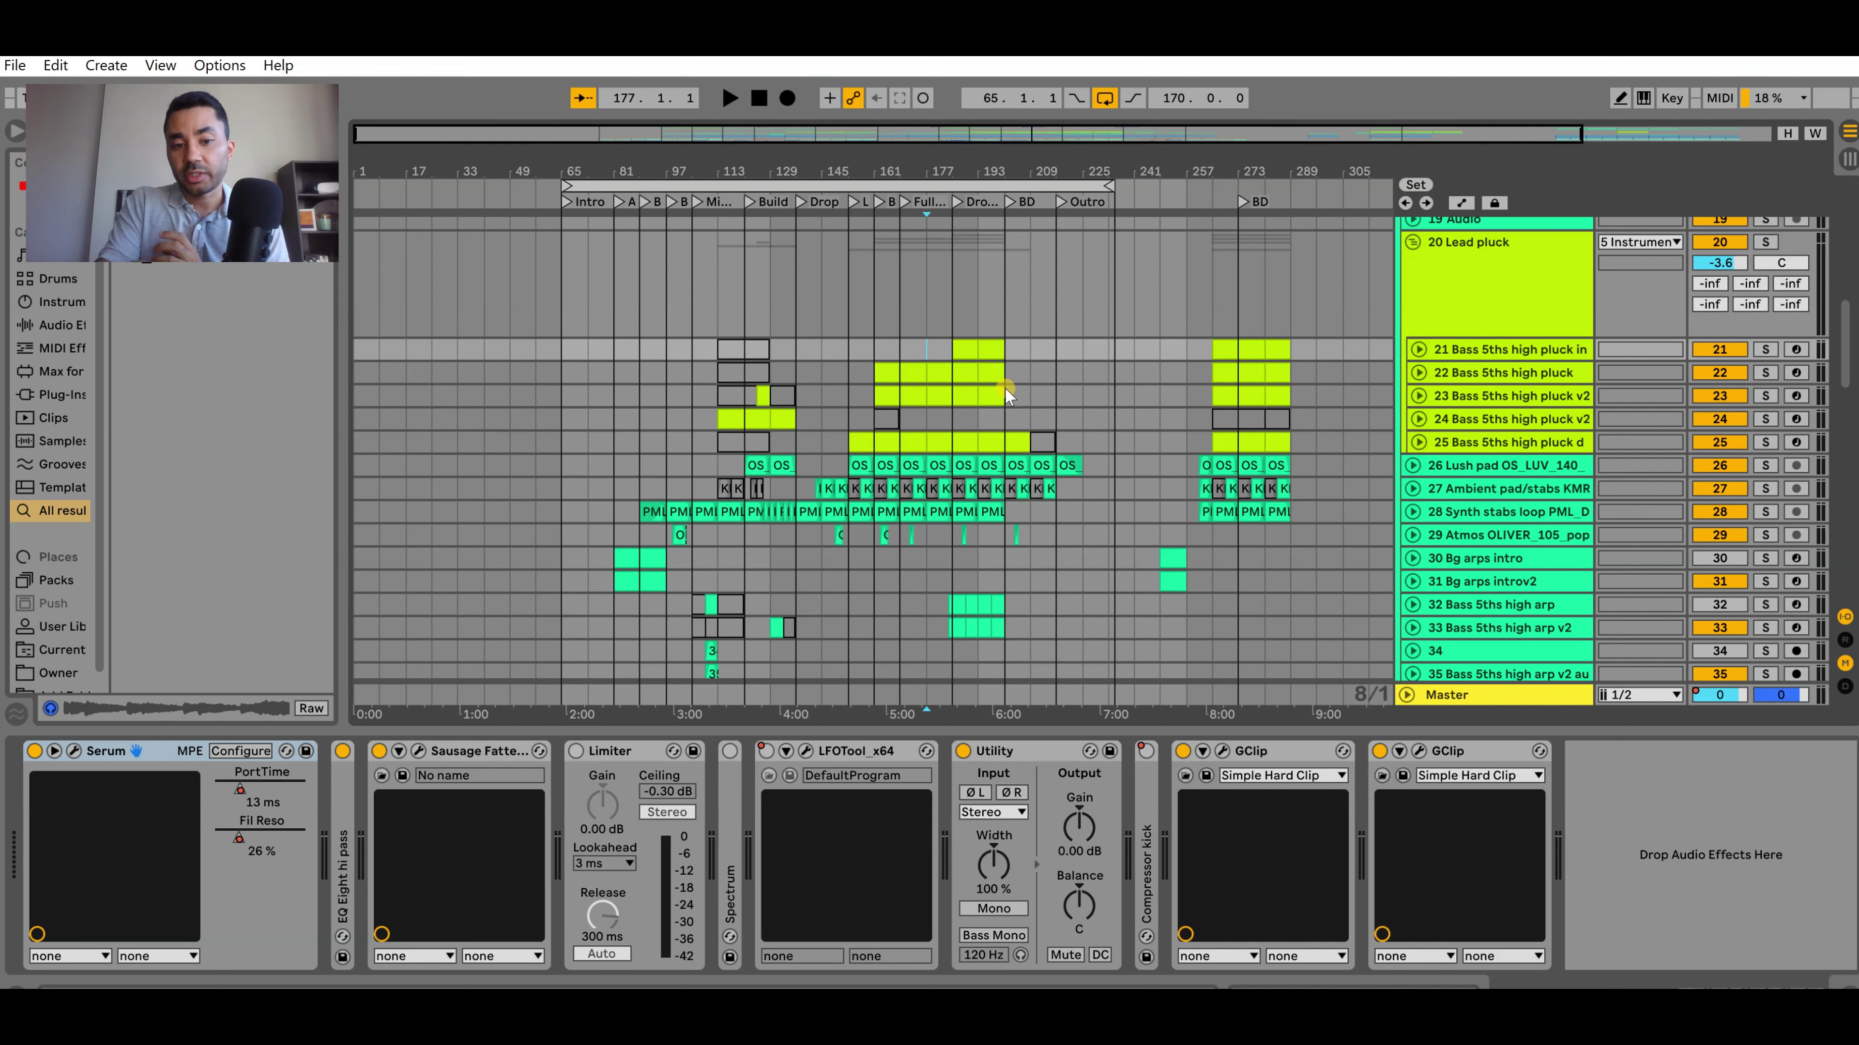
Select the track 30 Bg arps intro clip at bar 81 and unfold the track to show its notes
scroll(615, 550, "down", 2)
scroll(615, 505, "up", 3, "ctrl")
left_click(589, 511)
left_click(1412, 510)
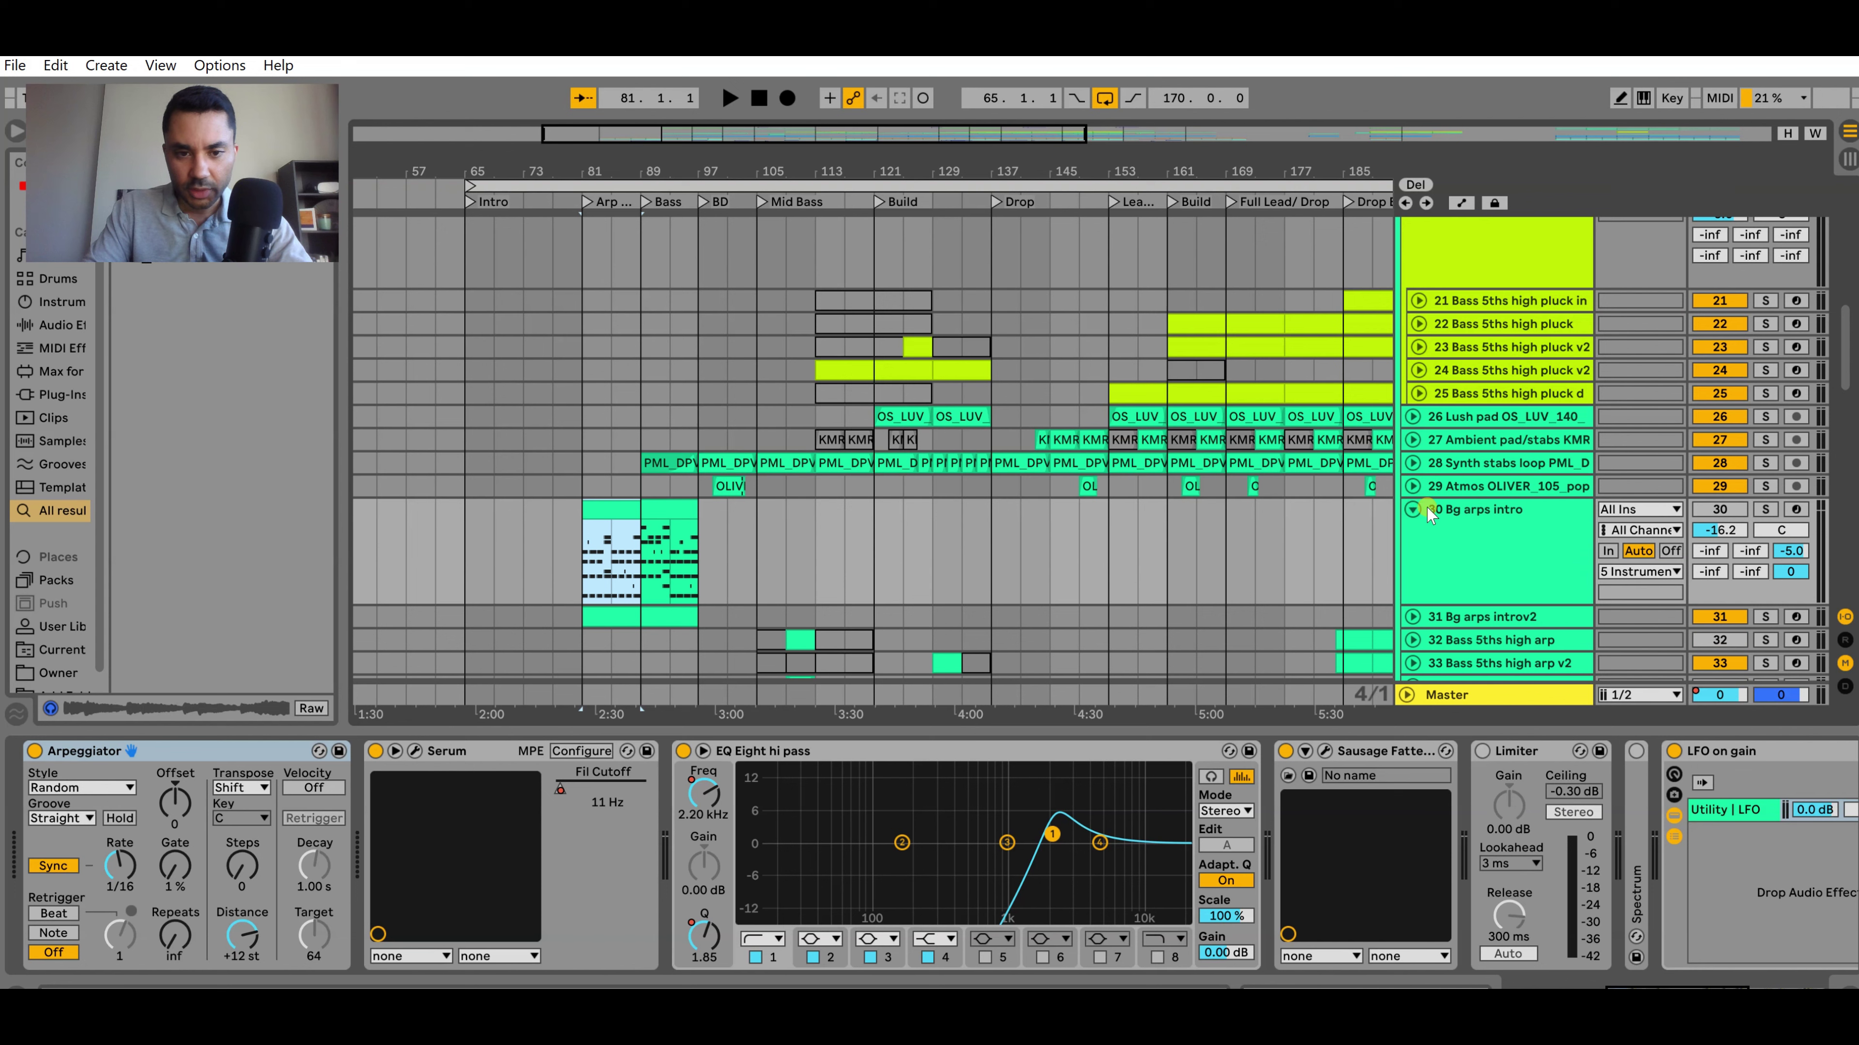
Fold track 30, unfold track 31 Bg arps introv2 to show its notes, and select its clip at bar 81
left_click(1413, 509)
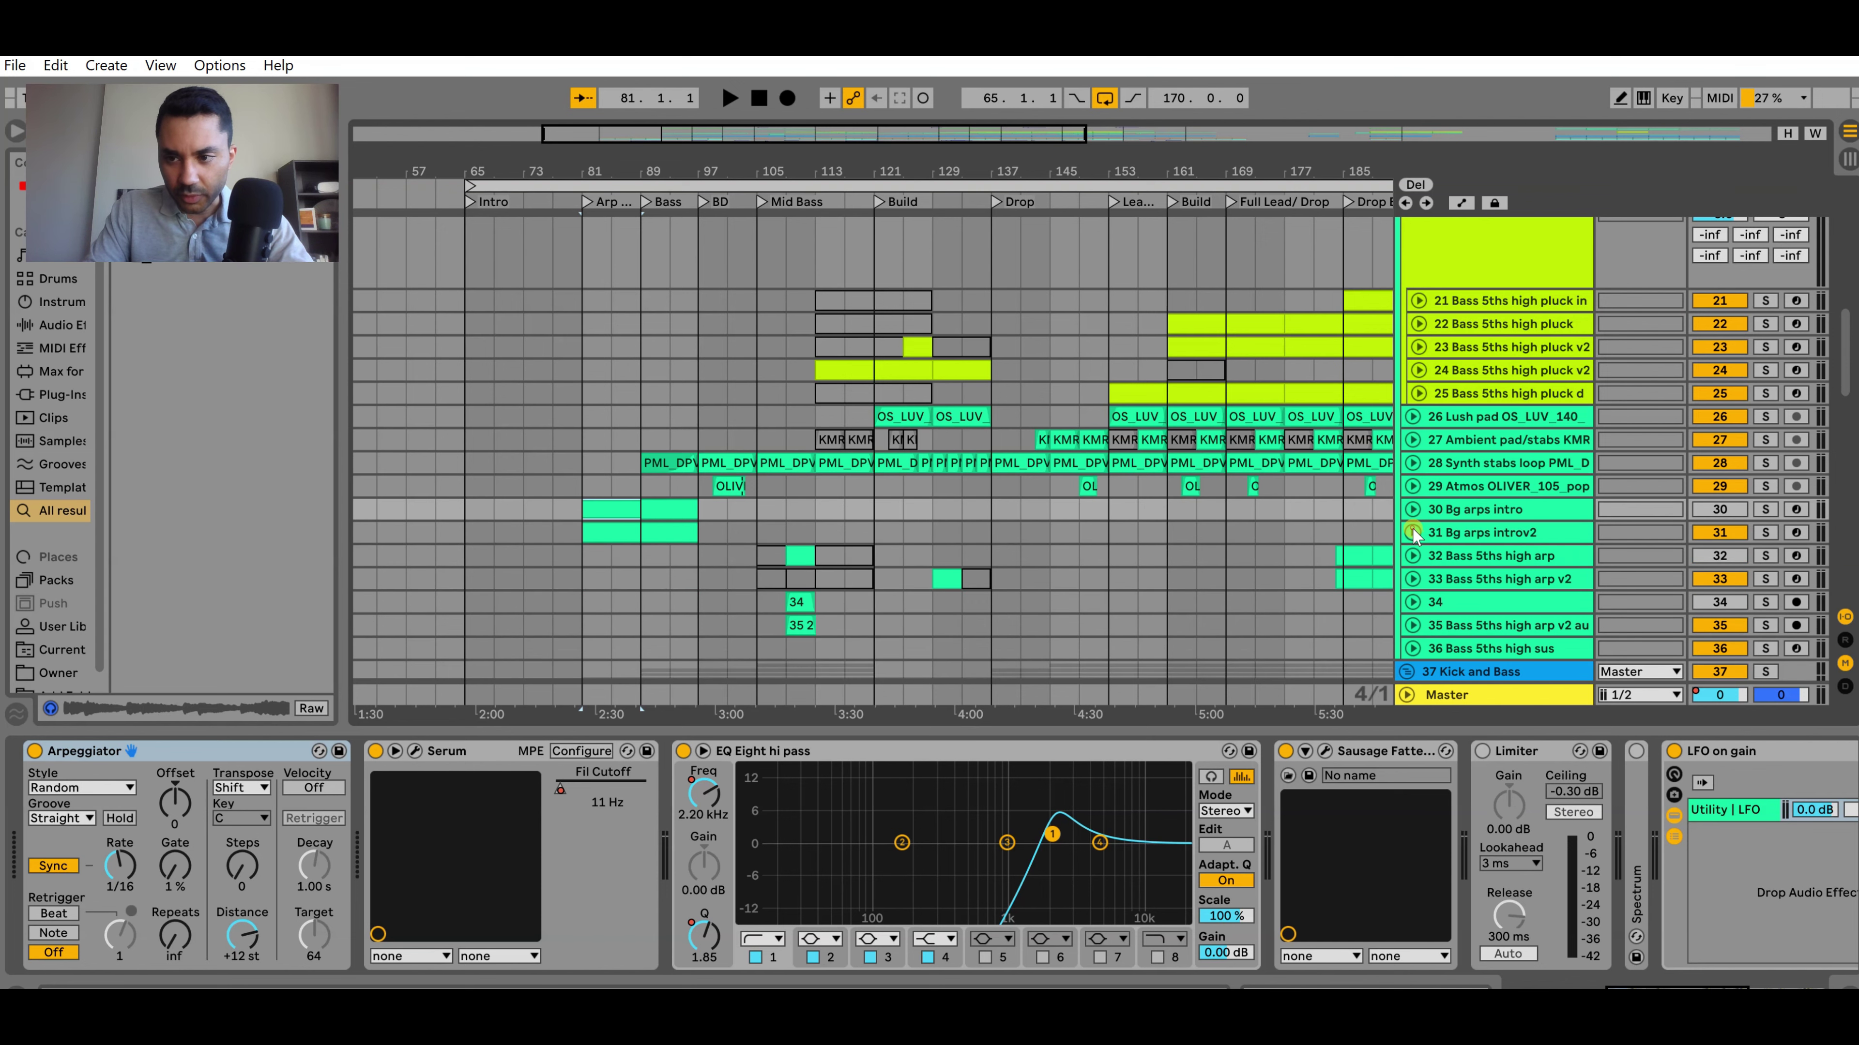
left_click(1412, 532)
left_click(617, 530)
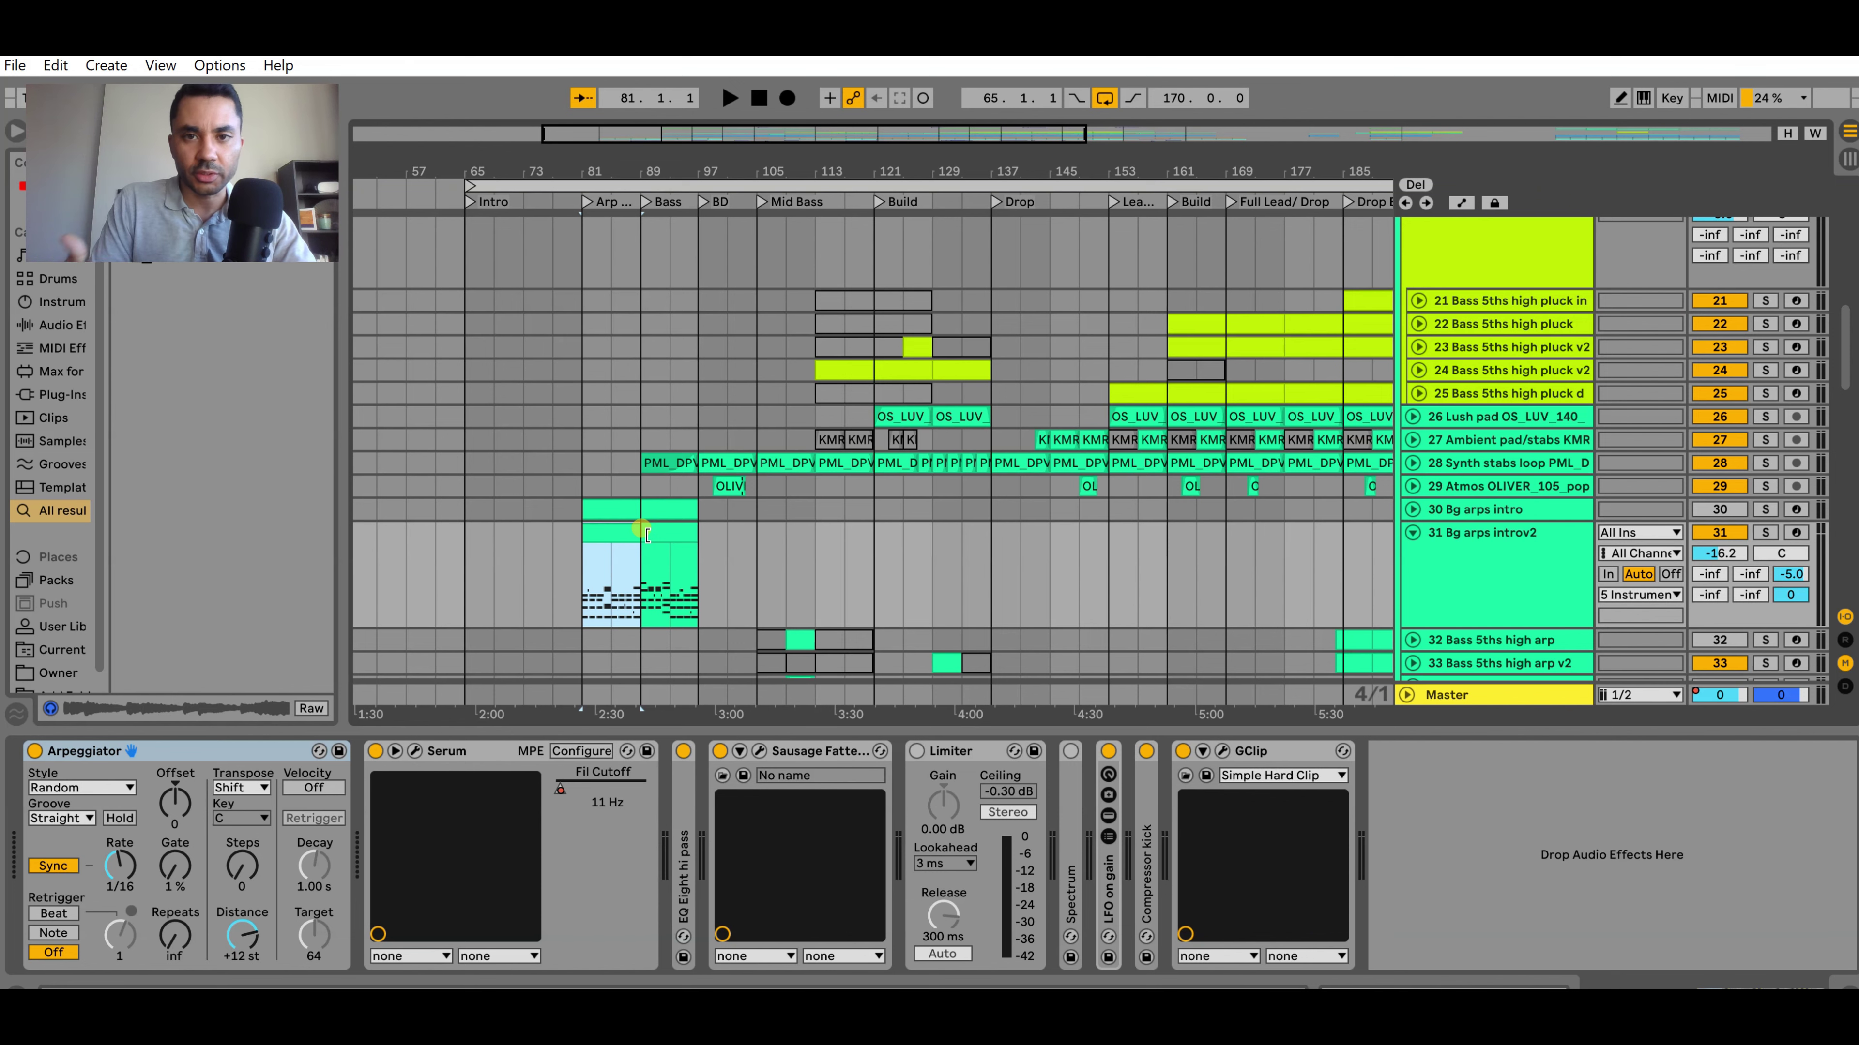
Audition the intro arps from bar 81, stop playback, and place the insert marker at bar 103 on track 31
scroll(677, 527, "down", 1)
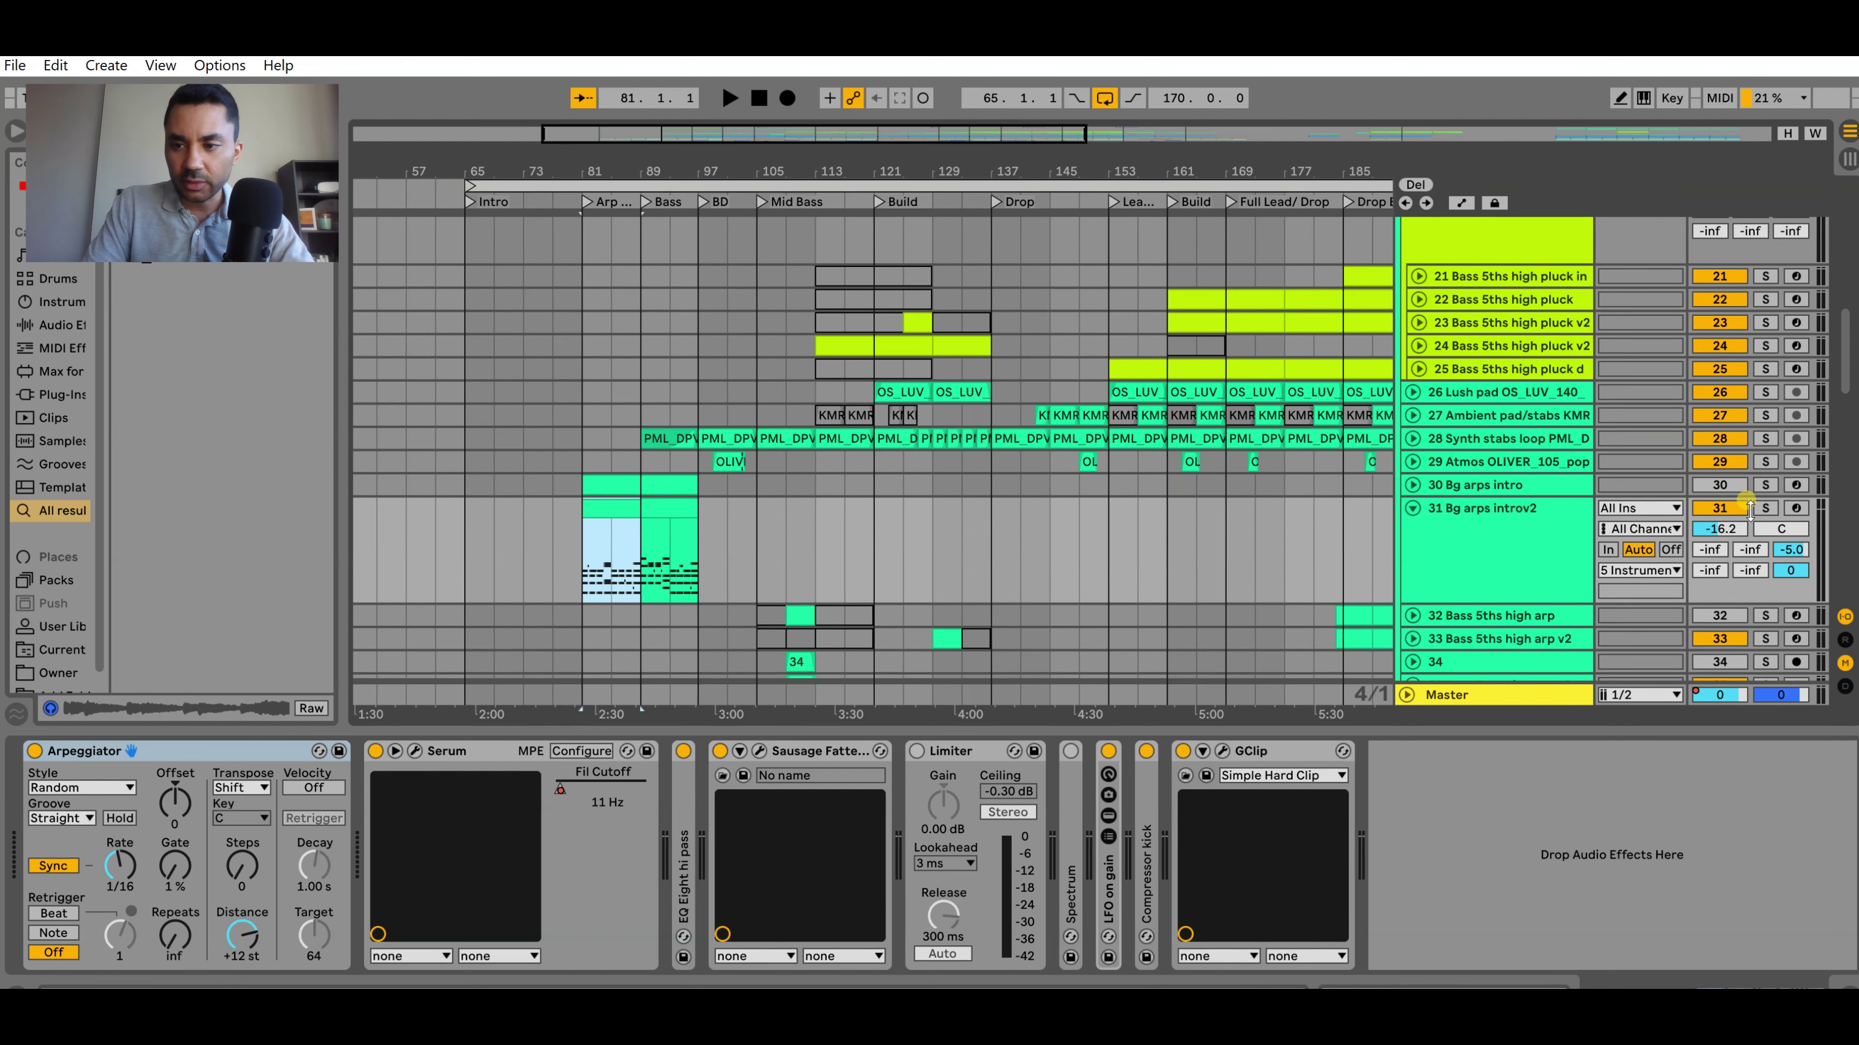
key("space")
scroll(1021, 545, "down", 1)
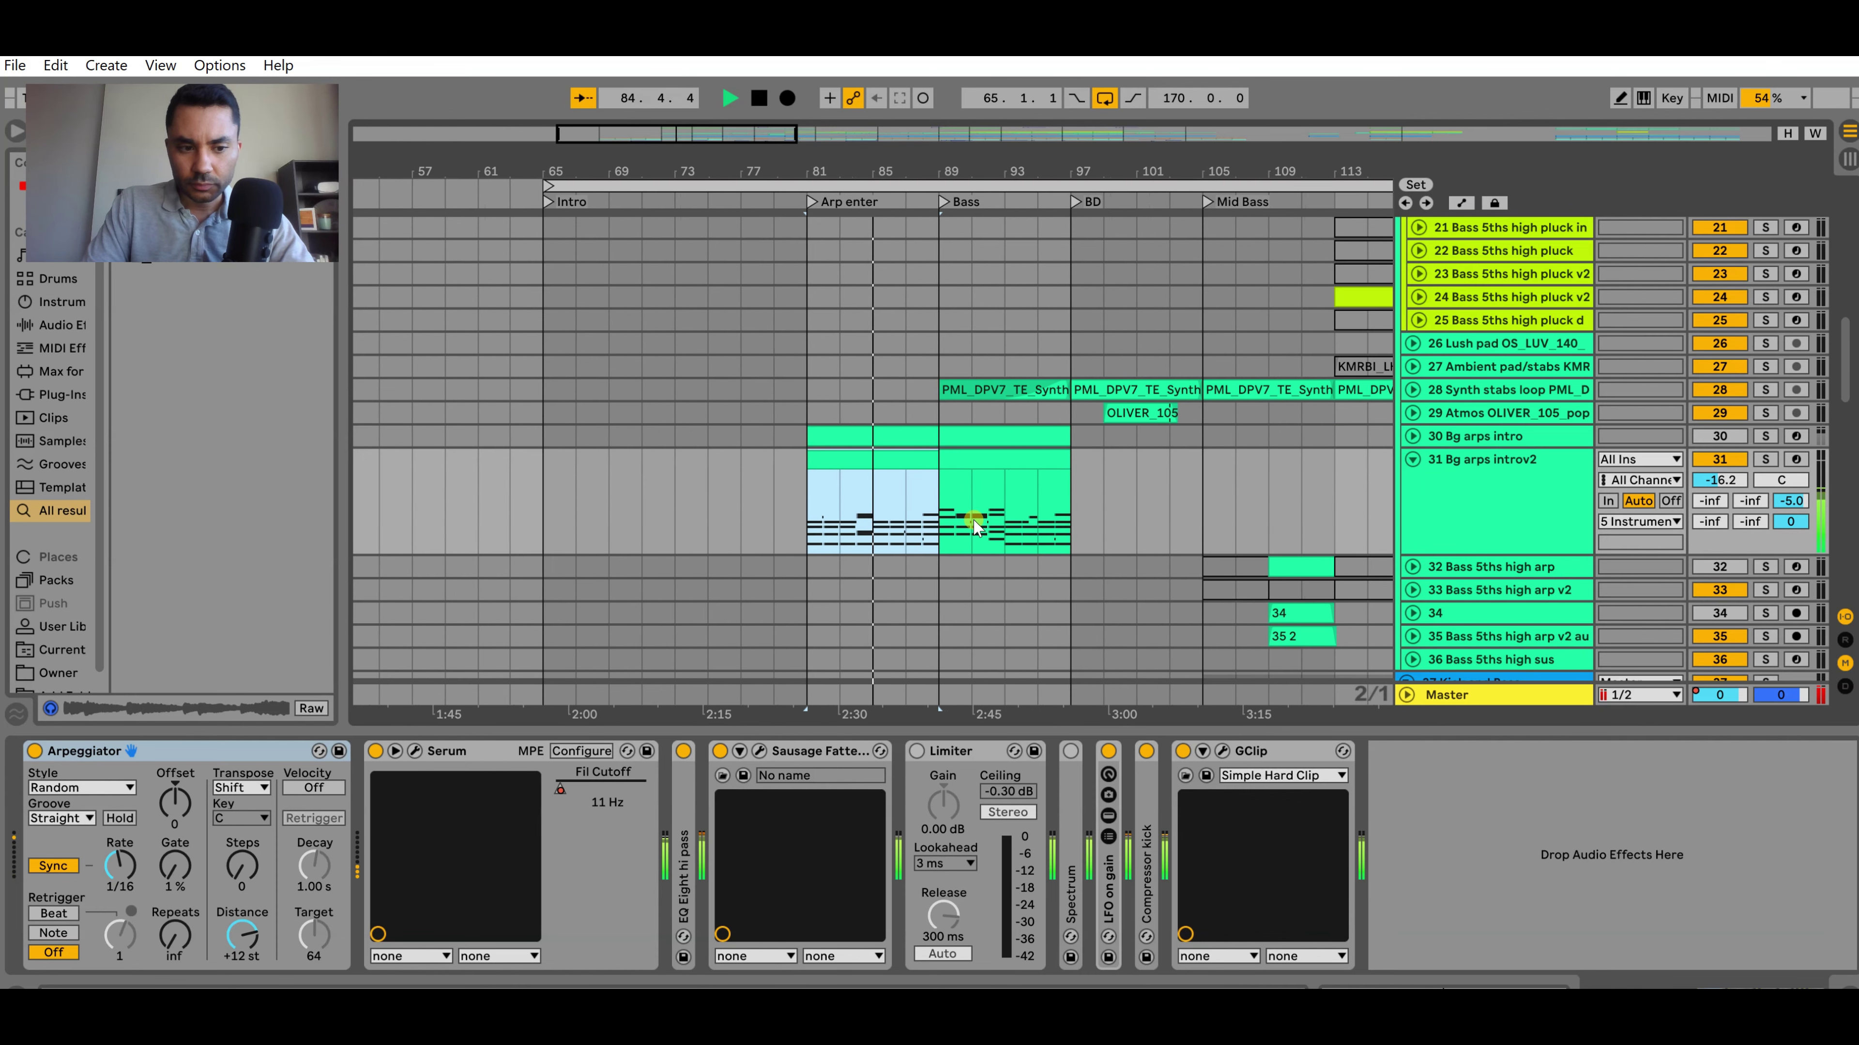
key("space")
left_click(1141, 516)
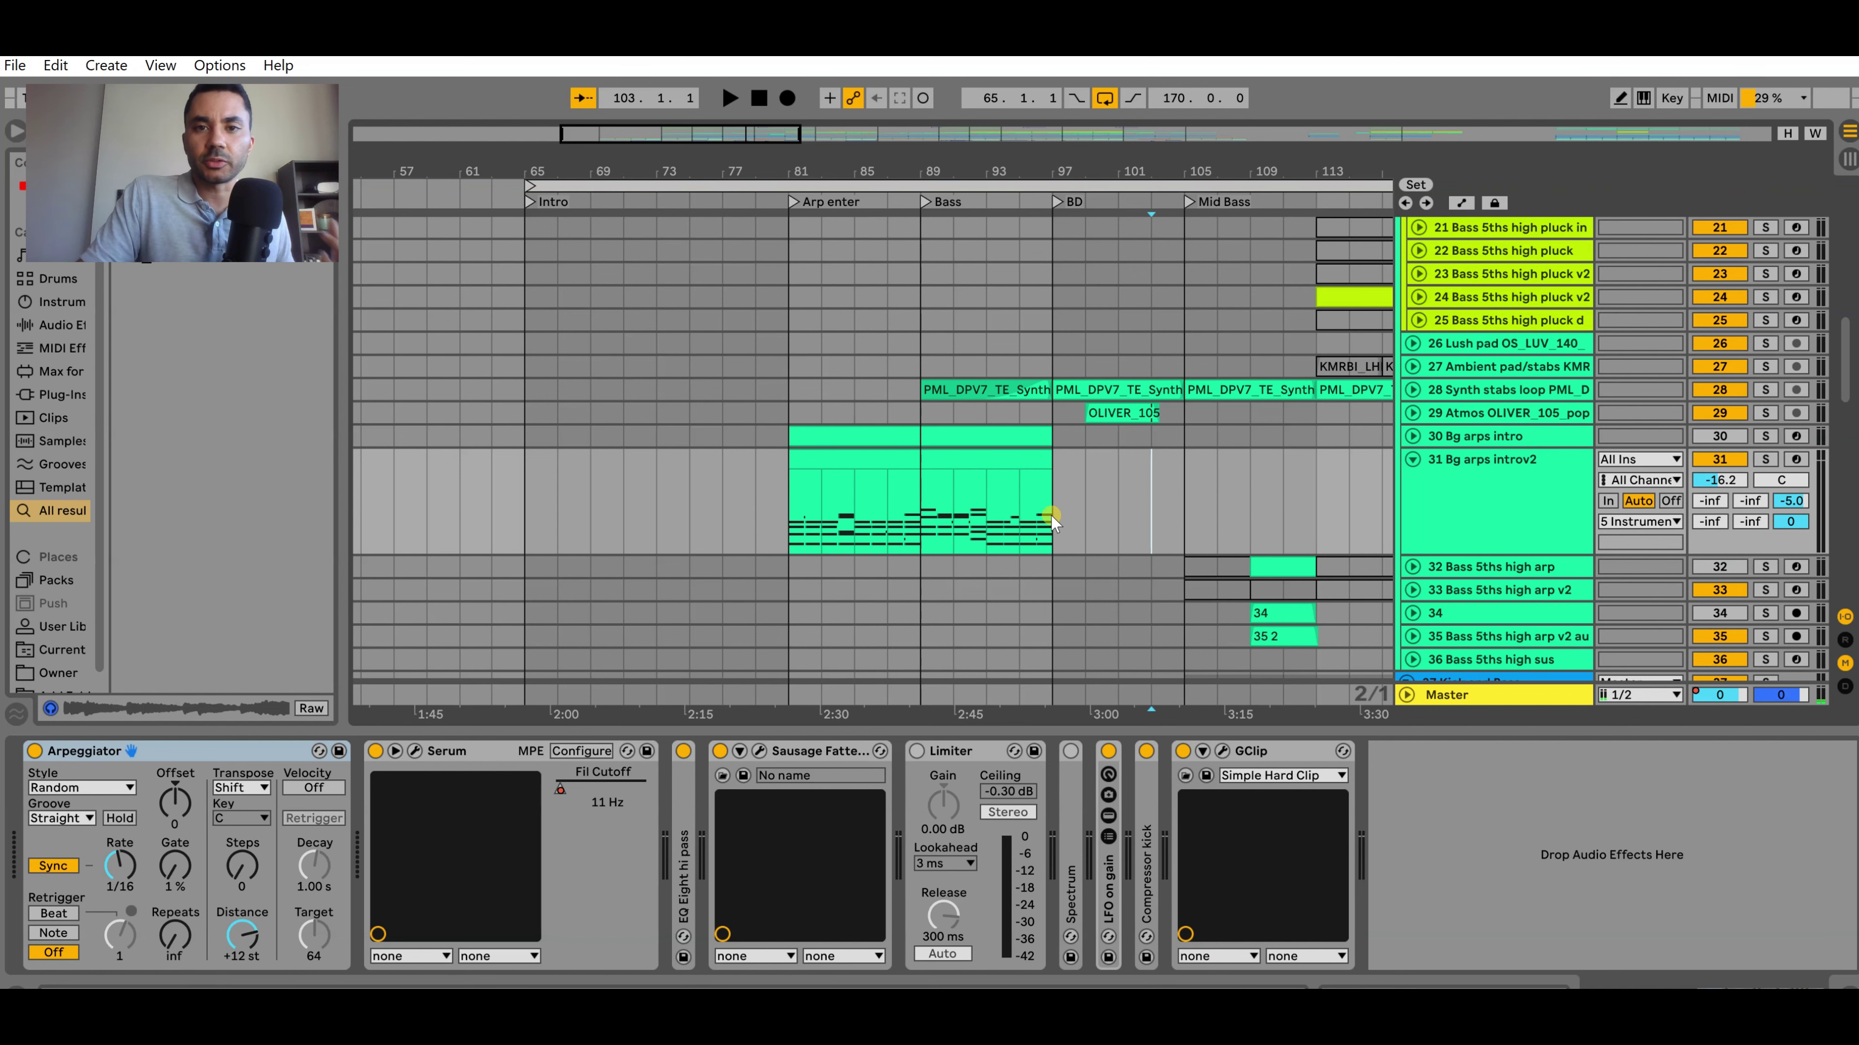
Fold track 31 and place the insert marker at bar 169 on track 21 with the whole arrangement in view
scroll(1014, 516, "down", 3)
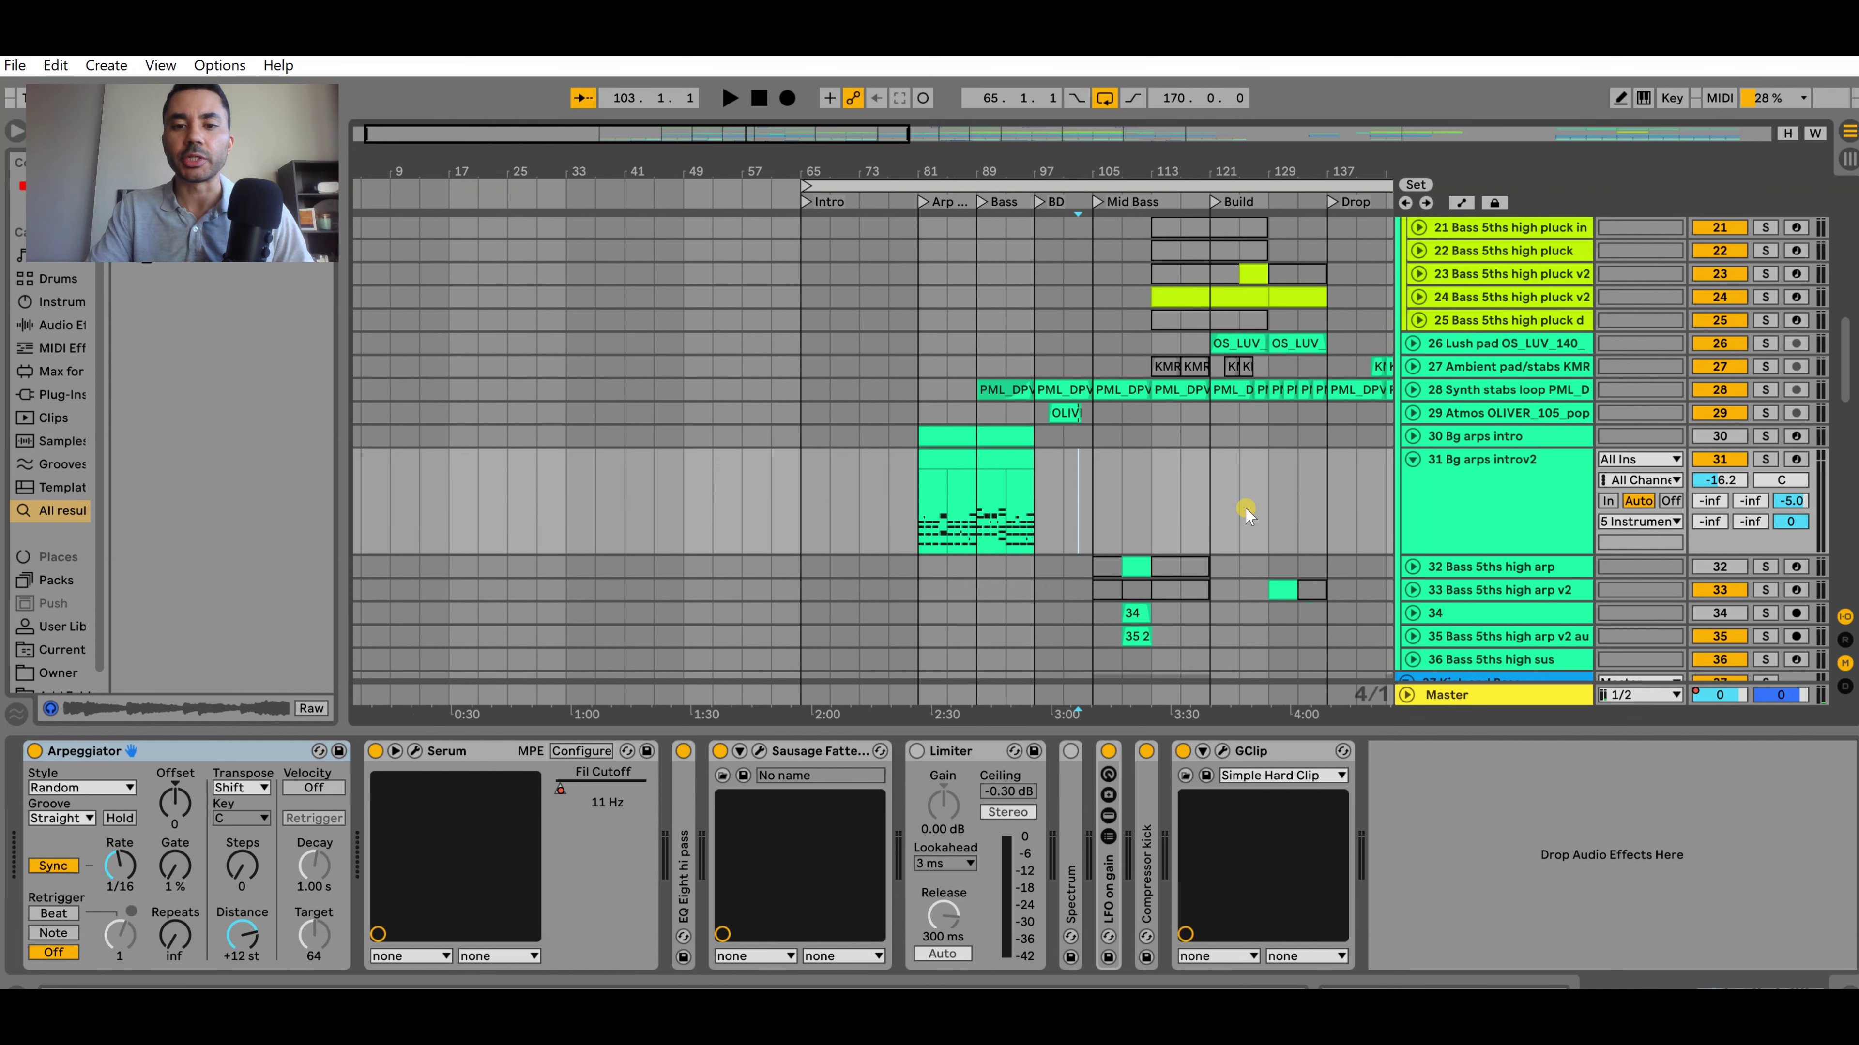
left_click(1412, 460)
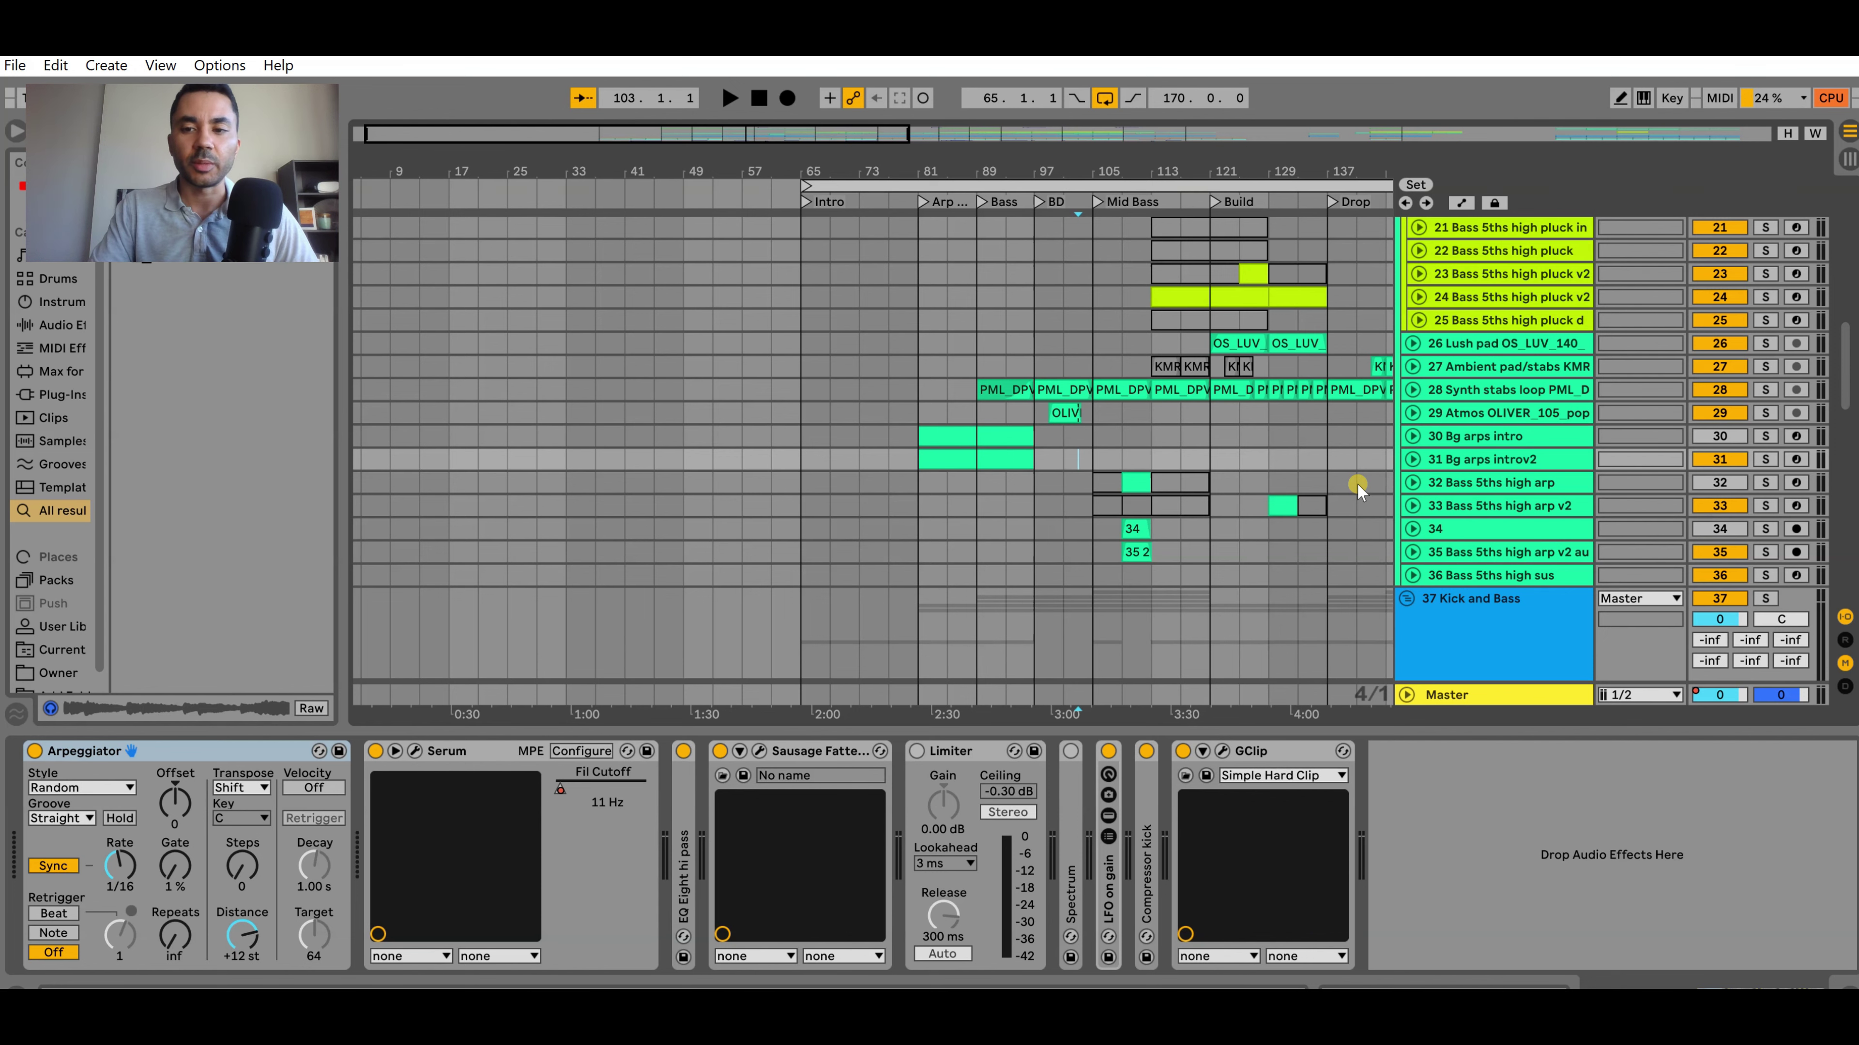
scroll(1285, 494, "down", 2)
scroll(1080, 476, "up", 4)
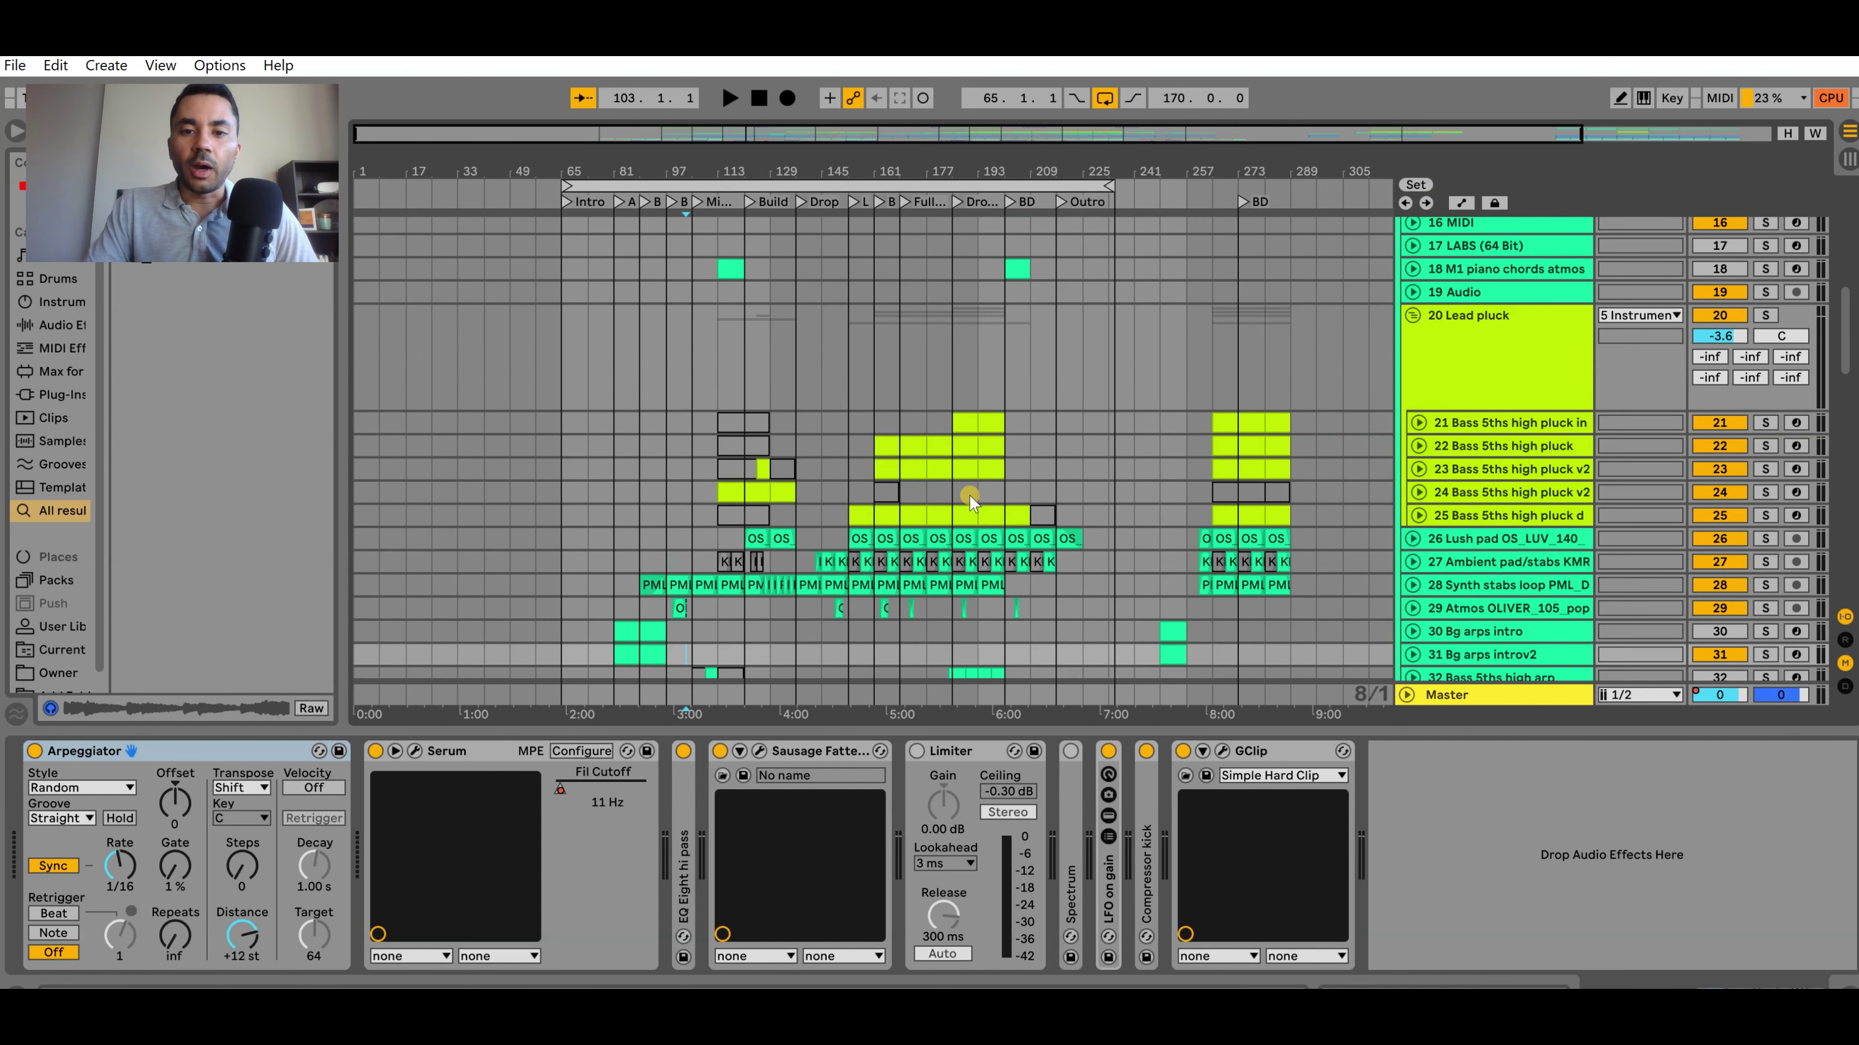
left_click(901, 423)
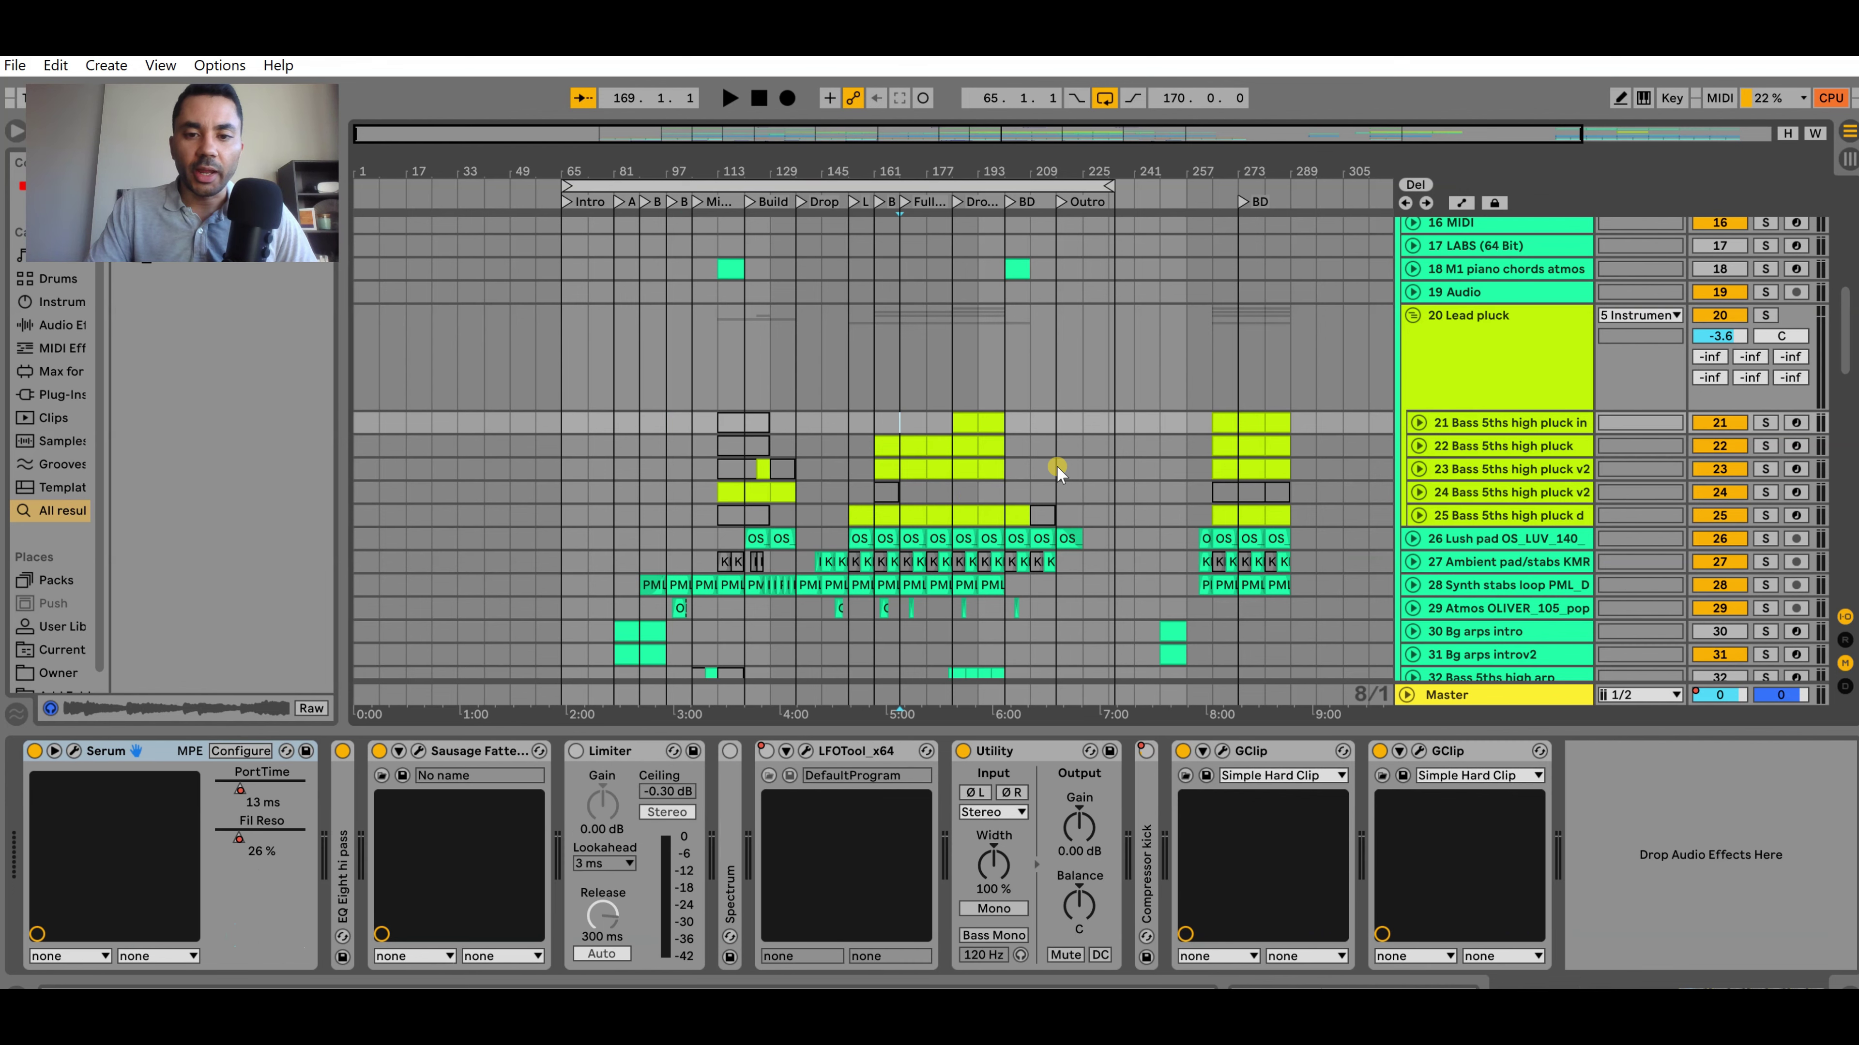